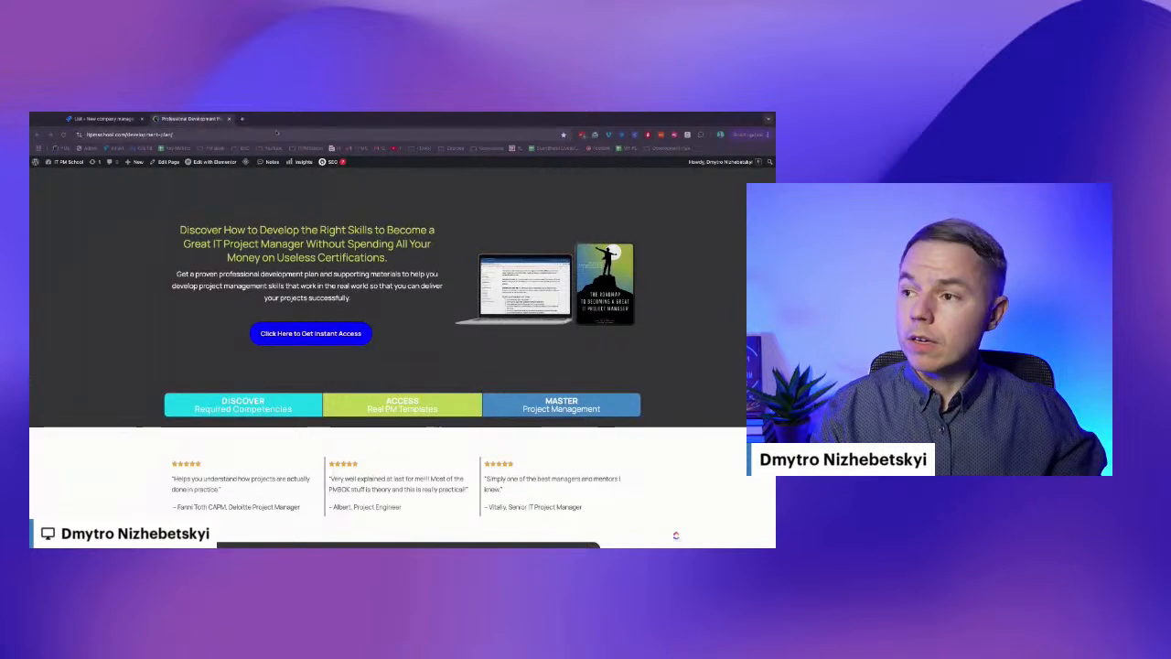
Switch to the Jira project and open the active sprint of the NCMP board.
left_click(104, 119)
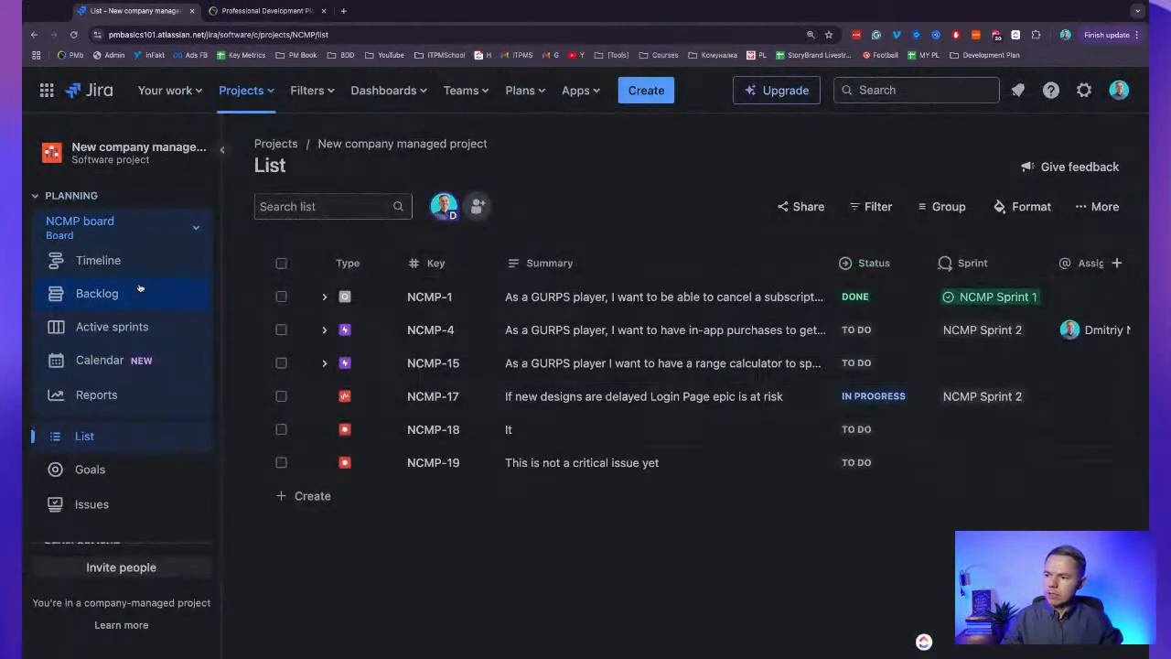
left_click(140, 292)
left_click(123, 266)
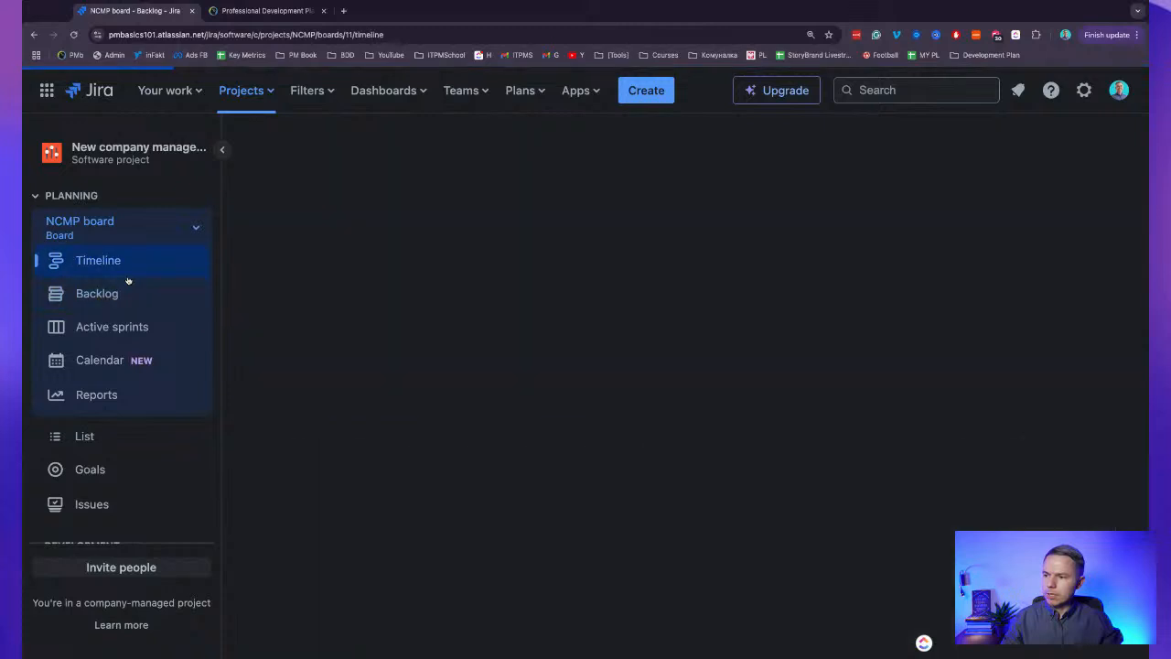
left_click(111, 328)
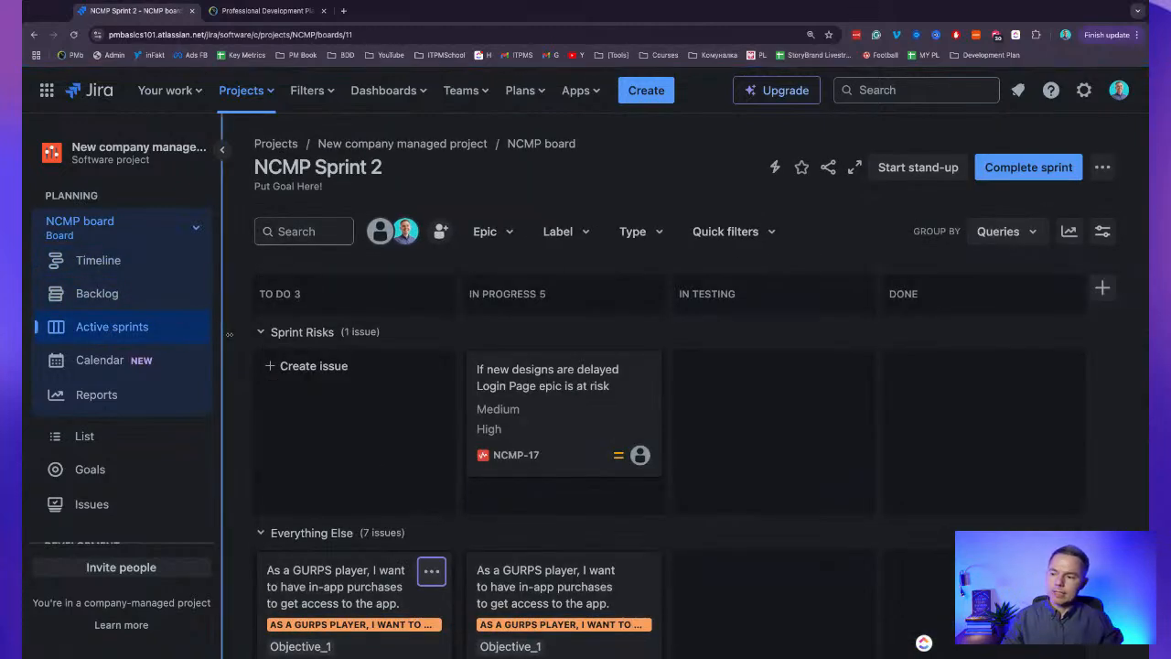
Open the in-progress story NCMP-3 about in-app purchases from the Everything Else swimlane.
scroll(876, 355, "down", 2)
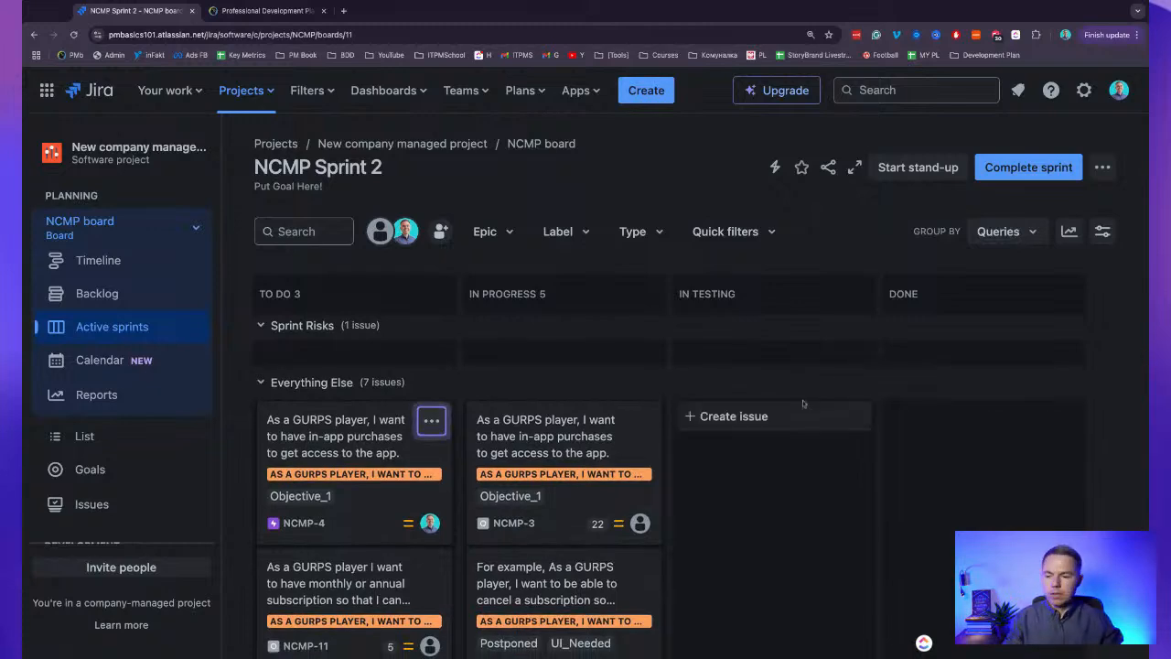
scroll(803, 400, "down", 1)
scroll(829, 434, "down", 1)
scroll(830, 427, "up", 4)
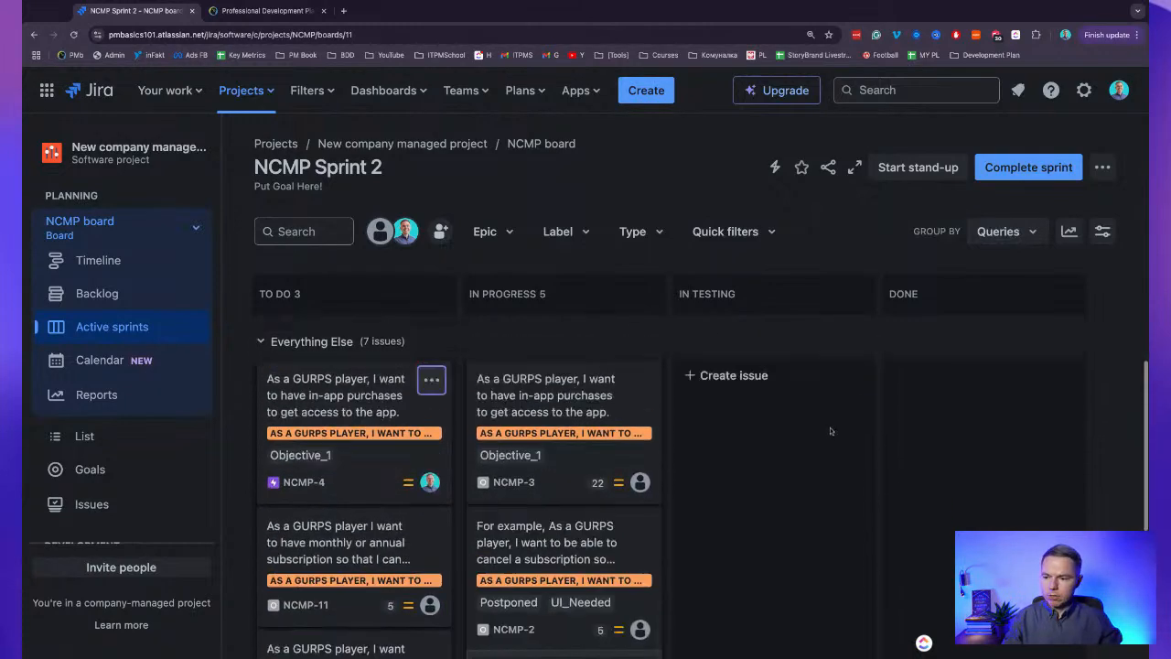
scroll(782, 422, "down", 1)
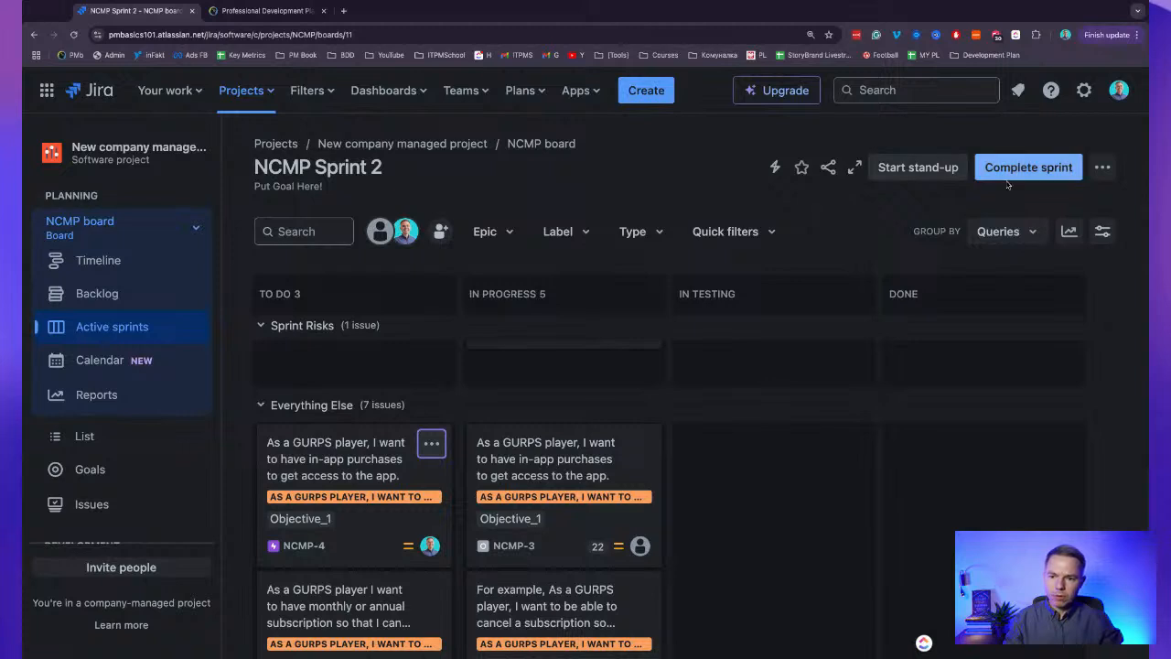
left_click(566, 464)
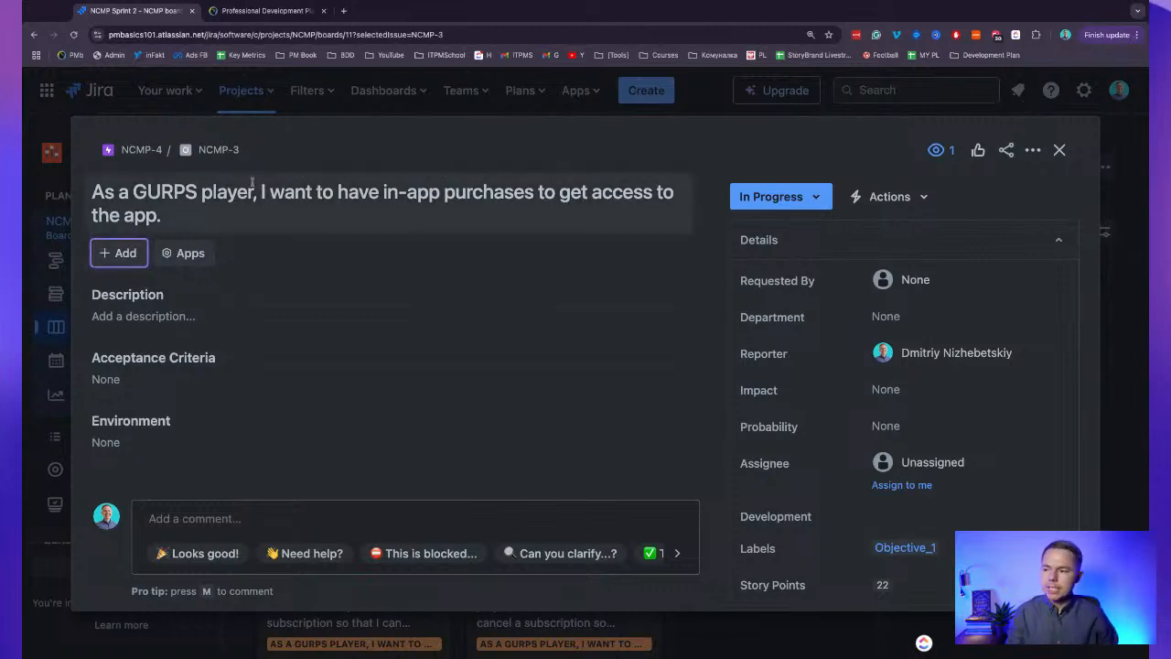
left_click(157, 192)
key("super+a")
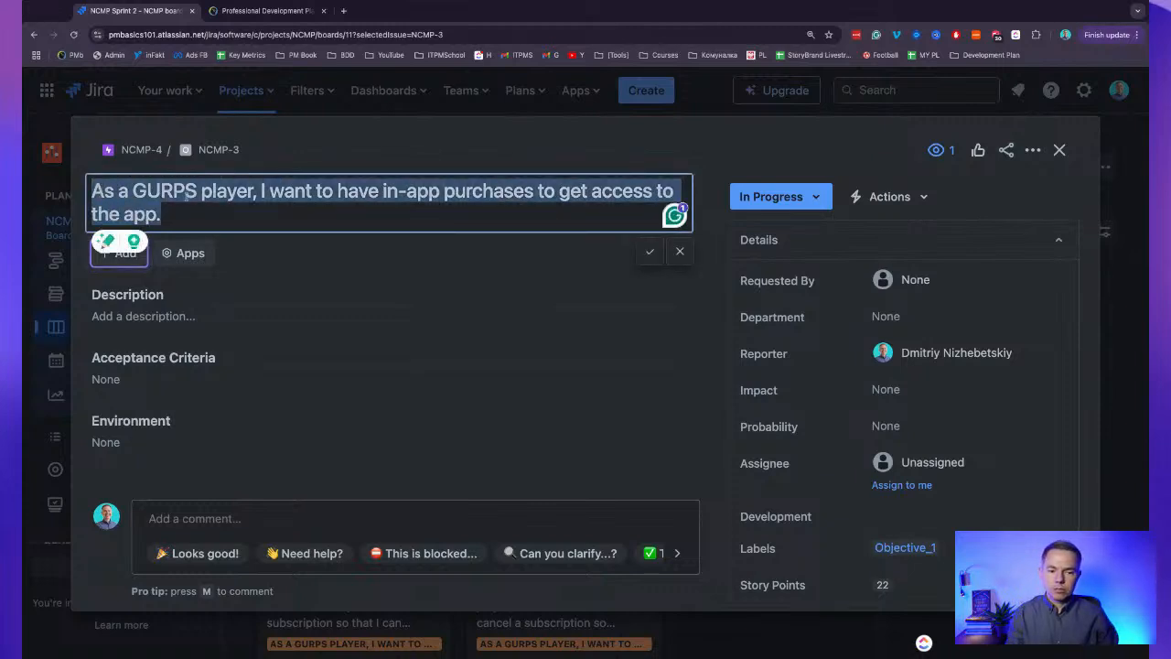
left_click(224, 218)
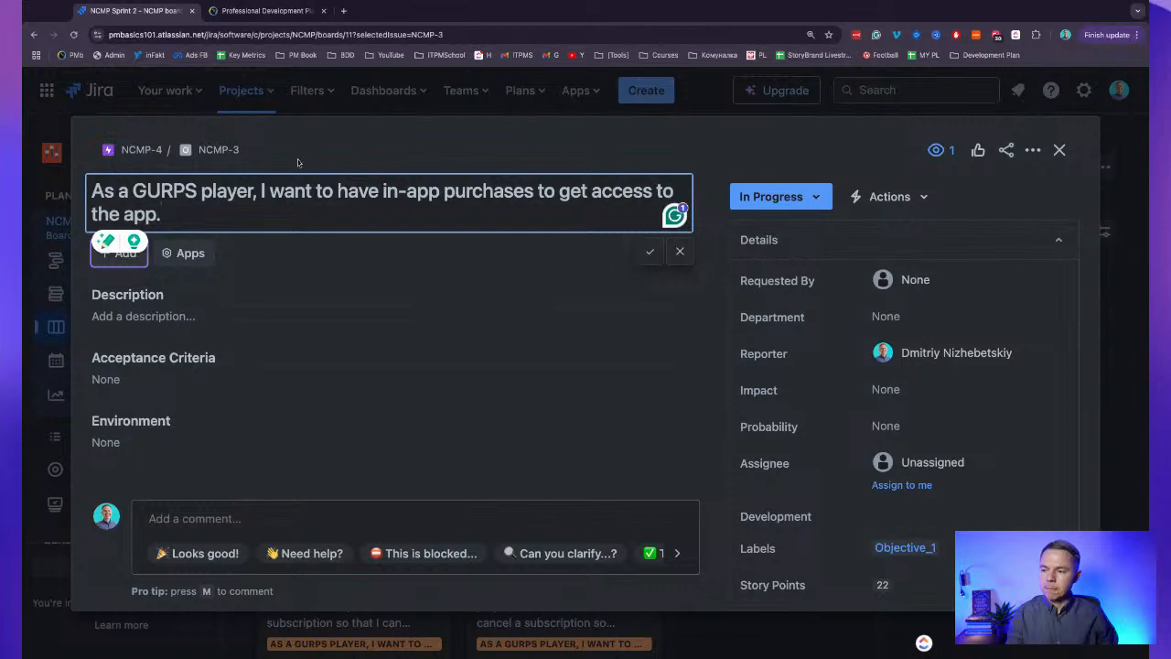
left_click(298, 164)
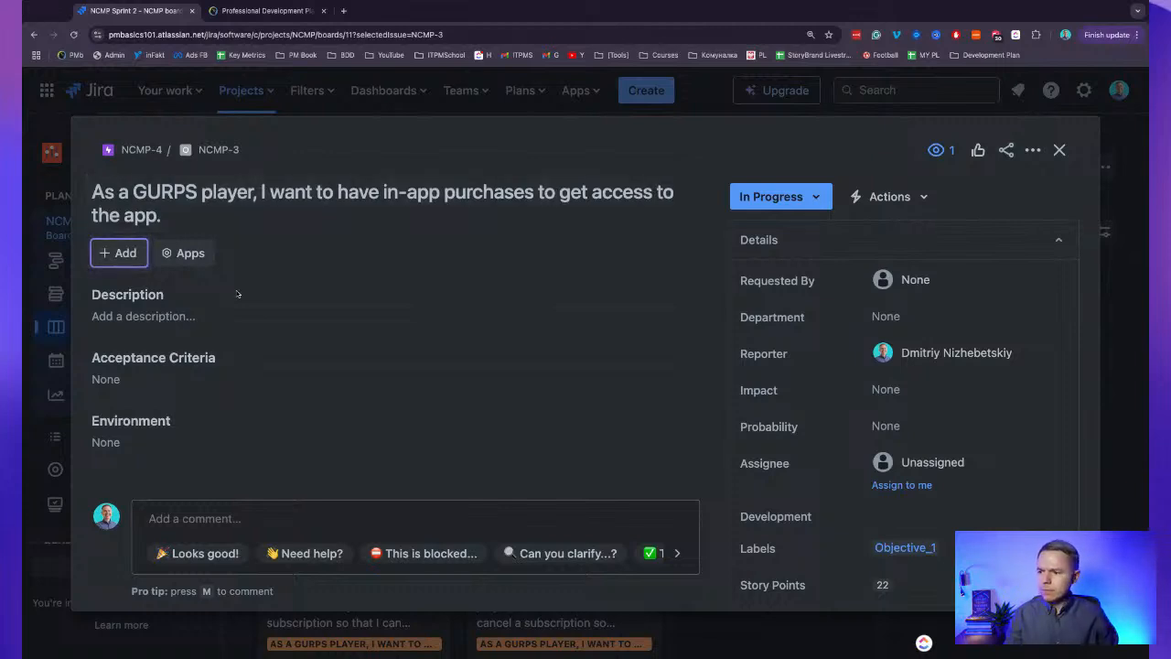
Add the description "Text." to story NCMP-3 and save it.
left_click(142, 315)
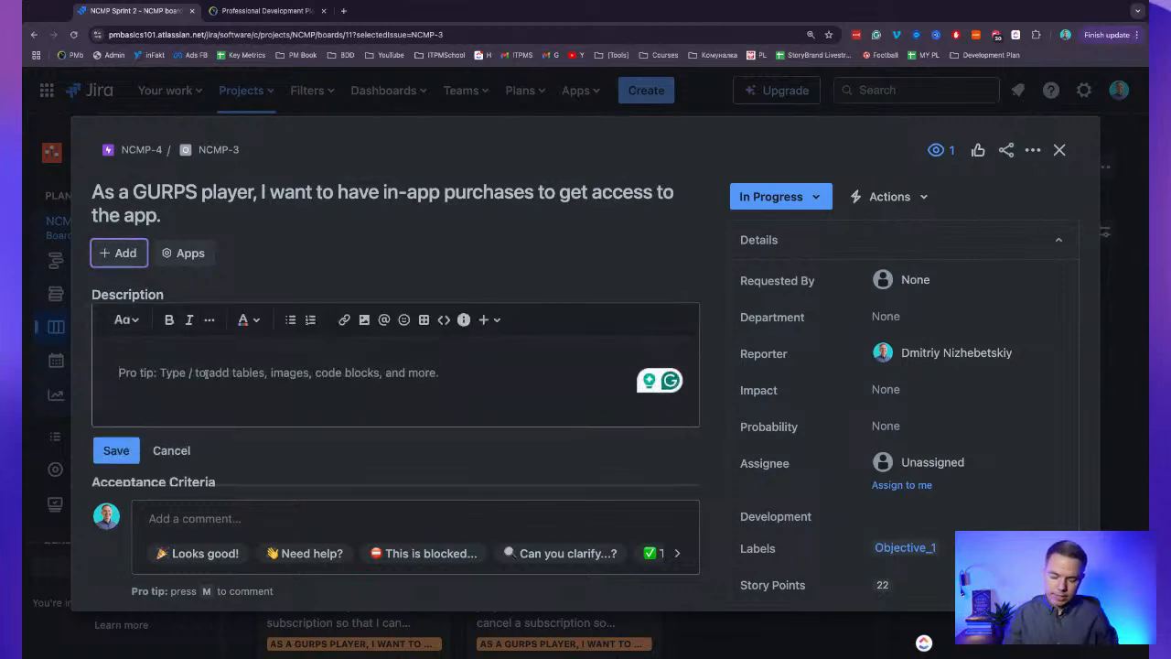
type("Text.")
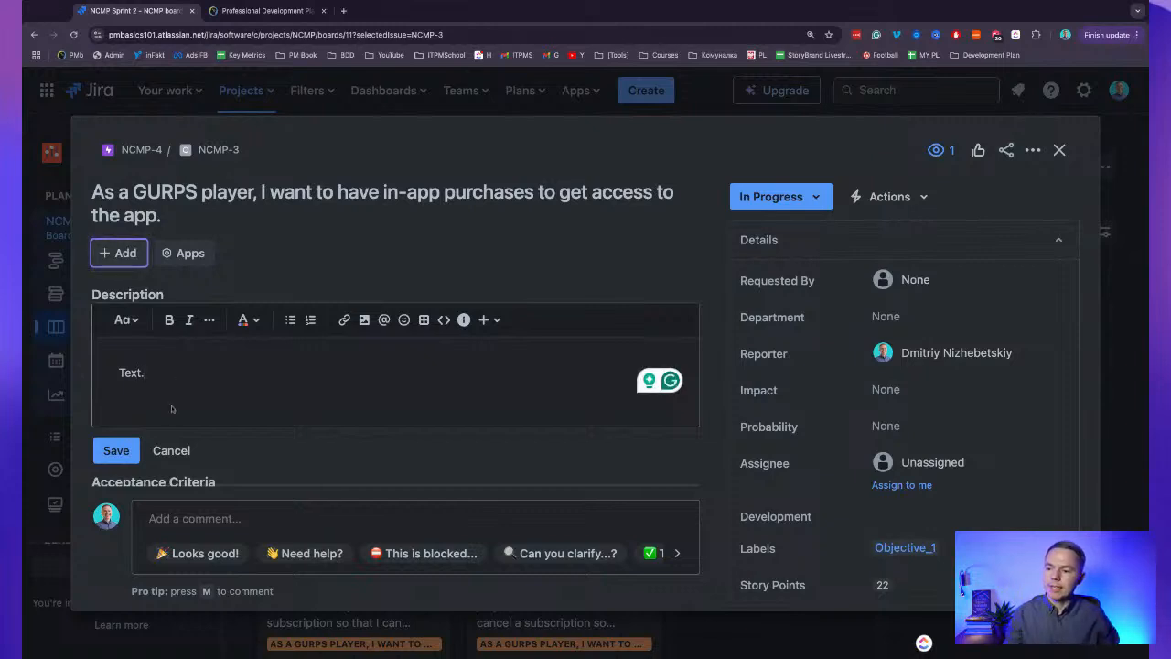
left_click(116, 450)
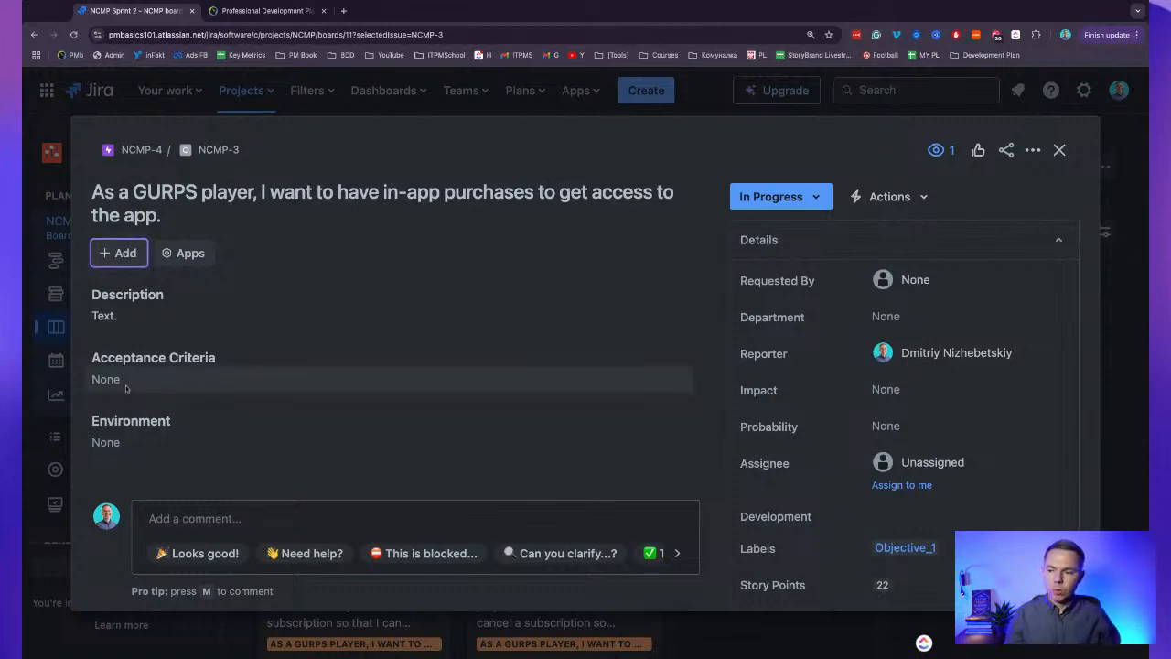
left_click(256, 379)
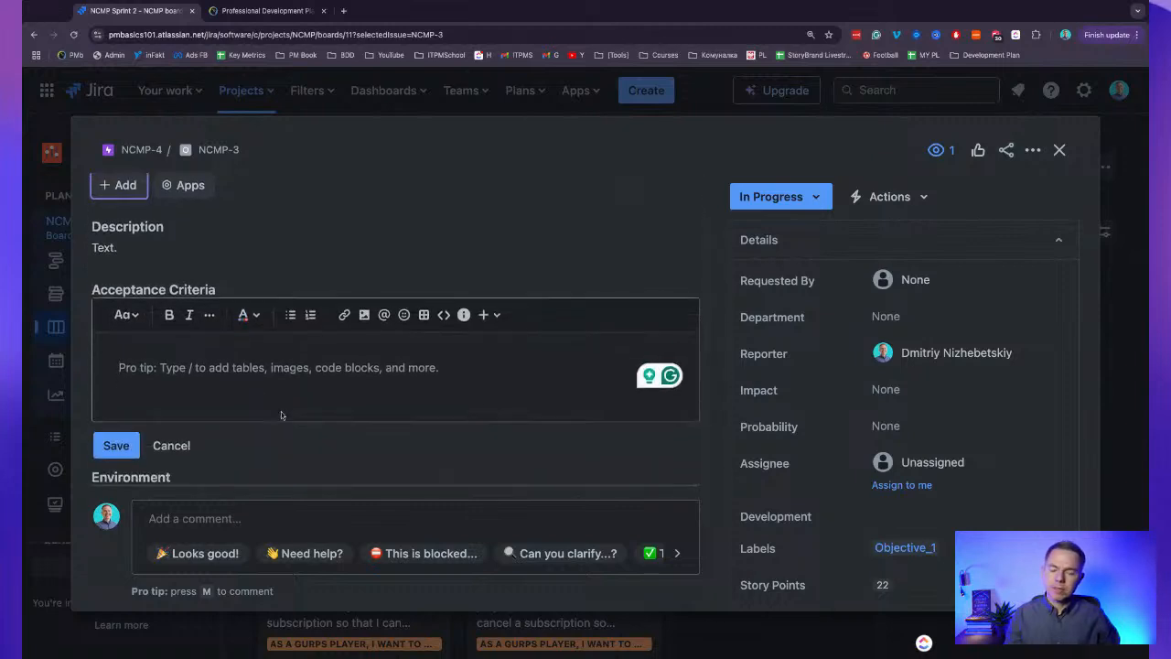
left_click(171, 446)
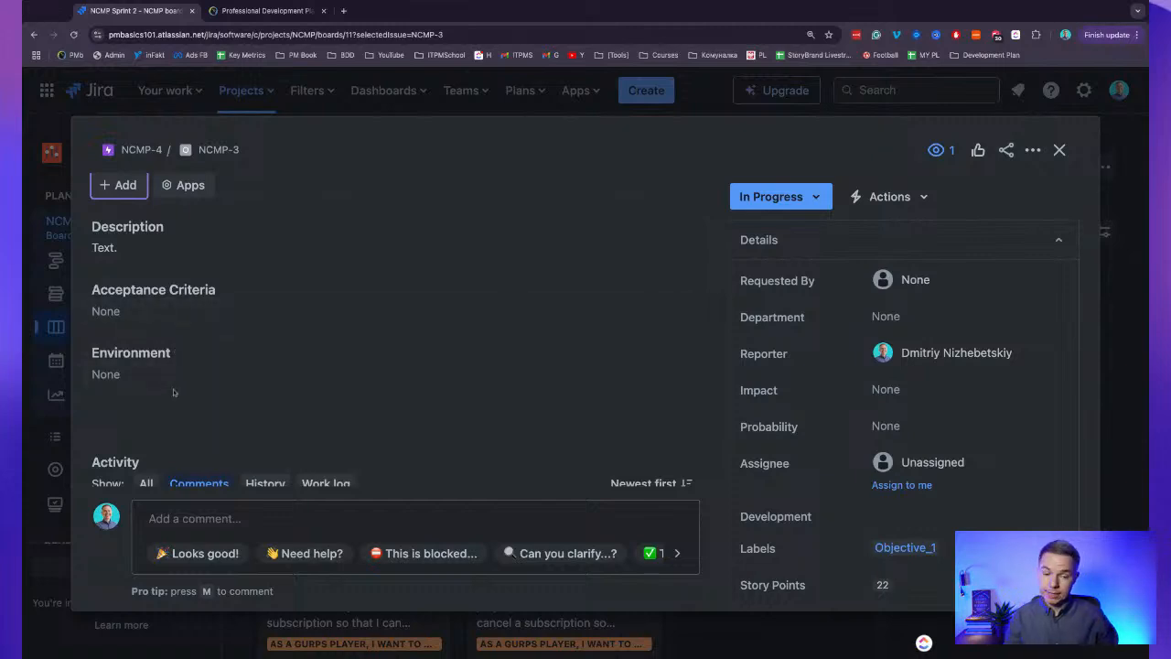
left_click(95, 378)
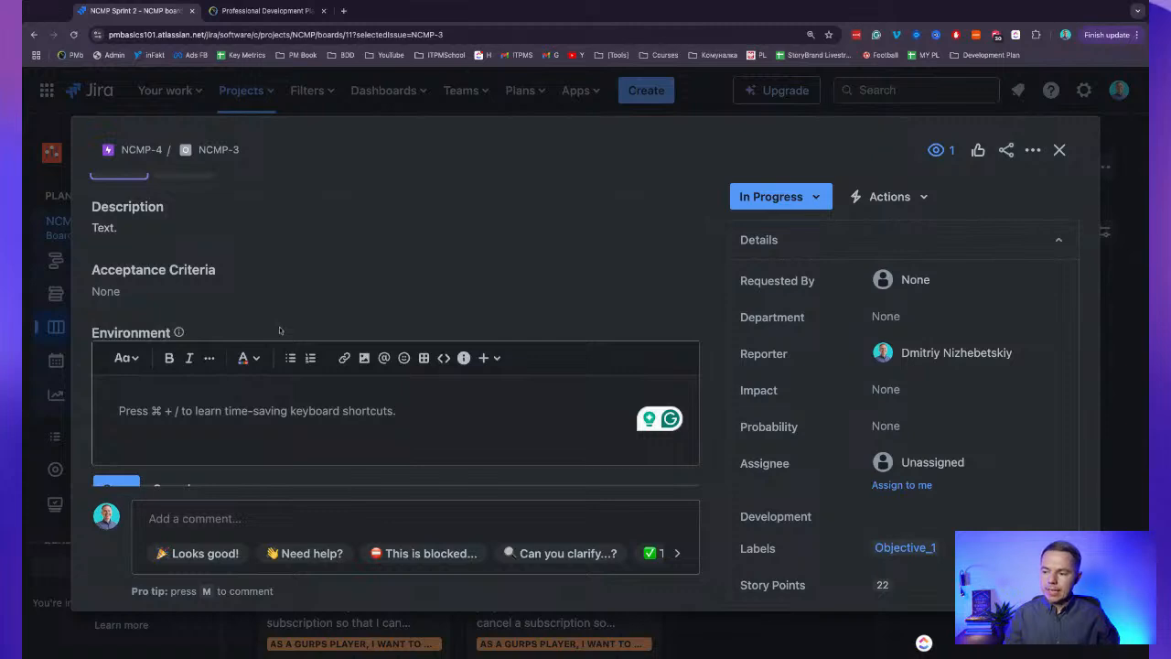
scroll(174, 474, "down", 1)
left_click(168, 464)
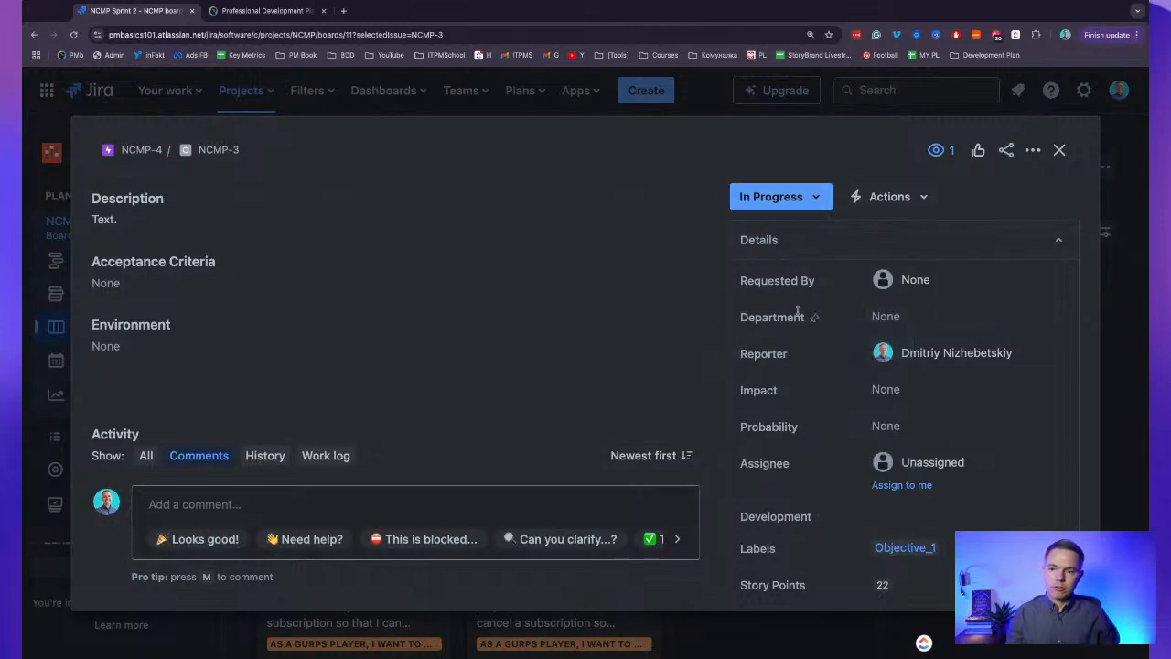
Examine the status transitions available for story NCMP-3 without changing its status.
left_click_drag(800, 239, 712, 244)
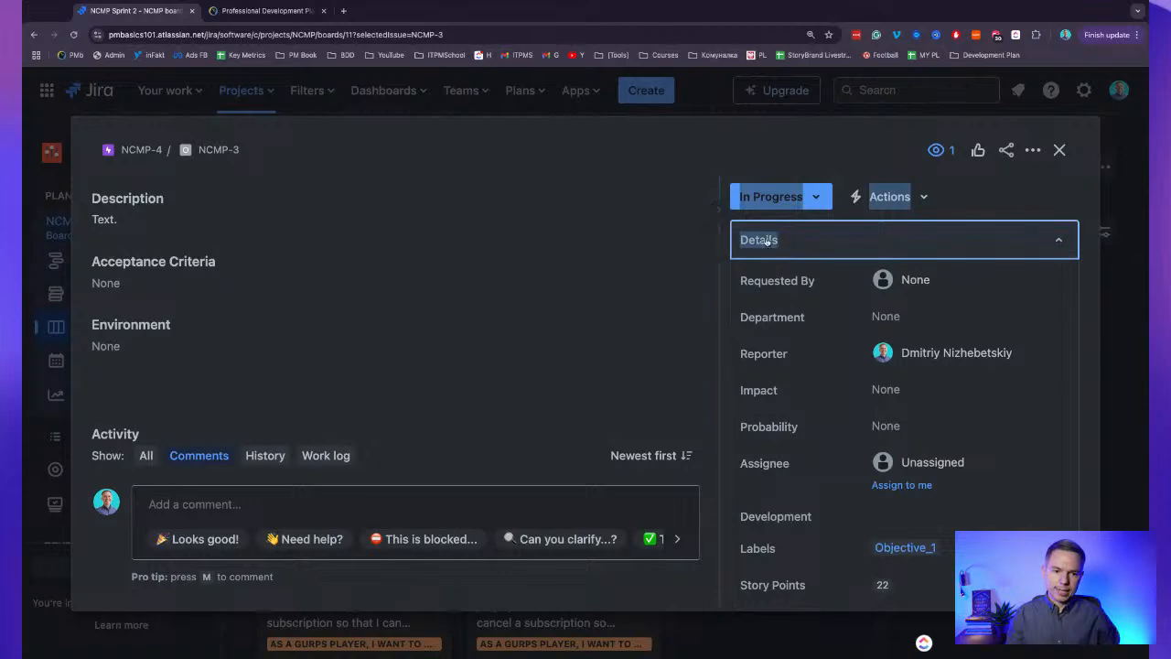
left_click(709, 245)
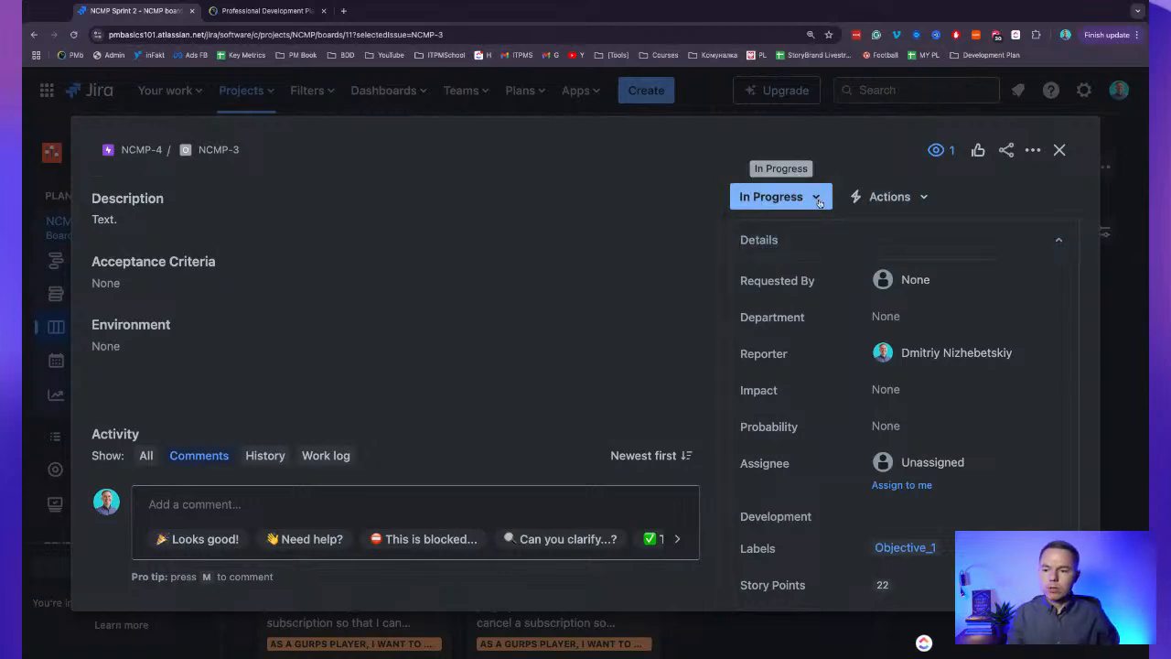
left_click(817, 198)
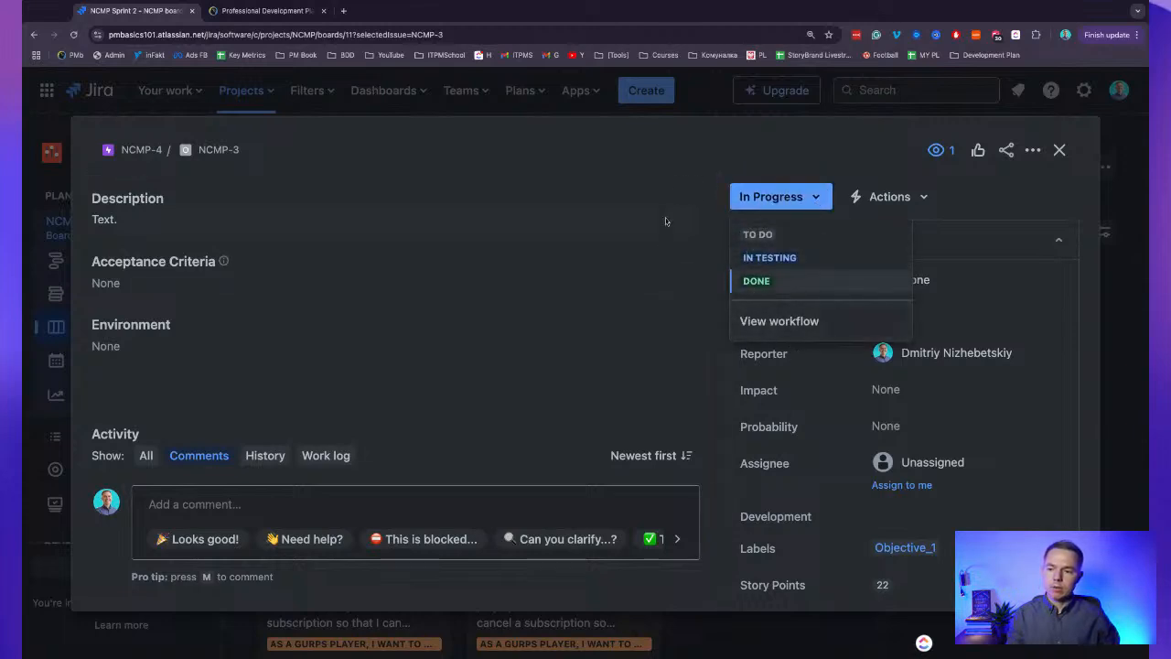
left_click(797, 151)
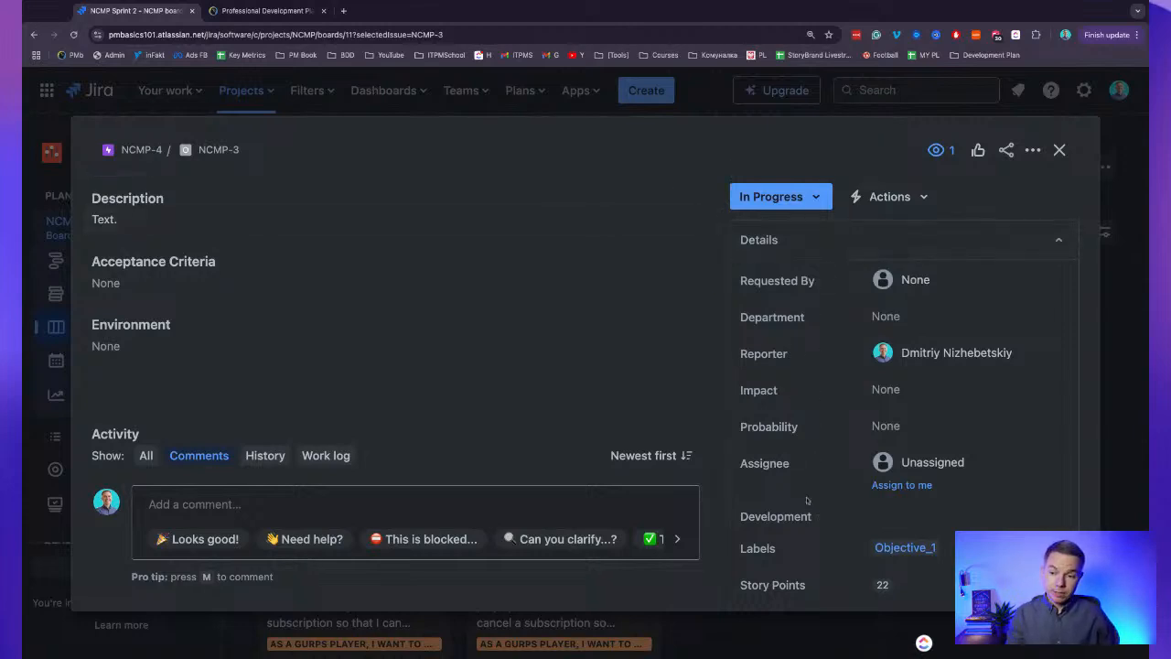
Set the story's Requested By field to the only suggested user and its Department to Marketing.
left_click(952, 283)
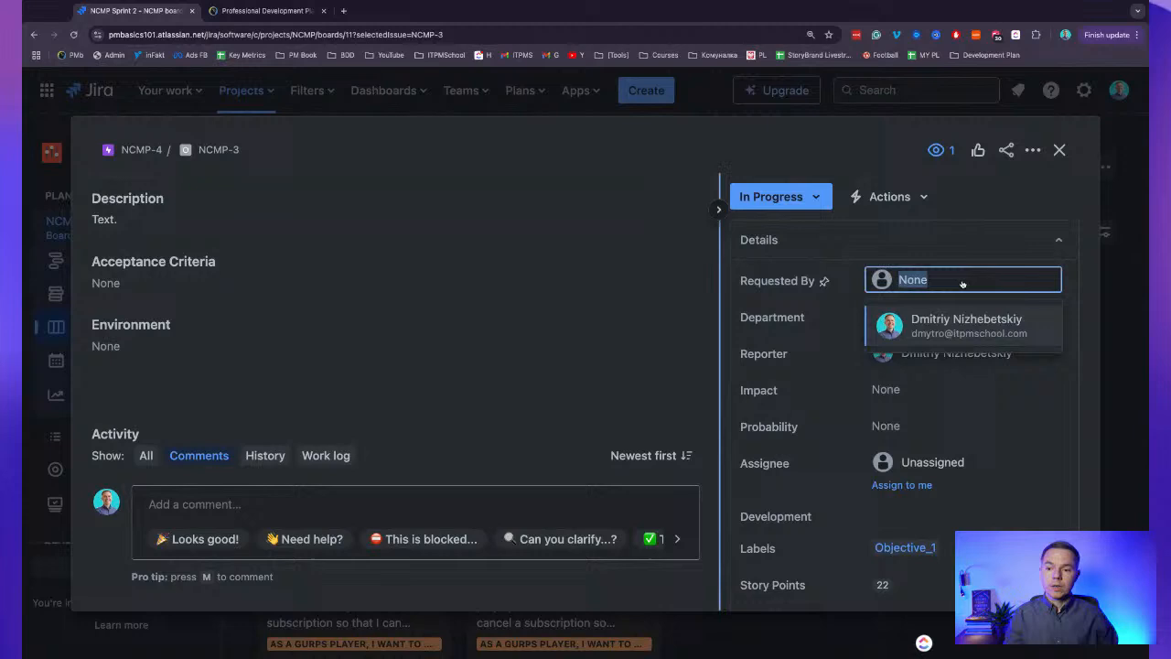
left_click(935, 337)
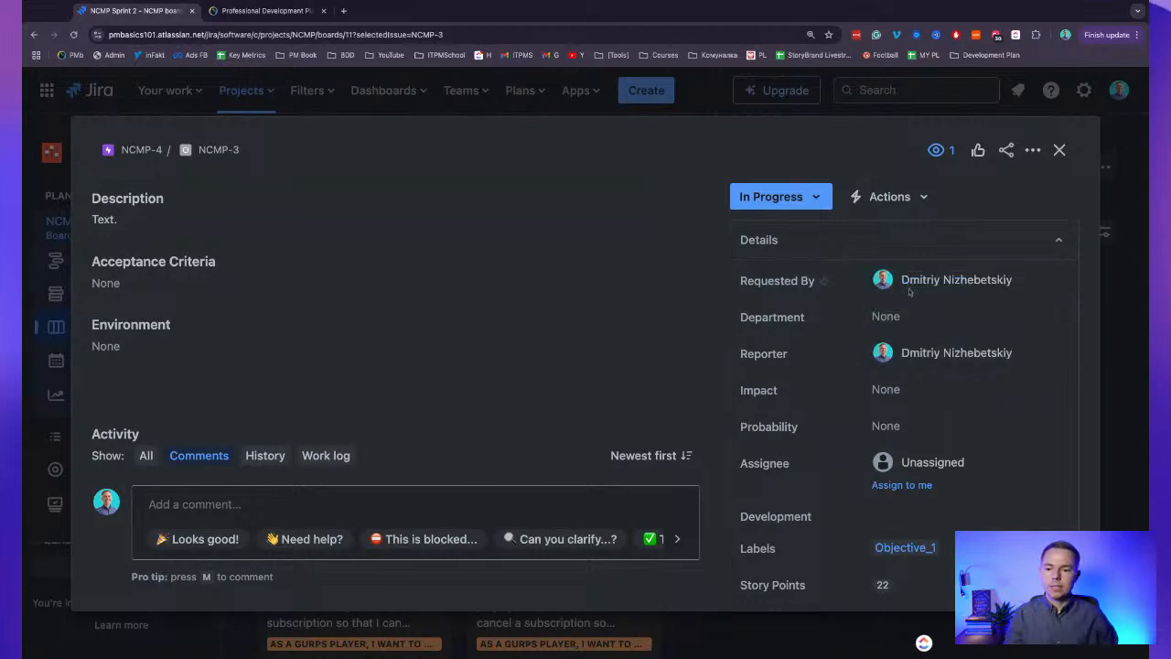
left_click(975, 314)
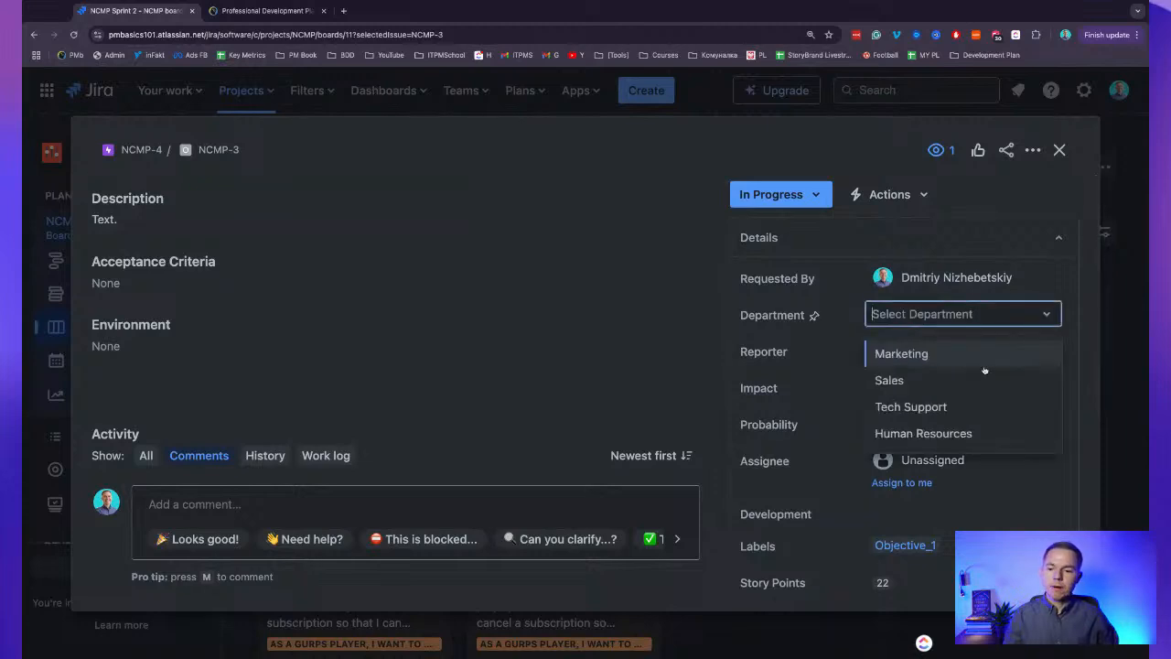
left_click(962, 355)
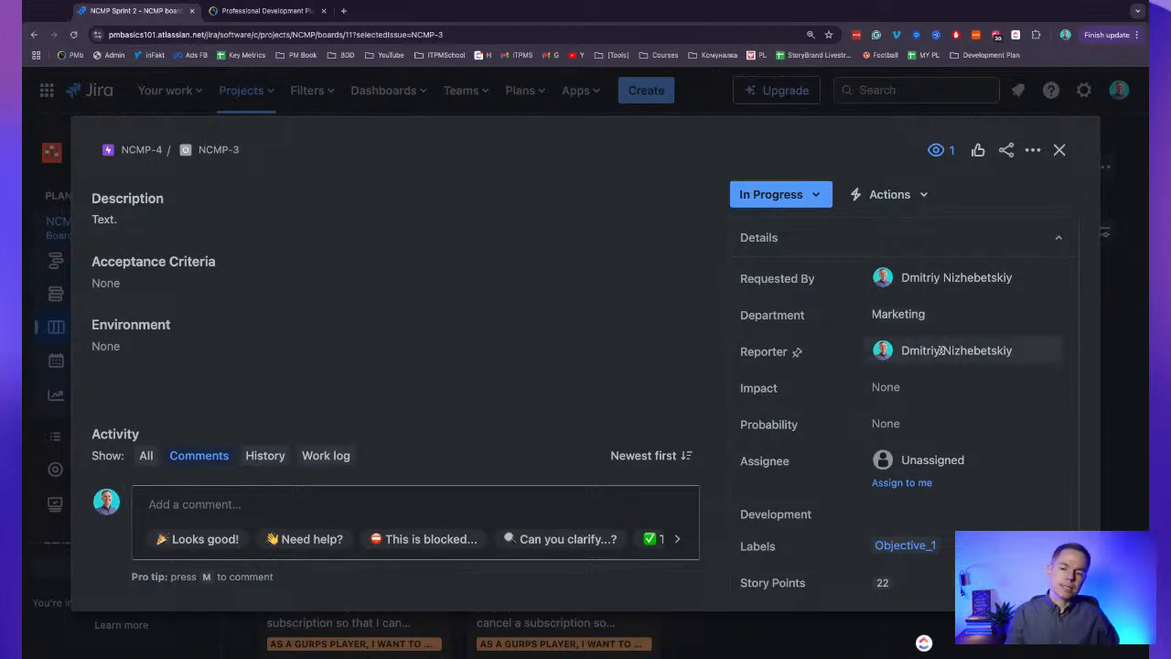
Set the story's Impact to High and its Probability to Medium.
left_click(932, 388)
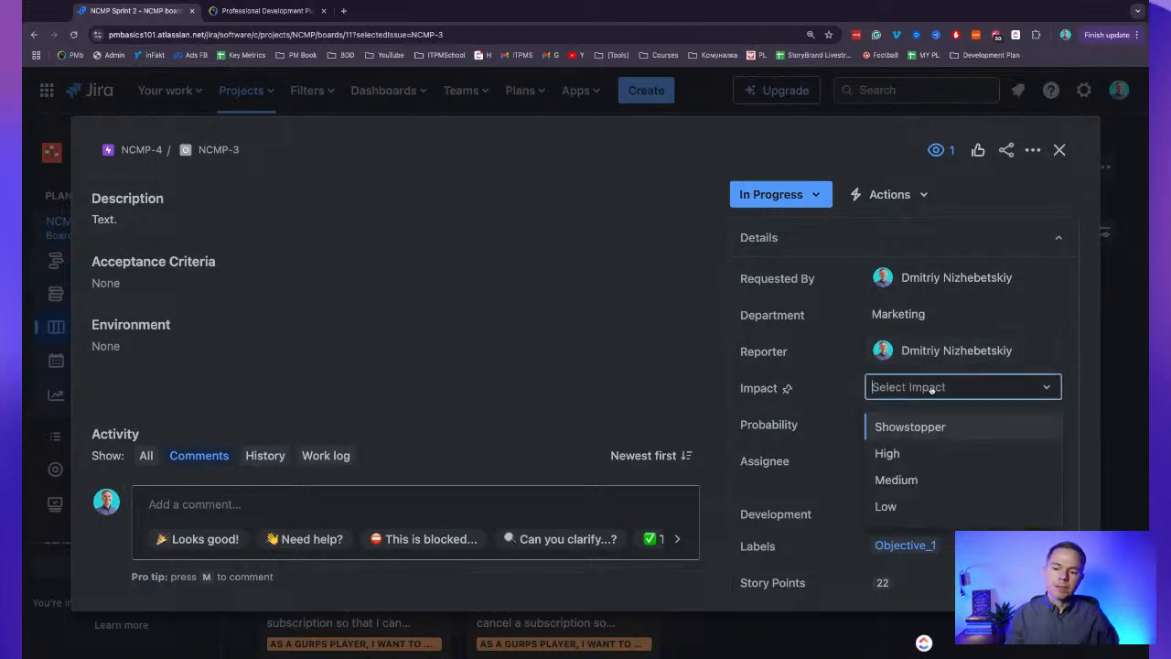
left_click(961, 453)
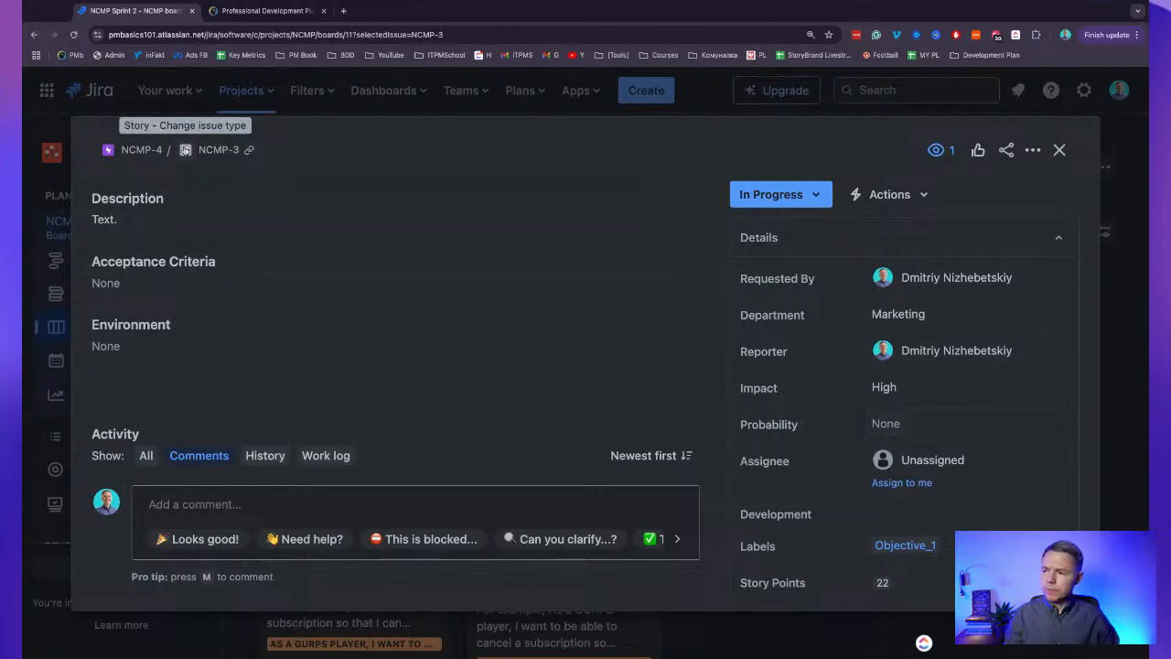
left_click(942, 424)
left_click(934, 492)
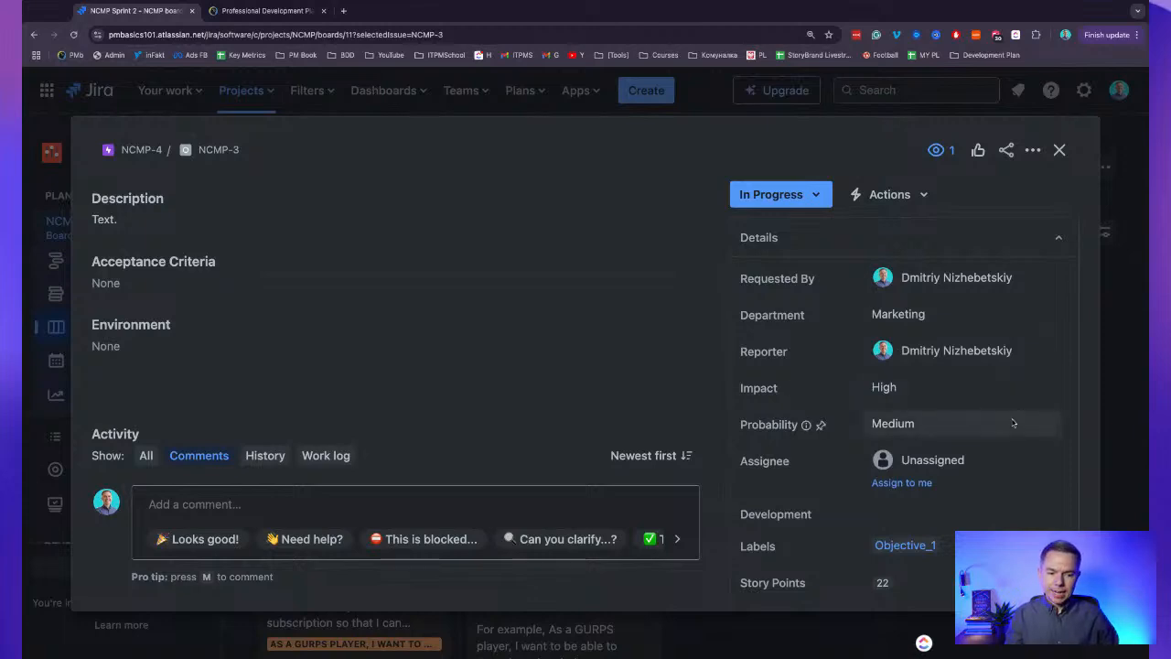
Examine the story's remaining detail fields, including assignee, labels, story points, parent, sprint, fix versions and priority.
scroll(980, 389, "down", 1)
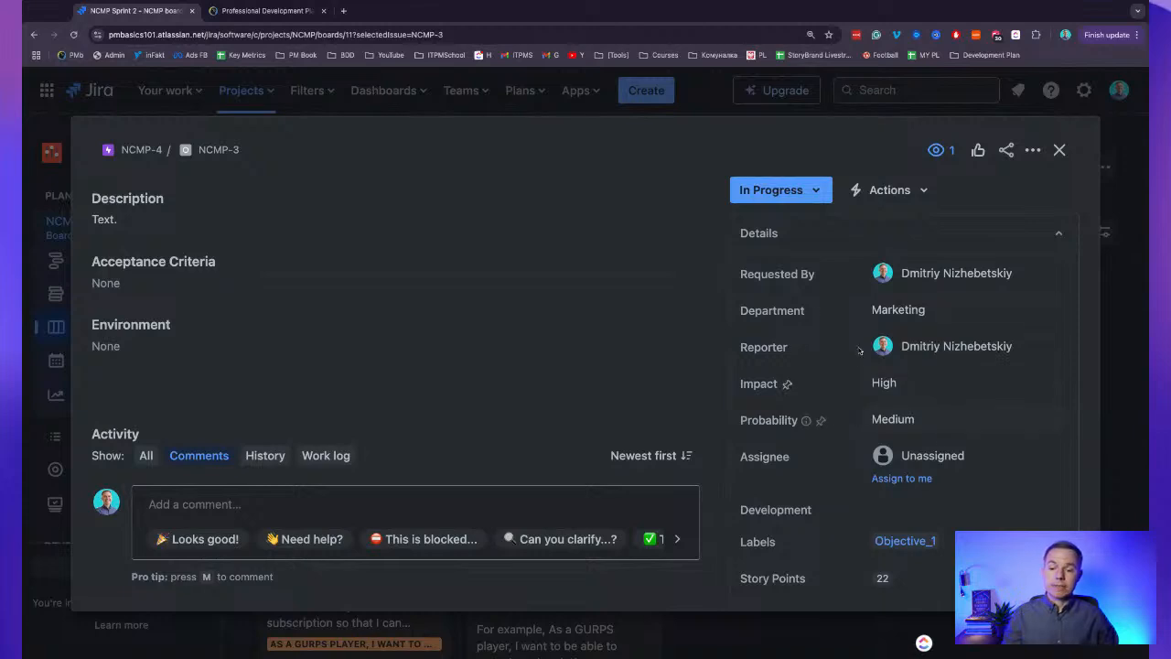
scroll(943, 389, "down", 1)
scroll(944, 389, "down", 2)
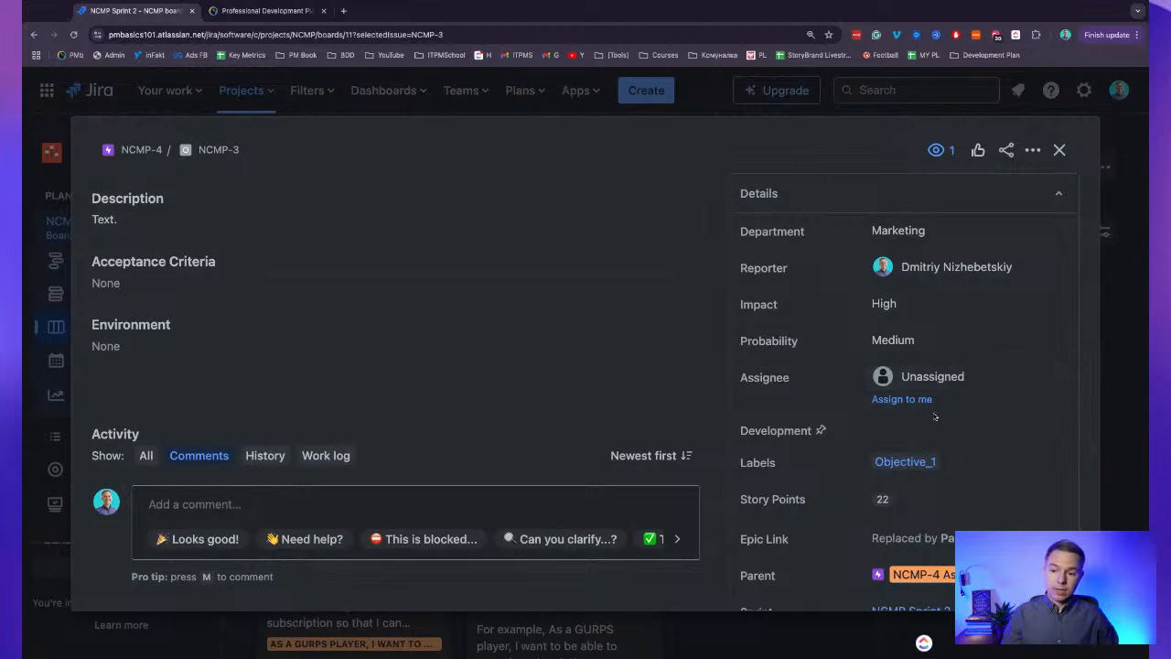
scroll(935, 417, "down", 1)
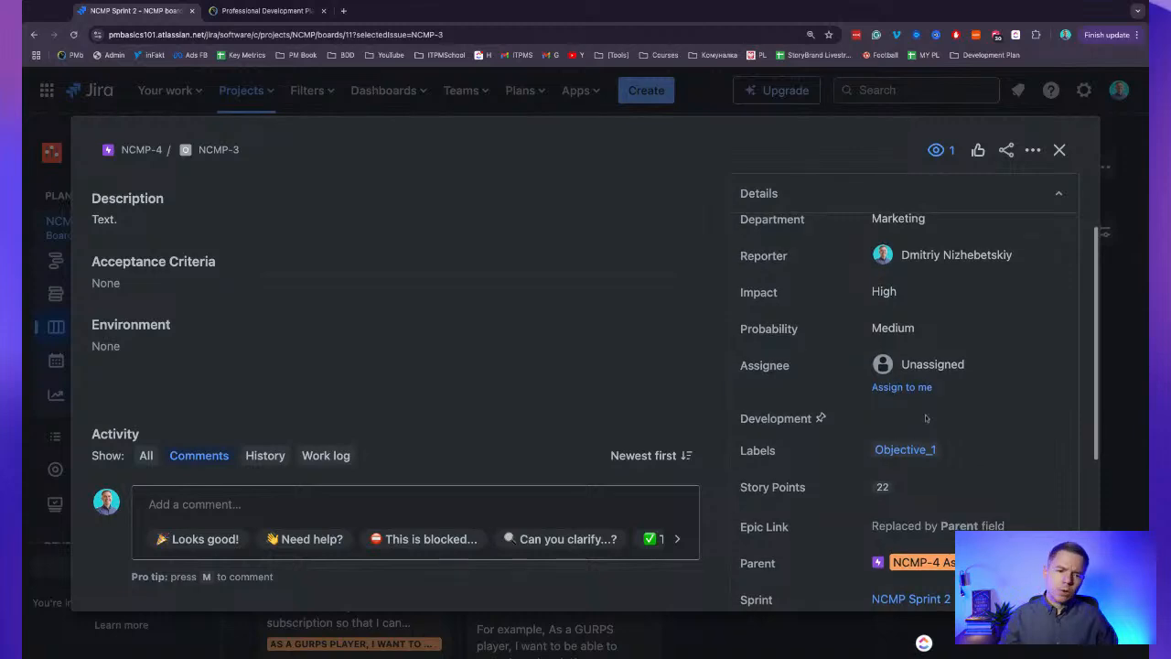
scroll(926, 418, "down", 2)
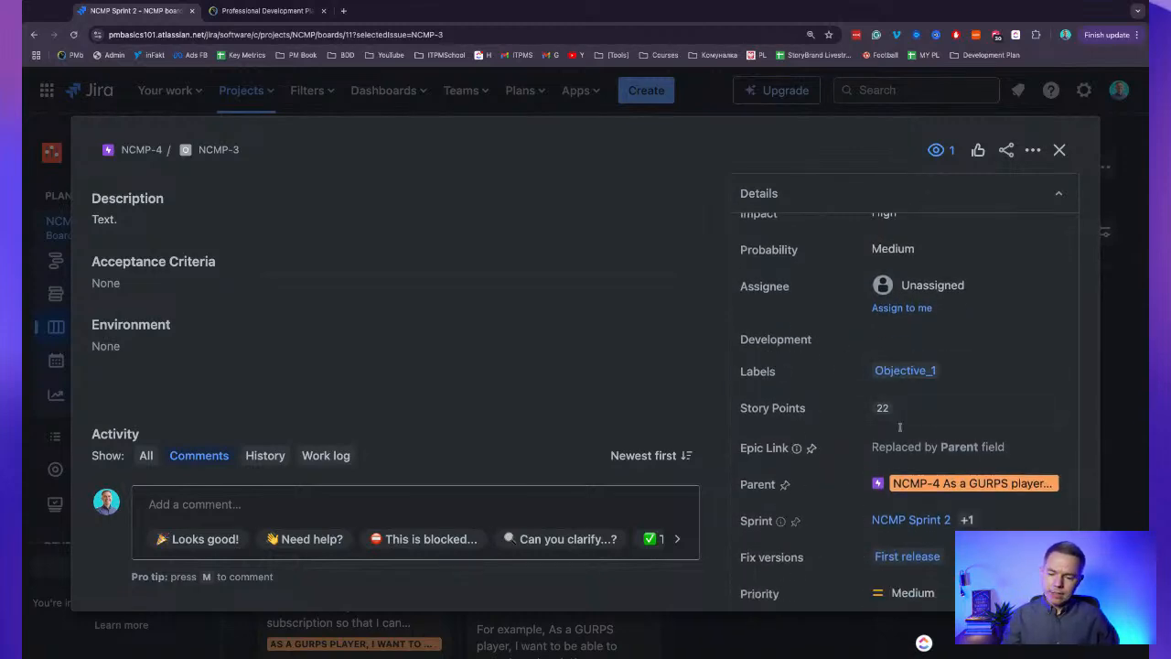
scroll(878, 370, "down", 1)
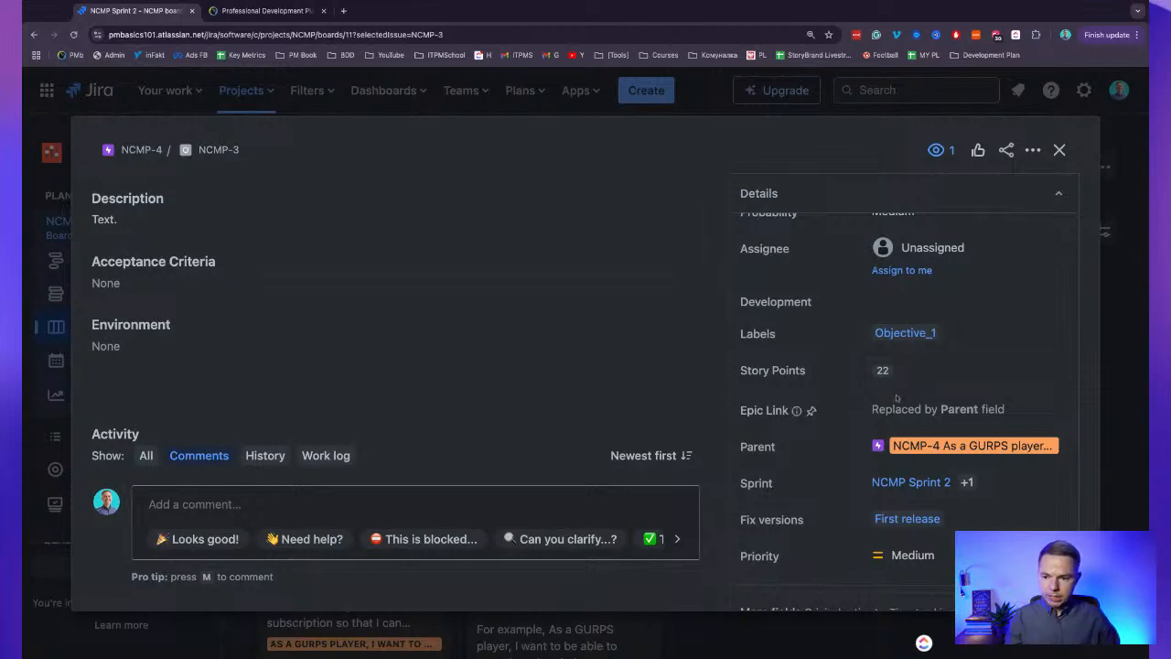
left_click(948, 376)
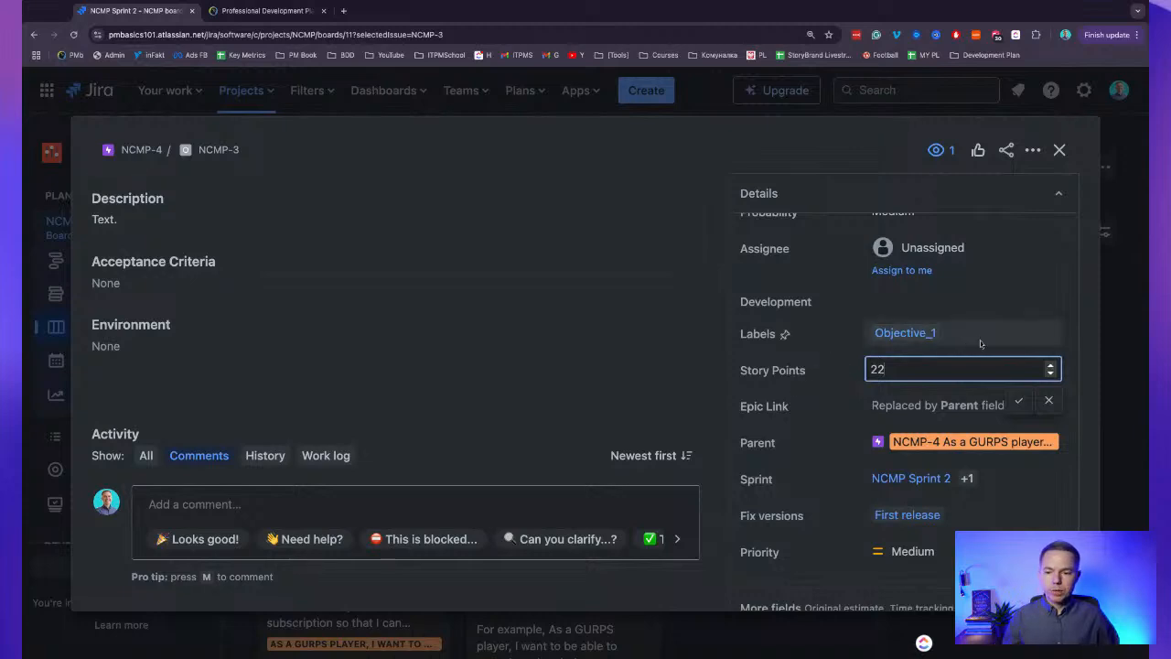
left_click(1082, 311)
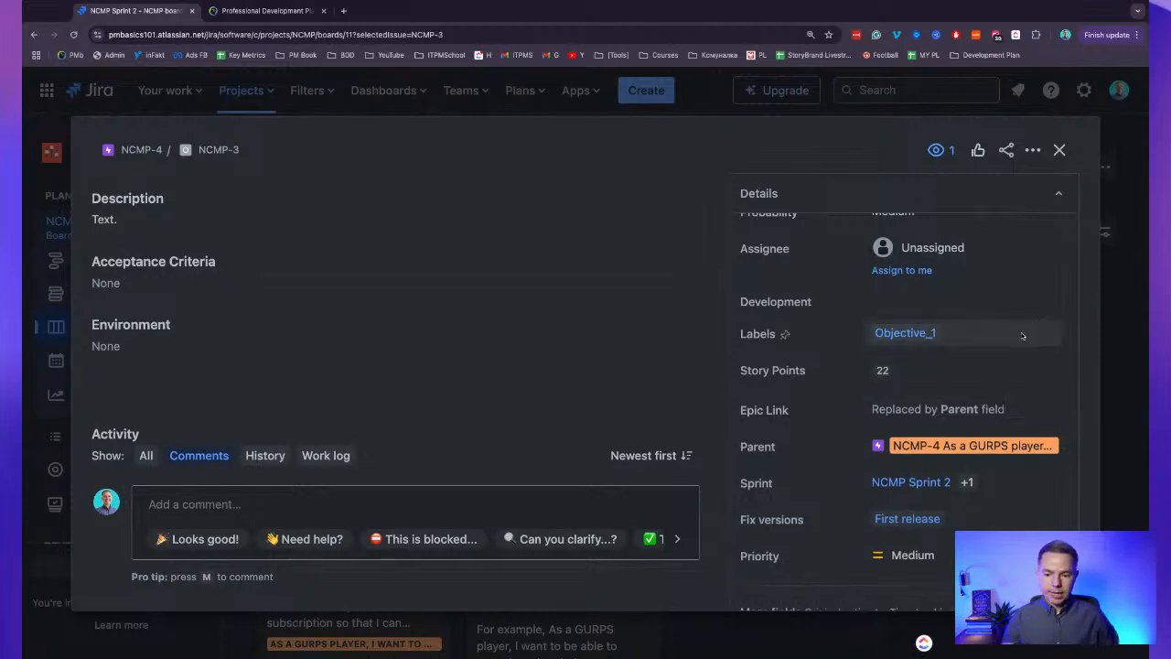
Expand the story's additional fields and view original estimate, time tracking, target start and components.
scroll(963, 423, "down", 1)
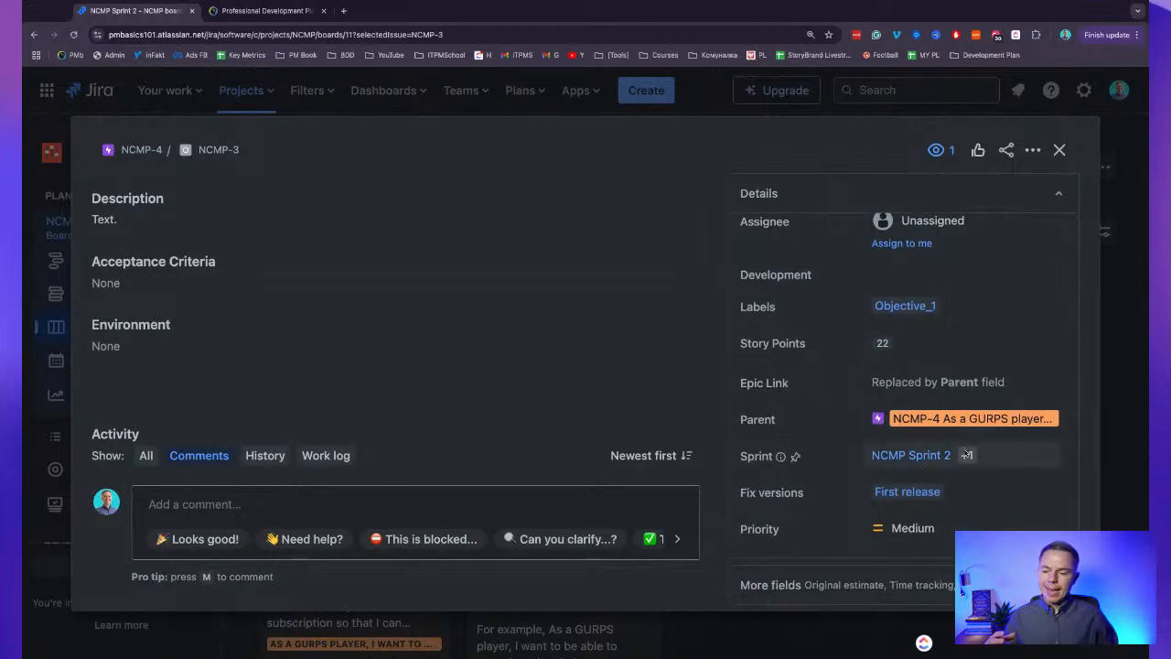
scroll(952, 425, "down", 3)
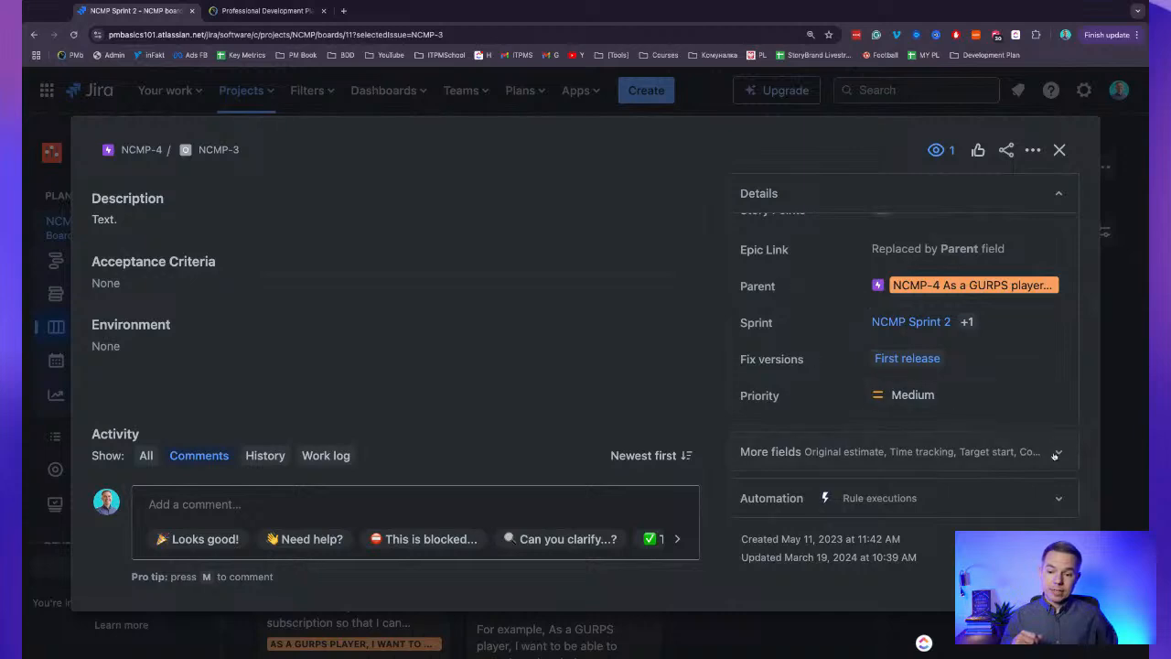
left_click(1057, 452)
scroll(1054, 448, "down", 3)
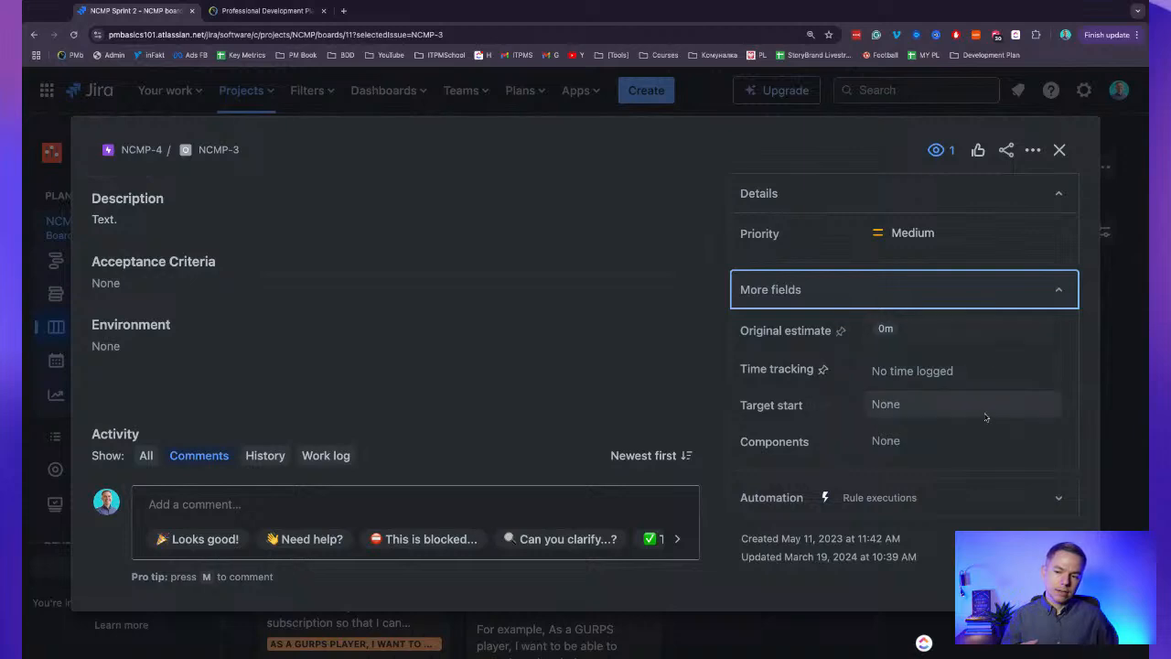
Assign story NCMP-3 to the only suggested user.
scroll(942, 402, "up", 2)
scroll(942, 396, "up", 2)
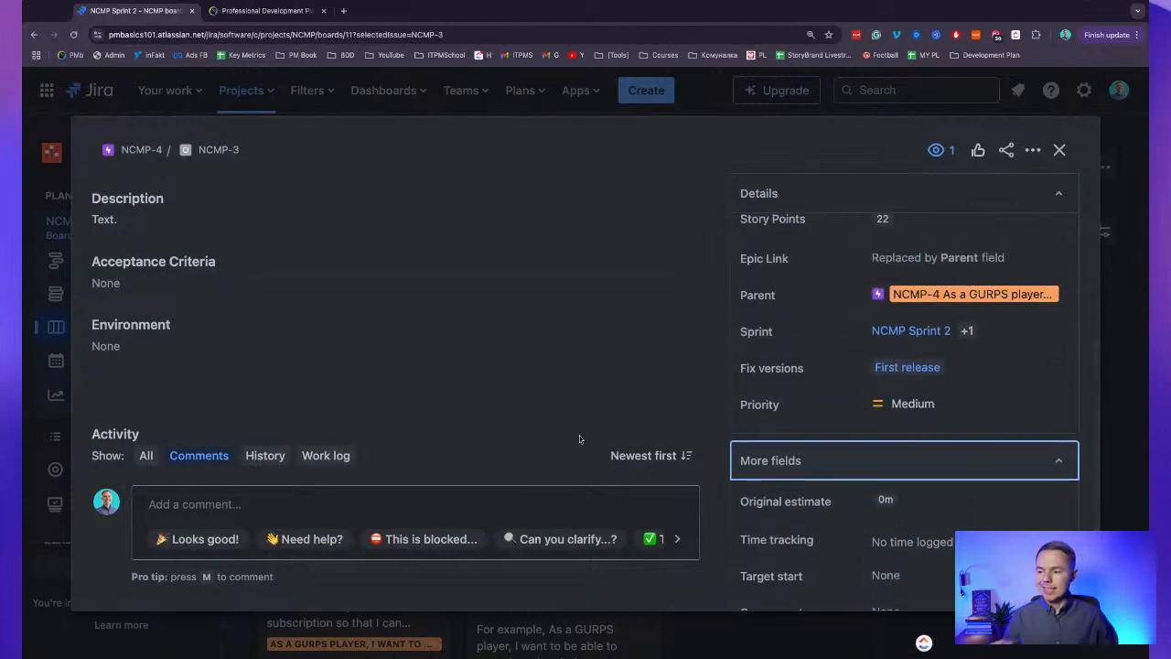
scroll(1007, 302, "up", 2)
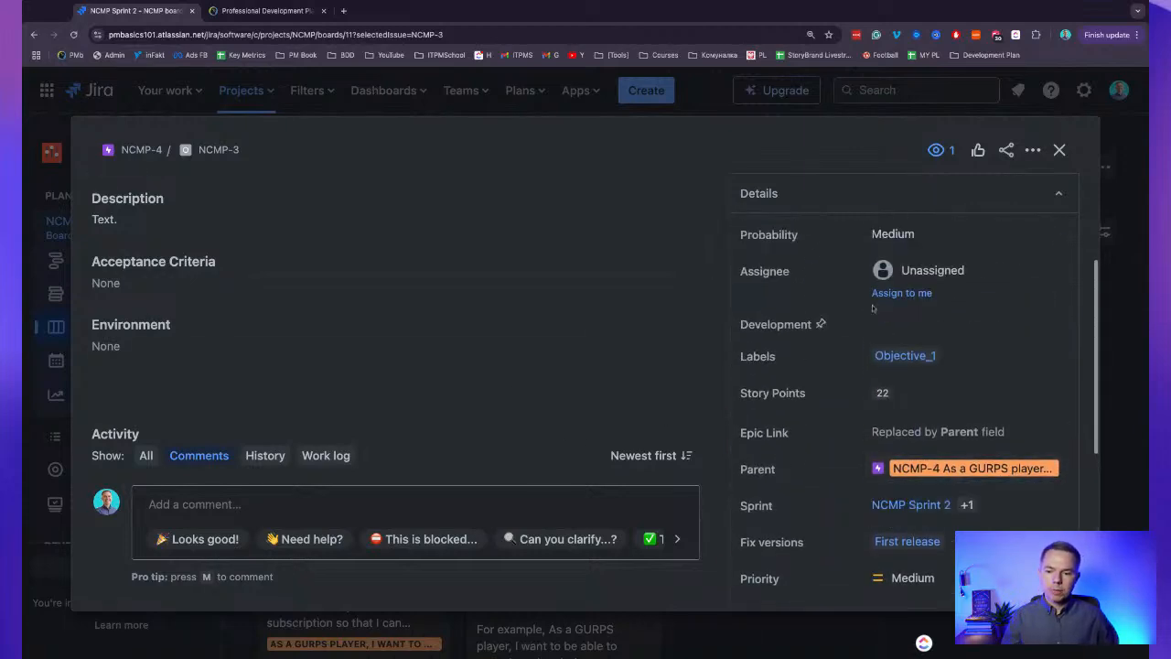
left_click(926, 268)
scroll(926, 268, "up", 1)
scroll(926, 268, "up", 1)
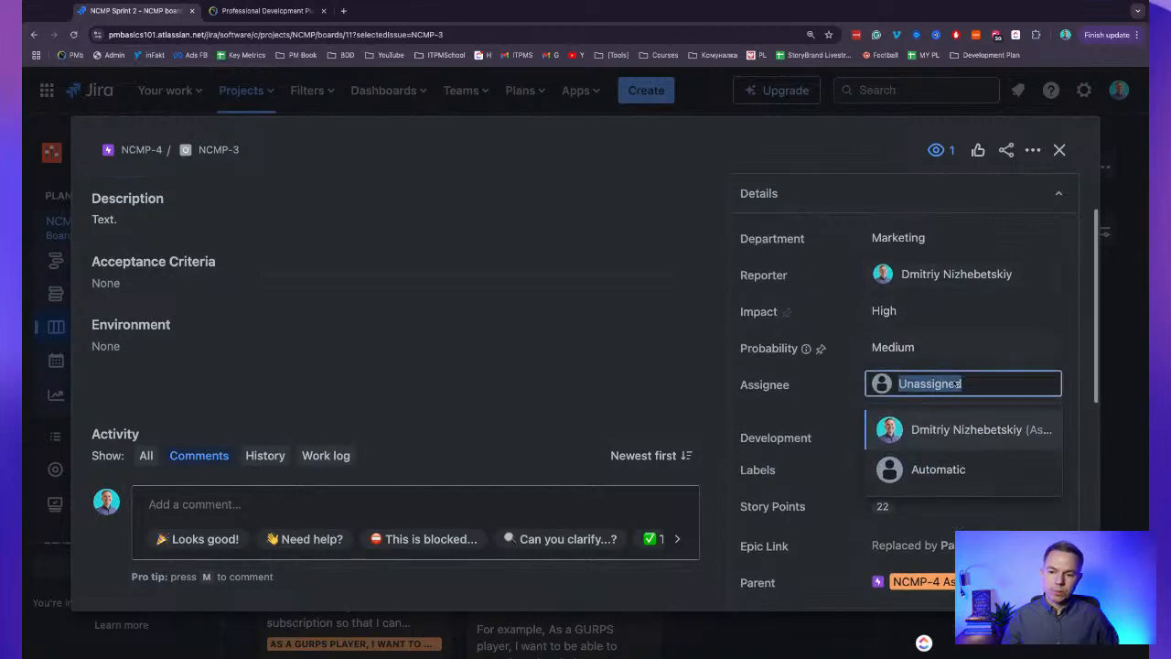
left_click(915, 428)
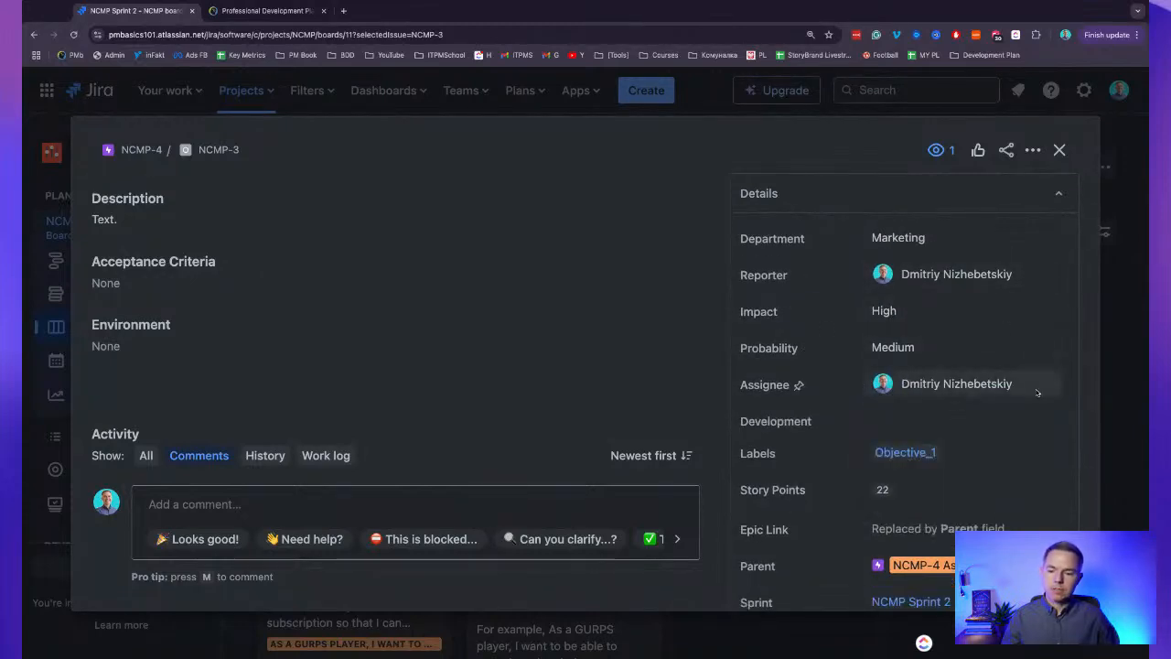
Examine the options offered for the story's Impact without changing its value.
scroll(915, 330, "down", 3)
scroll(923, 320, "up", 2)
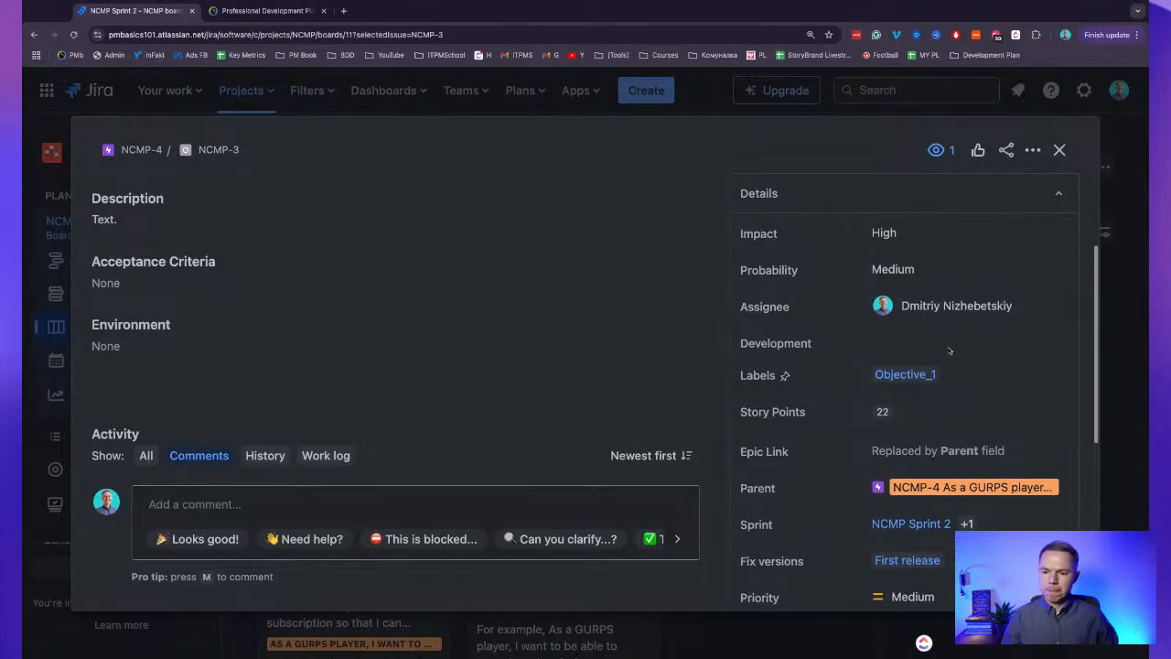
scroll(926, 349, "up", 1)
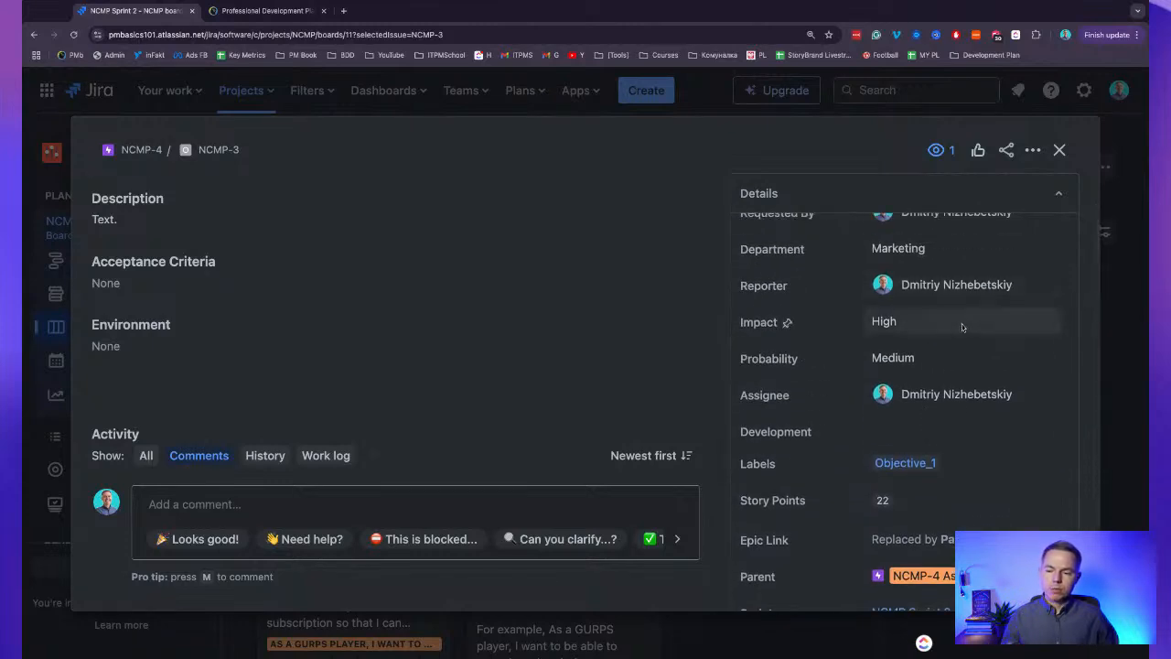
left_click(937, 331)
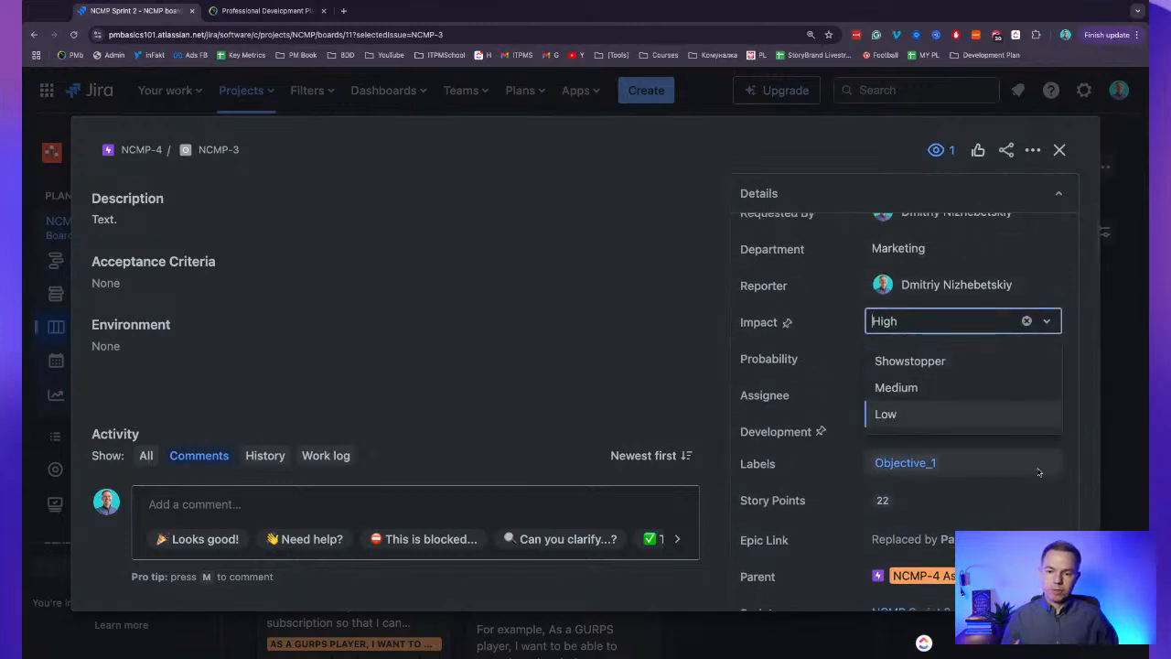
left_click(1093, 478)
Examine the story's original estimate and target start date fields without entering any values.
scroll(1077, 457, "down", 4)
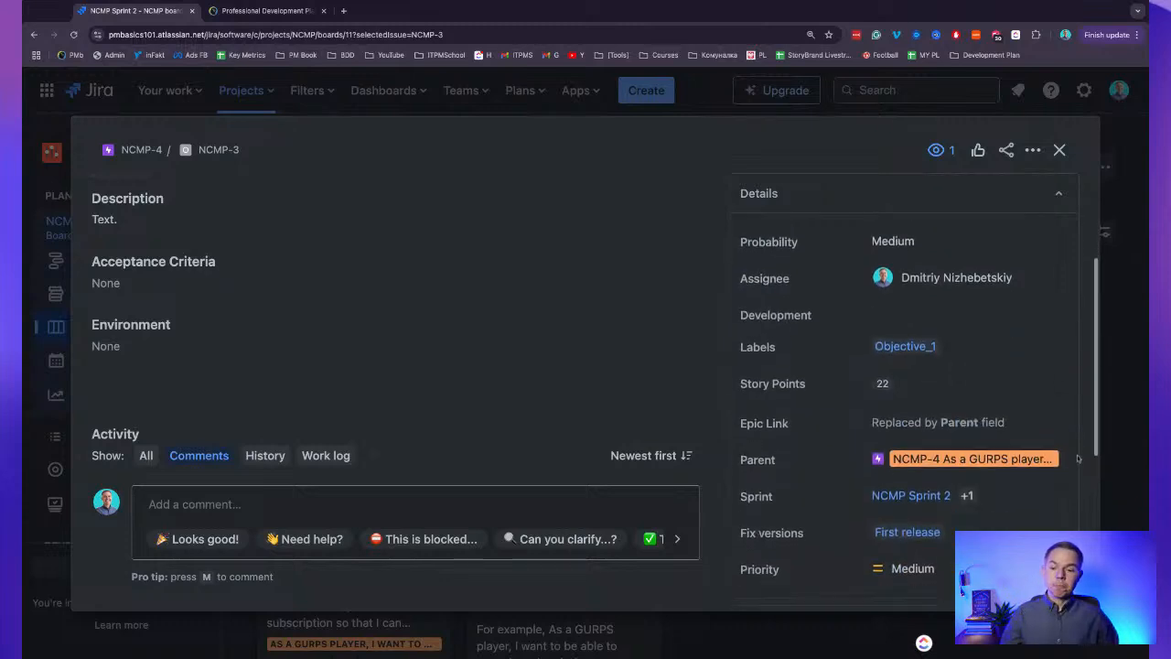
scroll(908, 430, "down", 3)
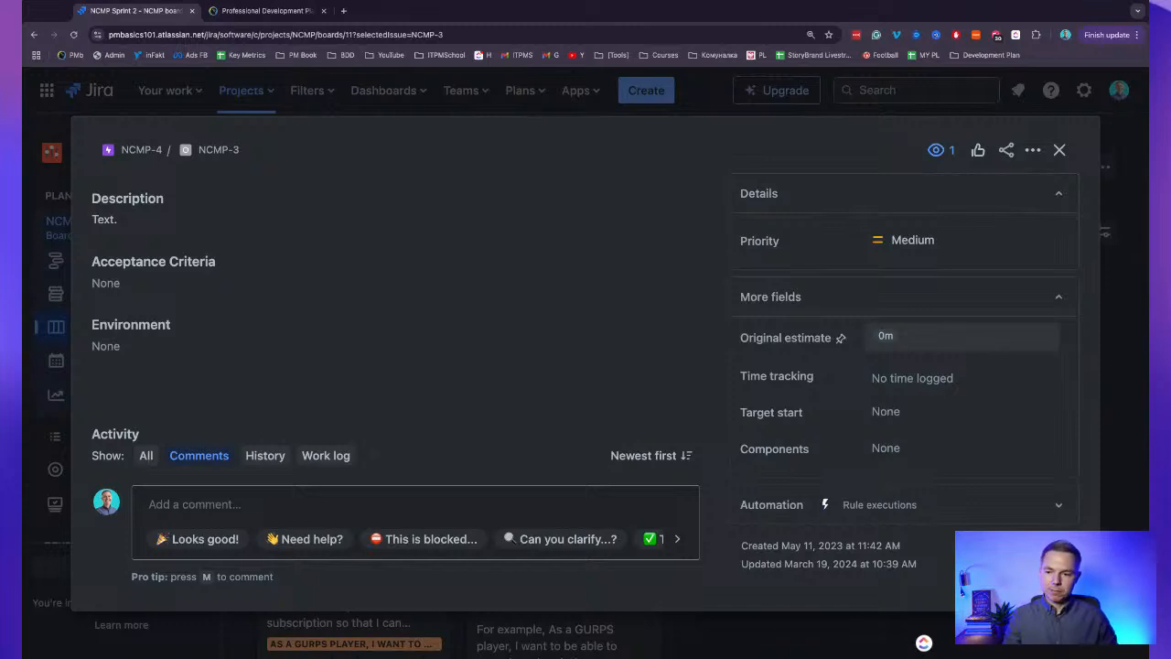
left_click(925, 345)
left_click(952, 411)
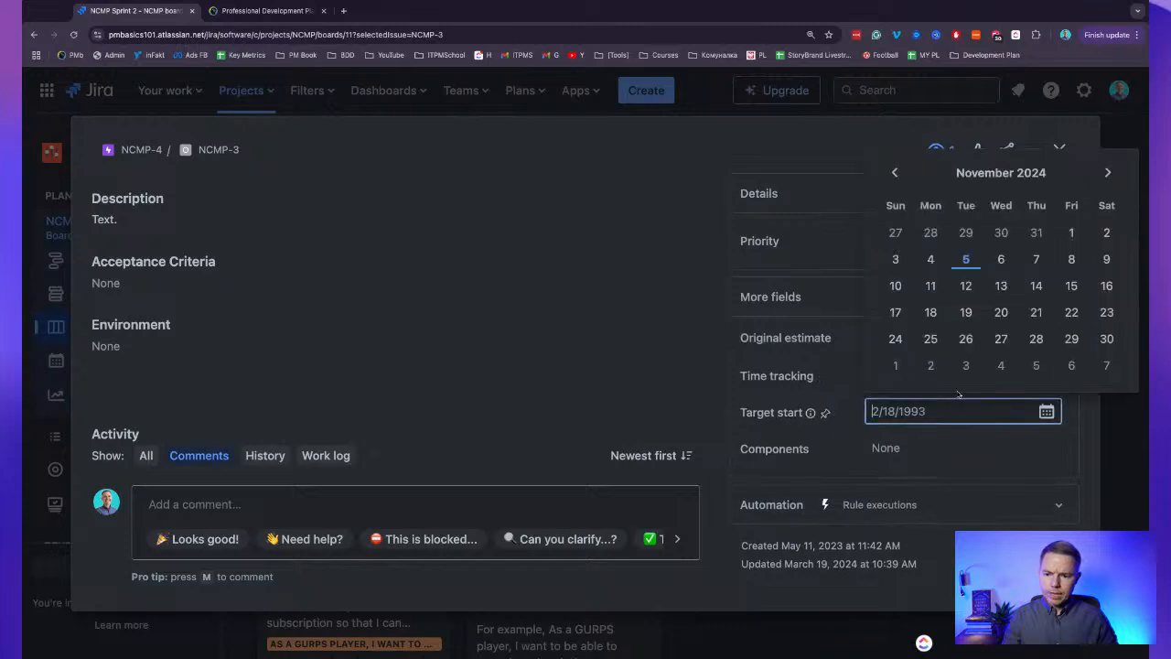
left_click(938, 480)
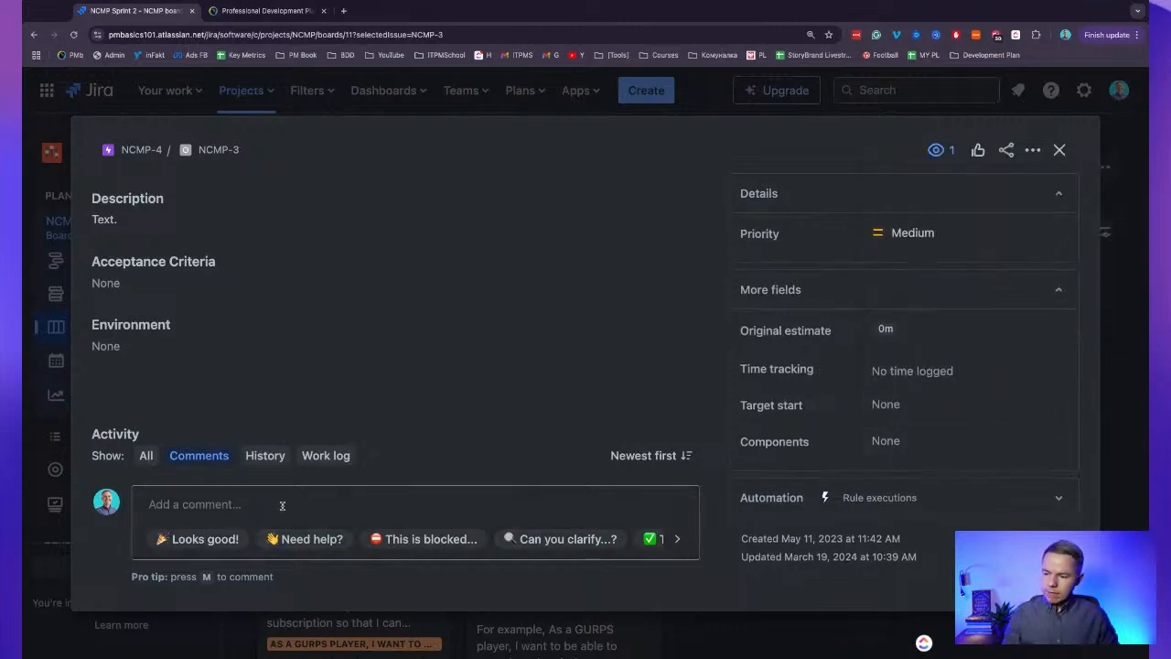
Add the comment "Text." to story NCMP-3 and save it.
scroll(233, 507, "up", 2)
left_click(187, 563)
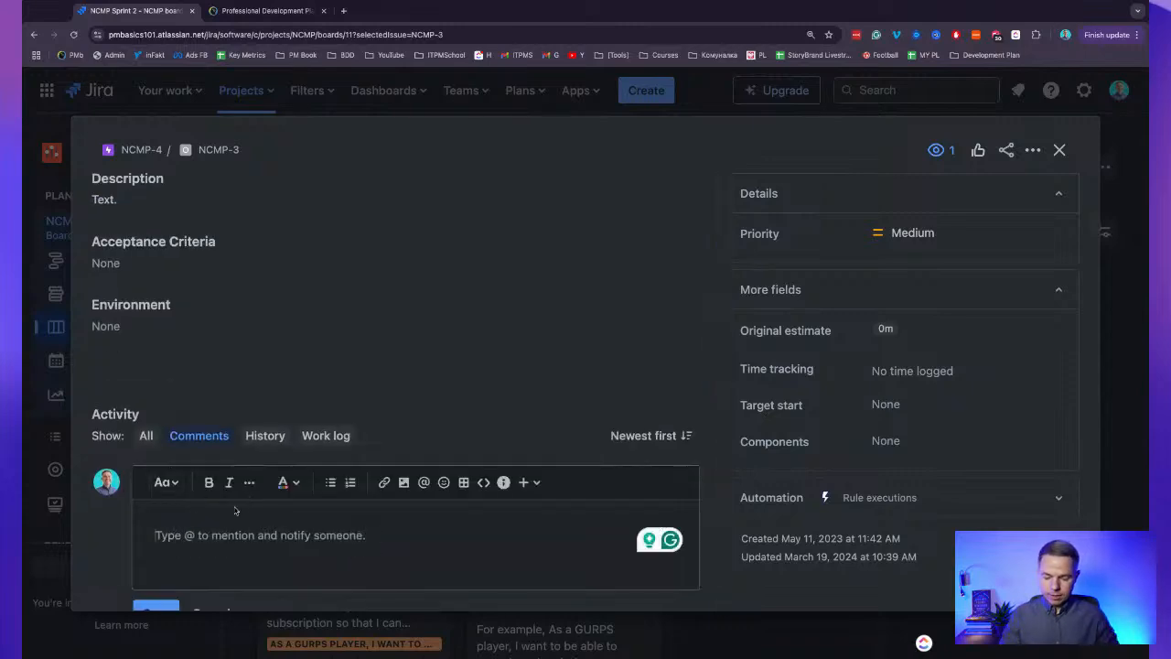
type("Tex")
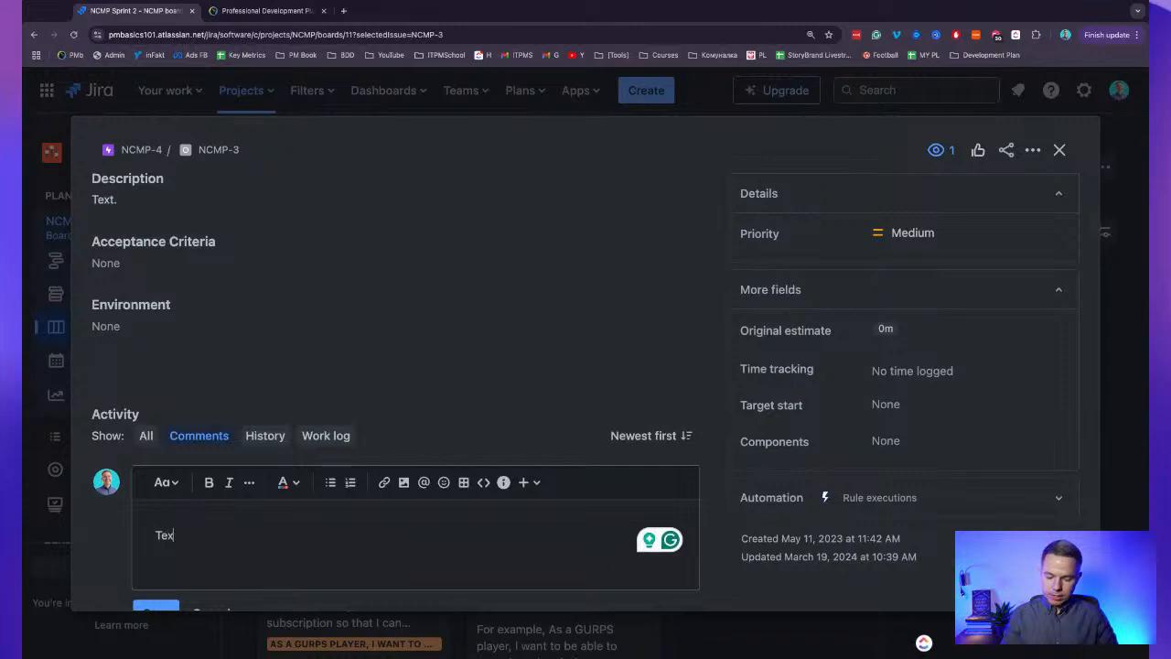
type("t.")
scroll(394, 412, "down", 1)
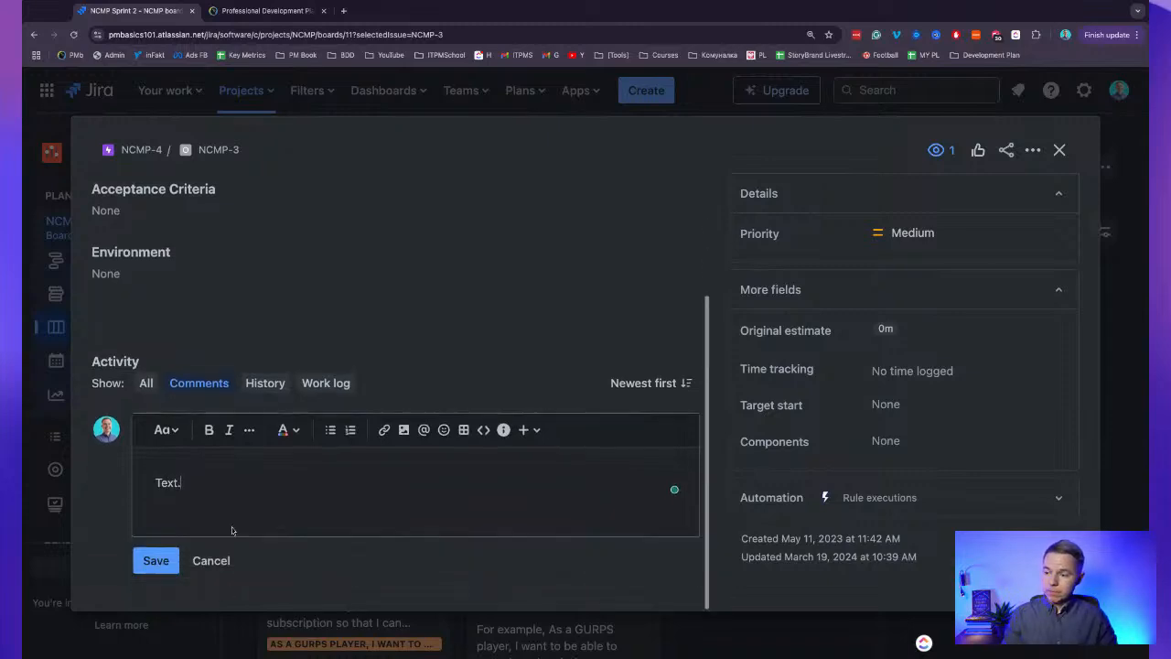
left_click(152, 562)
scroll(257, 457, "down", 1)
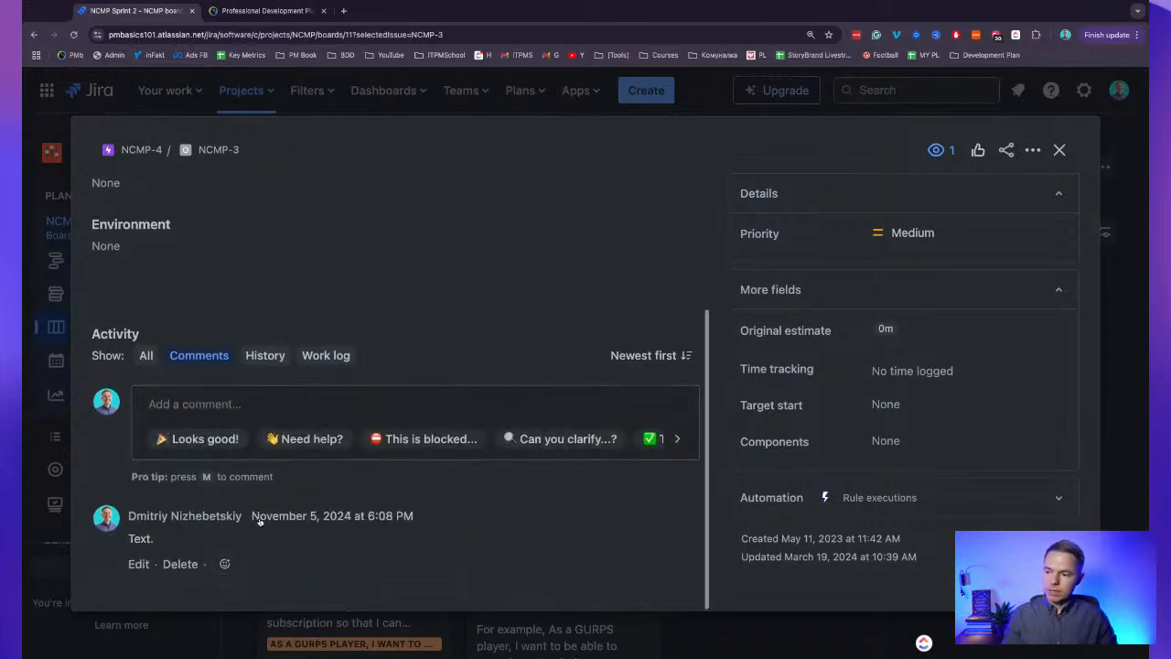
Review the story's change history, work log and complete activity, and close the story.
left_click(266, 356)
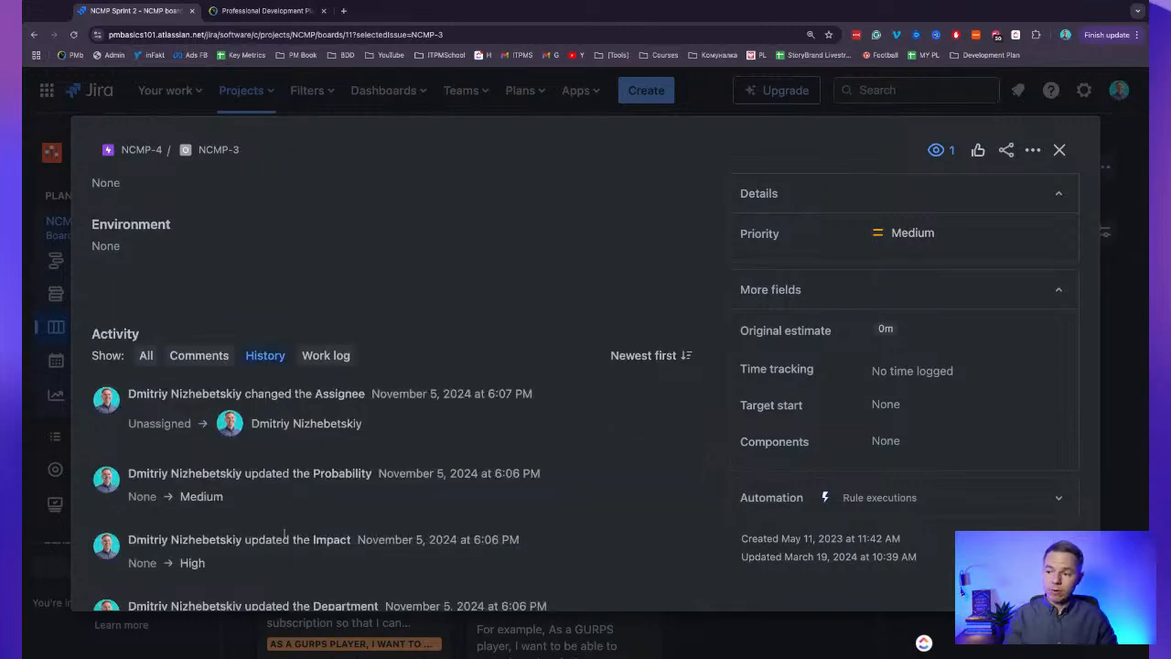
left_click(322, 357)
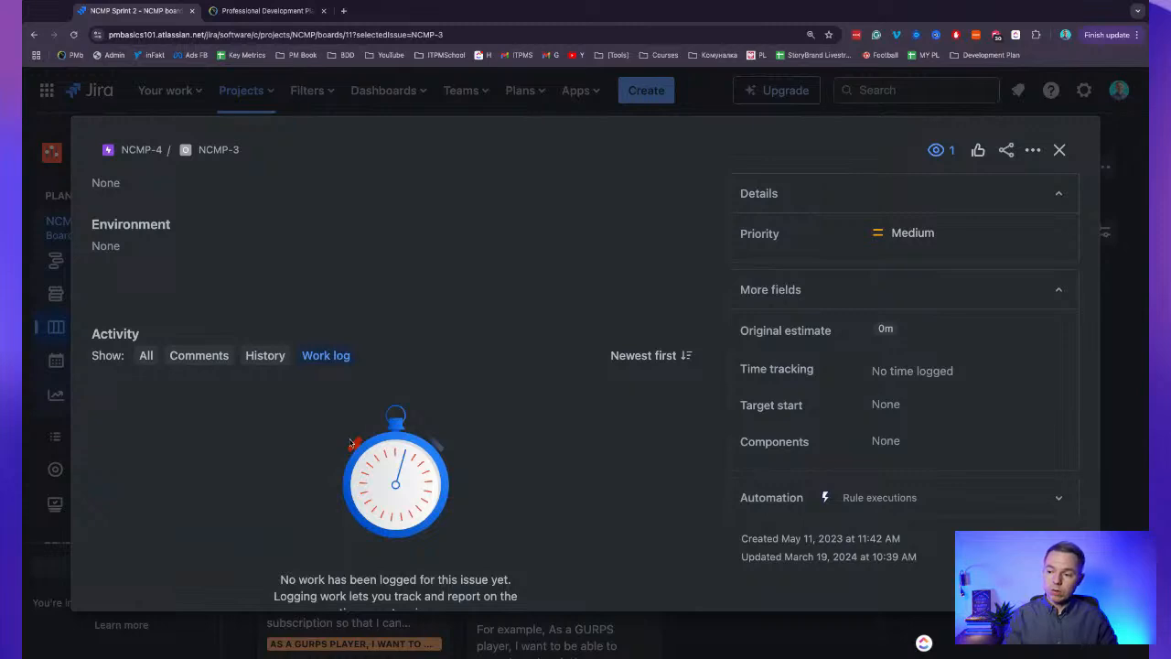
left_click(145, 355)
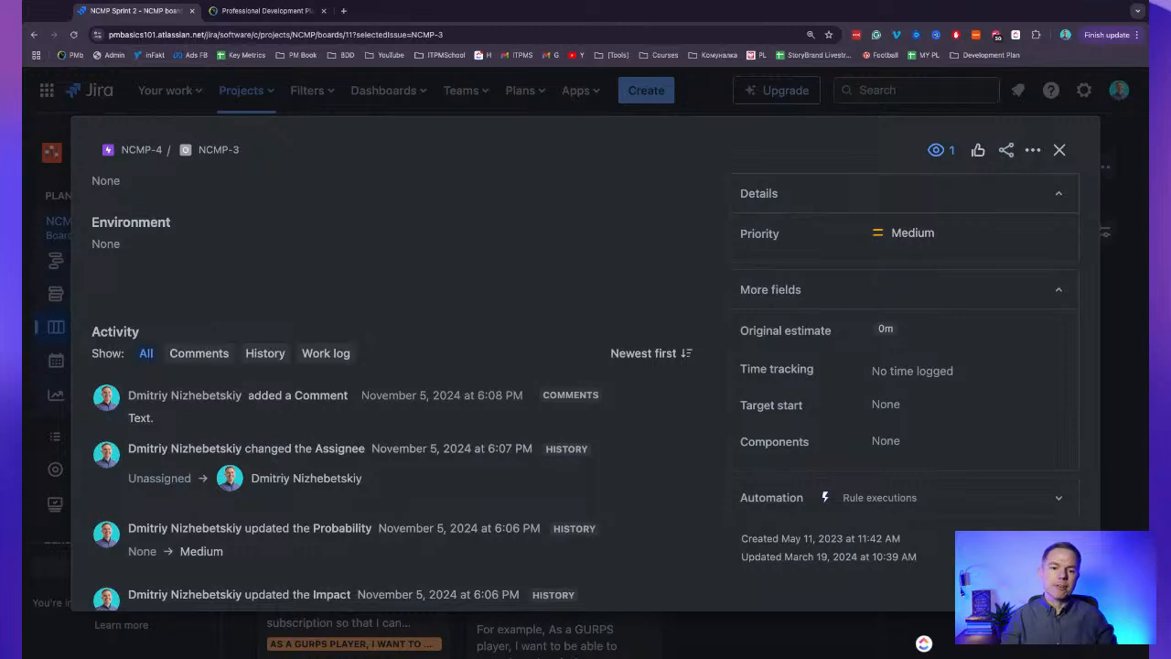
left_click(1060, 150)
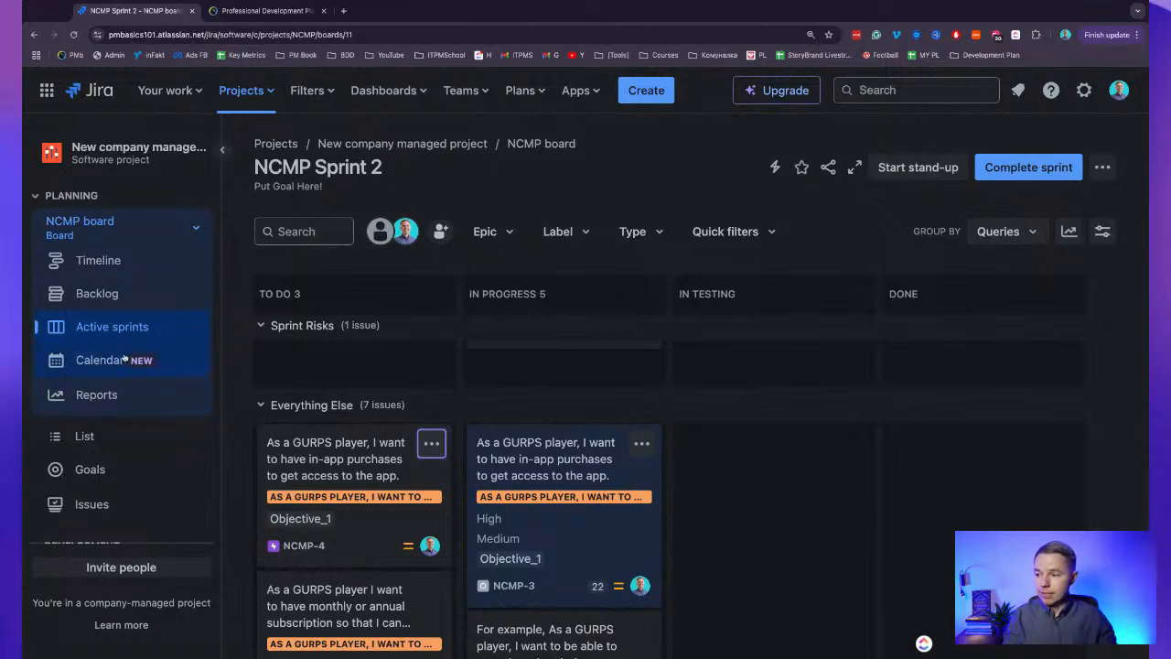
Open the project's issue list and examine its columns, from status and sprint through to reporter and fix versions.
left_click(122, 436)
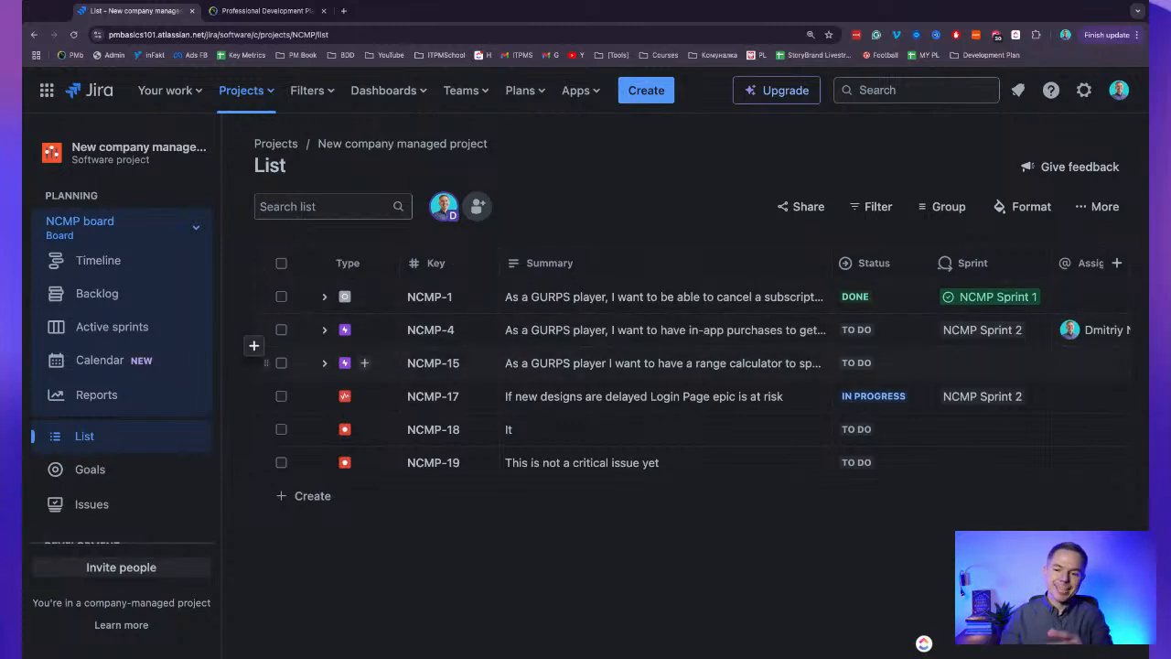
scroll(504, 363, "right", 6)
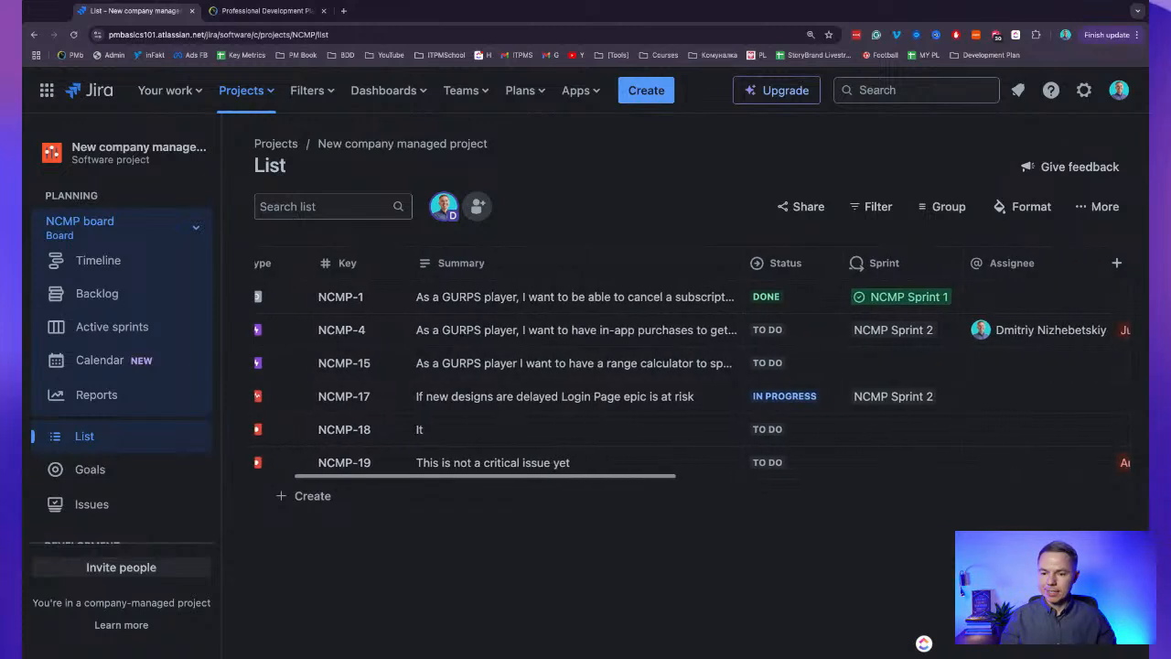
scroll(504, 363, "right", 8)
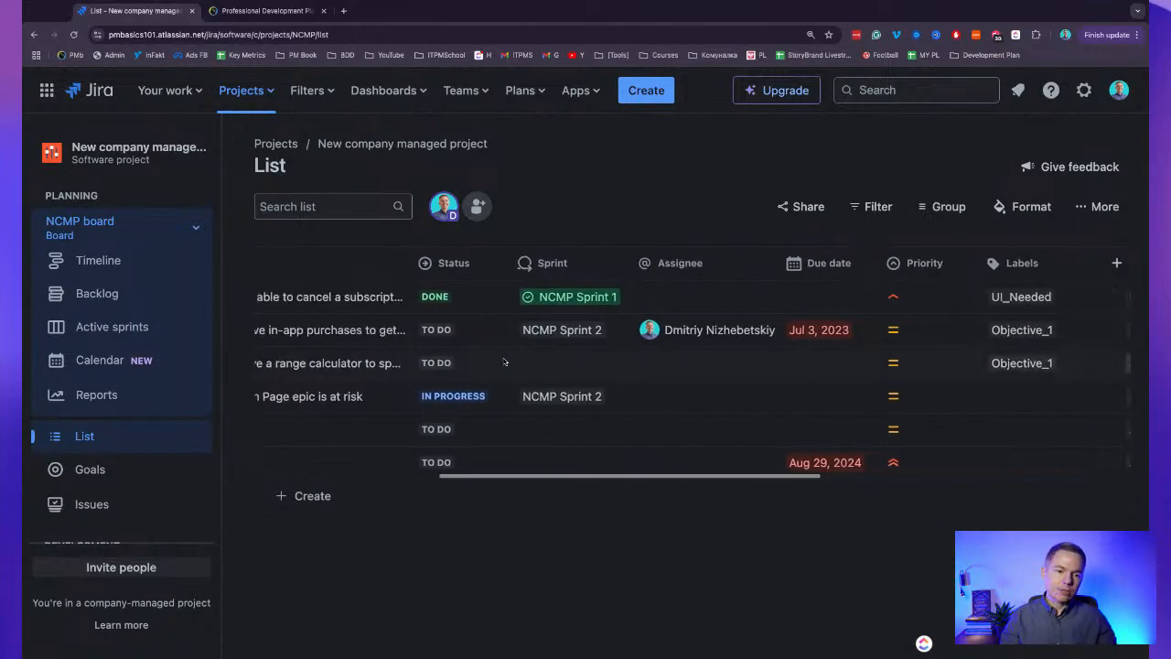
scroll(660, 379, "right", 10)
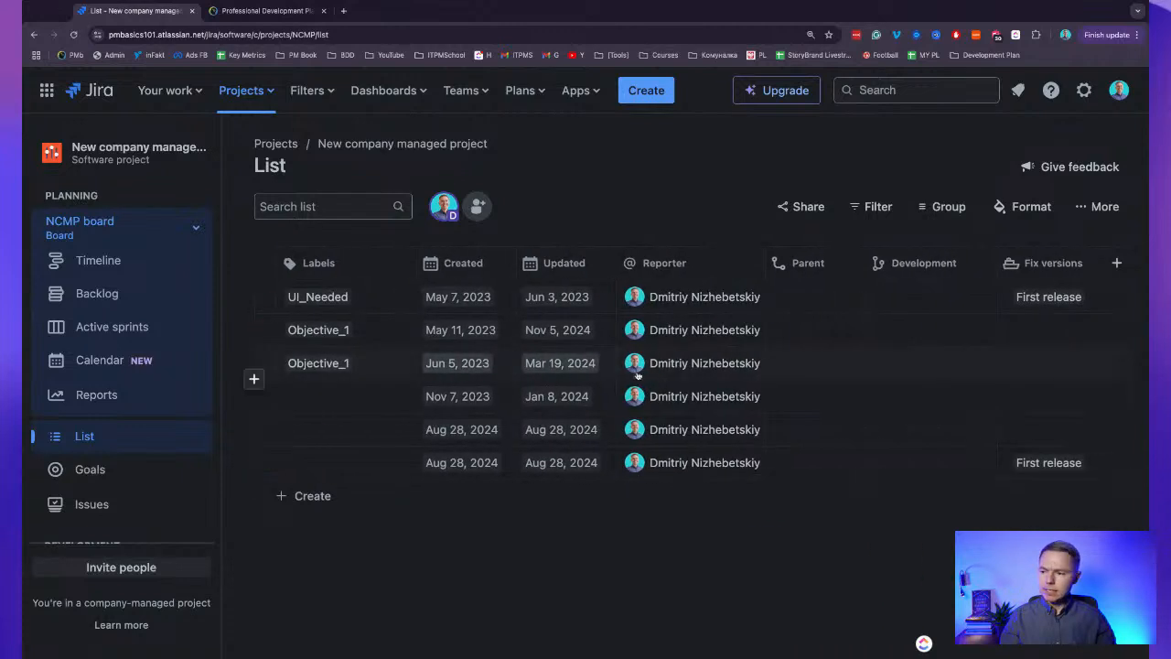
scroll(987, 362, "left", 8)
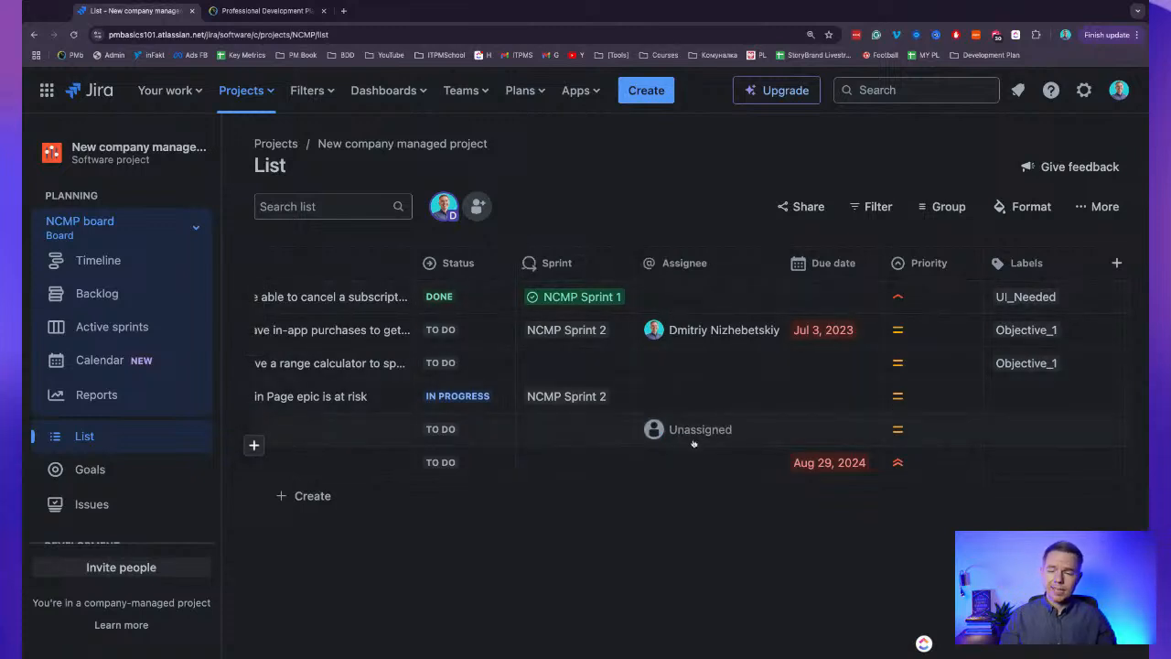
scroll(694, 444, "left", 4)
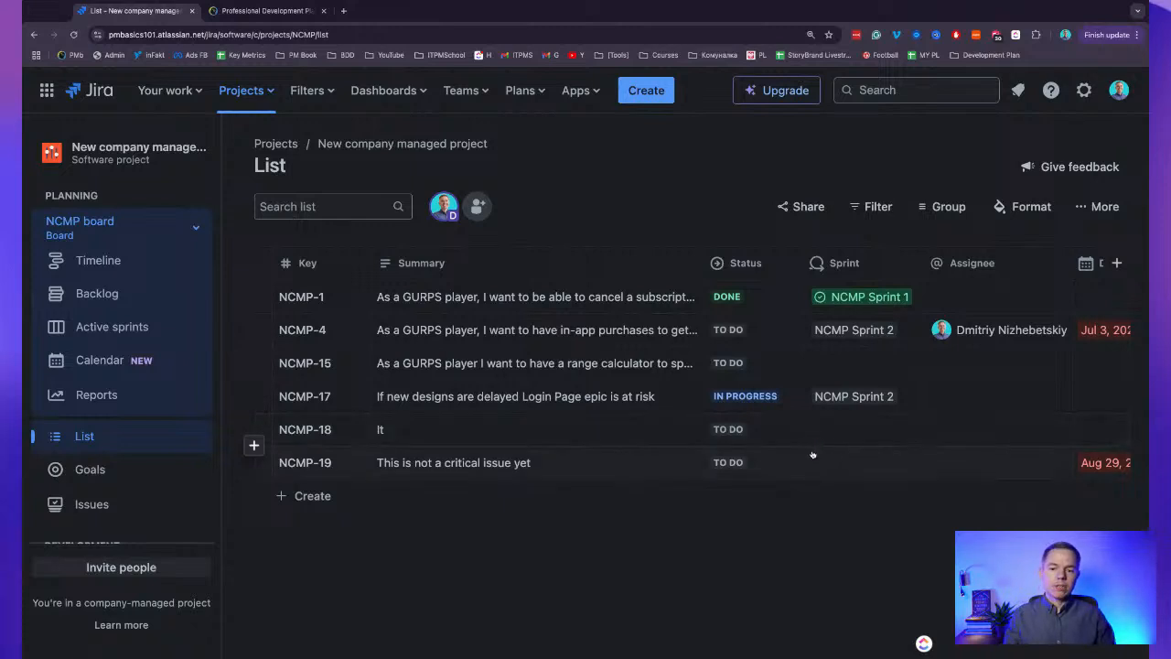
scroll(812, 455, "right", 3)
scroll(686, 385, "right", 2)
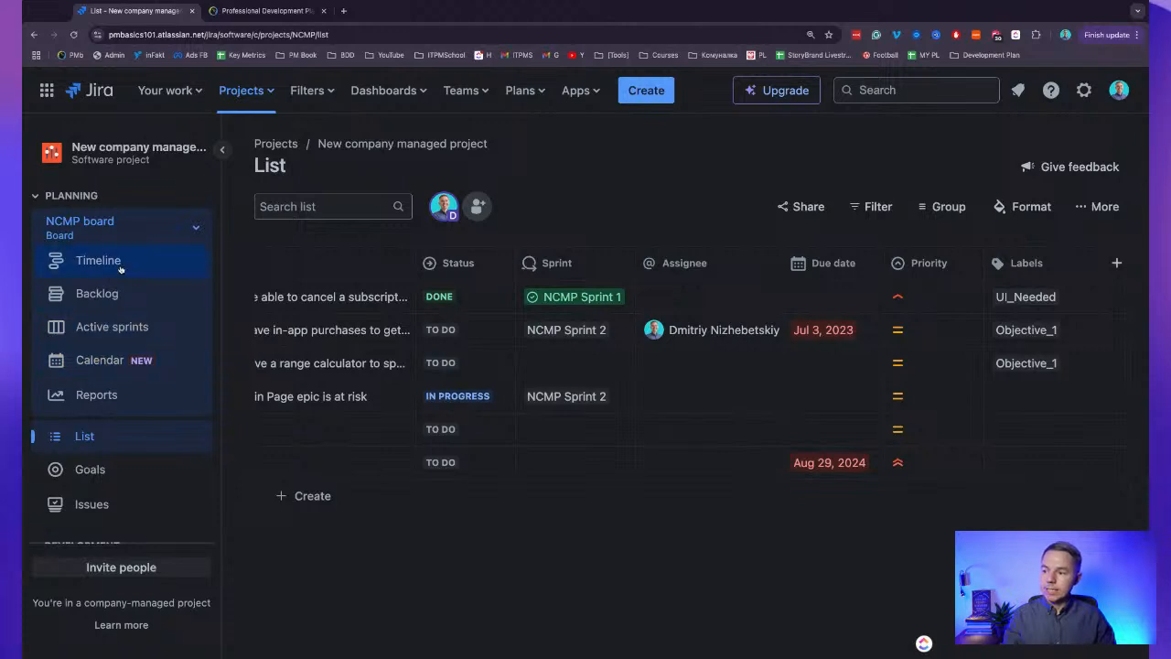
Open the project timeline and expand epic NCMP-4 to view its child issues.
left_click(131, 274)
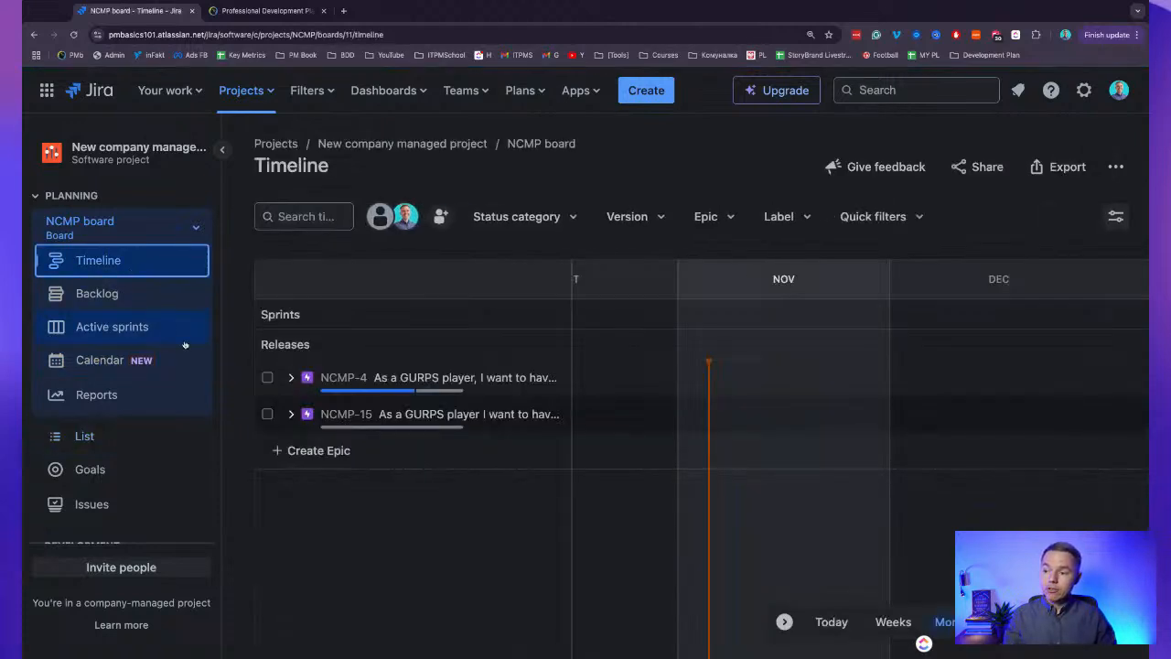
left_click(291, 378)
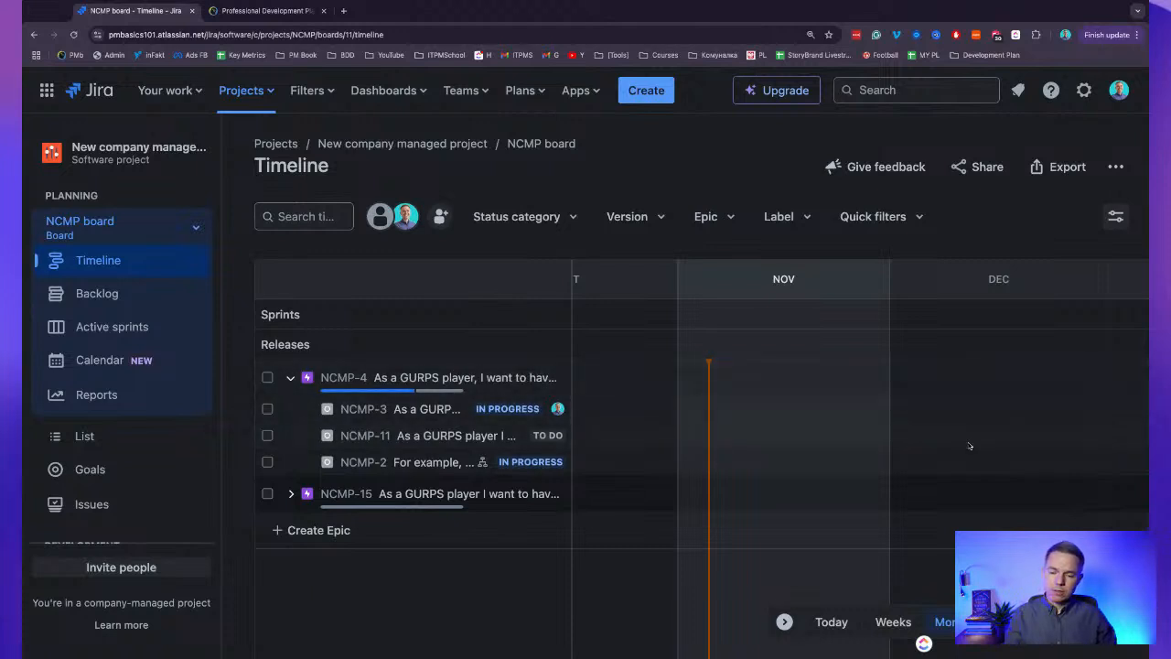
Open the board's backlog and review the issues in NCMP Sprint 2, NCMP Sprint 3 and the backlog section.
left_click(117, 298)
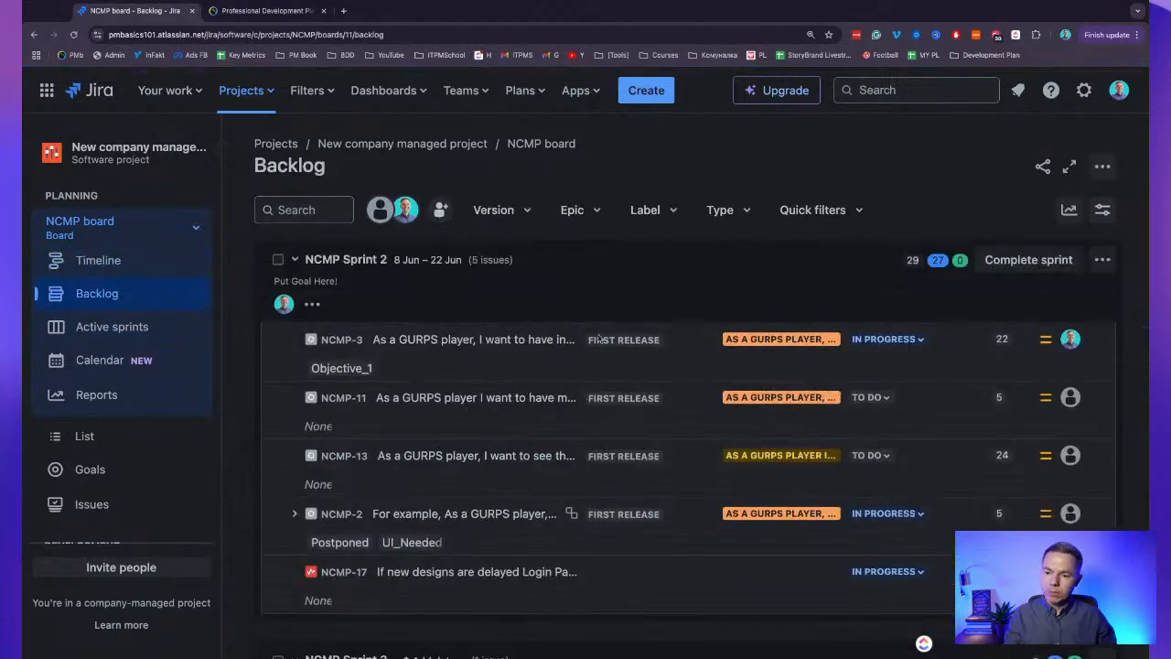
scroll(917, 418, "down", 2)
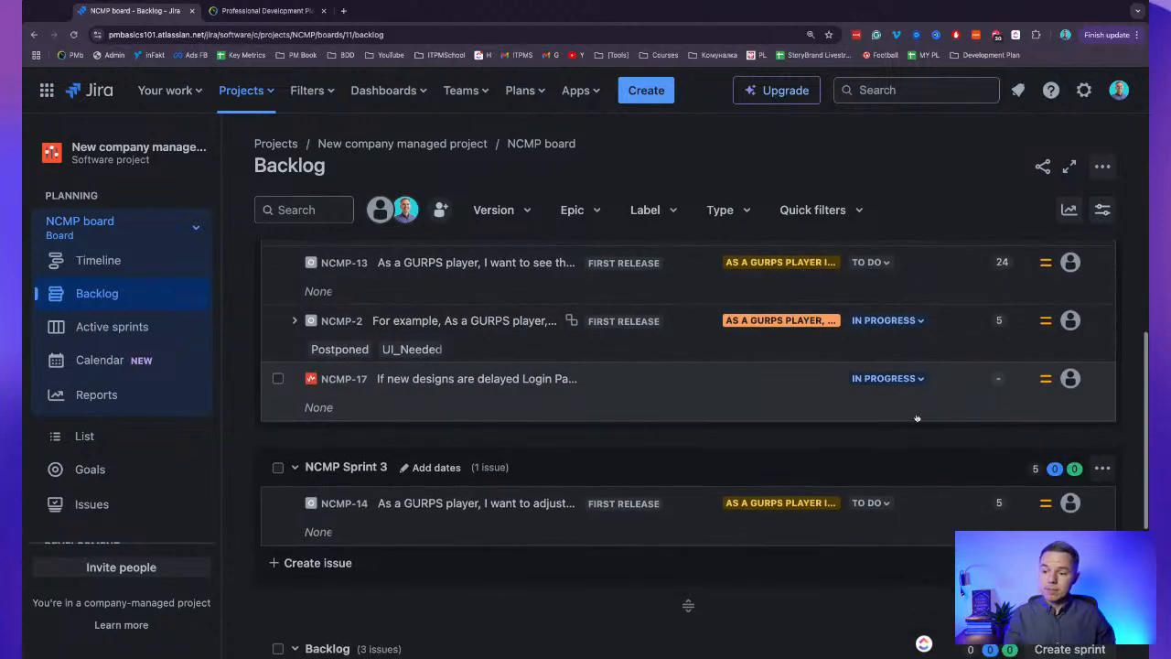
scroll(915, 420, "down", 1)
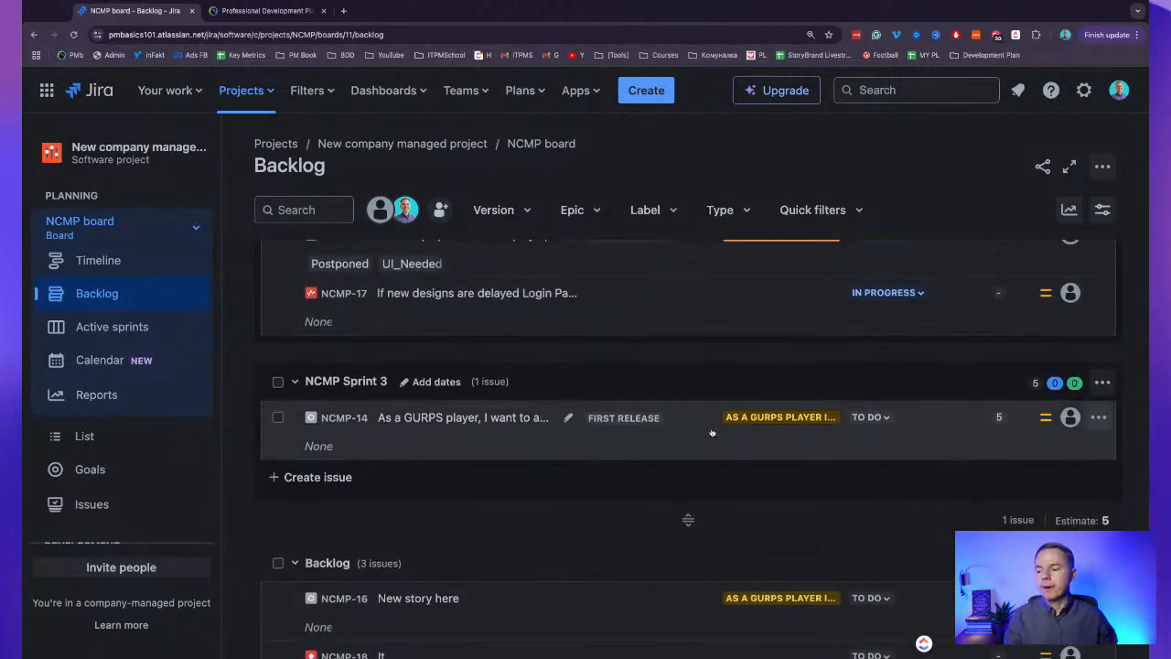
scroll(695, 434, "down", 2)
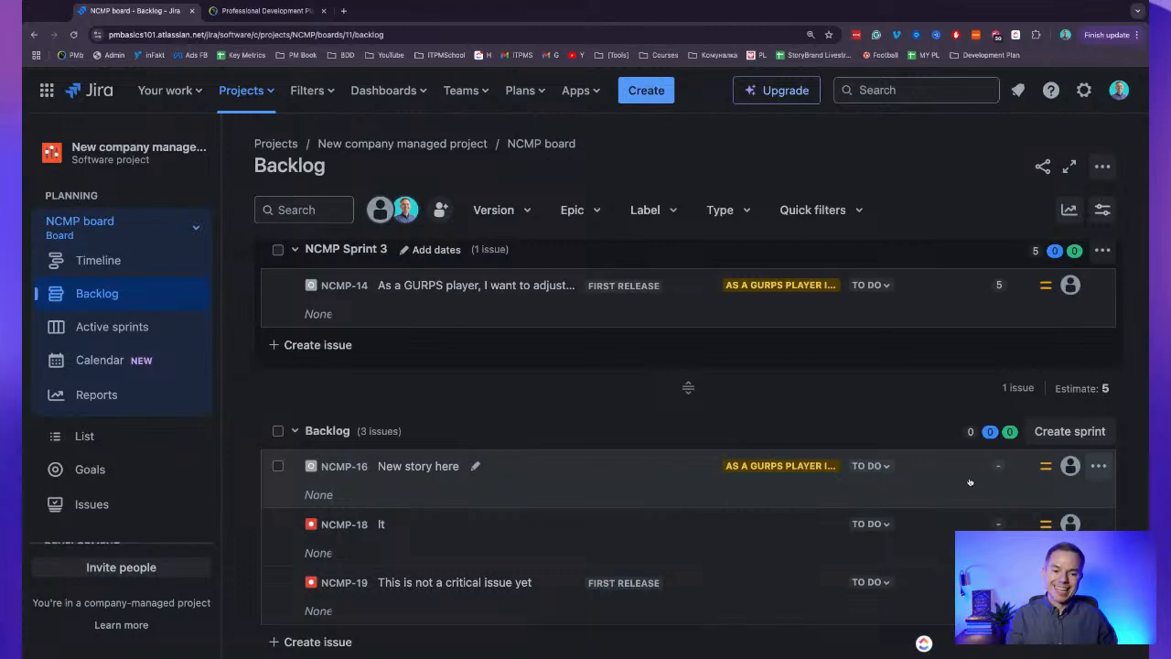
Open the active sprint board, view the details of risk NCMP-17 about delayed designs, and close the issue.
left_click(165, 328)
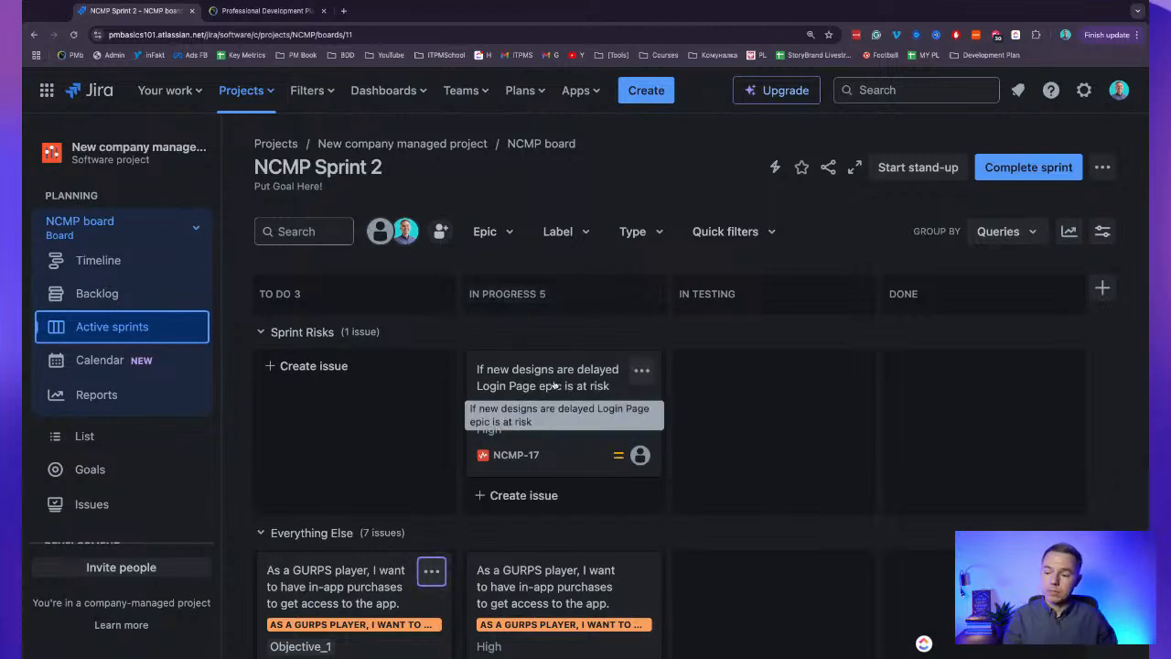
left_click(561, 426)
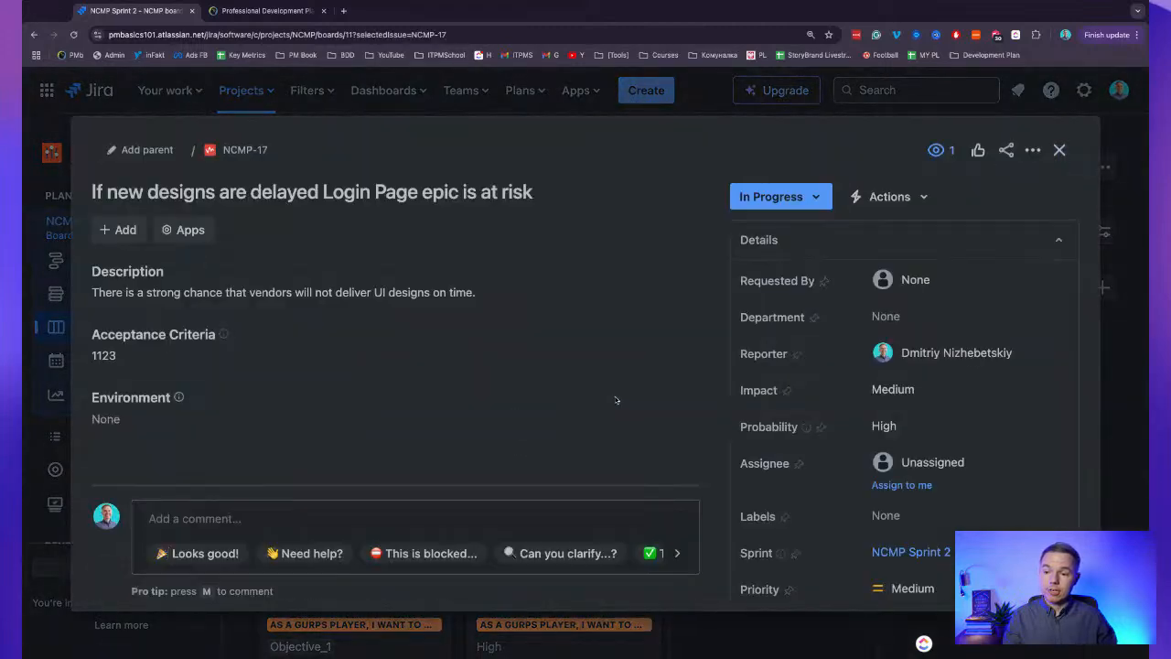
left_click(1060, 150)
Open the project calendar and check its view settings without changing them.
left_click(101, 362)
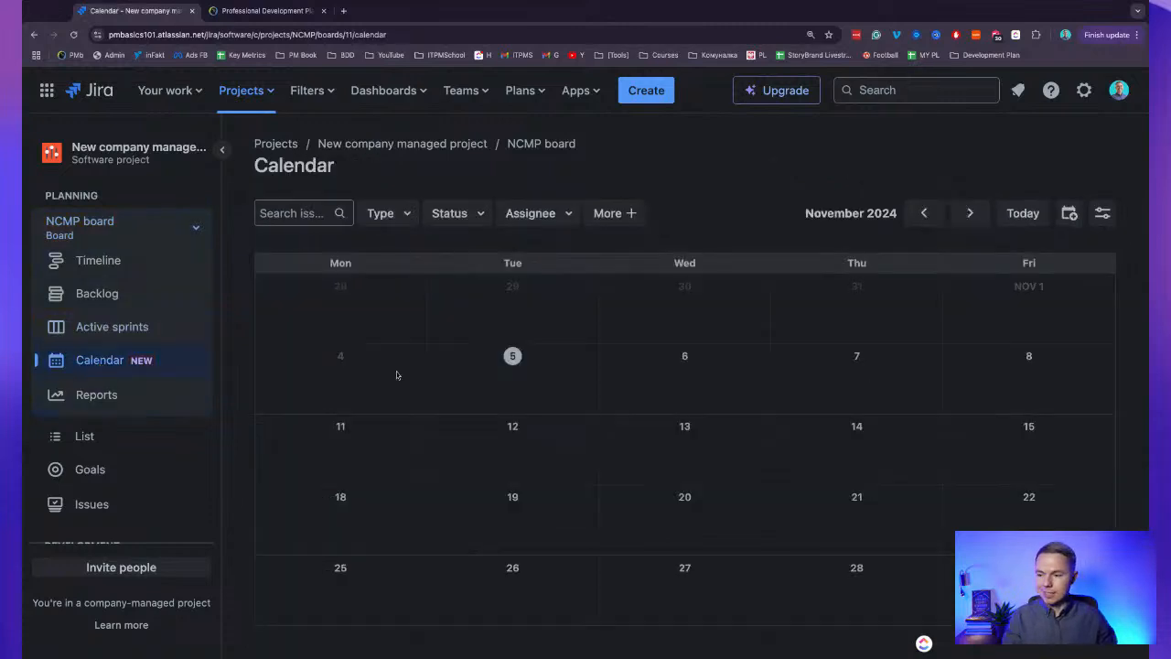
left_click(1103, 213)
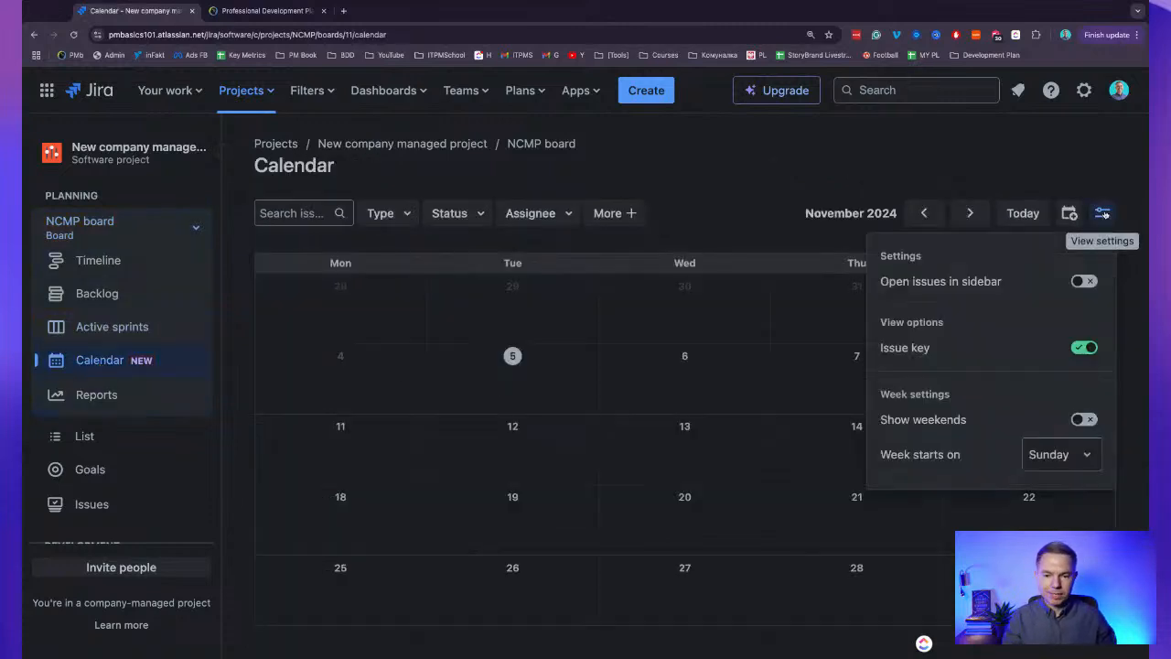
left_click(1104, 213)
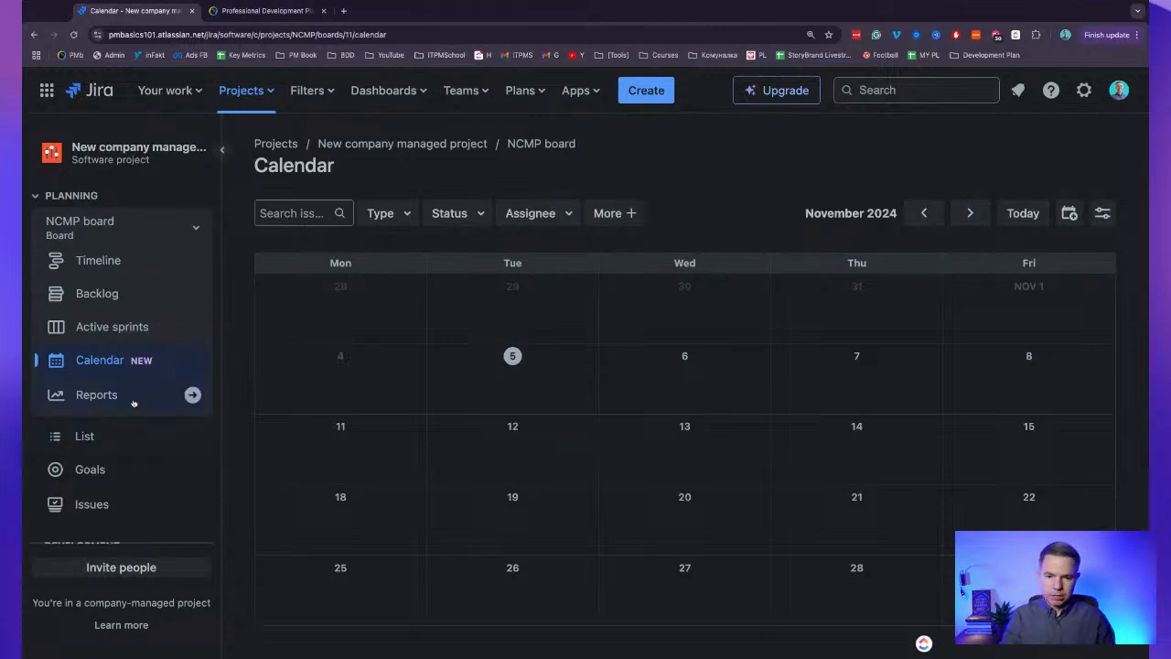
Return to the board's backlog and reduce the browser page zoom by one level.
scroll(128, 403, "down", 1)
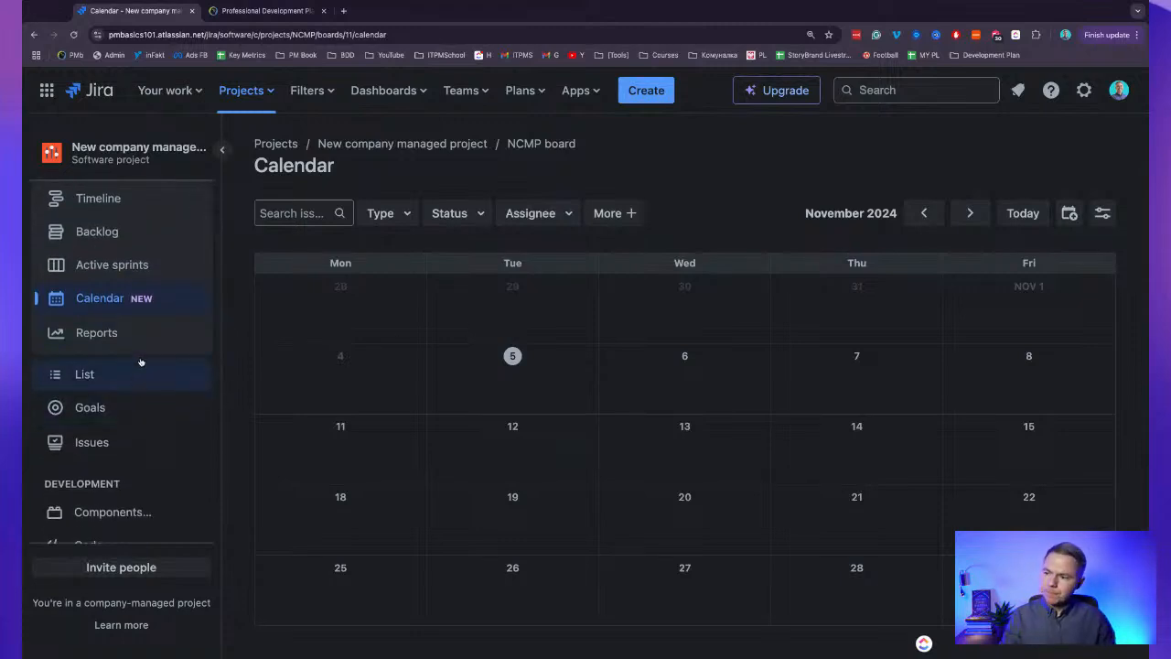
scroll(140, 363, "up", 1)
left_click(132, 293)
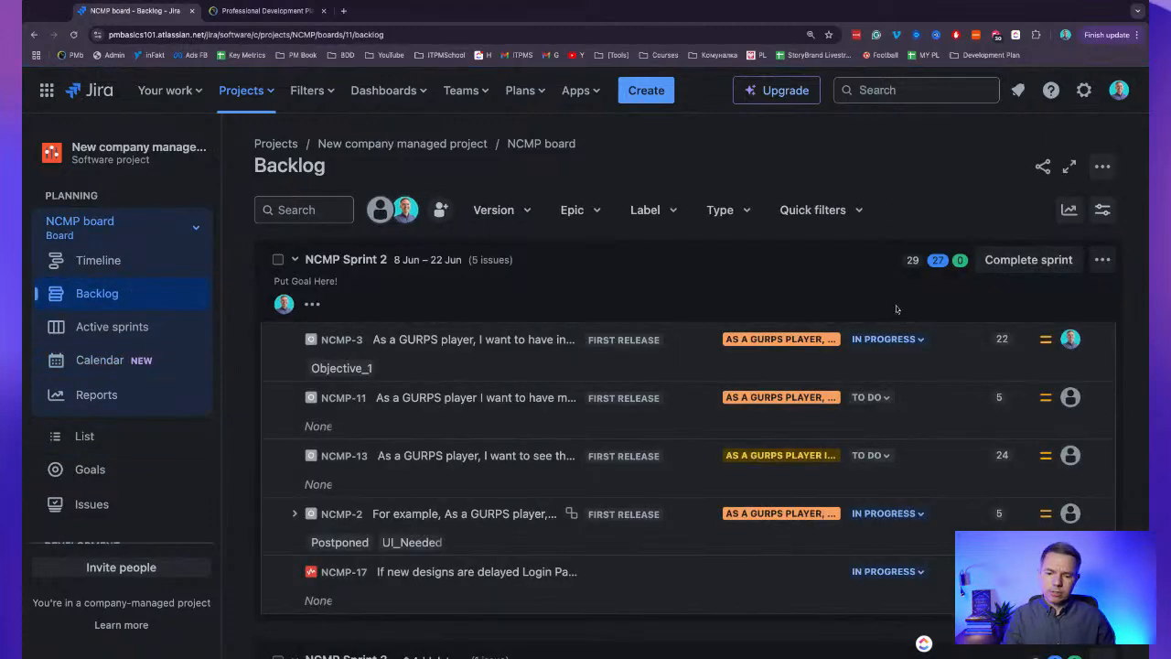
key("ctrl+minus")
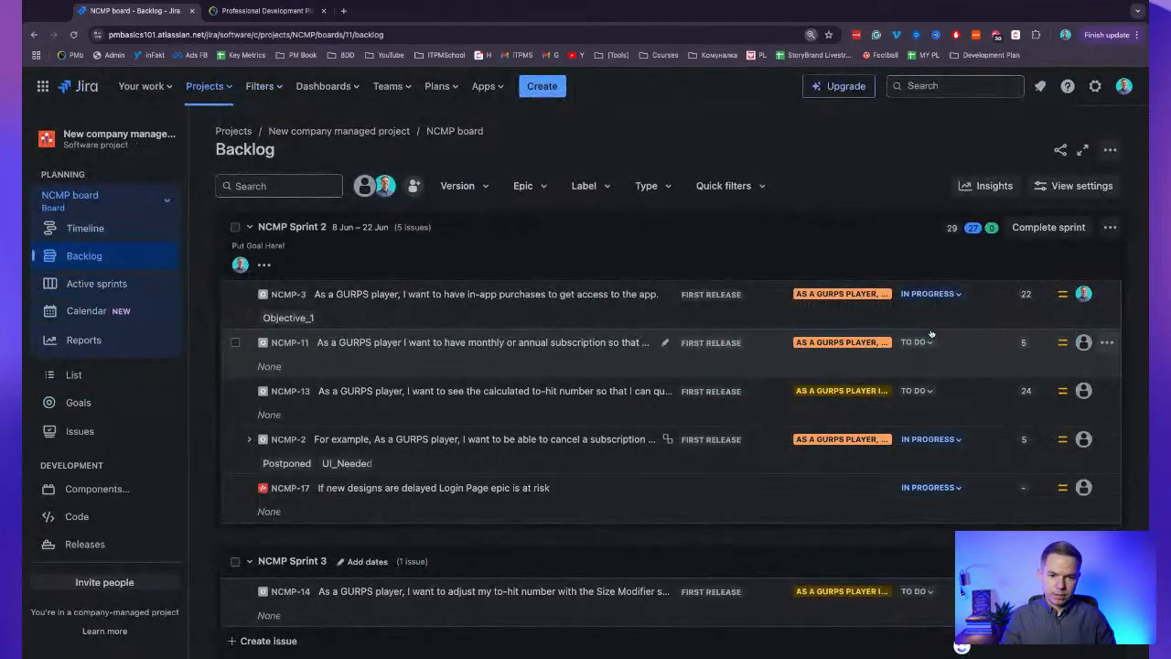
key("ctrl+minus")
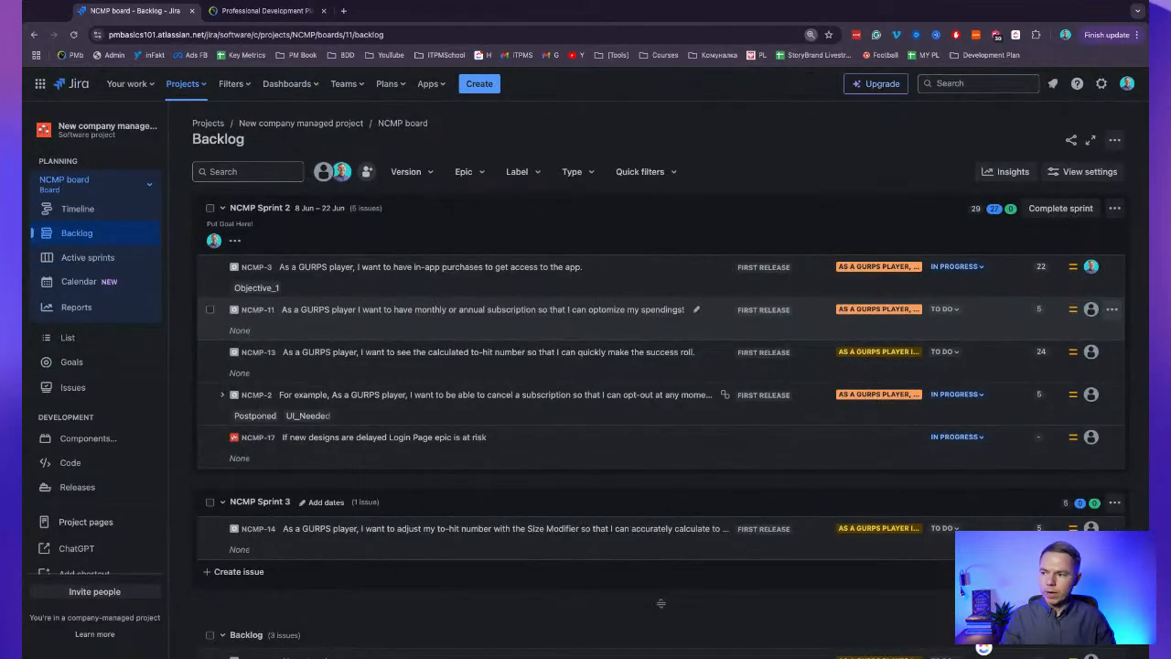
key("ctrl+plus")
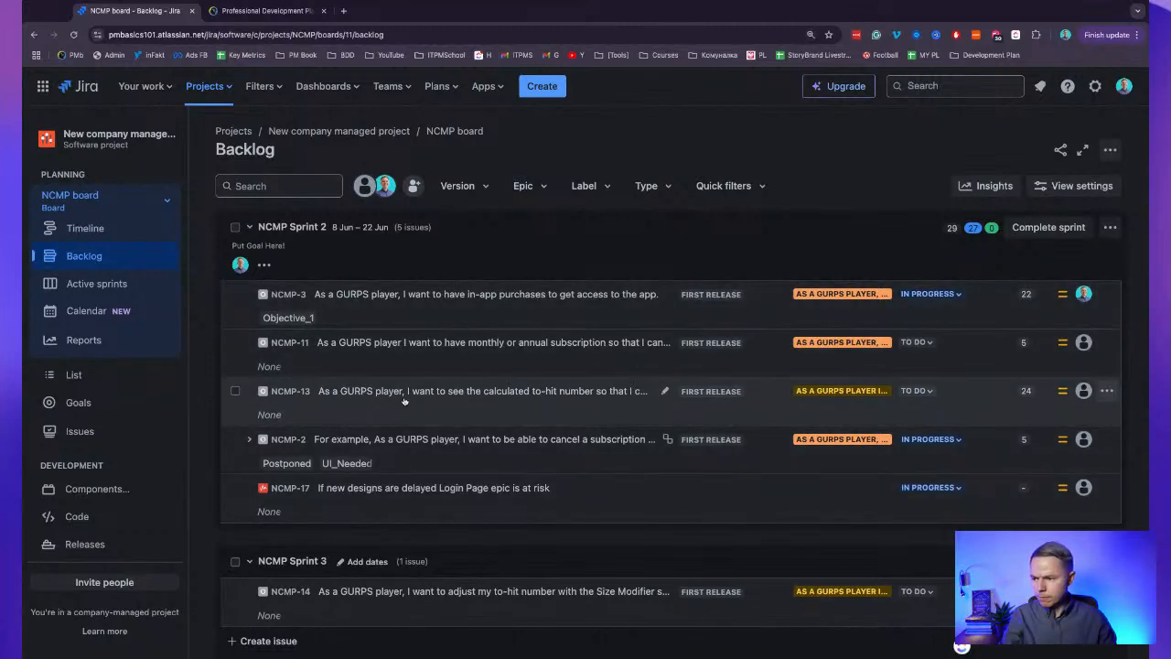
Collapse NCMP Sprint 2, NCMP Sprint 3 and the Backlog section, and expand Backlog and NCMP Sprint 3 again.
left_click(248, 227)
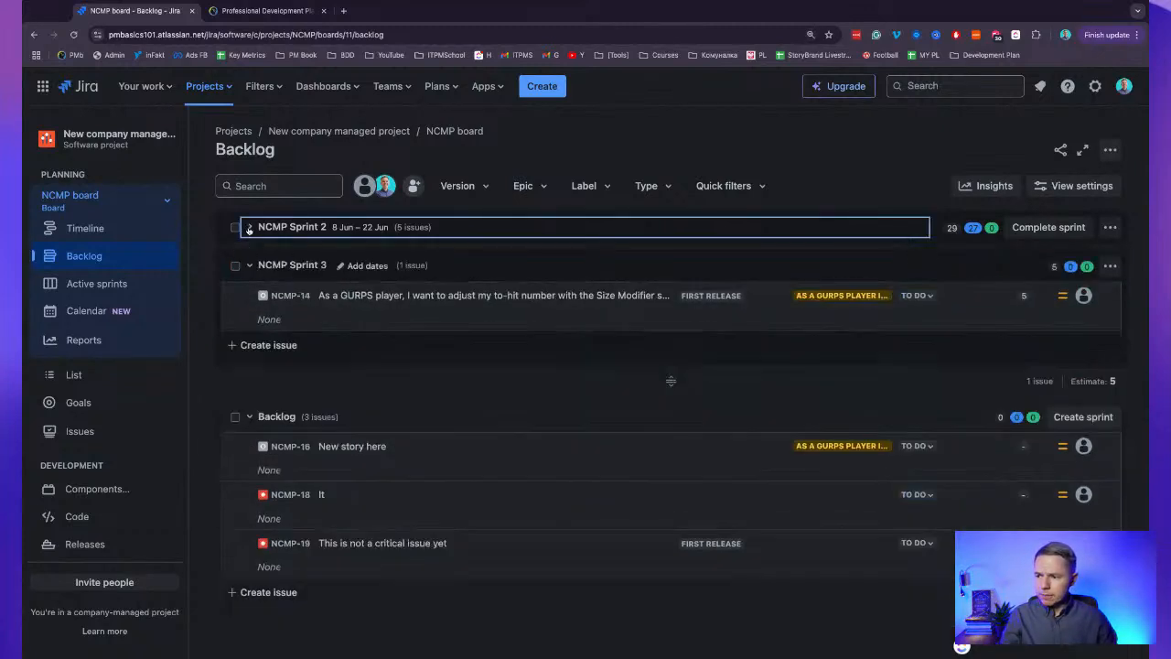
left_click(251, 267)
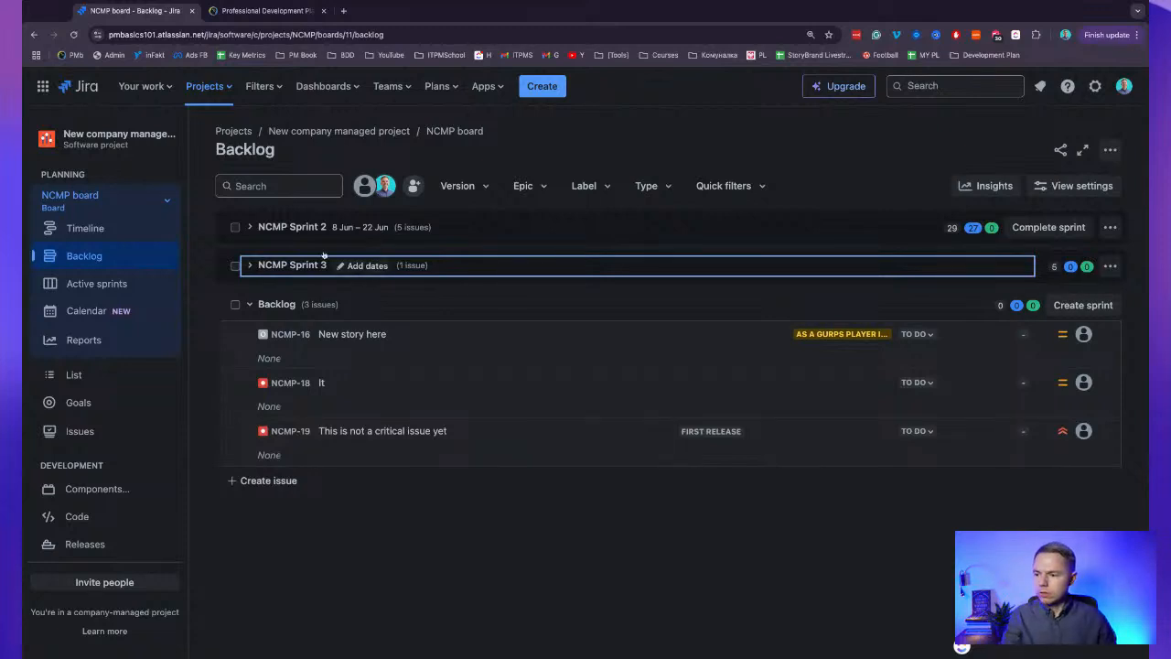
left_click(250, 305)
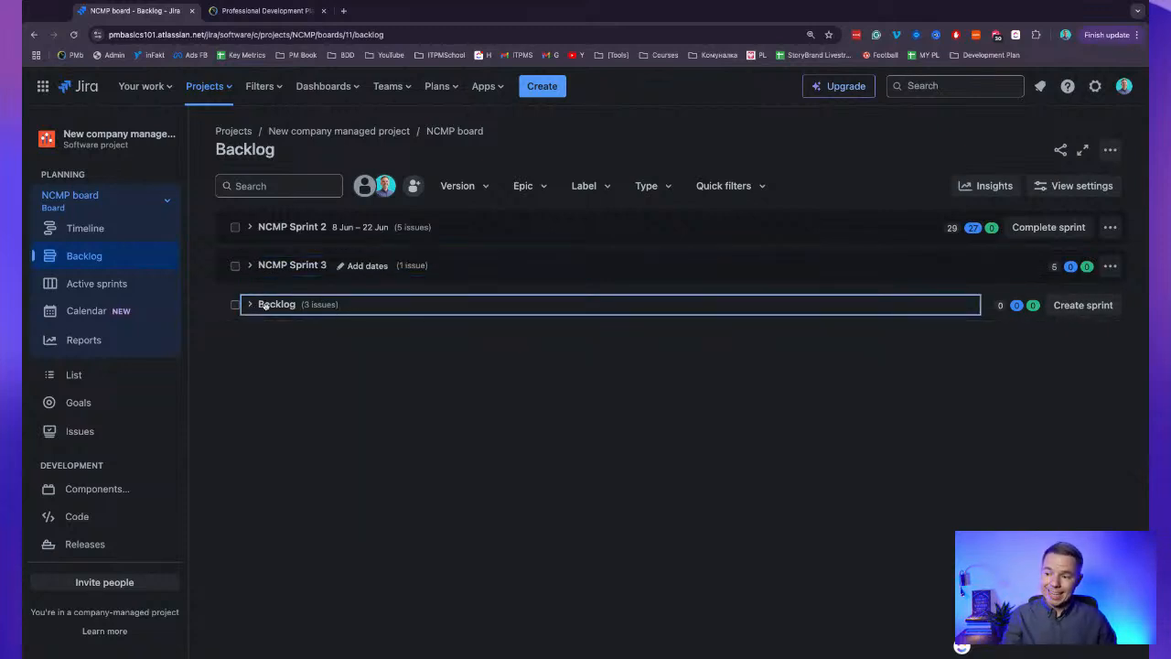
left_click(250, 306)
left_click(251, 267)
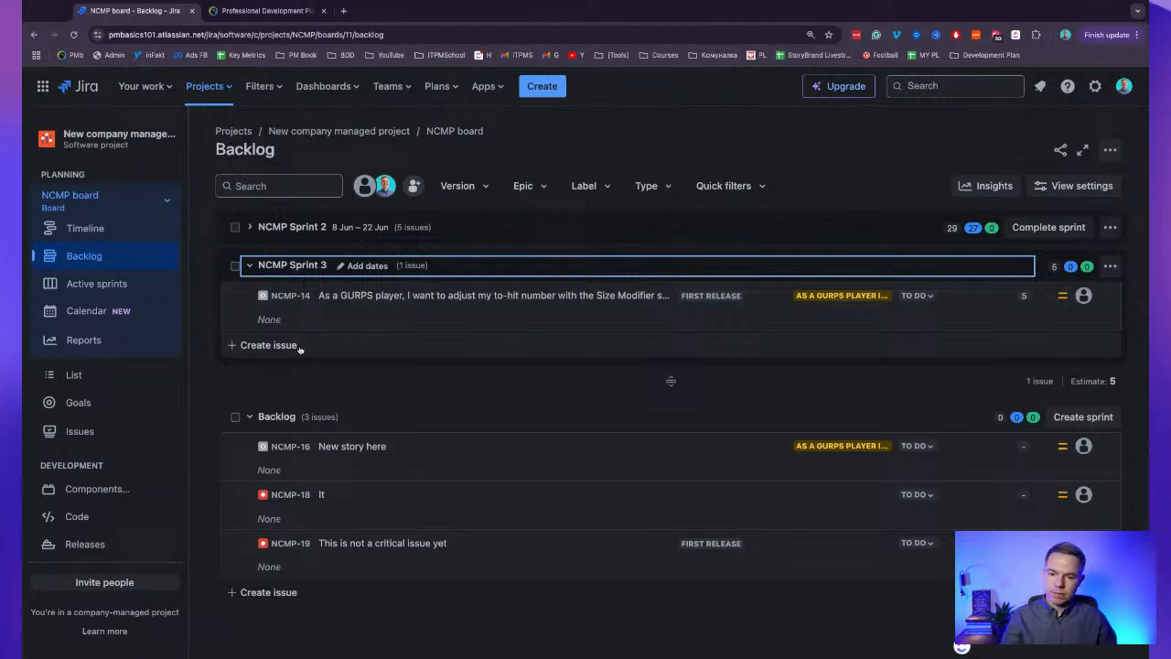
Create a story titled "This is my new user story." in the Backlog section.
left_click(299, 347)
left_click(345, 385)
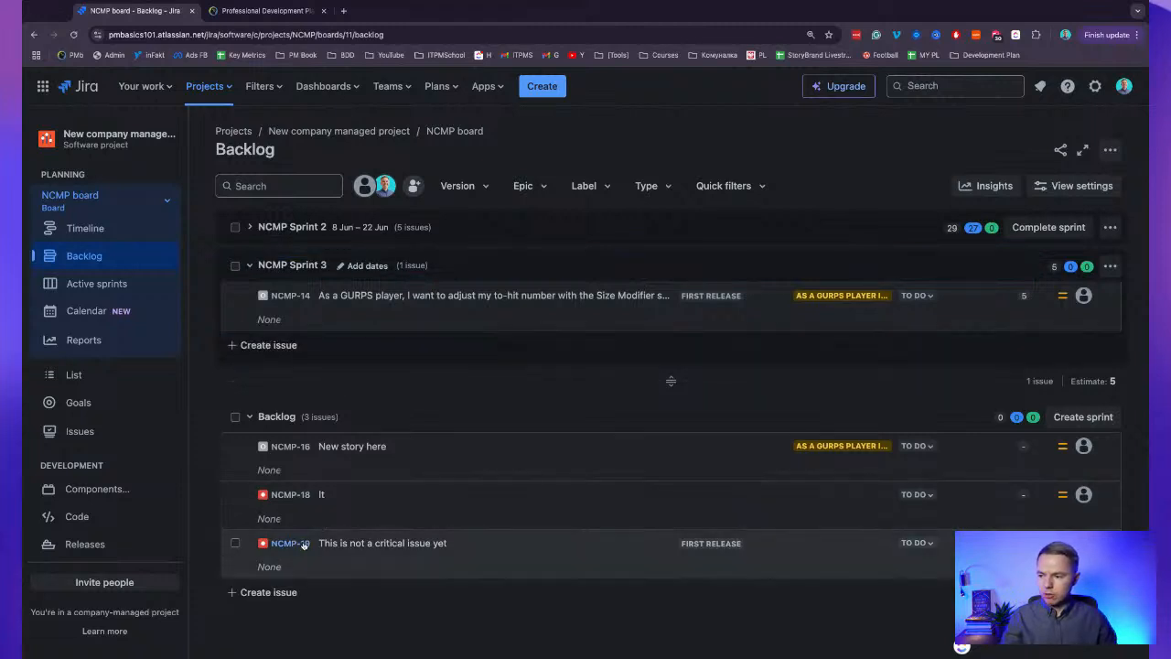
left_click(275, 593)
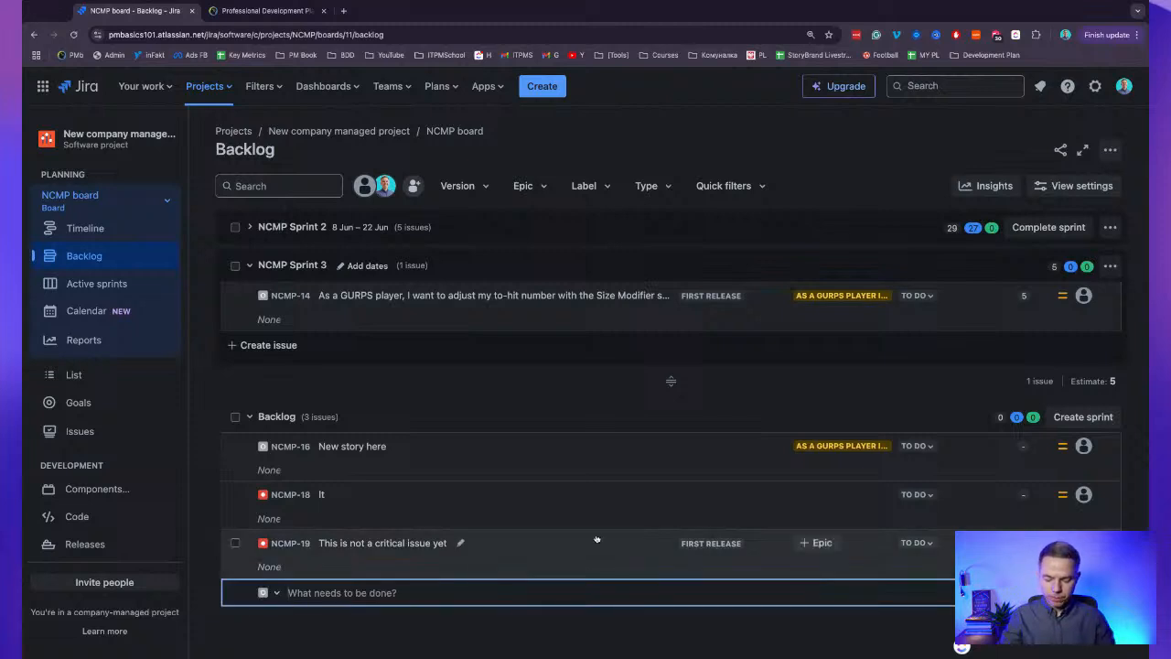
type("This")
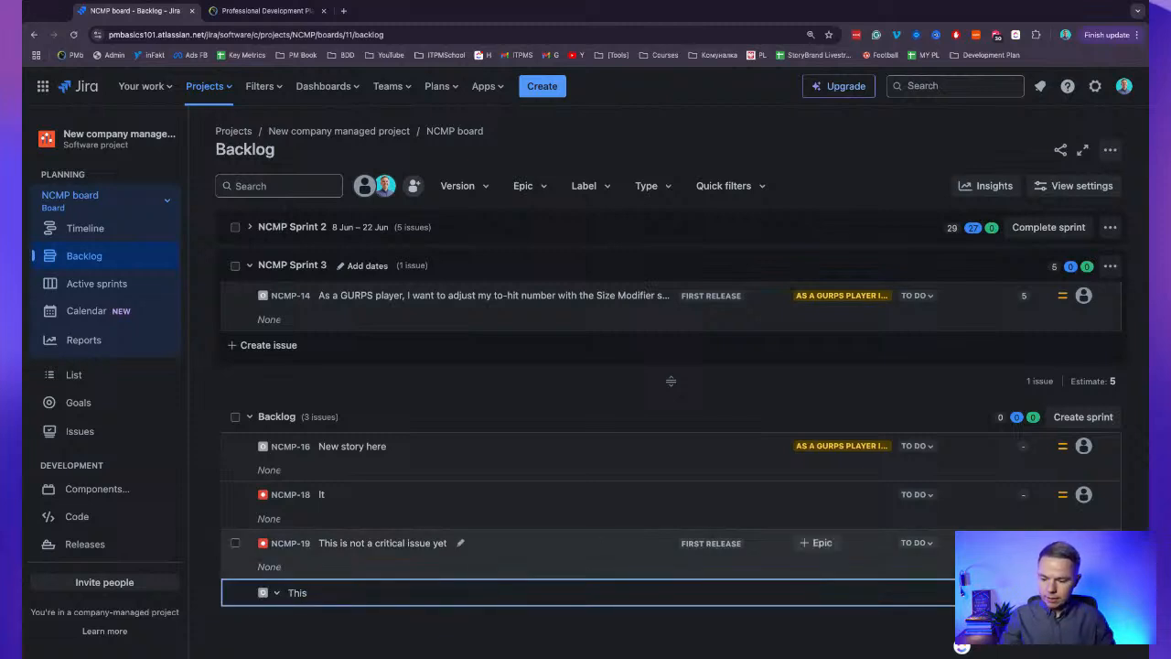
type(" is my new ")
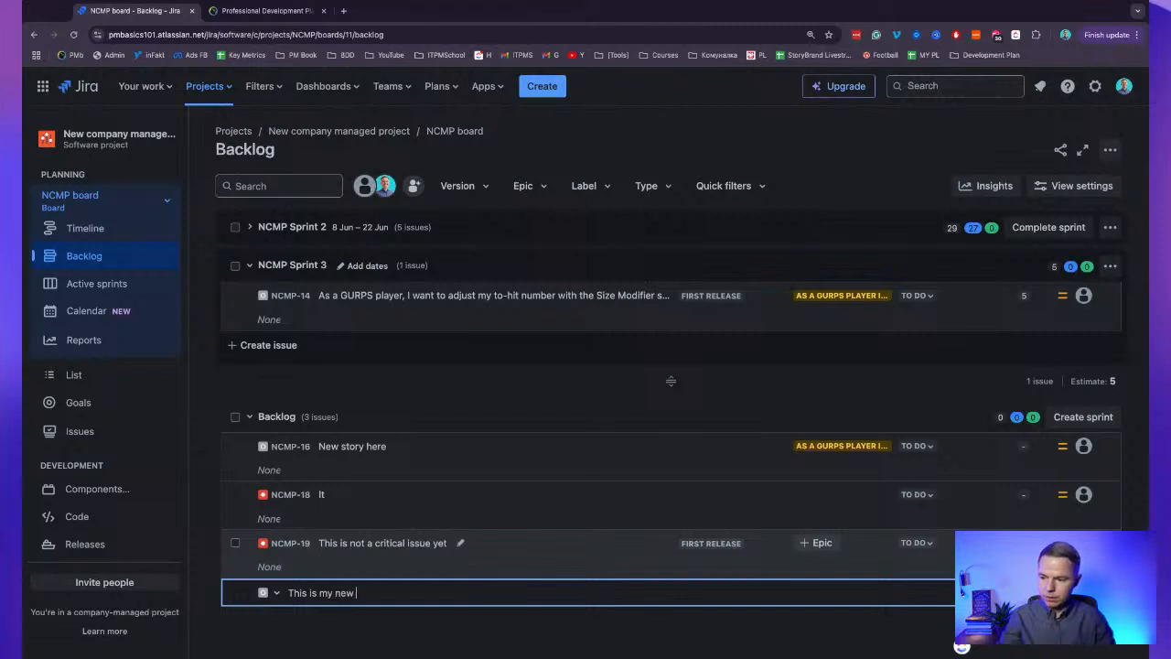
type("user story")
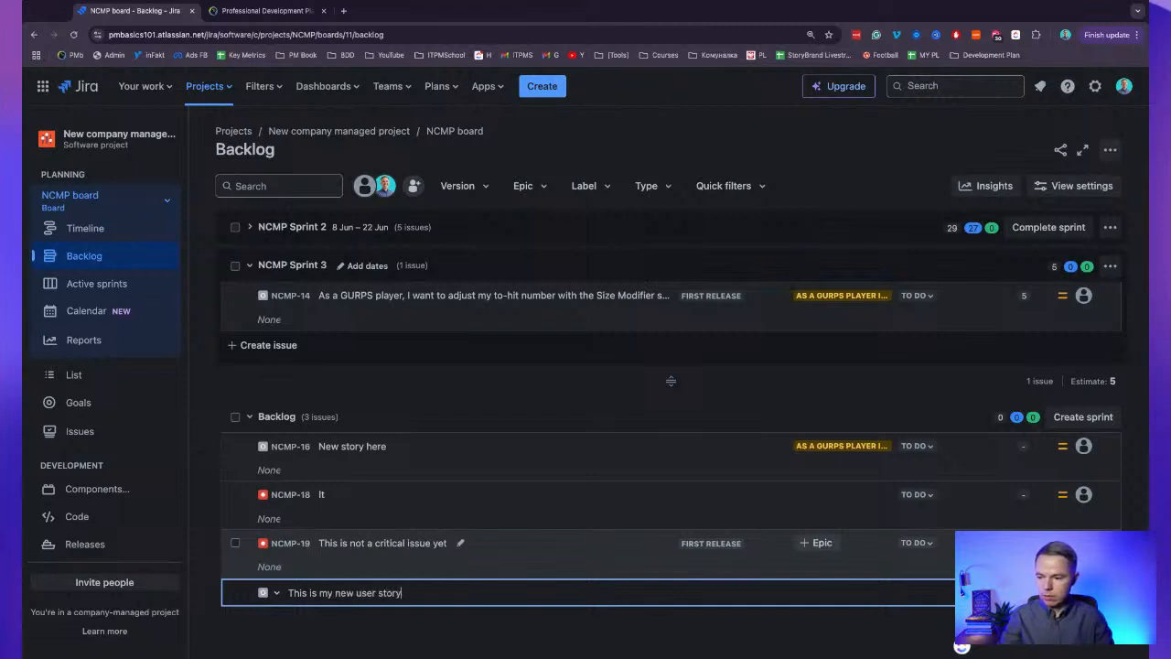
type(".")
key("Return")
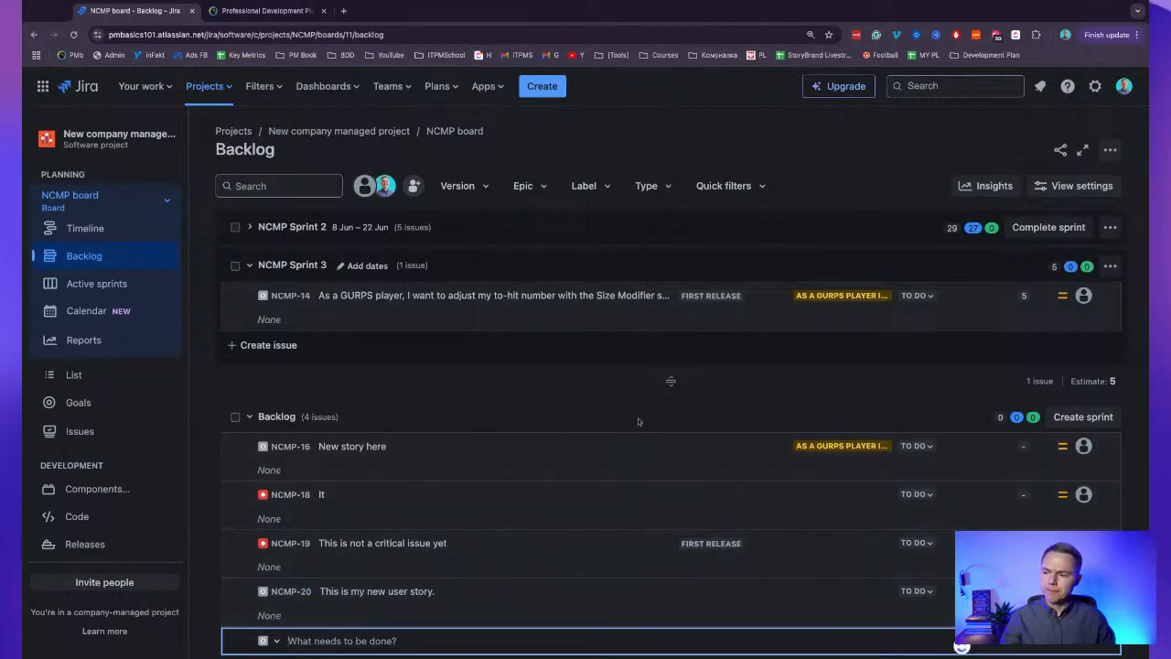
Open the new story NCMP-20 and examine its fields, from description and details through to sprint, fix versions and activity.
left_click(392, 593)
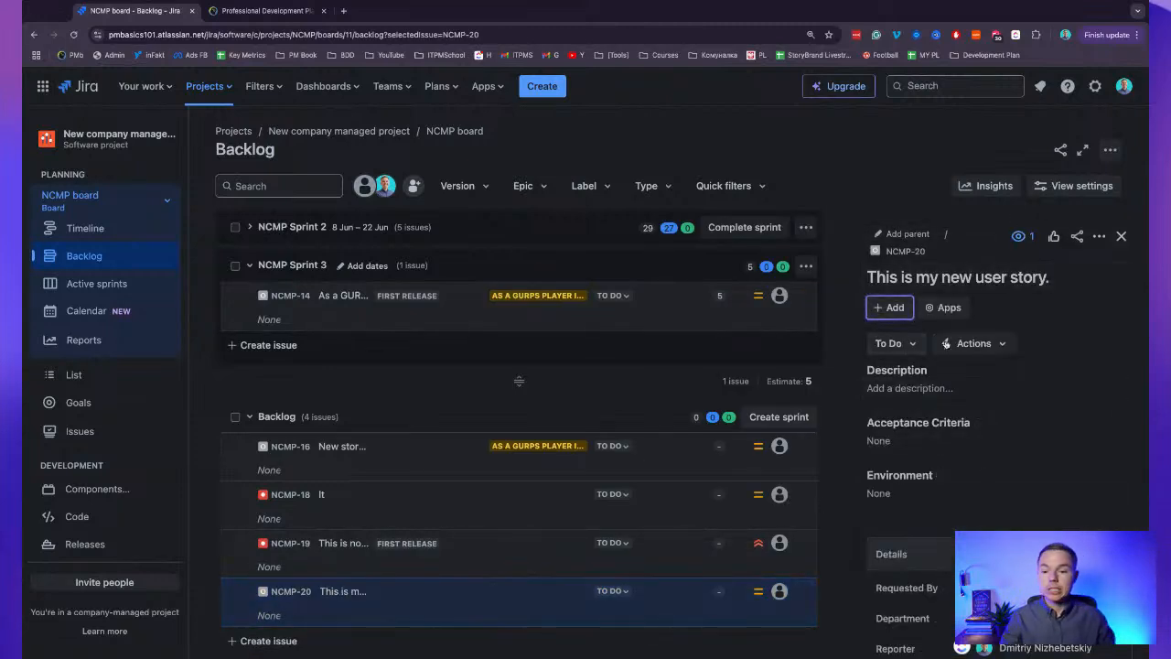
scroll(978, 461, "down", 3)
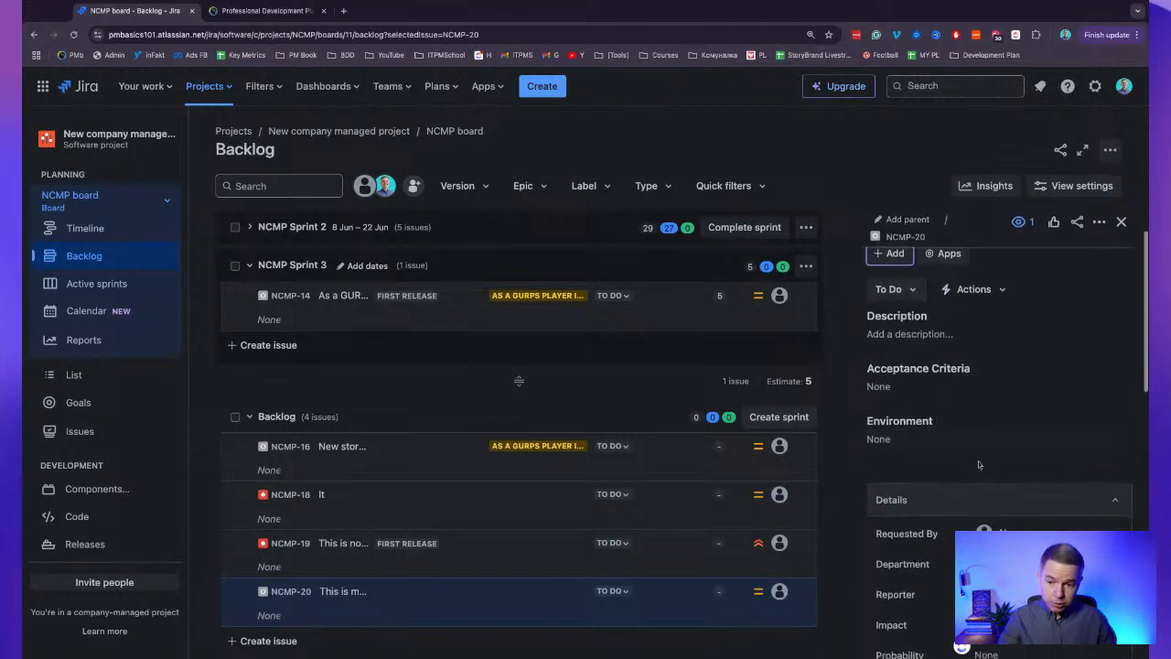
scroll(988, 455, "up", 2)
scroll(988, 455, "up", 1)
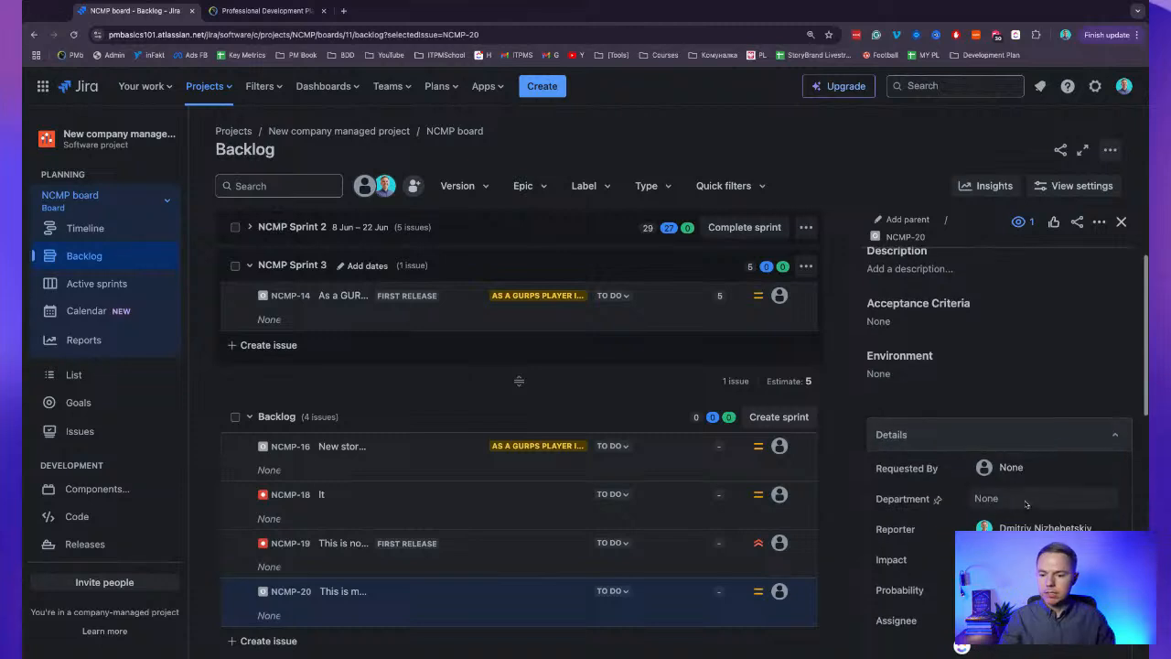
scroll(930, 486, "down", 2)
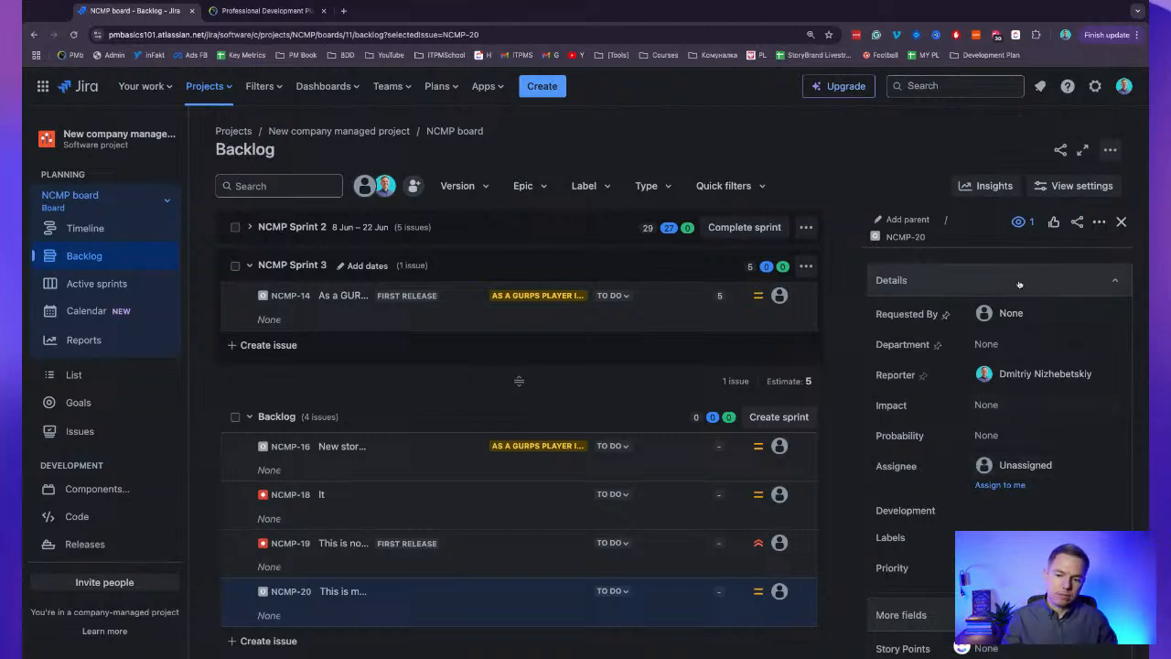
scroll(970, 348, "down", 2)
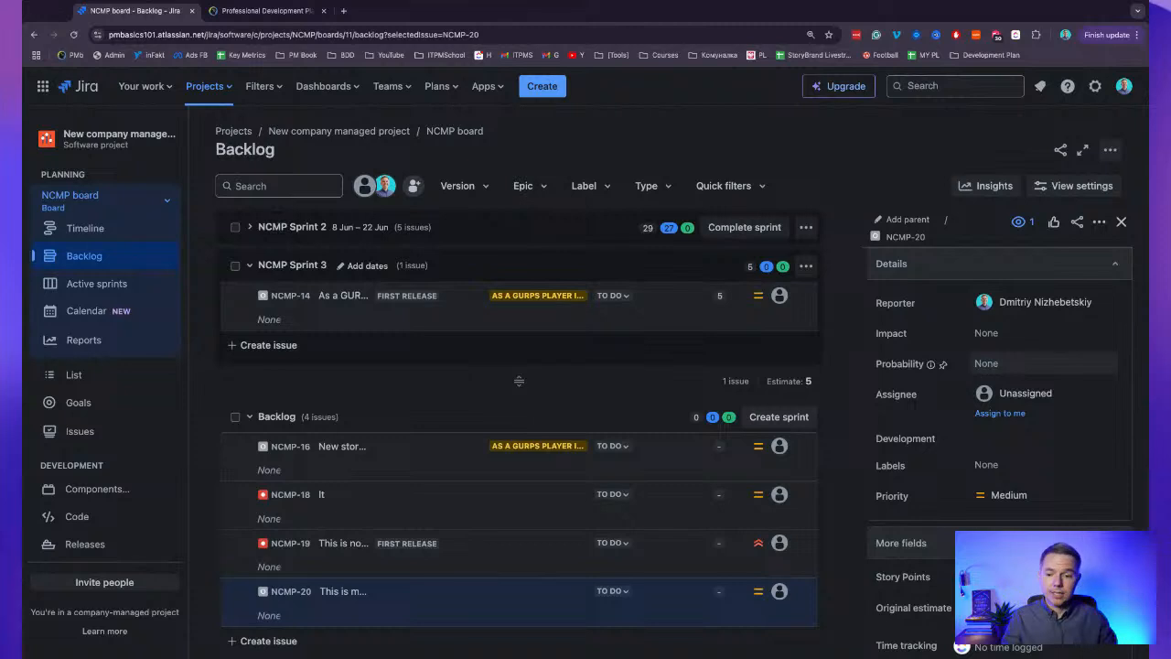
scroll(984, 375, "down", 5)
scroll(998, 375, "down", 3)
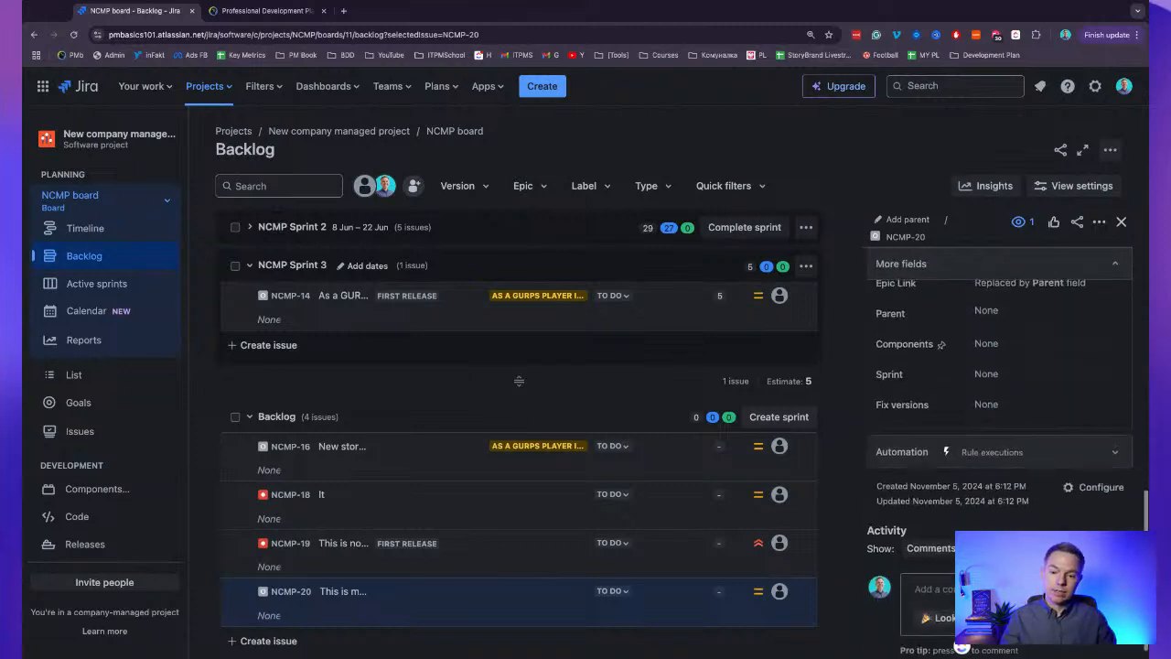
scroll(998, 373, "down", 1)
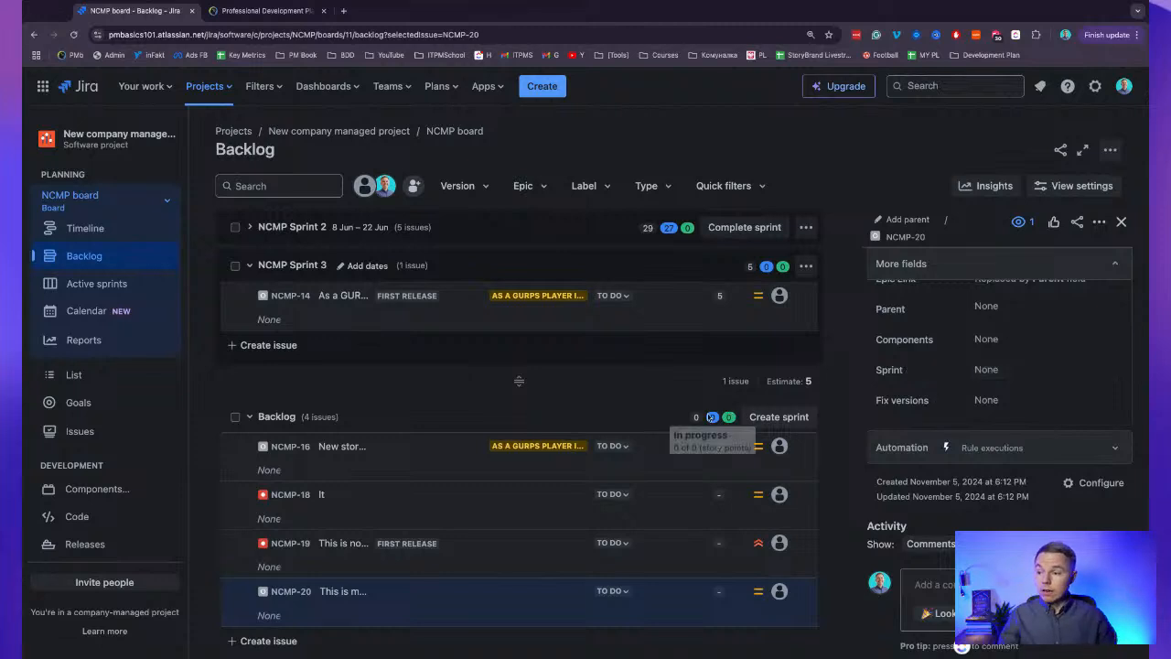
Review the issues in NCMP Sprint 2, NCMP Sprint 3 and the backlog, leaving only the Backlog section expanded.
left_click(250, 227)
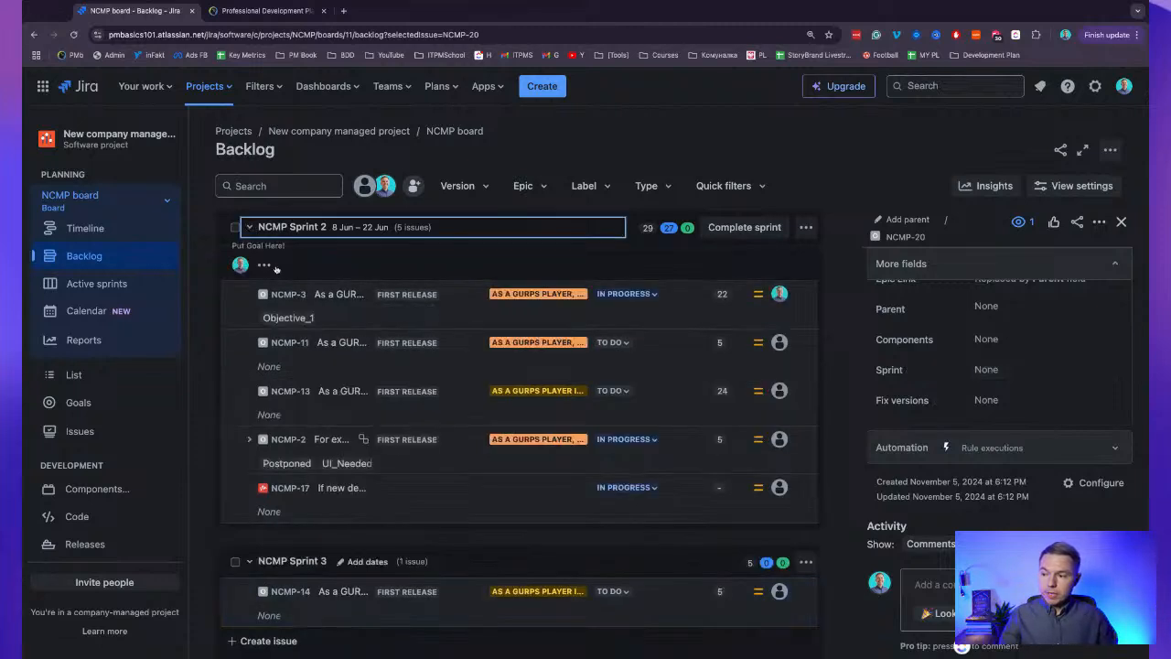
left_click(250, 227)
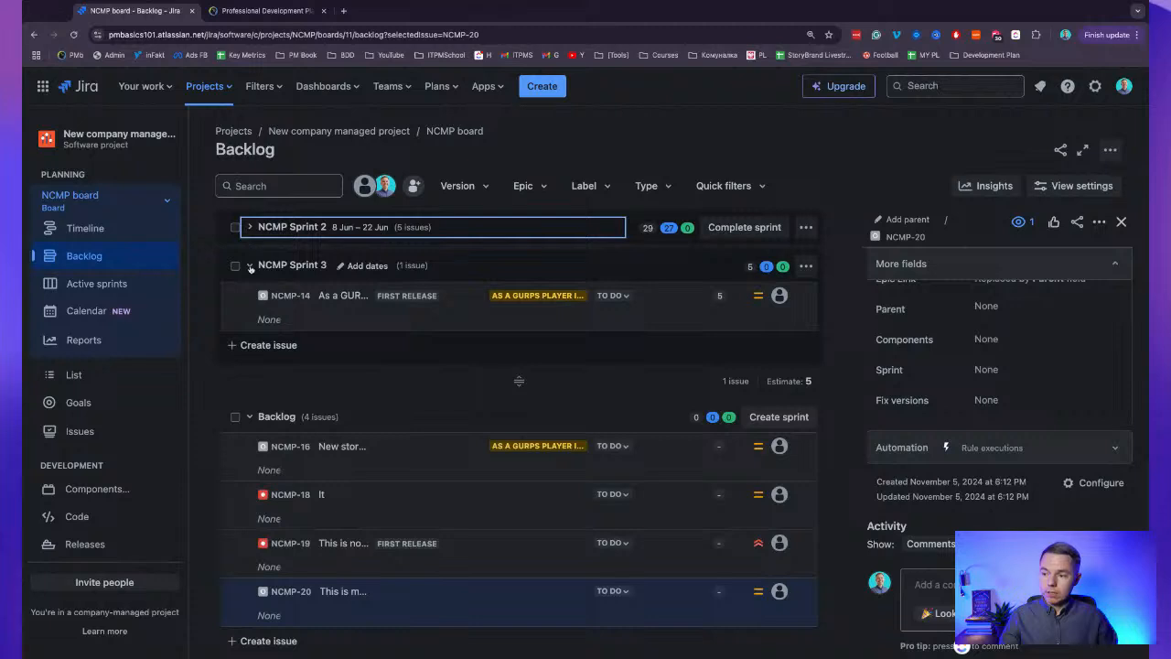
left_click(250, 227)
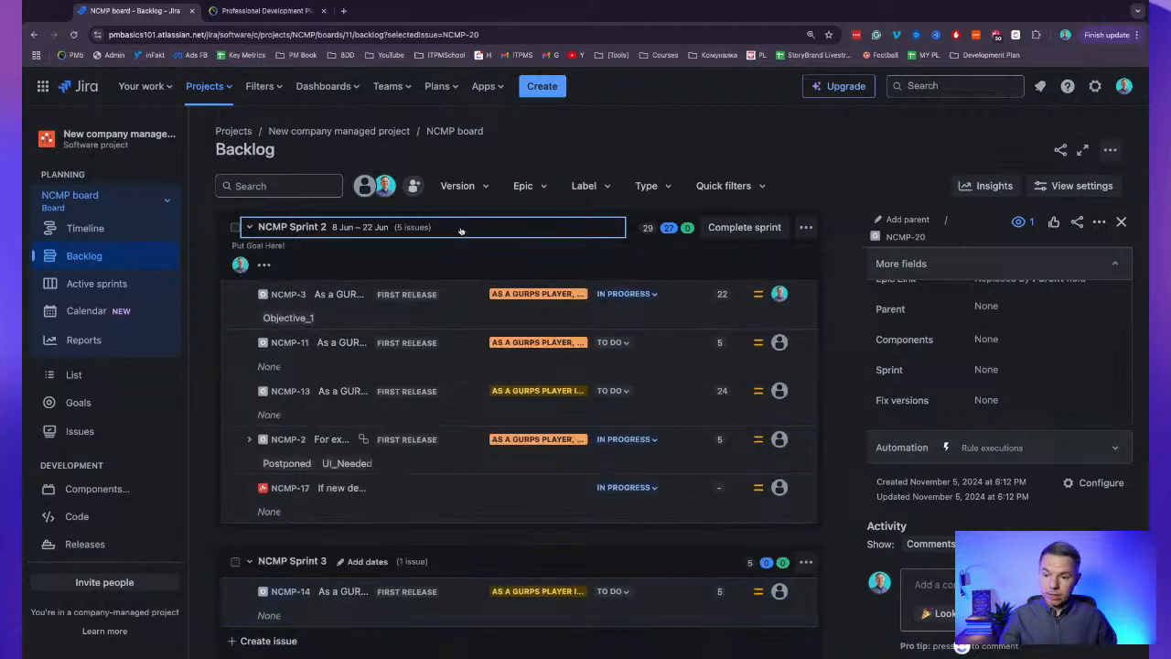
scroll(462, 232, "down", 3)
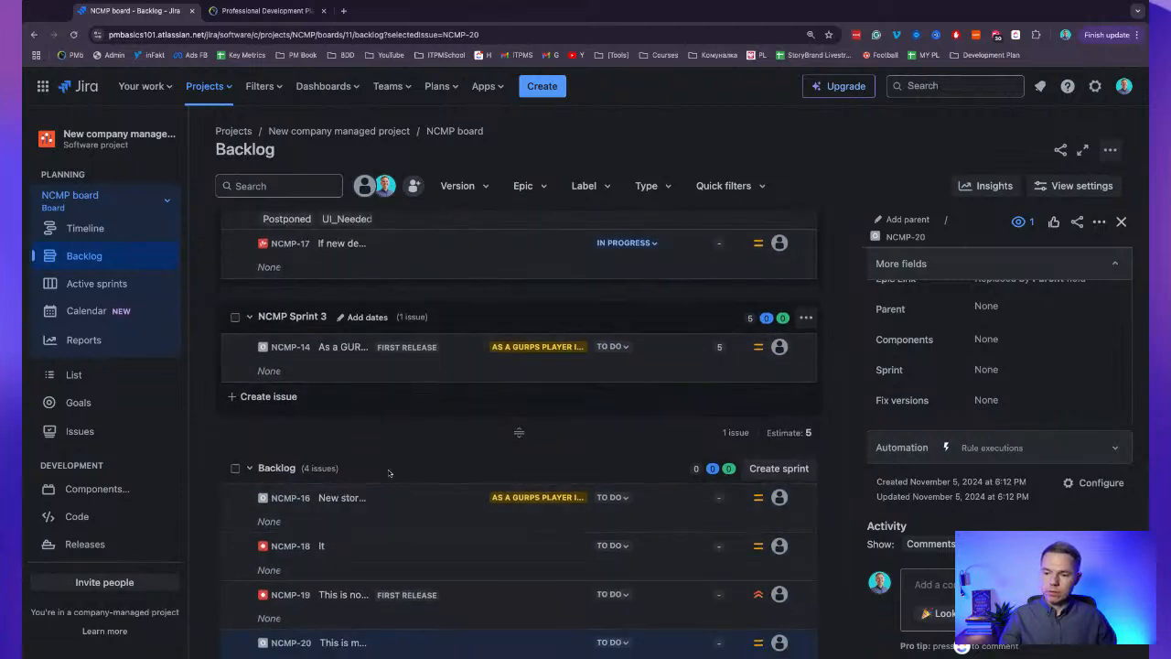
scroll(760, 285, "up", 2)
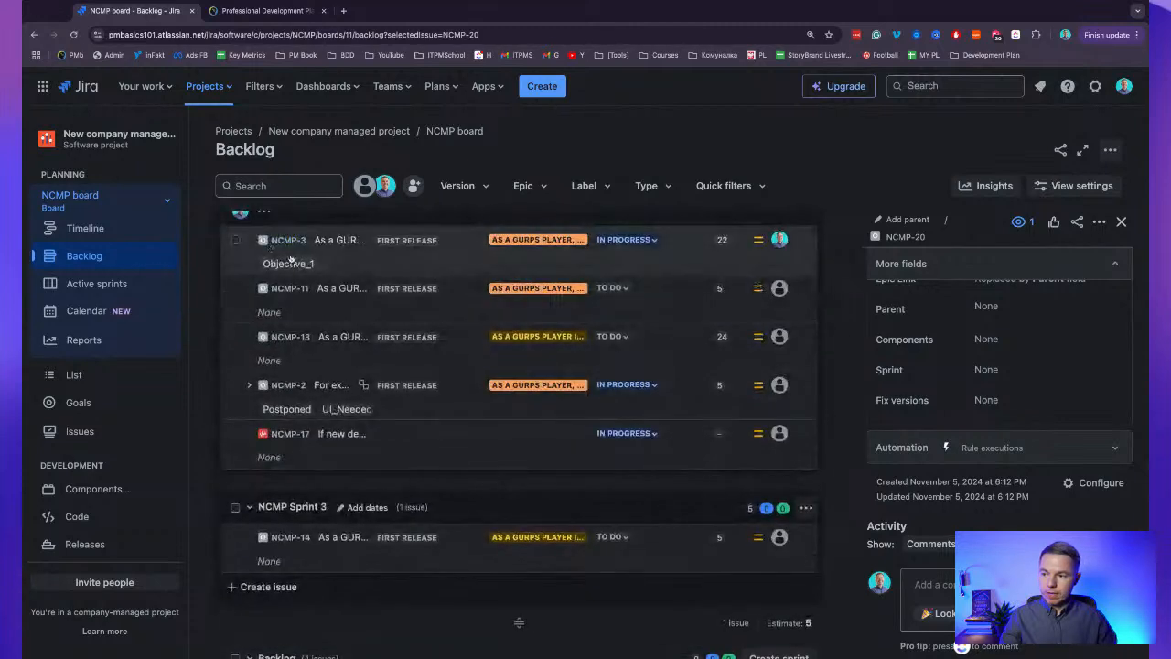
scroll(296, 266, "up", 1)
left_click(252, 234)
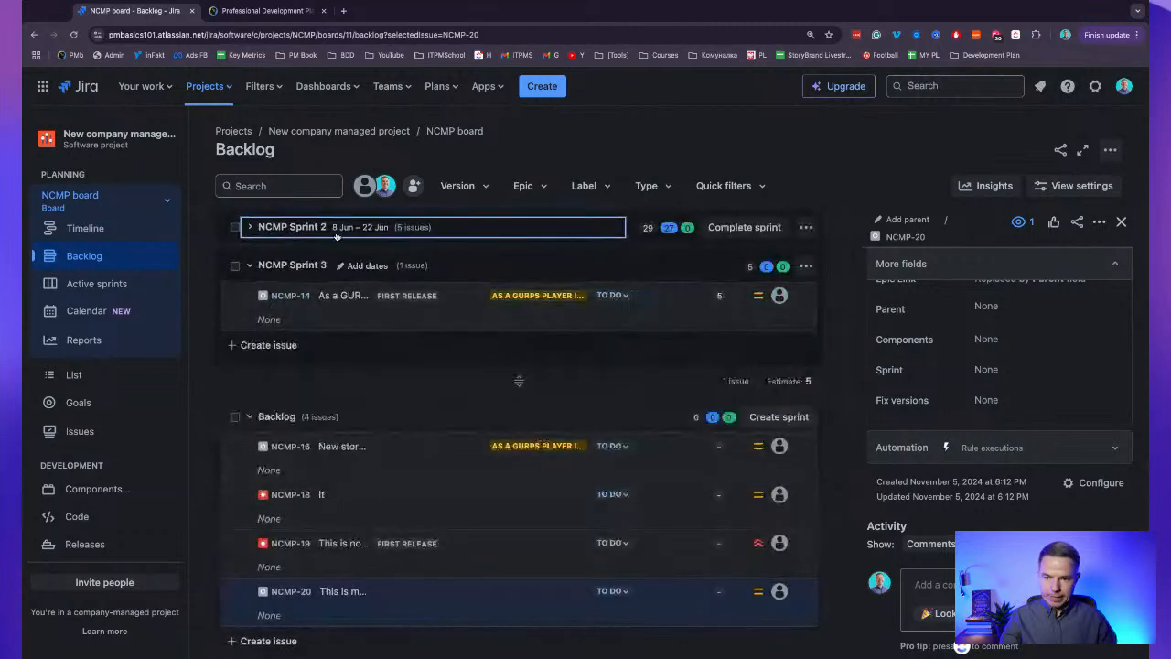
left_click(314, 260)
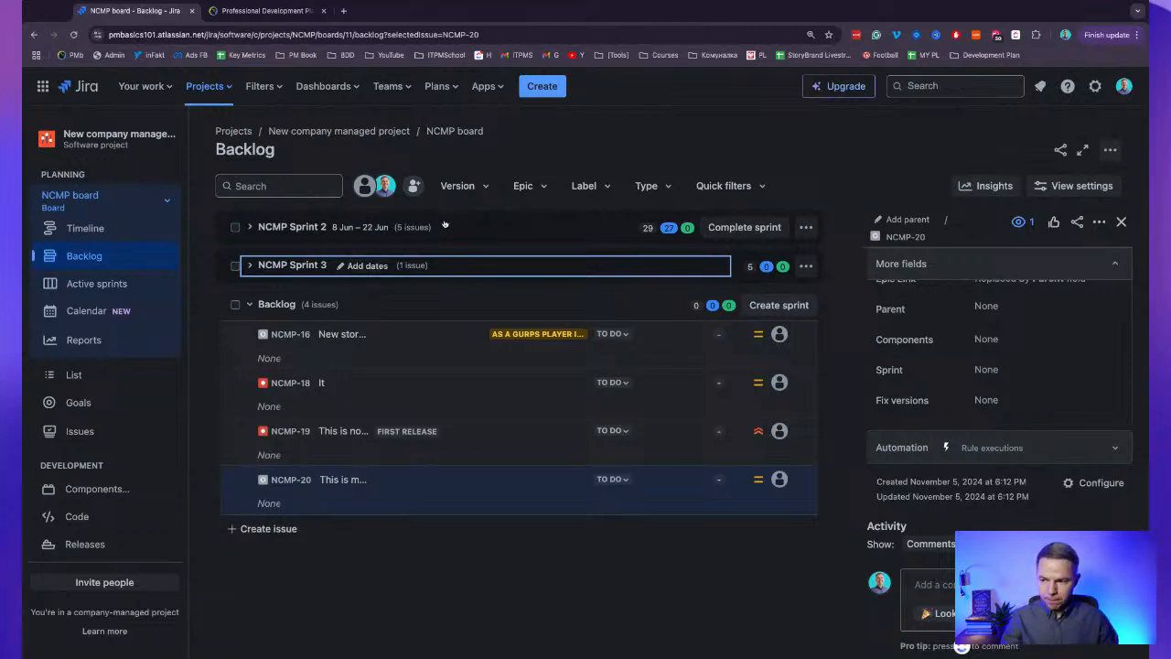
left_click(250, 304)
left_click(254, 305)
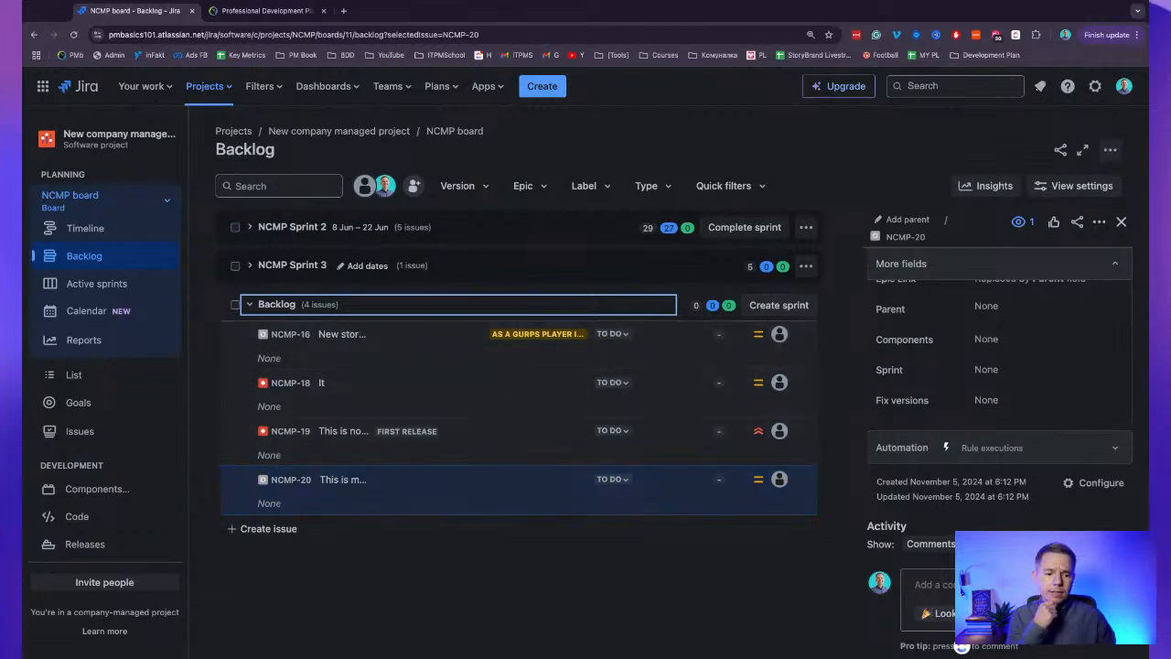
Move NCMP-18 above NCMP-16 in the Backlog section, and open the details of NCMP-16.
key("super+Tab")
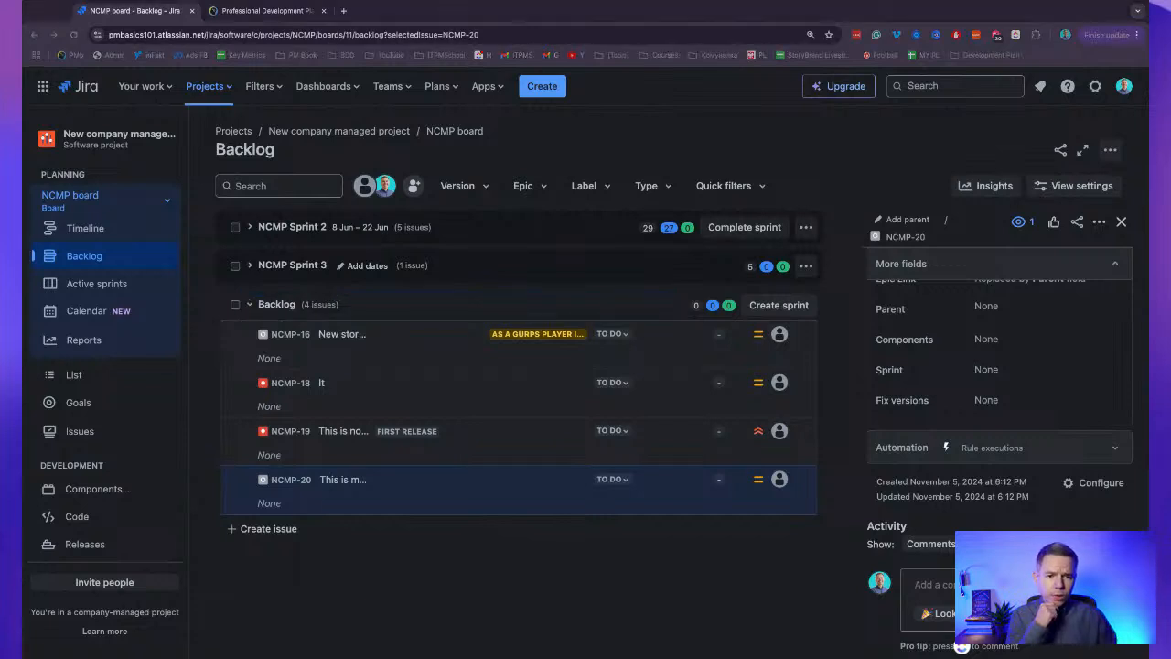
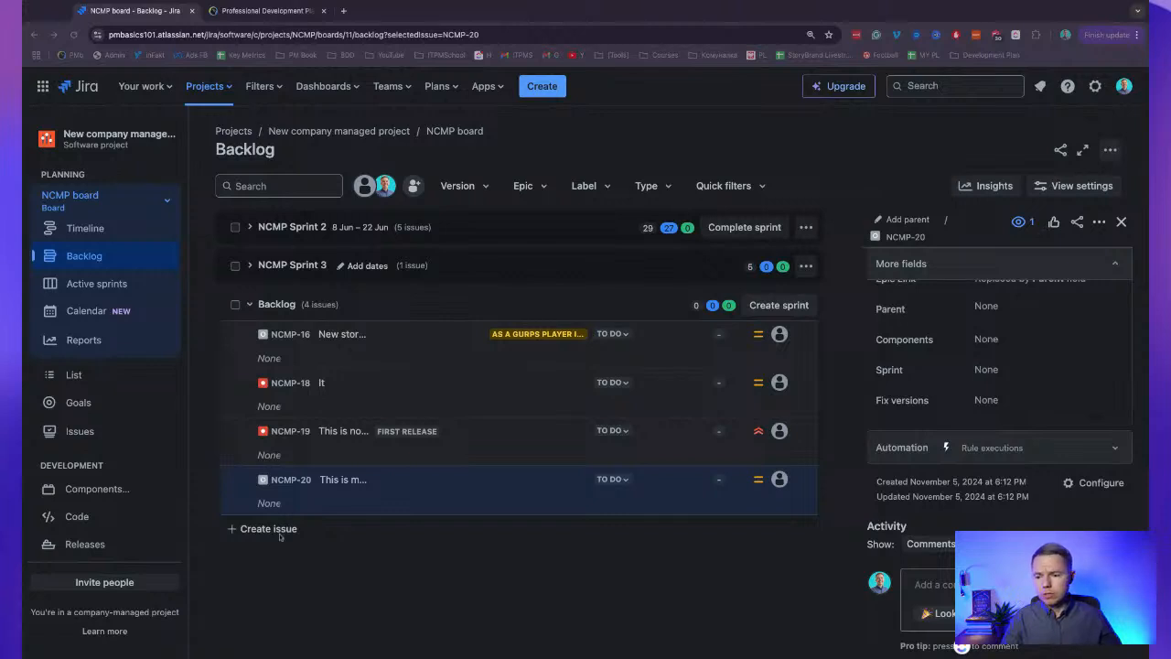
left_click(416, 403)
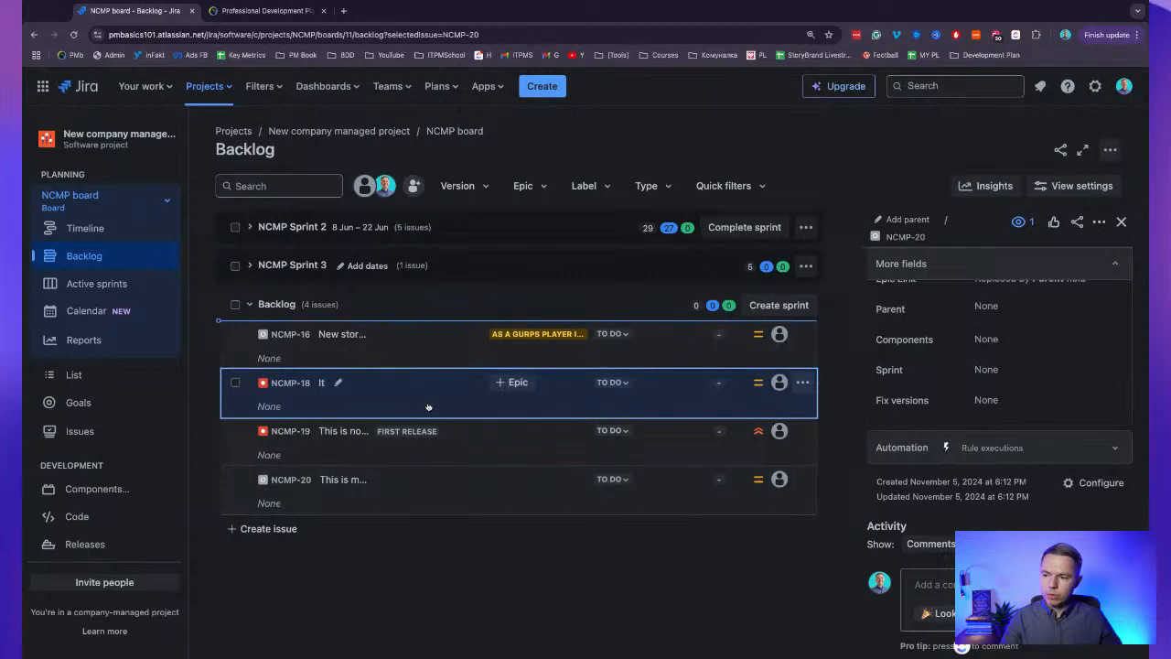
left_click_drag(416, 371, 430, 347)
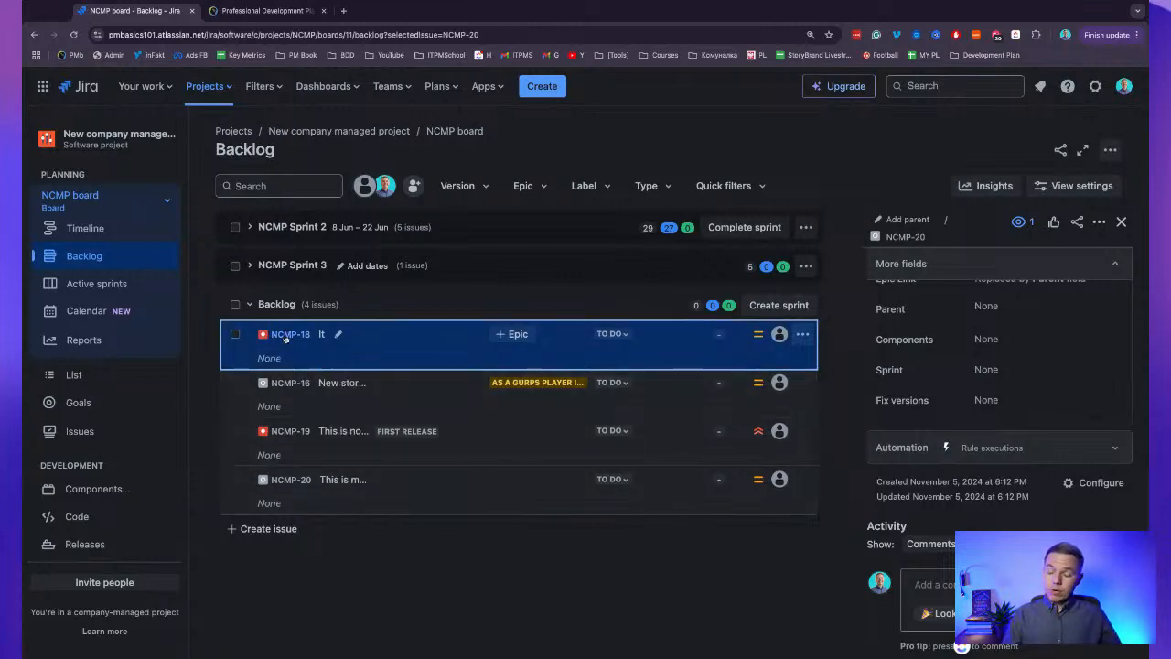
left_click(291, 385)
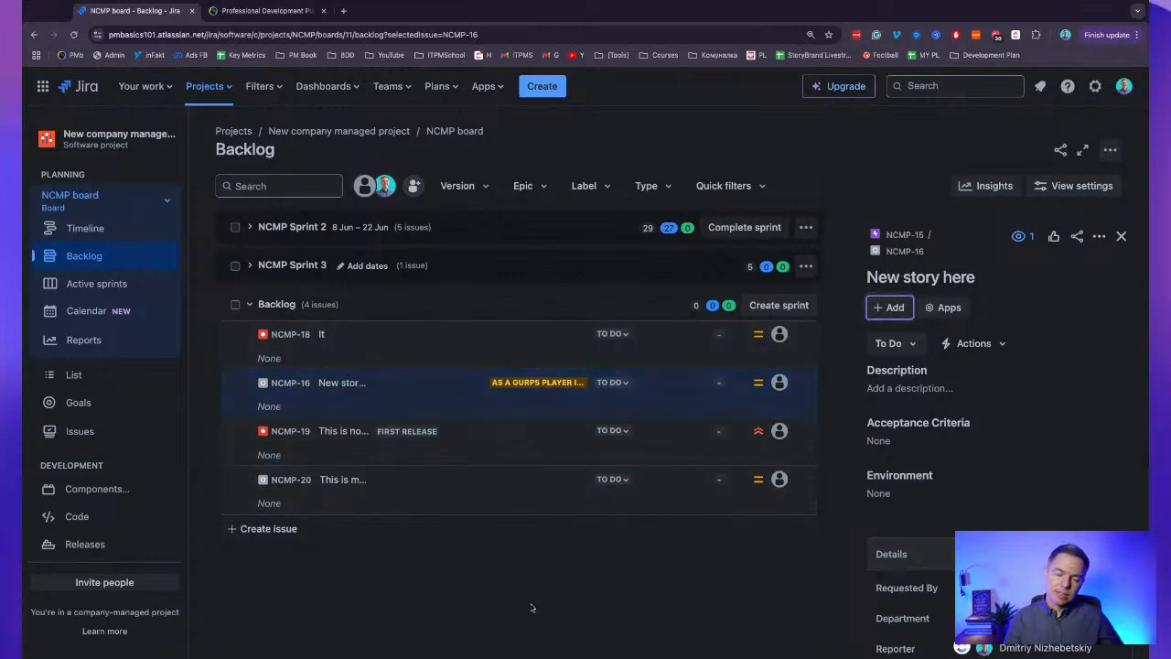
Create a story titled "Require more business" in the Backlog section.
left_click(339, 529)
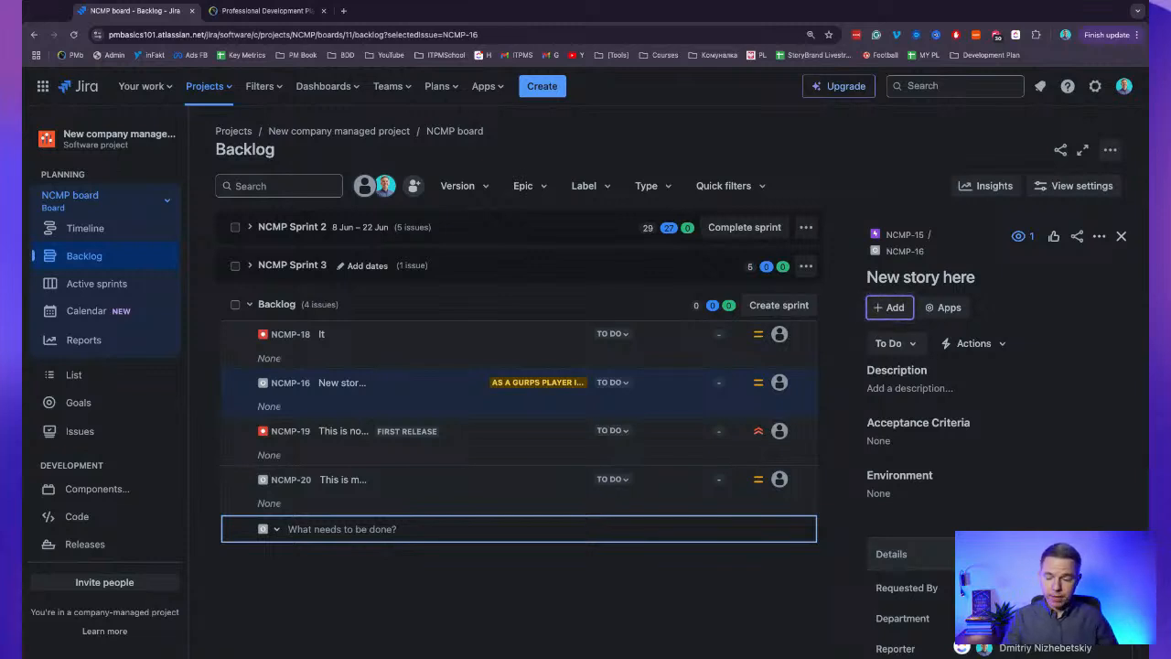
type("Requi")
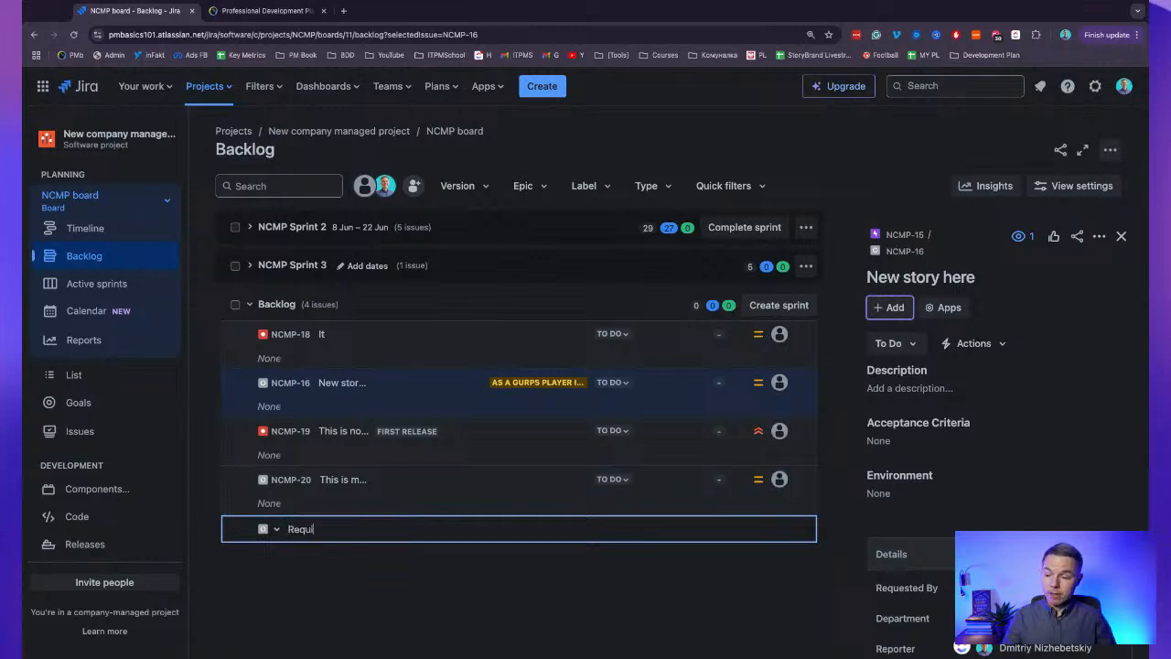
type("re more")
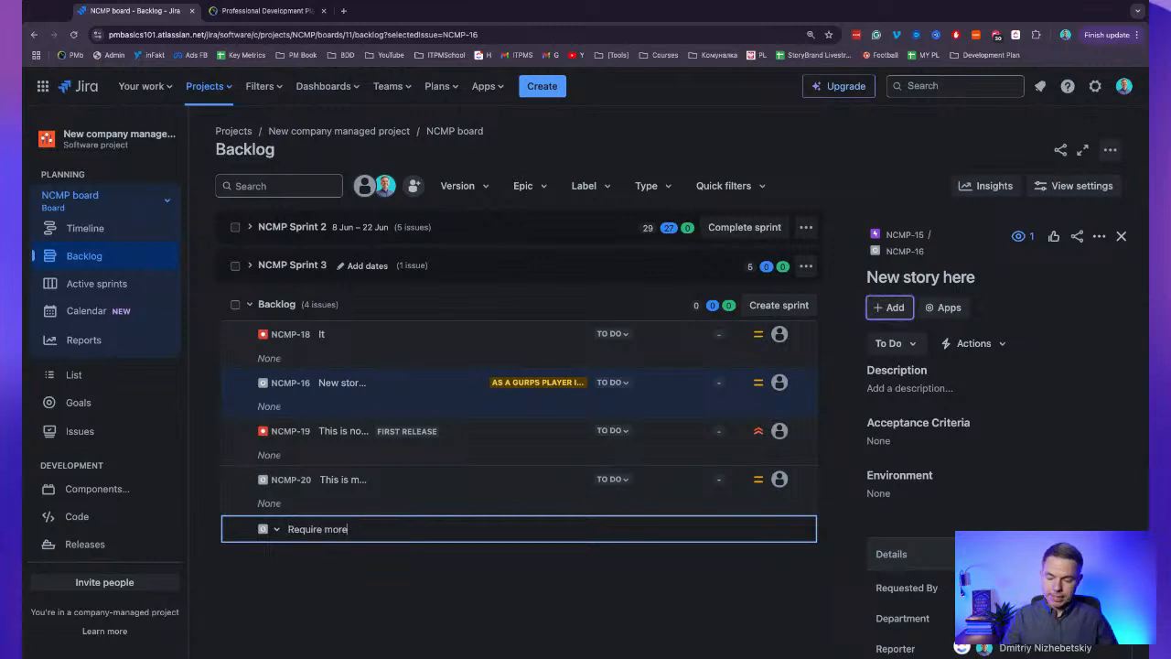
type(" b")
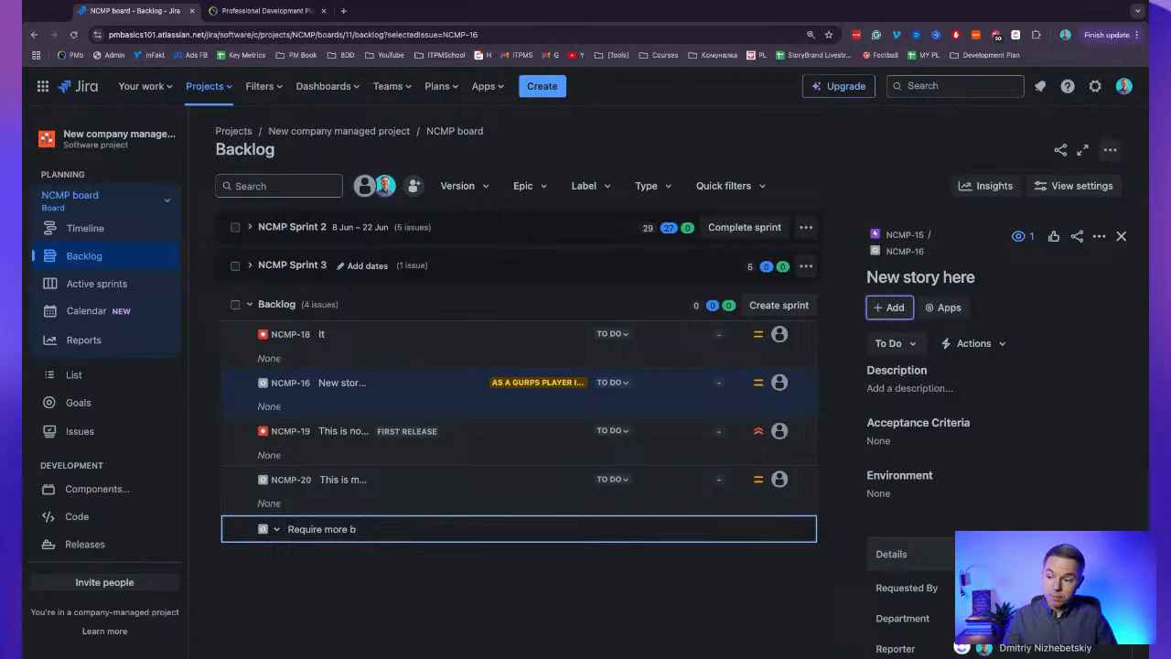
type("usiness")
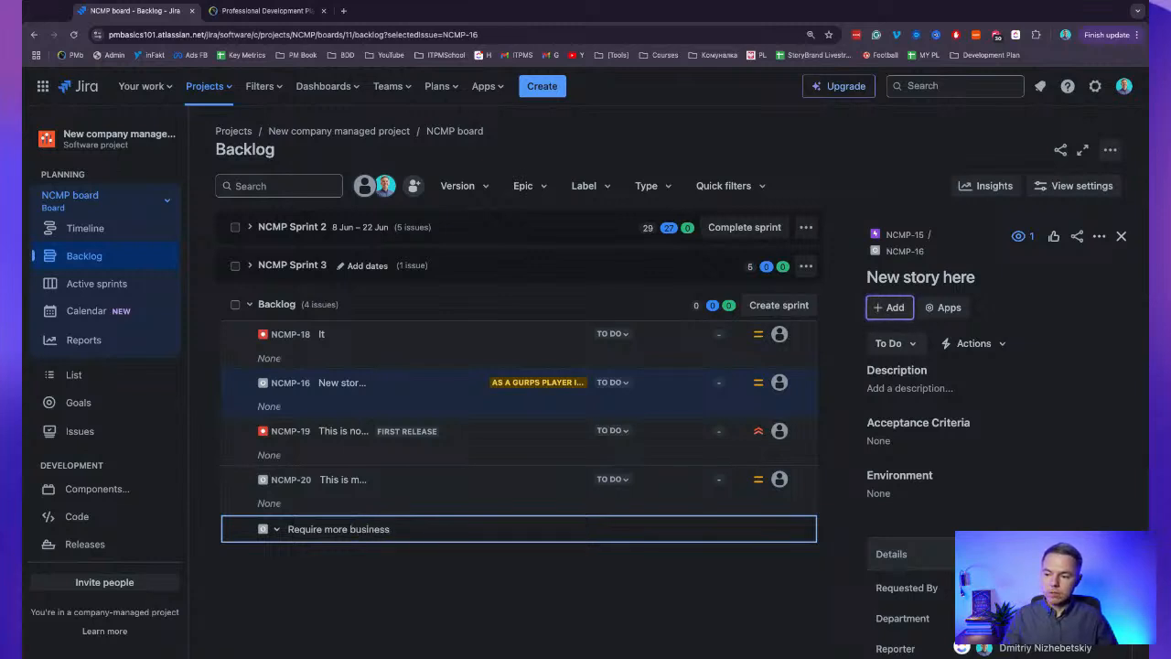
key("Return")
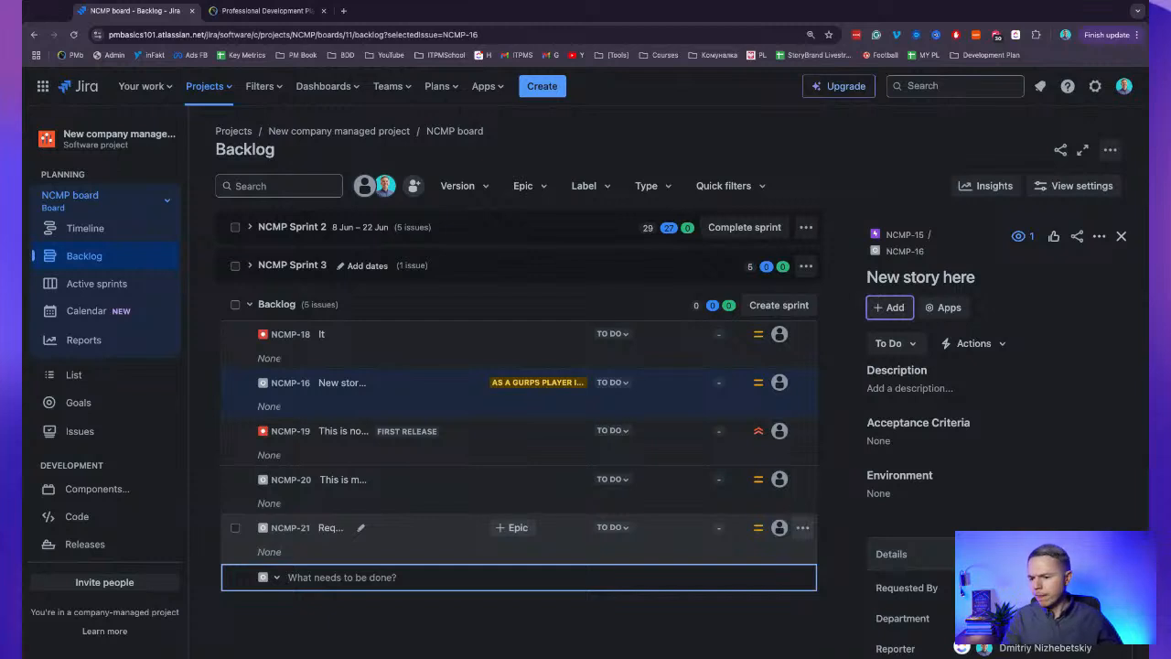
Show the version panel beside the backlog.
left_click(458, 185)
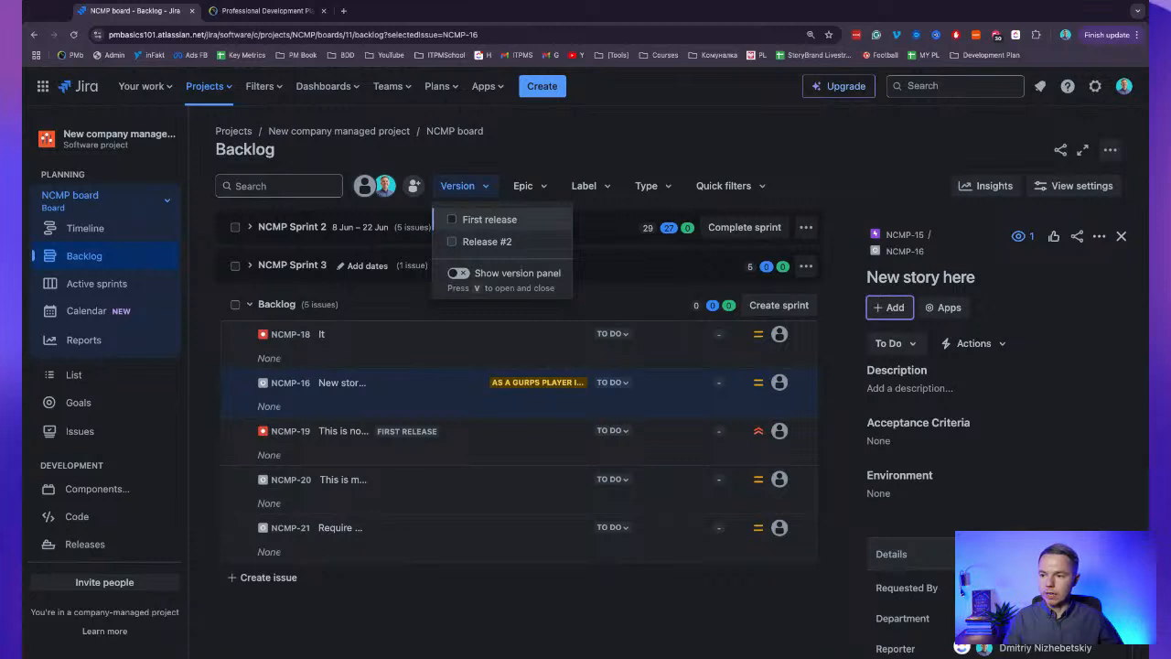
left_click(458, 272)
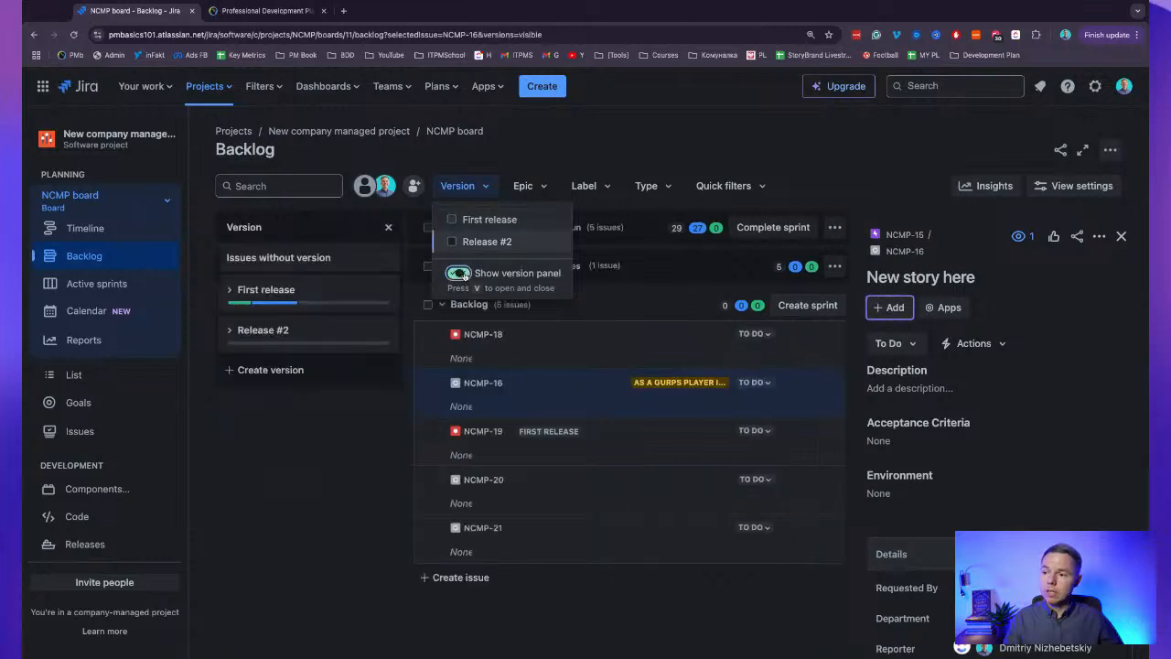
left_click(361, 409)
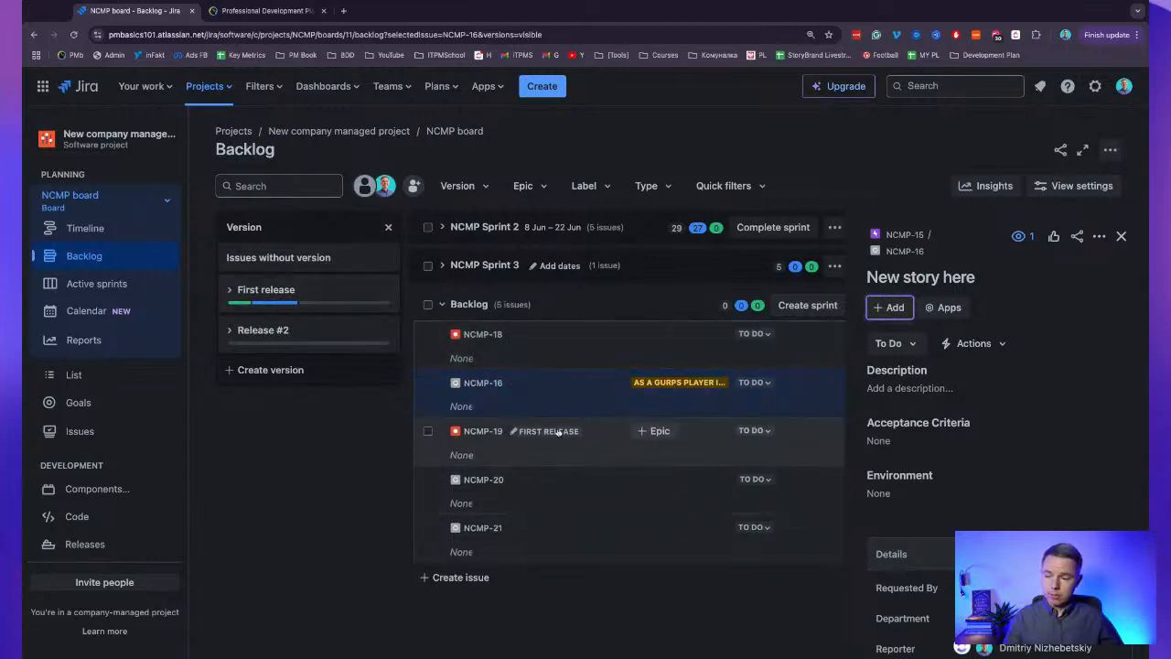
Assign NCMP-18 to First release, and NCMP-16, NCMP-20 and NCMP-21 to Release #2.
left_click(566, 351)
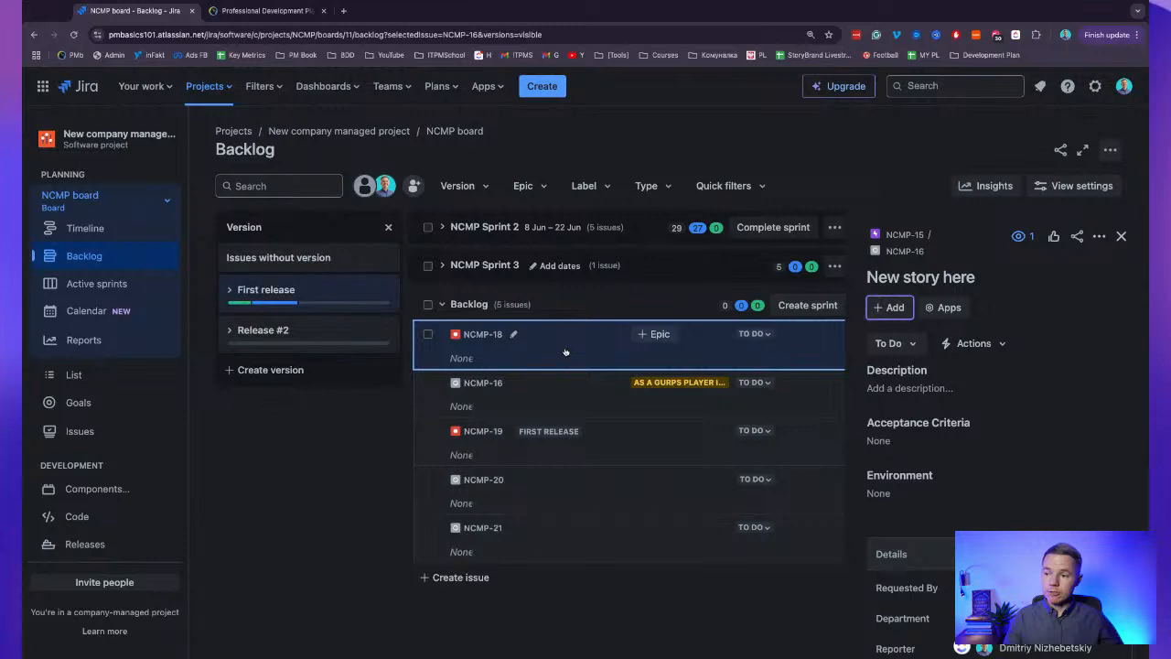
left_click_drag(565, 351, 300, 295)
left_click_drag(570, 392, 569, 391)
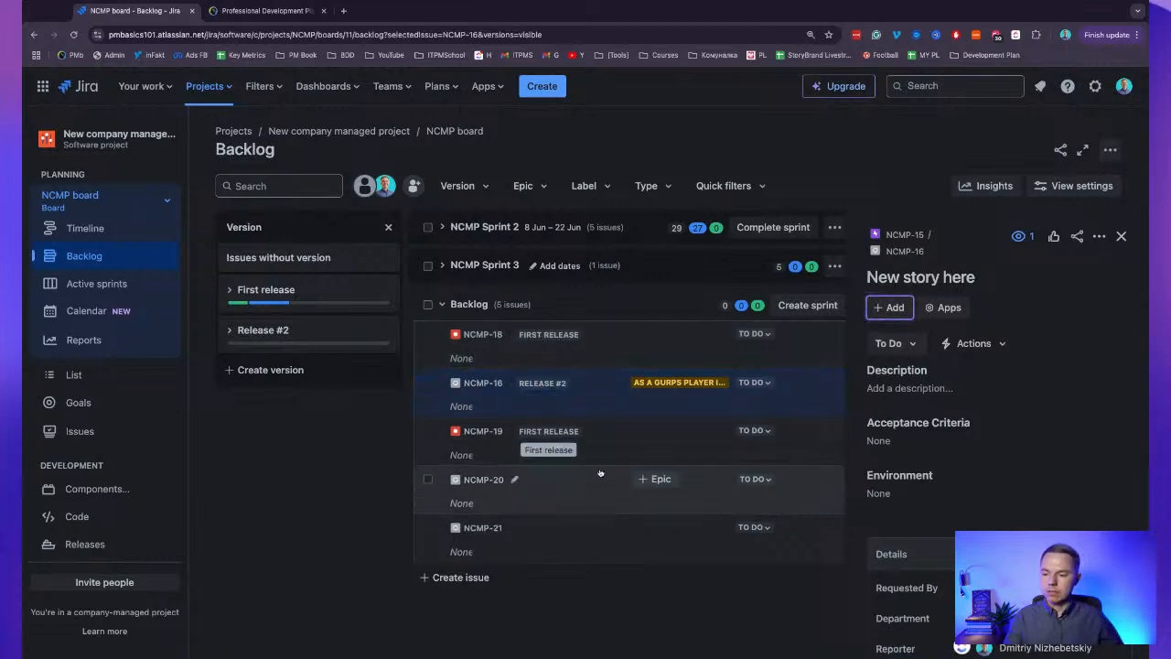
left_click(598, 493)
left_click(547, 539)
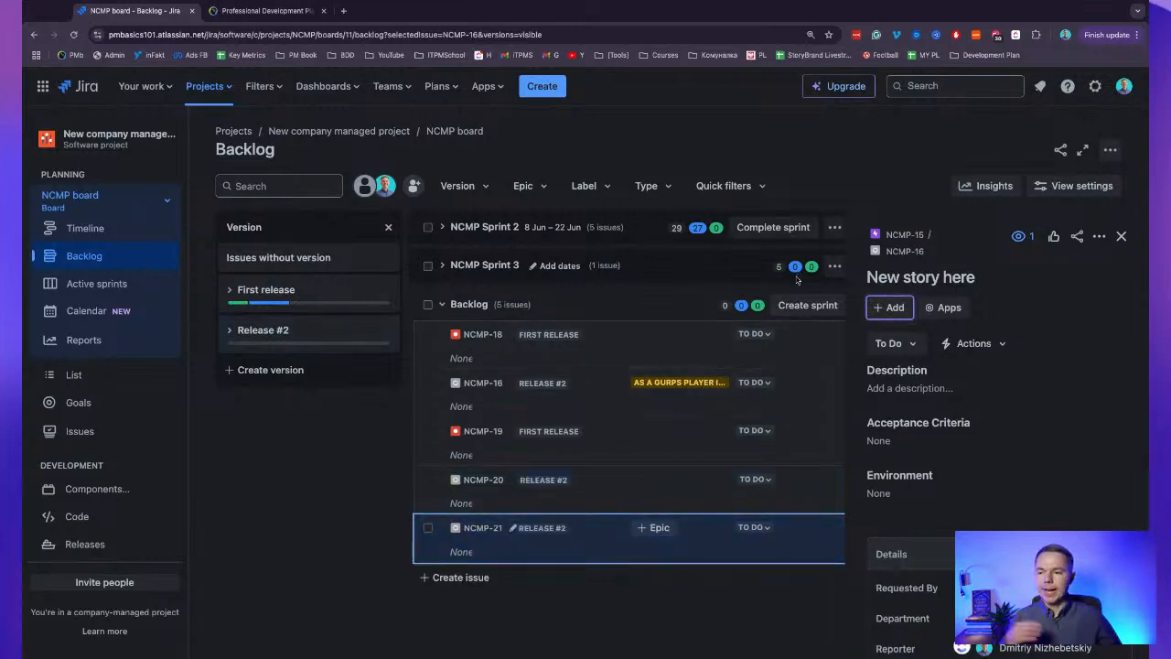
Filter the backlog by First release, add Release #2 to the filter, and leave only Release #2 selected.
left_click(462, 185)
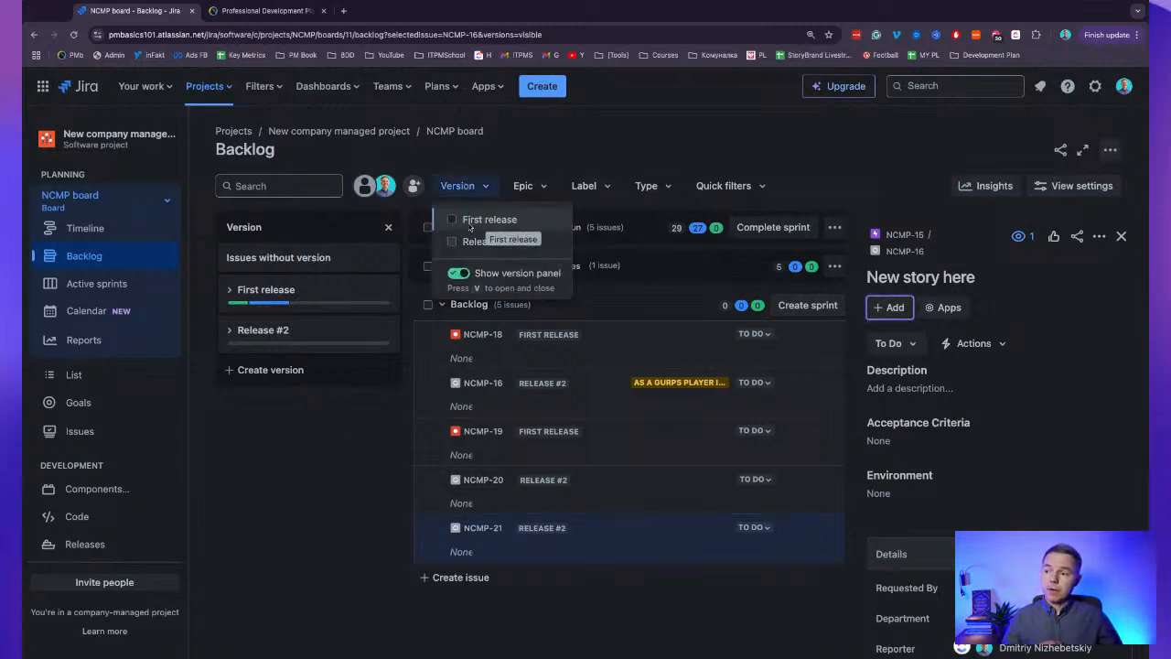
left_click(475, 222)
left_click(470, 507)
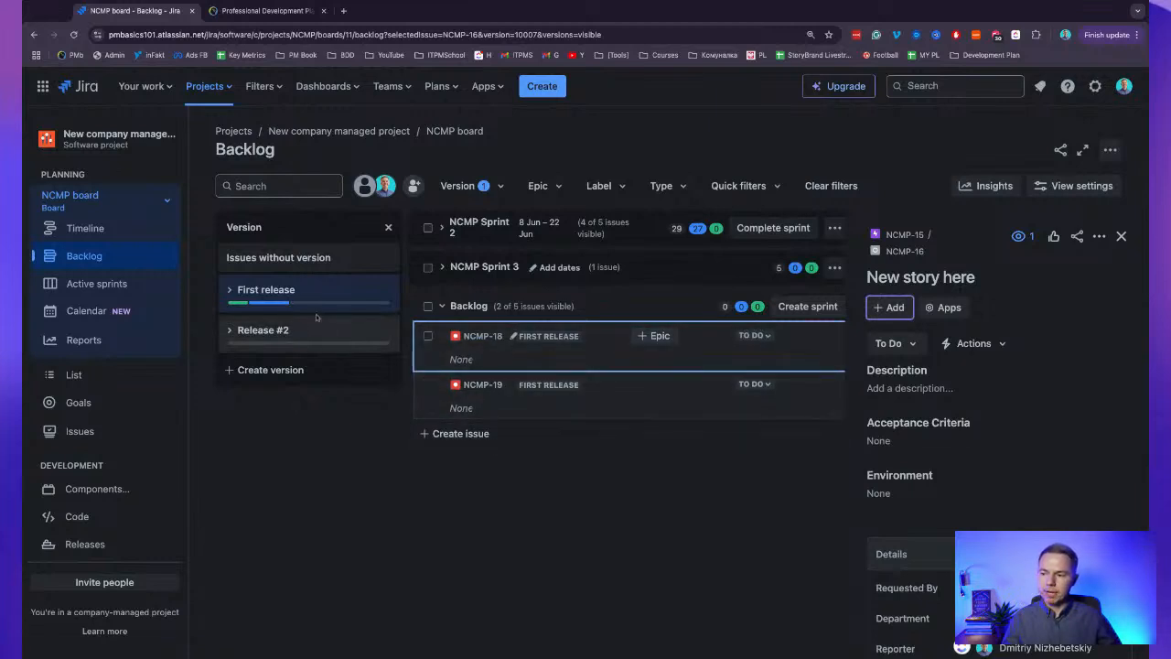
mouse_move(269, 302)
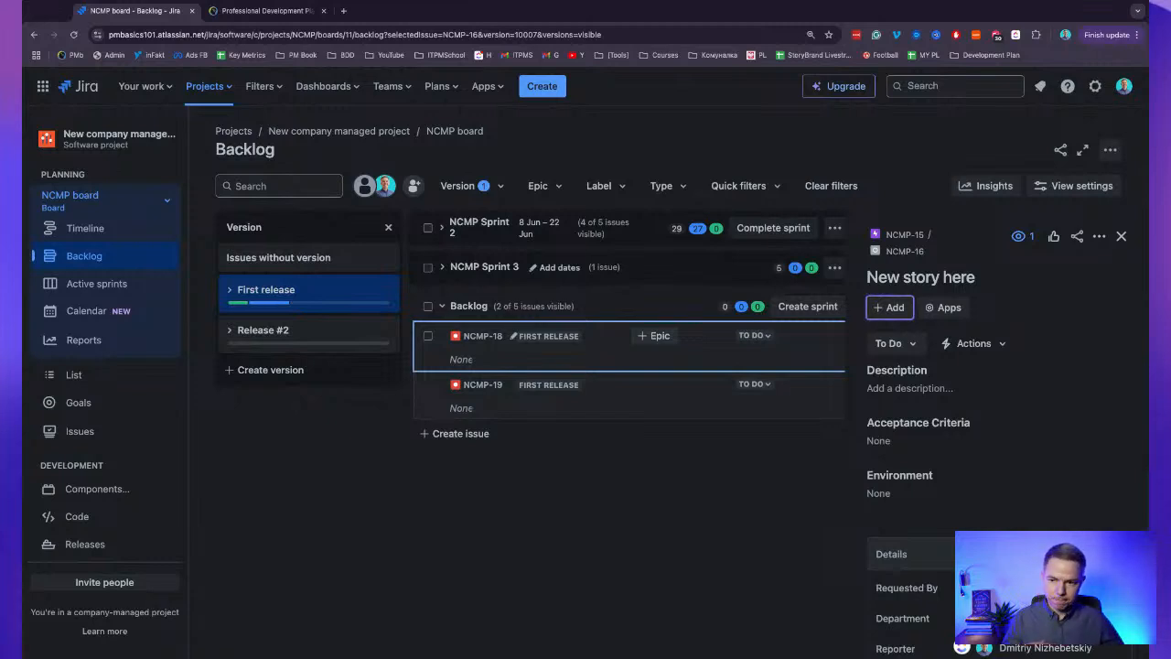
left_click(279, 333)
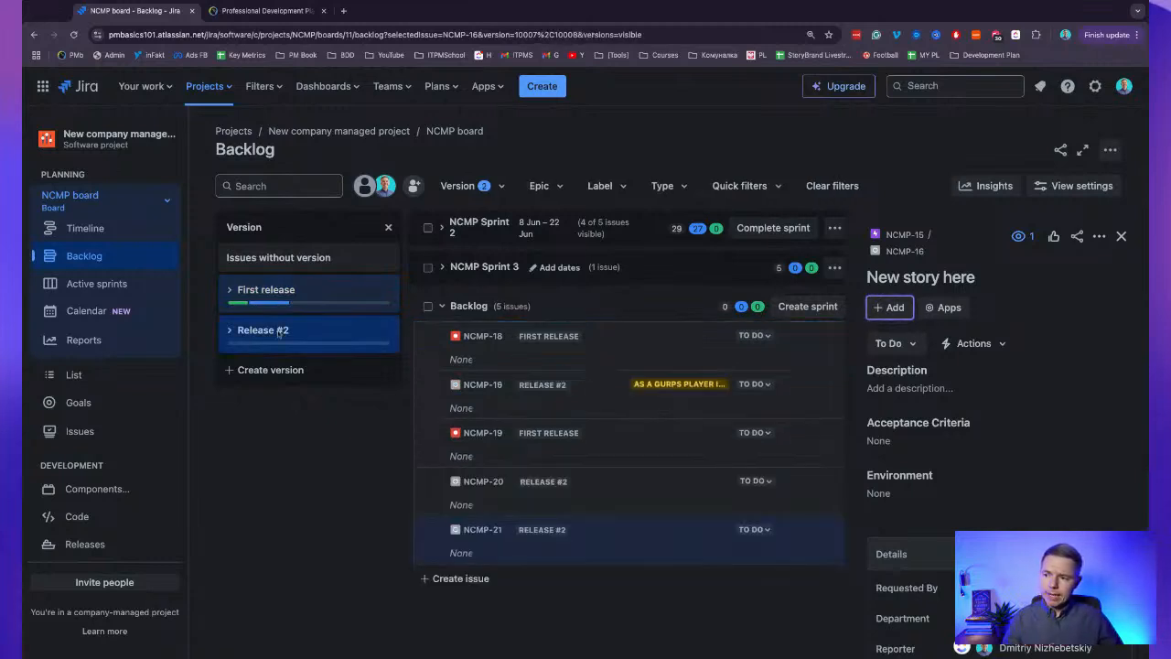
left_click(309, 289)
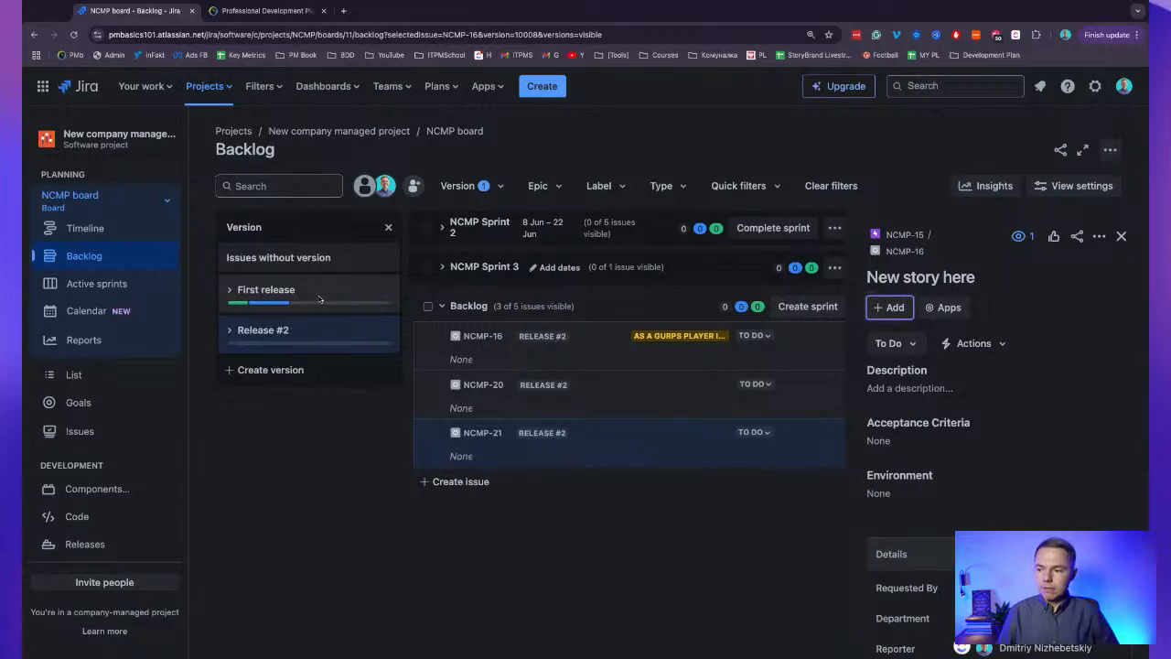
Open the project's Releases page and start a new version named "Release #2".
scroll(140, 396, "down", 2)
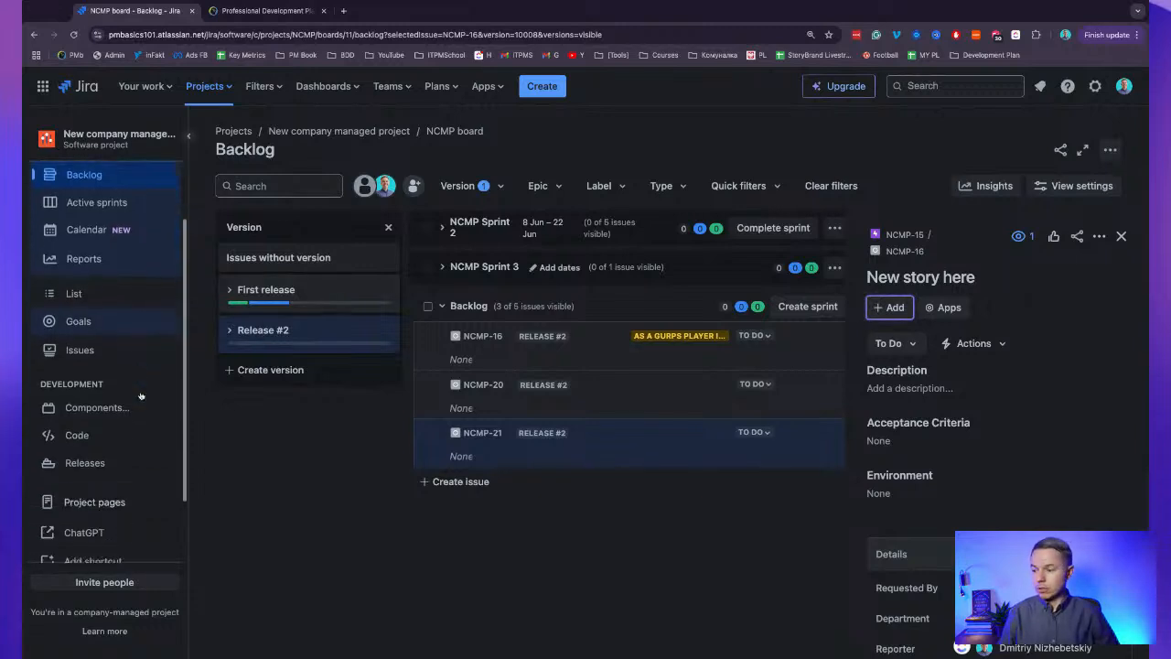
left_click(99, 459)
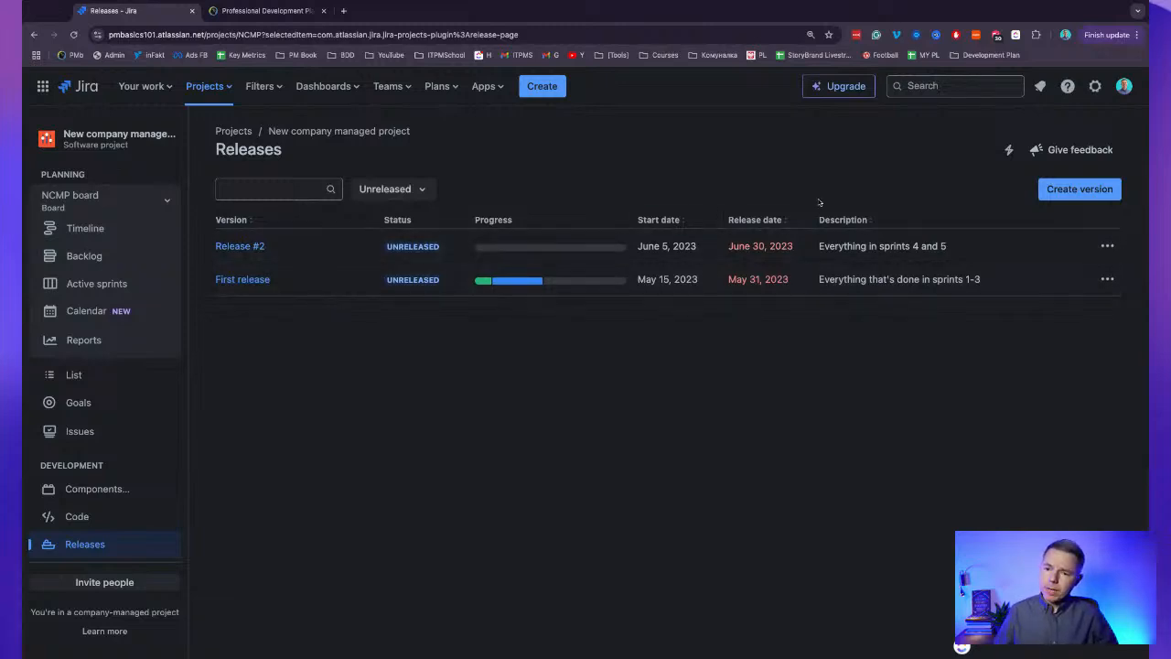
left_click(1061, 189)
left_click(590, 212)
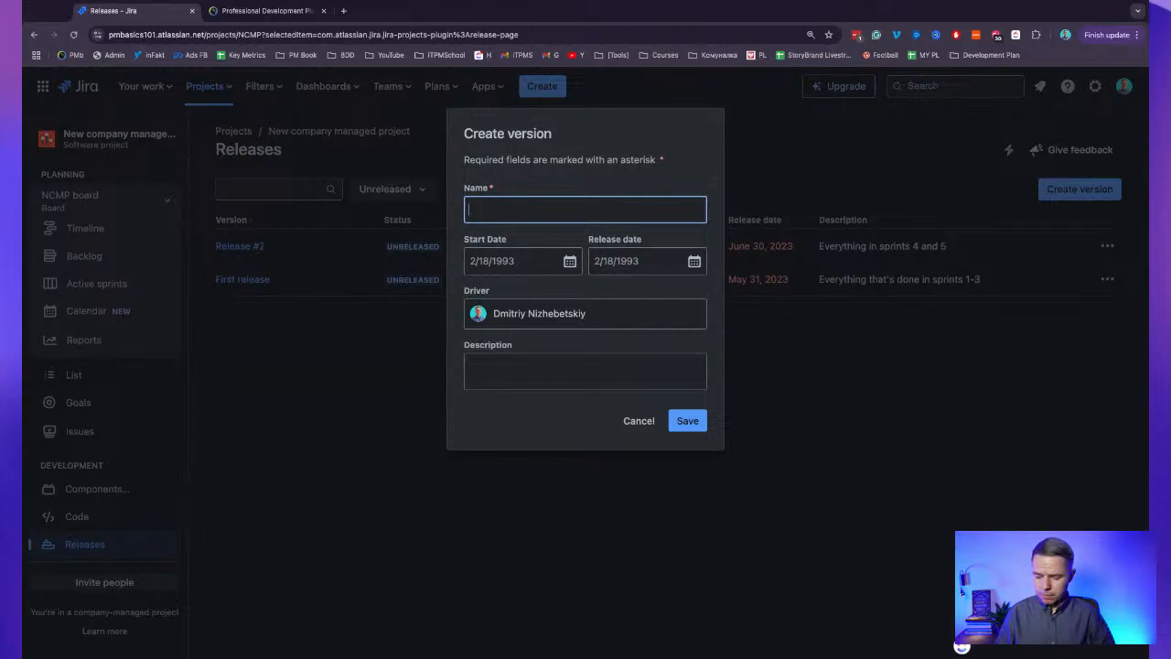
type("Release #2")
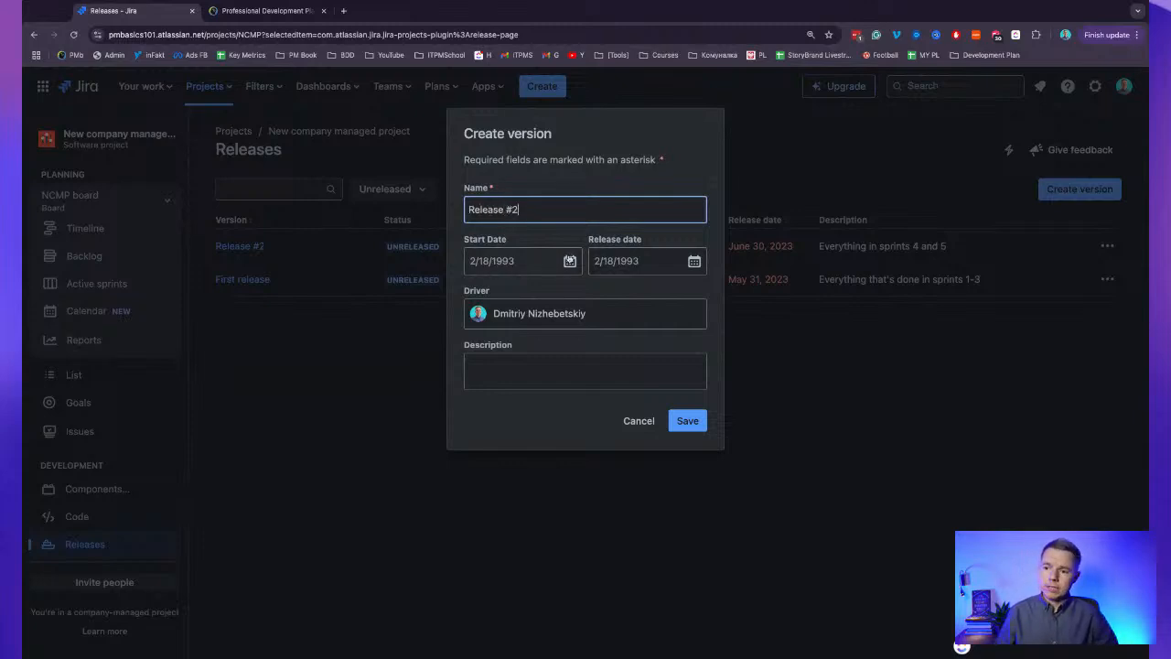
Set the new version's start date to 11/10/2024 and its release date to 12/31/2024.
left_click(569, 260)
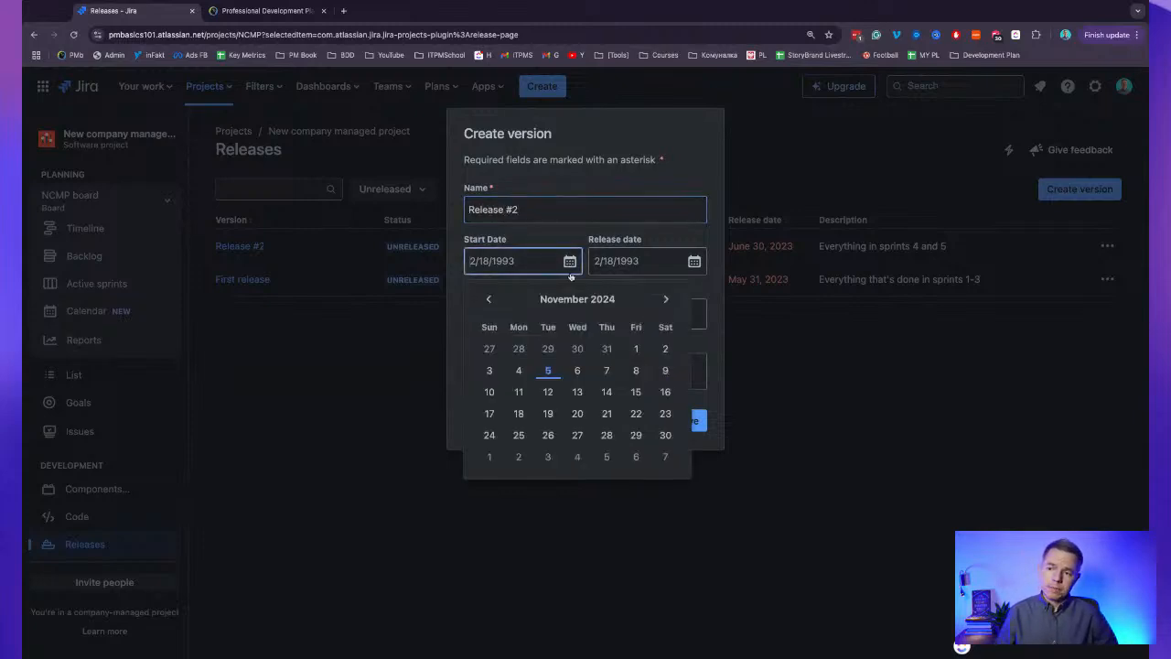
left_click(492, 391)
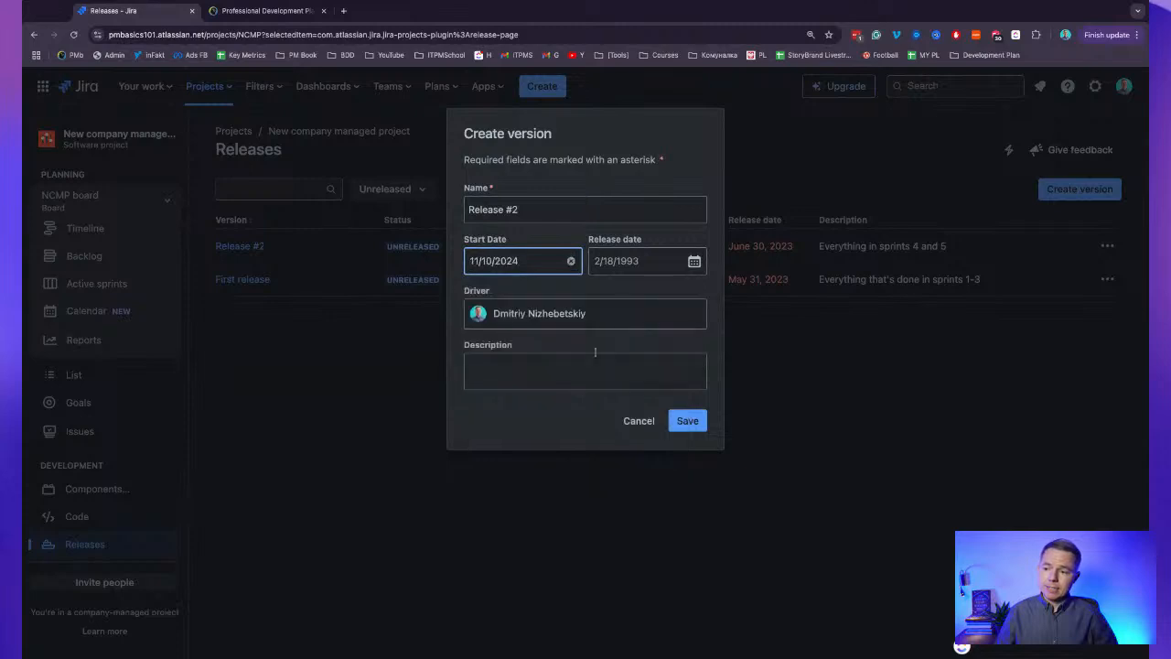
left_click(695, 263)
left_click(790, 299)
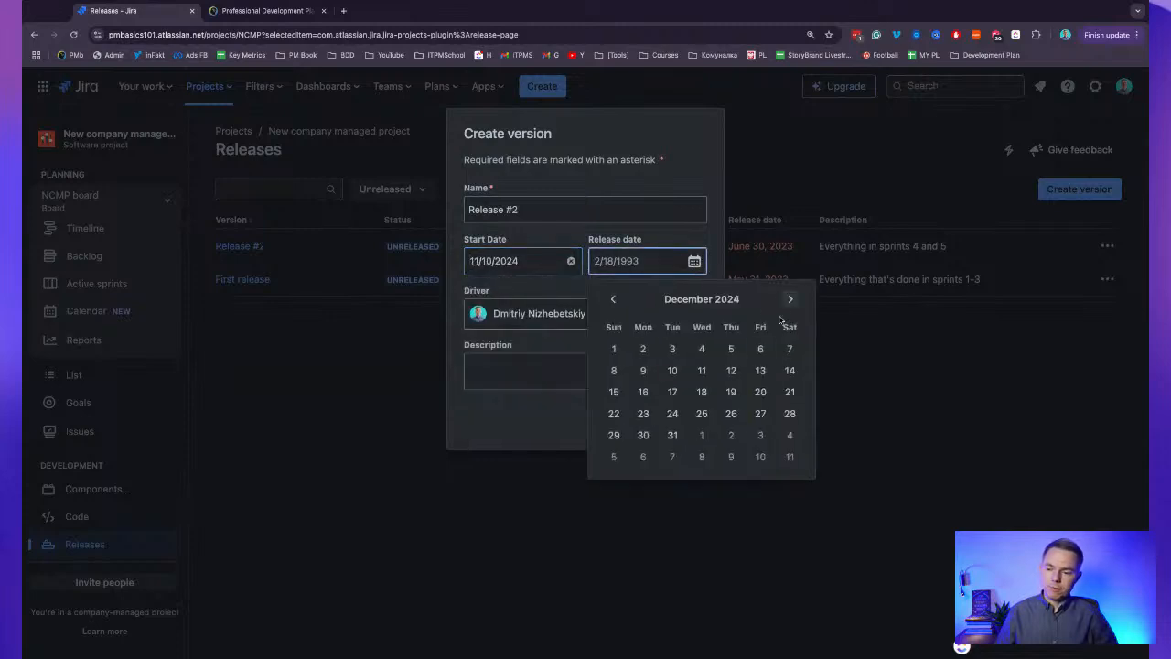
left_click(672, 435)
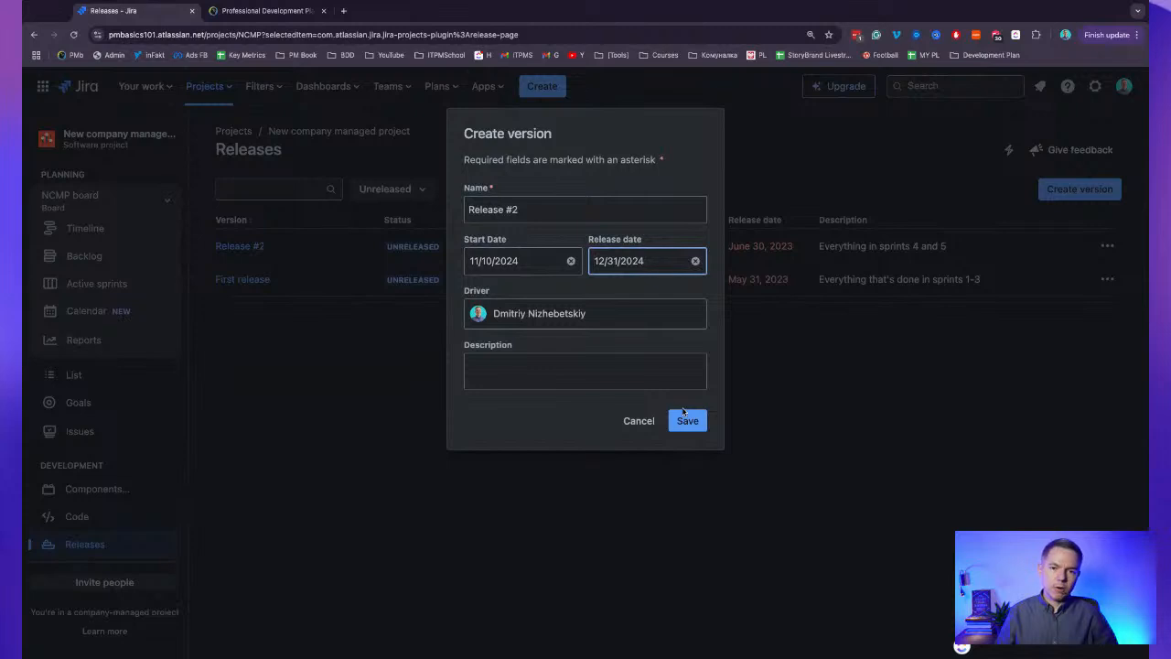
Enter "GOAL:" as the new version's description and try to save the version.
left_click(508, 381)
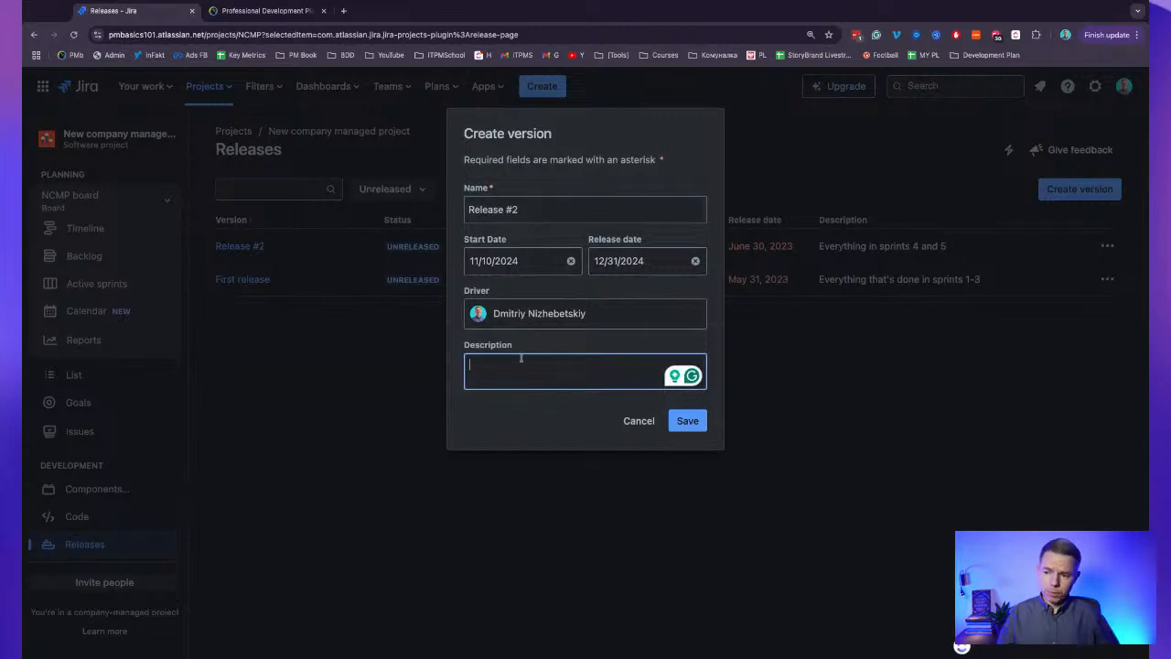
type("GOLA")
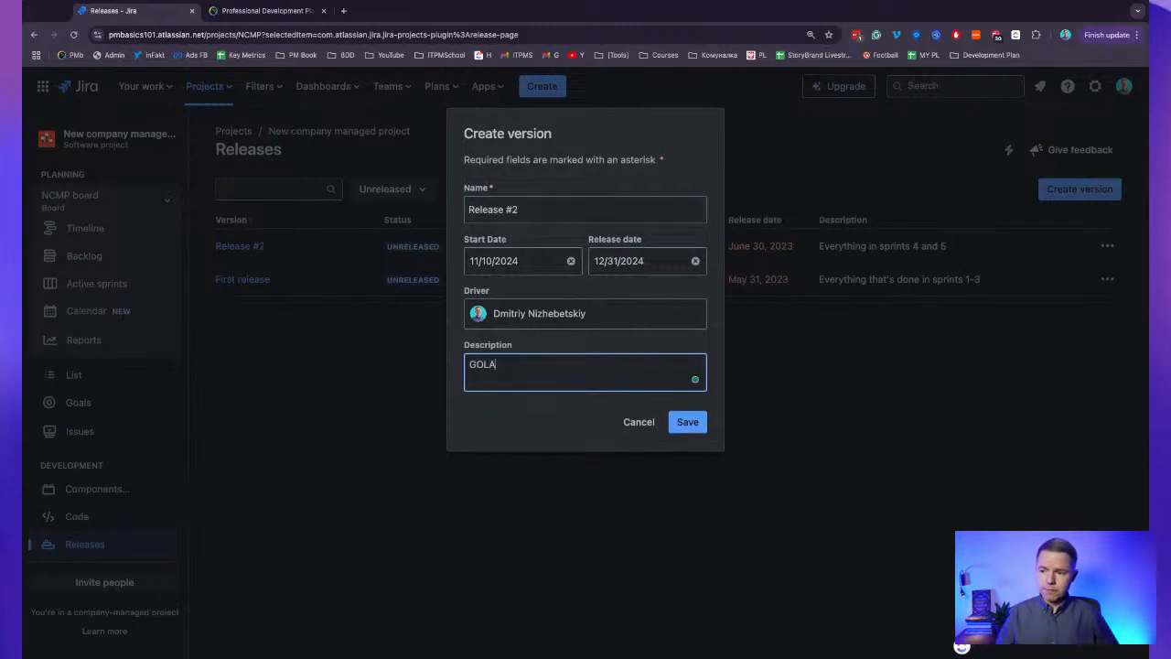
key("BackSpace")
key("BackSpace")
type("AL:")
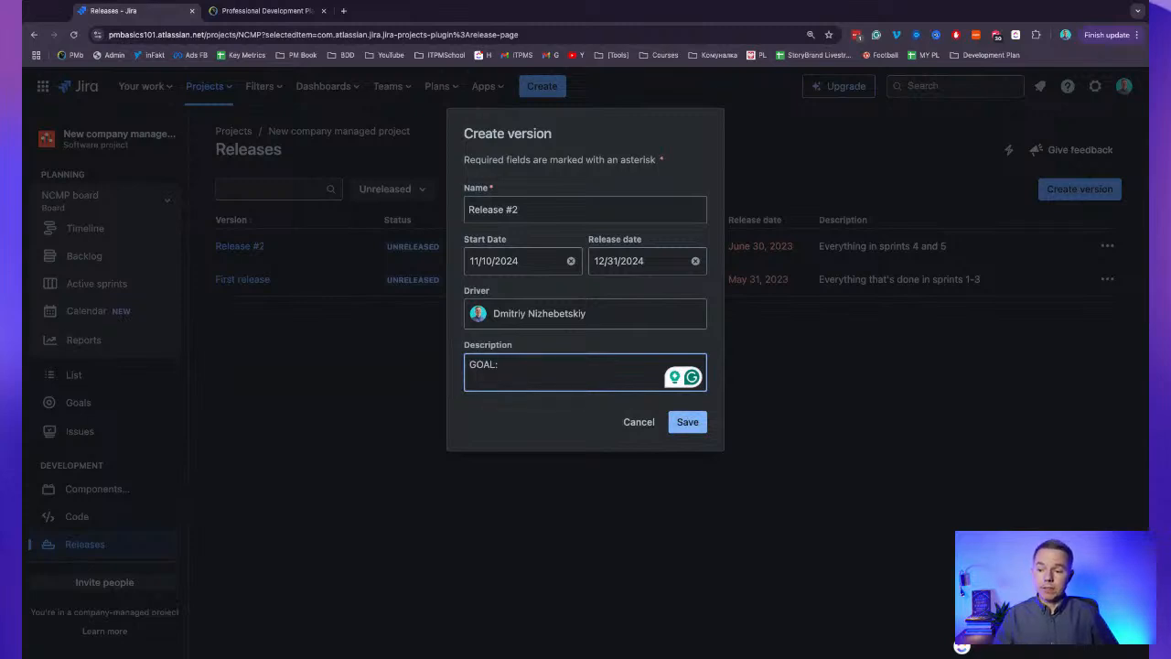
left_click(687, 422)
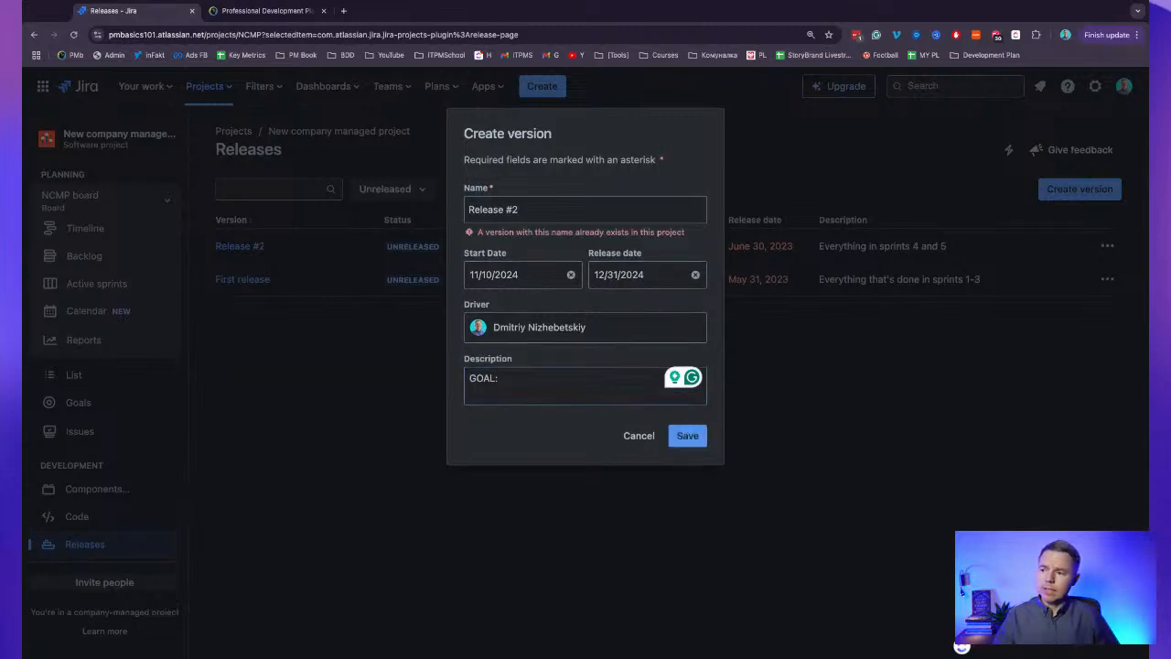
Change the new version's name to "Release #3" and save it.
left_click(527, 212)
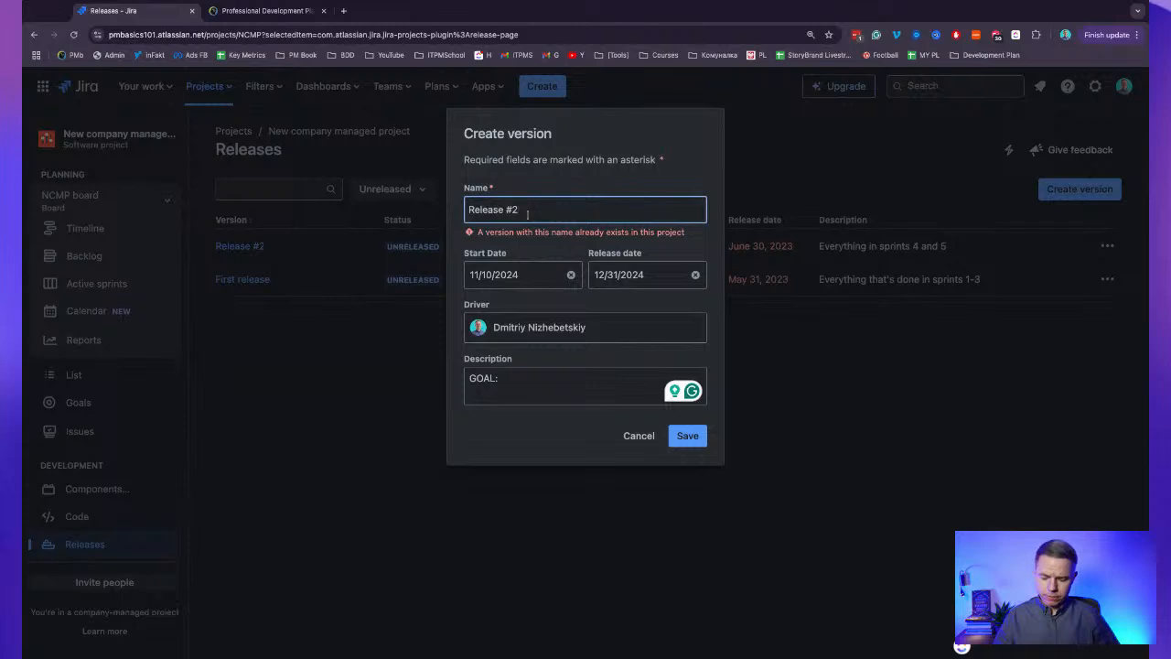
key("BackSpace")
type("3")
left_click(681, 438)
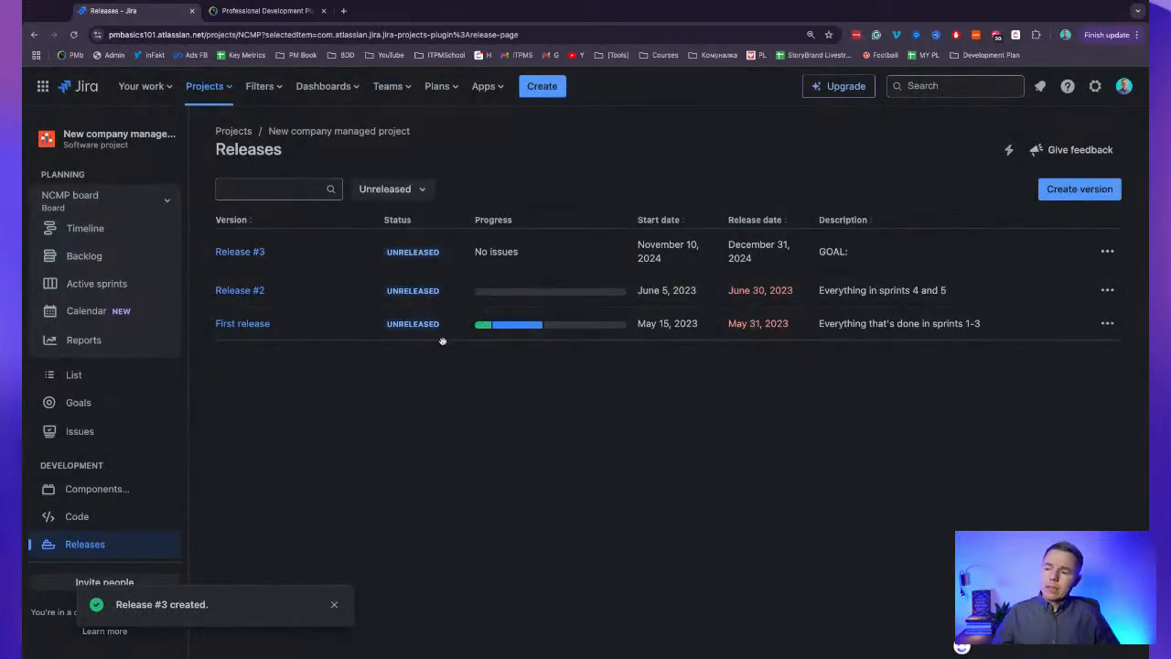
Open First release and examine its related work, designs and issues list.
left_click(253, 327)
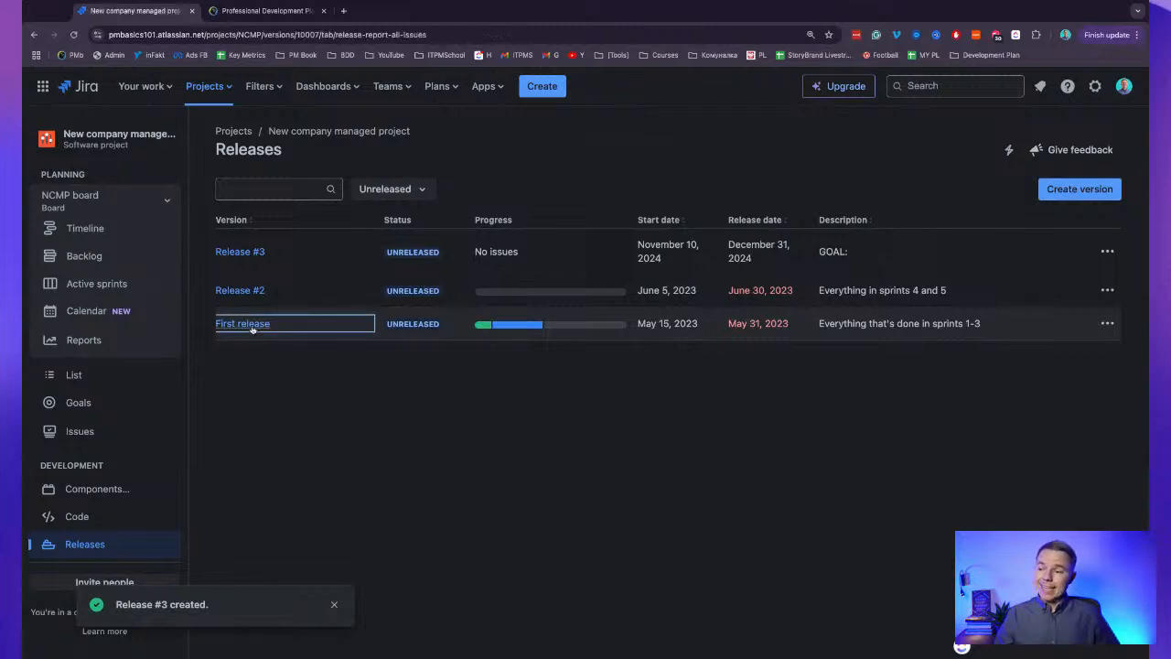
scroll(559, 291, "down", 1)
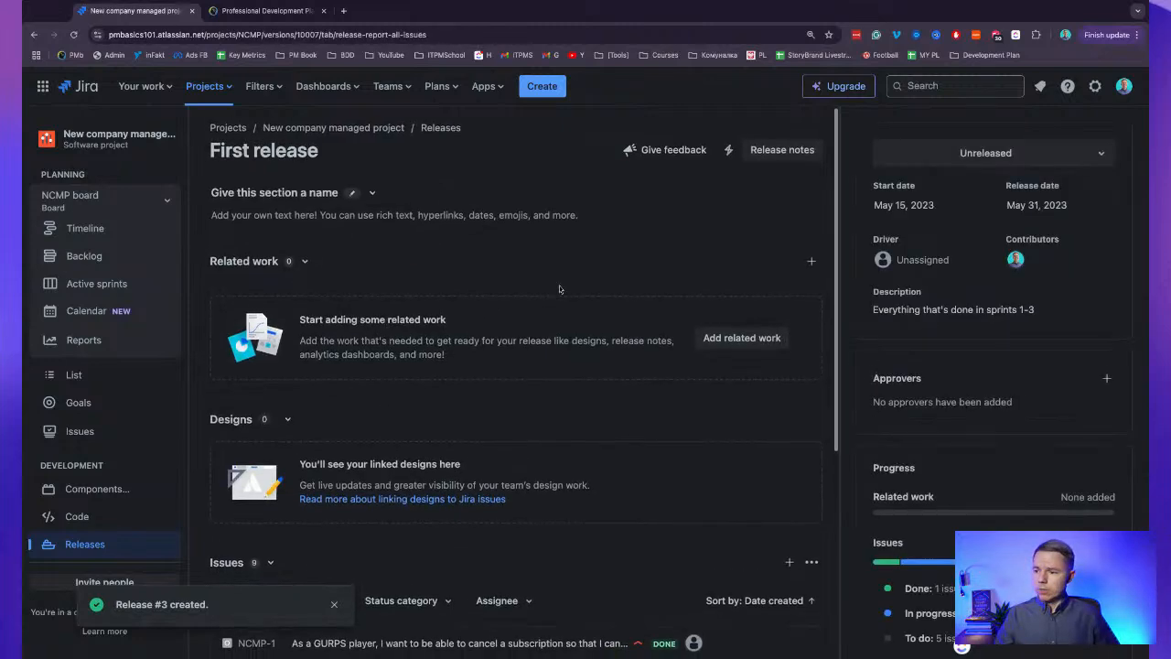
scroll(420, 300, "up", 1)
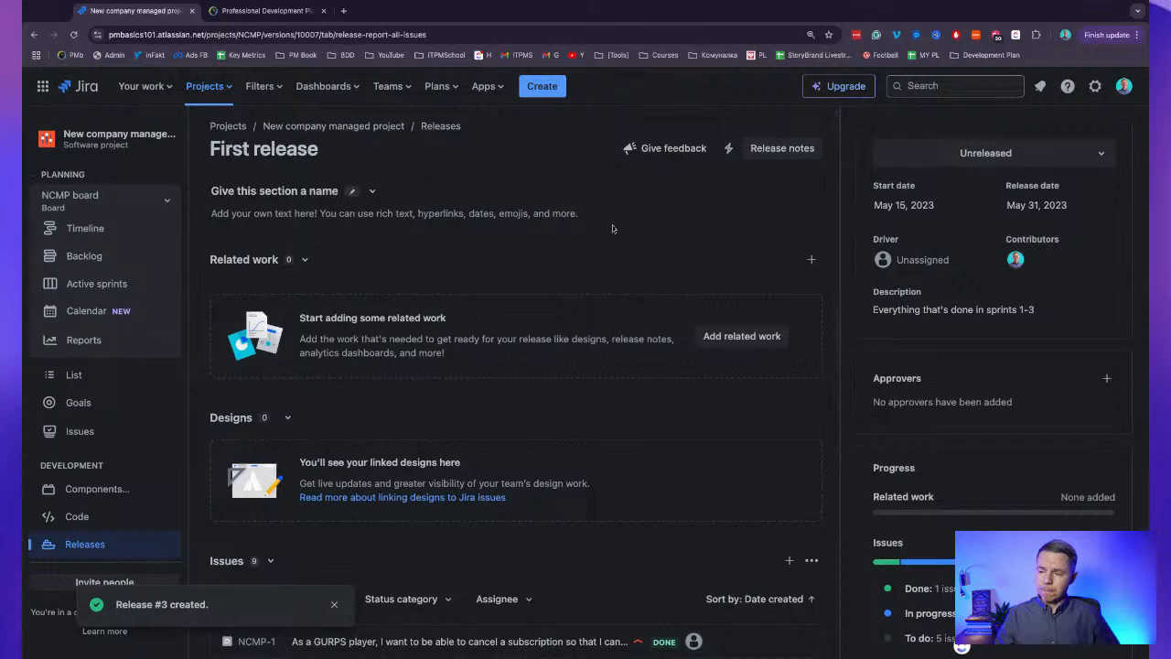
scroll(530, 392, "down", 4)
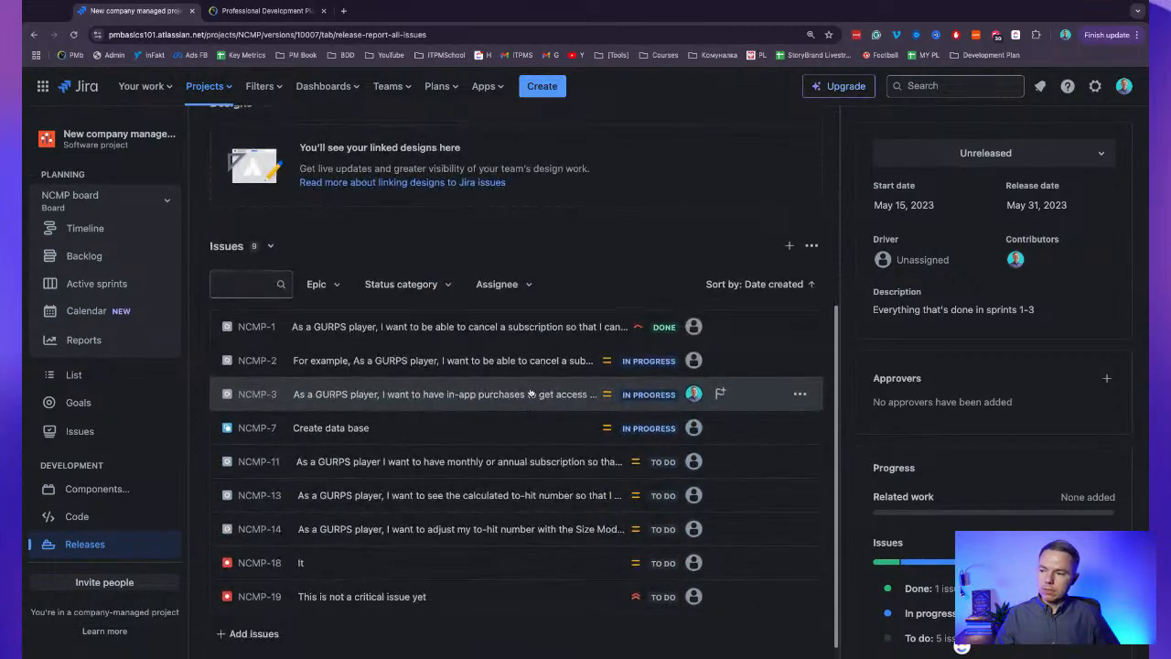
scroll(529, 391, "up", 4)
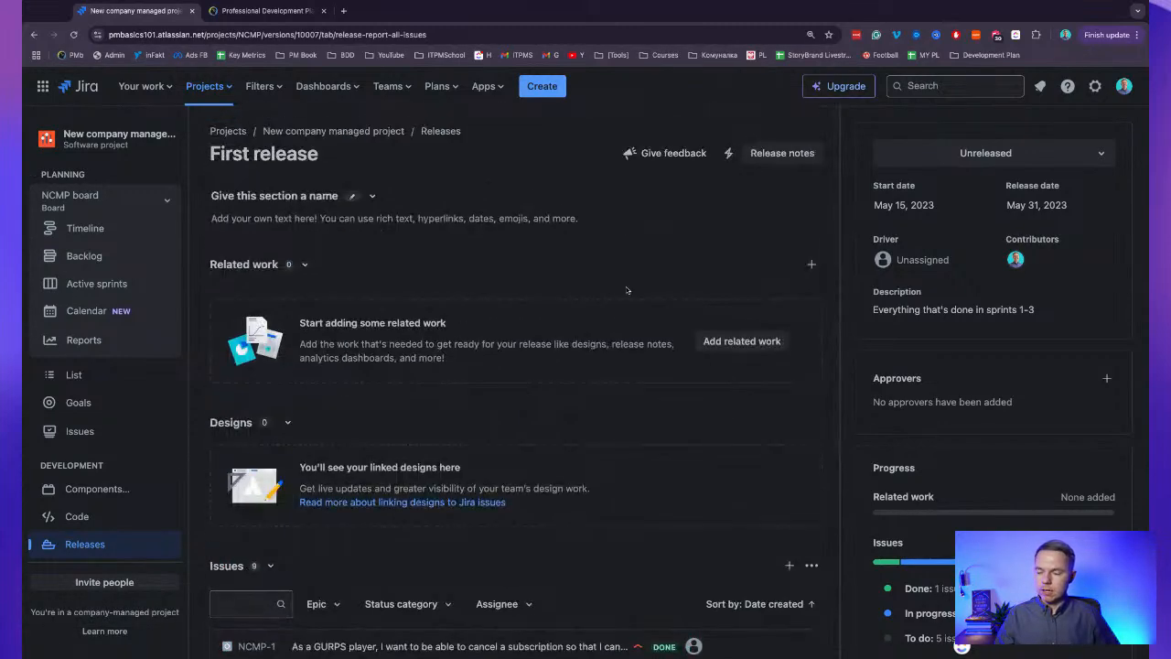
scroll(674, 415, "down", 2)
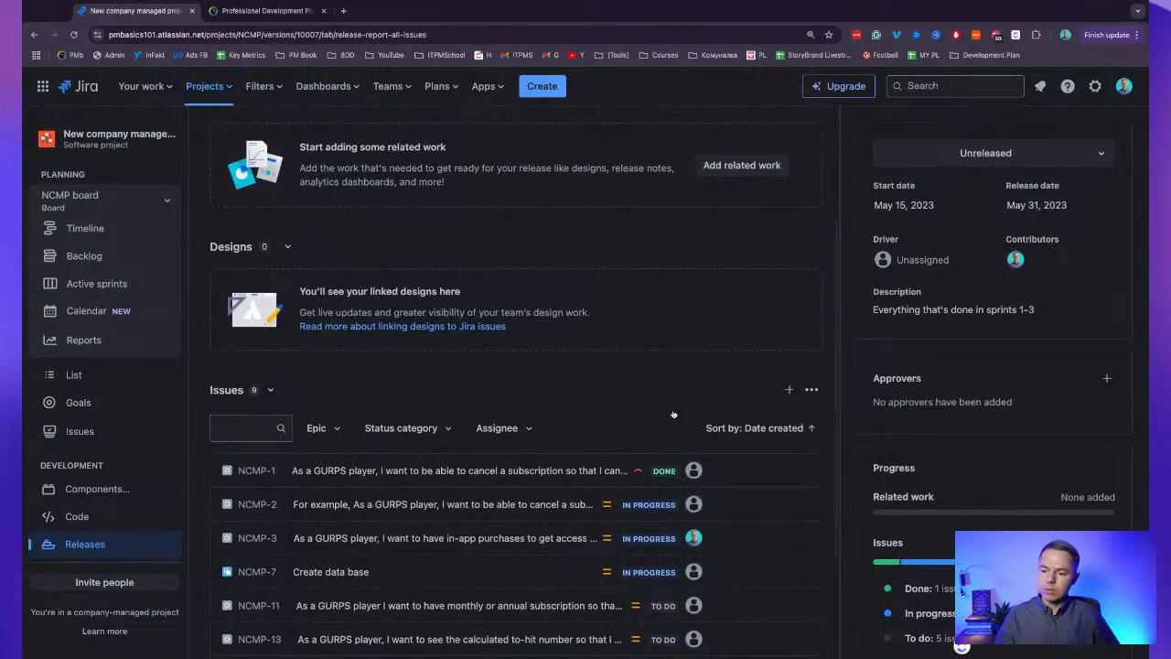
scroll(674, 415, "down", 2)
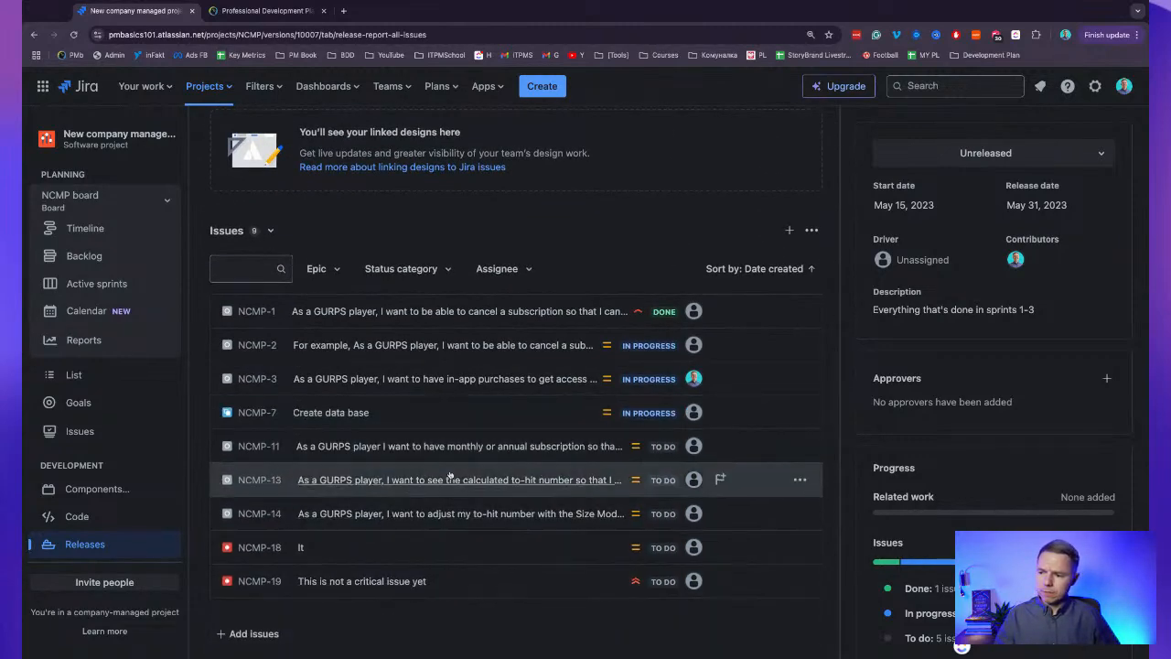
scroll(453, 468, "up", 4)
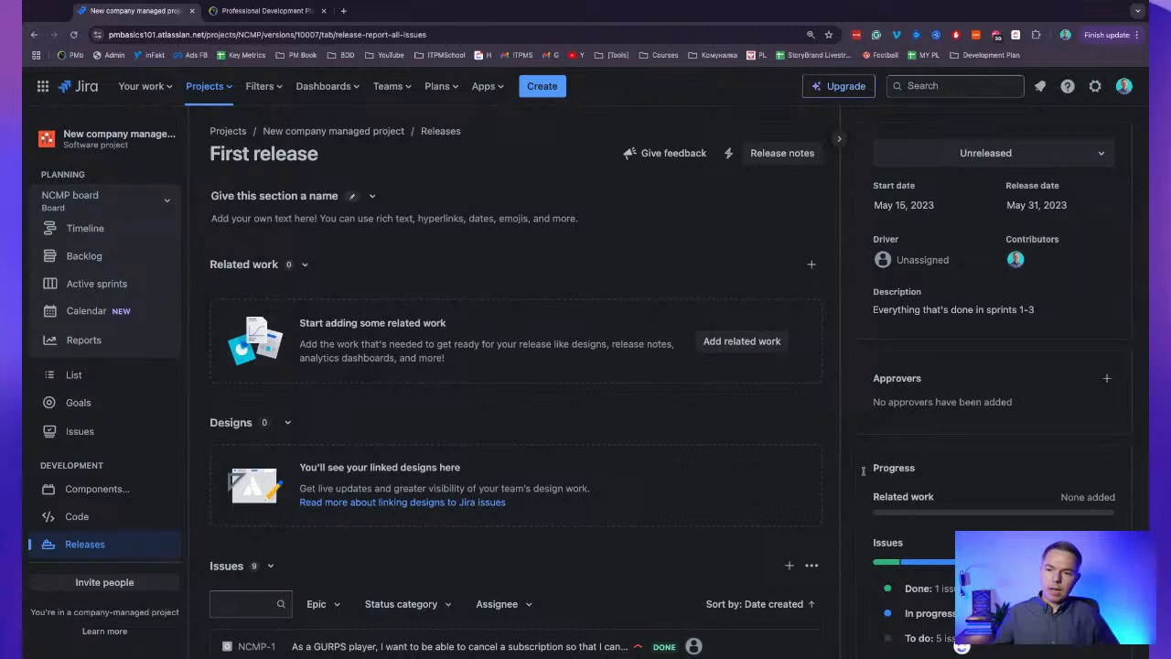
Review First release's details and progress, and check which status options are available without changing the status.
scroll(910, 361, "down", 1)
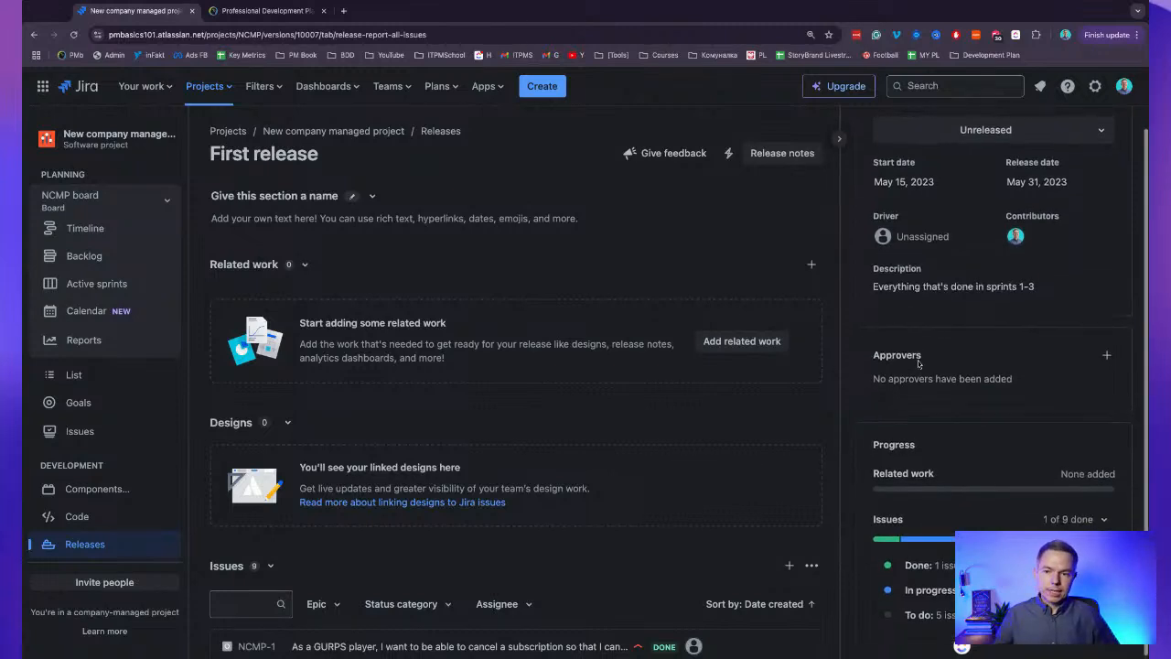
scroll(918, 363, "up", 1)
left_click(1005, 157)
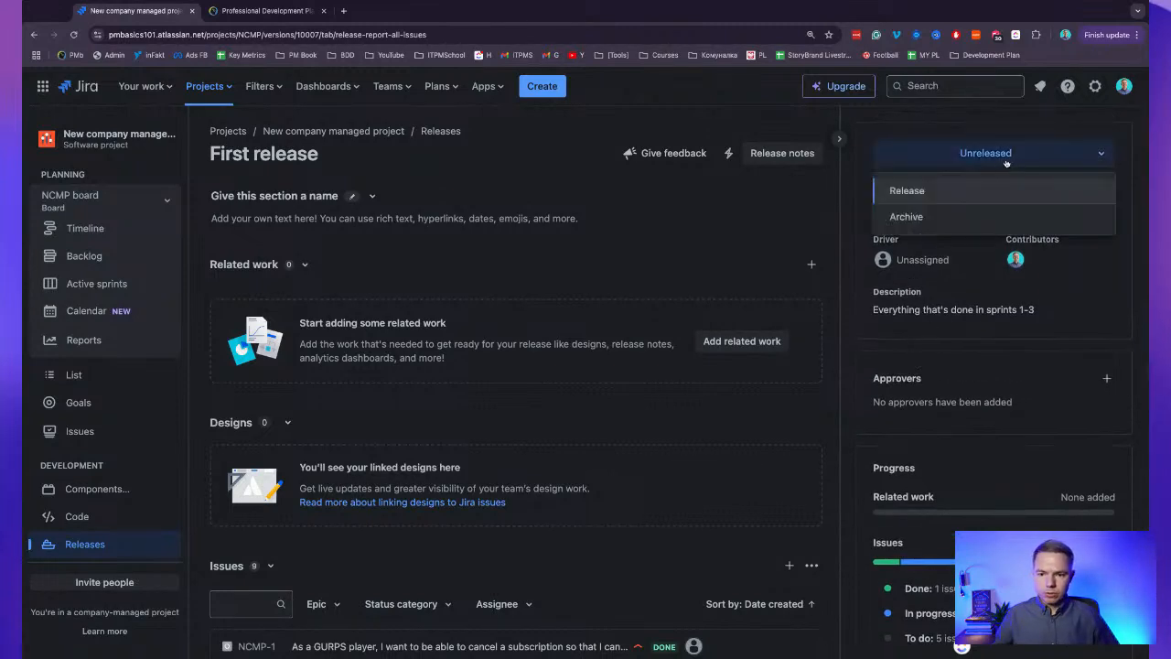
left_click(1117, 362)
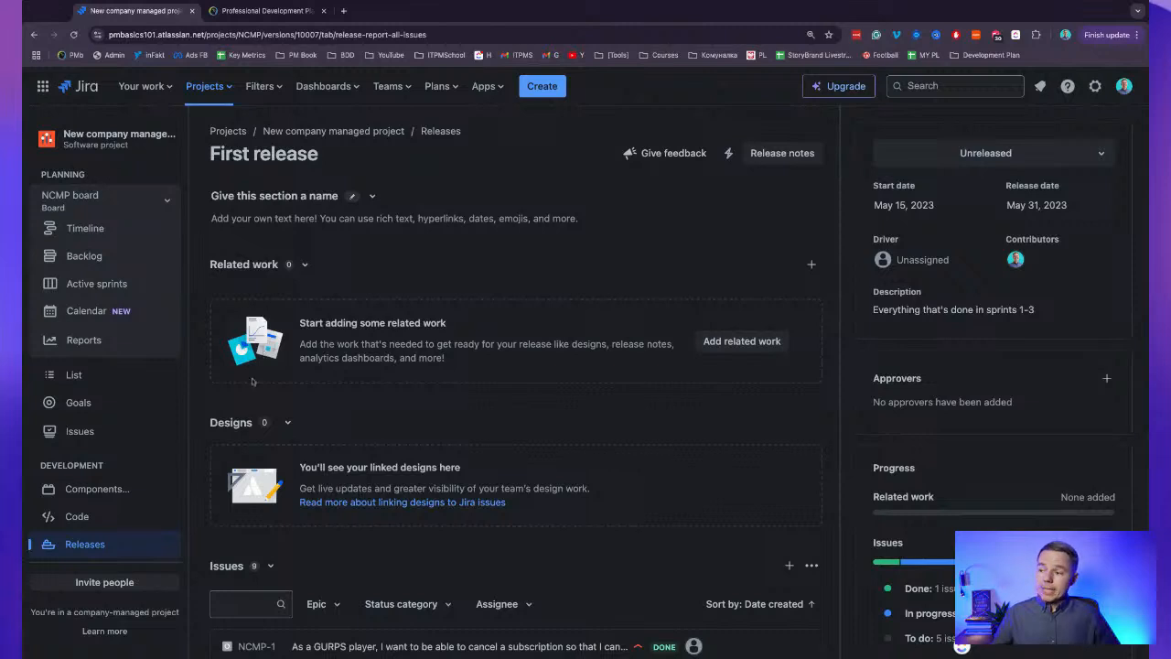
Return to the project's backlog and show the version panel beside the issues.
left_click(124, 258)
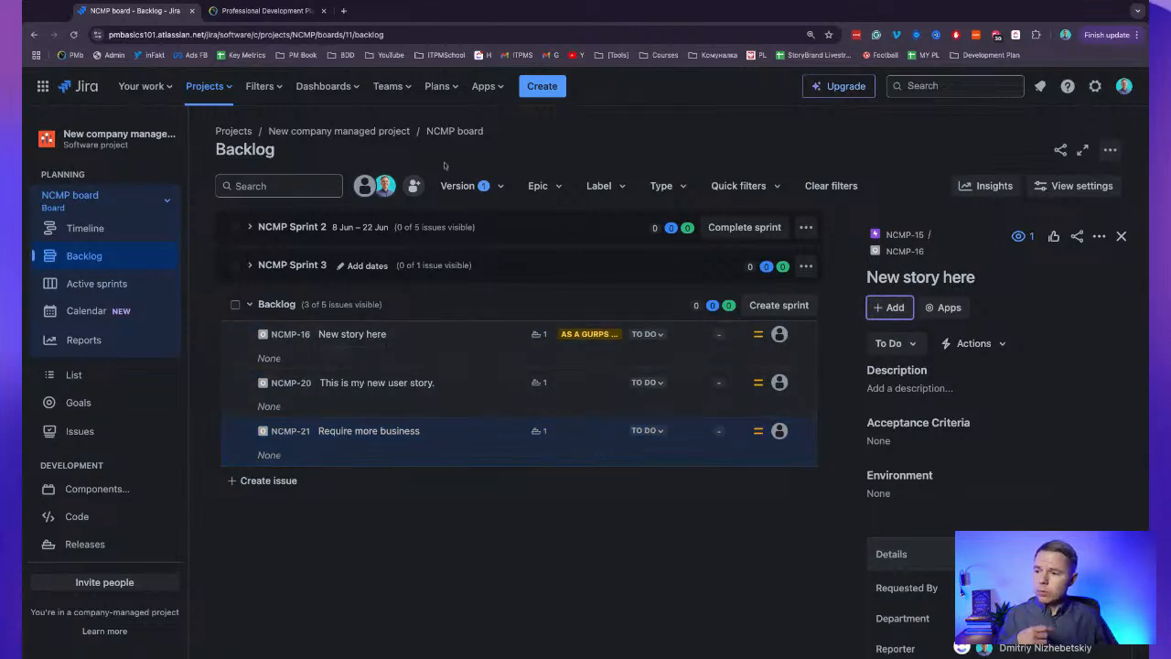
left_click(458, 186)
left_click(458, 272)
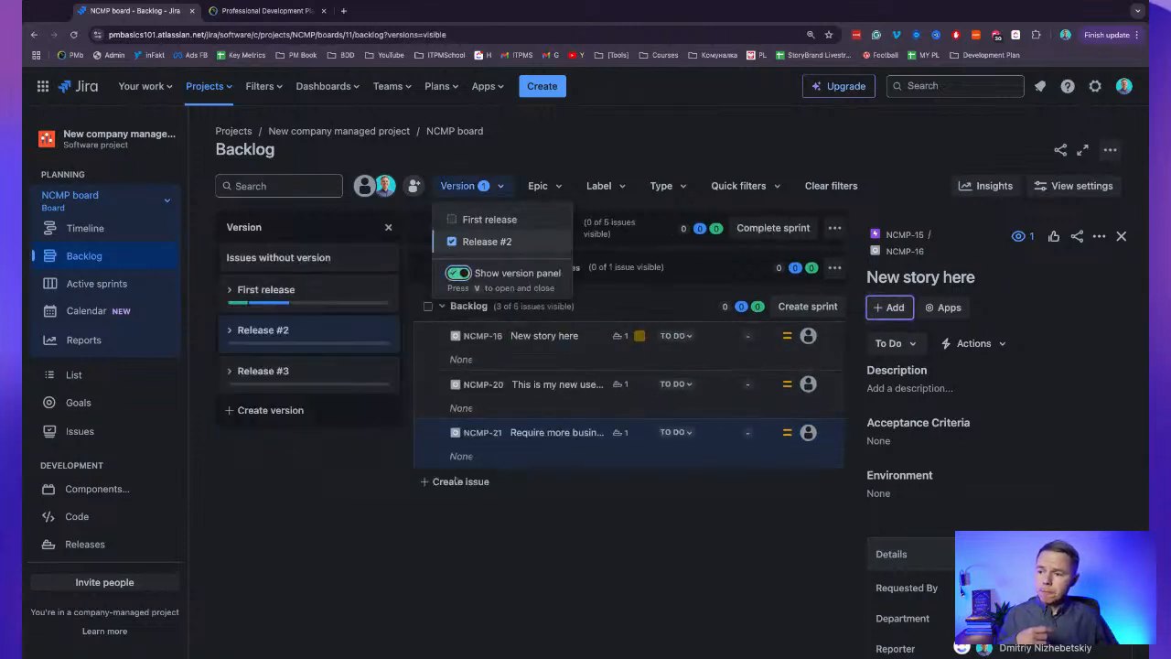
left_click(369, 499)
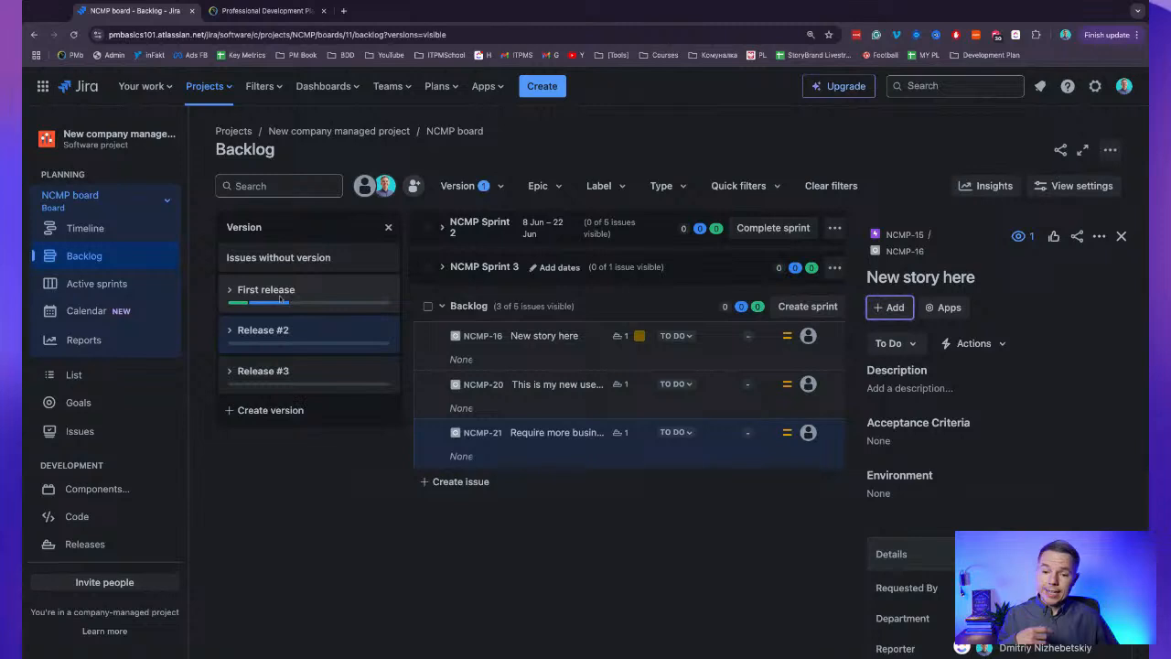
Open story NCMP-20, review its fields down to Fix versions, and follow the version set there.
left_click(494, 388)
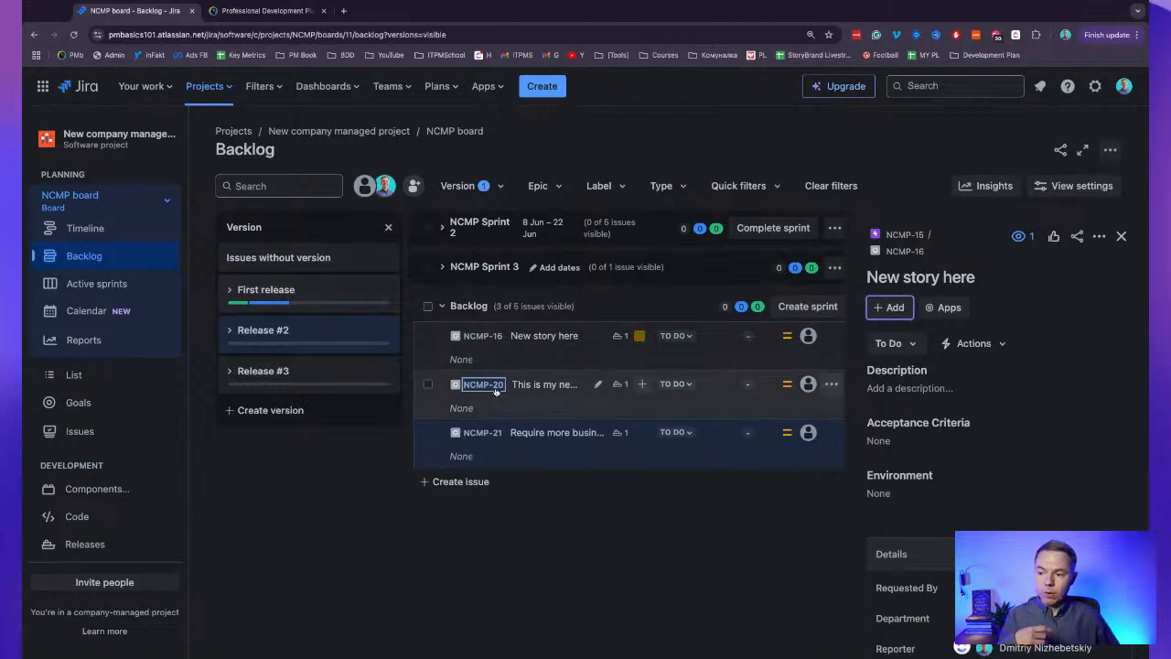
scroll(1035, 349, "down", 4)
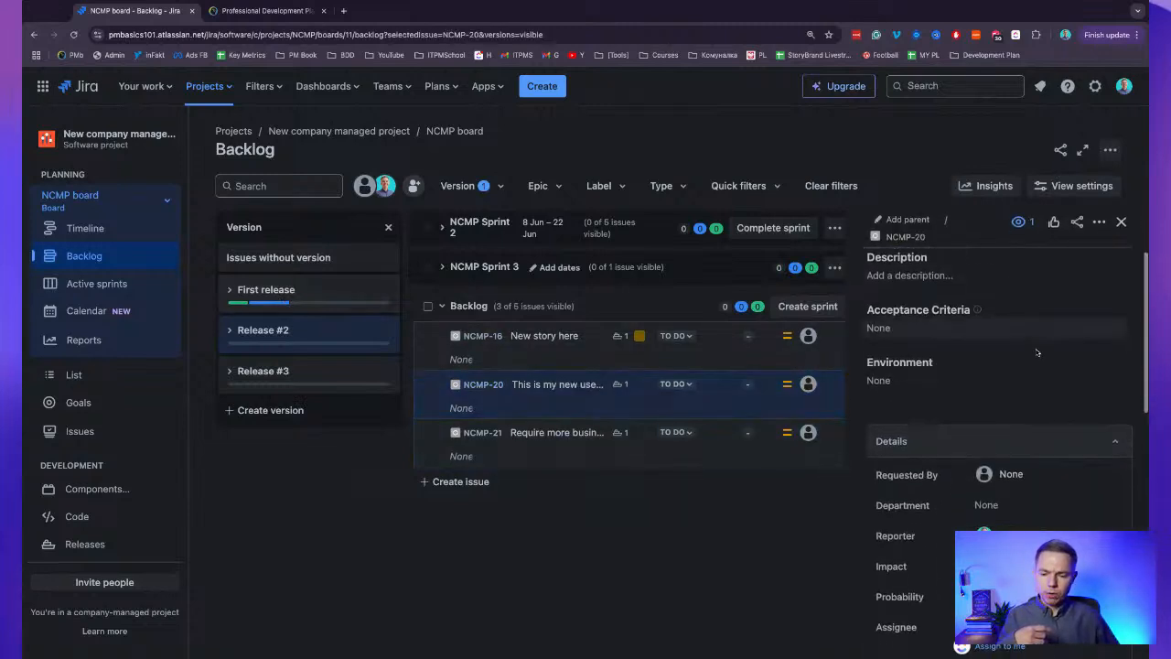
scroll(1037, 348, "down", 5)
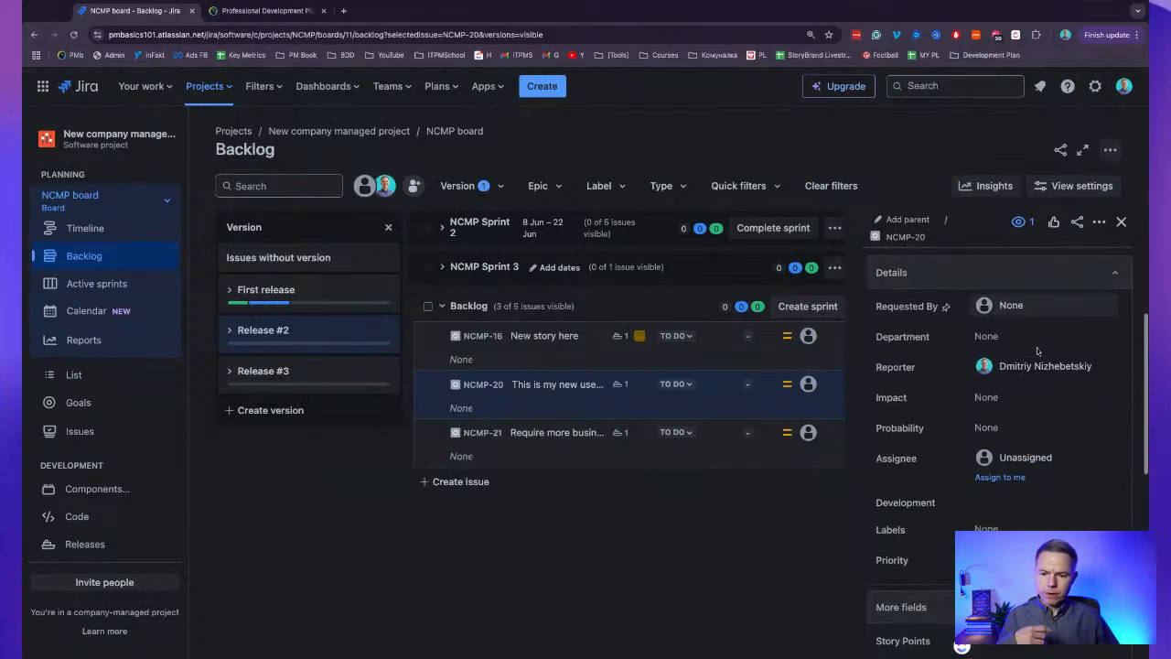
scroll(882, 584, "down", 5)
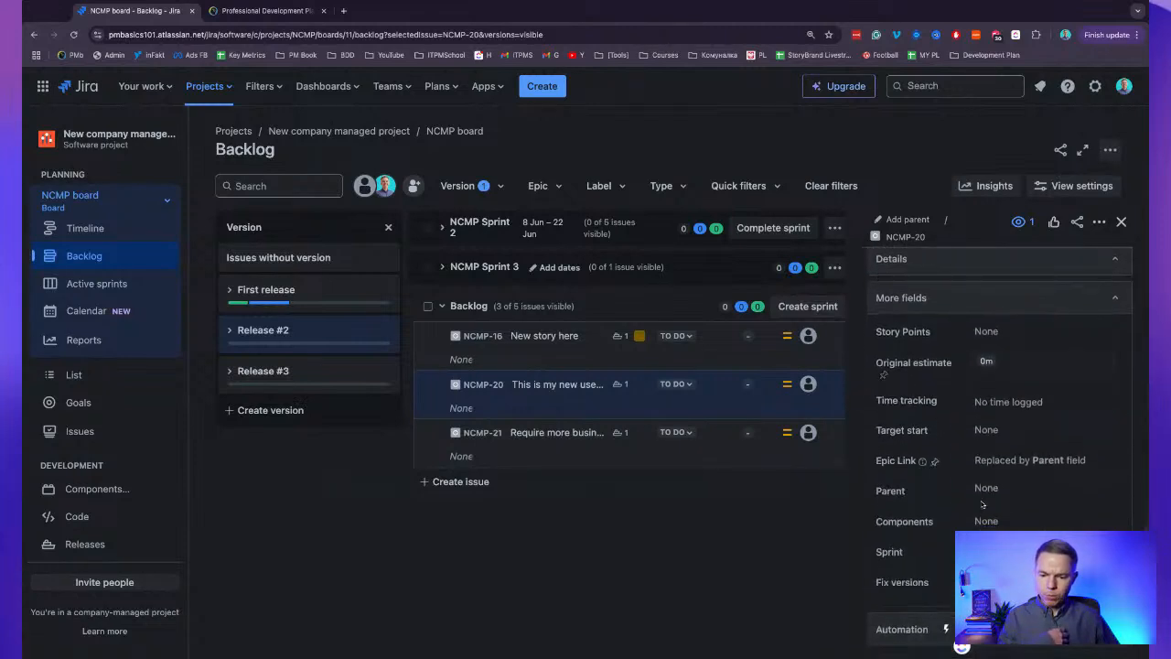
triple_click(893, 540)
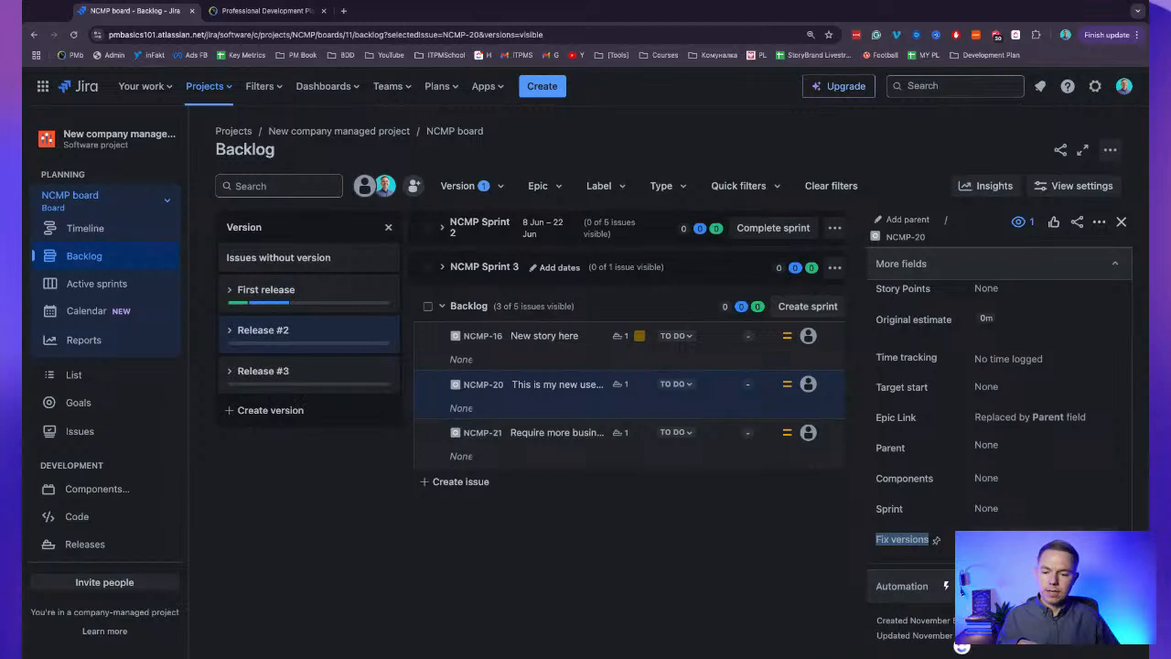
left_click(999, 540)
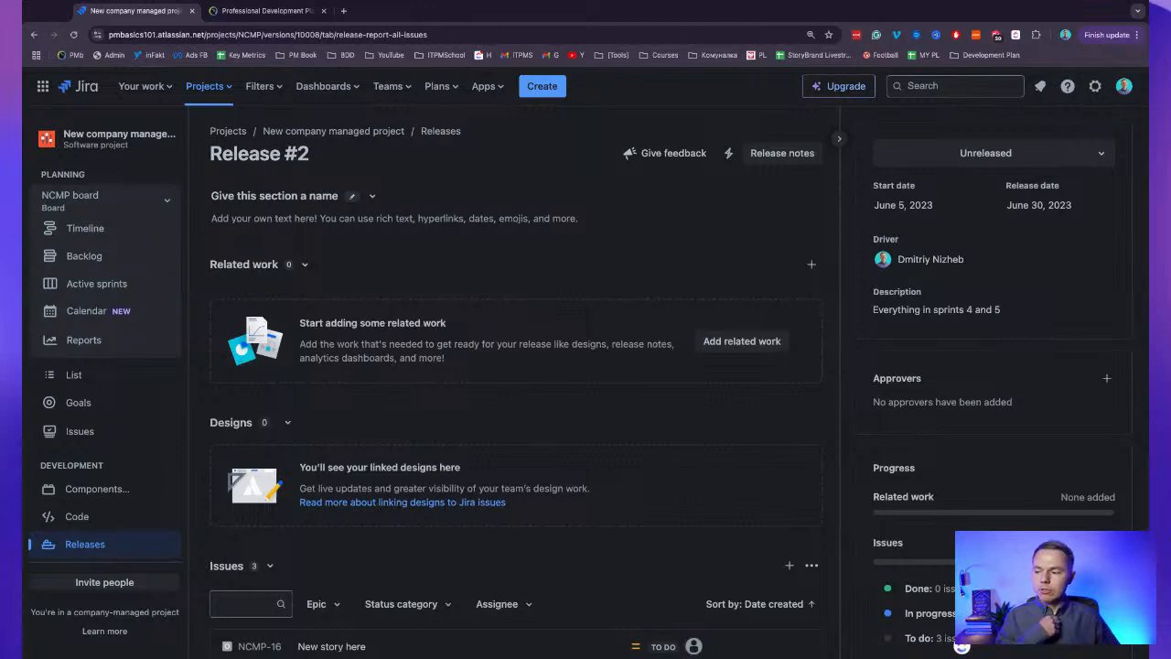
Go back to NCMP-20 in the backlog, find its Fix versions field and open the Release #2 page again.
key("alt+Left")
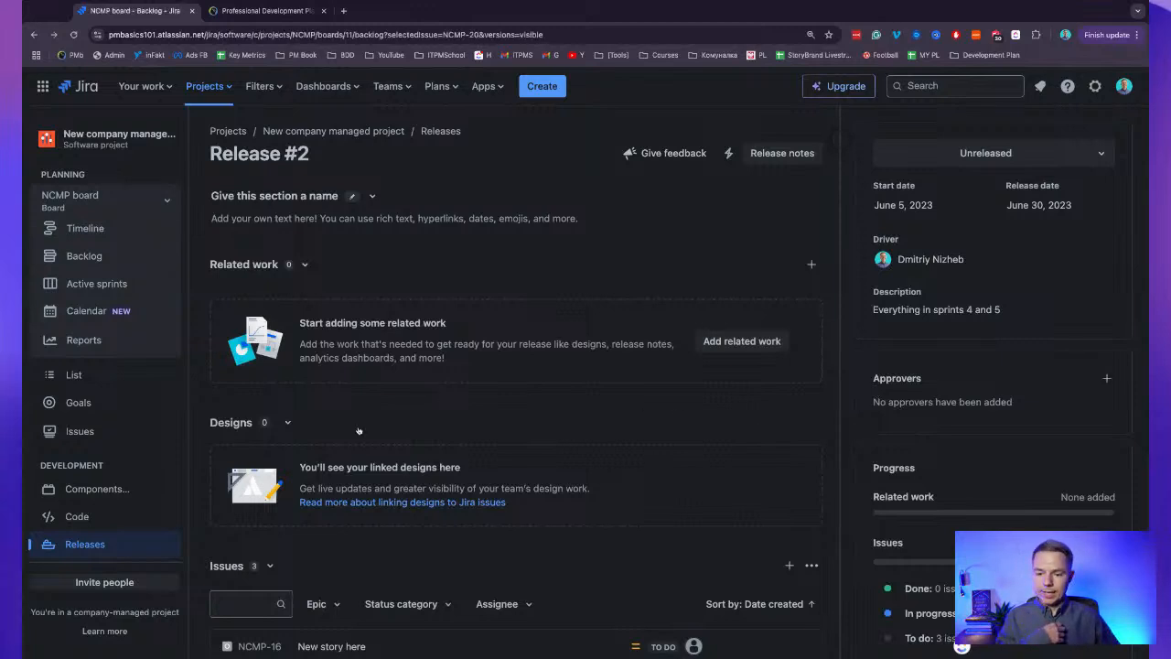
scroll(1032, 449, "down", 6)
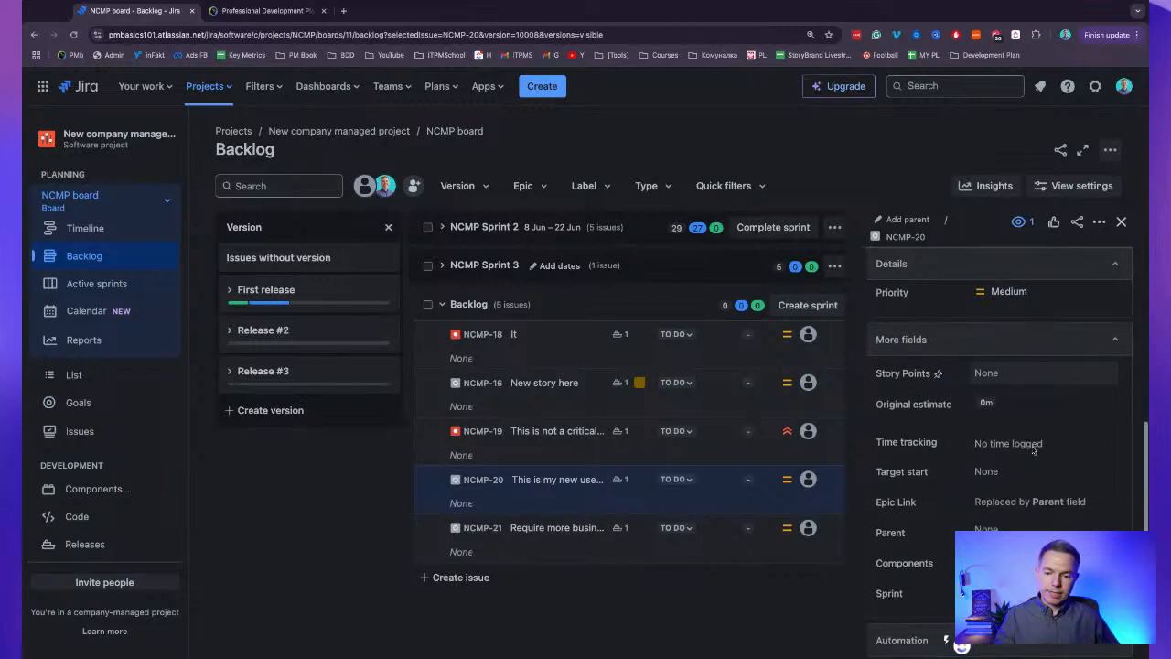
scroll(1033, 449, "up", 2)
scroll(1034, 450, "up", 1)
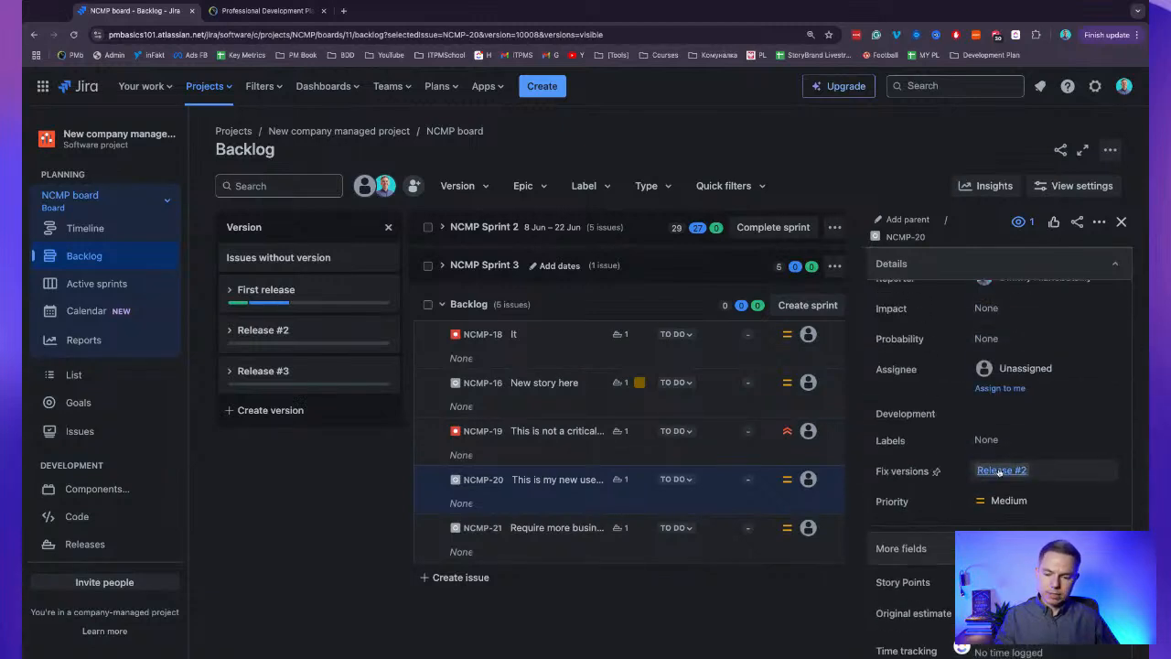
left_click(1000, 470)
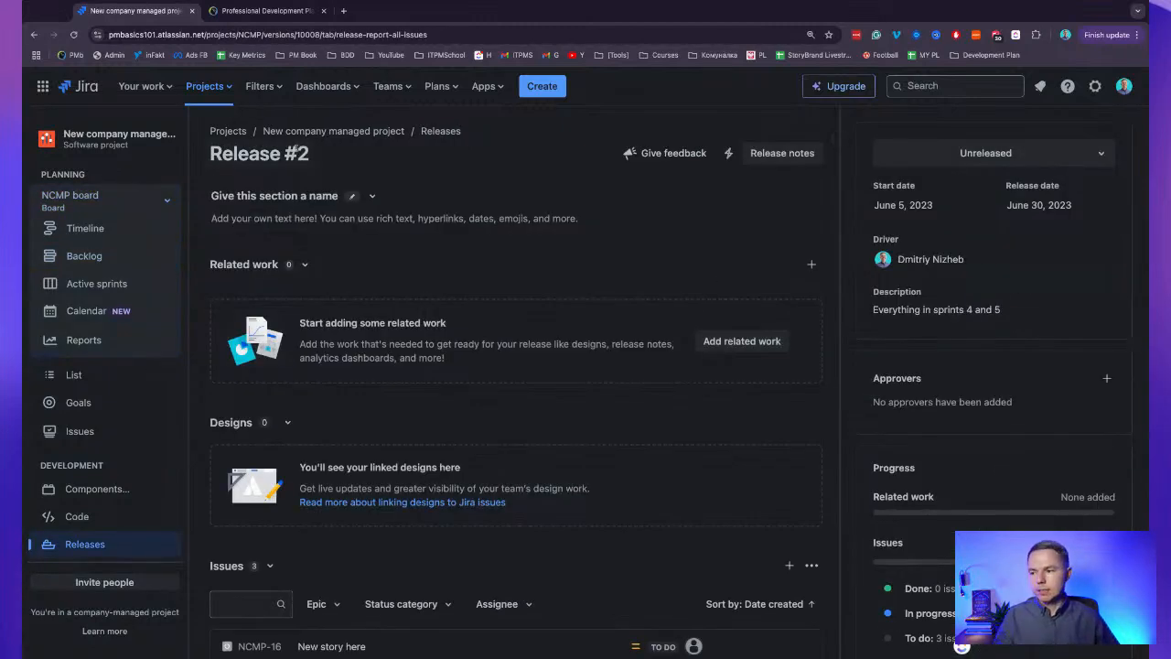
left_click(274, 157)
left_click(389, 181)
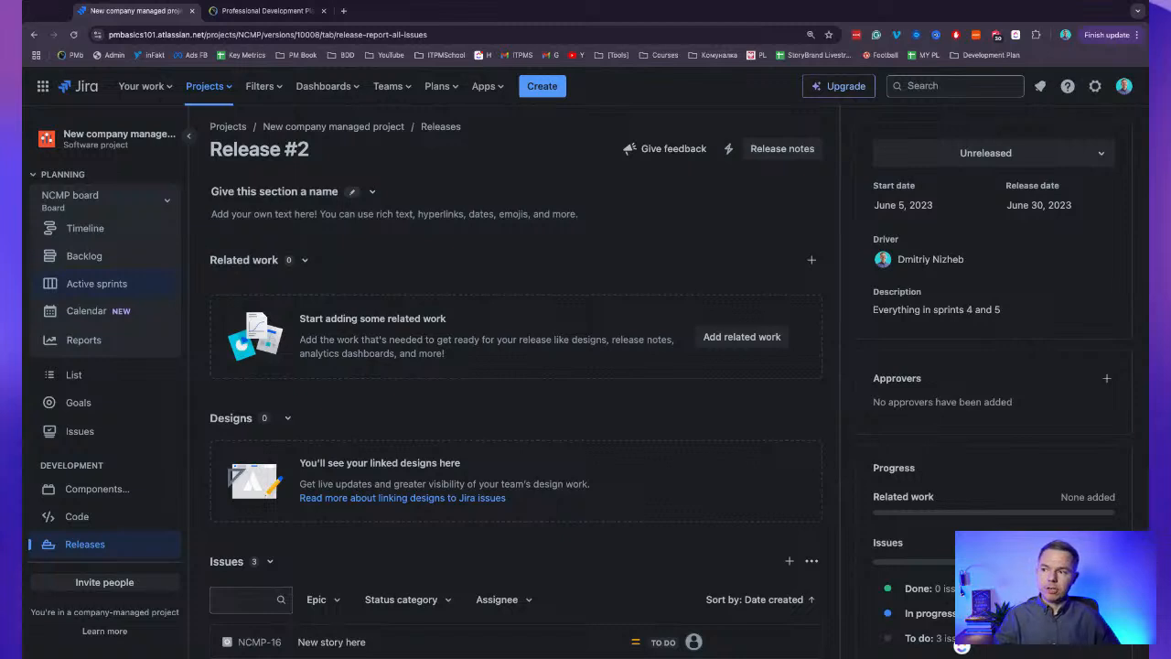
Check the active sprint board, and return to the backlog with its version panel hidden.
left_click(123, 282)
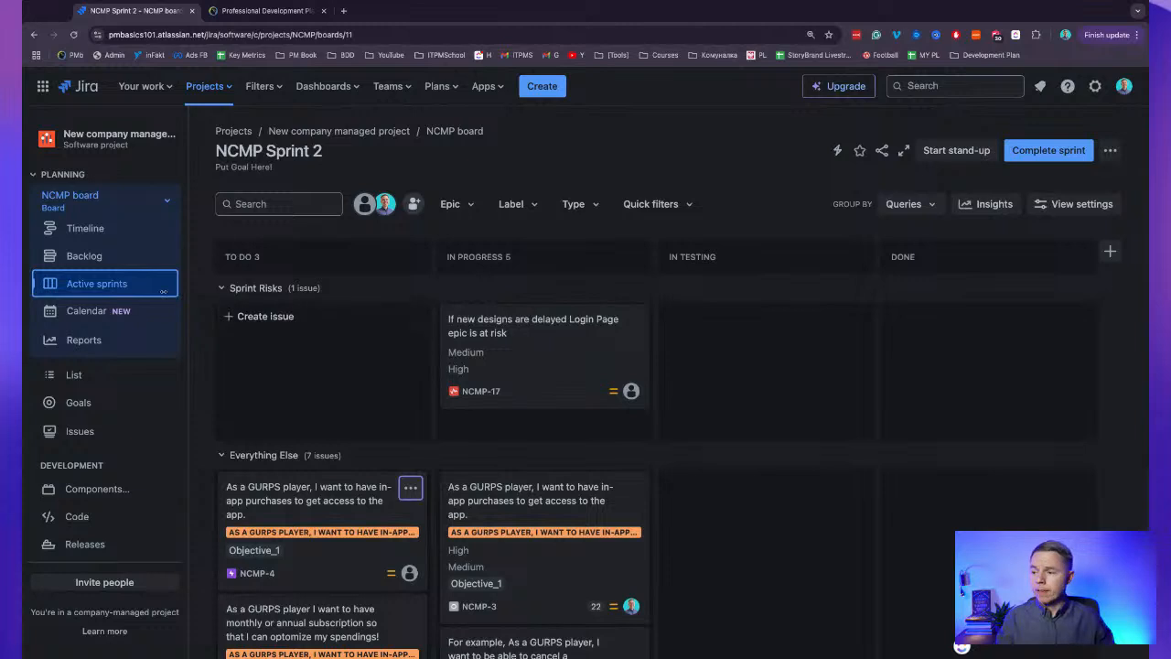
left_click(85, 257)
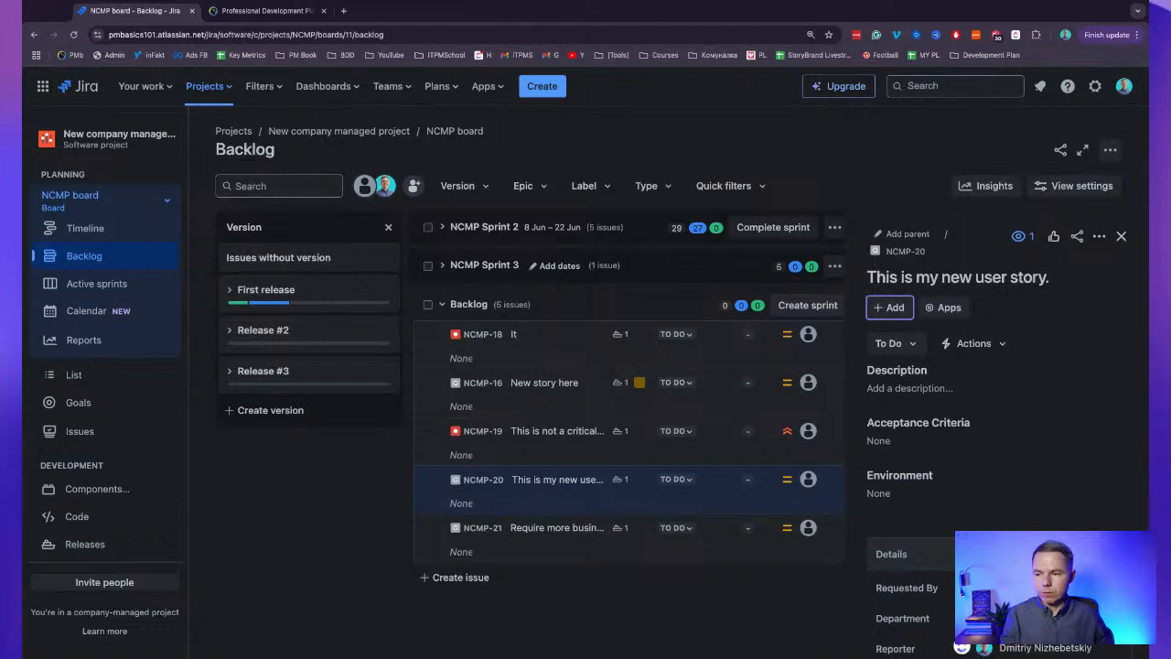
left_click(388, 227)
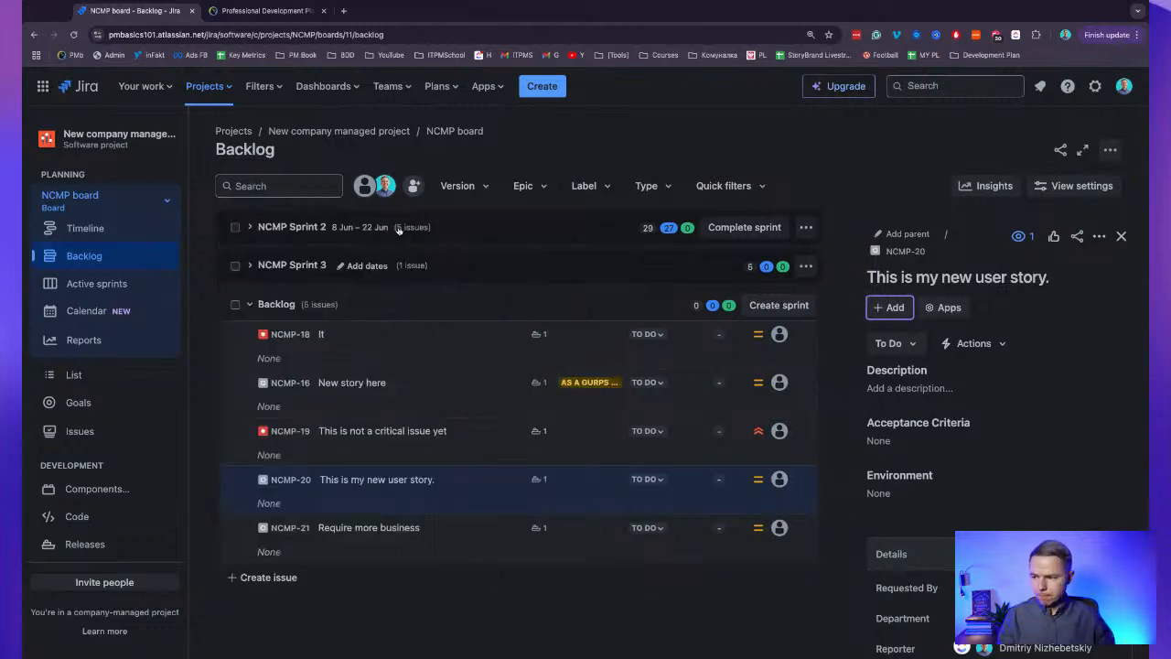
Collapse the Backlog section and show the epic panel.
left_click(255, 304)
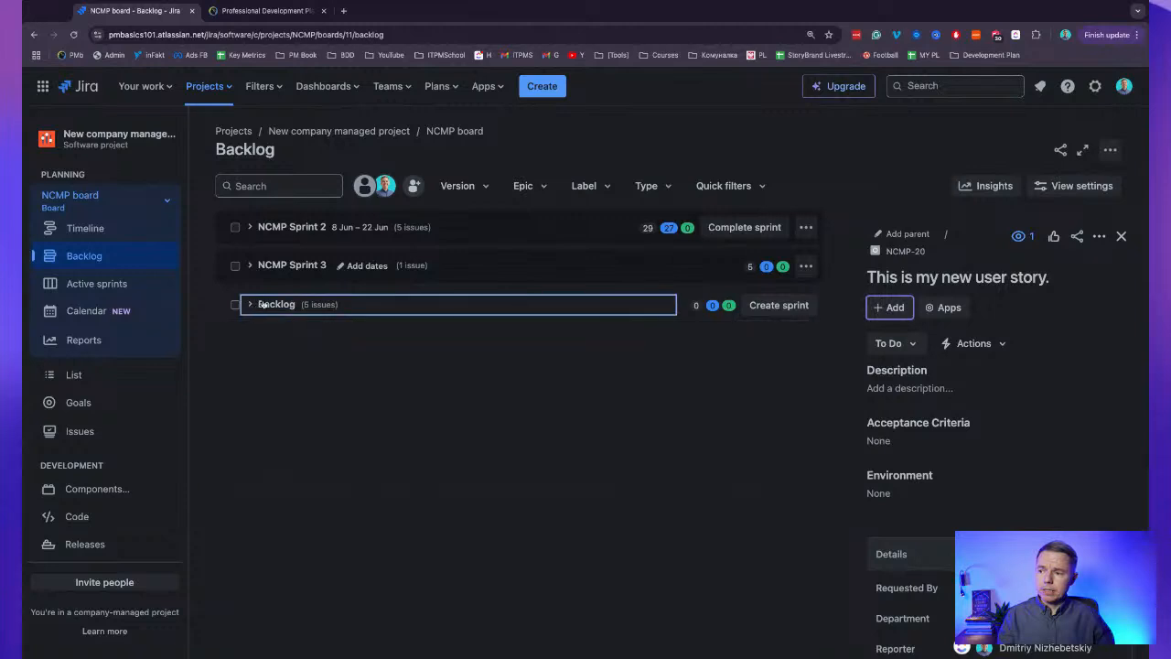
left_click(537, 189)
left_click(531, 311)
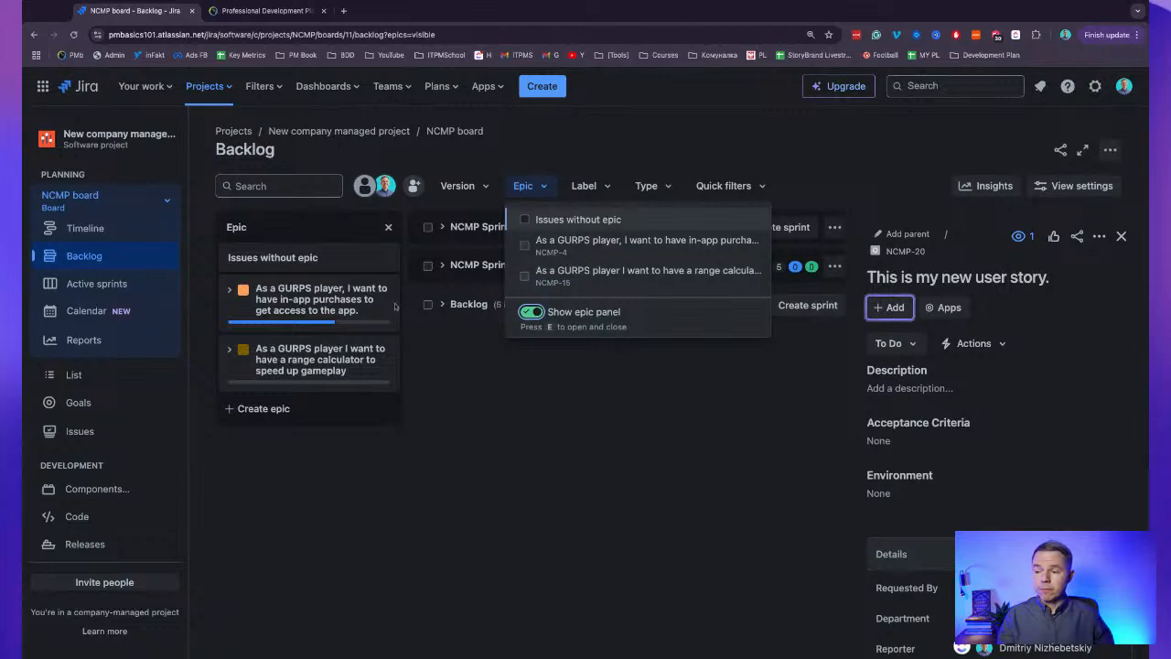
left_click(557, 412)
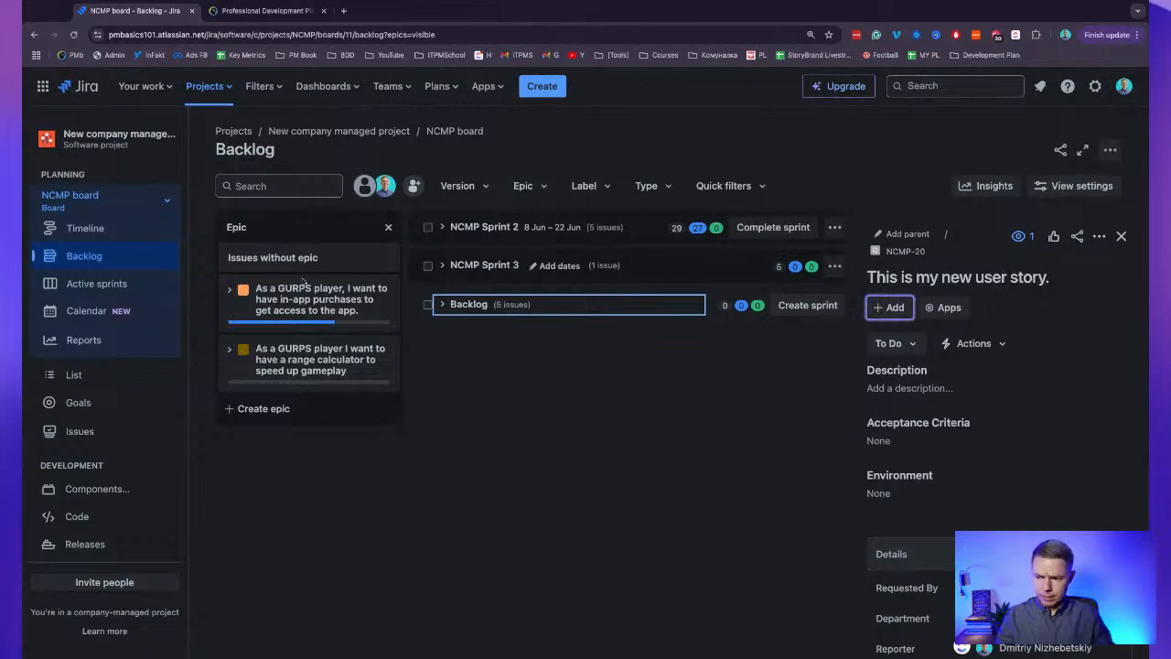
Expand the in-app purchases epic in the epic panel and open its issue NCMP-4.
left_click(230, 291)
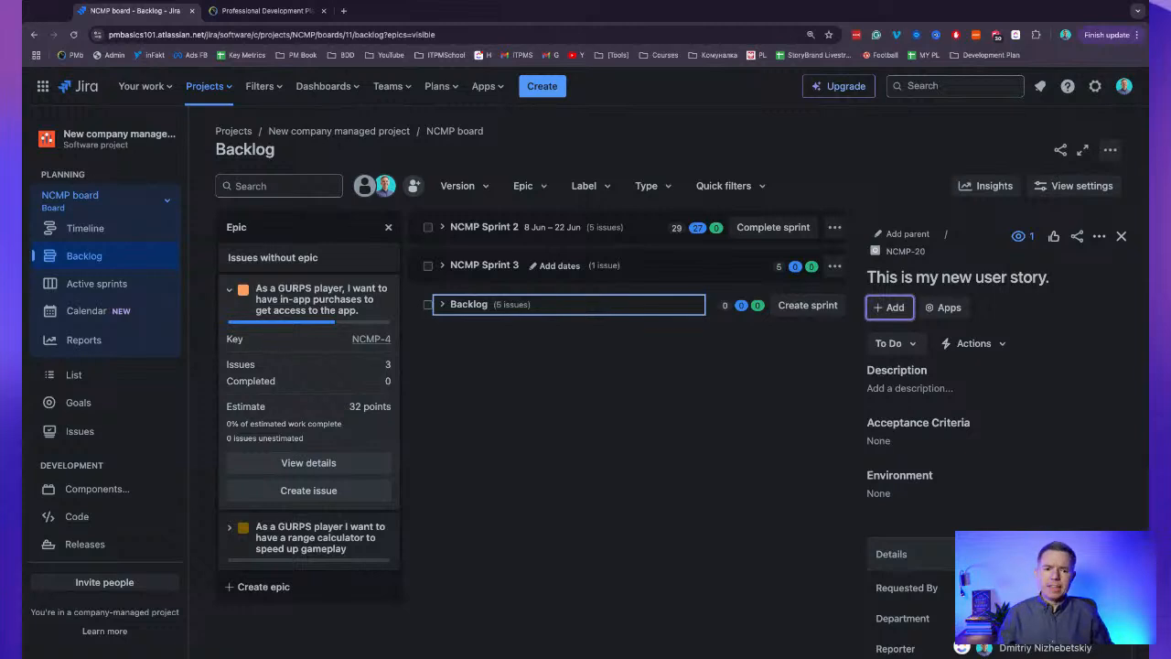
left_click(370, 339)
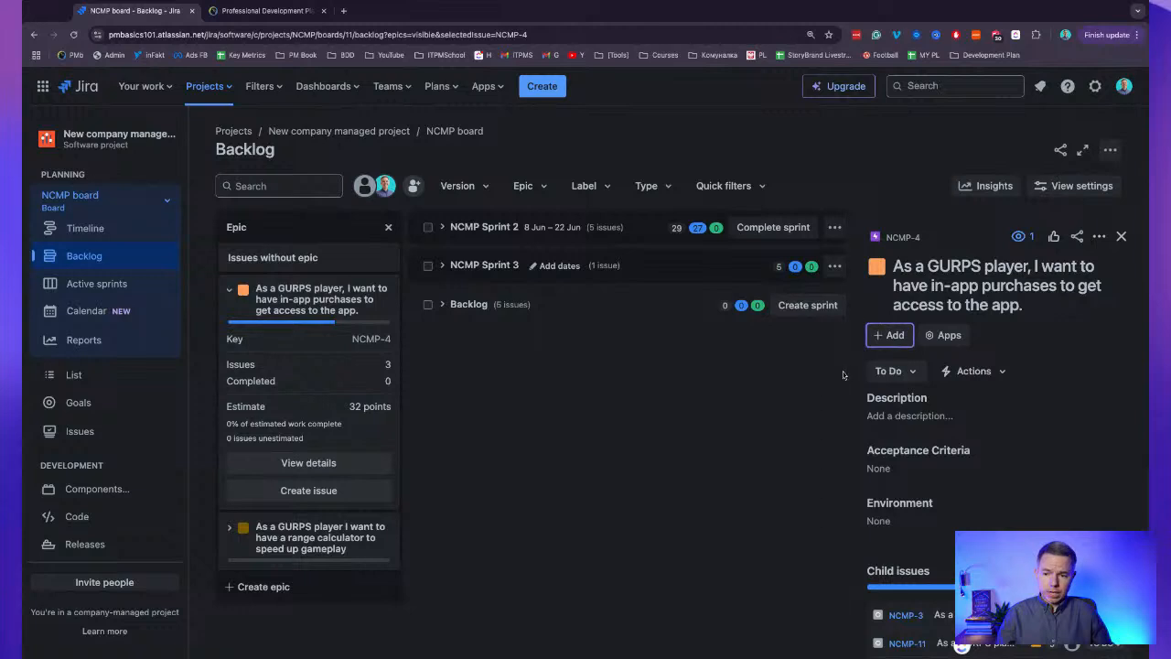
Widen the NCMP-4 issue panel to examine its fields, child issues and linked issues, and collapse its entry in the epic list.
left_click_drag(846, 373, 766, 372)
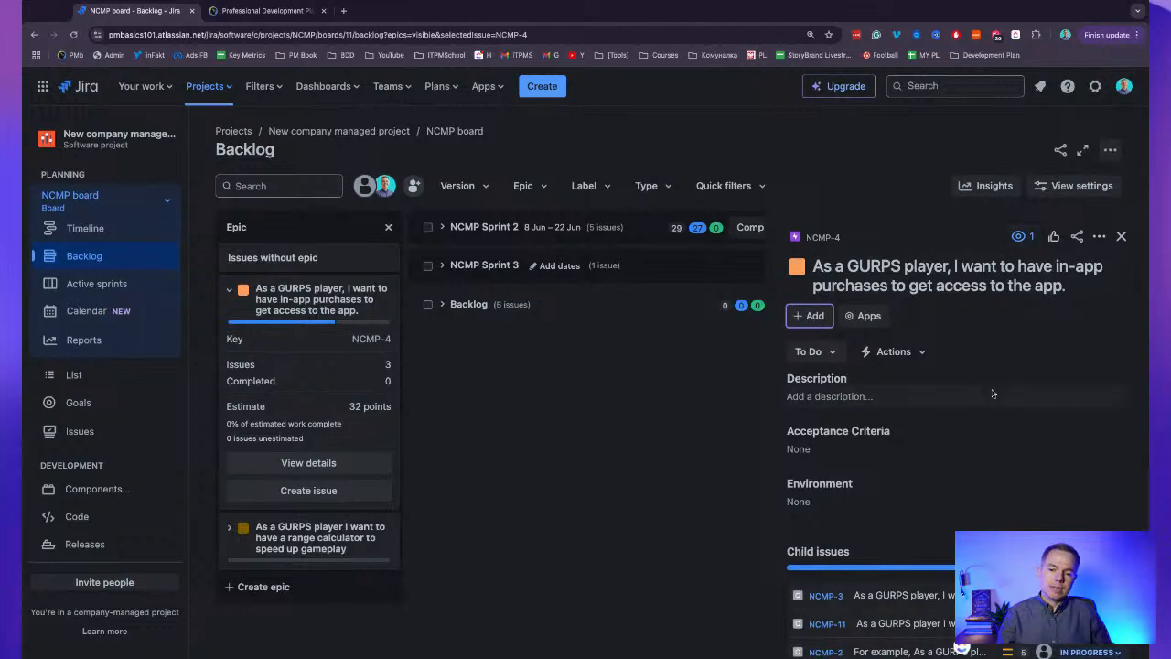
scroll(993, 393, "down", 5)
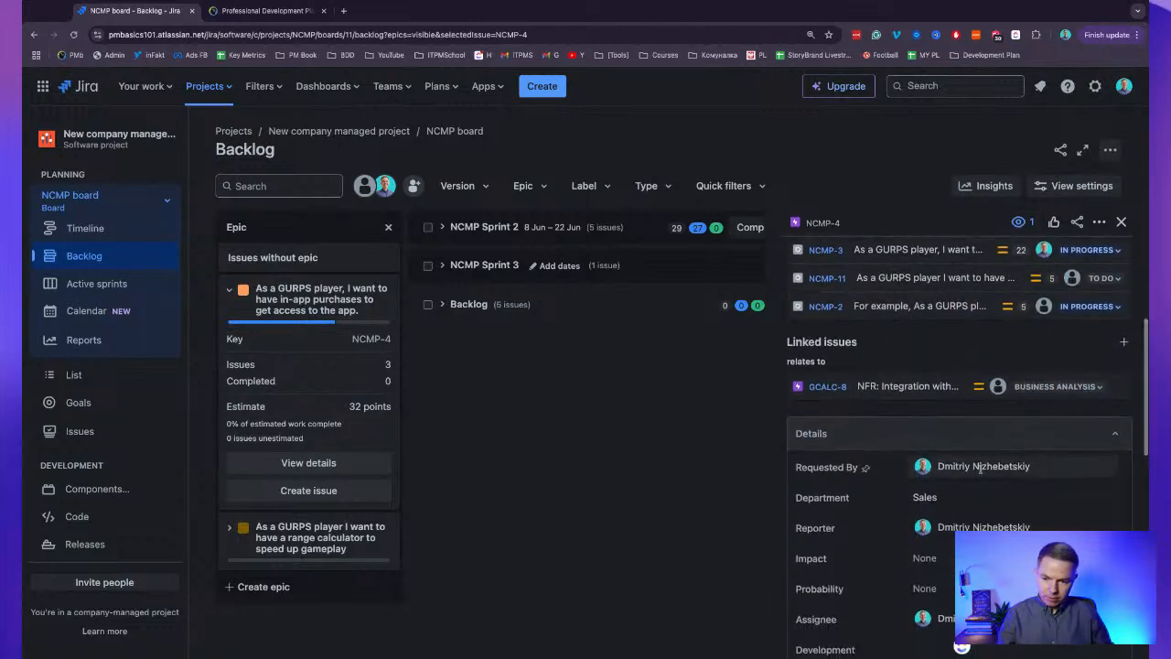
scroll(980, 466, "down", 6)
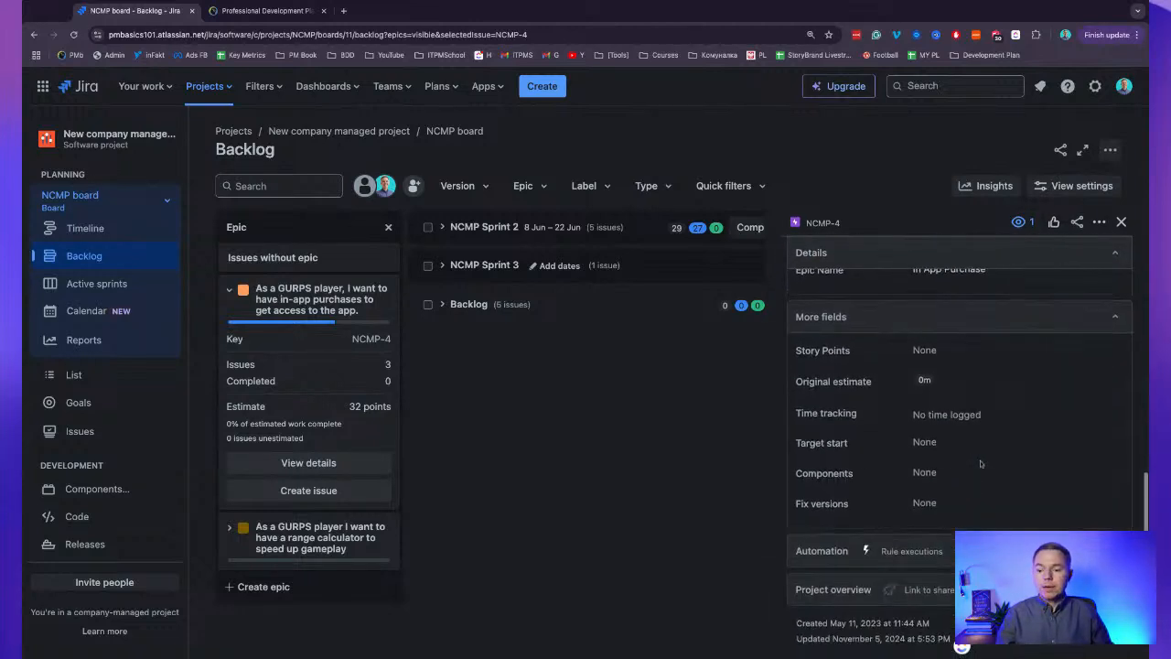
scroll(980, 460, "up", 8)
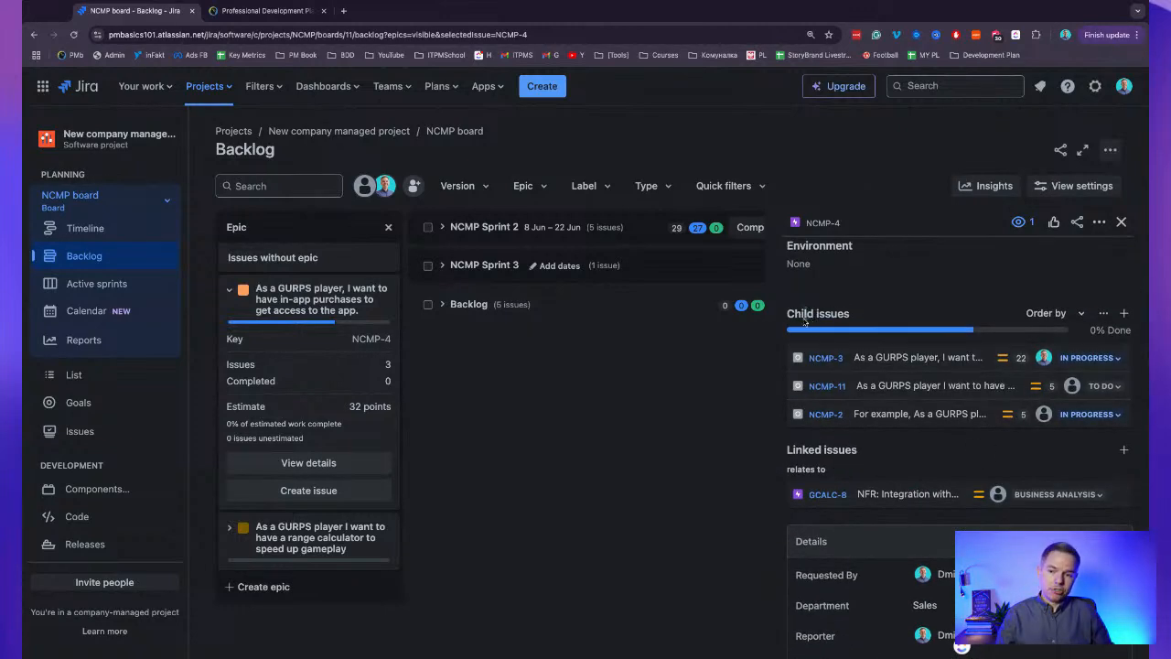
left_click_drag(805, 320, 849, 320)
scroll(871, 321, "up", 1)
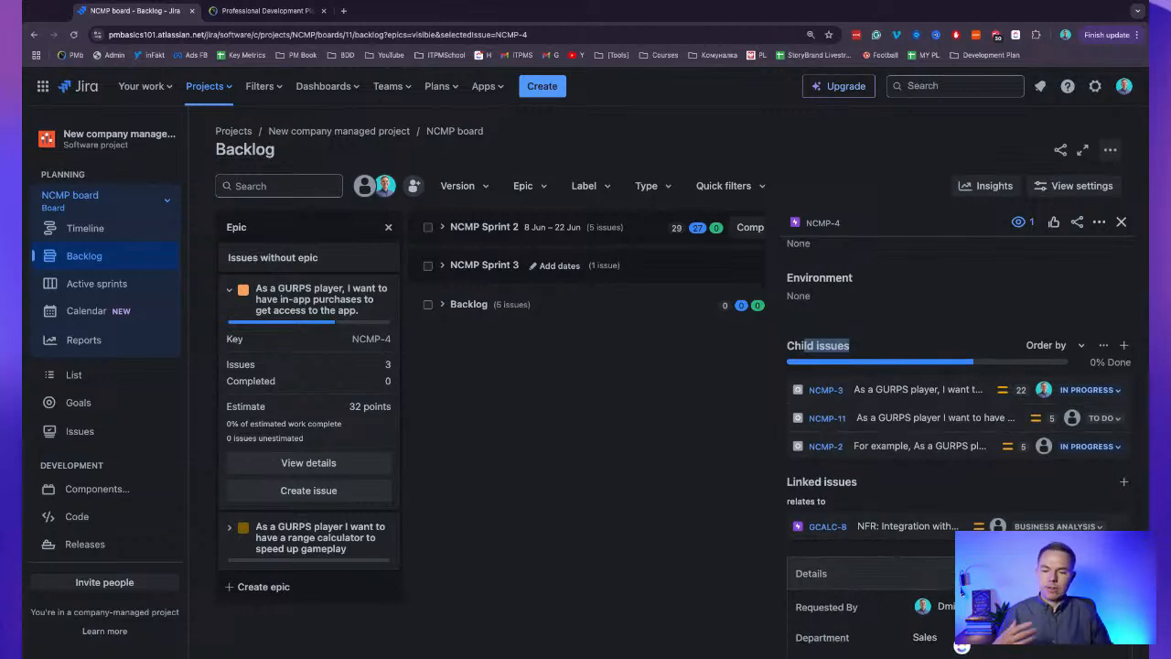
left_click(885, 345)
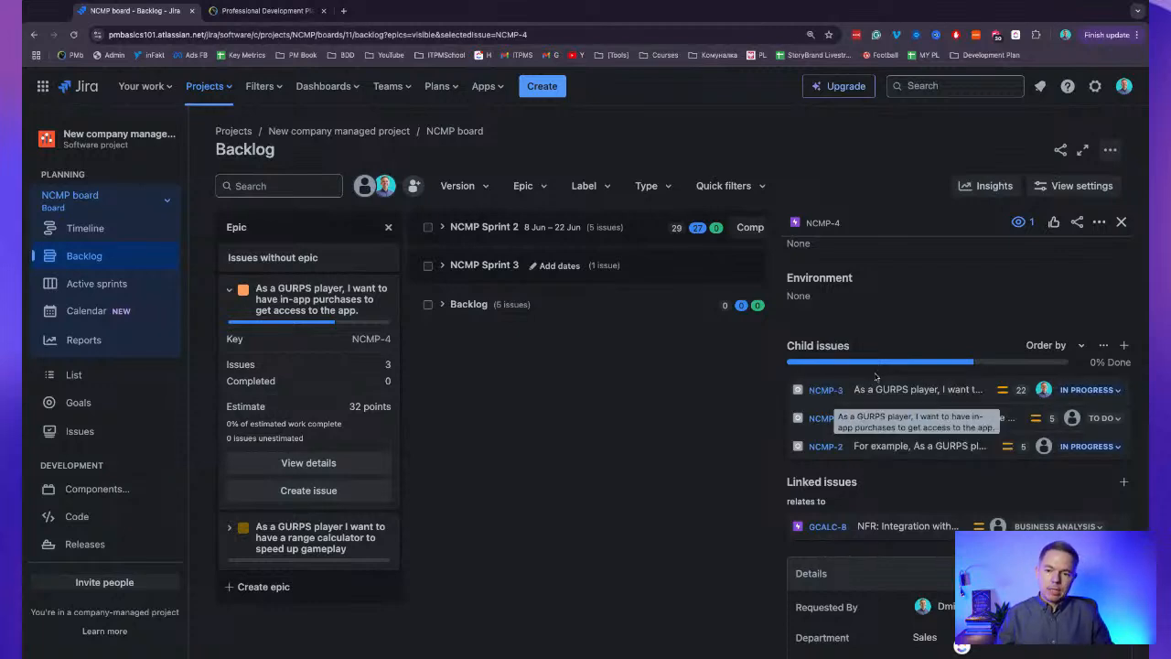
scroll(899, 416, "up", 2)
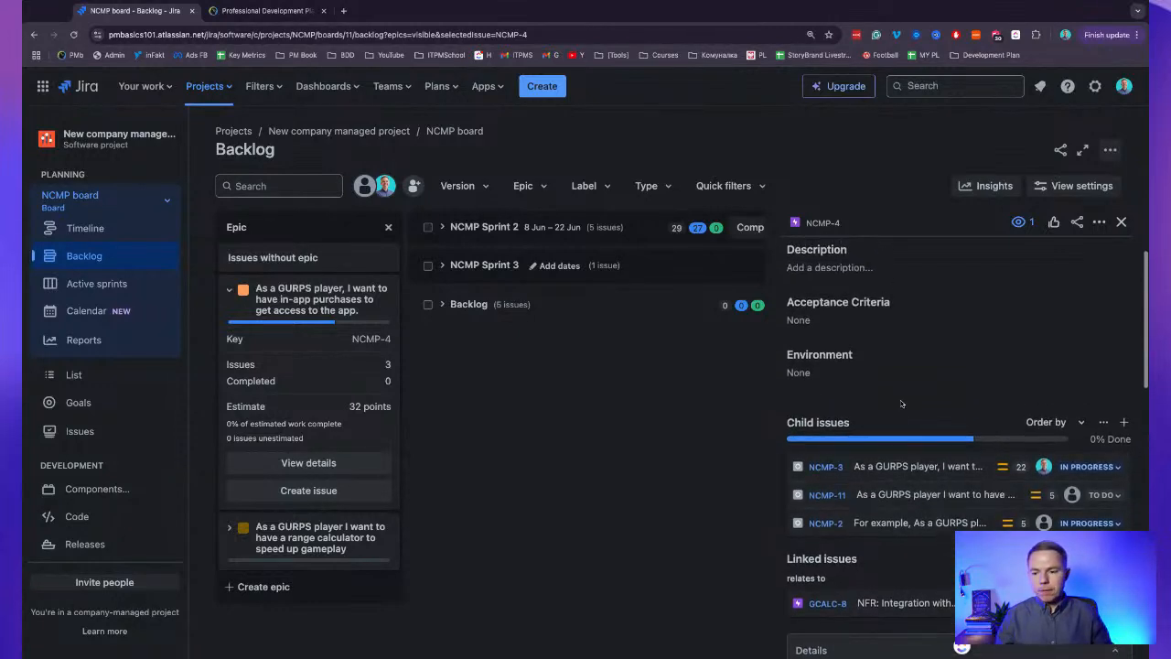
scroll(901, 401, "up", 3)
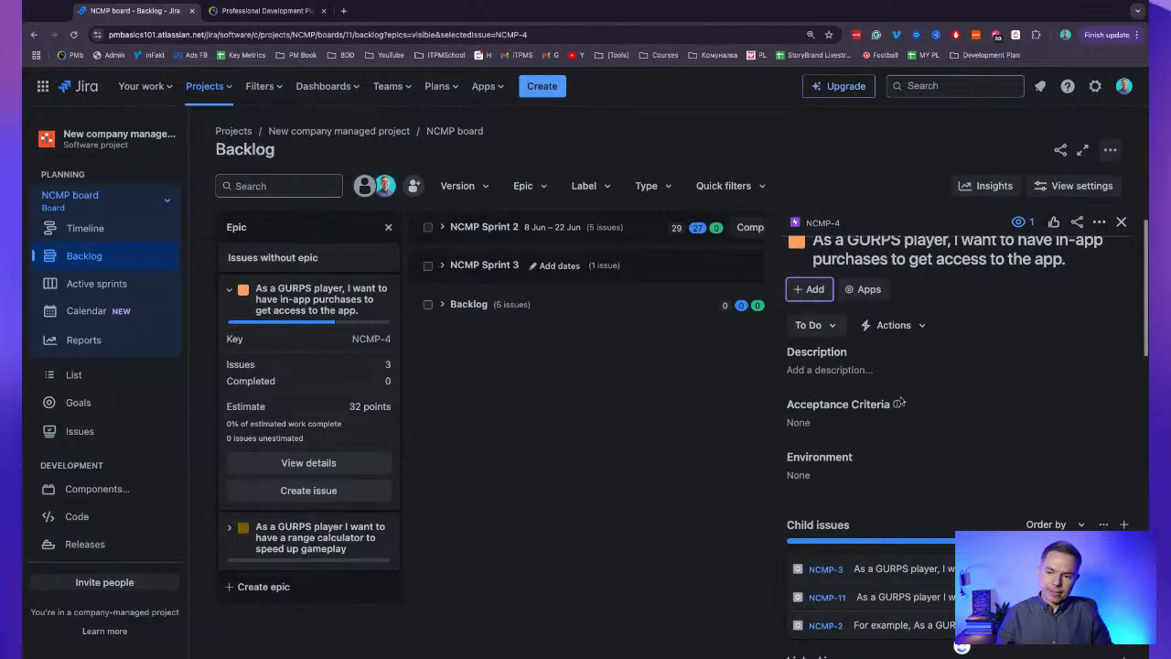
scroll(892, 397, "down", 3)
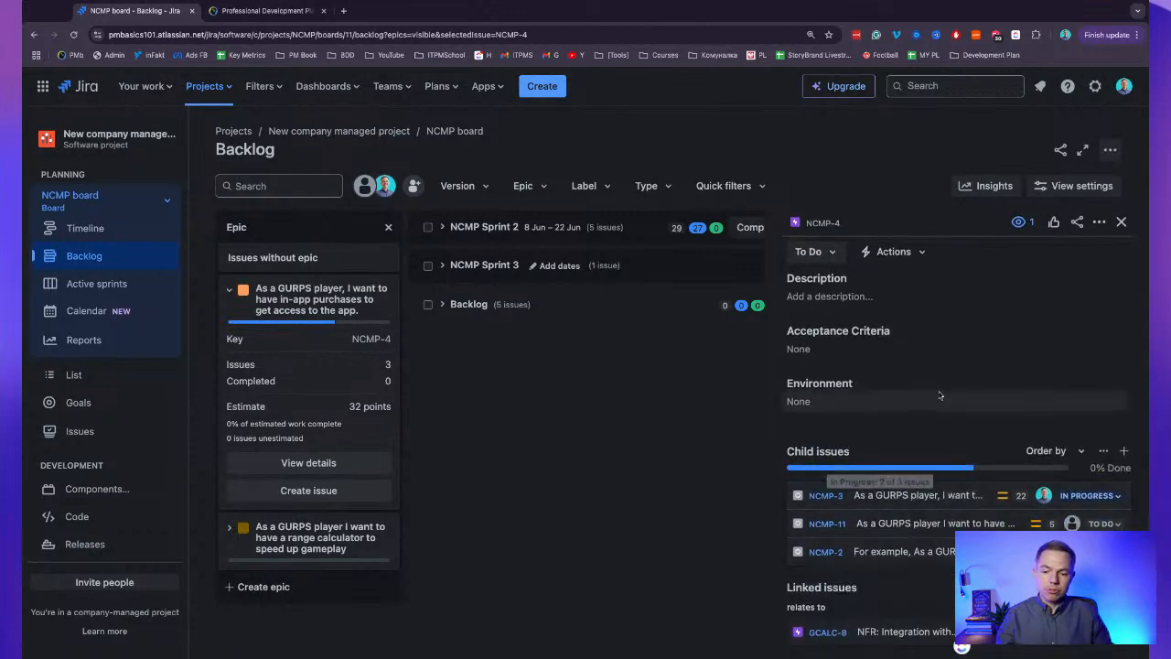
scroll(943, 440, "down", 2)
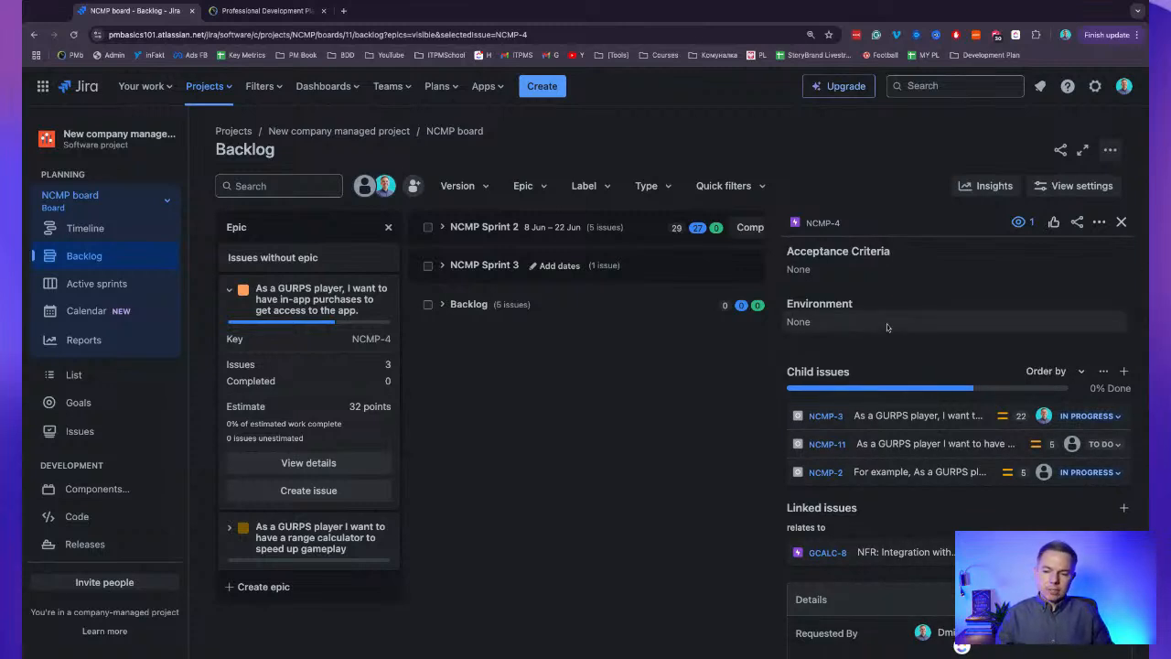
left_click(230, 291)
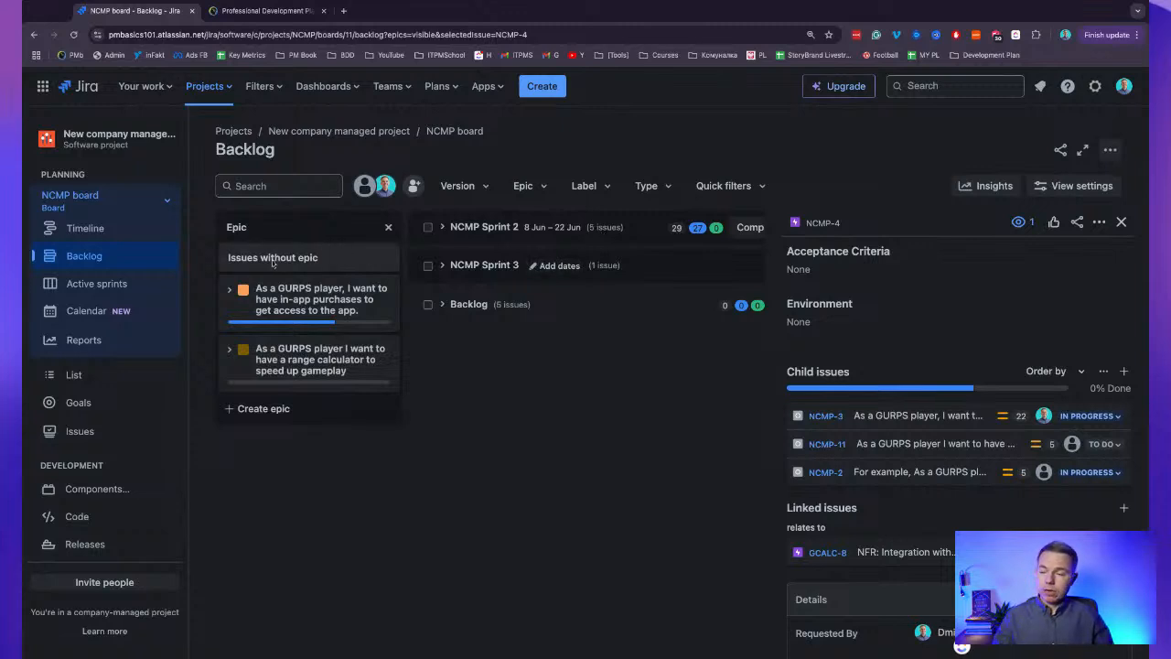
Check the sprints and releases on the project timeline, and view the active sprint board.
left_click(128, 231)
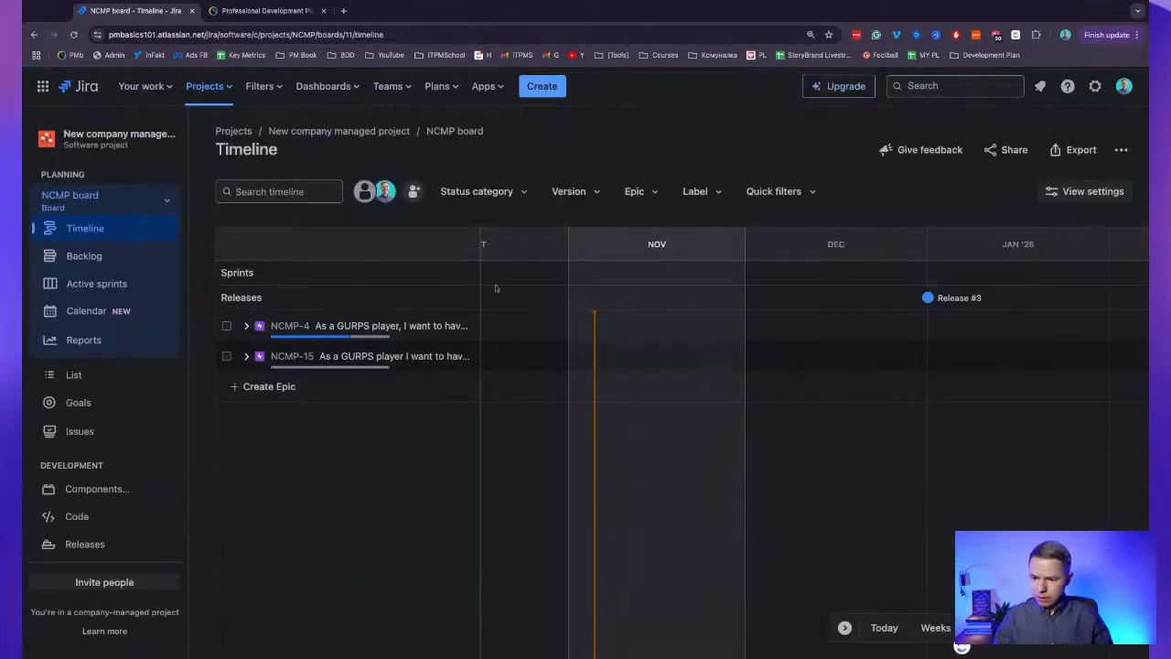
mouse_move(929, 302)
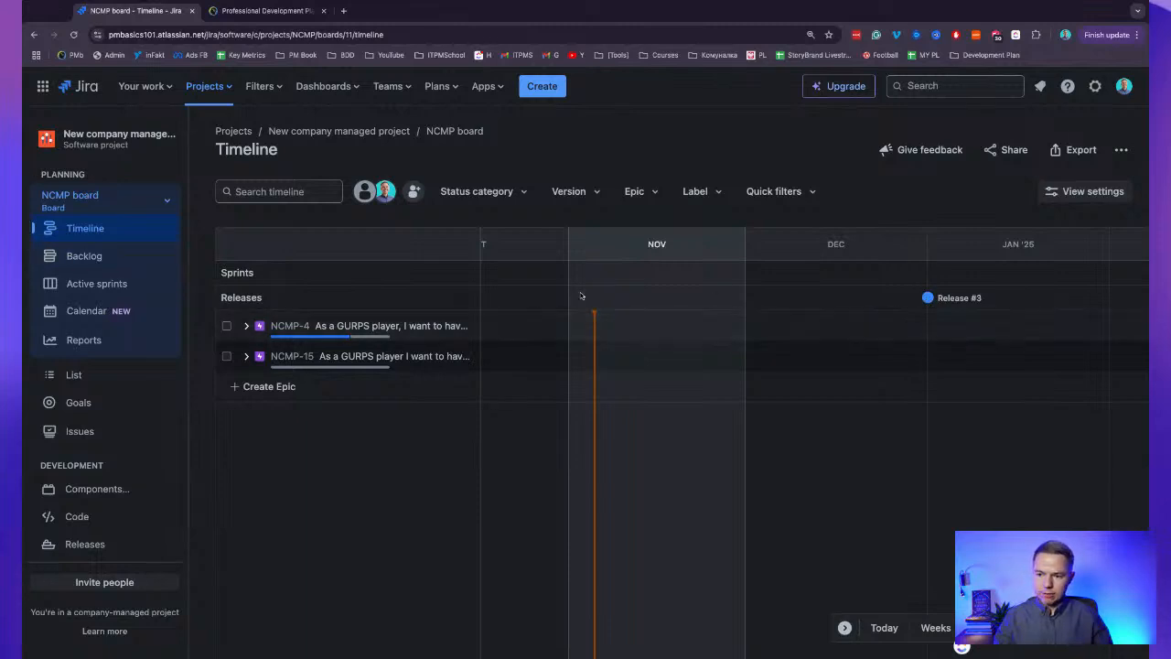
left_click(95, 287)
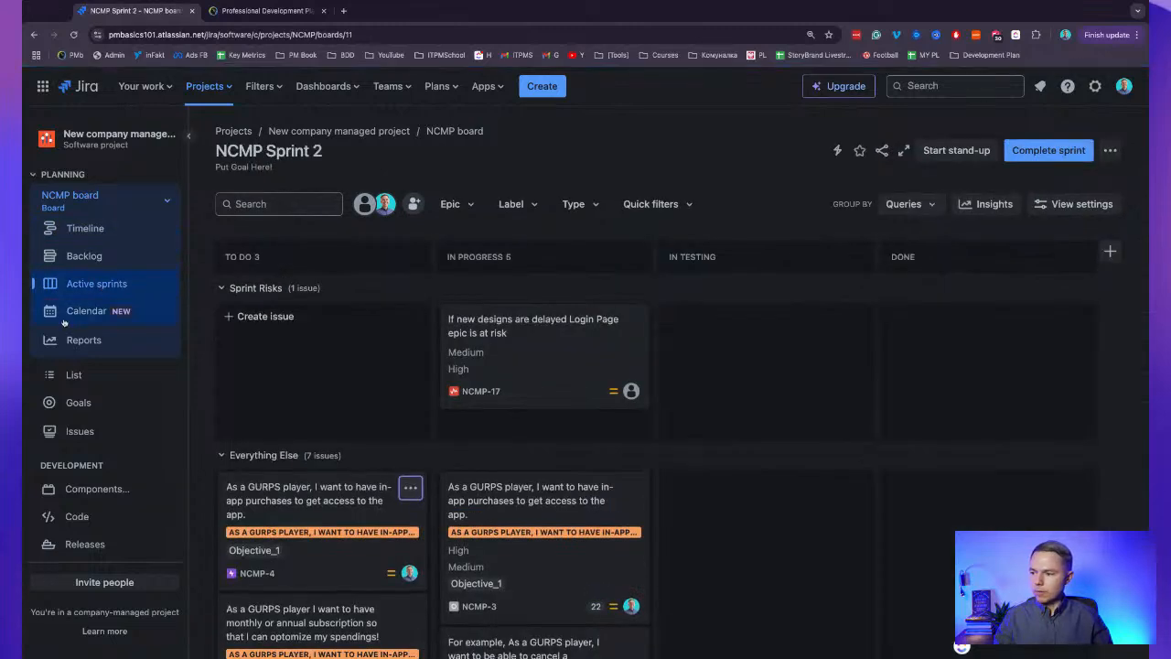
In the backlog, give NCMP Sprint 3 a duration of 2 weeks with a start date of 11/5/2024.
left_click(80, 259)
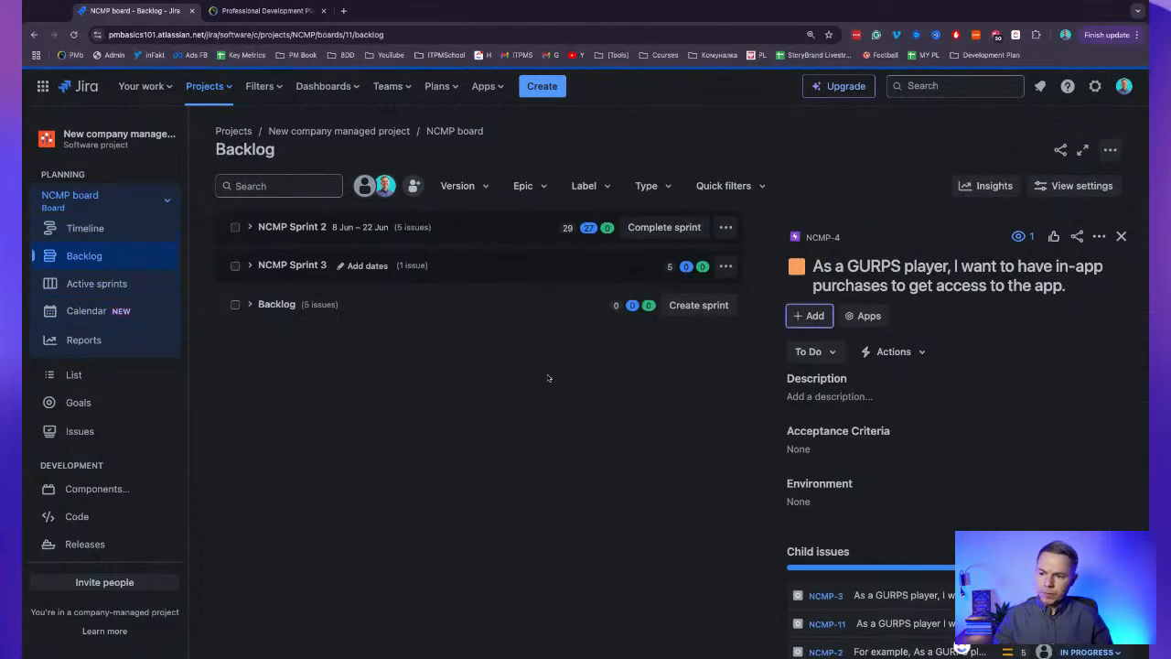
left_click(369, 268)
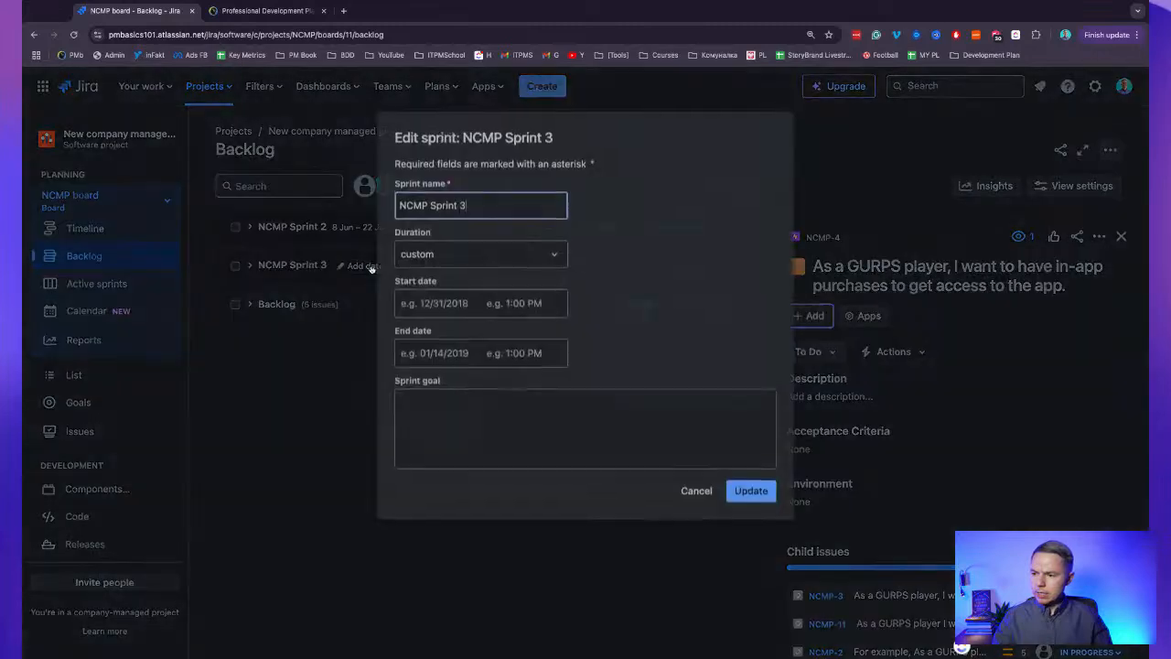
left_click(479, 255)
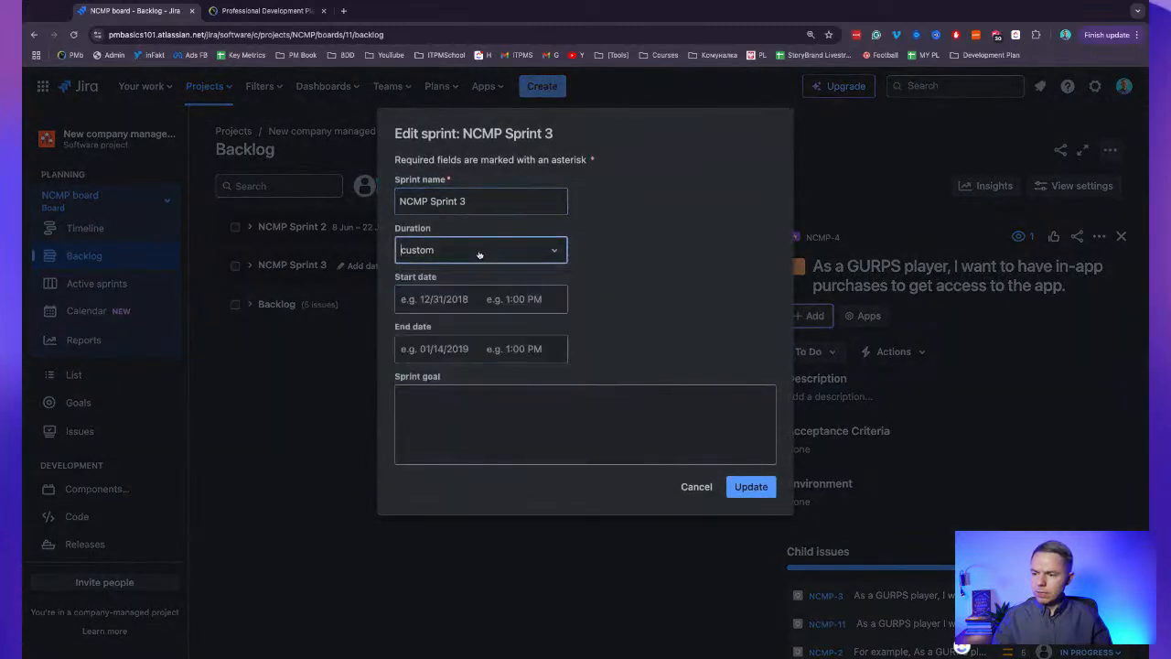
left_click(464, 306)
left_click(439, 299)
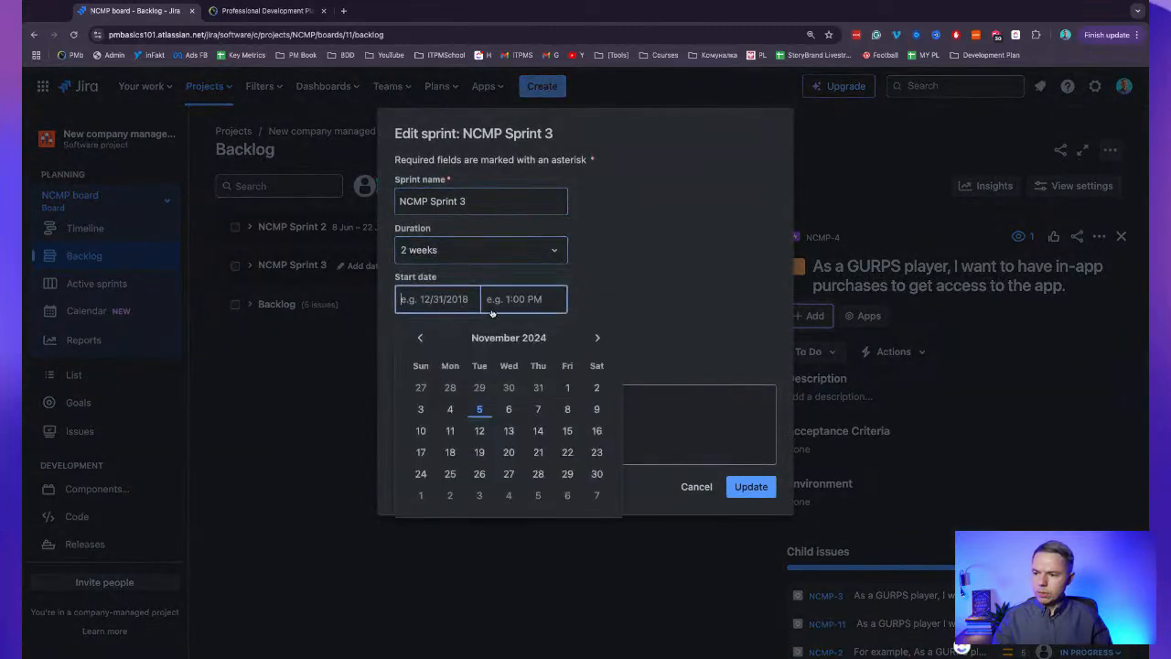
left_click(479, 409)
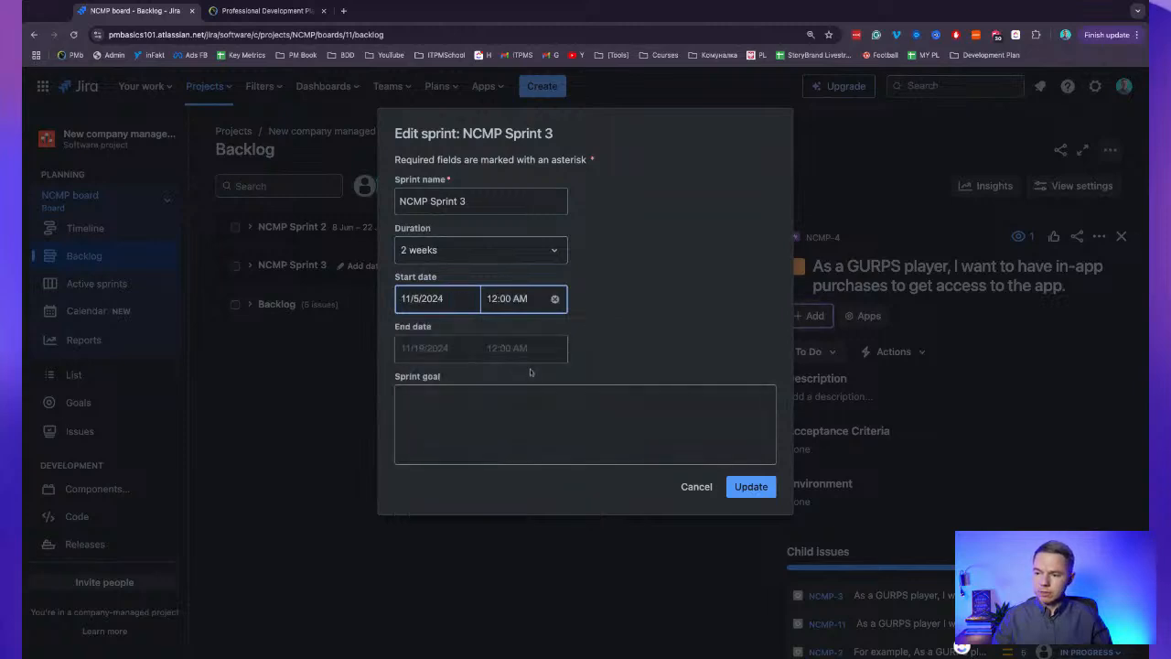
left_click(751, 487)
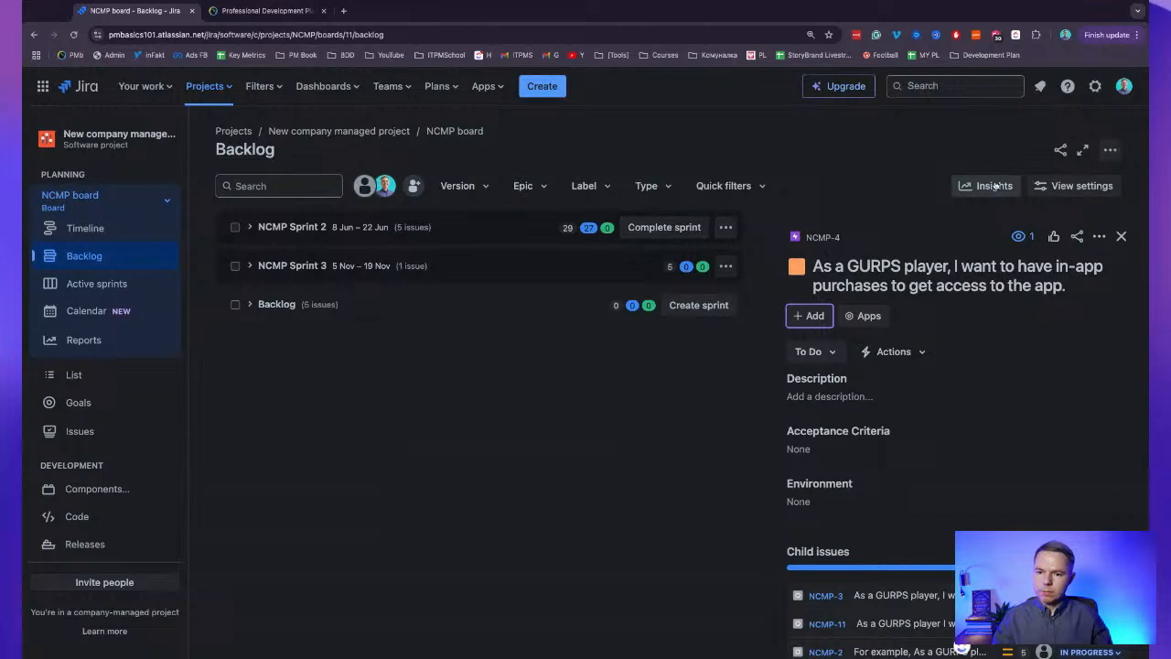
Create another sprint from the Backlog section and set its duration to 2 weeks, starting on November 19, 2024.
left_click(699, 306)
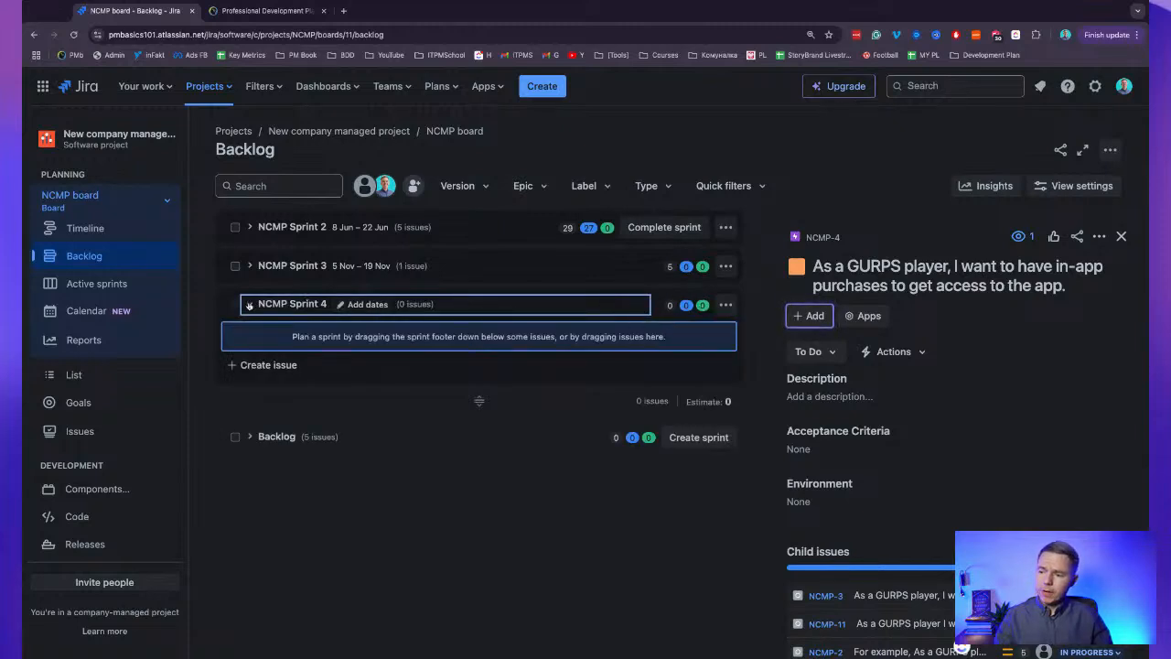
left_click(345, 306)
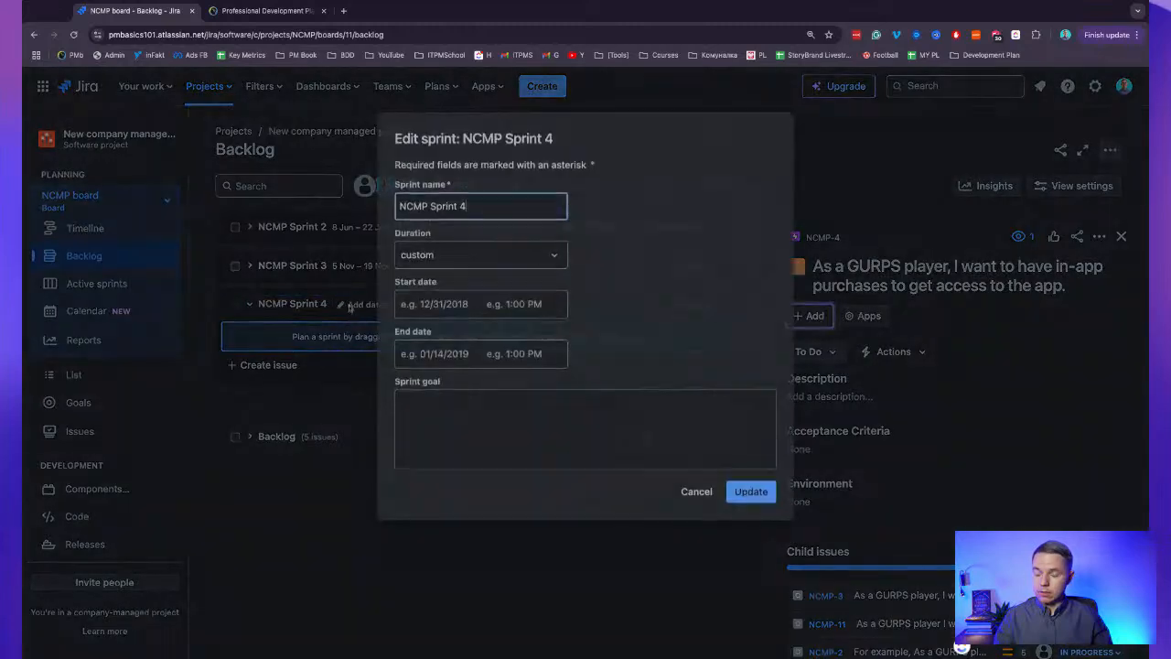
left_click(455, 250)
left_click(444, 309)
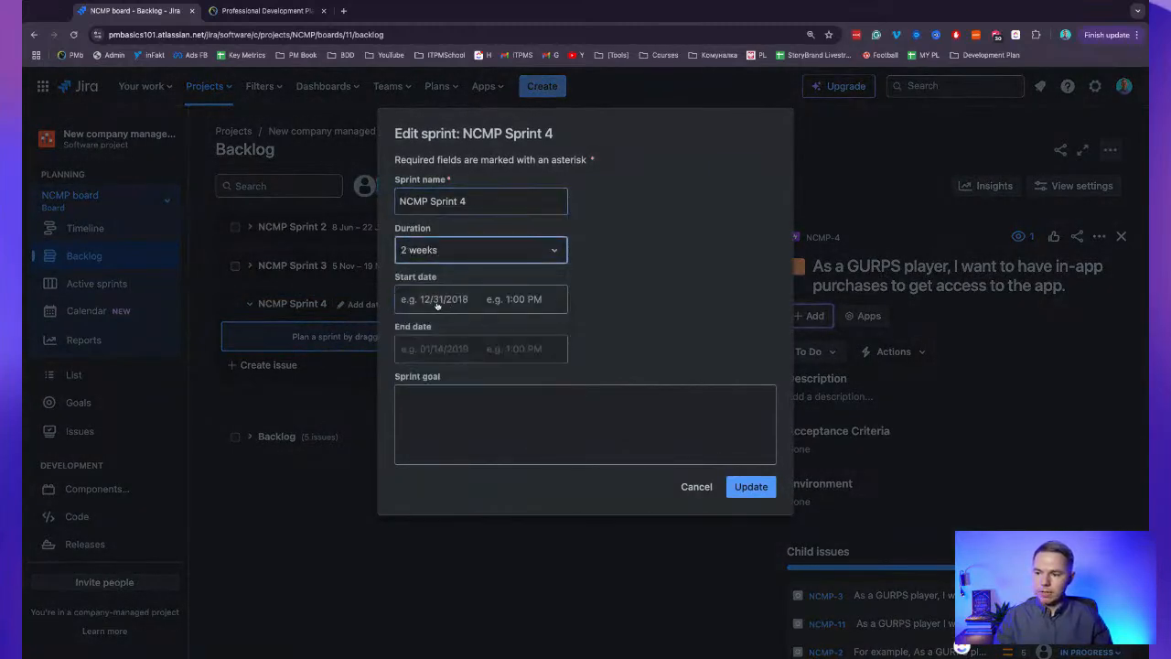
left_click(437, 306)
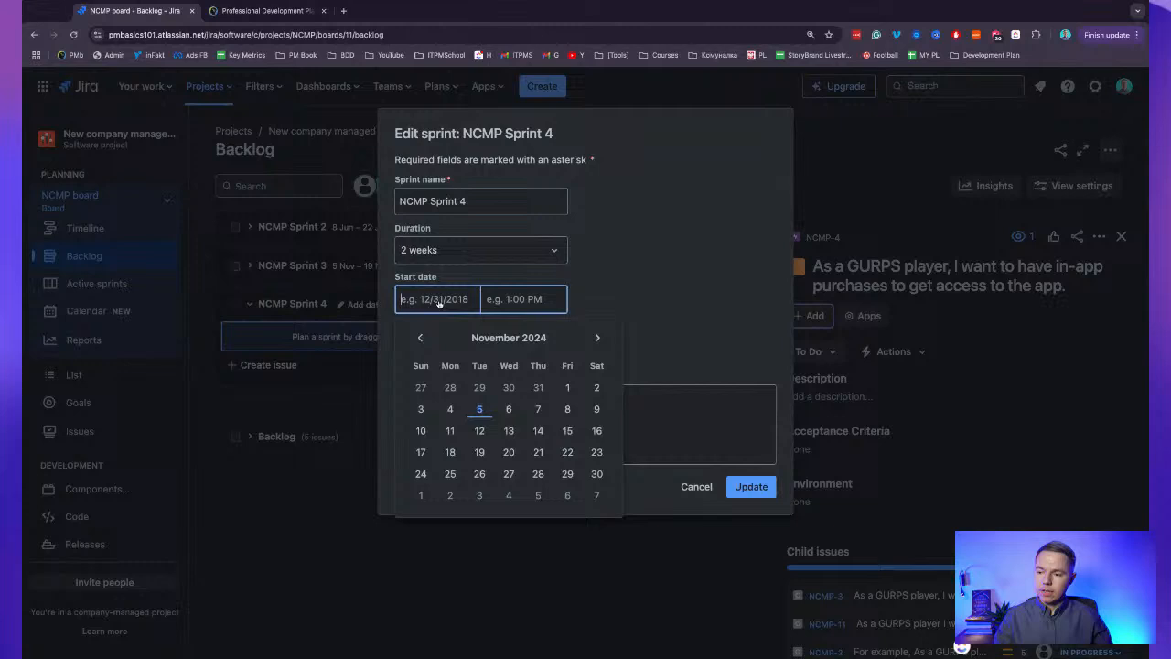
left_click(480, 452)
left_click(750, 486)
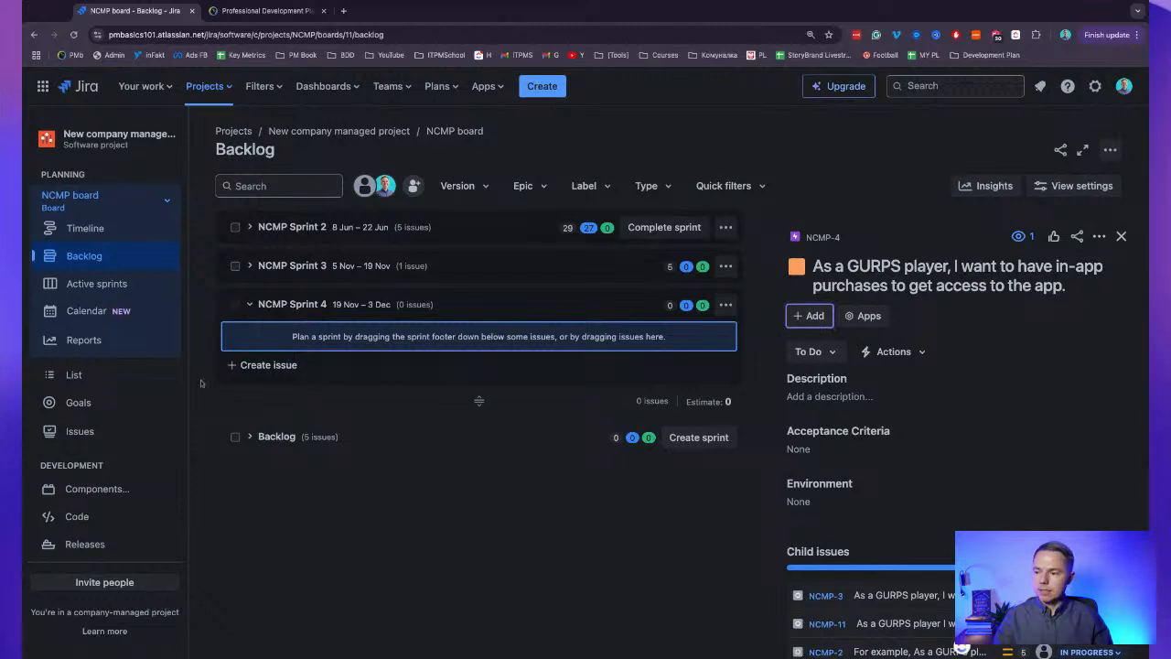
On the timeline, schedule epic NCMP-15 from November 5 into early December, and place its stories NCMP-13 and NCMP-16 in NCMP Sprint 3.
left_click(110, 231)
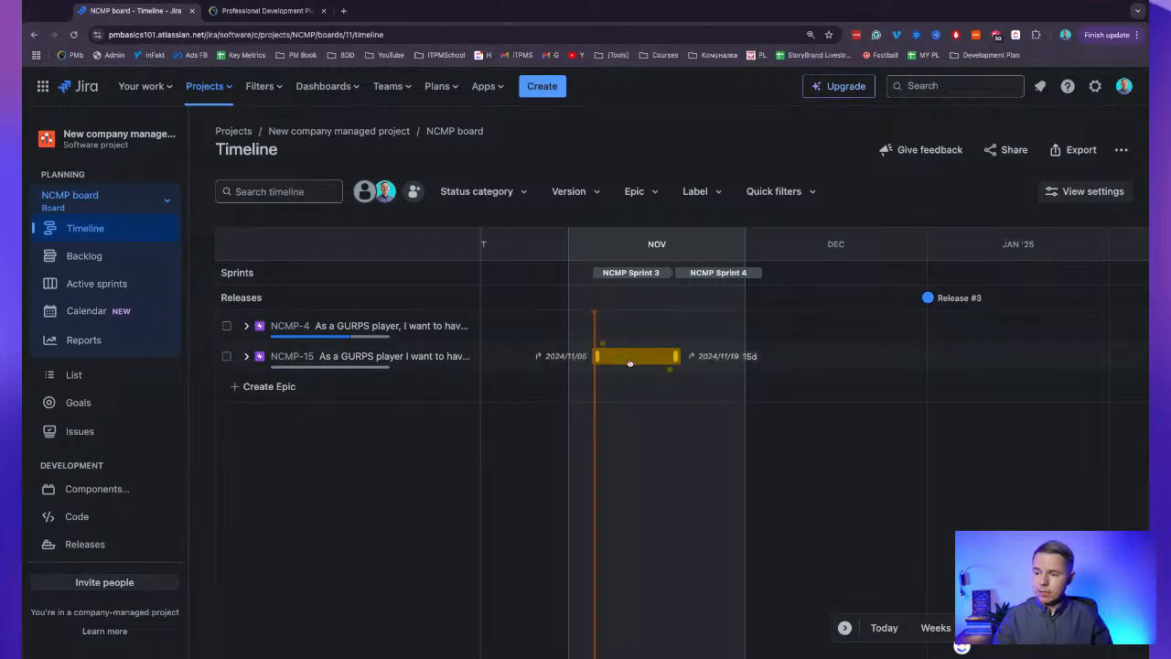
left_click_drag(678, 356, 772, 356)
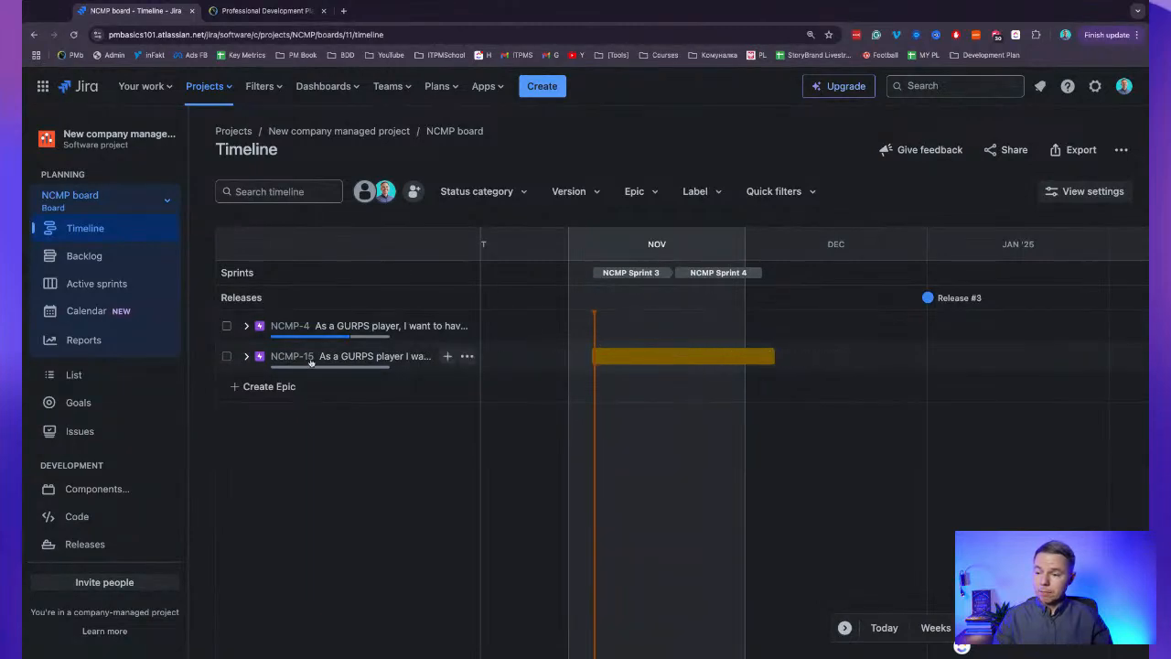
left_click(246, 356)
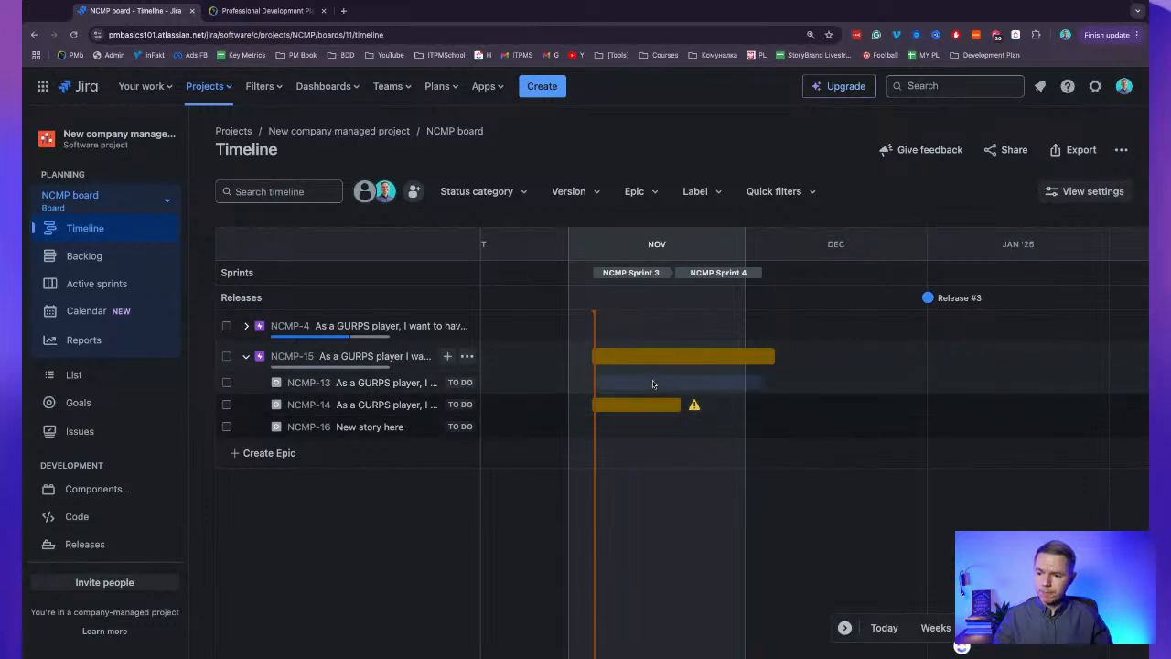
left_click(663, 384)
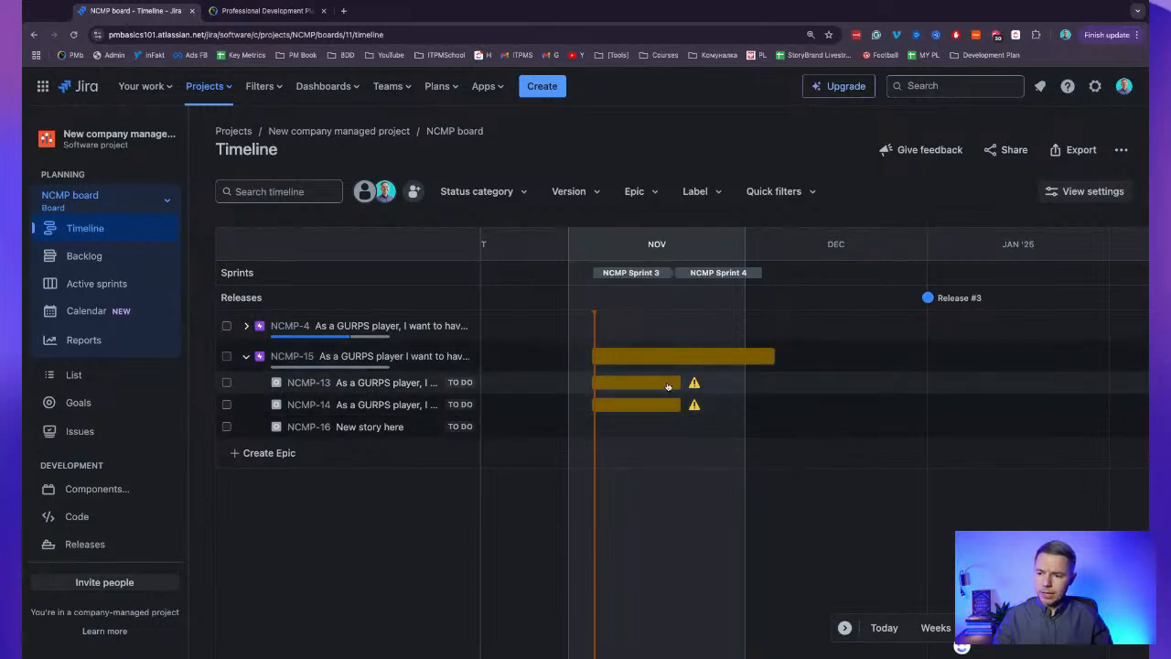
left_click(631, 428)
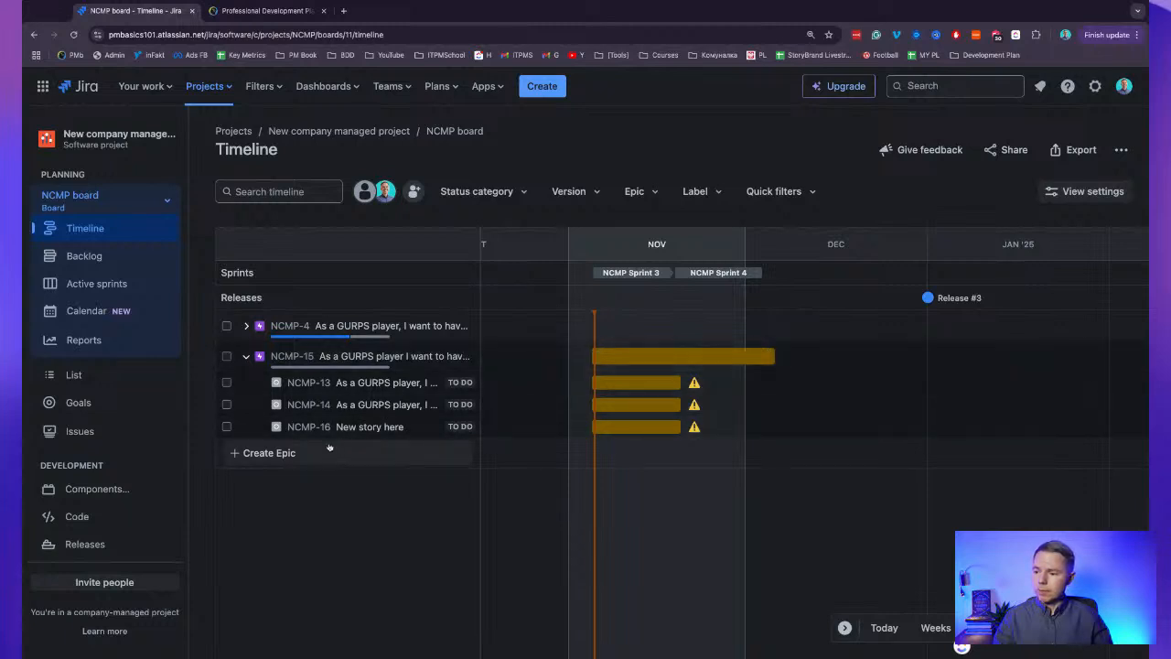
Add a child issue titled "New user story" to epic NCMP-15 and schedule it in NCMP Sprint 4.
left_click(449, 357)
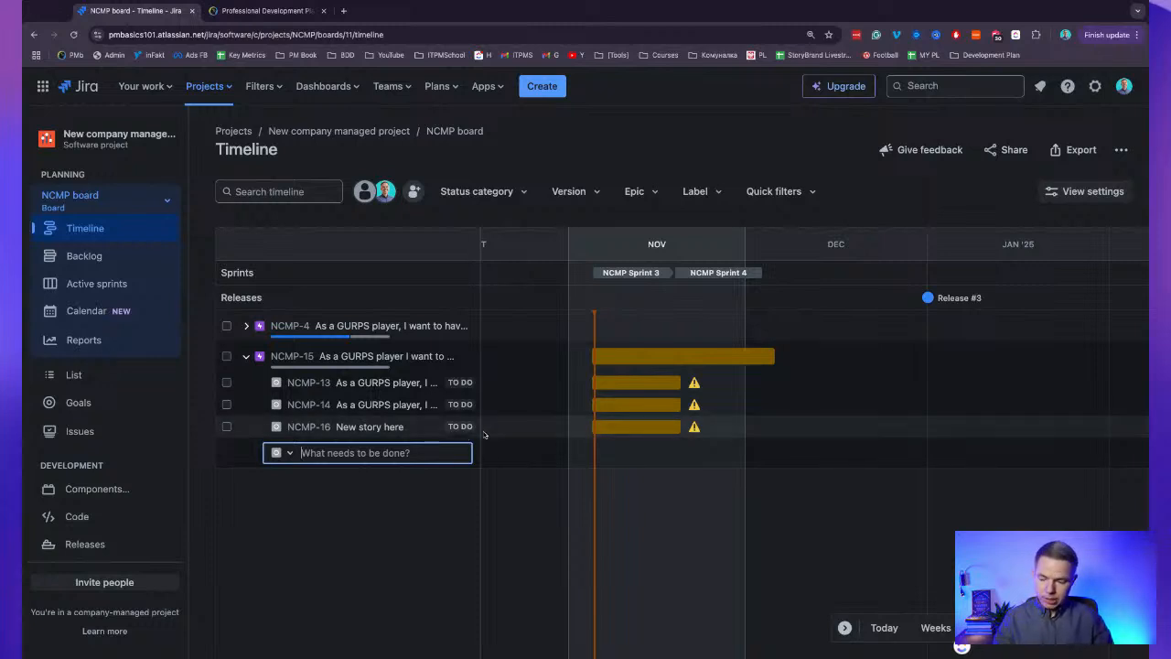
type("New ")
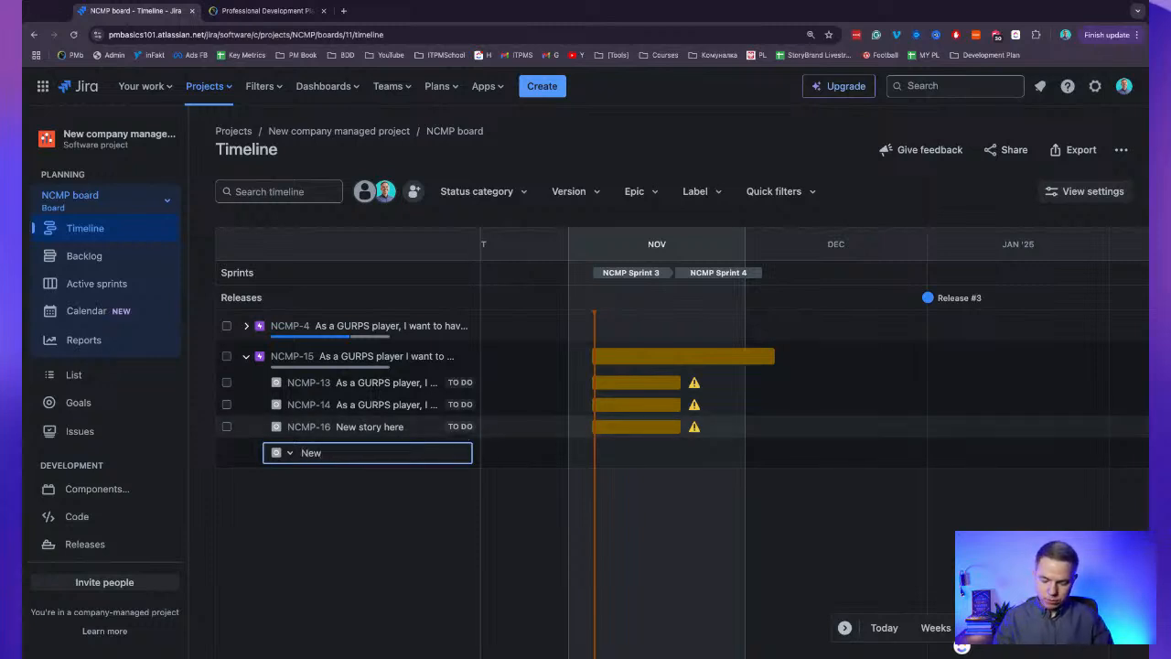
type("us")
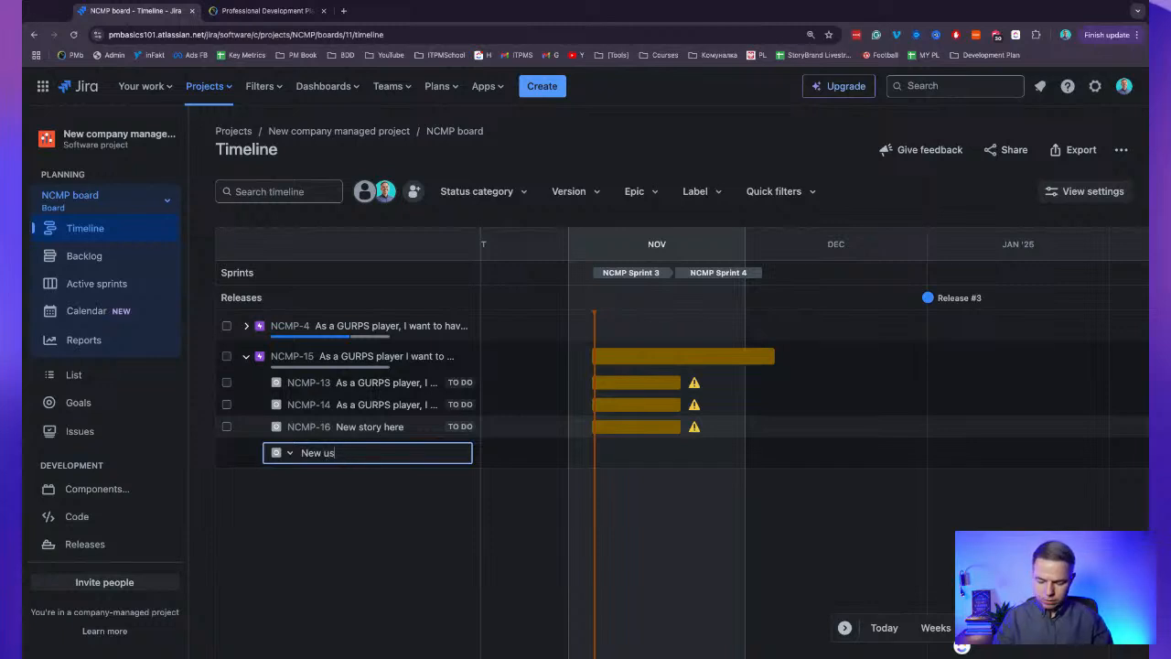
type("ter story")
key("Return")
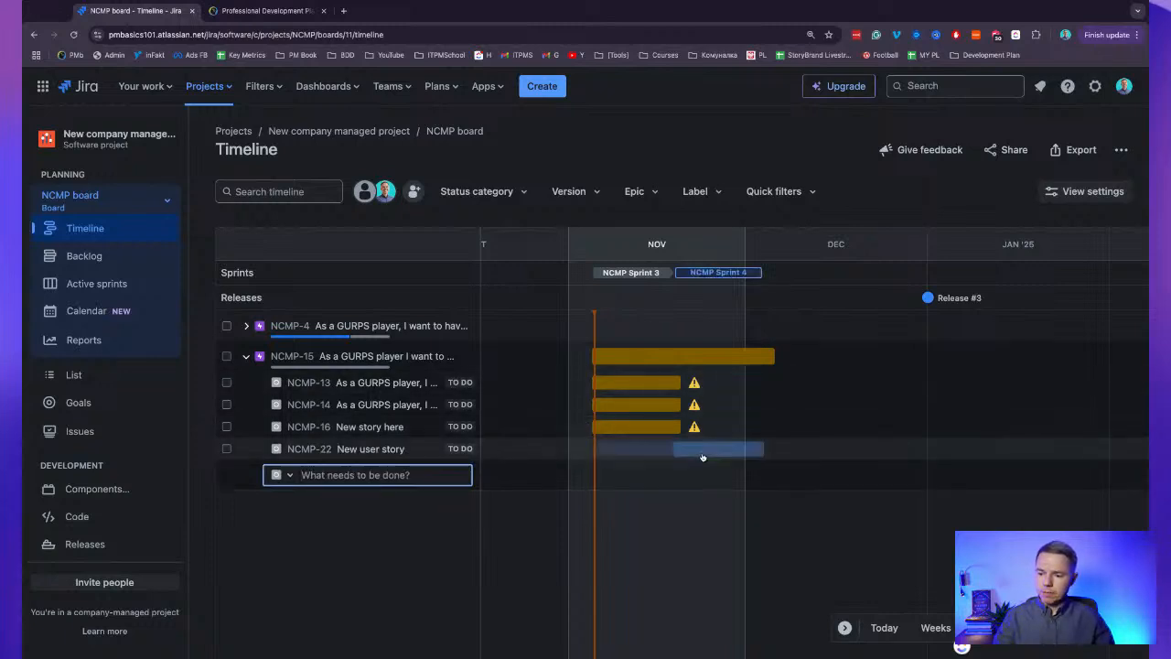
left_click(716, 451)
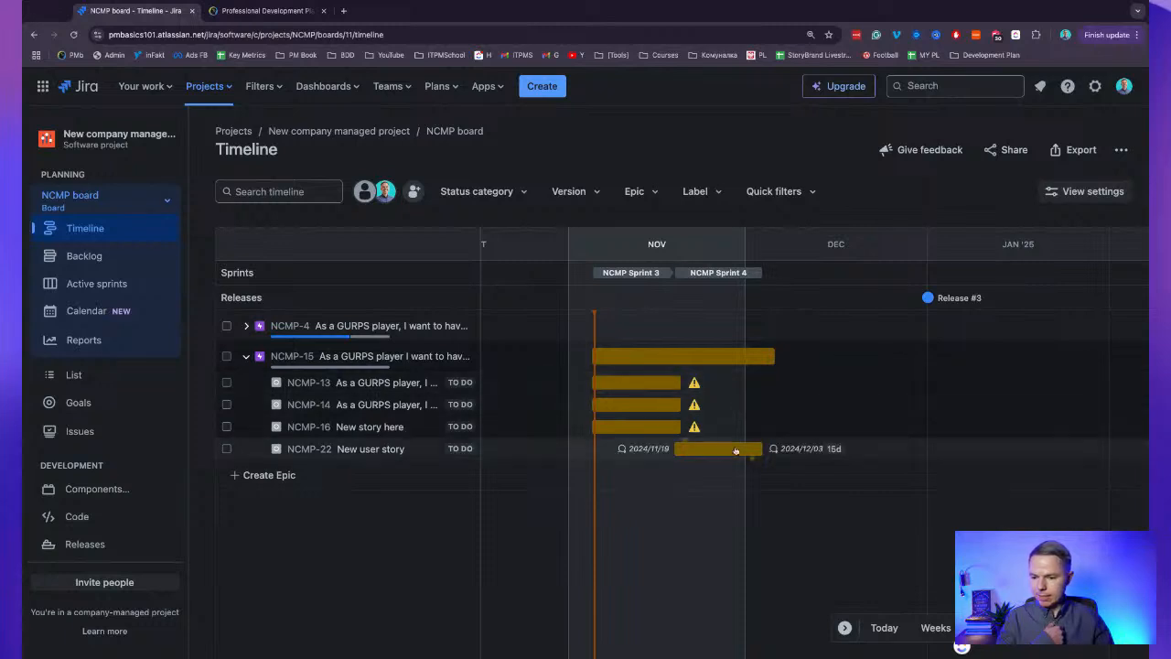
left_click_drag(769, 453, 739, 458)
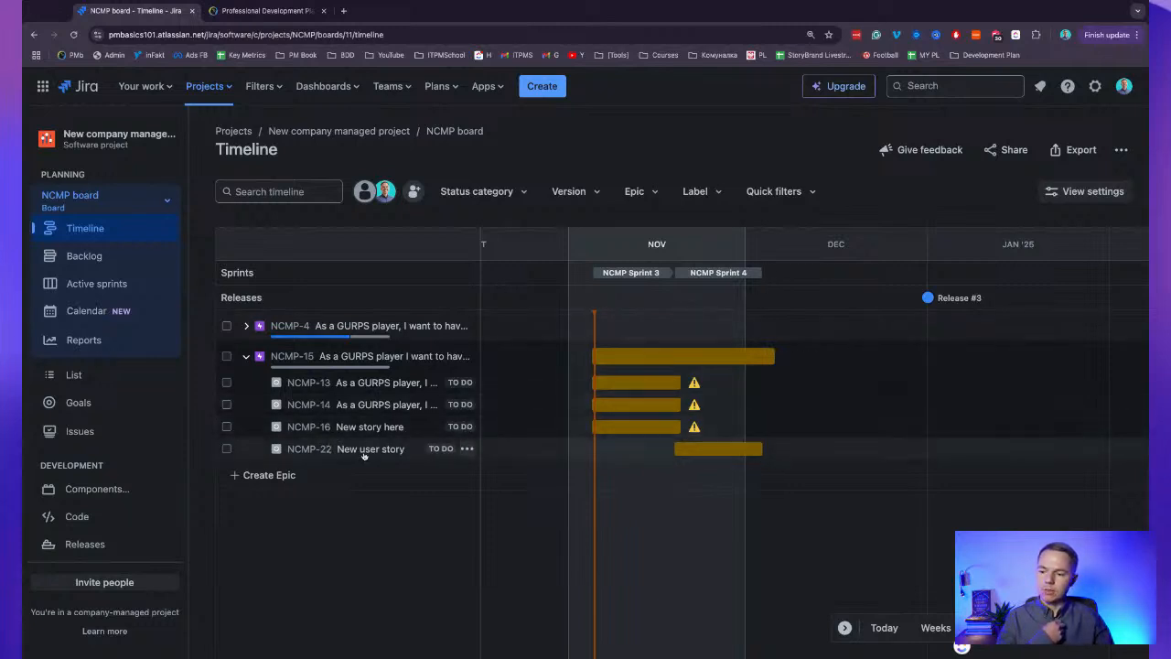
mouse_move(752, 276)
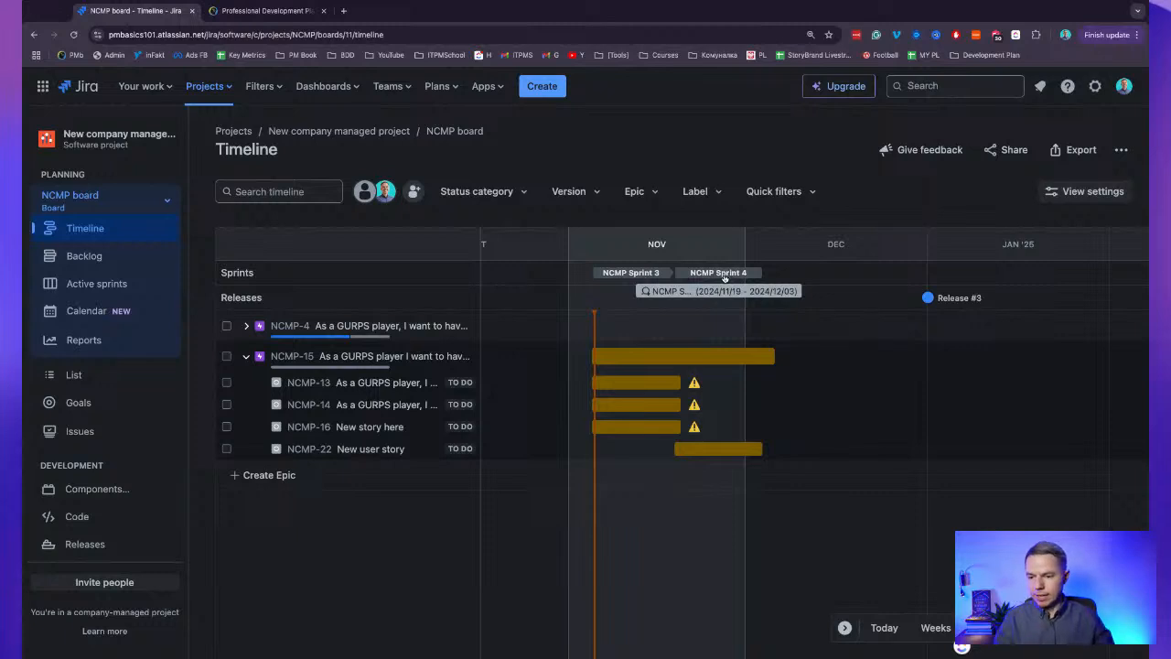
Collapse epic NCMP-15 and, under epic NCMP-4, schedule stories NCMP-3 and NCMP-2 in NCMP Sprint 3 and NCMP-11 in NCMP Sprint 4.
left_click(246, 356)
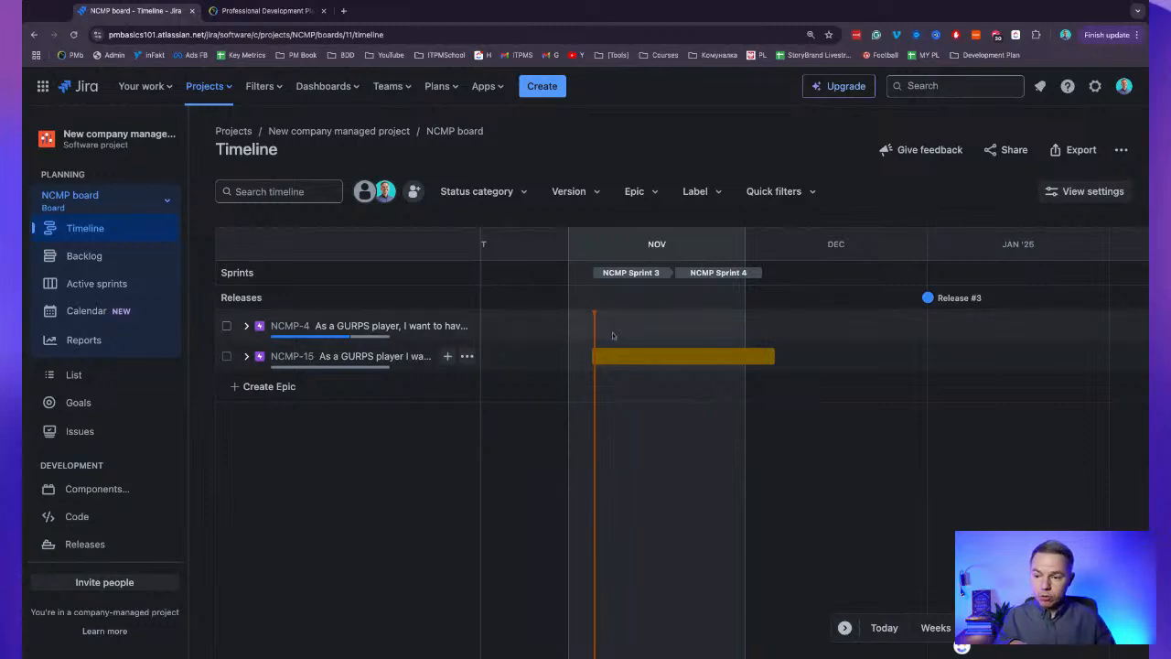
left_click(247, 328)
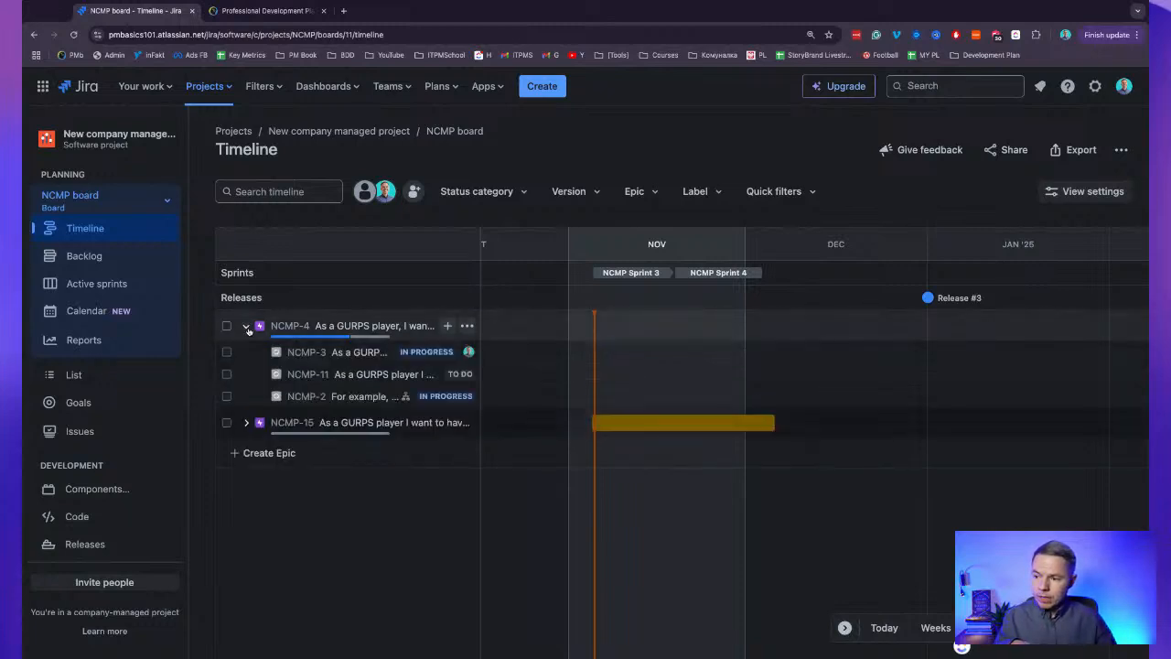
left_click(247, 328)
left_click(247, 327)
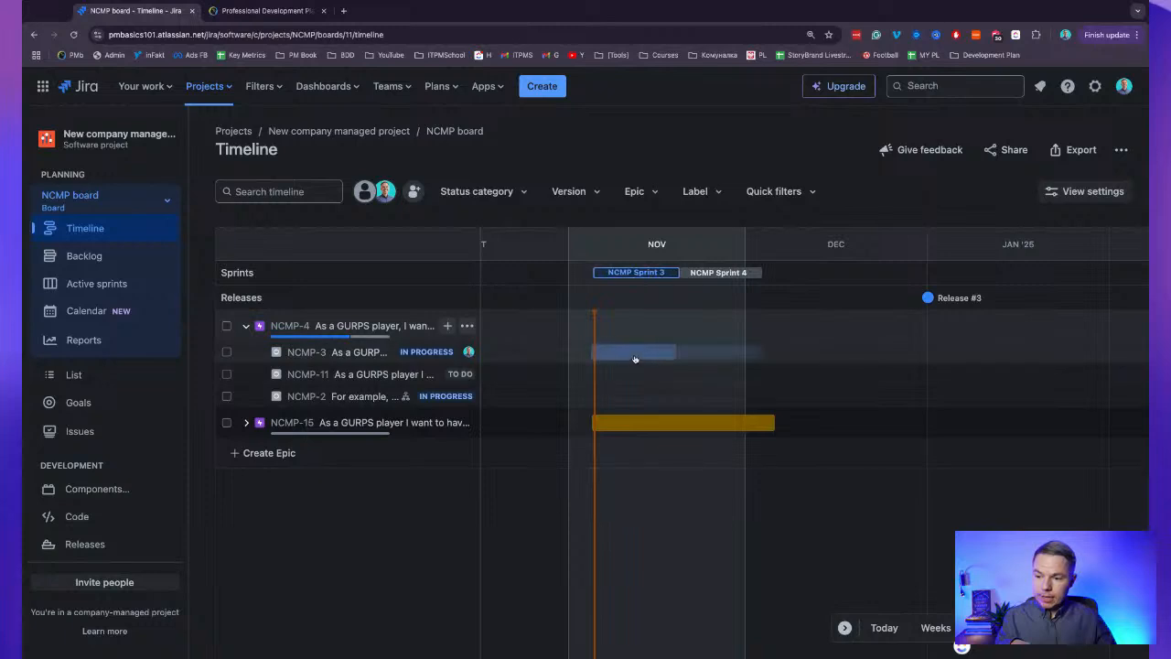
left_click(635, 353)
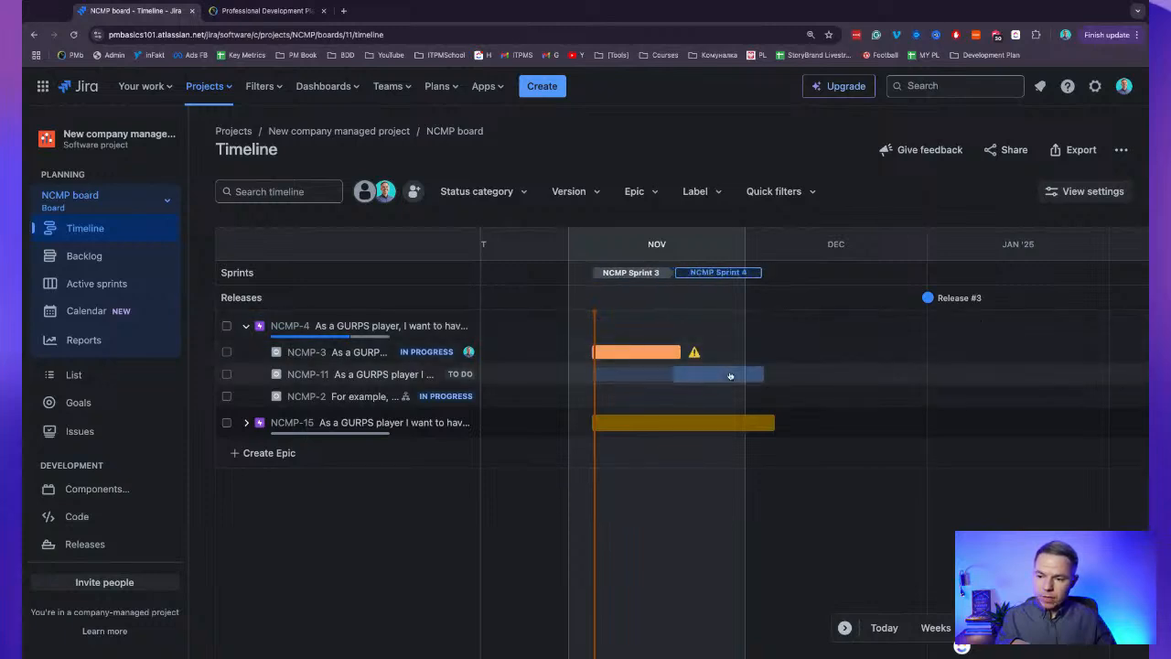
left_click(730, 376)
left_click(632, 397)
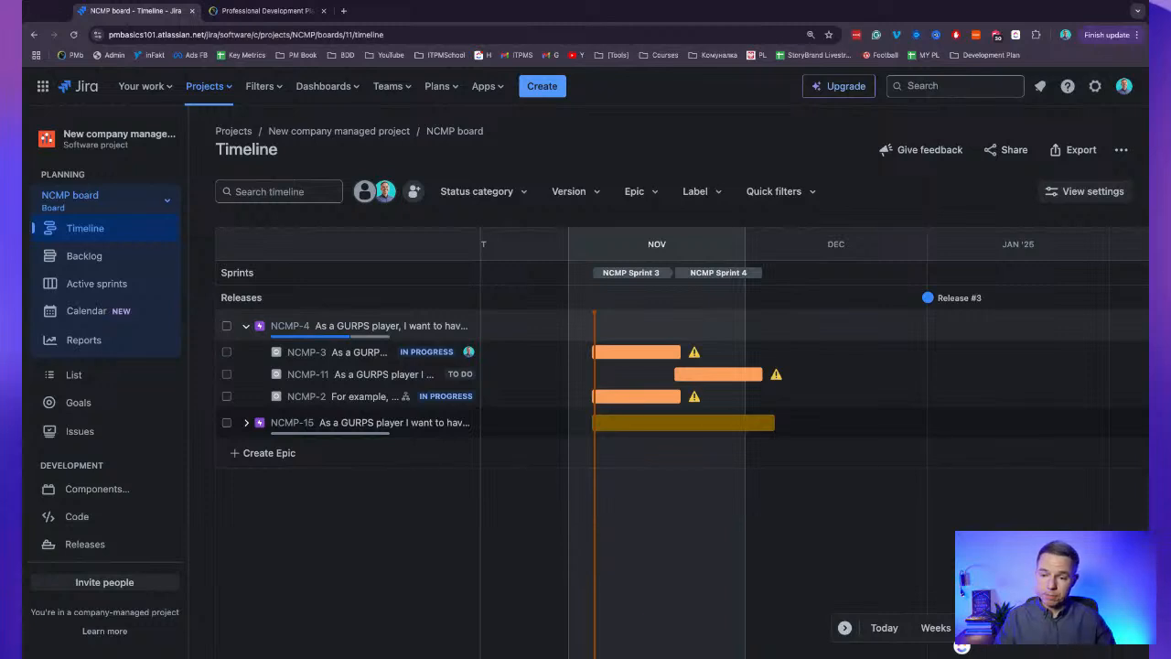
mouse_move(928, 298)
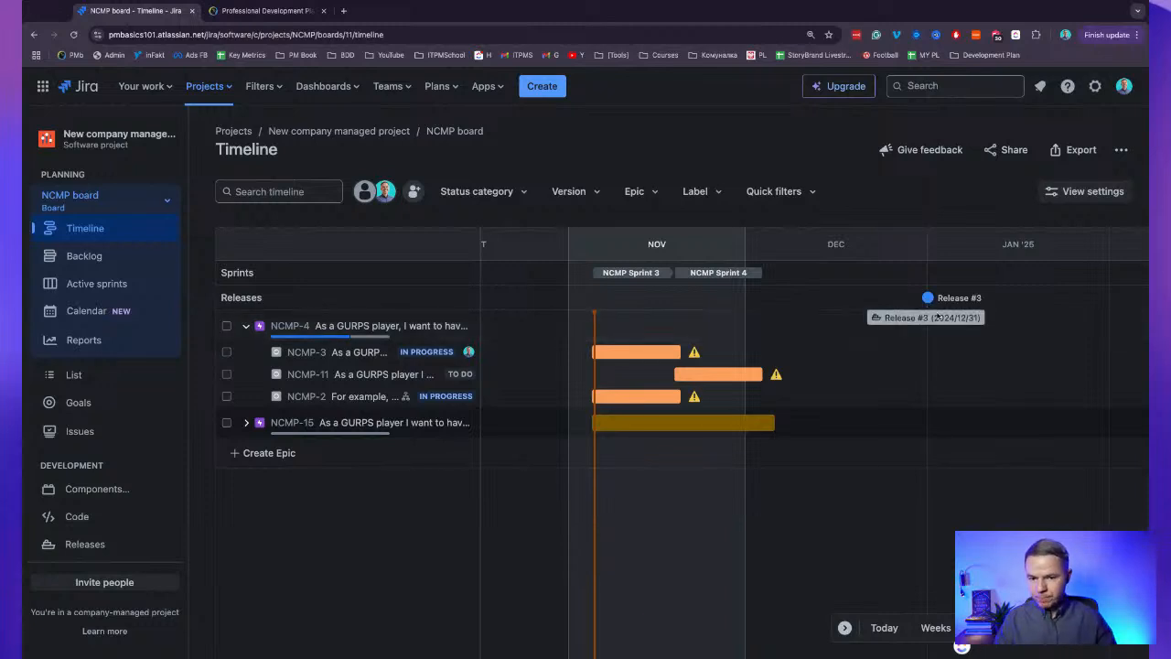
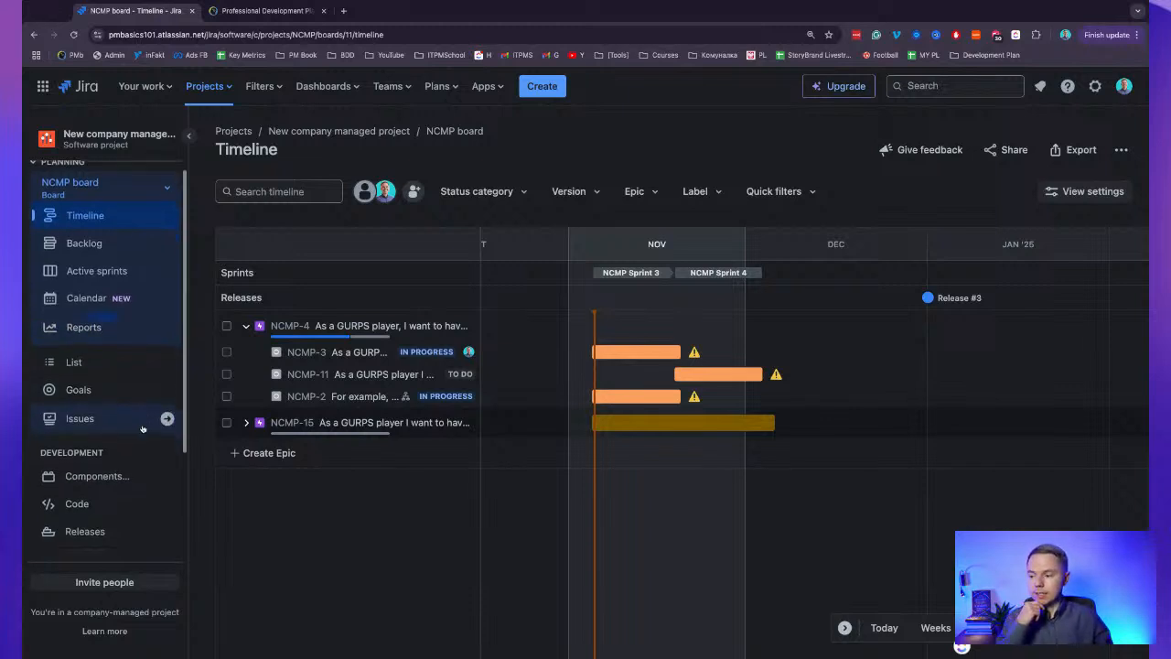
Open the project pages and connect the project to the Software Development space in Confluence.
scroll(155, 421, "down", 3)
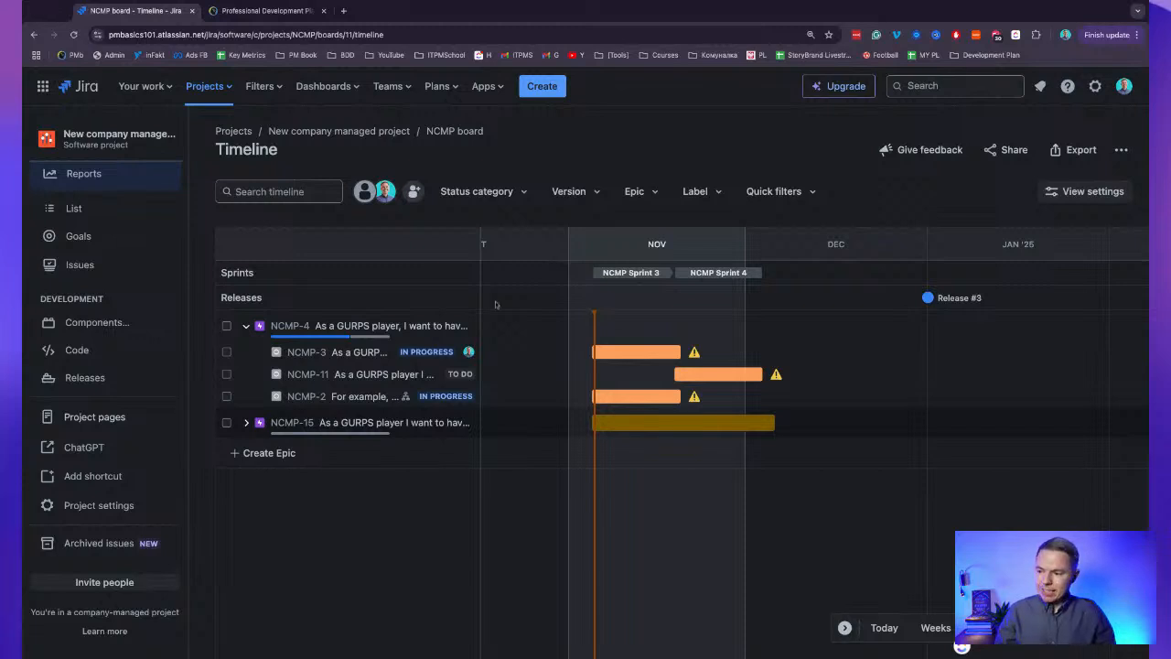
left_click(120, 418)
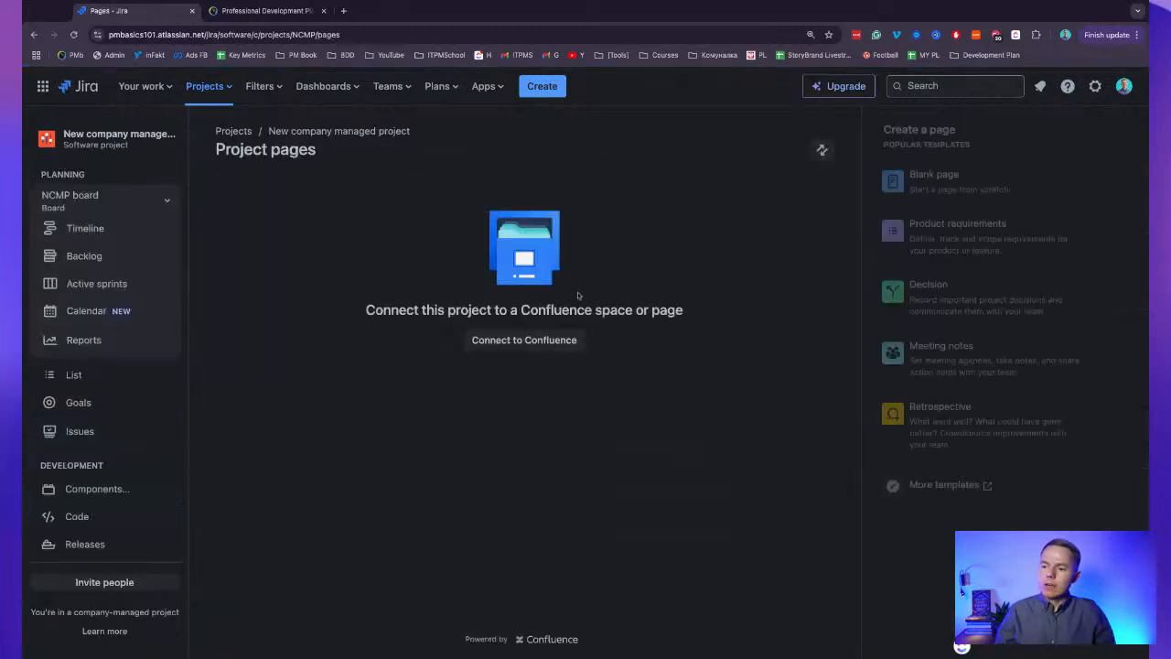
left_click(507, 342)
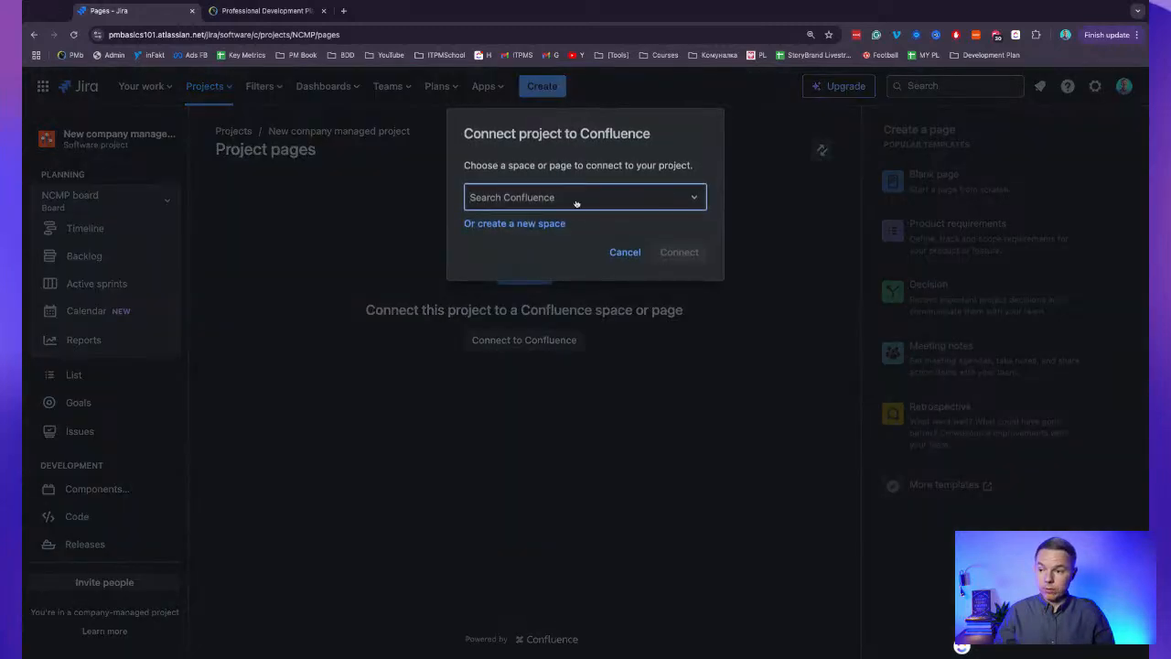
left_click(576, 201)
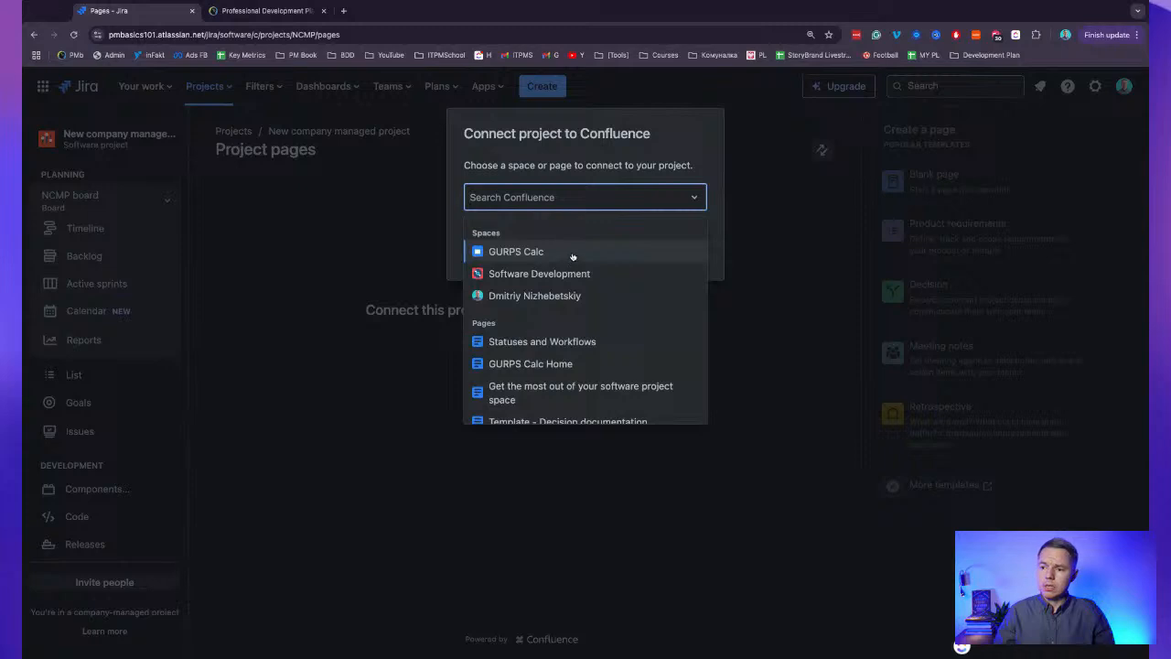
left_click(575, 274)
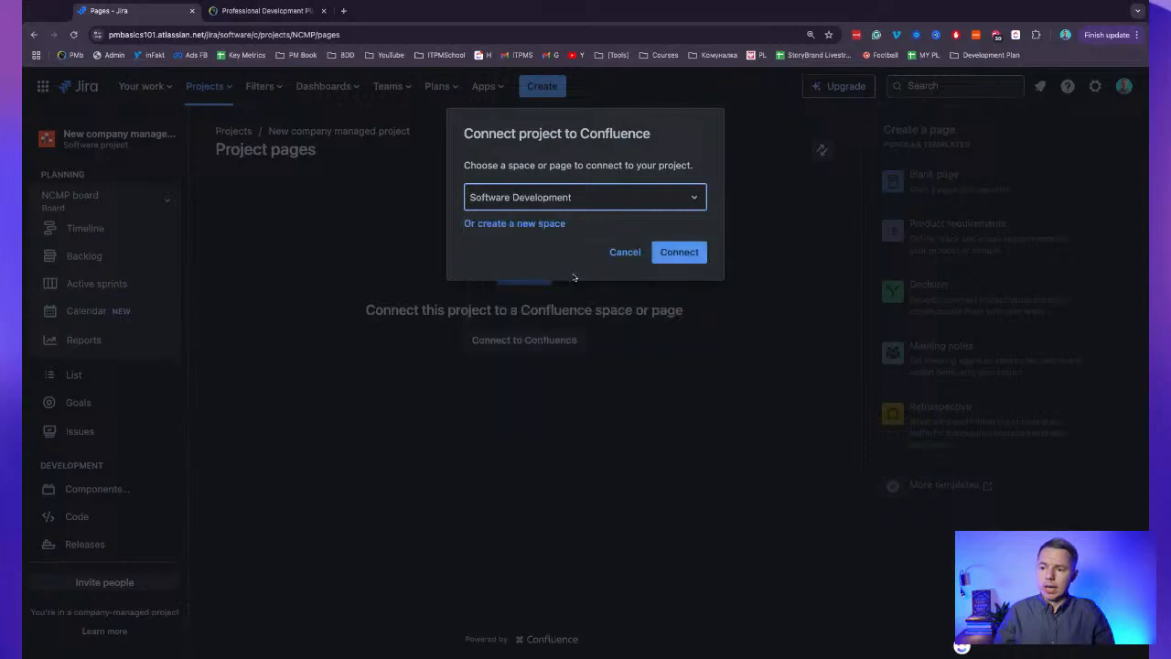
left_click(680, 247)
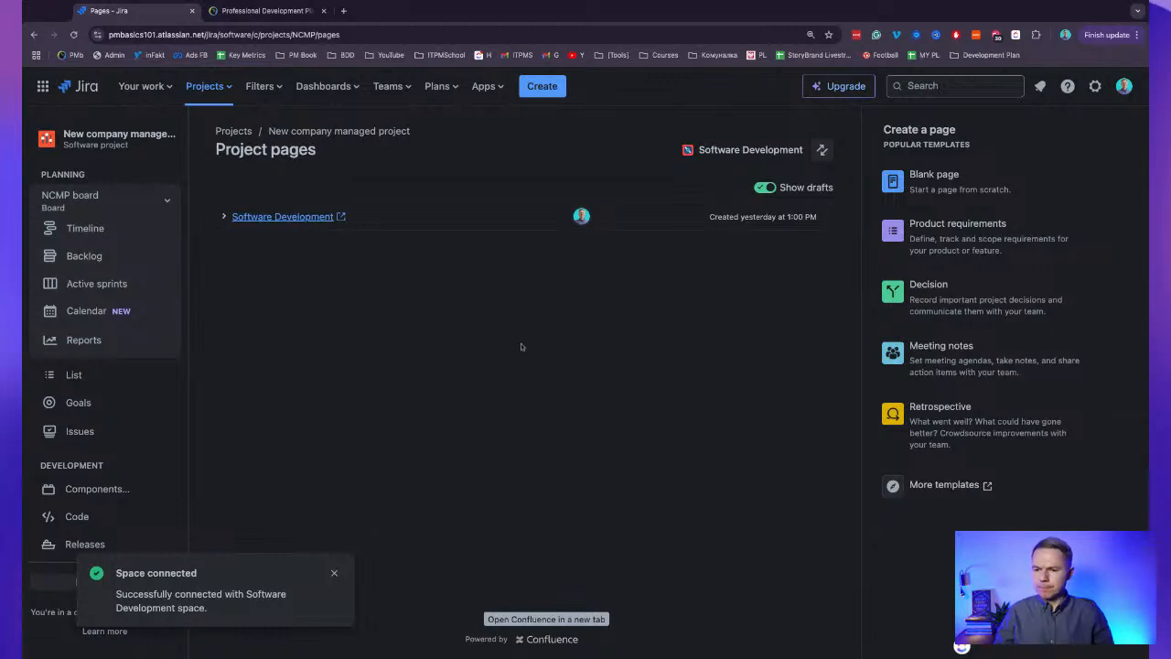
Expand the Software Development page tree, then create and publish a page titled "Release #1" in it.
left_click(224, 215)
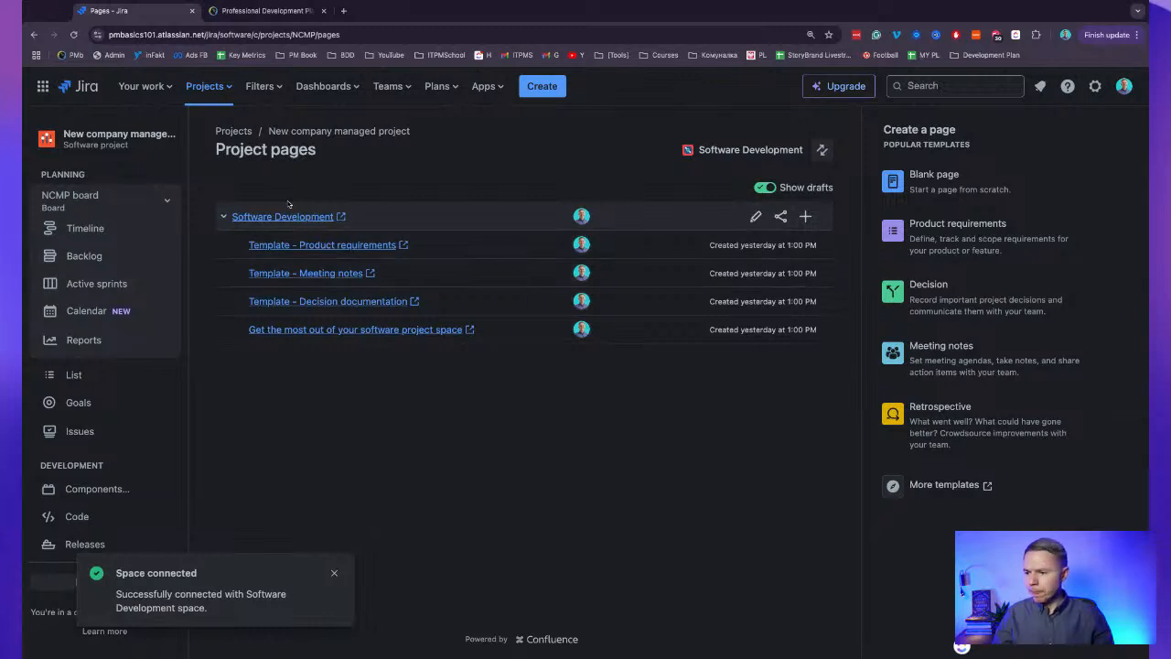
left_click(224, 217)
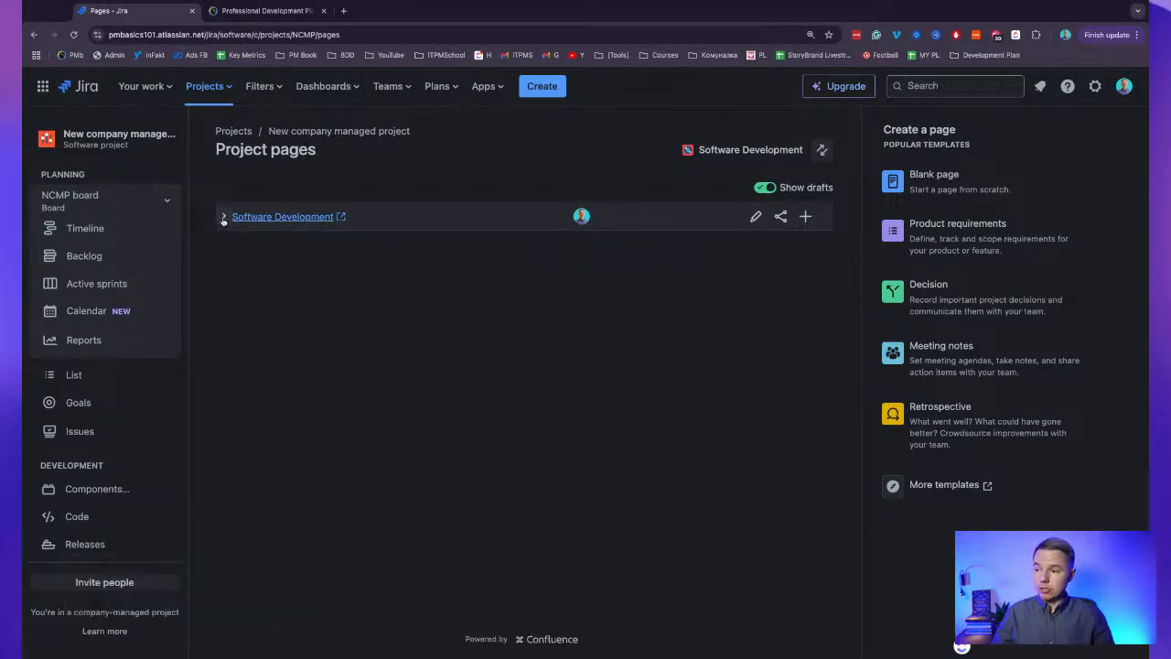
left_click(223, 218)
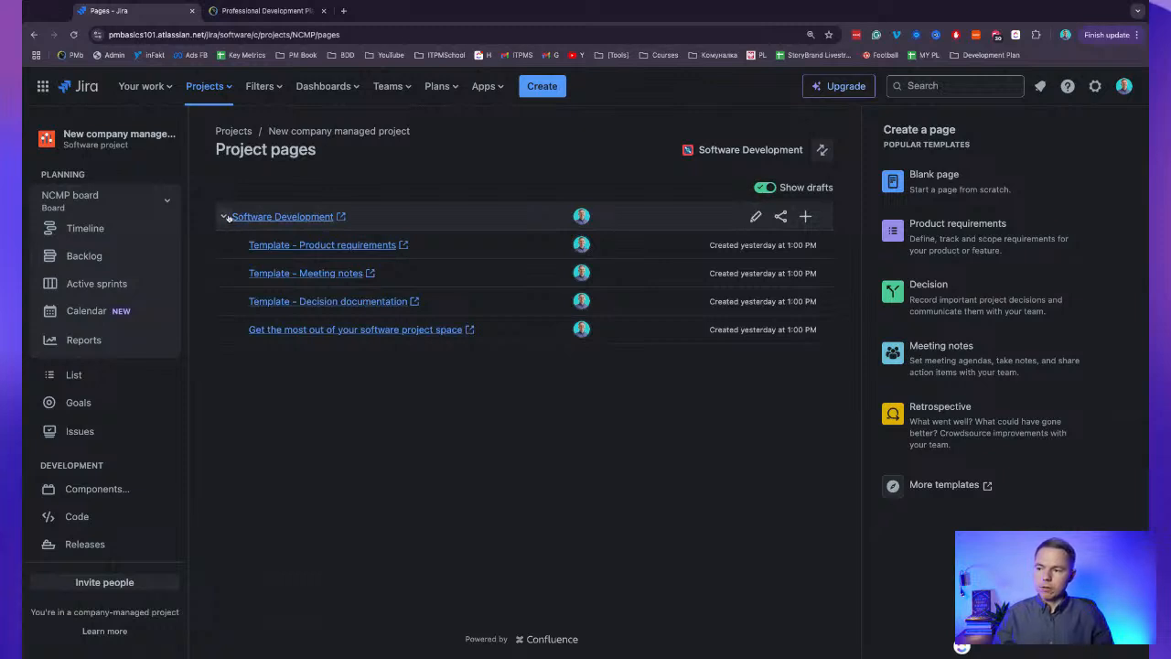
left_click(806, 217)
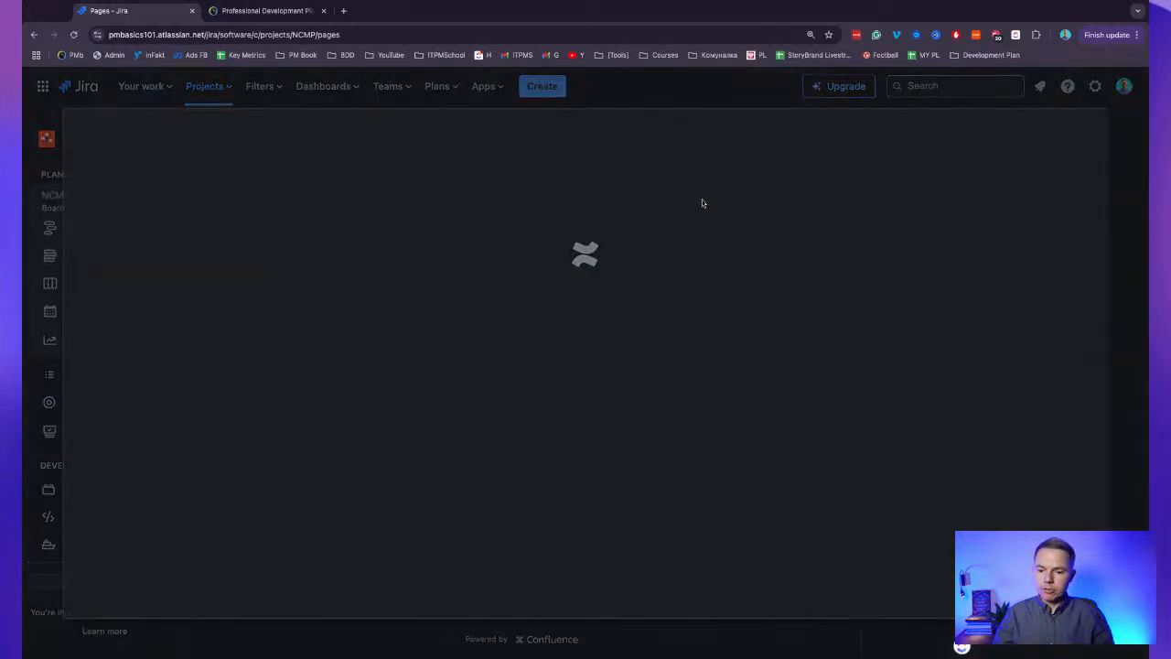
type("Rele")
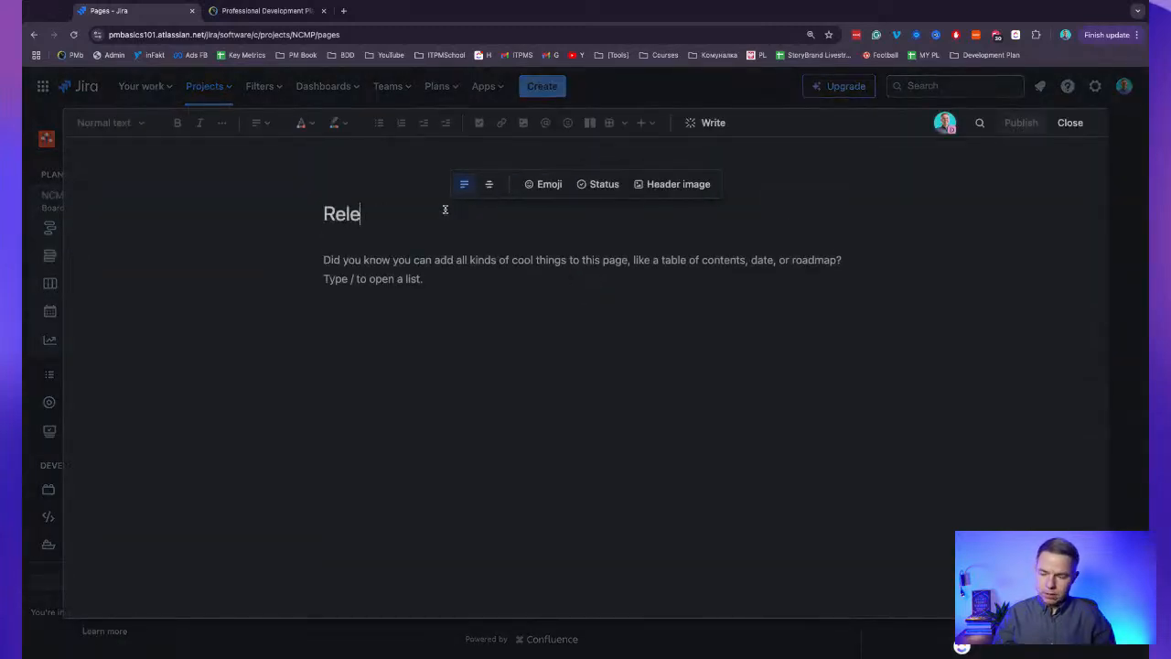
type("ase #1")
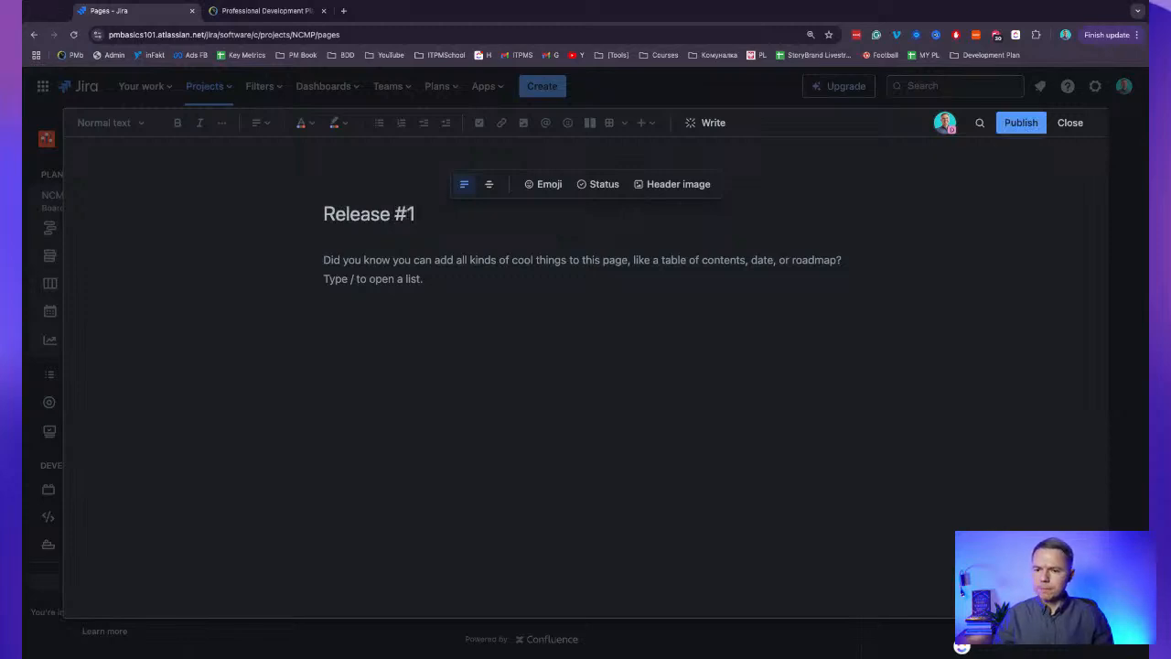
left_click(1022, 123)
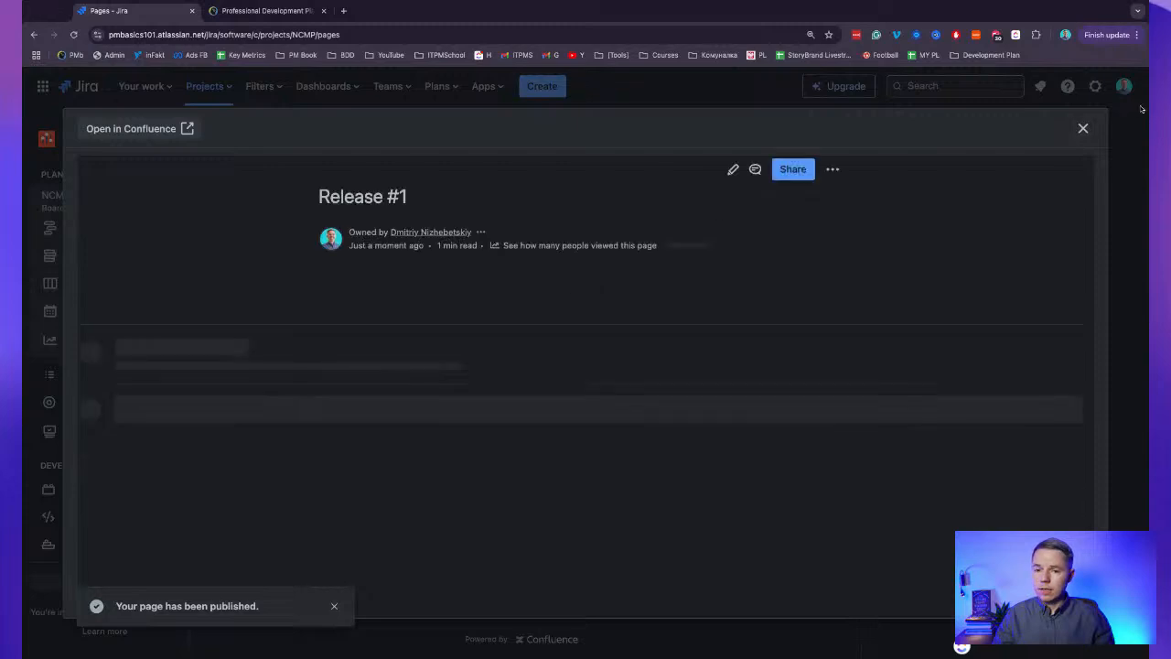
left_click(1084, 128)
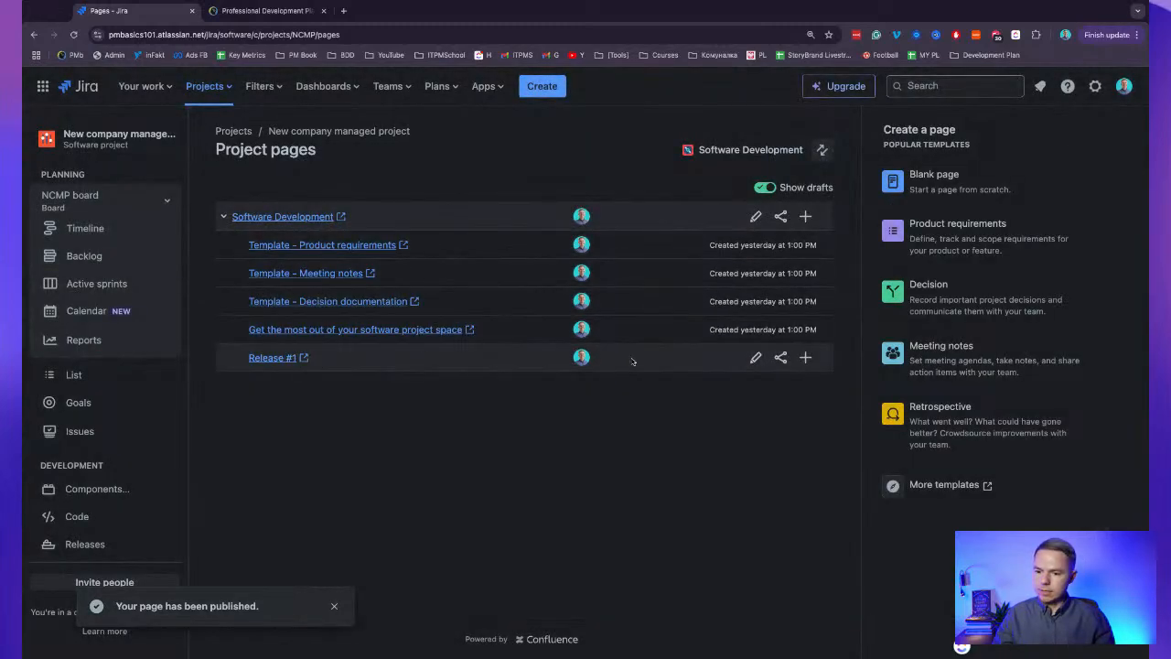
Create and publish a child page titled "Project Charter" under Release #1, and open it in Confluence.
left_click(805, 356)
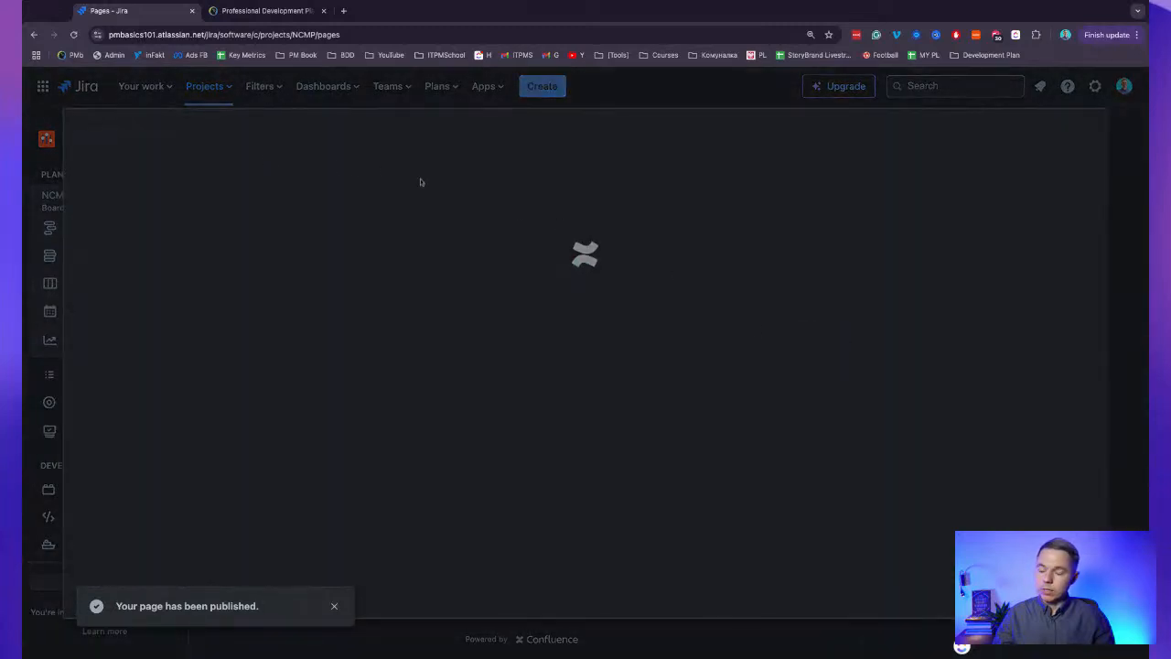
type("Proje")
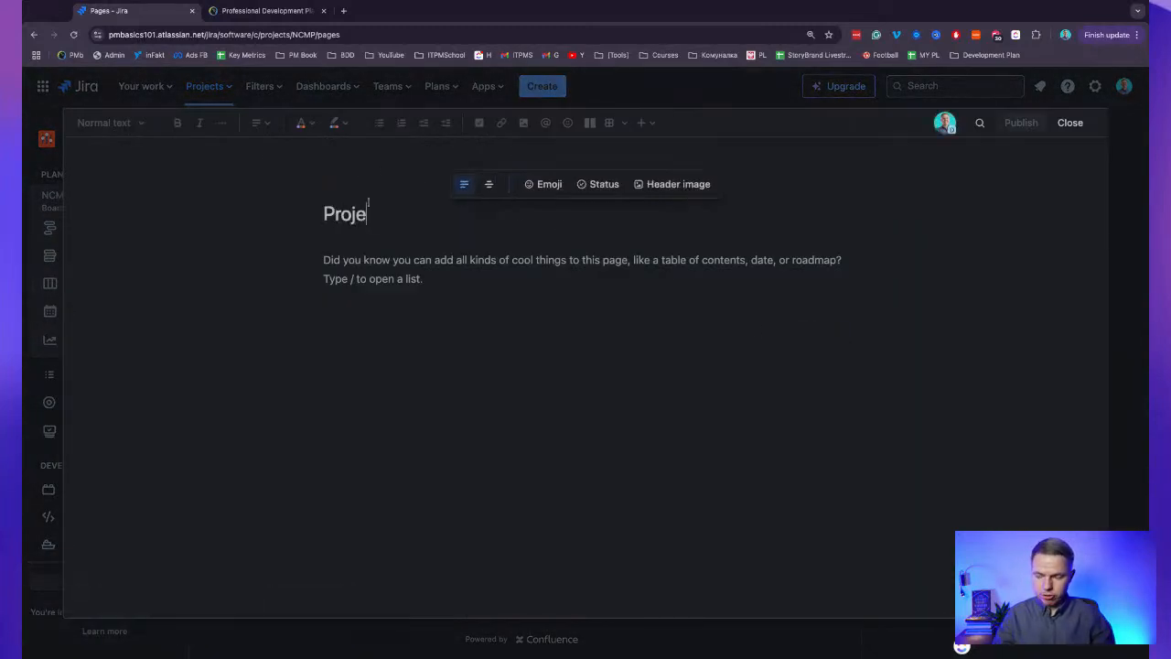
type("ct Charter")
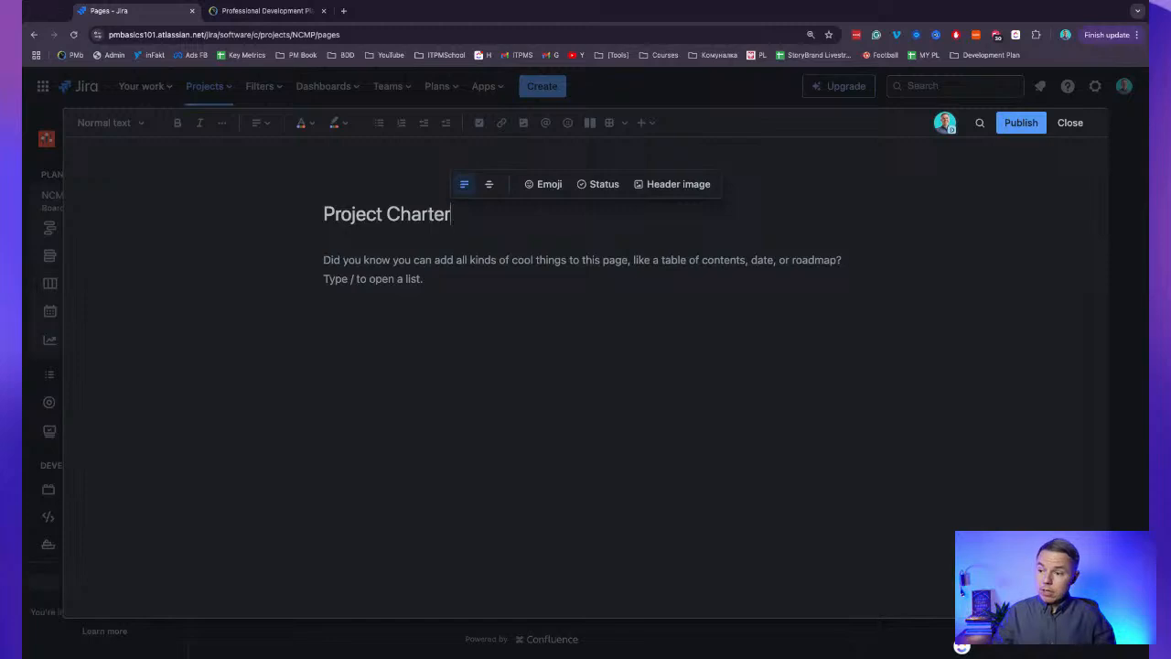
left_click(1027, 130)
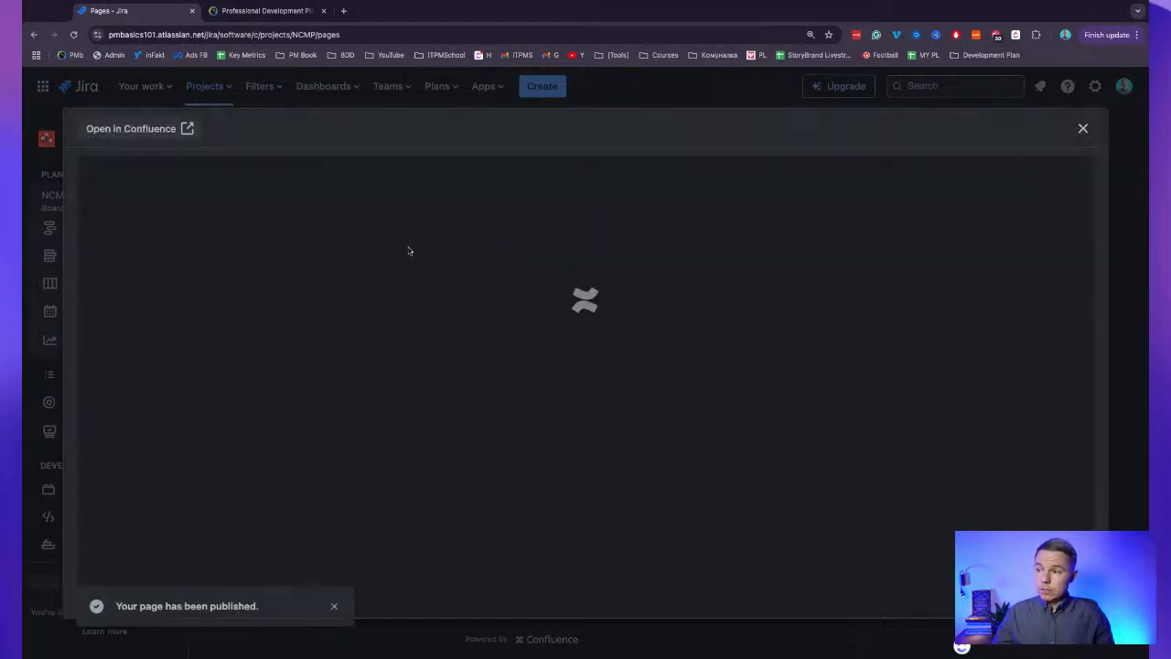
left_click(152, 131)
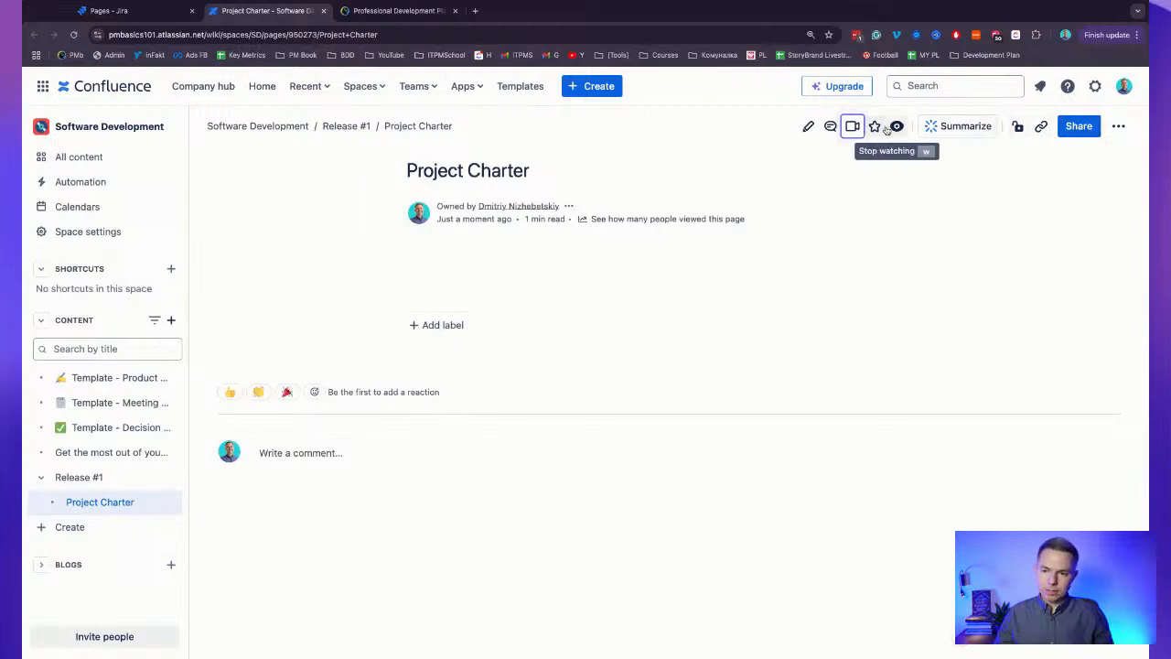
Open the Project Charter page for editing and add a level-2 heading "Goals" to its body.
left_click(809, 127)
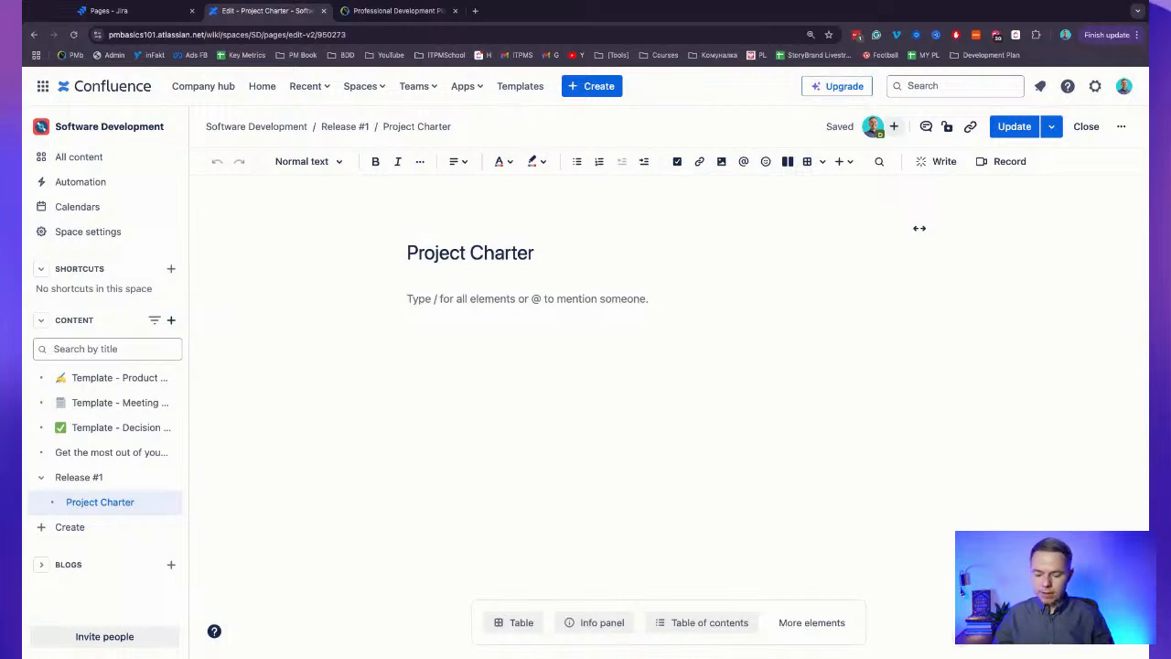
type("## ")
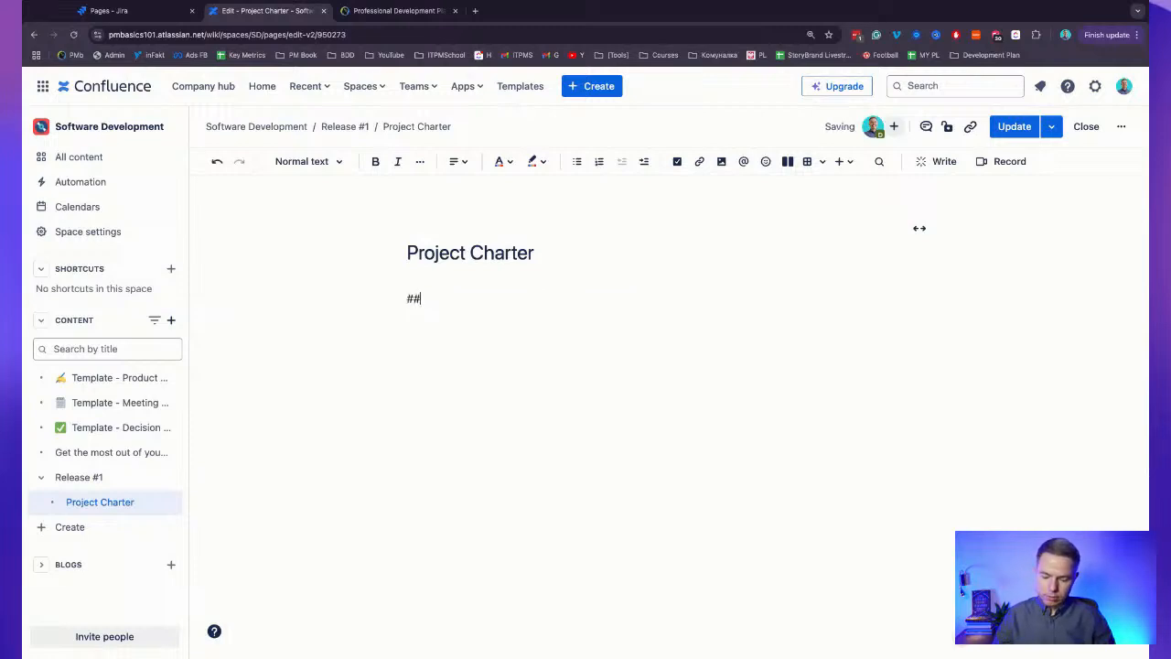
type("Rquire")
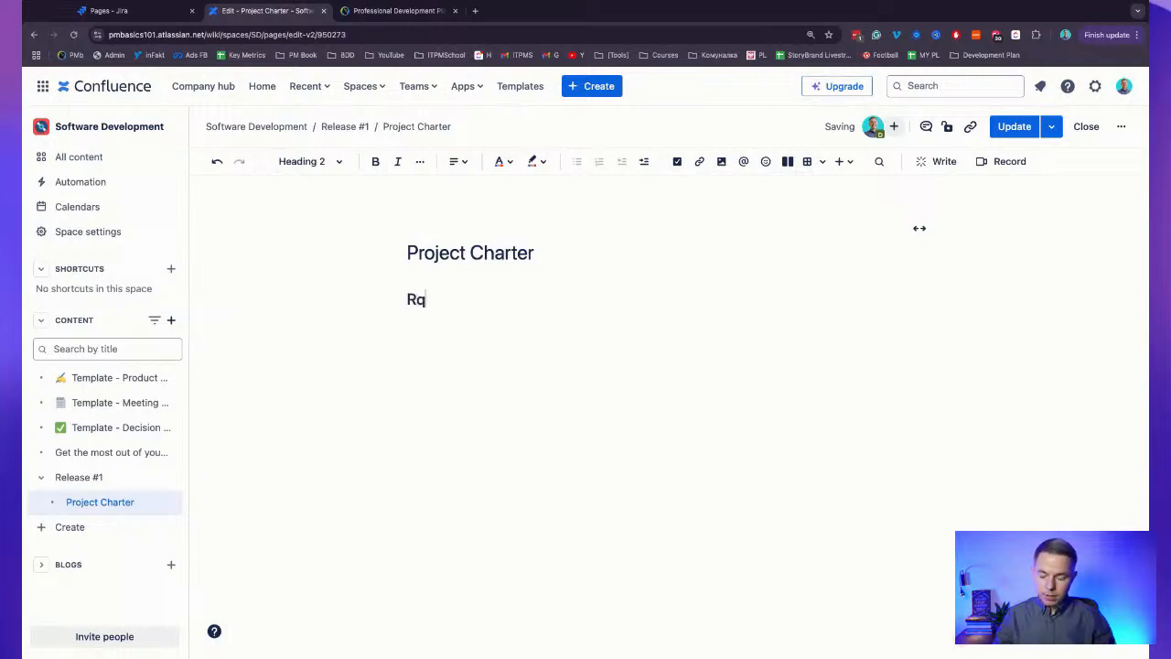
key("BackSpace")
key("BackSpace")
key("BackSpace")
key("BackSpace")
key("BackSpace")
key("BackSpace")
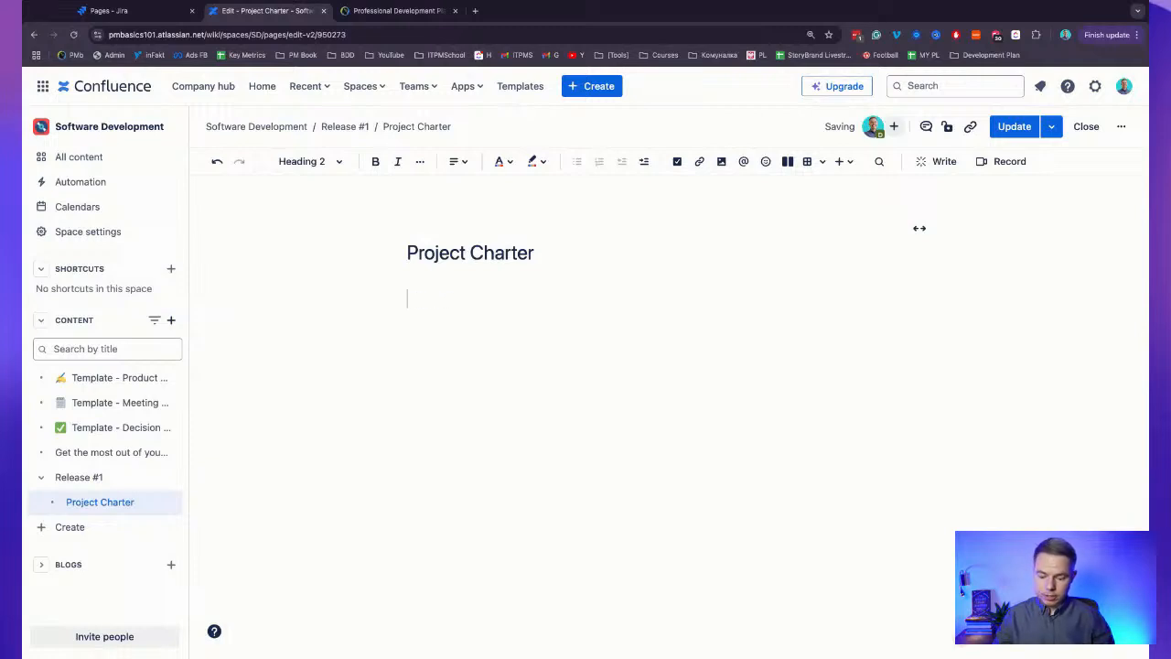
type("Goals")
key("Return")
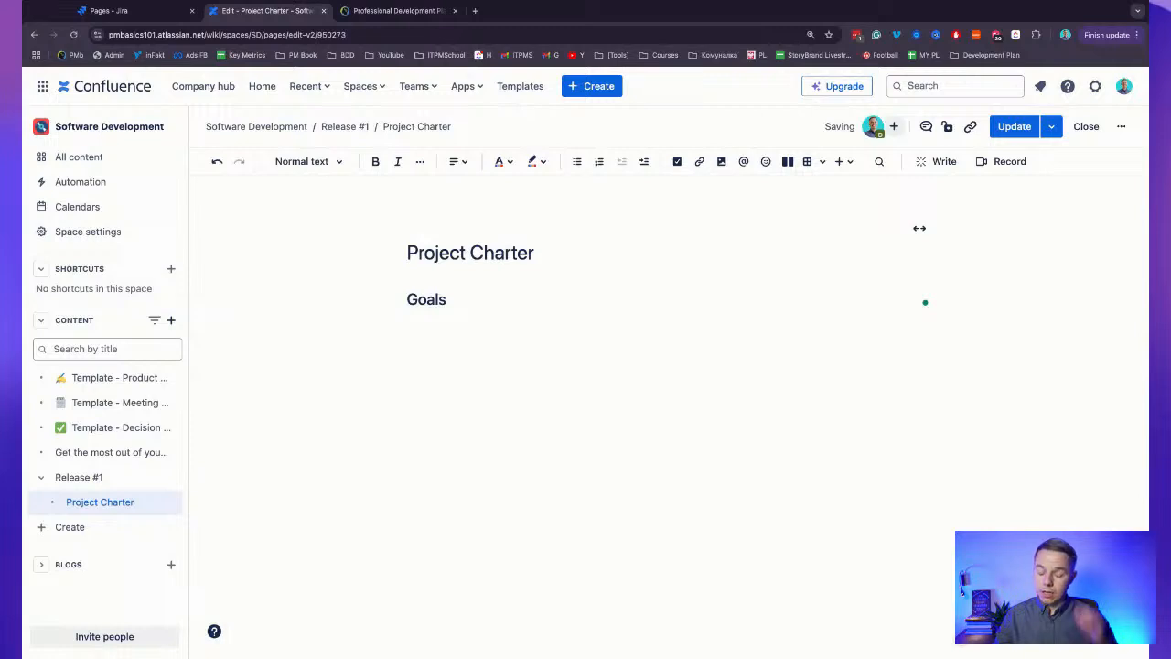
Add the level-2 headings "Deadlines" and "Business Need" below the Goals section.
type("## De")
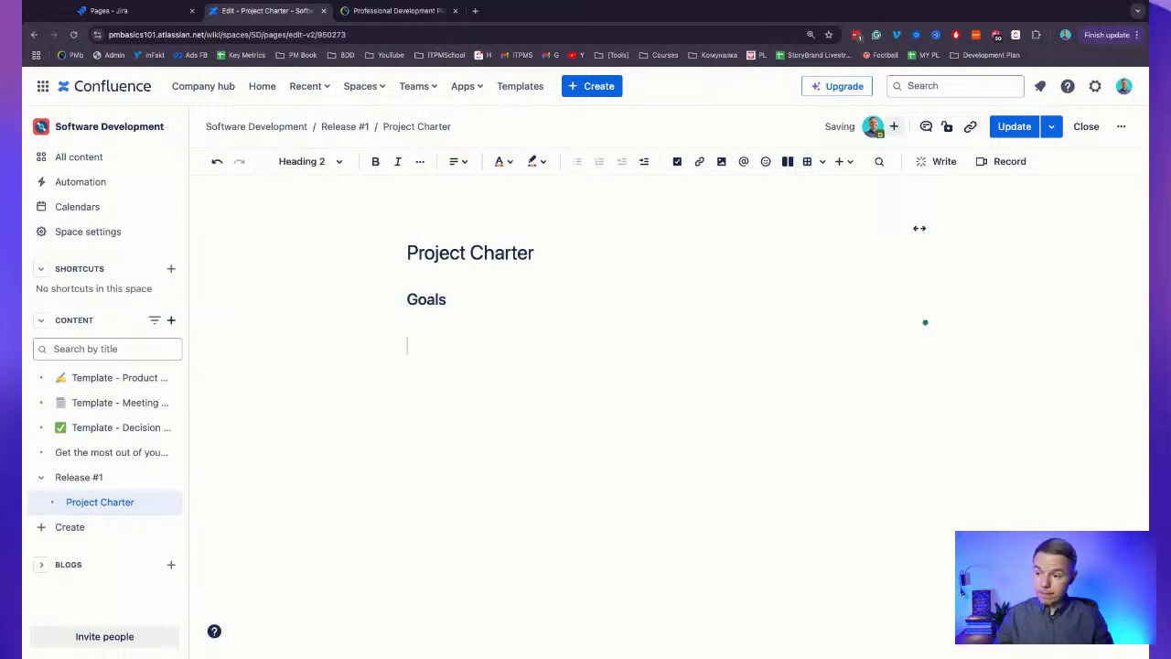
type("adl")
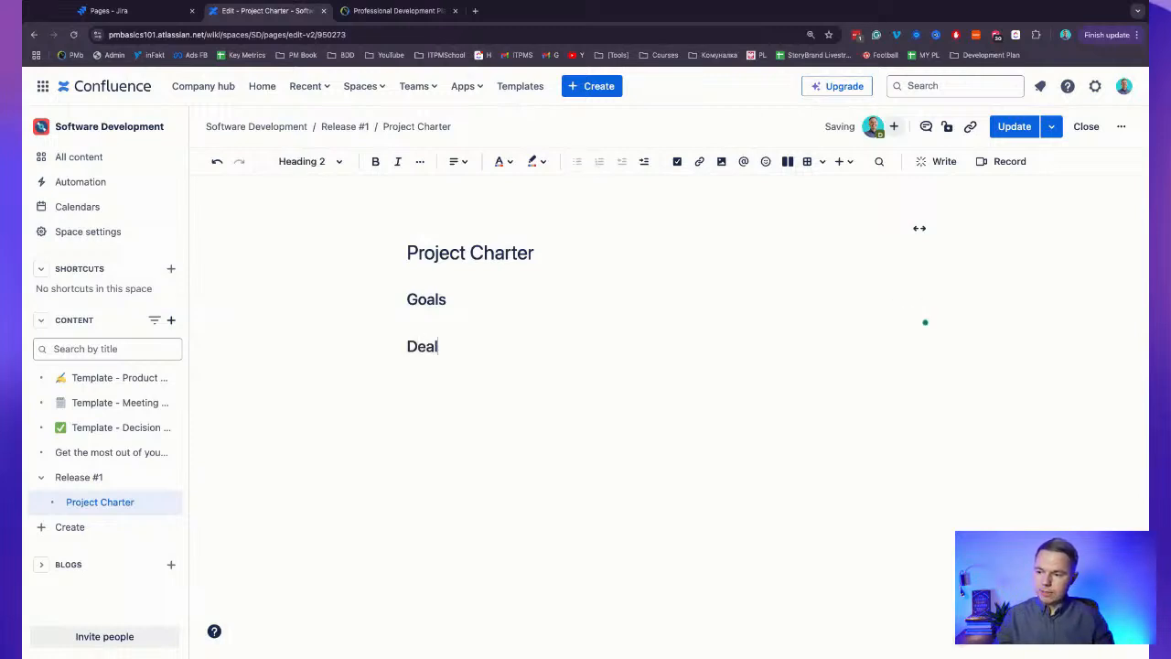
type("ines")
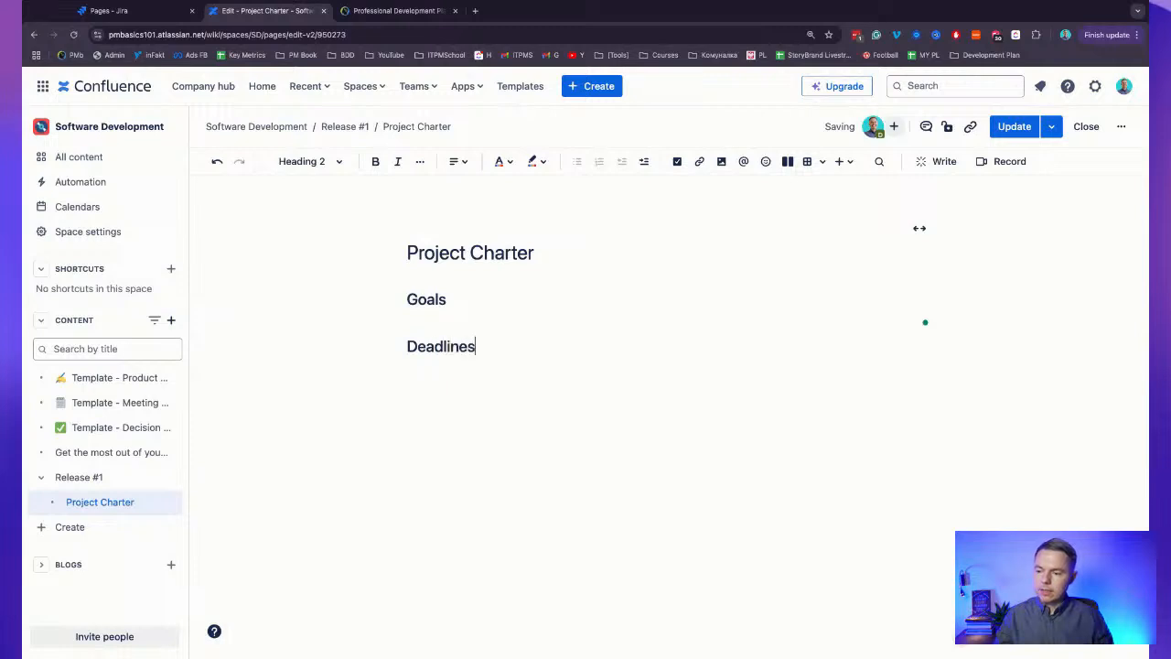
key("Return")
type("## Busines")
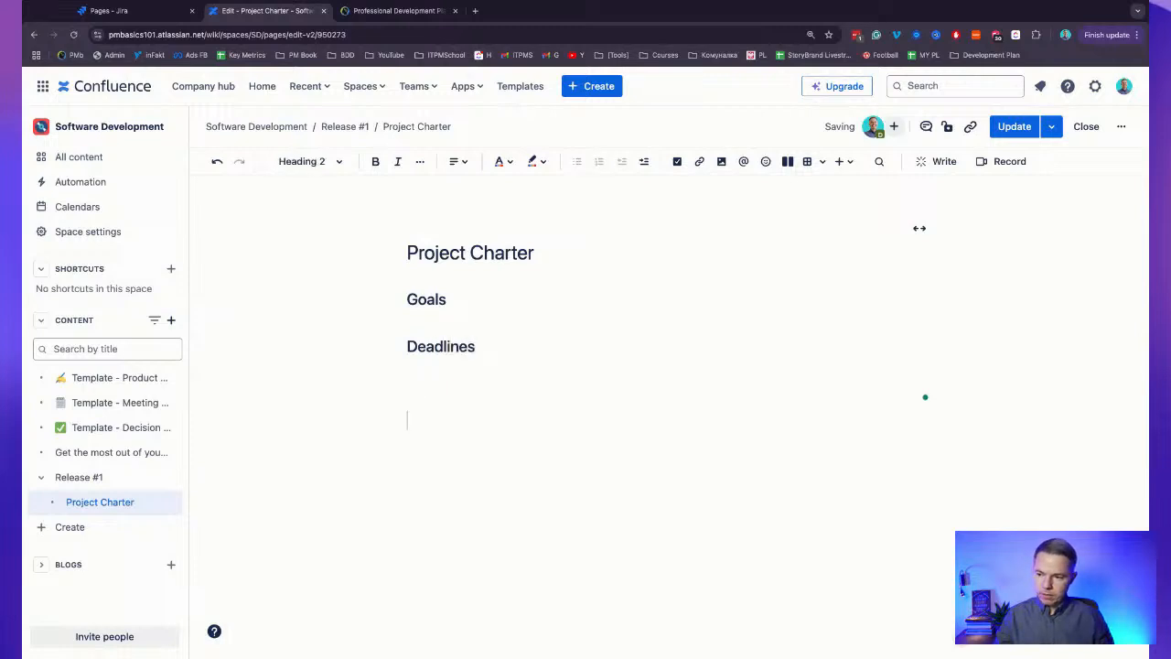
type("s Needs")
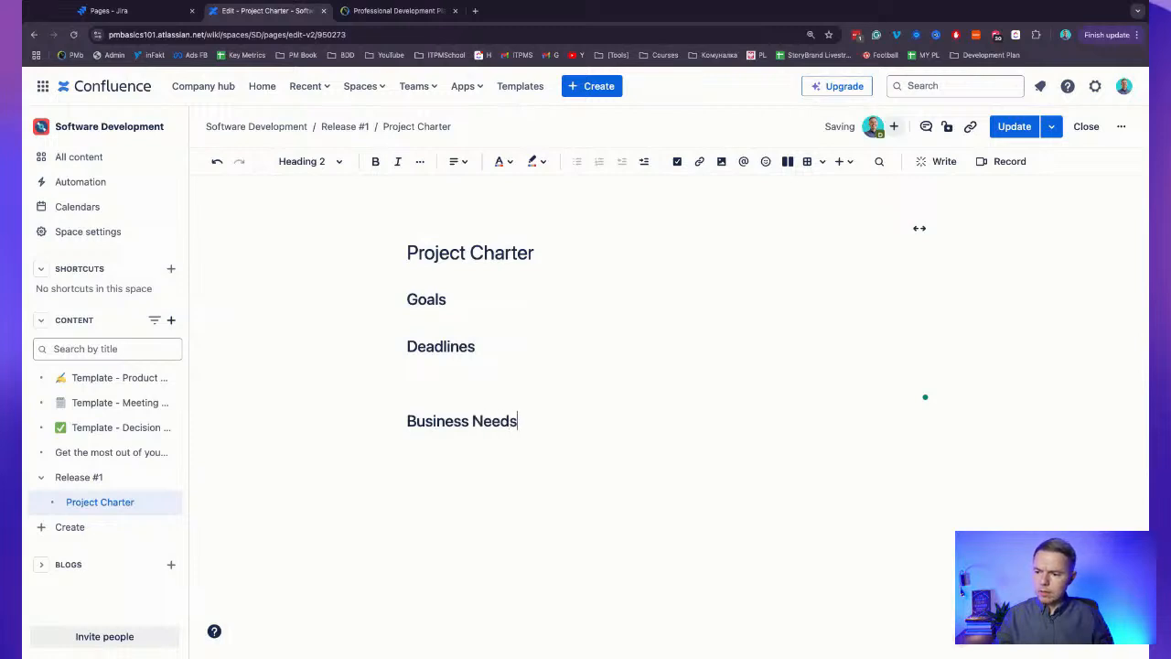
key("BackSpace")
key("Return")
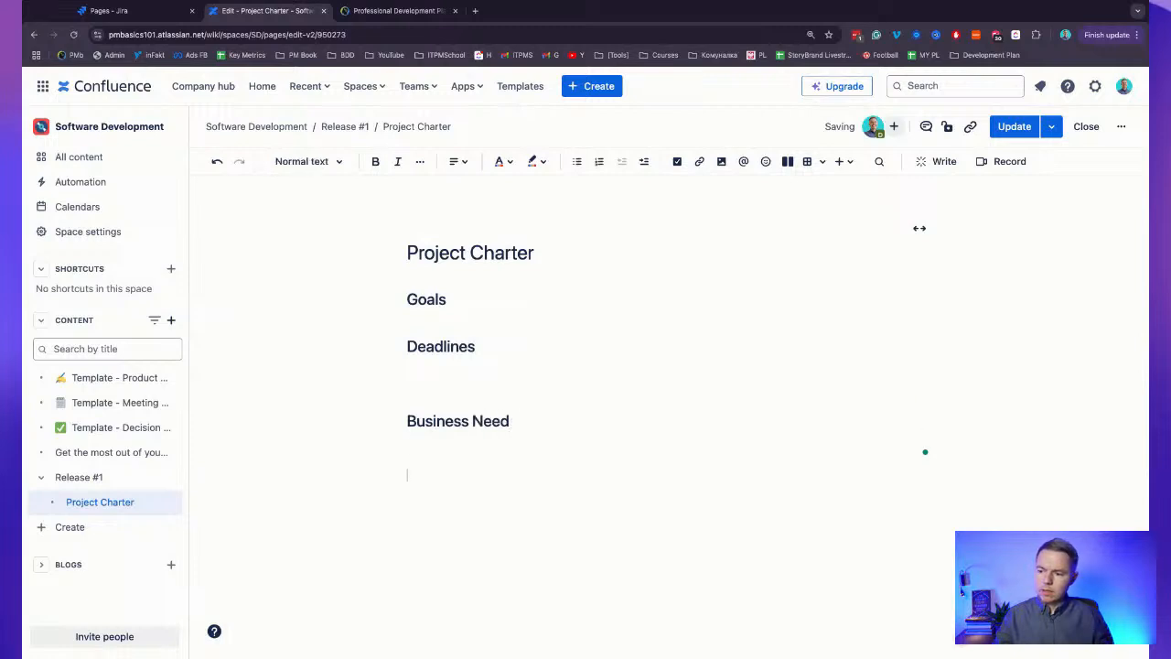
Add a level-2 heading "High-Level Requirements" below Business Need.
type("## ")
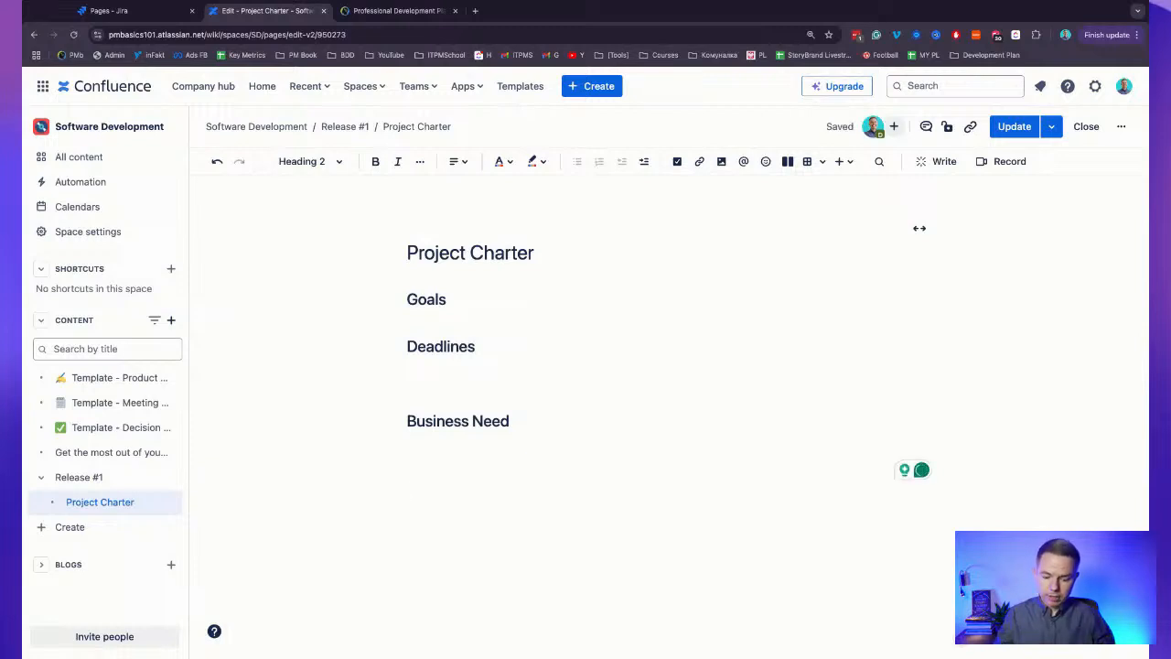
type("Hight")
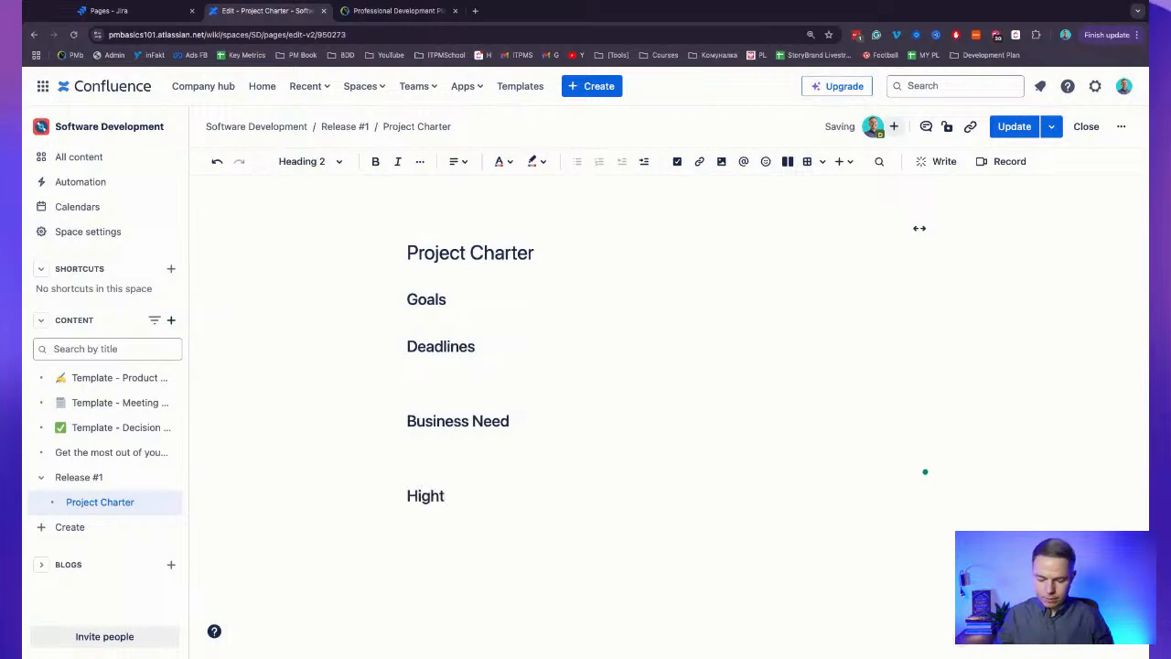
key("BackSpace")
type("-Level Req")
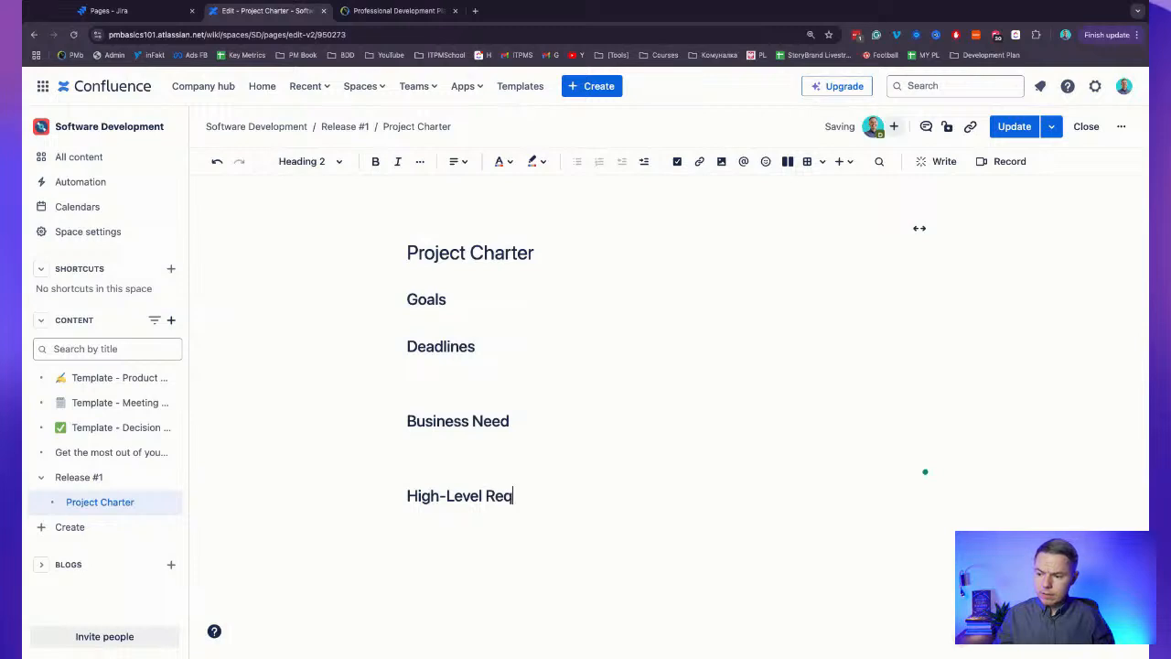
type("uirements")
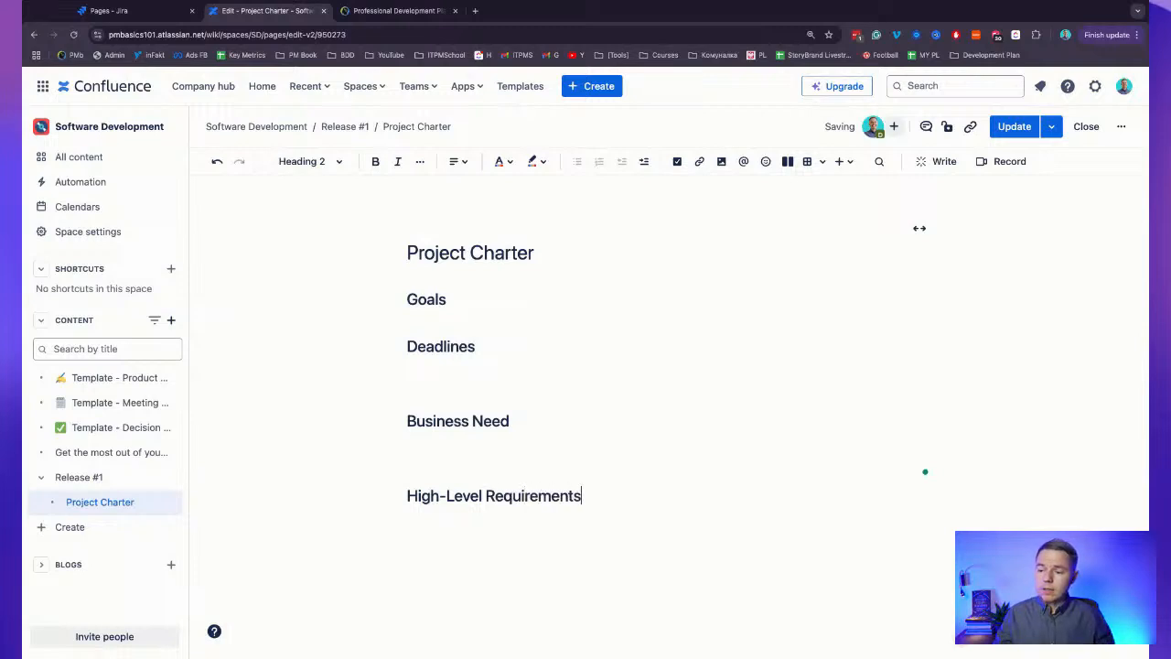
Insert a level-3 heading "1. Checkout Page" beneath the Goals heading.
key("Up")
key("Up")
key("Up")
key("Up")
key("Up")
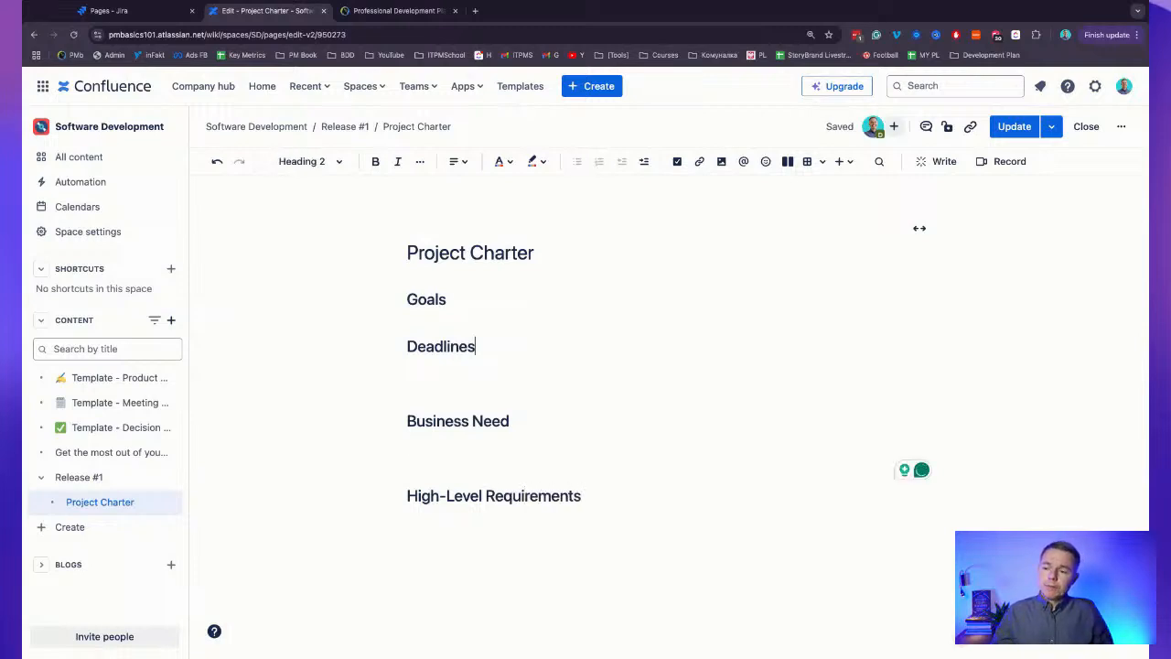
key("Return")
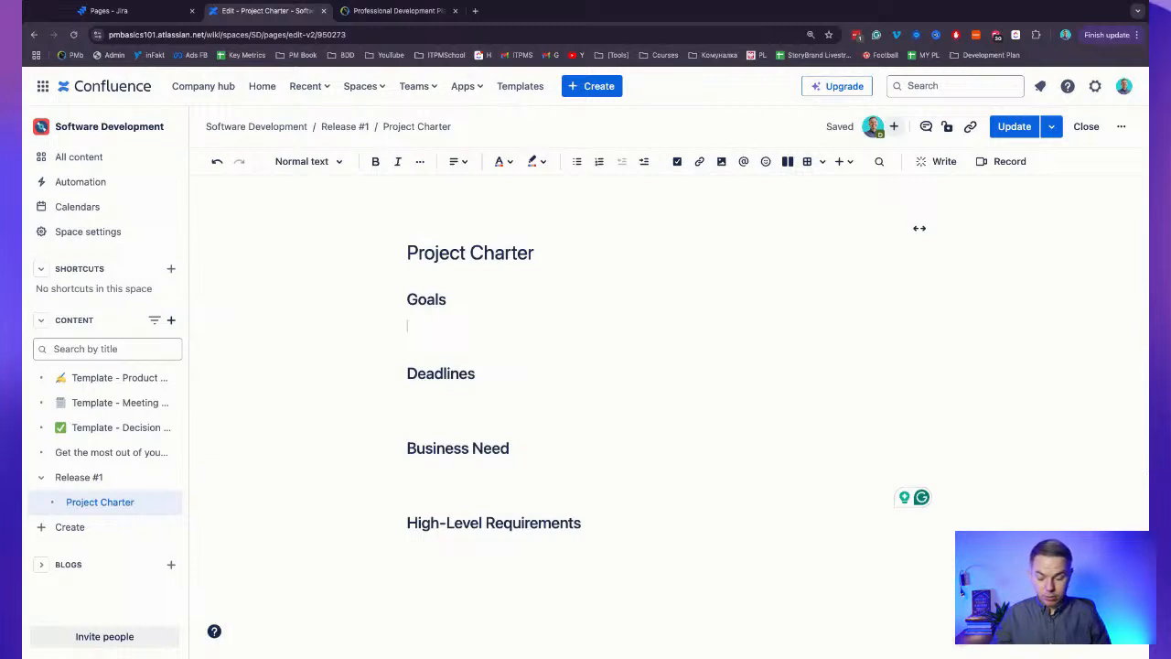
type("Check")
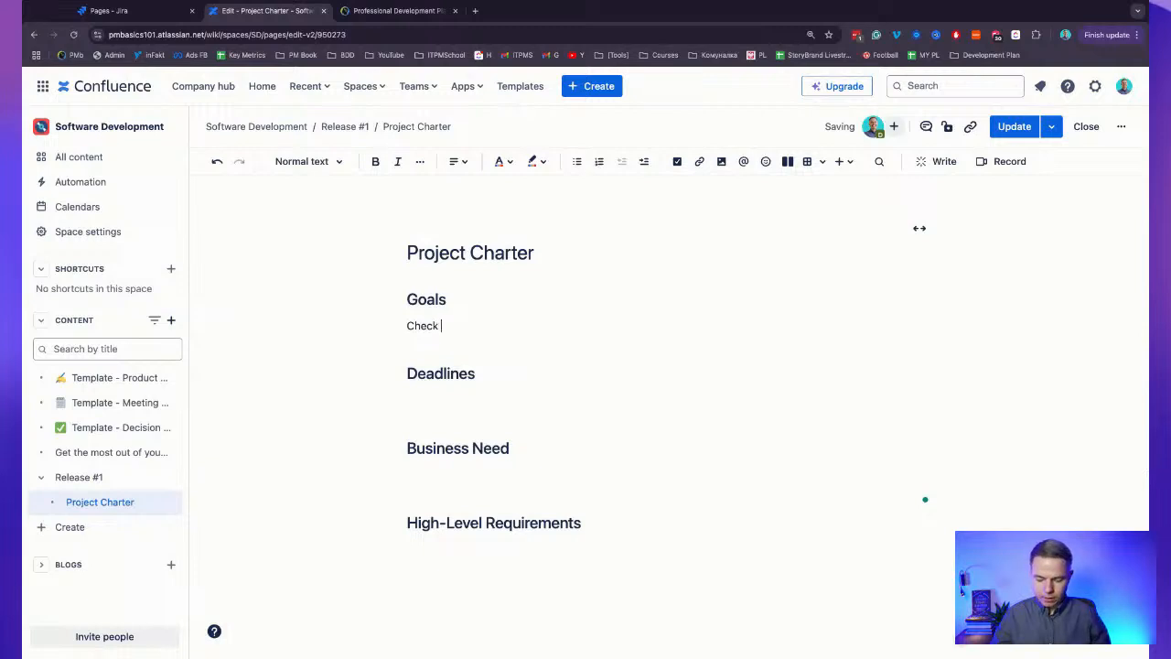
type("out Page")
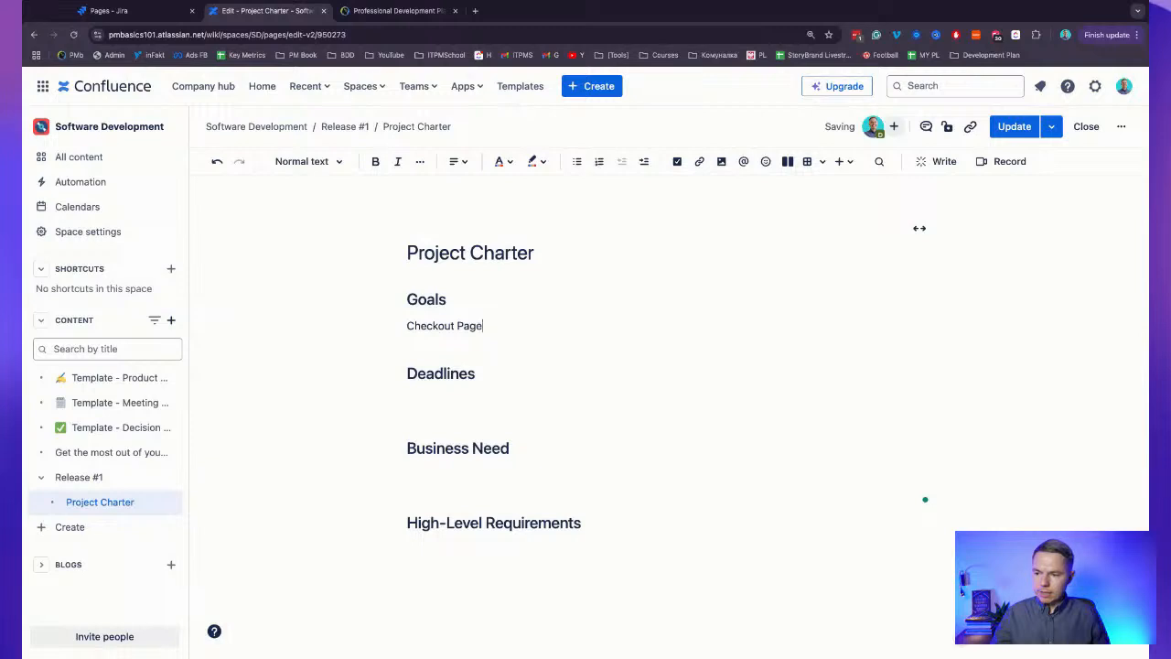
key("Return")
key("Up")
type("## ")
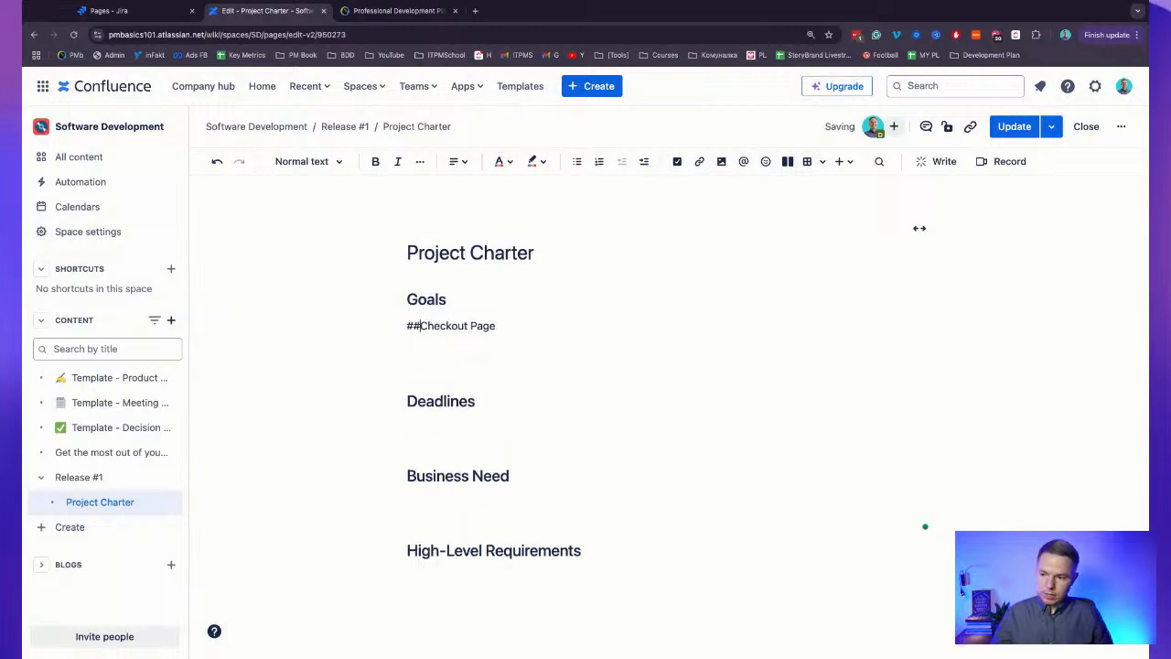
type("### 1.")
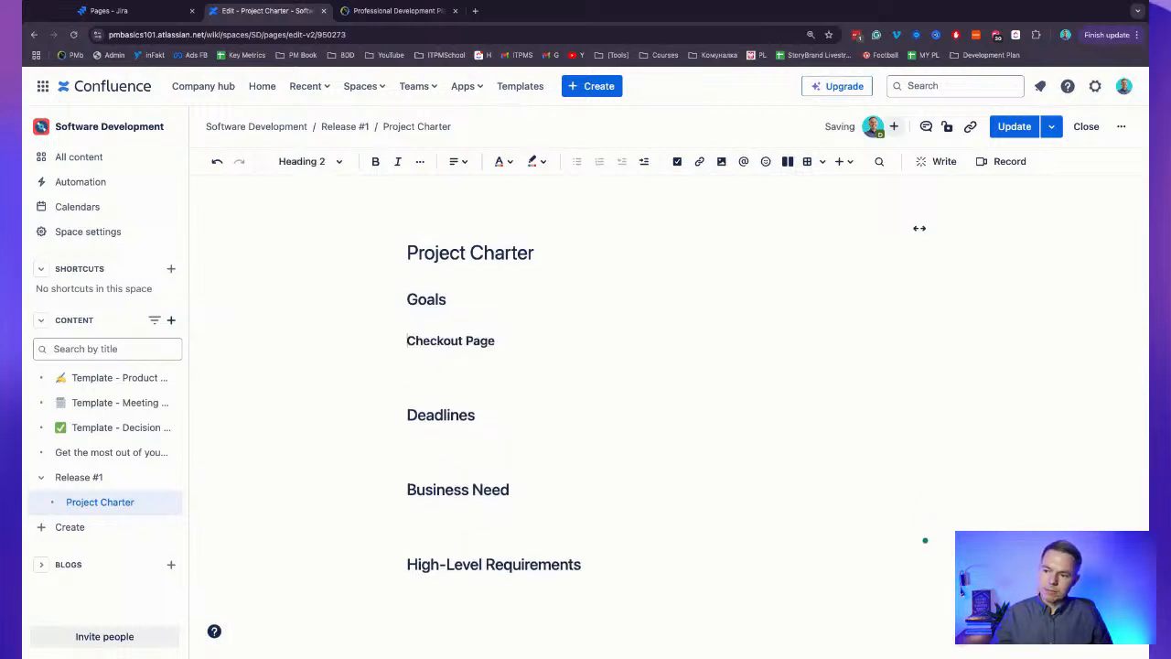
Write the body text "We need a checkout page..." below the Checkout Page heading.
key("Down")
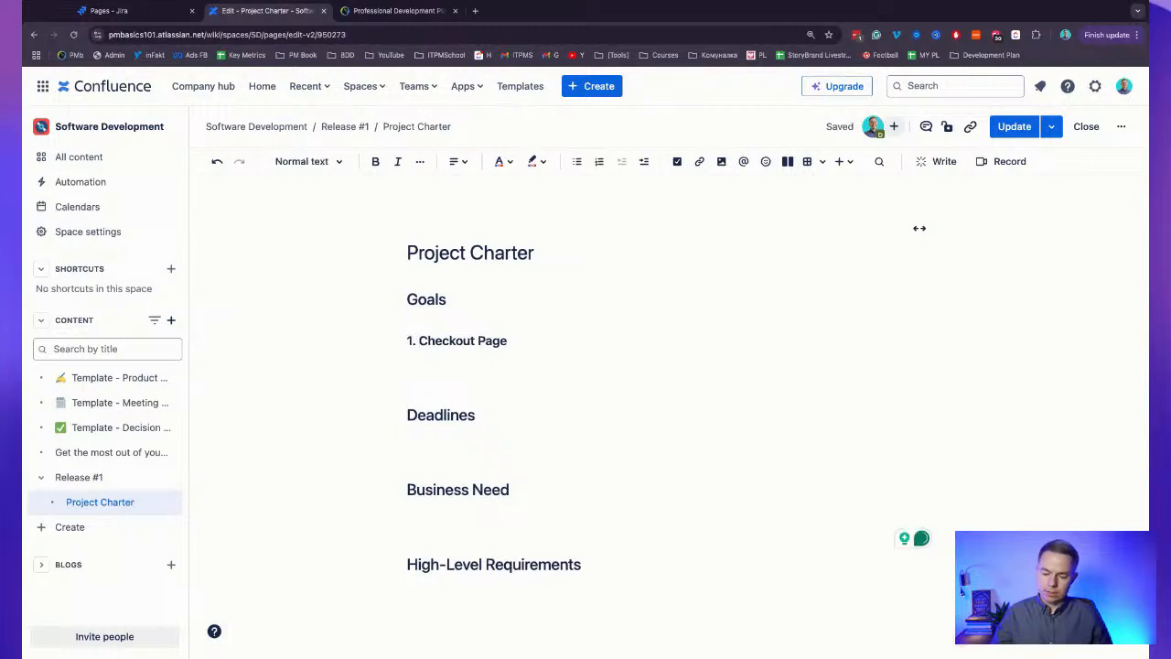
type("We need a ")
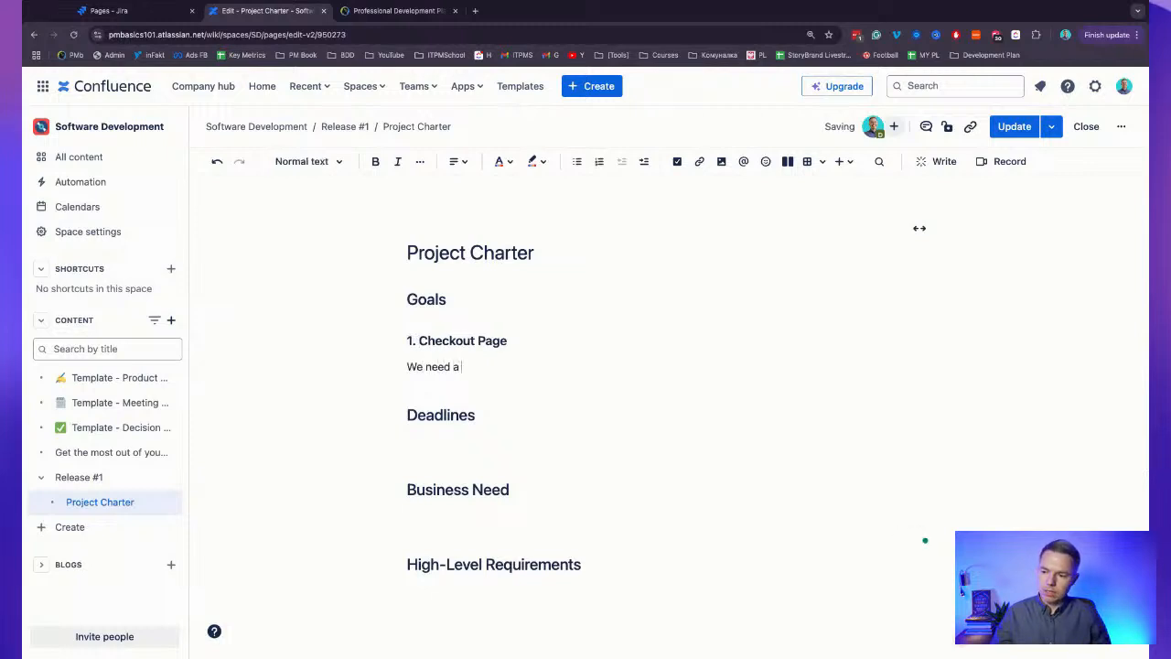
type("checkout page...")
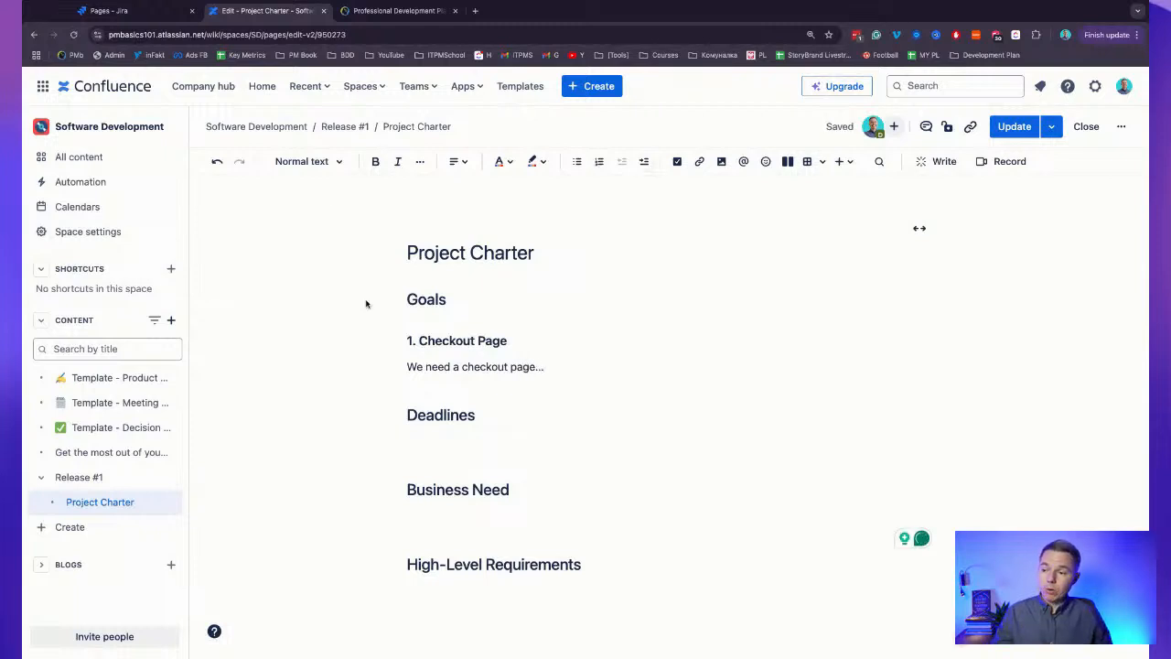
Switch to Jira, close the Project Charter preview and look through the project's navigation down to its project pages and settings.
left_click_drag(419, 340, 508, 340)
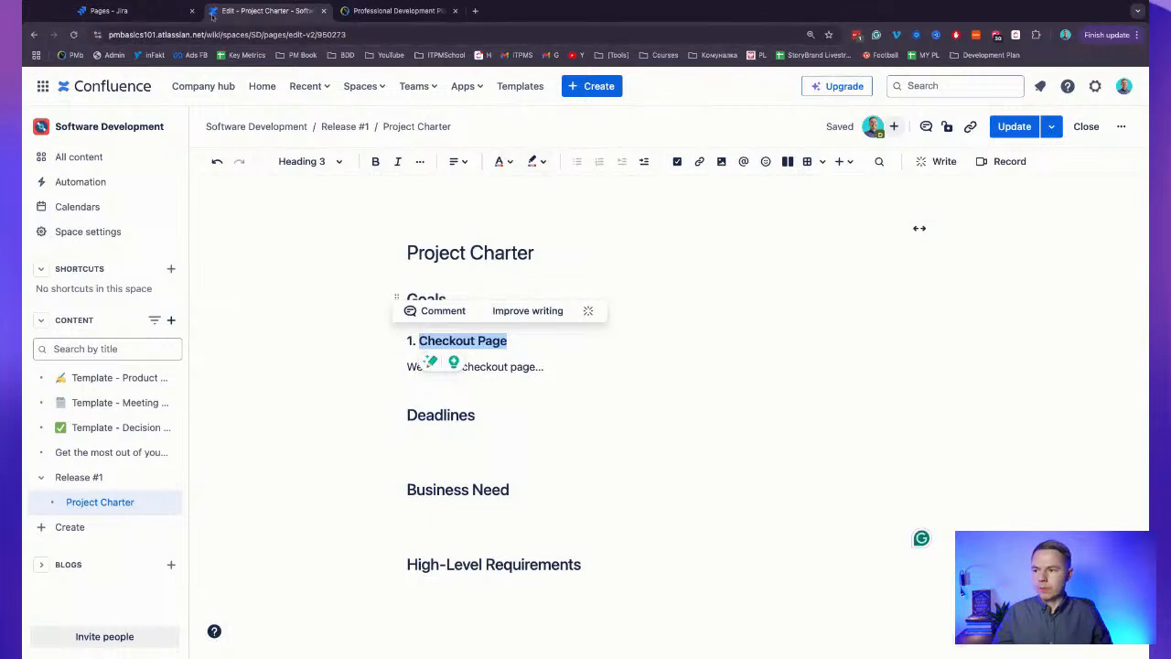
left_click(115, 10)
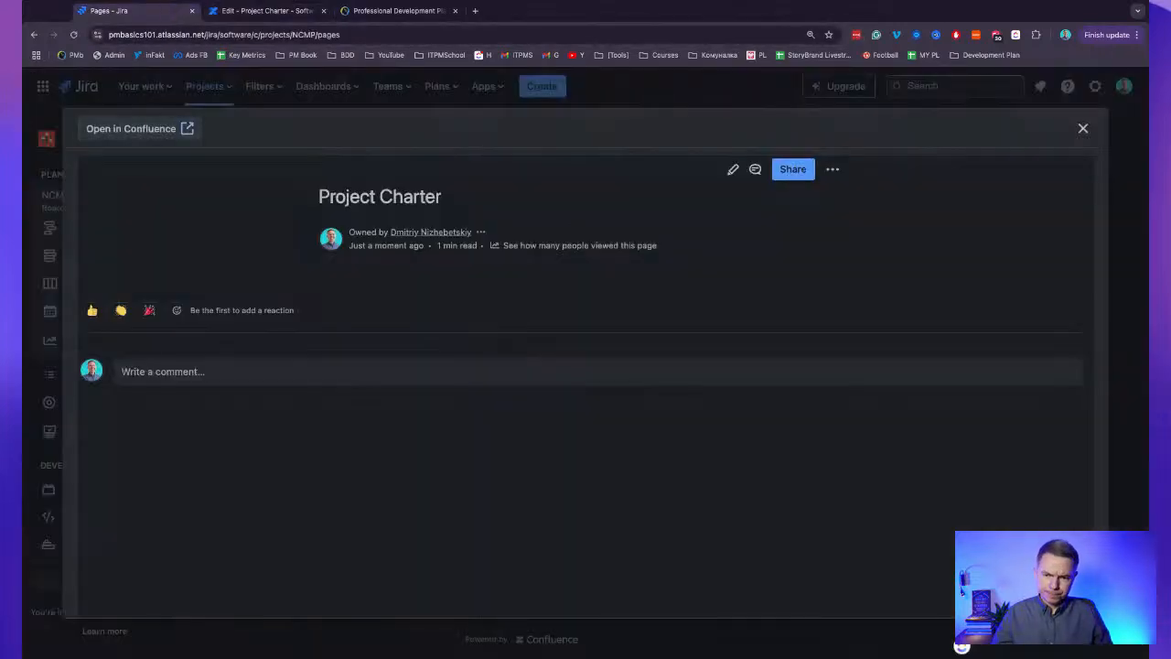
left_click(1082, 128)
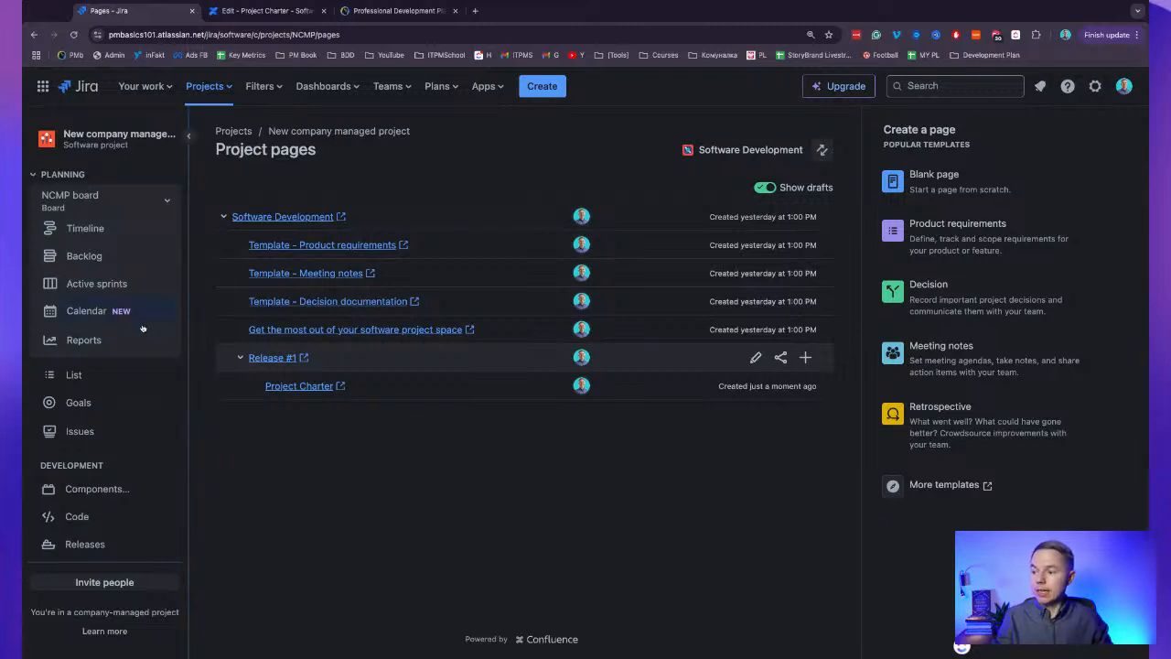
scroll(99, 423, "down", 2)
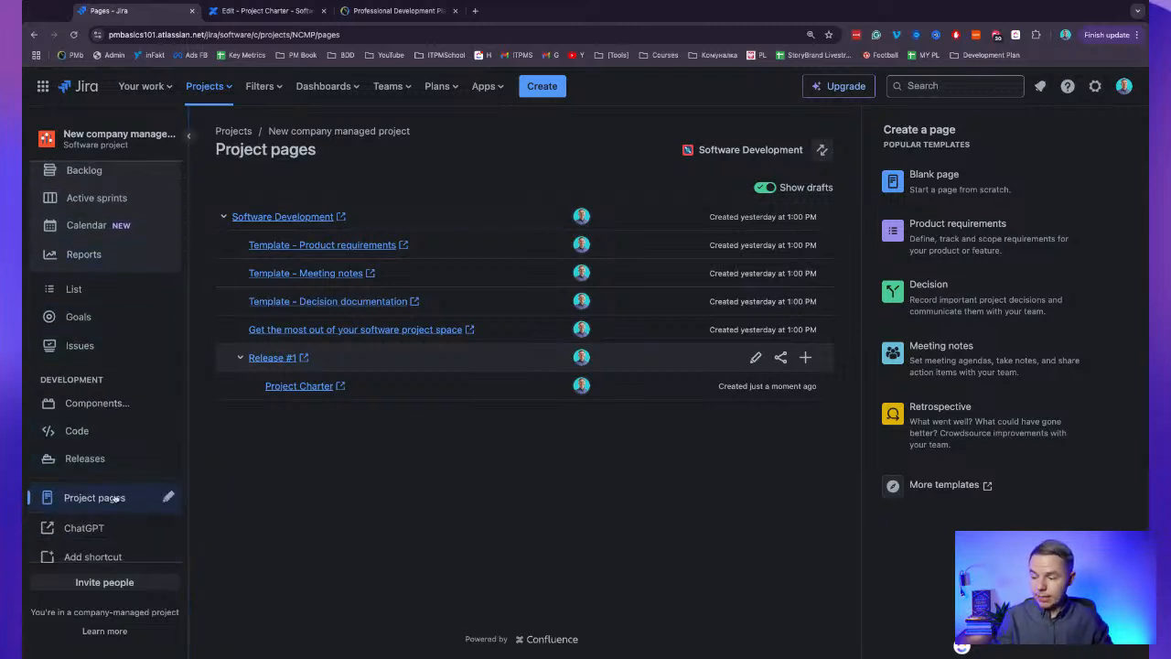
scroll(84, 508, "down", 1)
scroll(84, 508, "down", 1)
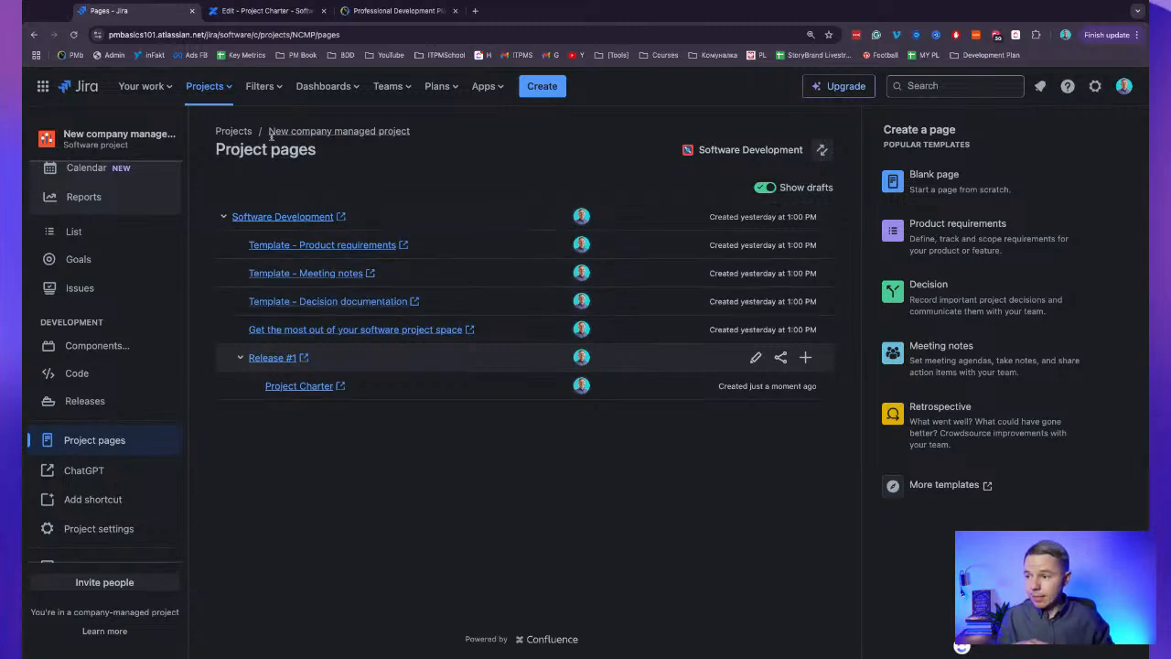
Return to the Project Charter draft in Confluence and review its goals, deadlines, business need and requirements sections.
left_click(265, 10)
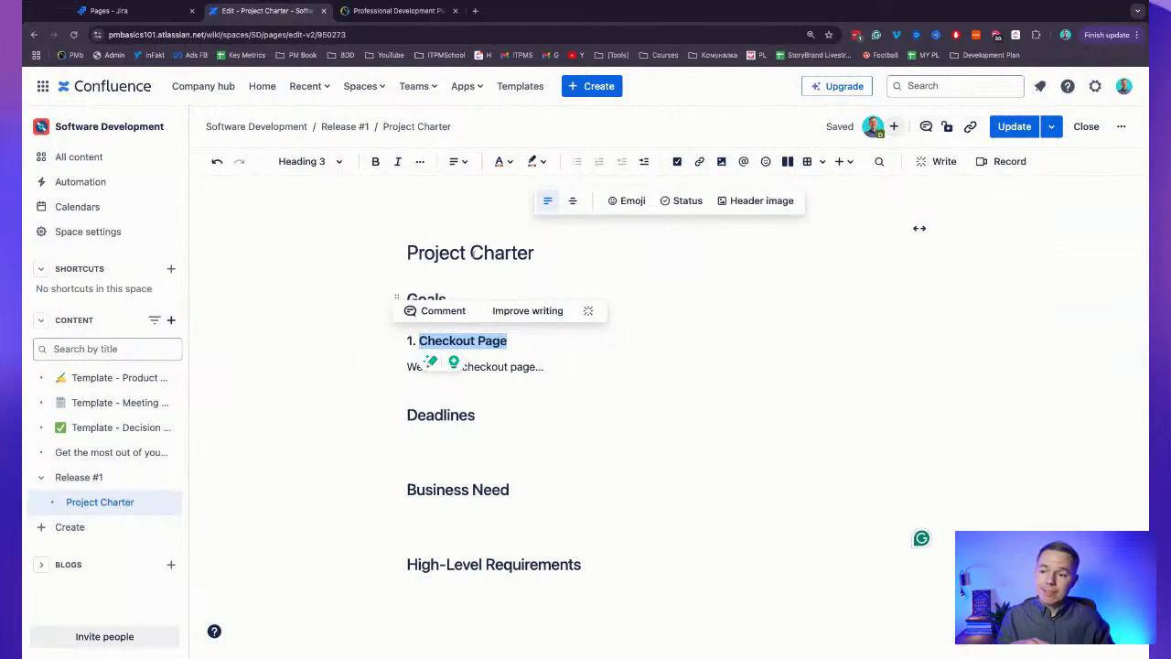
left_click(505, 563)
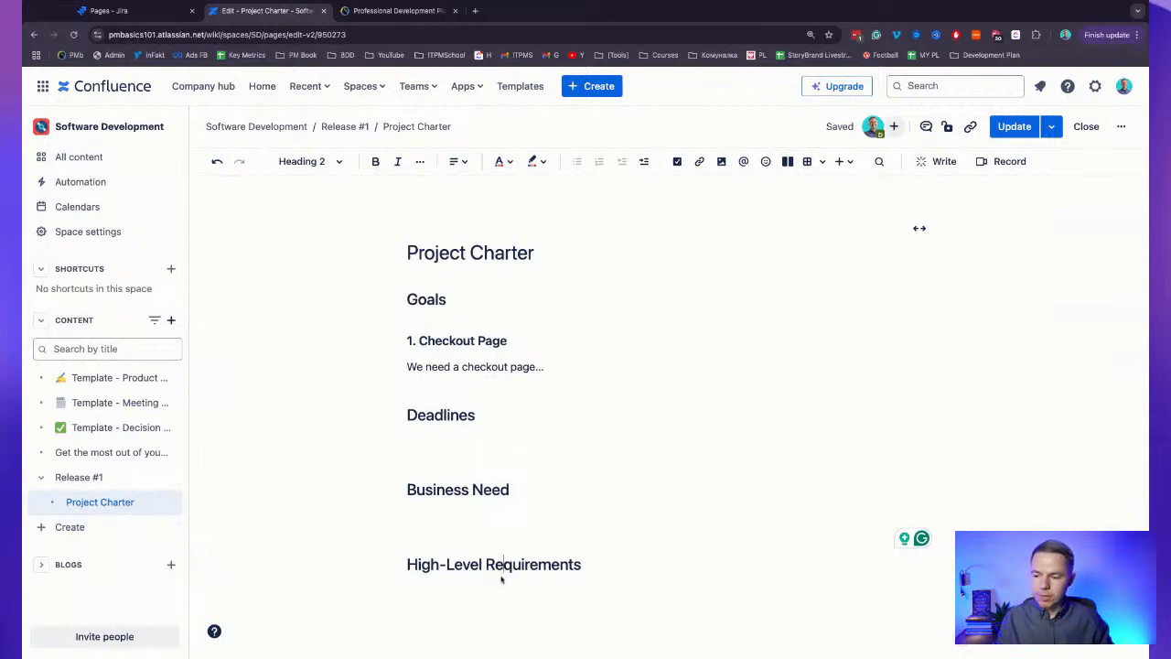
left_click(603, 548)
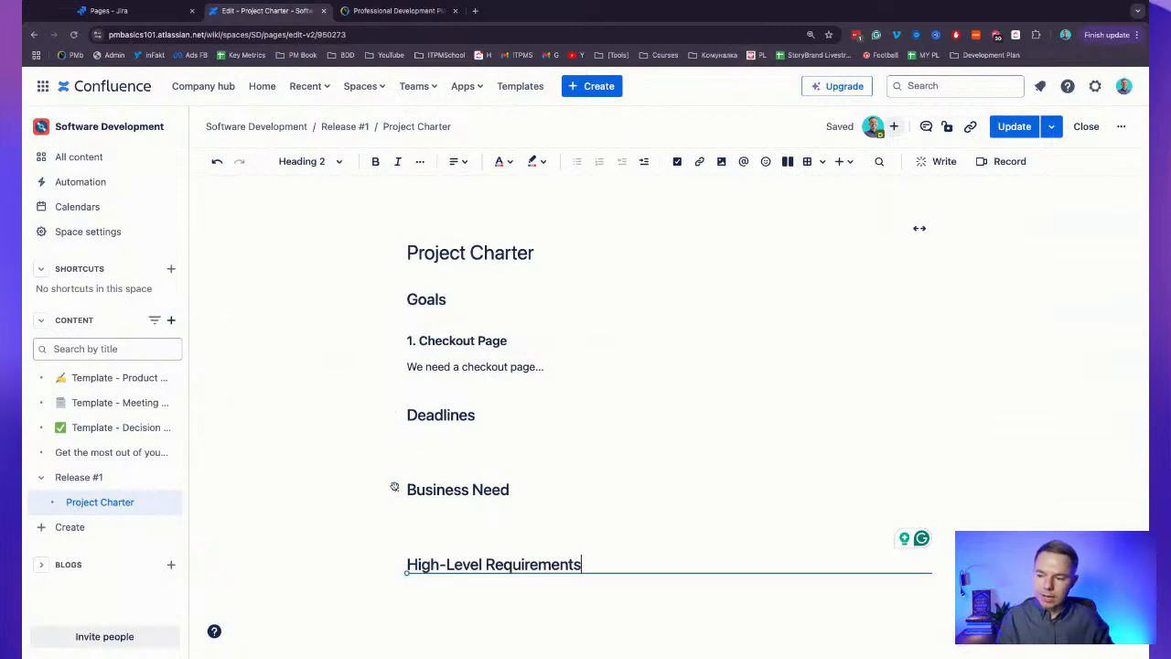
left_click(407, 489)
left_click_drag(409, 490, 560, 564)
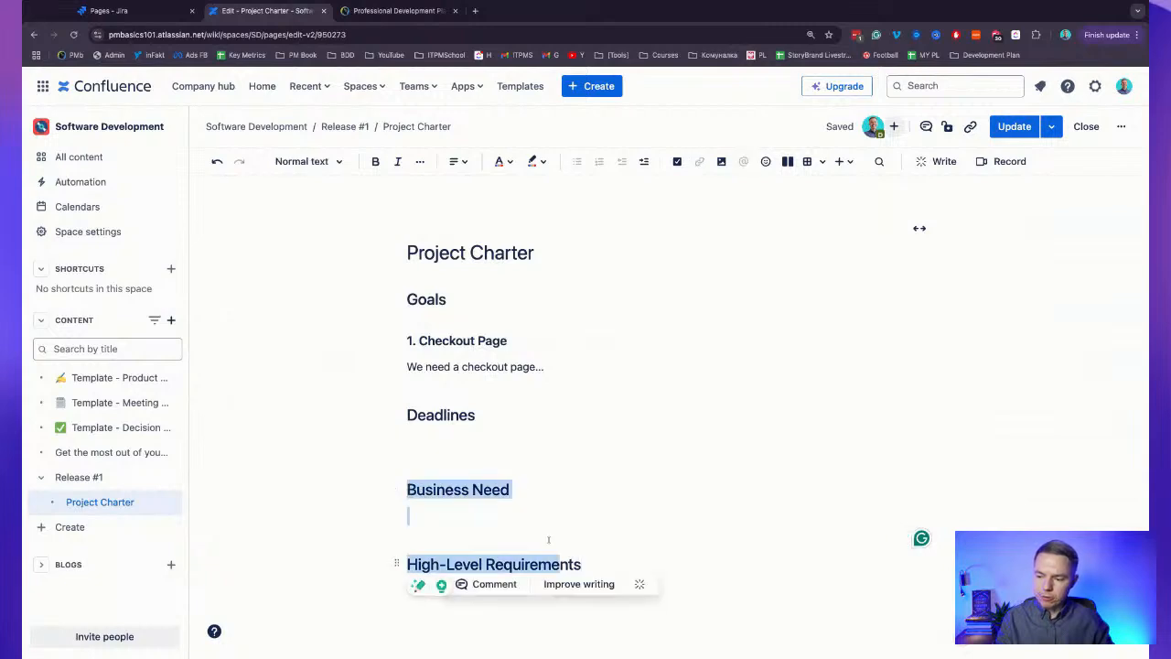
left_click(448, 434)
left_click_drag(456, 341, 409, 439)
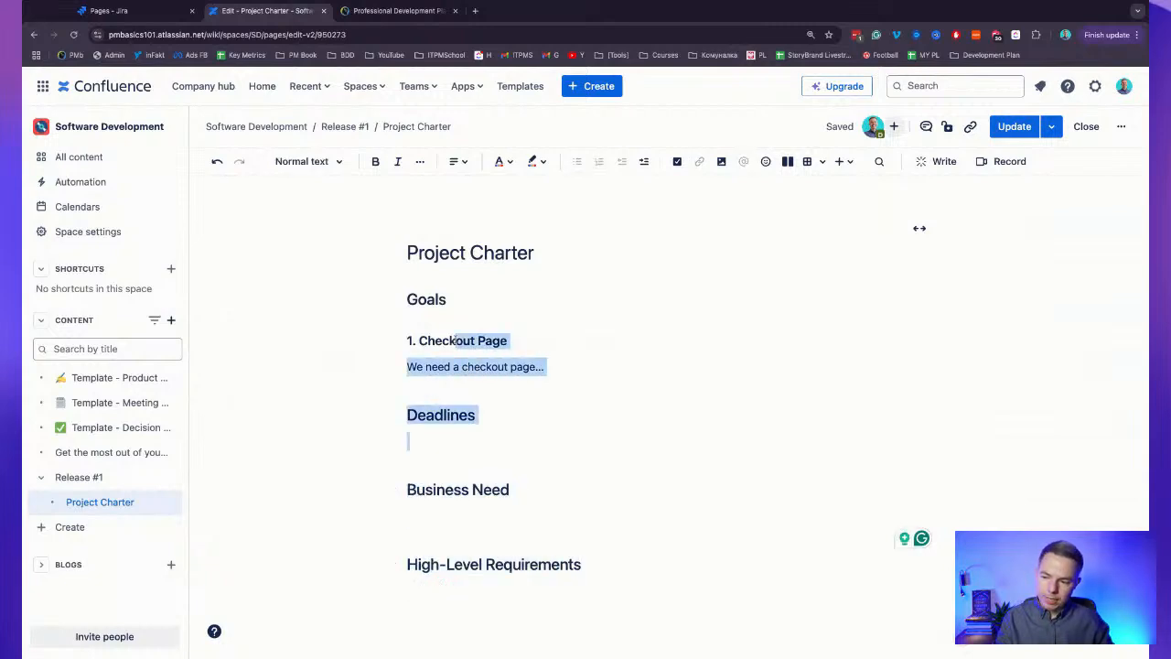
left_click(1069, 317)
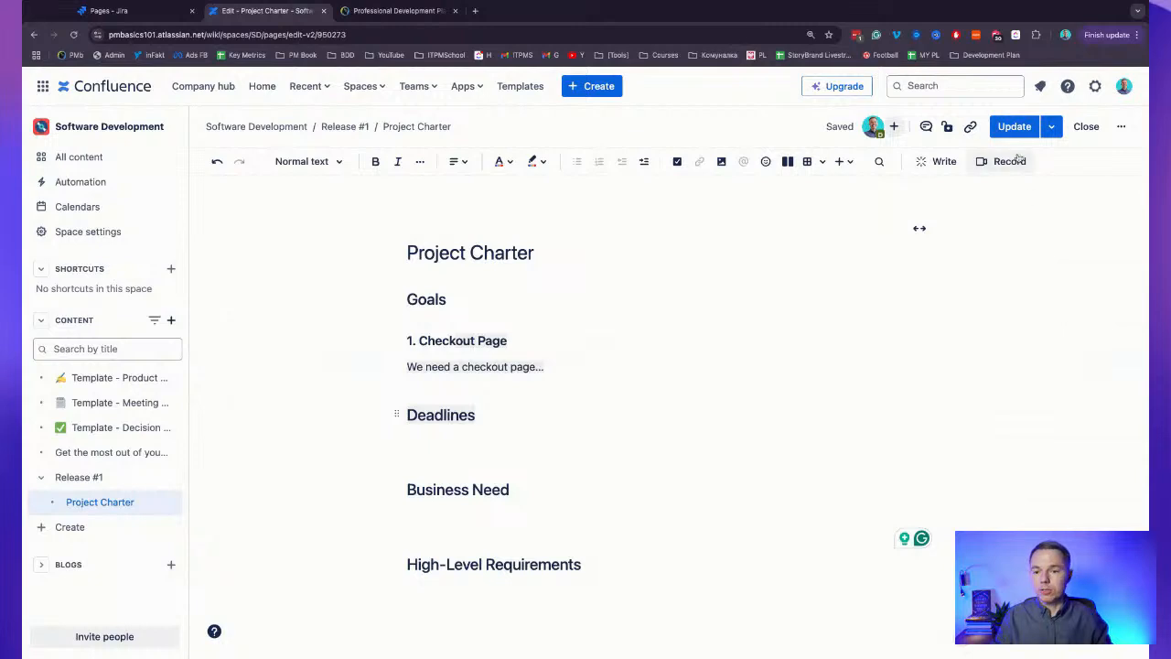
Publish the updated Project Charter page, switch to Jira and collapse the Release #1 branch in the project pages.
left_click(1014, 126)
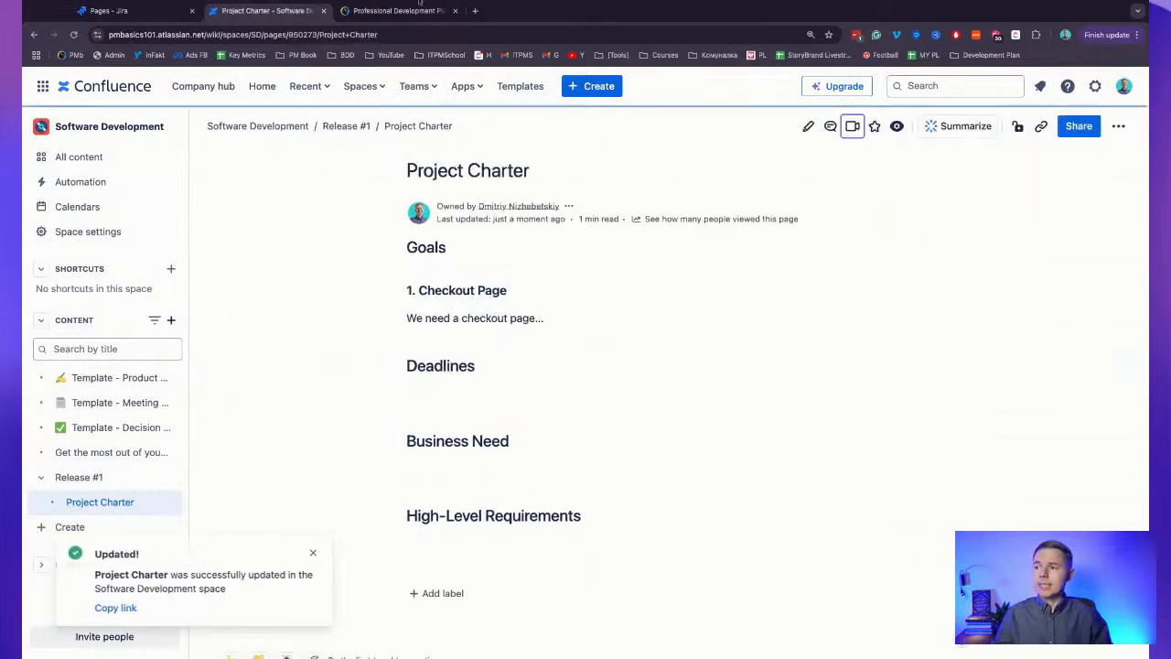
left_click(108, 10)
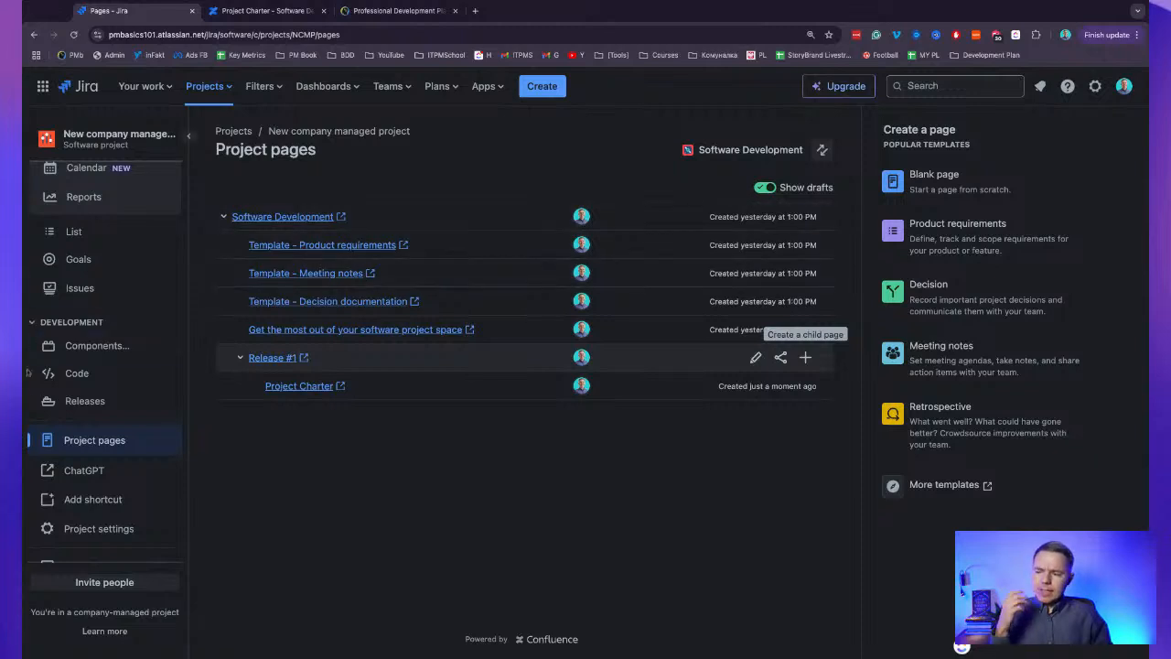
scroll(92, 393, "up", 3)
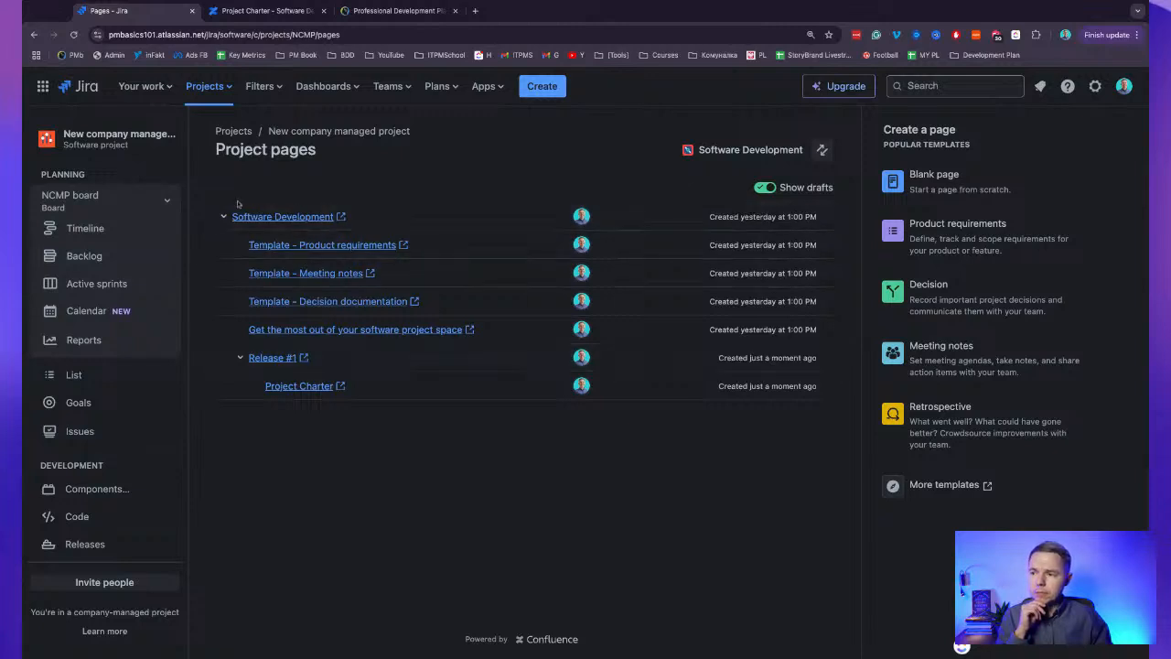
left_click(241, 359)
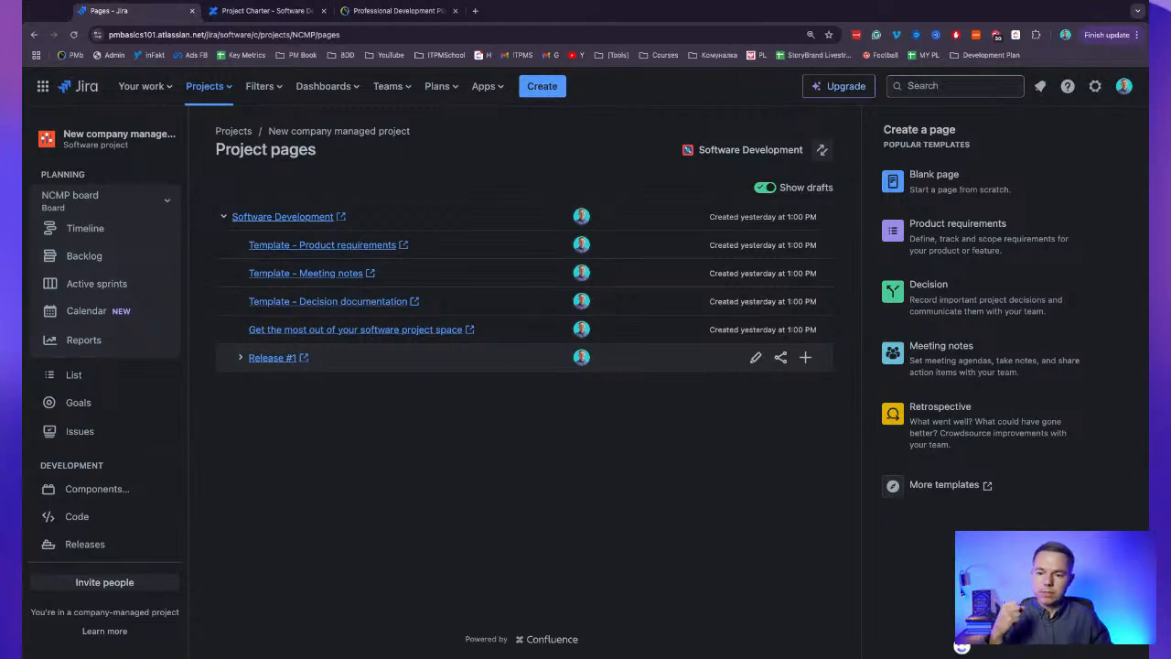
Look over the backlog and the project's issue list, checking the child issues of NCMP-15 and the full range of columns.
left_click(86, 268)
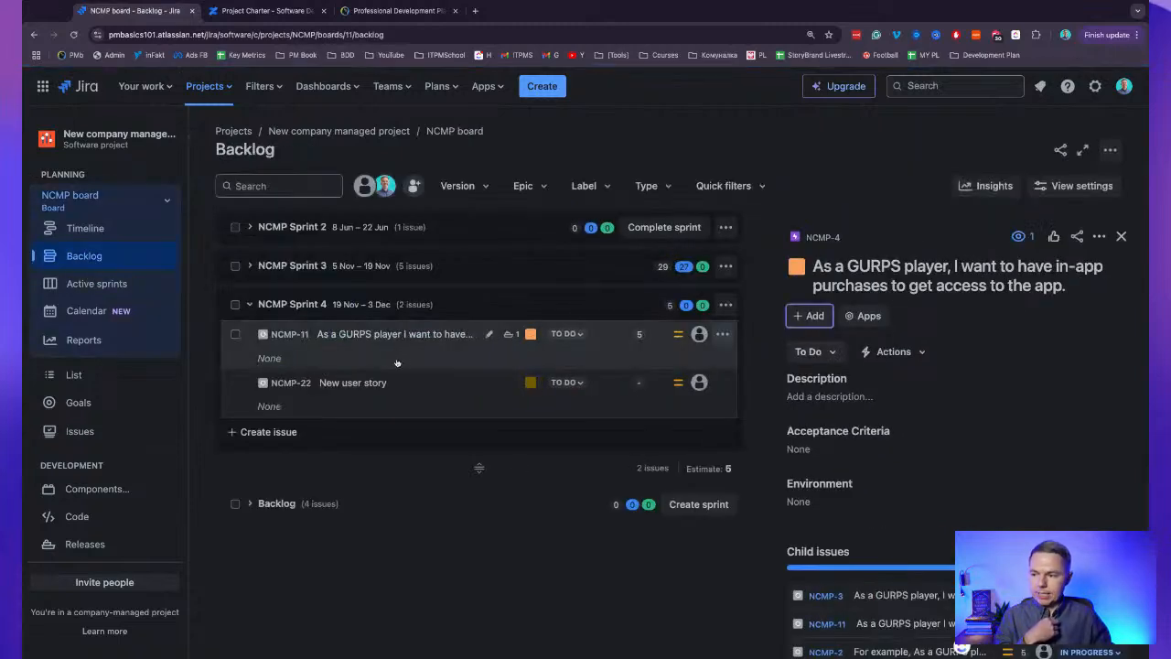
left_click(73, 374)
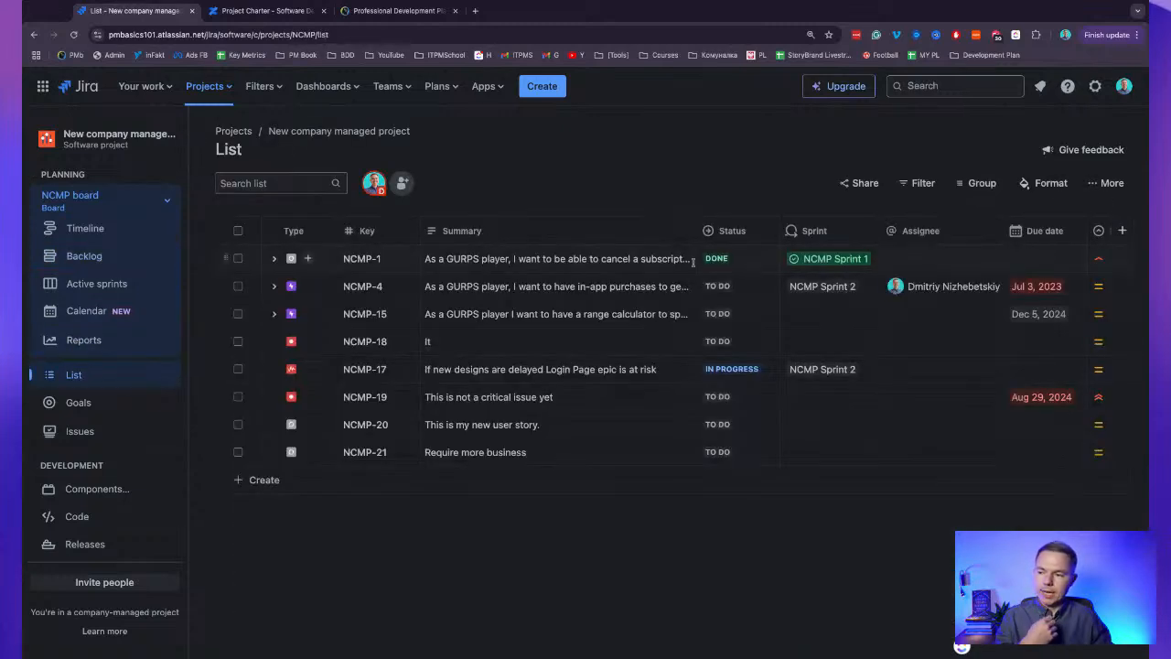
left_click(274, 314)
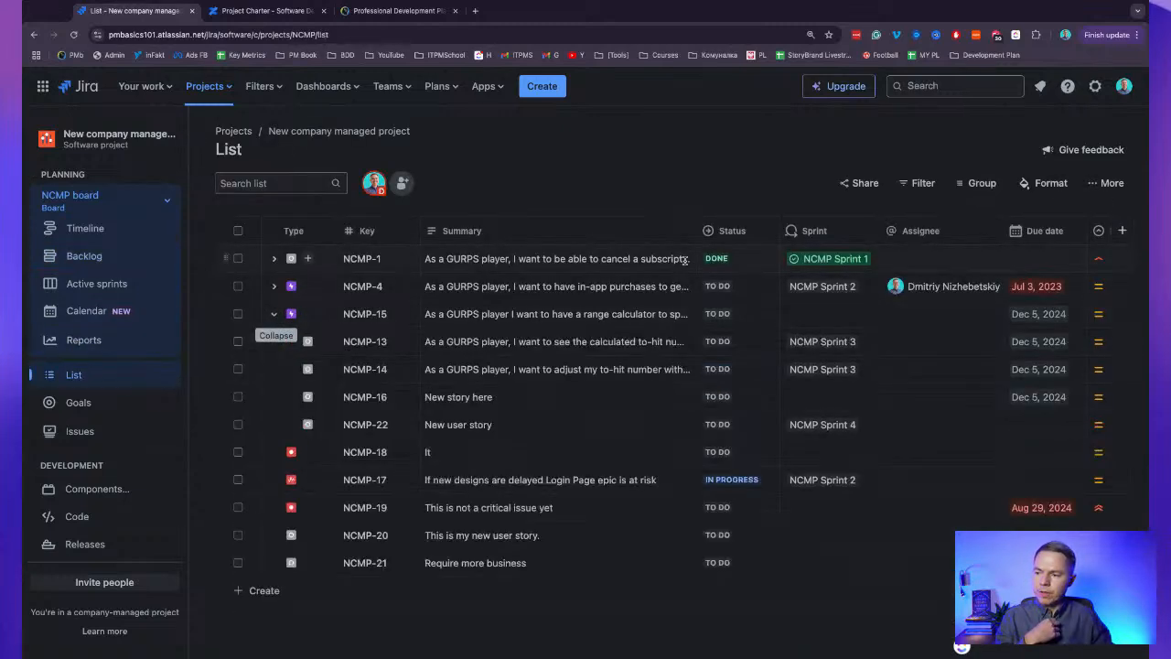
left_click(274, 313)
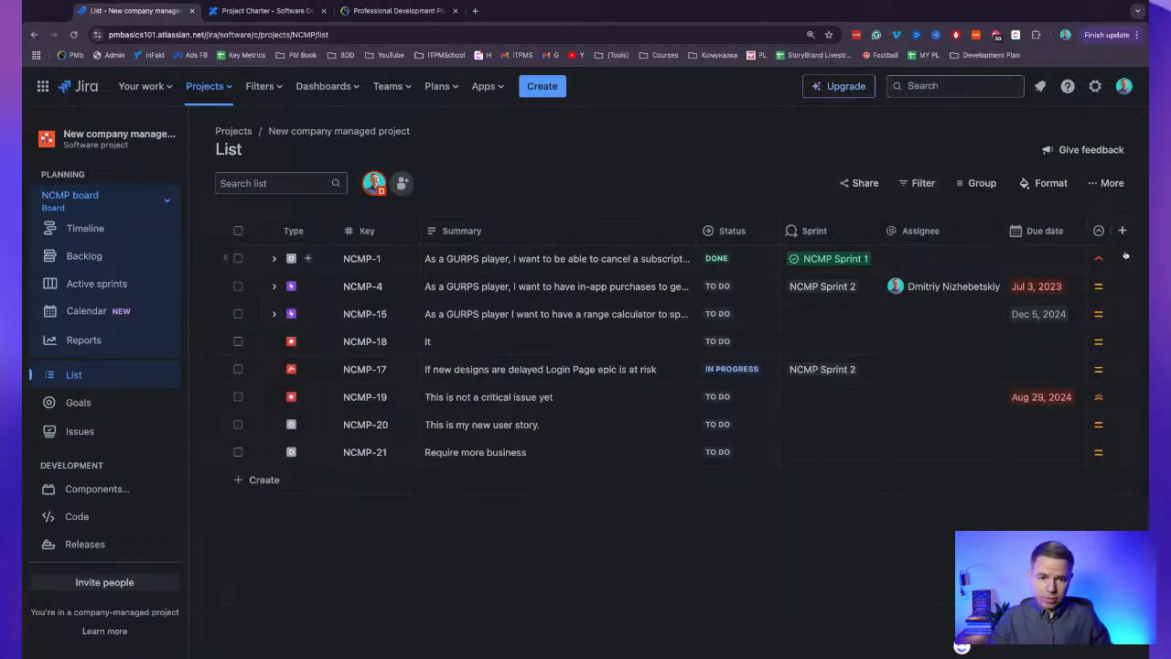
scroll(938, 279, "right", 10)
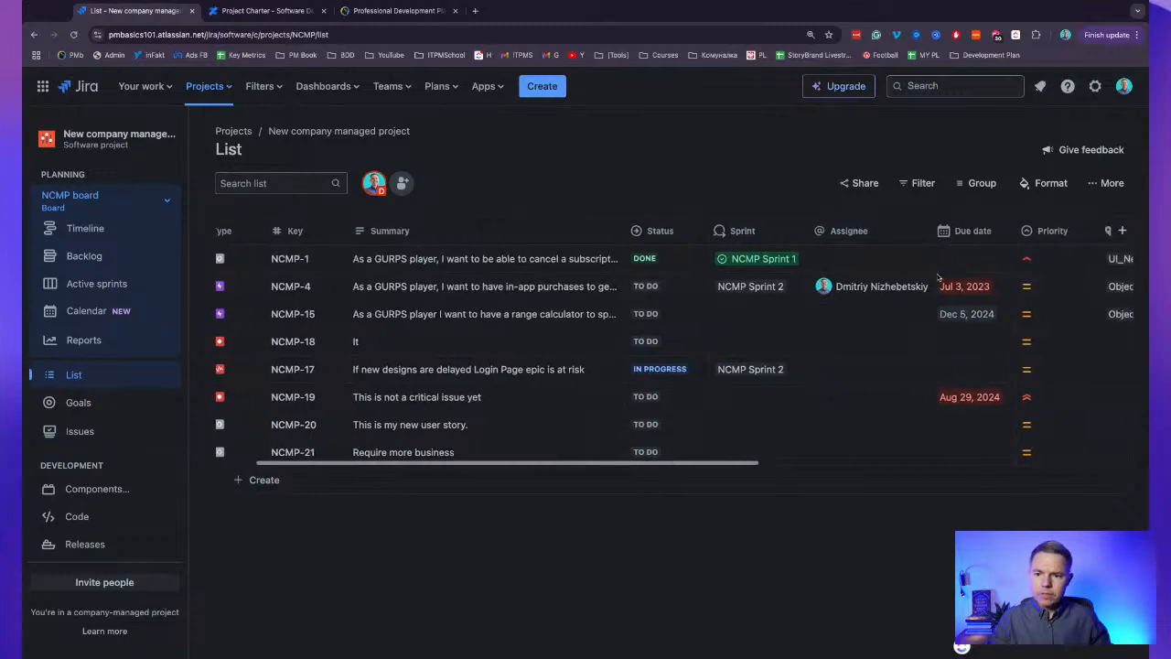
scroll(938, 275, "right", 5)
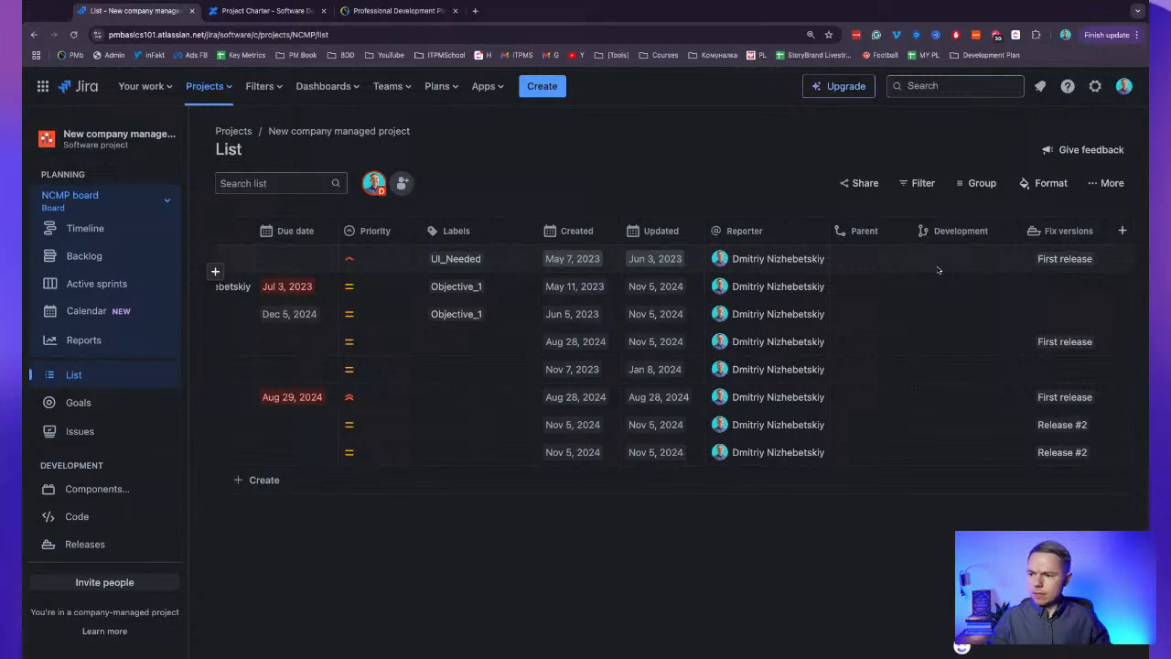
scroll(899, 300, "left", 10)
scroll(899, 300, "right", 4)
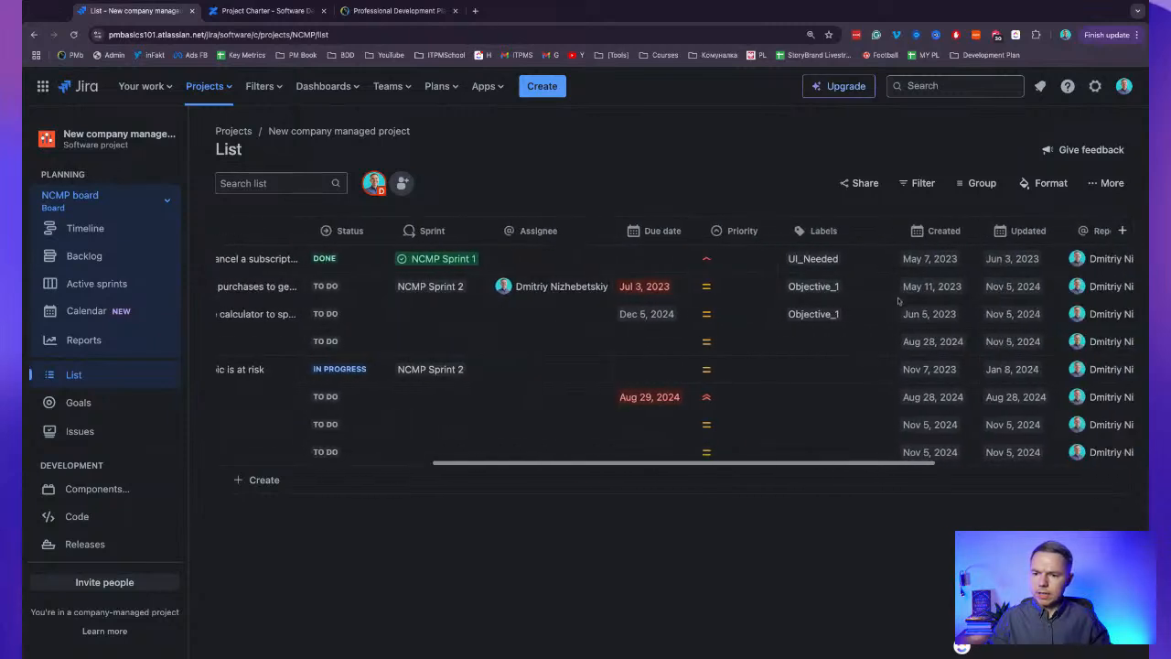
scroll(899, 300, "left", 10)
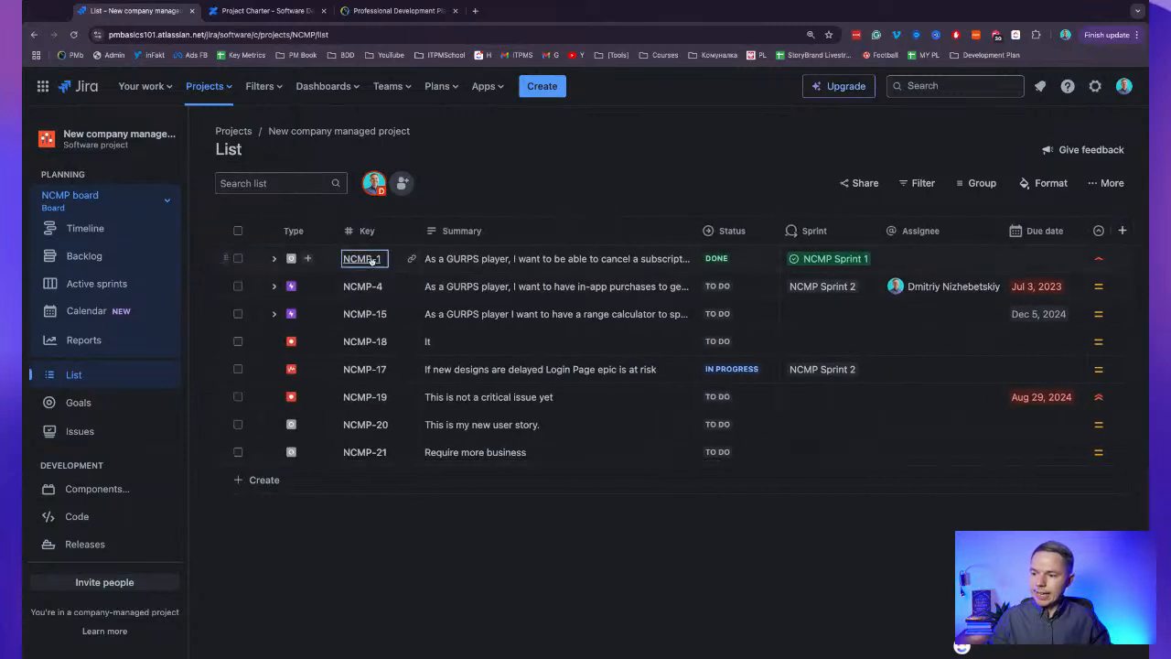
Open the details of NCMP-1 from the list, fill Requested By with the suggested person and set Department to Sales.
left_click(370, 260)
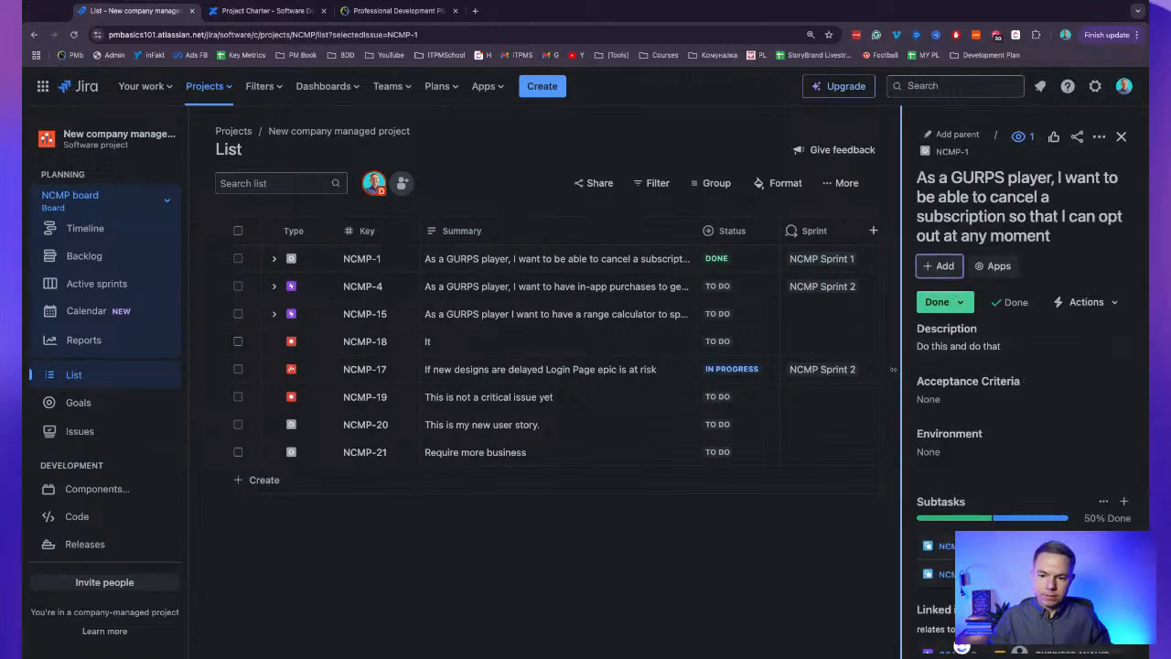
left_click_drag(893, 369, 699, 368)
scroll(1086, 255, "down", 3)
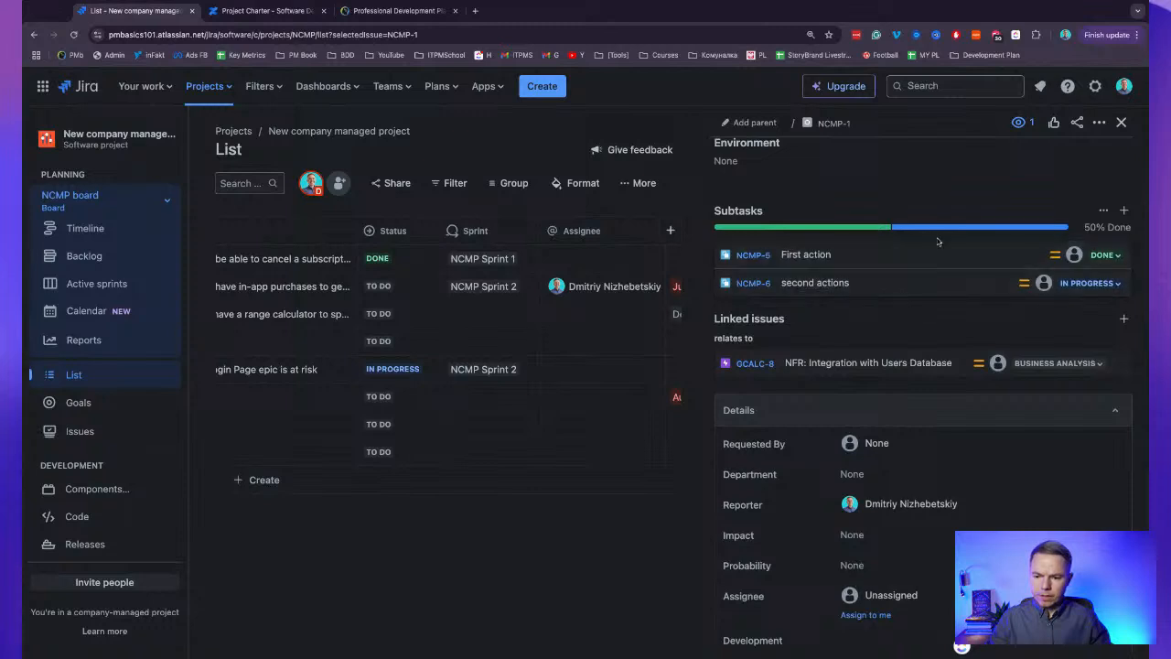
scroll(943, 240, "down", 3)
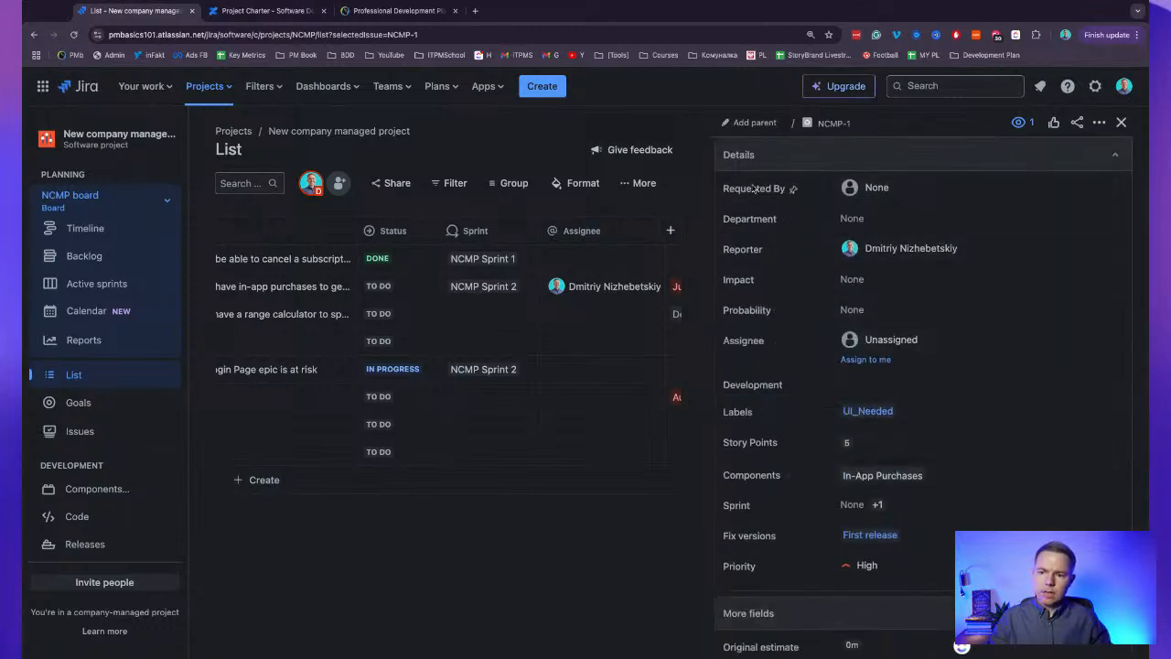
left_click(884, 187)
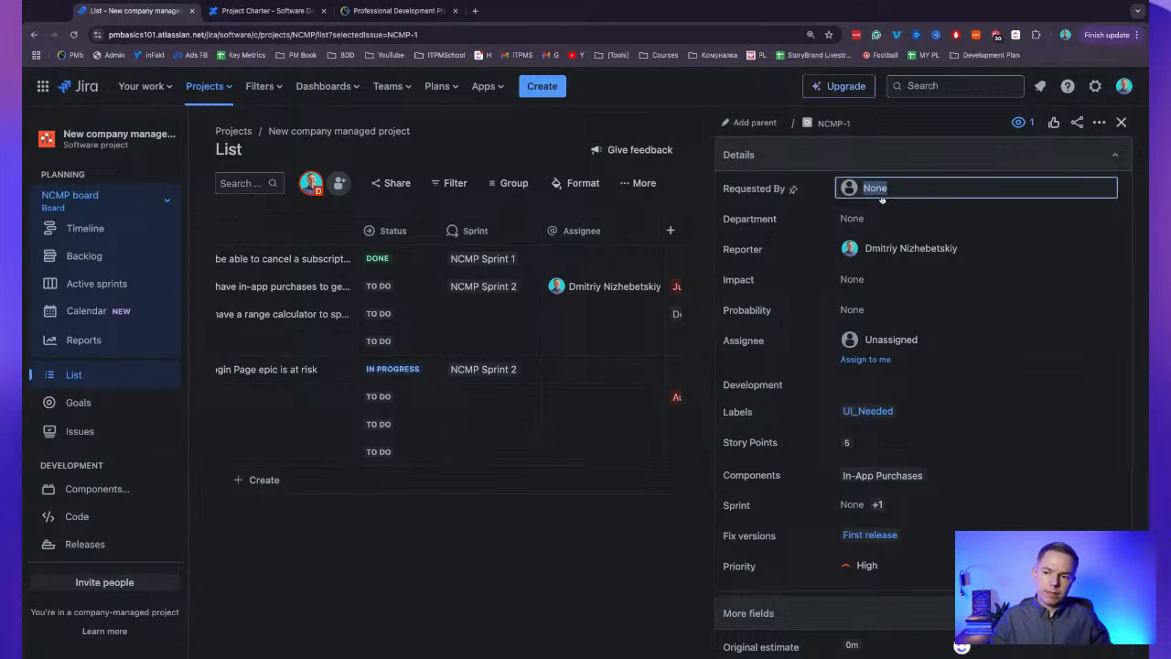
left_click(896, 228)
left_click(897, 221)
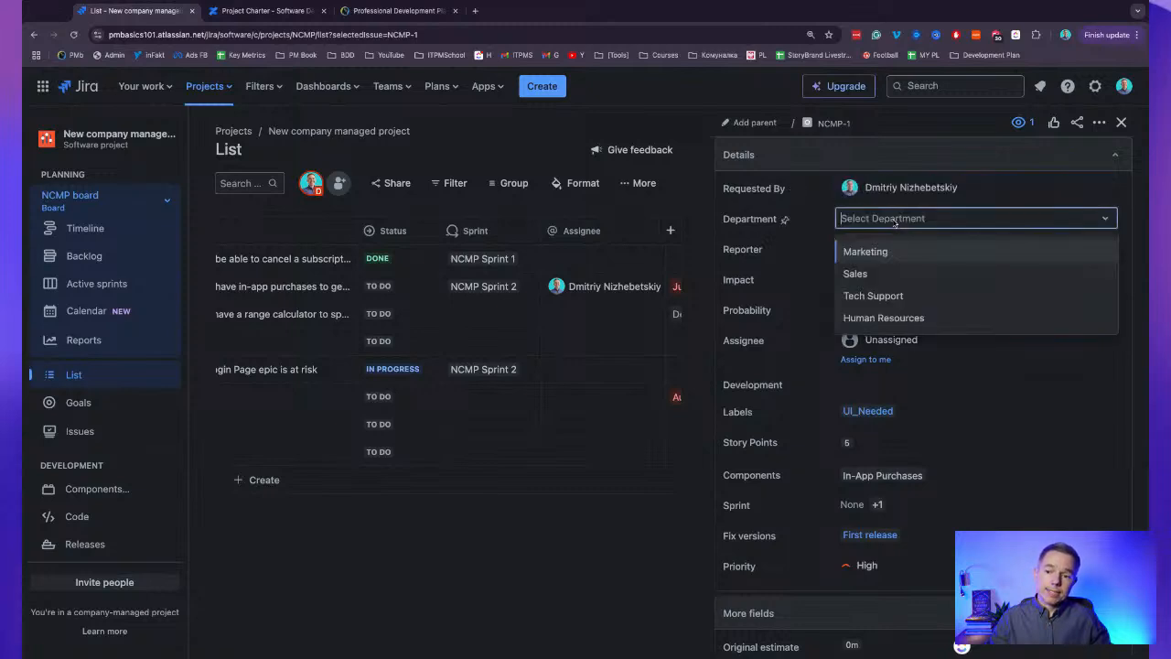
left_click(900, 276)
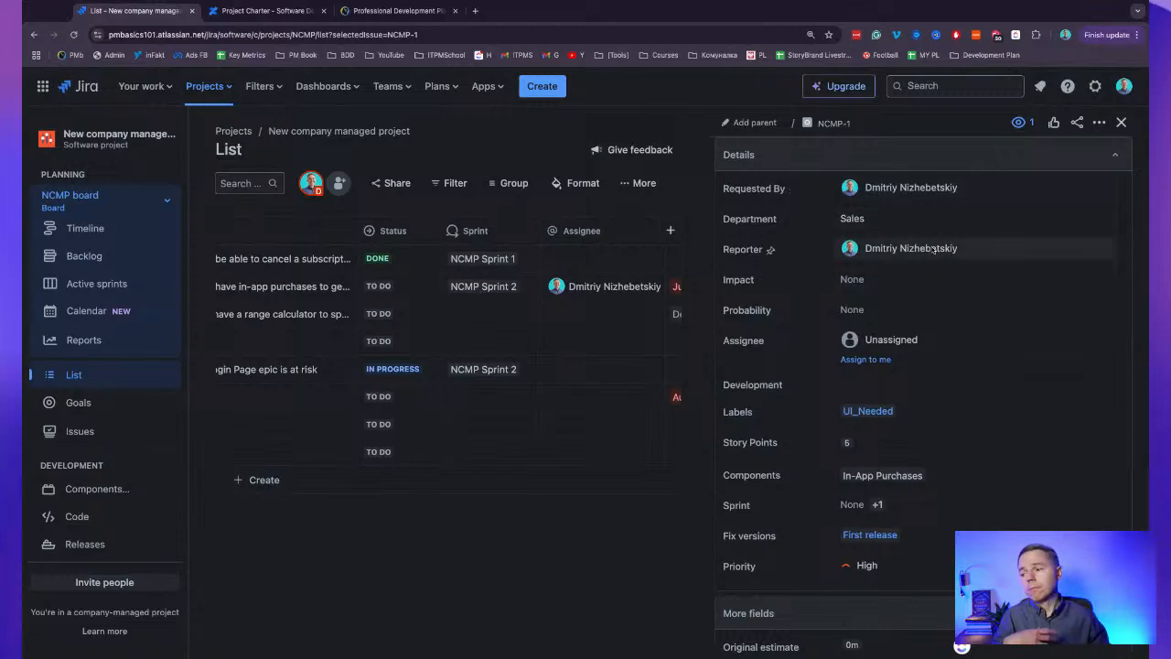
Return the NCMP-1 details pane to its narrower width and review its linked issues, detail fields, additional fields and dates.
scroll(924, 260, "up", 1)
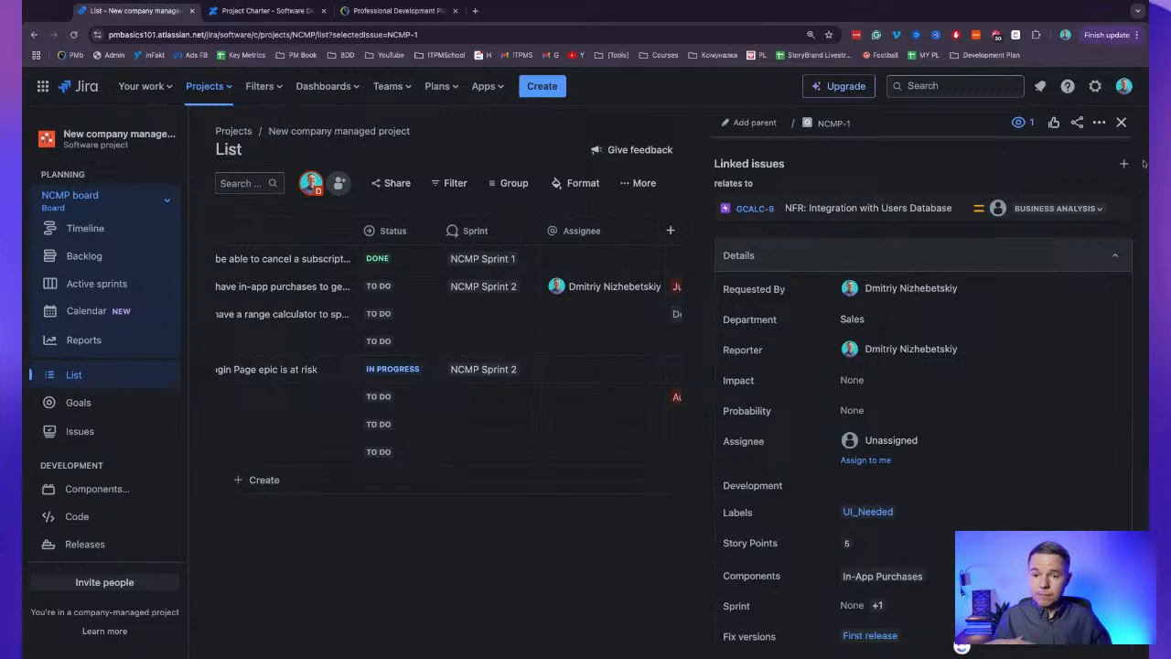
double_click(697, 246)
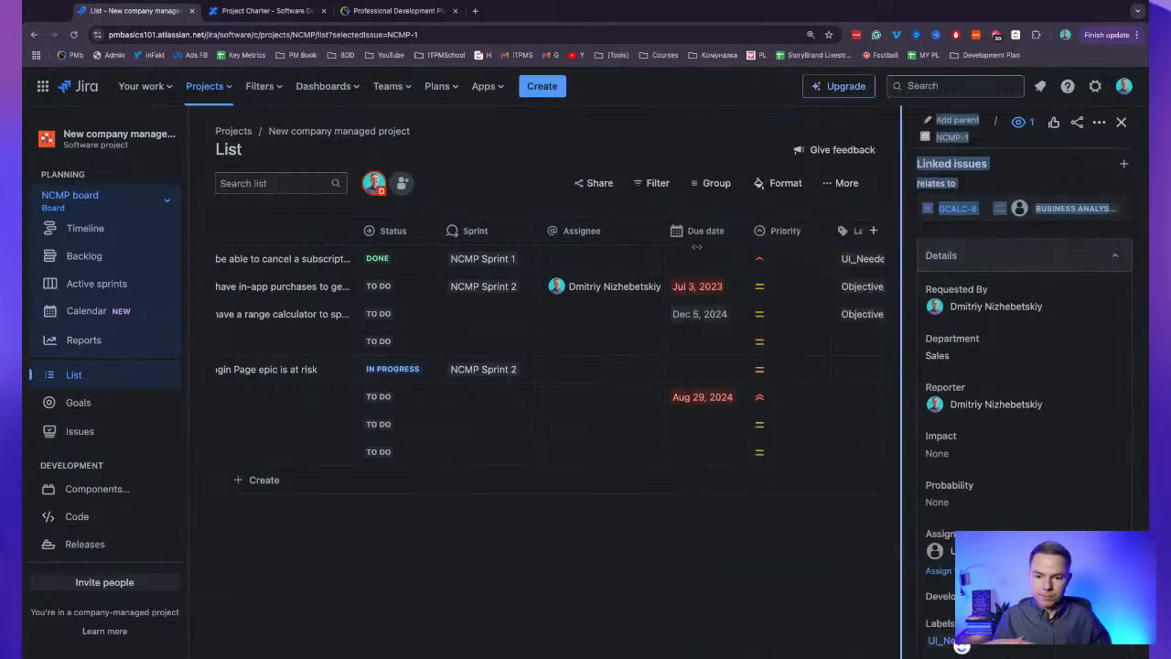
left_click_drag(696, 246, 1082, 214)
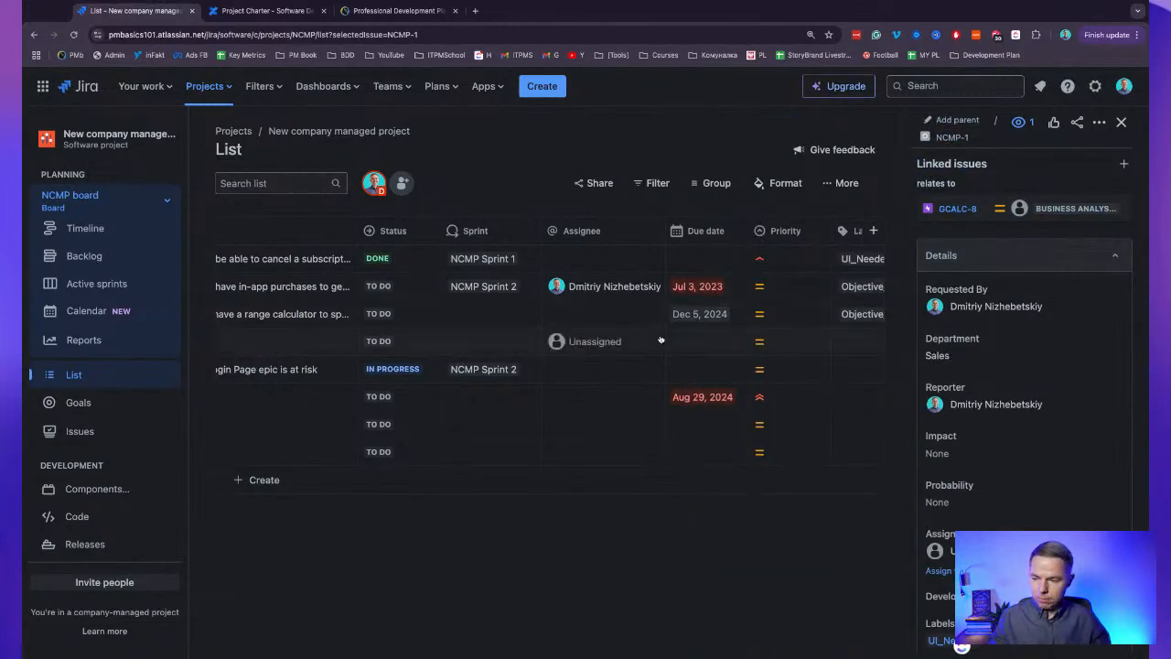
scroll(661, 341, "left", 5)
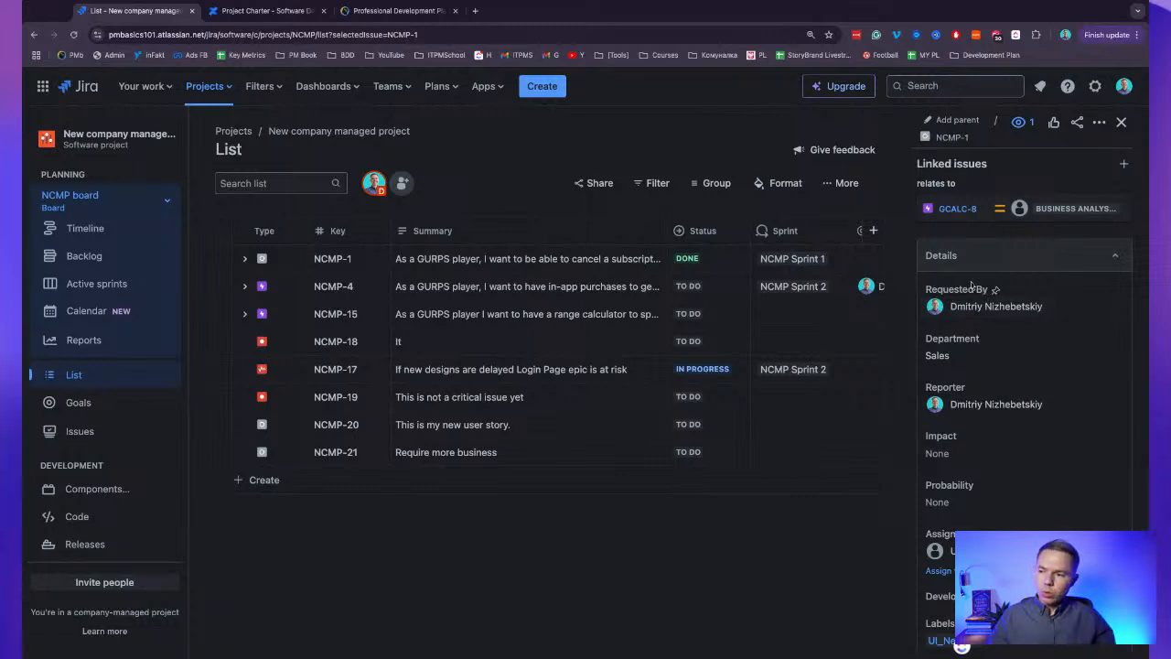
scroll(979, 302, "down", 2)
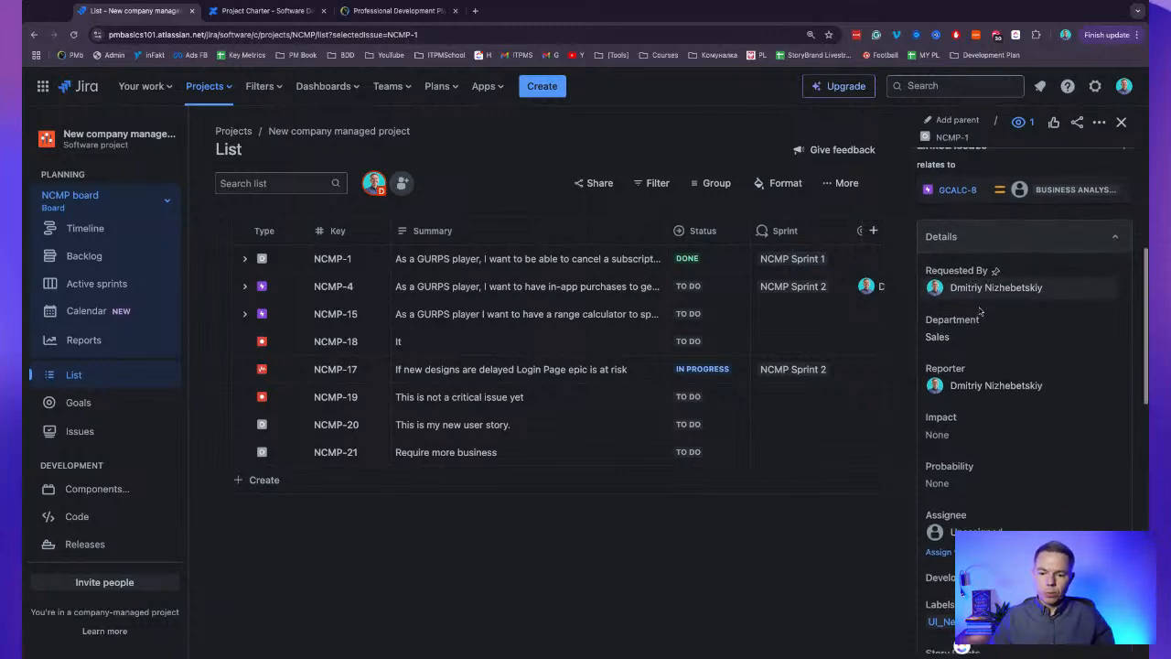
scroll(981, 308, "down", 3)
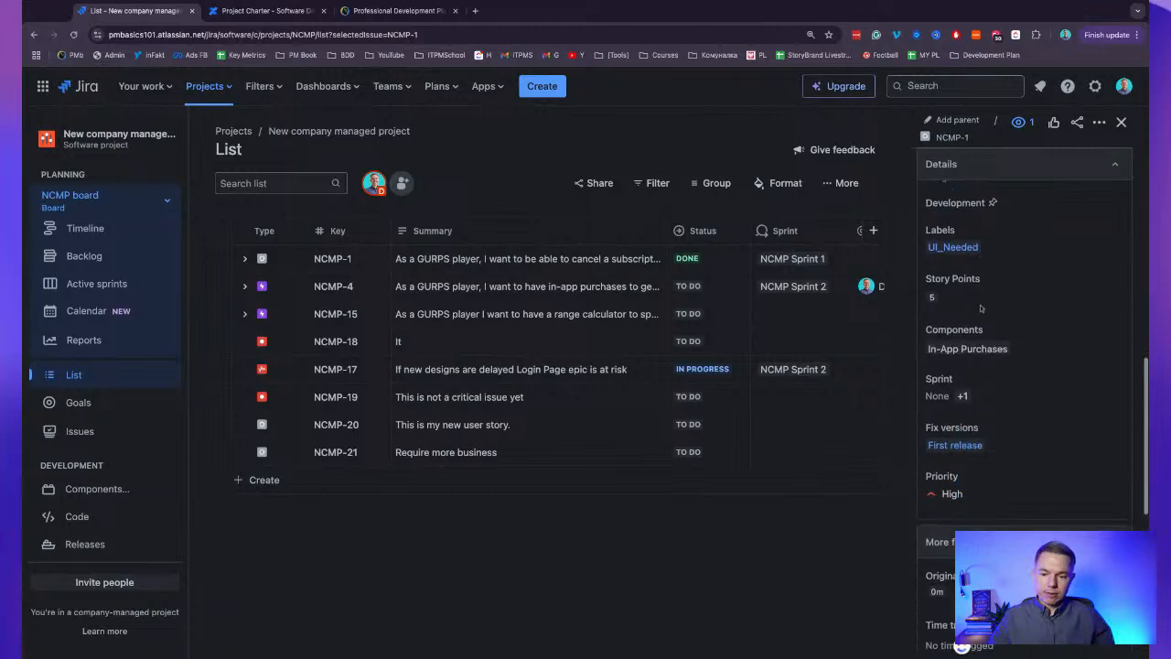
scroll(981, 308, "down", 5)
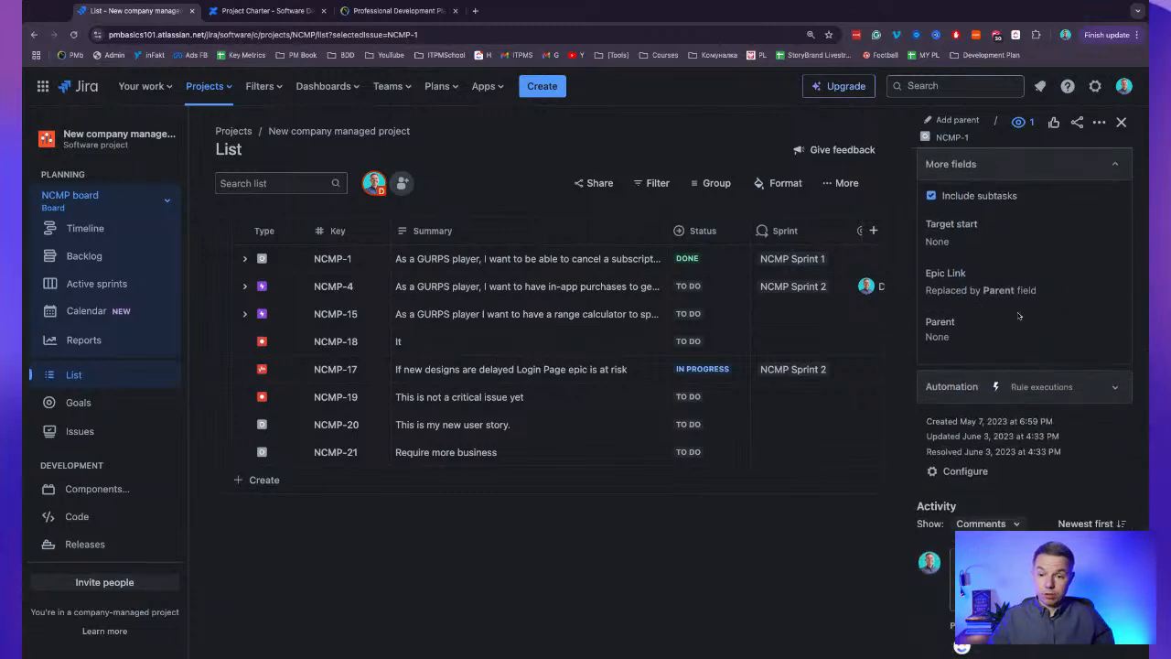
scroll(1018, 316, "up", 6)
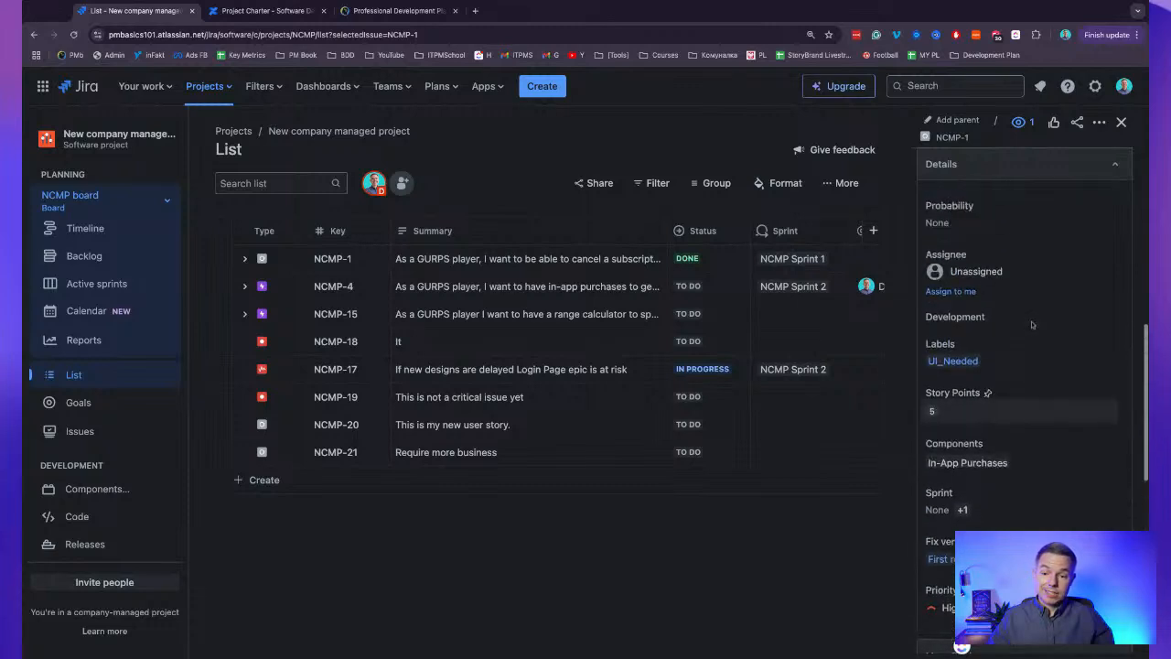
scroll(1031, 324, "up", 4)
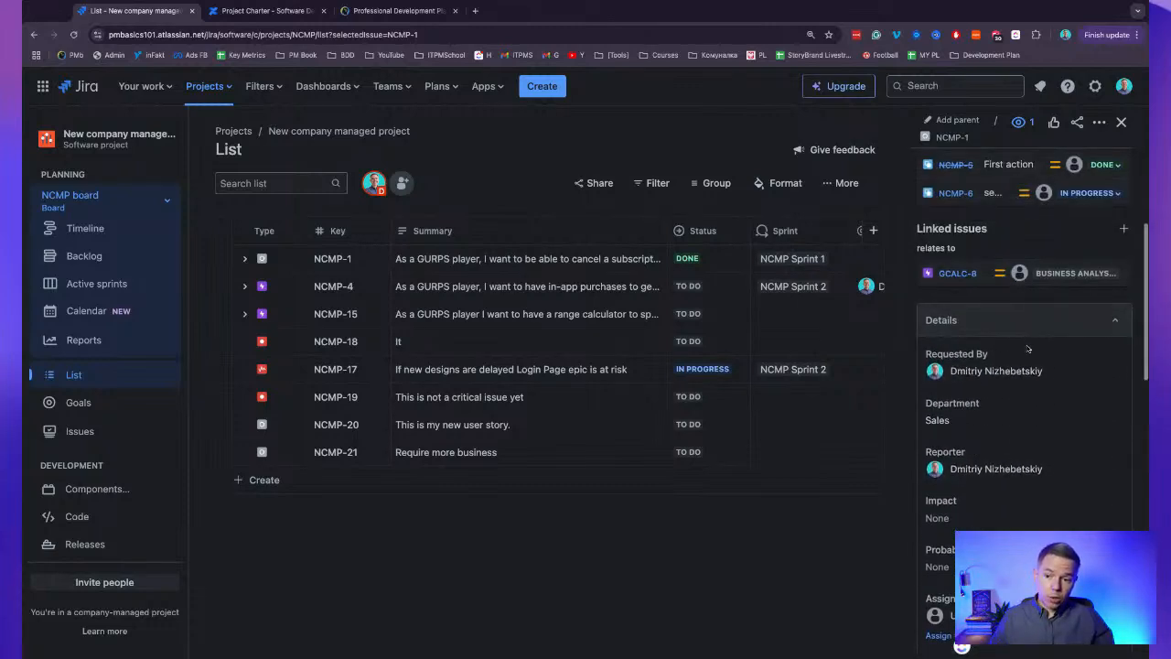
Set the Impact of NCMP-1 to High.
scroll(978, 384, "down", 2)
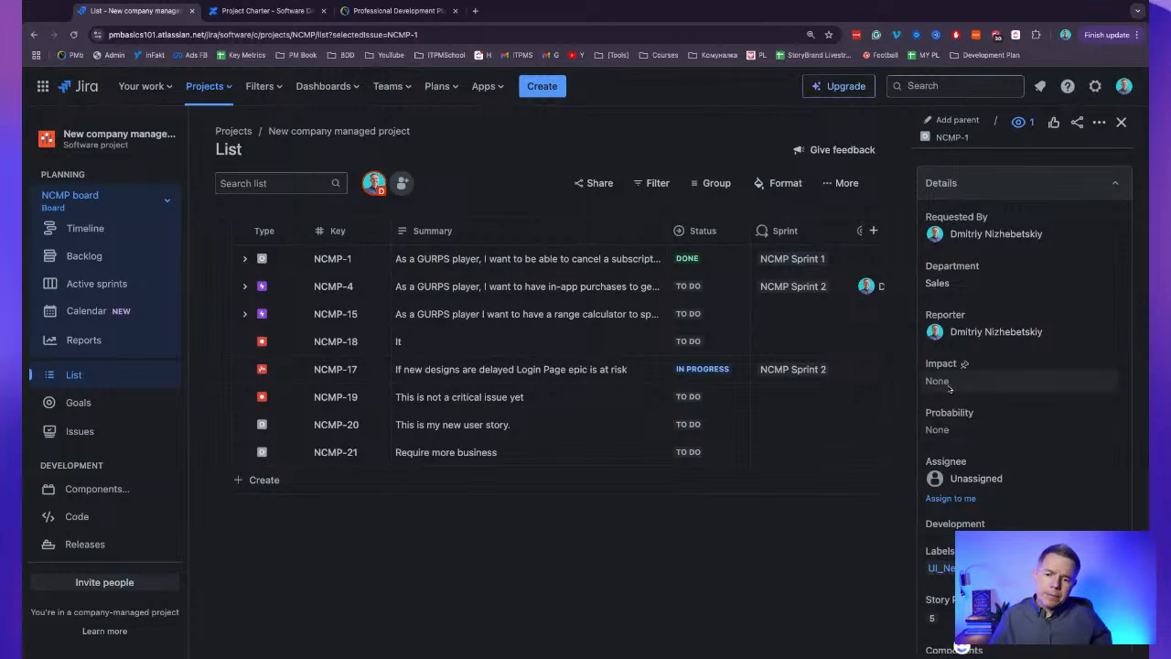
left_click(952, 382)
left_click(987, 437)
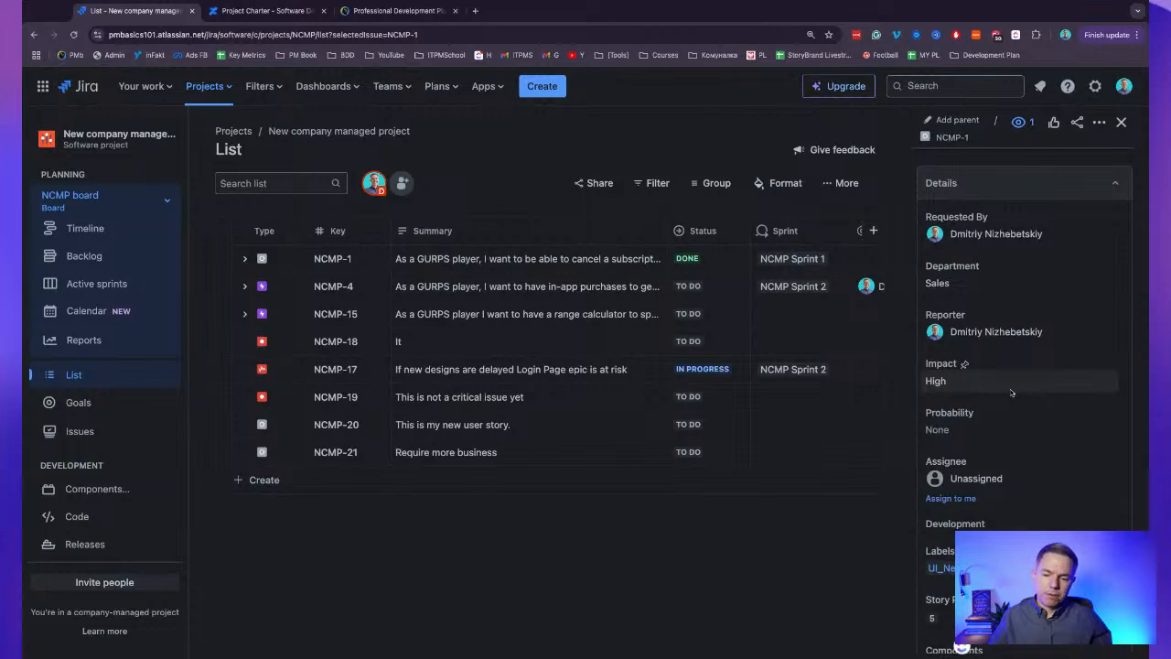
Try Tech Support as the Department of NCMP-1 and set the field back to Sales.
scroll(1012, 393, "down", 1)
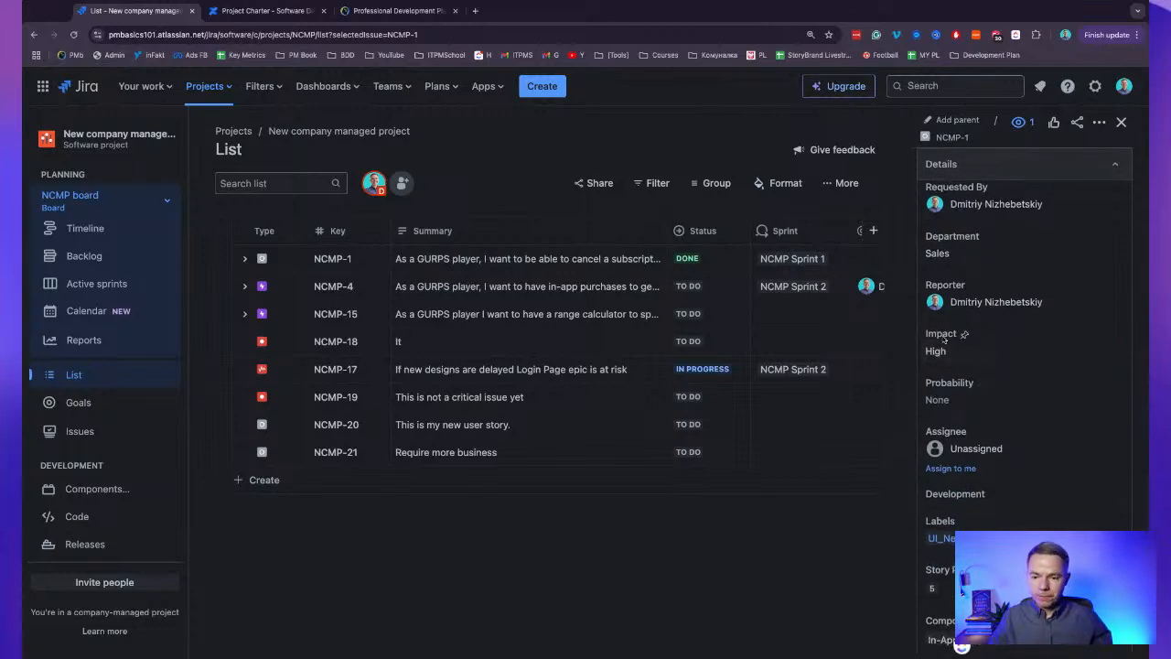
scroll(944, 338, "down", 1)
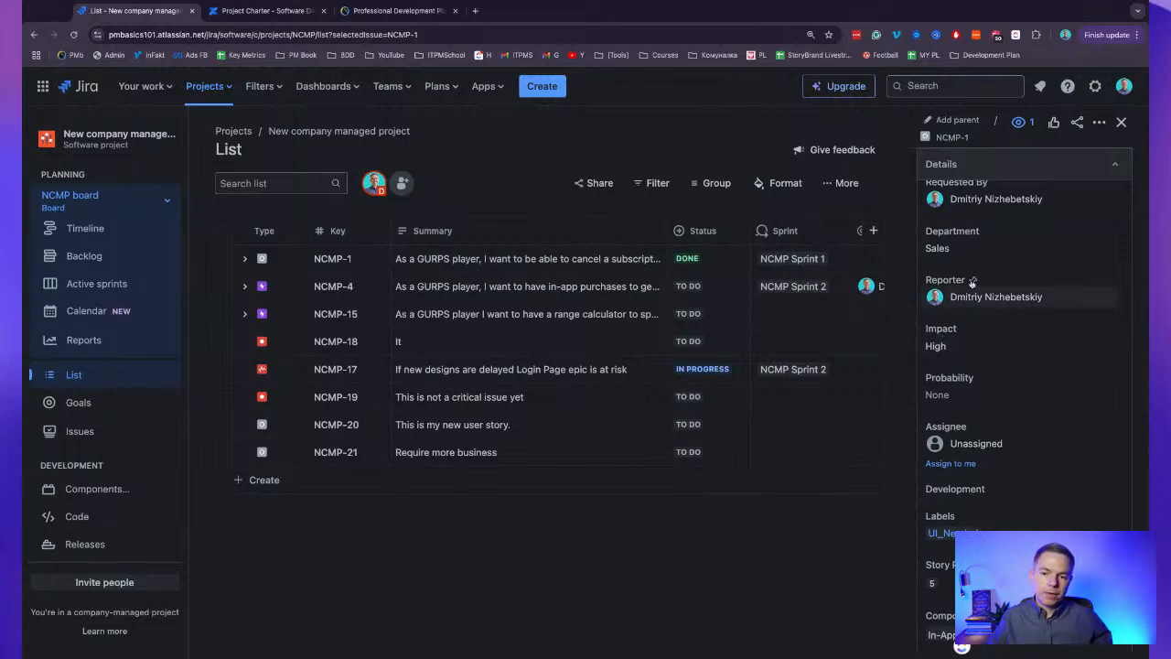
left_click(958, 249)
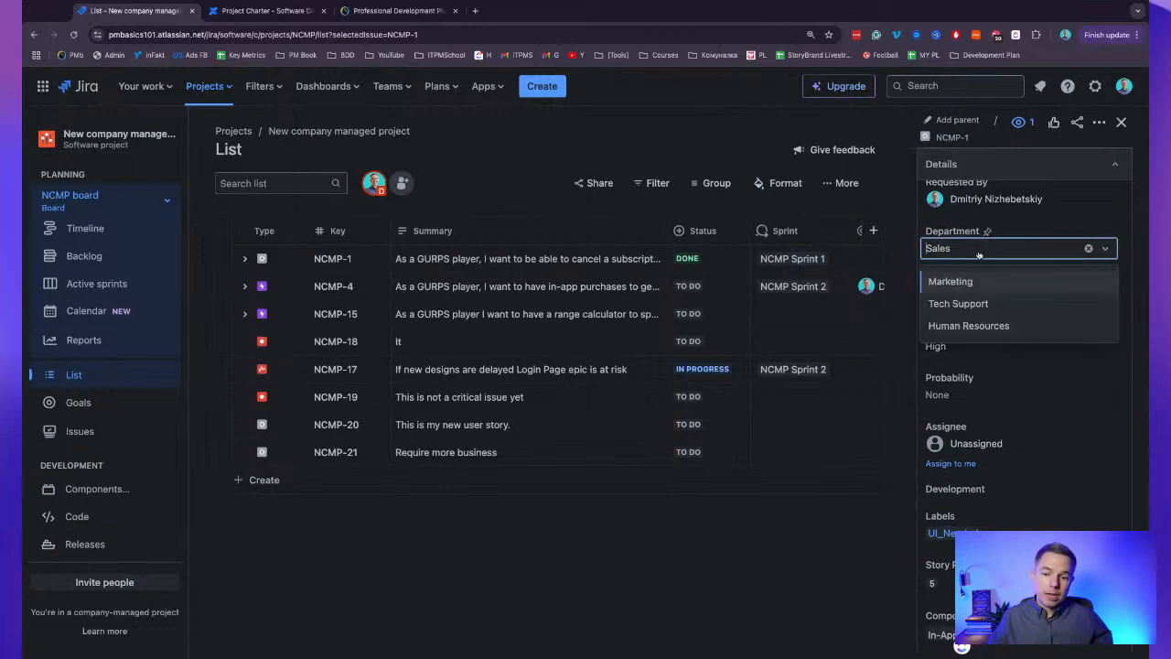
left_click(1027, 310)
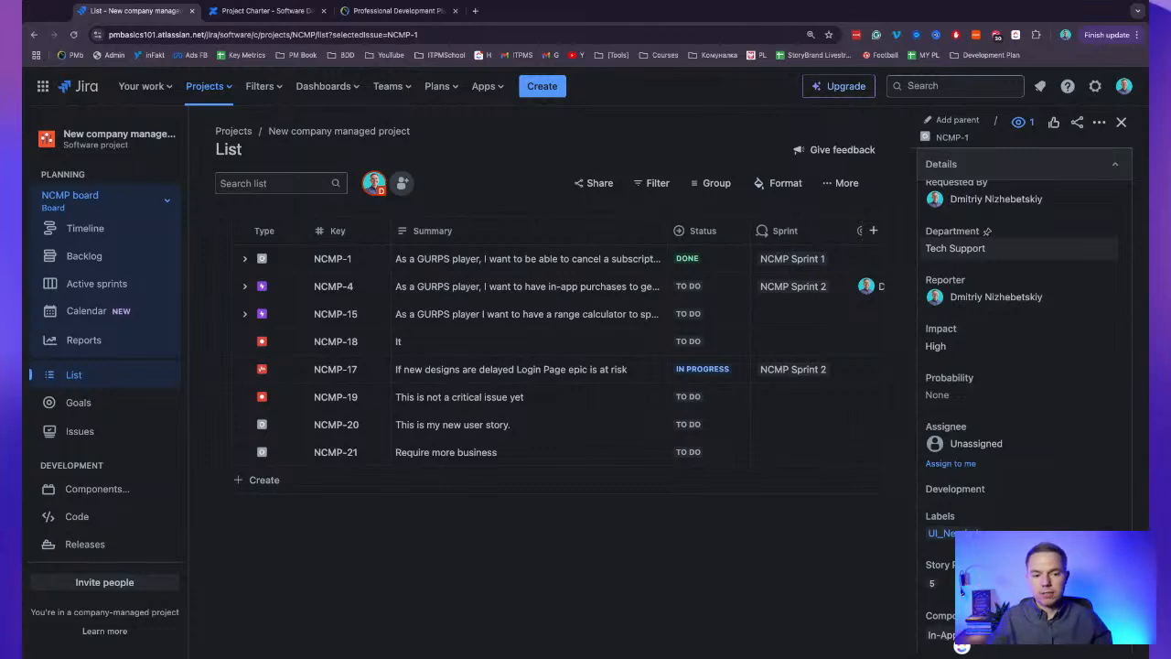
left_click(955, 248)
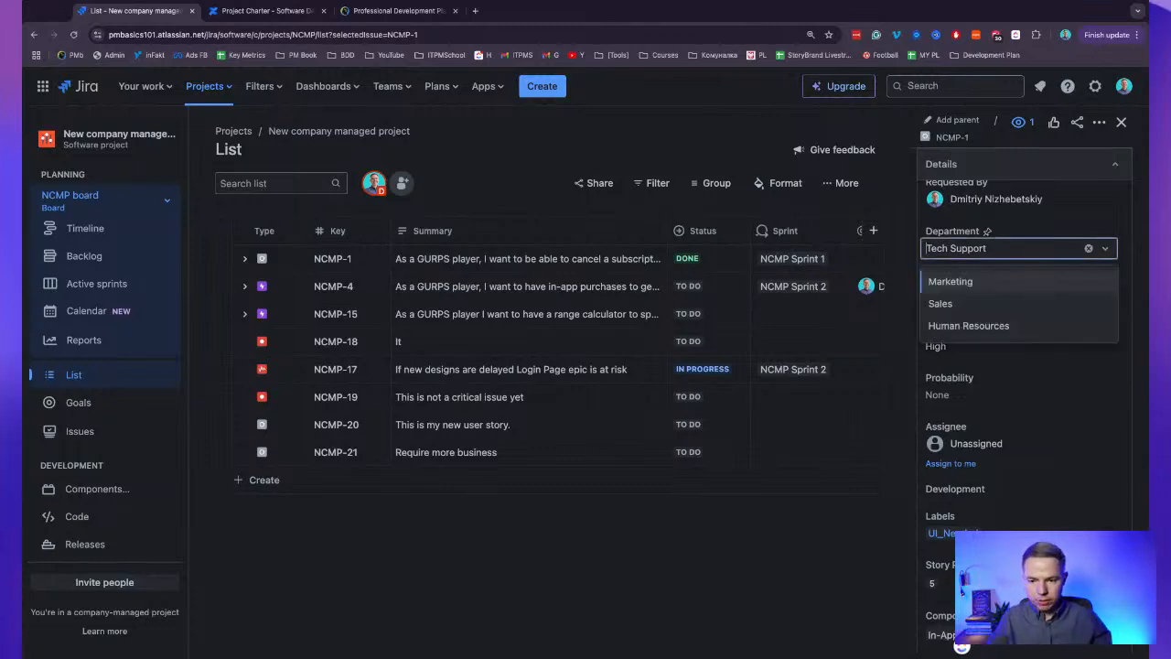
left_click(1032, 309)
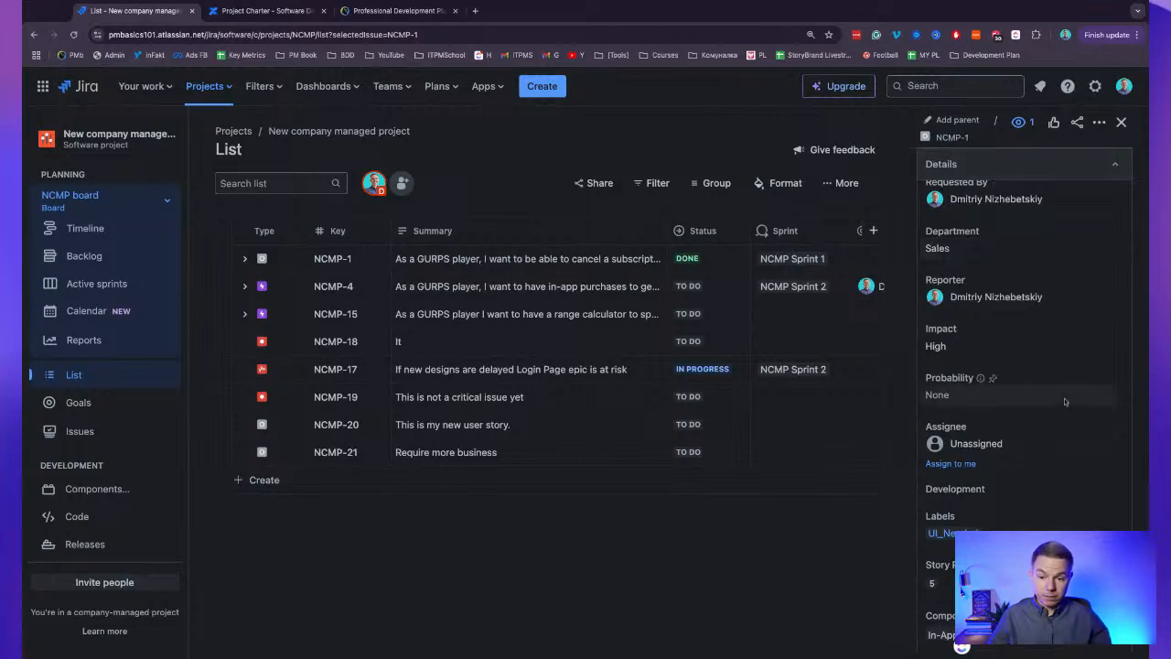
Review the remaining detail fields of NCMP-1, including components, sprint, fix versions and priority, and close its details.
scroll(1062, 396, "down", 2)
scroll(1063, 396, "down", 5)
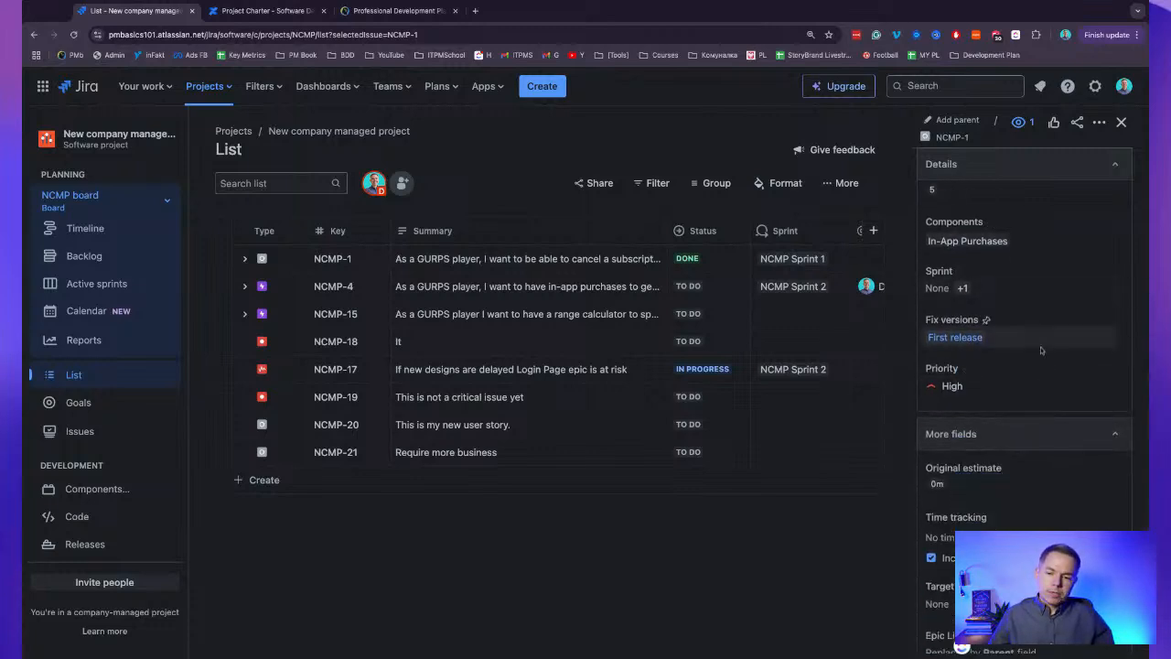
scroll(1041, 347, "up", 2)
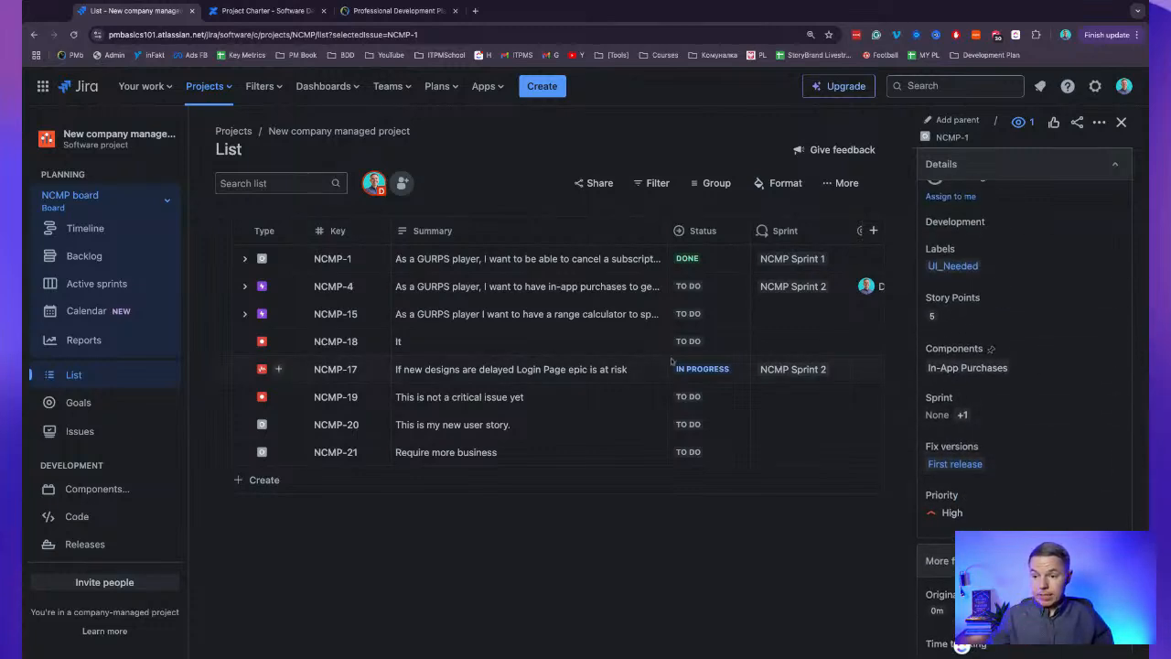
left_click(1121, 122)
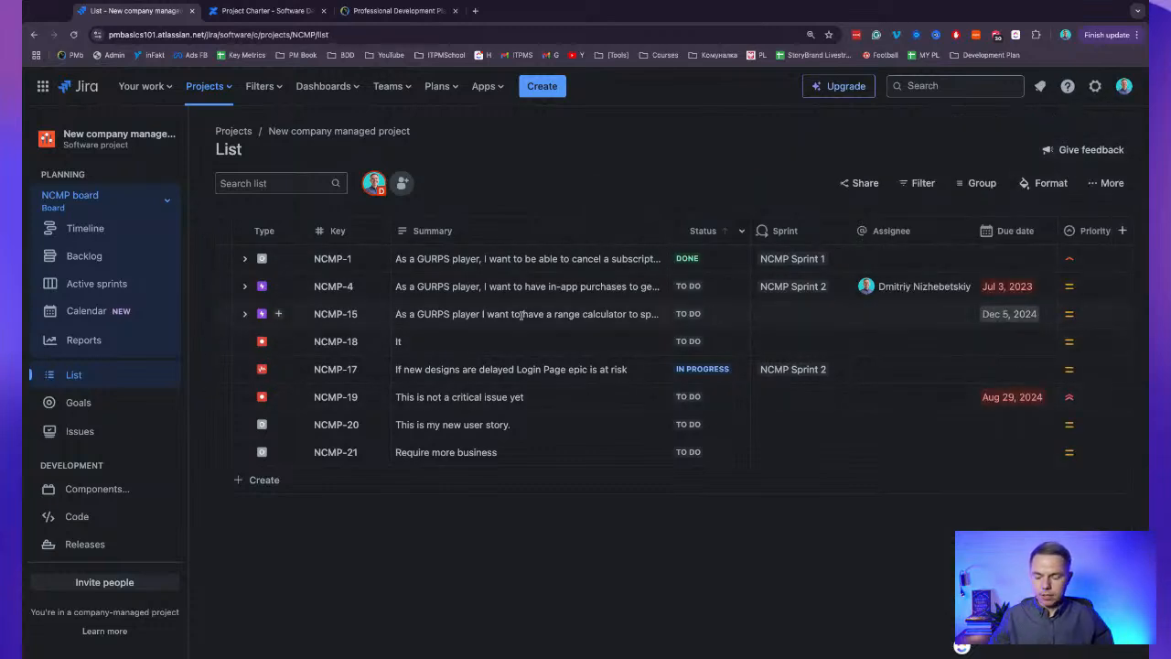
Look through the list columns up to Fix versions and filter the list to issues with the fix version Release #2.
scroll(526, 305, "right", 5)
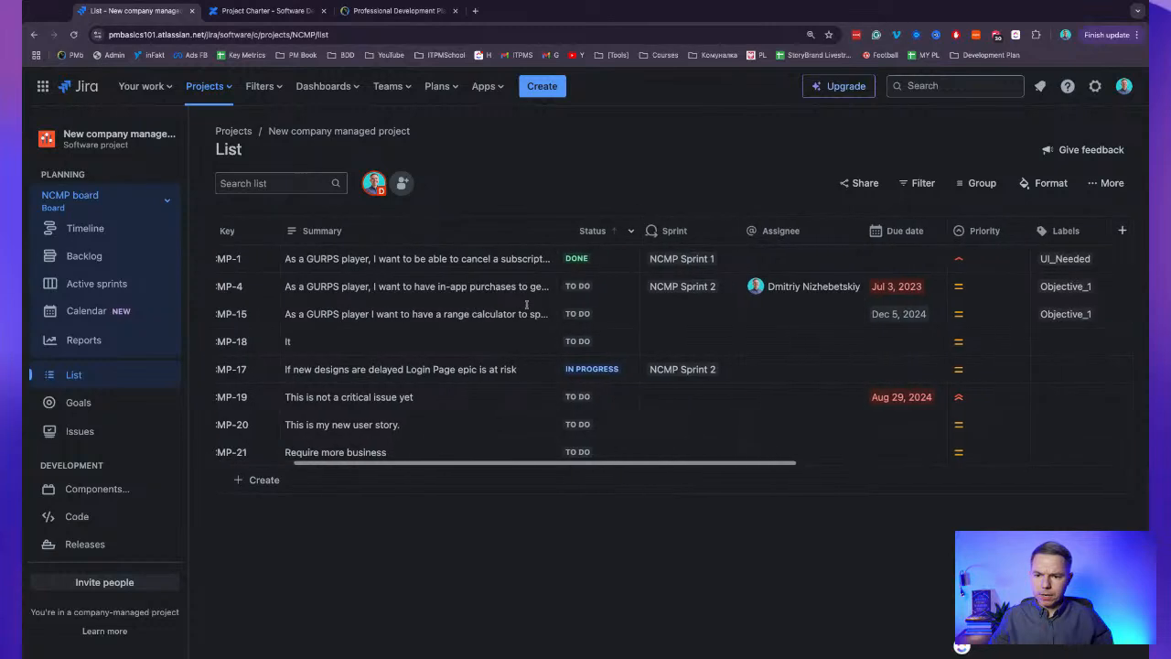
scroll(671, 347, "right", 5)
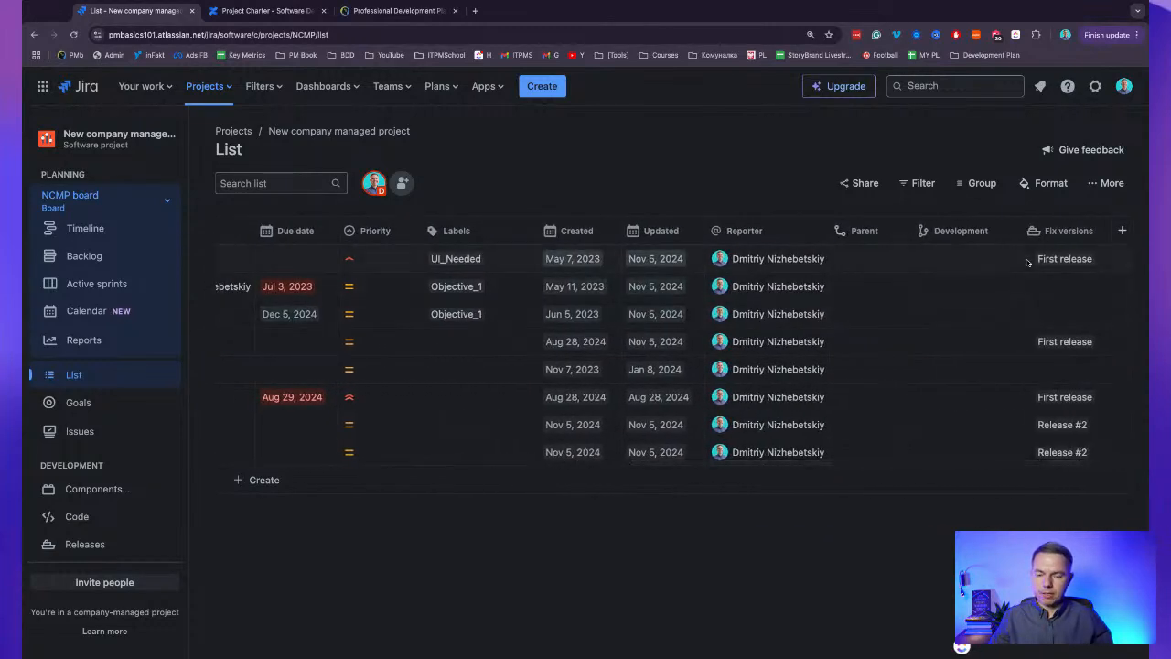
scroll(949, 275, "left", 1)
scroll(1064, 250, "right", 1)
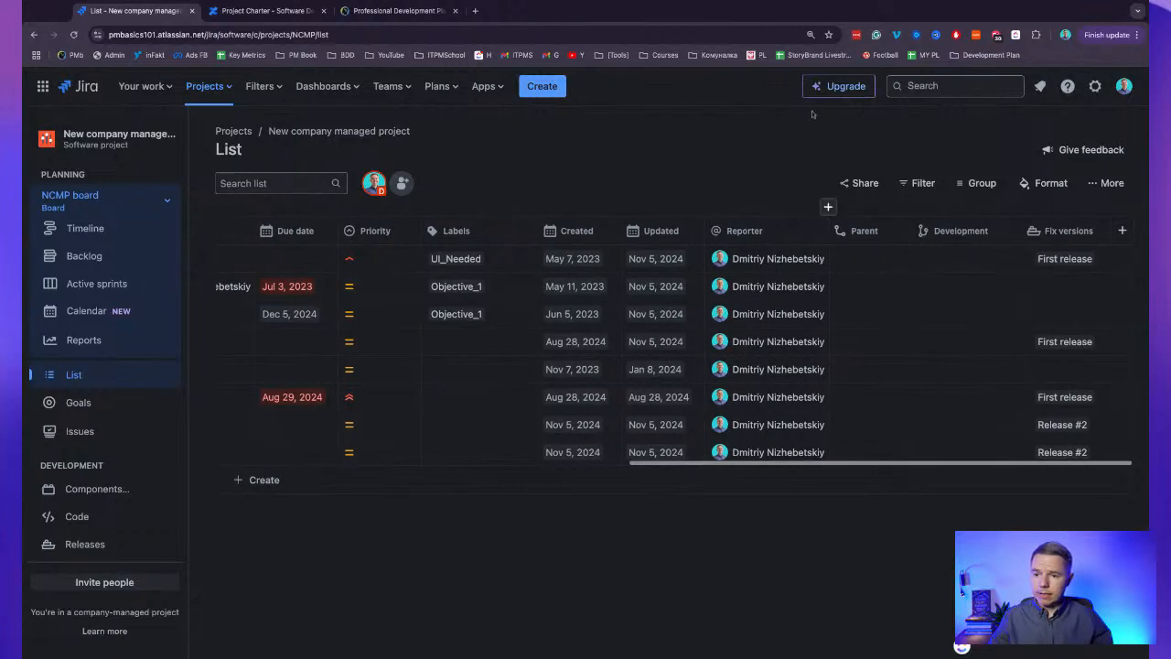
left_click(912, 184)
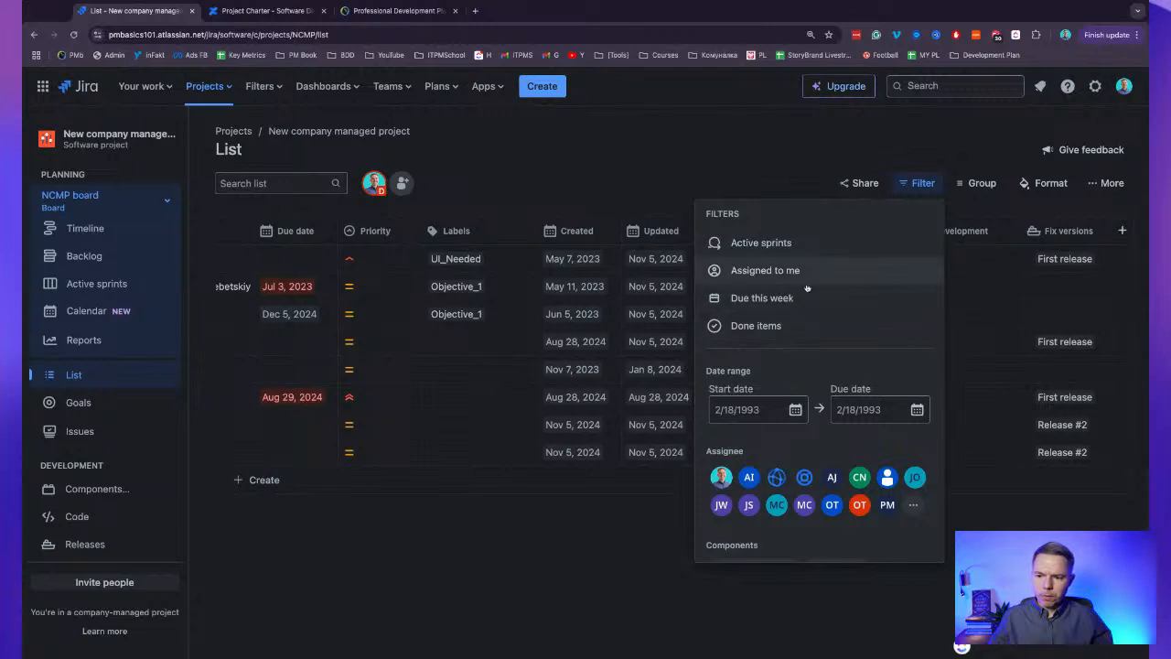
scroll(813, 511, "down", 3)
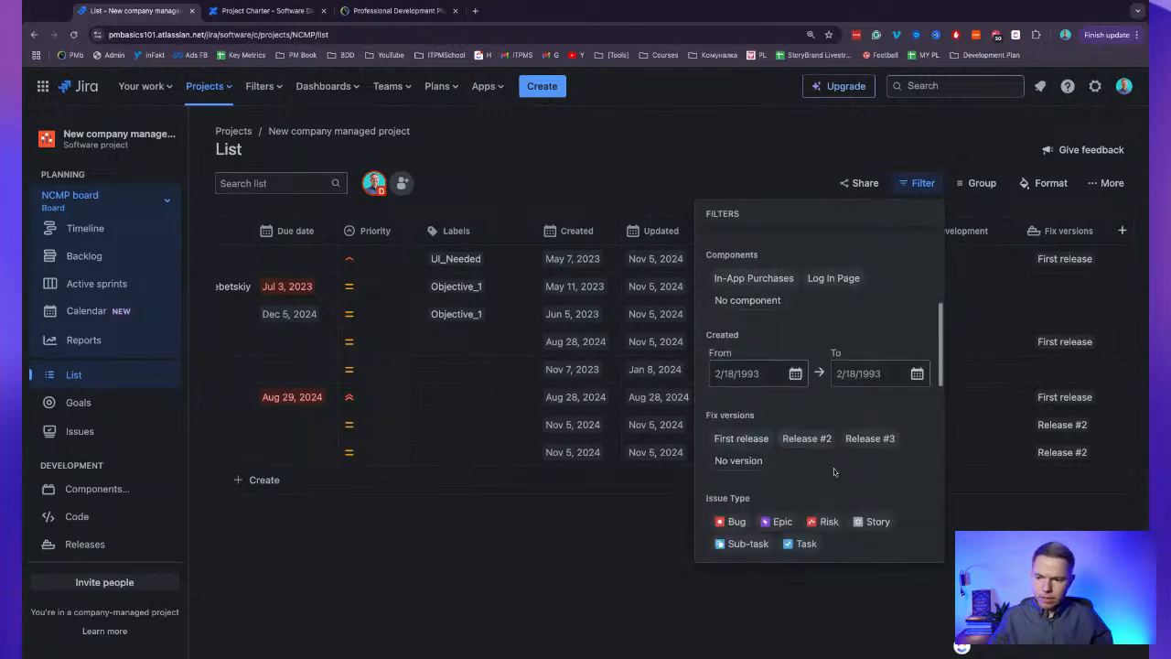
left_click(794, 440)
left_click(641, 479)
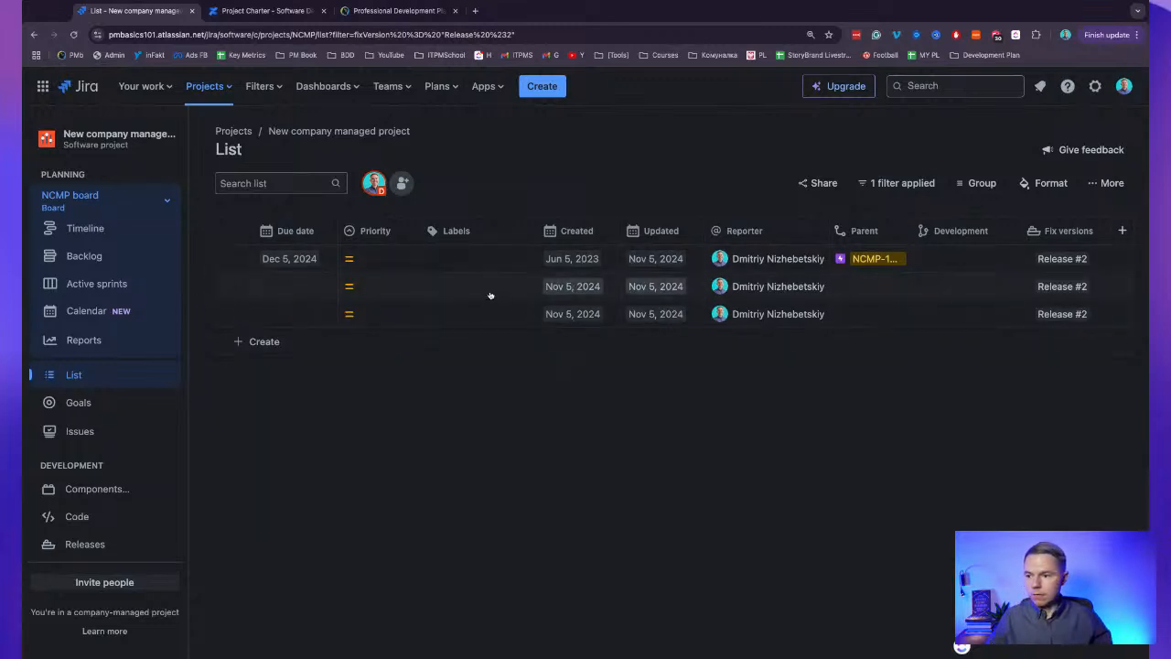
Add the Department field as a list column and sort the list by it from Z to A.
left_click(1122, 231)
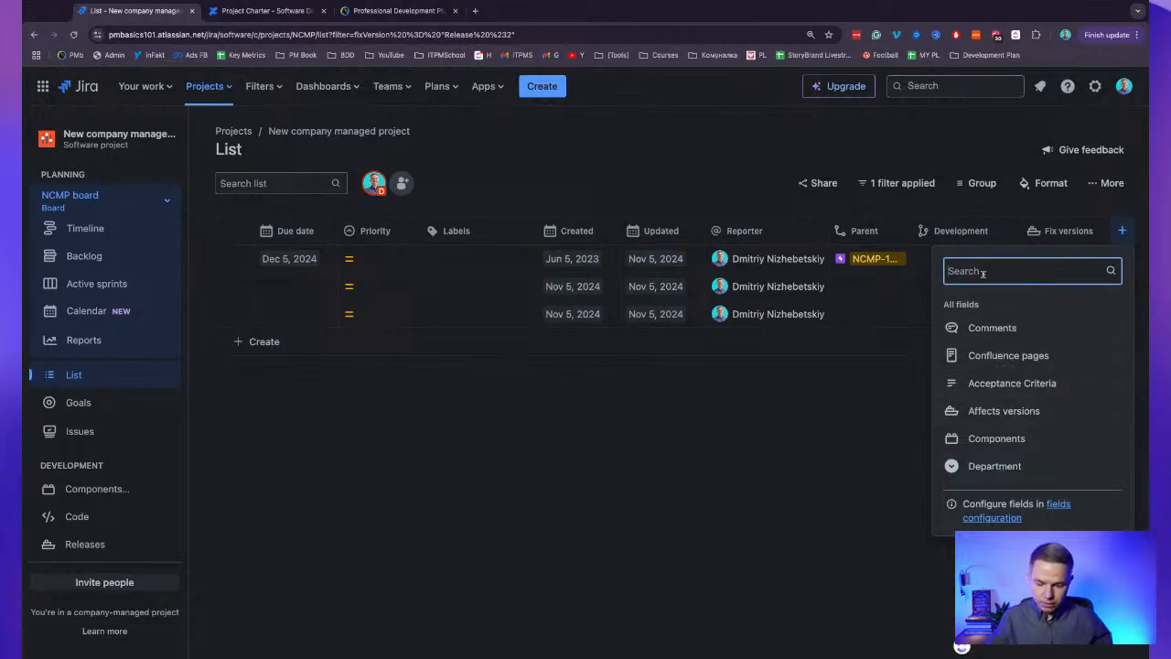
left_click(987, 466)
left_click(1140, 302)
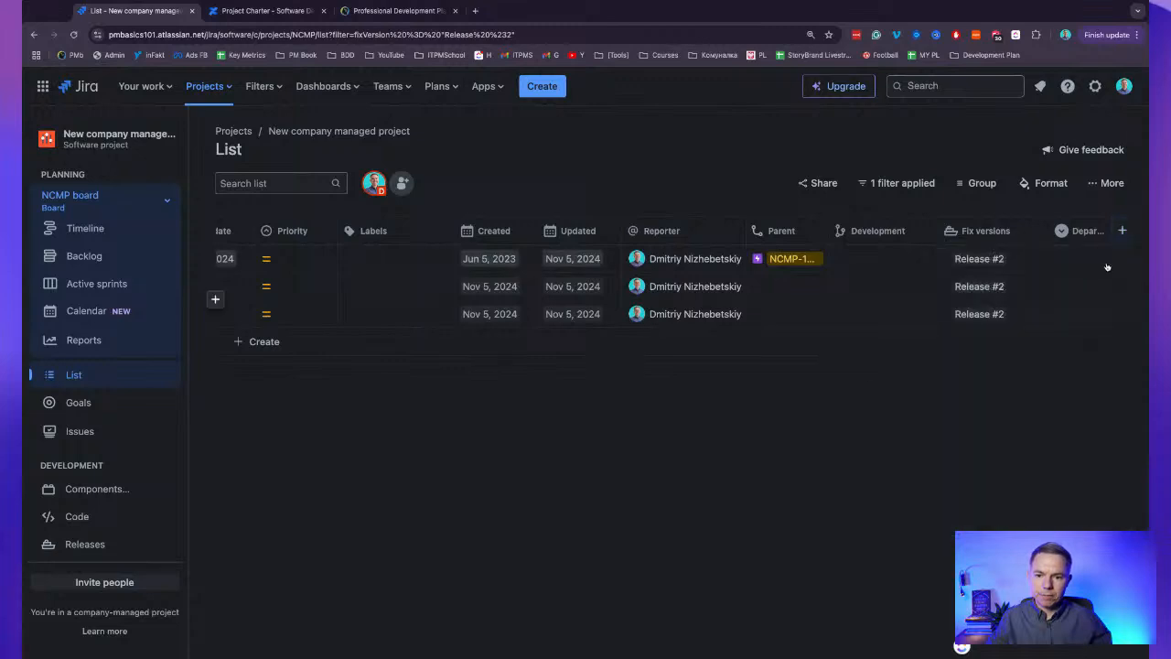
left_click_drag(1079, 232, 1001, 231)
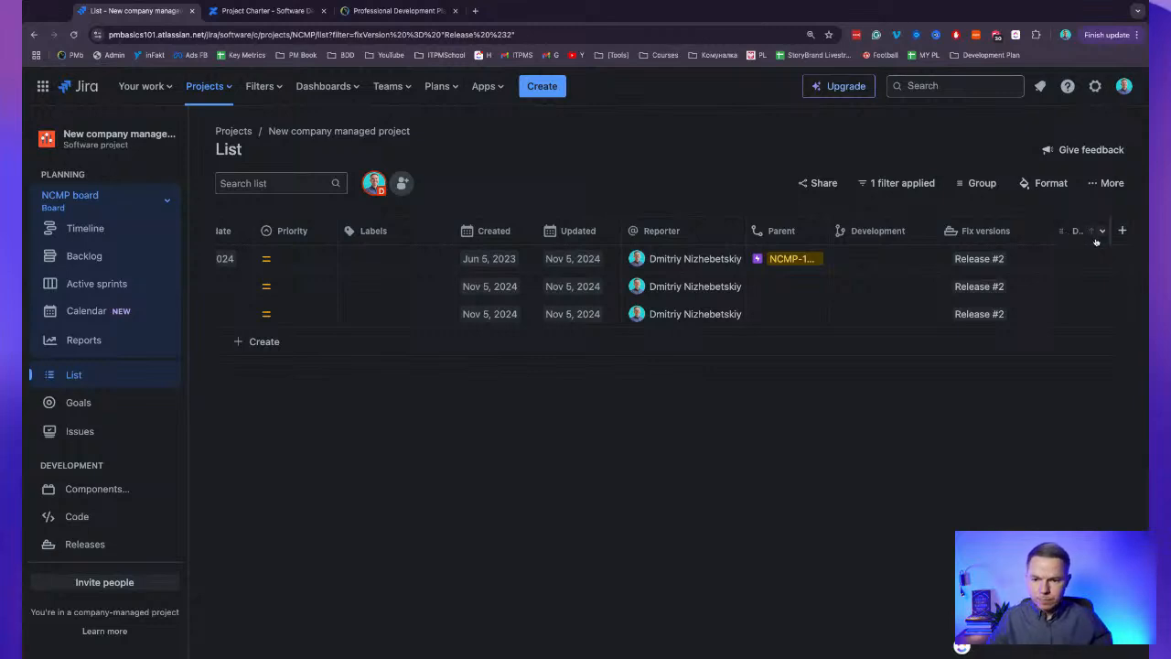
left_click(1101, 232)
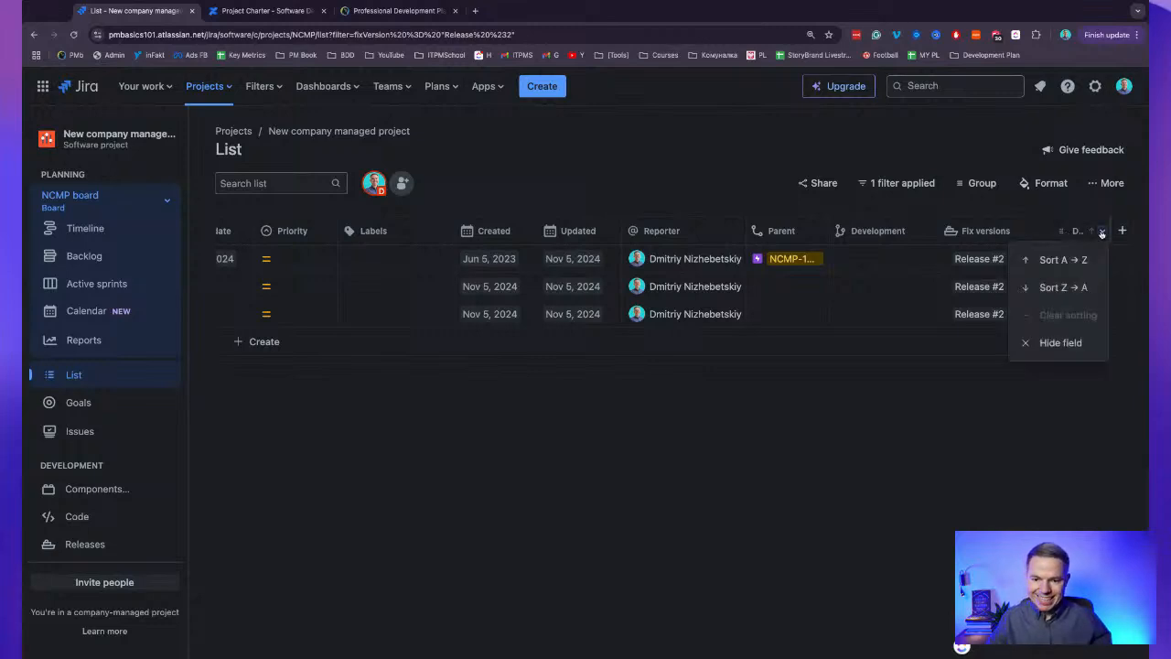
left_click(1071, 286)
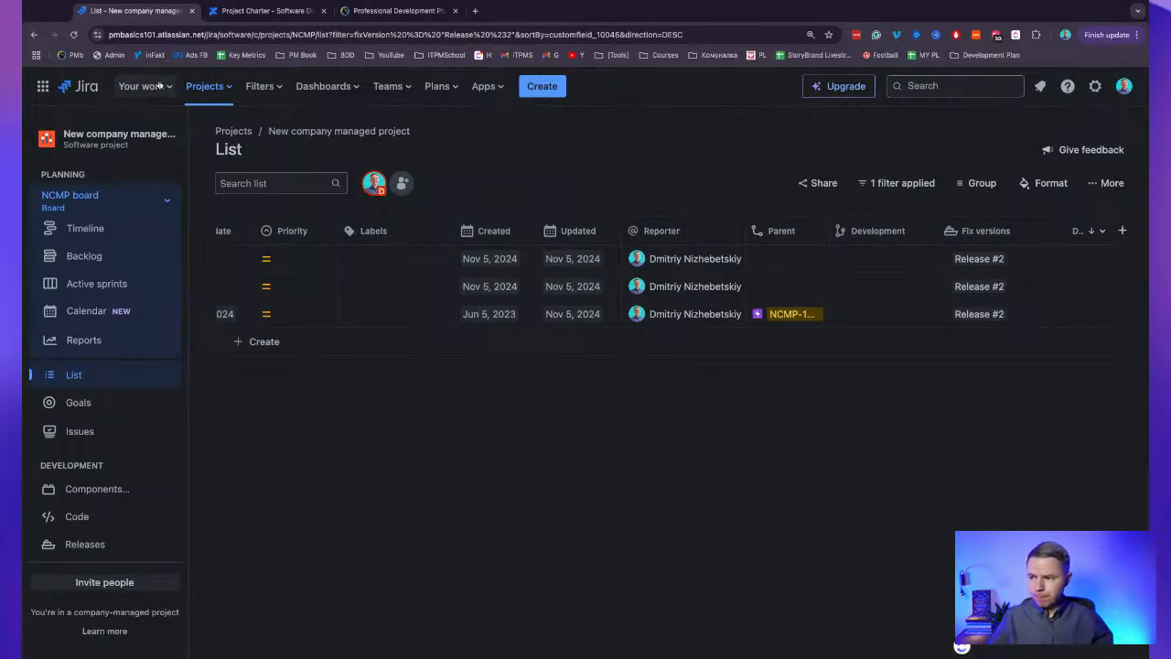
Open the overview of all projects and compare the team-managed and company-managed project types.
left_click(209, 86)
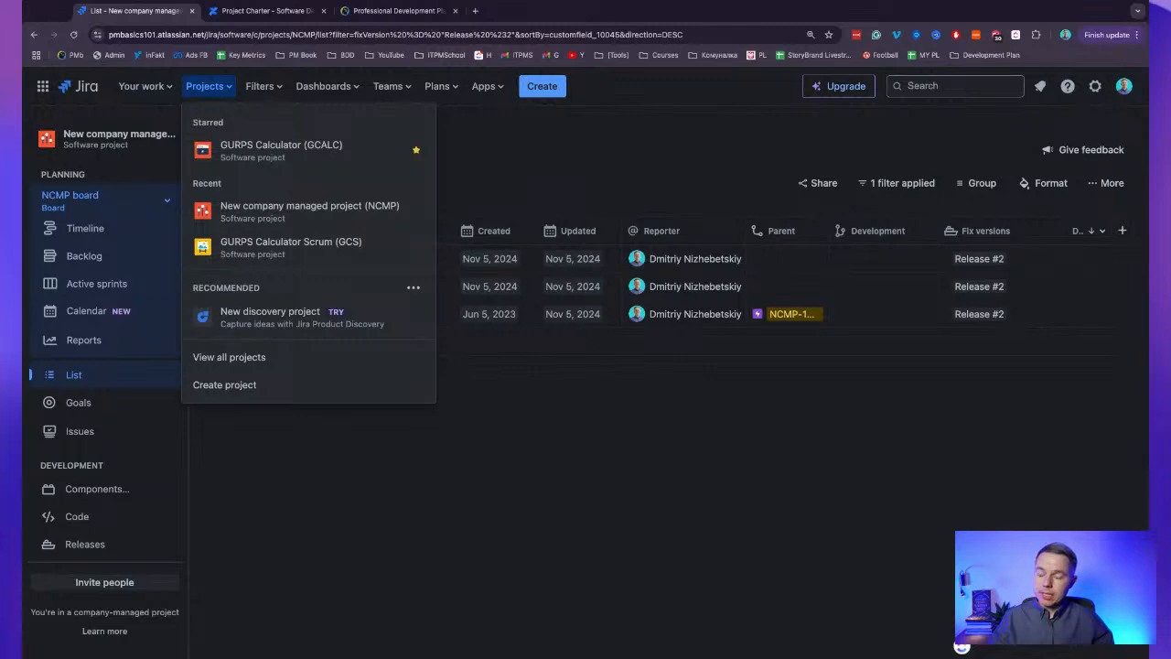
left_click(364, 359)
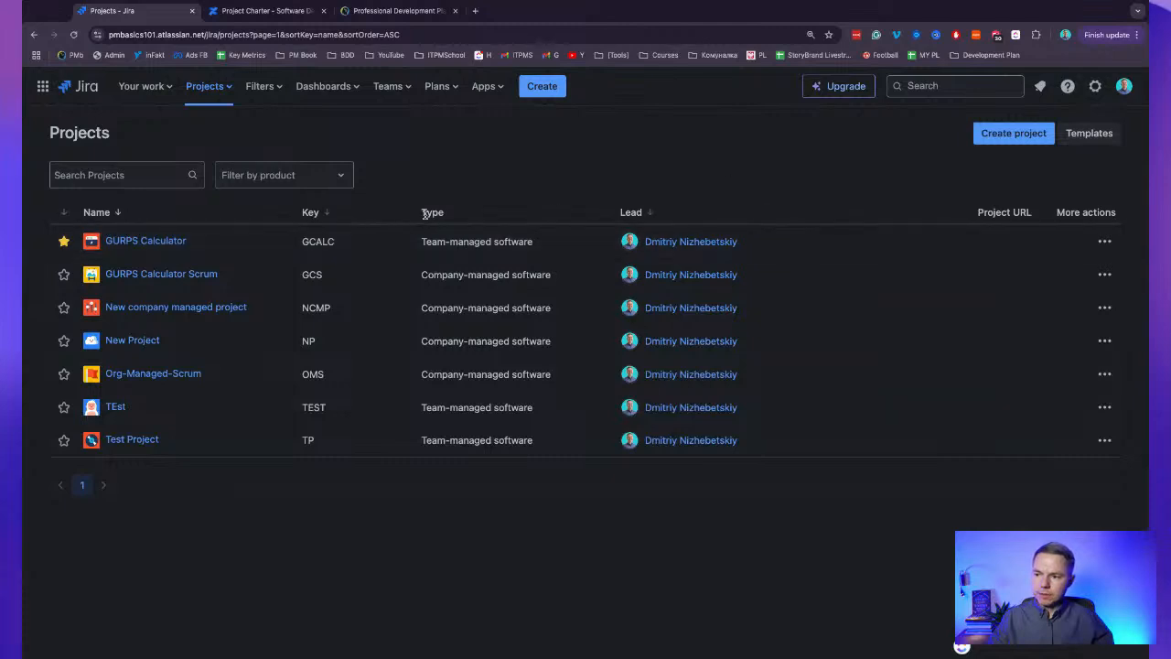
triple_click(447, 242)
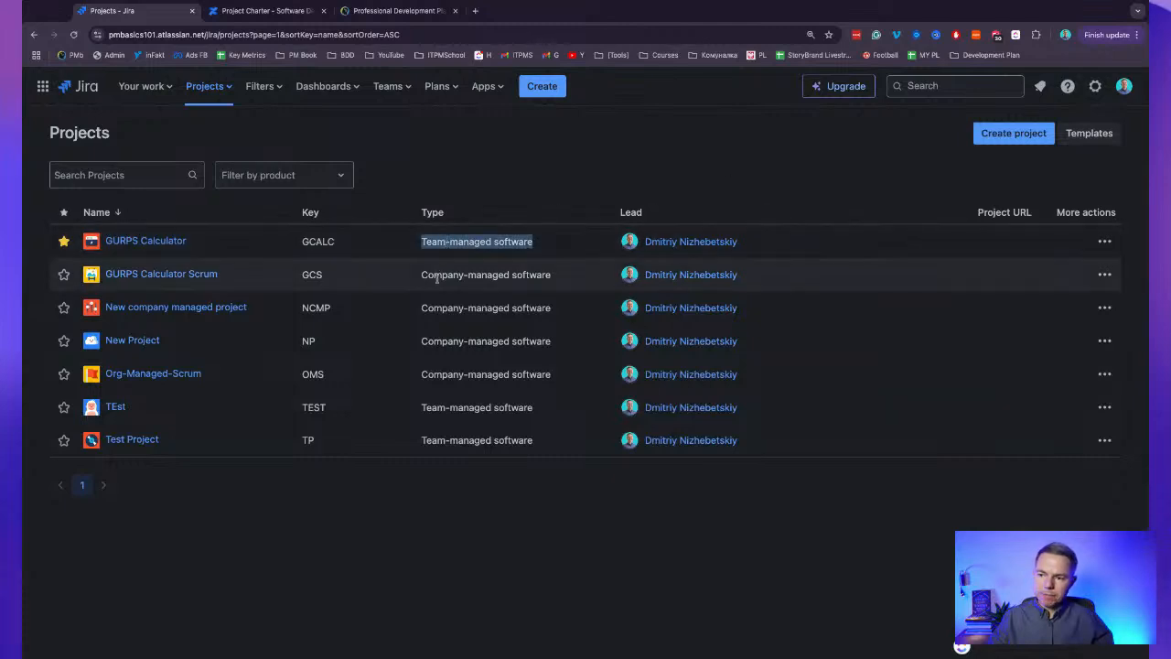
double_click(437, 275)
triple_click(437, 276)
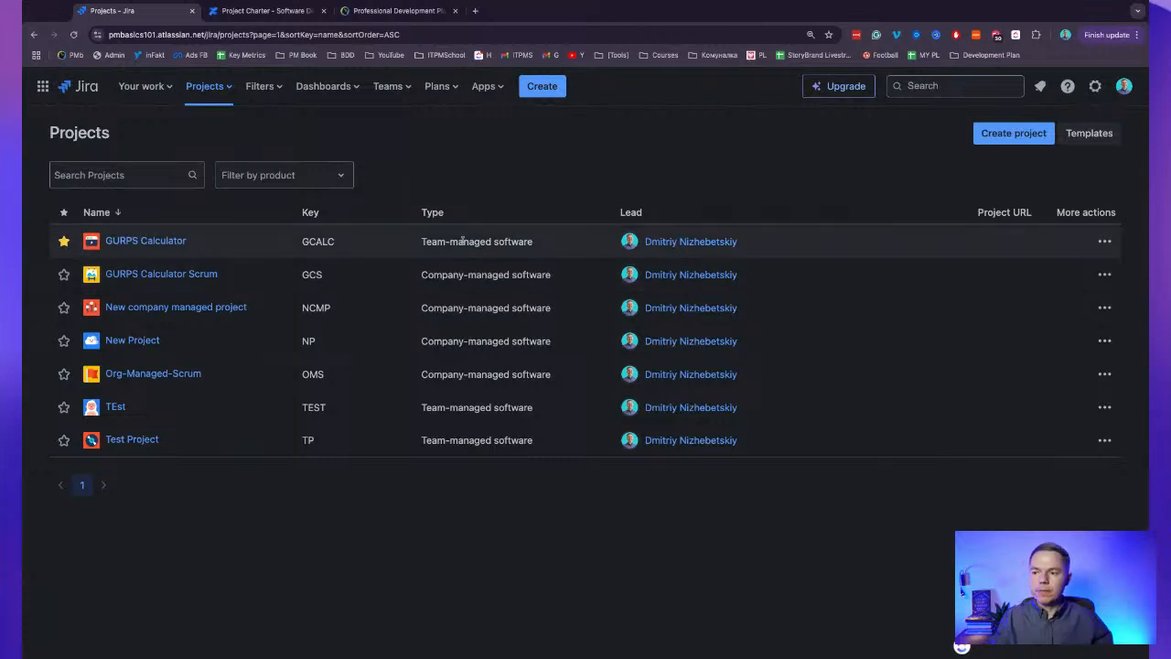
triple_click(499, 236)
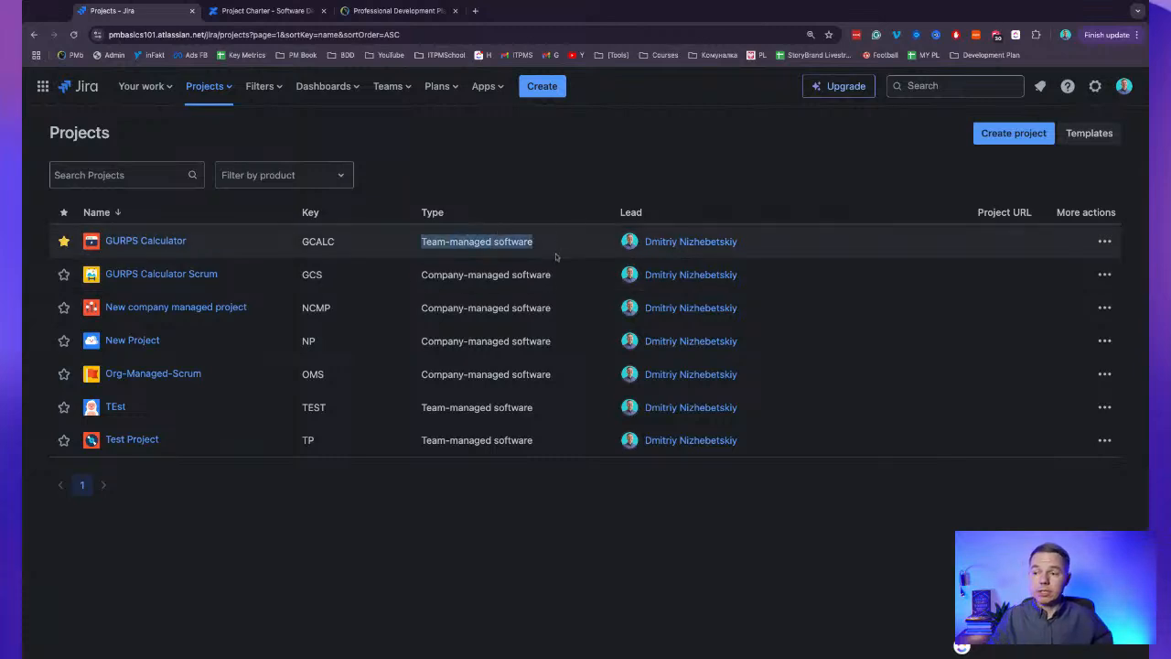
double_click(538, 278)
triple_click(537, 280)
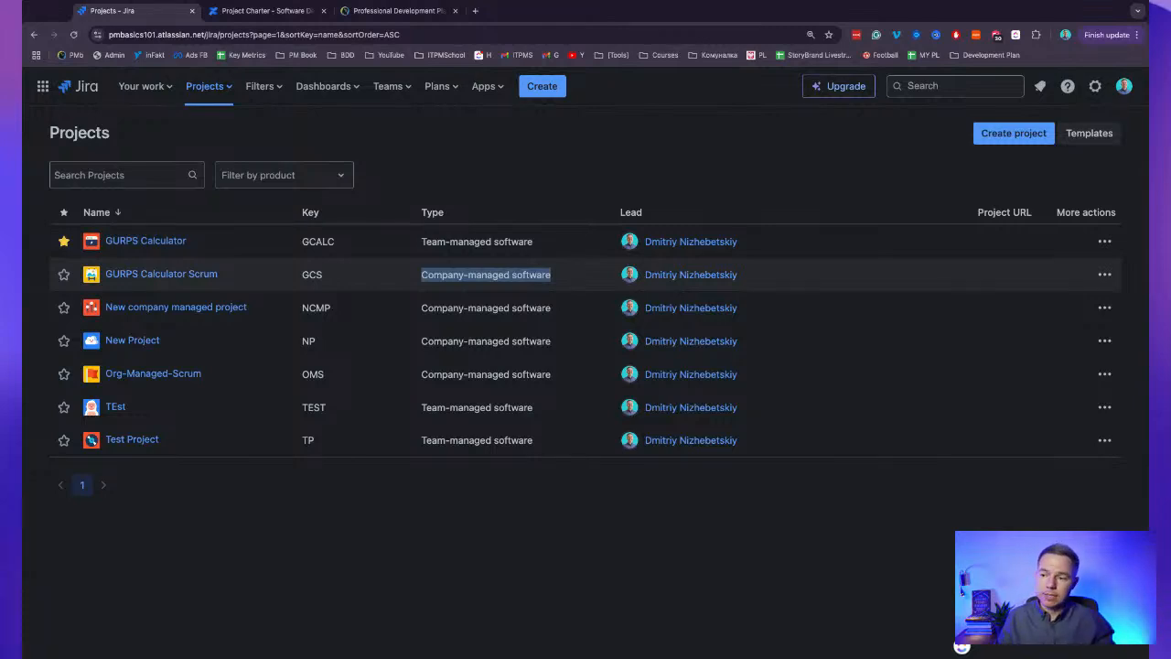
triple_click(526, 309)
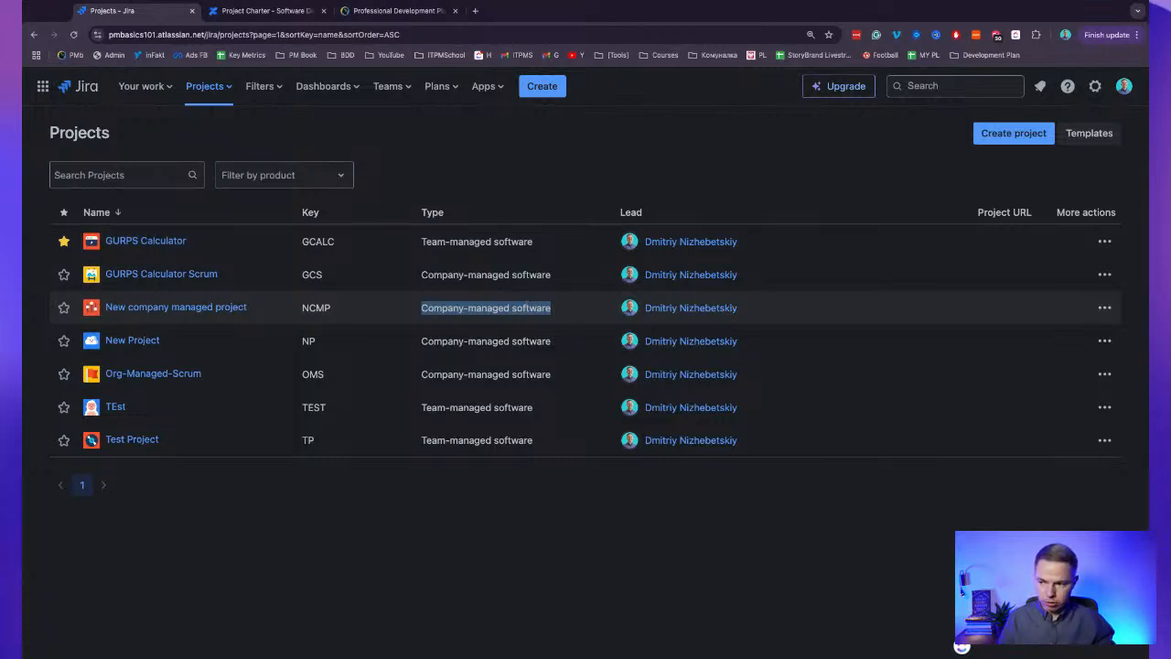
left_click(526, 334)
triple_click(529, 241)
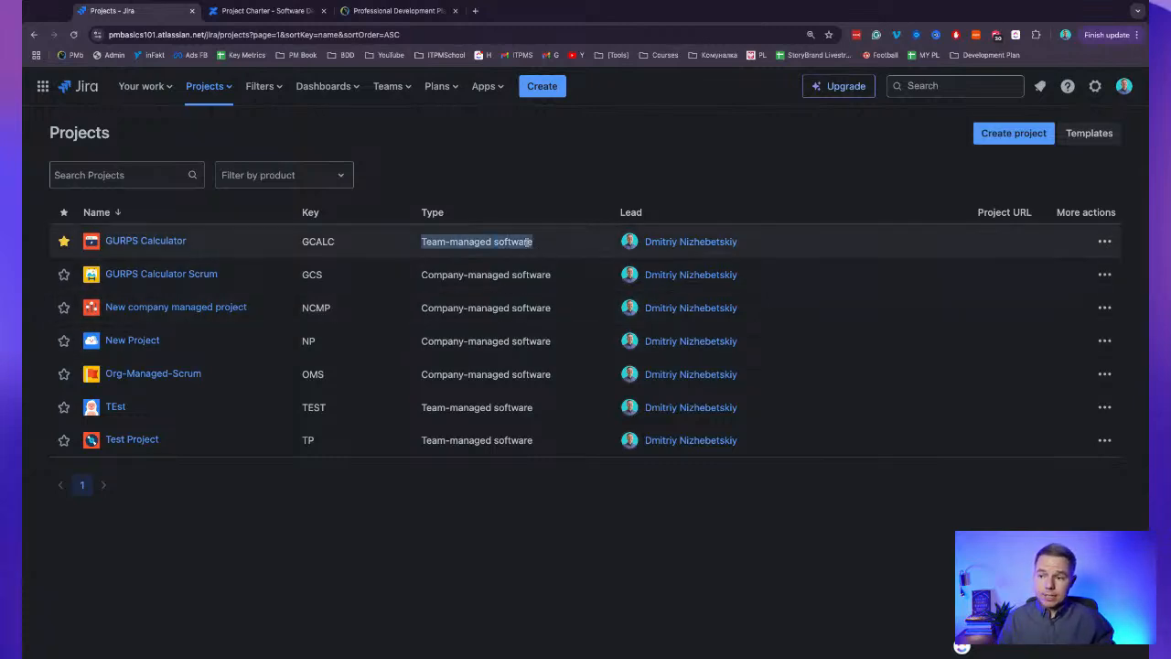
Open the GURPS Calculator project and go from its Login Screen UI issue to the field configuration of the Task issue type.
left_click(175, 247)
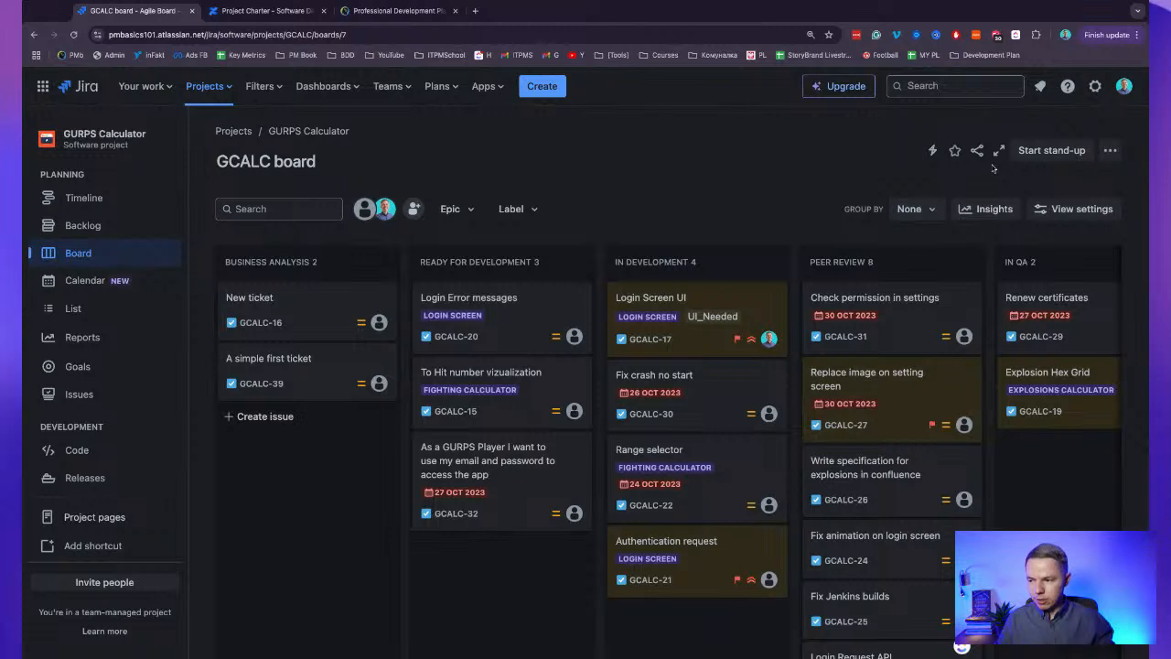
left_click(1109, 150)
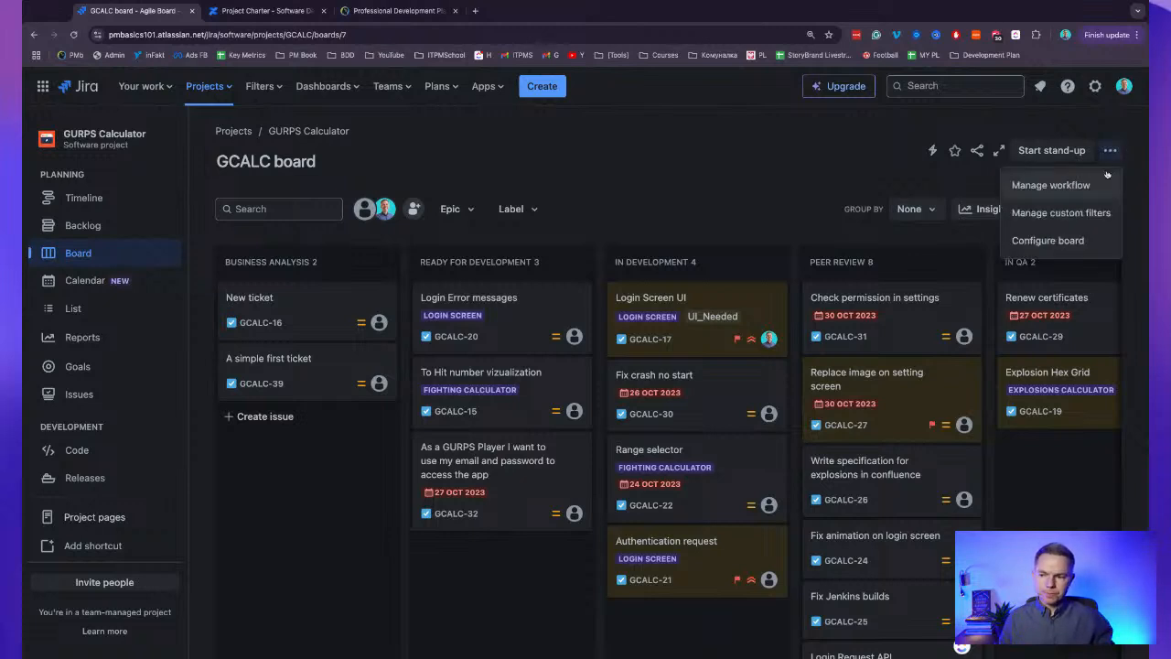
left_click(739, 316)
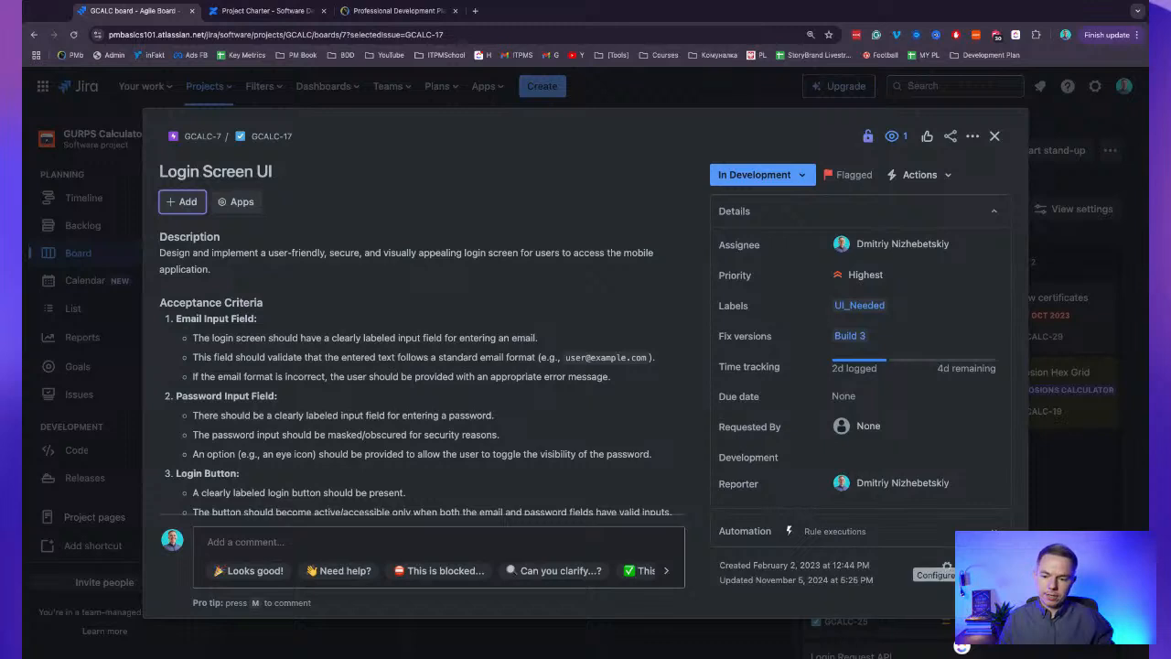
left_click(947, 567)
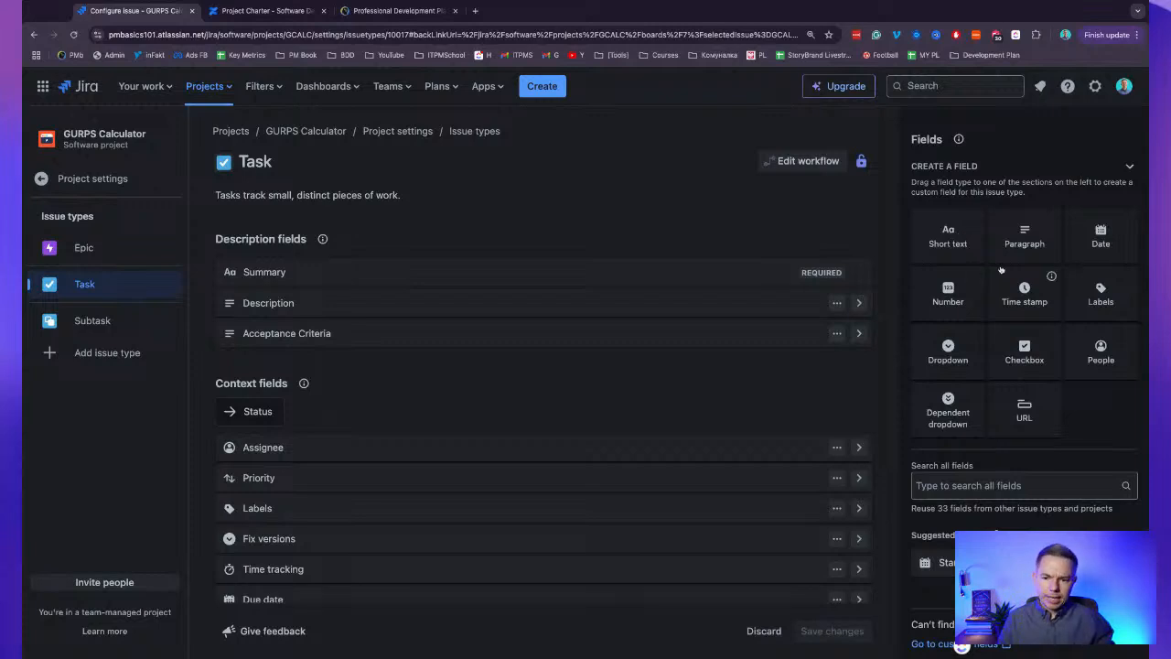
Add a dropdown custom field above Assignee in the Task context fields and begin its name with "Depa".
scroll(896, 280, "down", 2)
left_click_drag(948, 352, 530, 343)
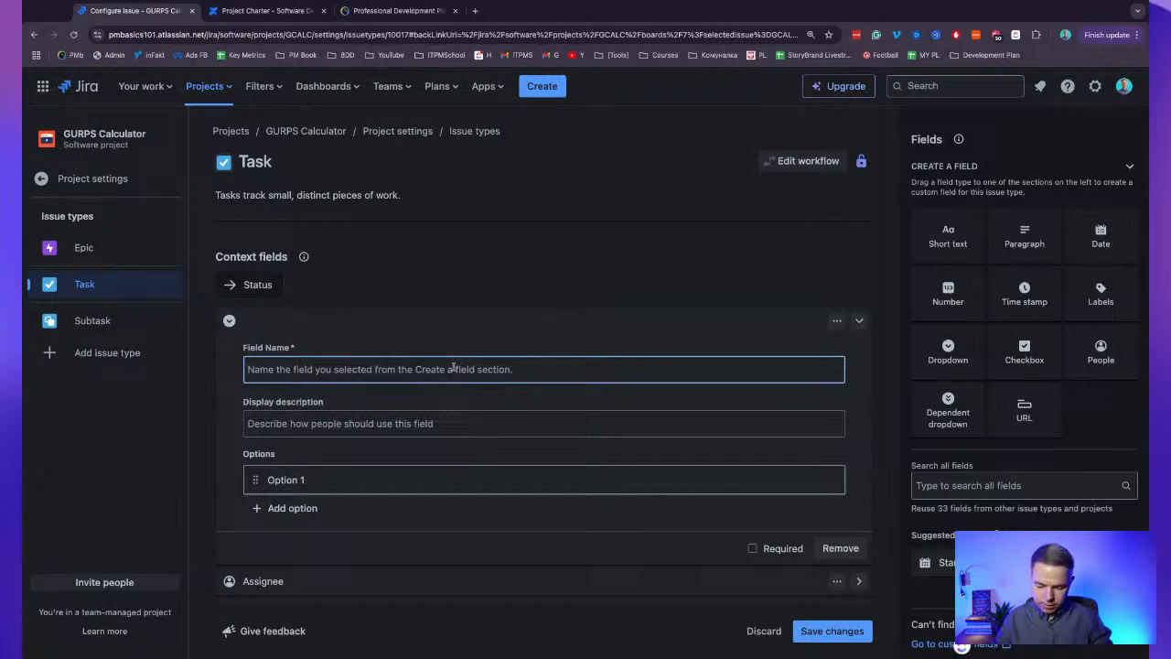
type("Depa")
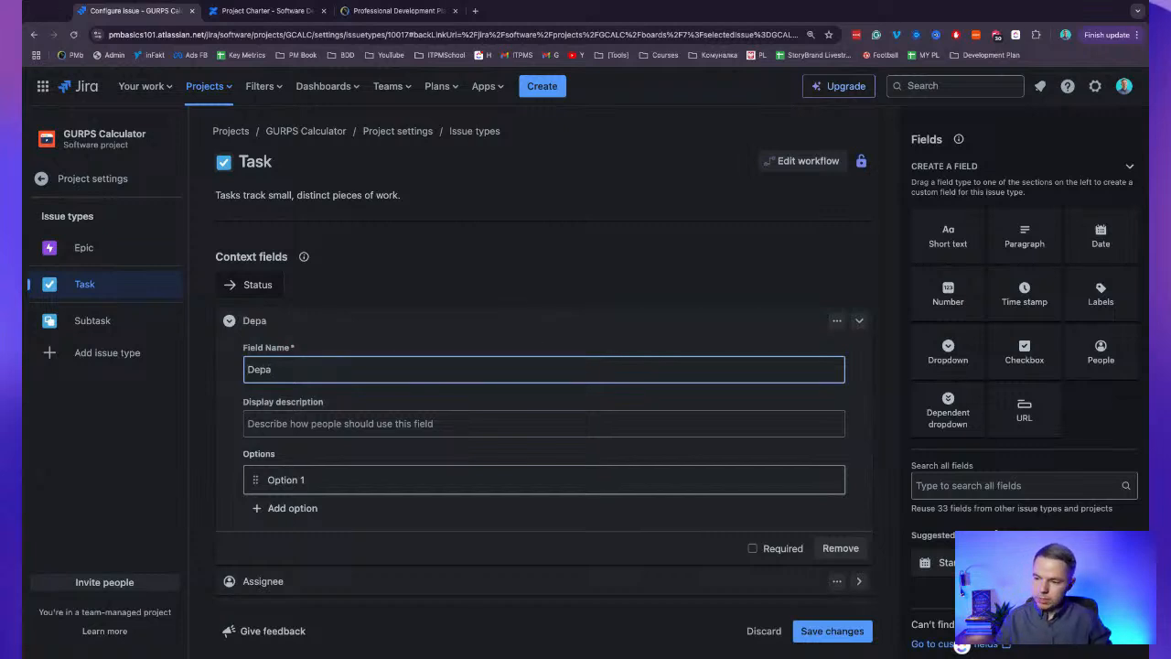
Name the new dropdown field Department and give it the display description "Who requested".
type("rtm")
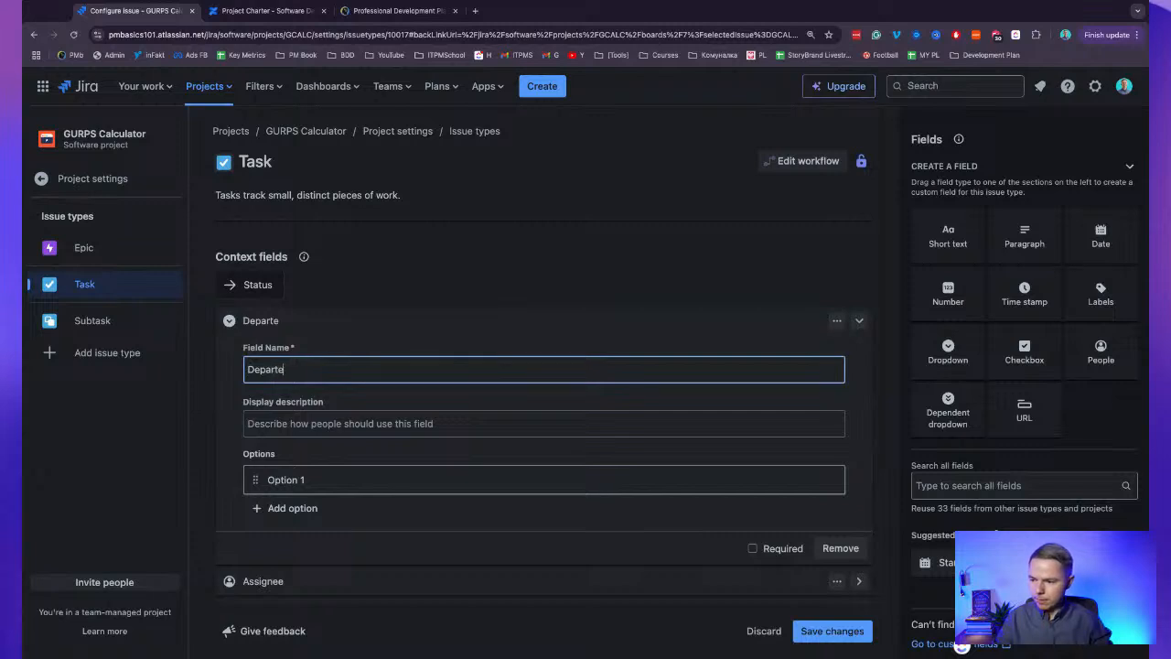
key("BackSpace")
type("ment")
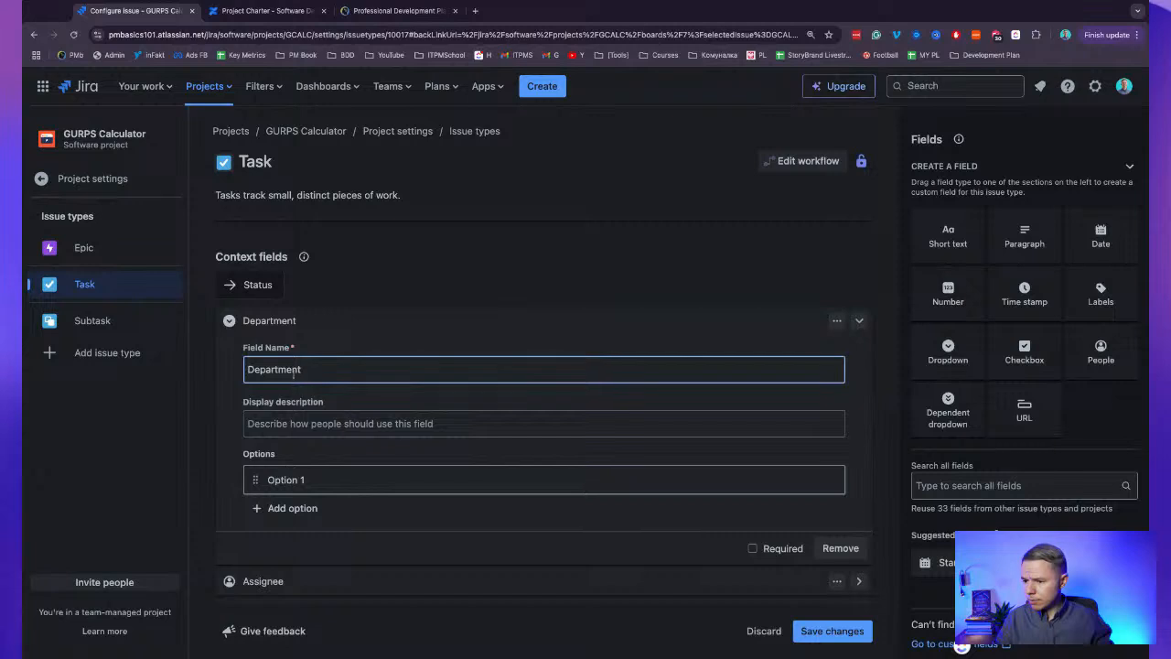
left_click(311, 424)
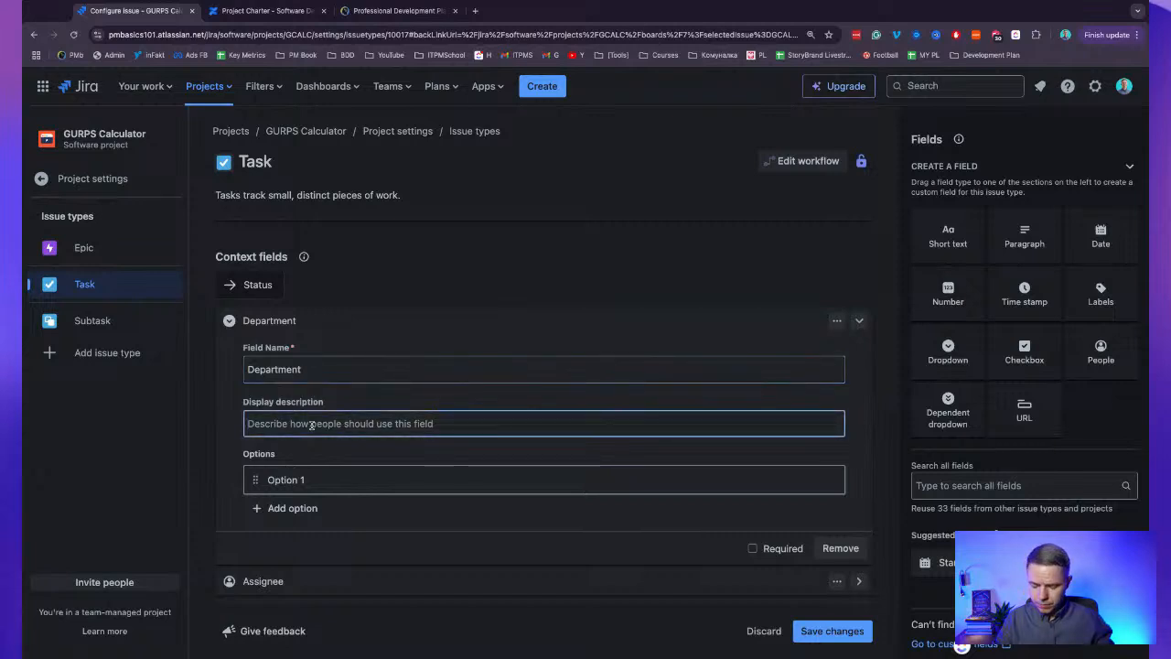
type("Who requeste")
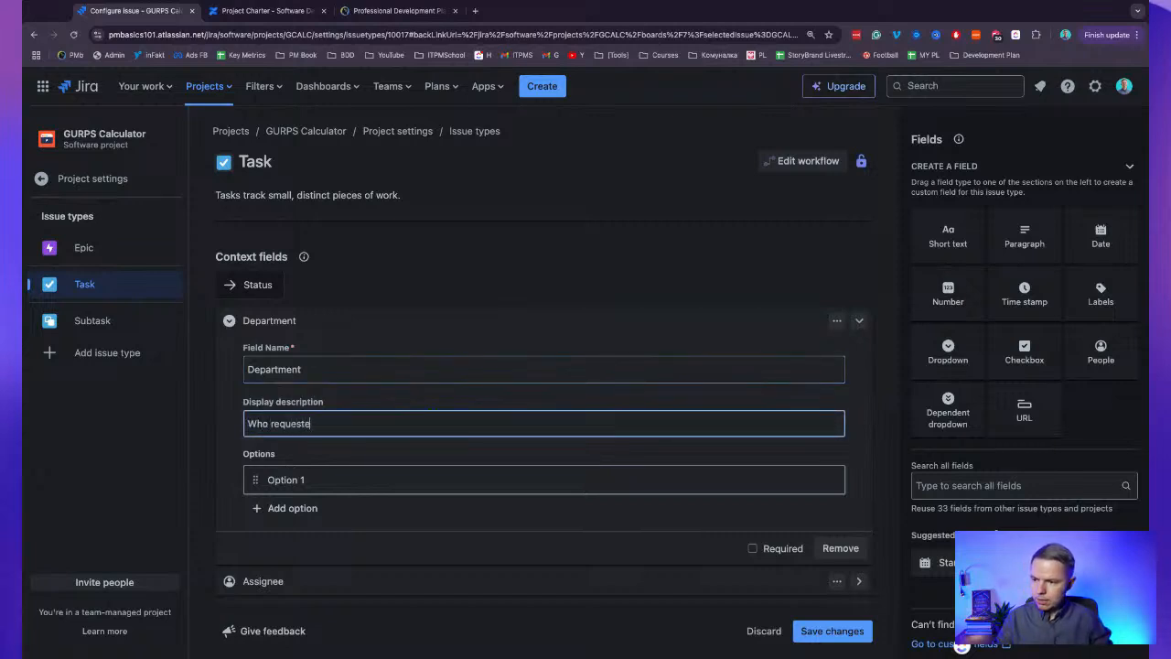
type("d")
Define Sales and Marketing as the Department field's options and save the changes to the Task issue type.
left_click(334, 488)
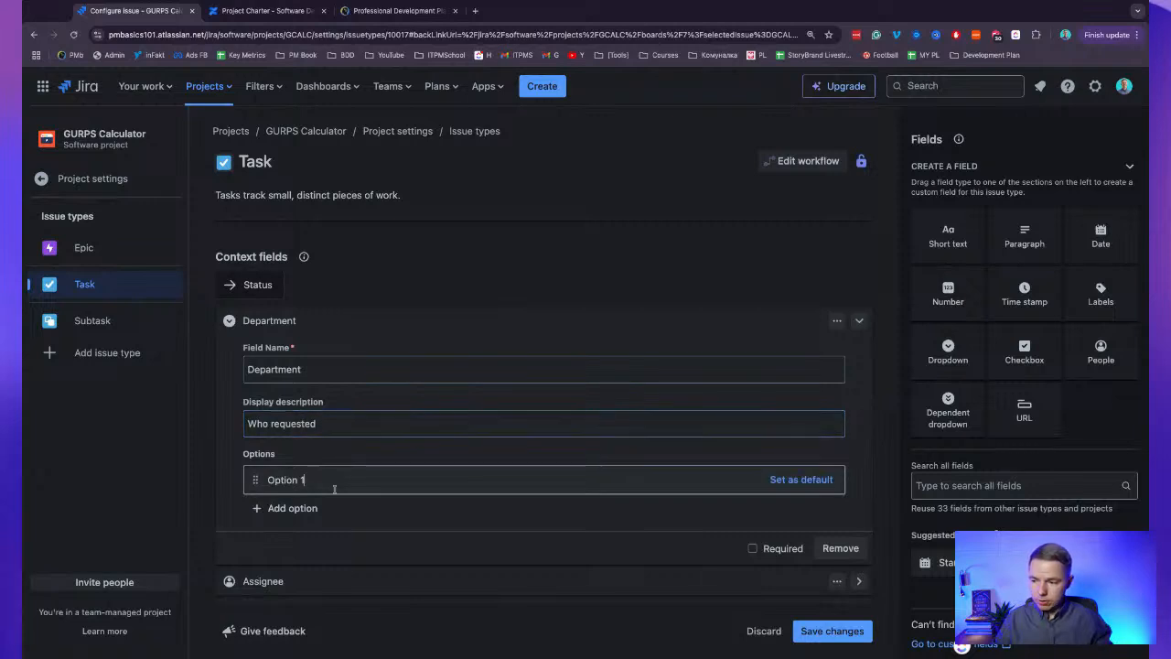
key("ctrl+a")
type("Sales")
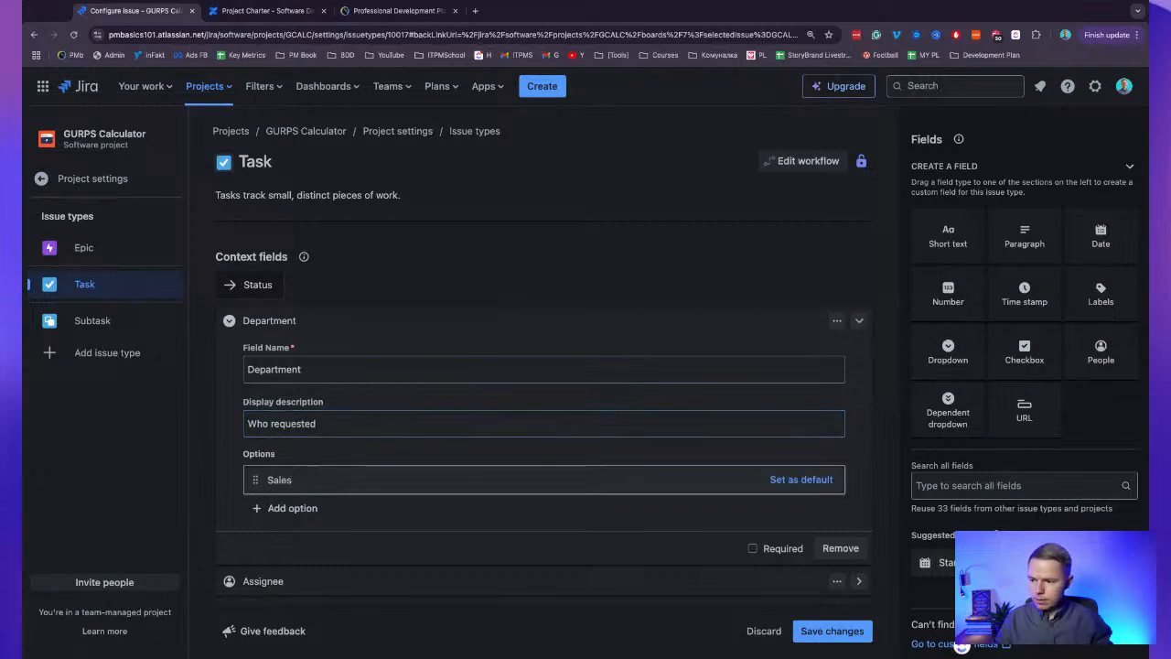
left_click(295, 508)
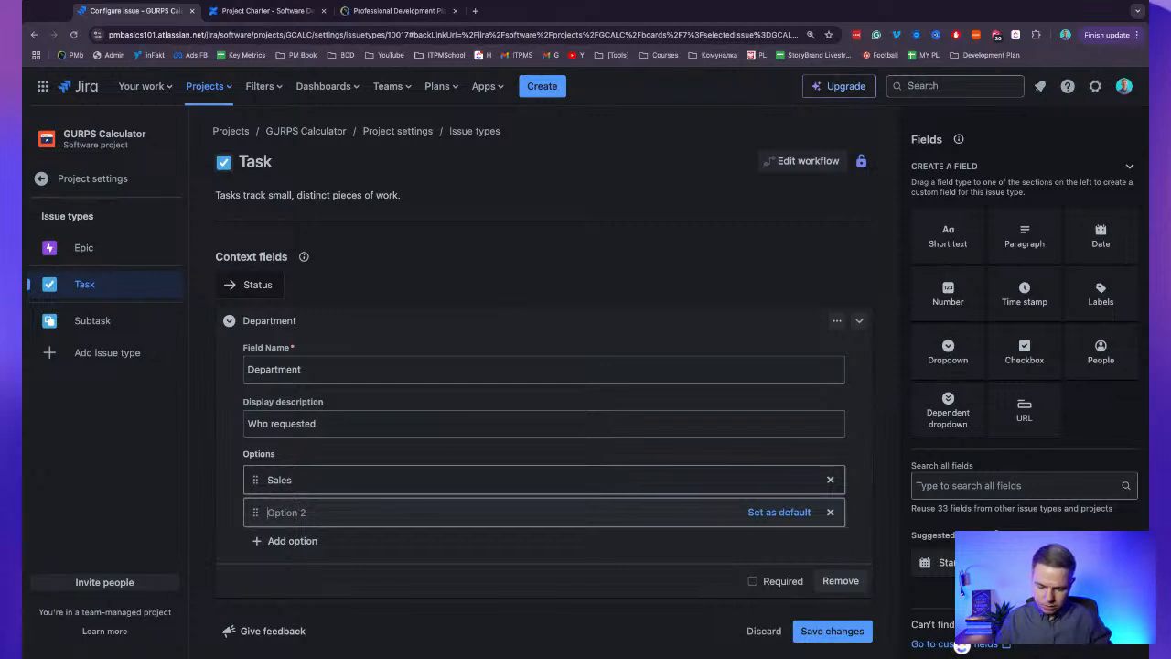
type("Marketing")
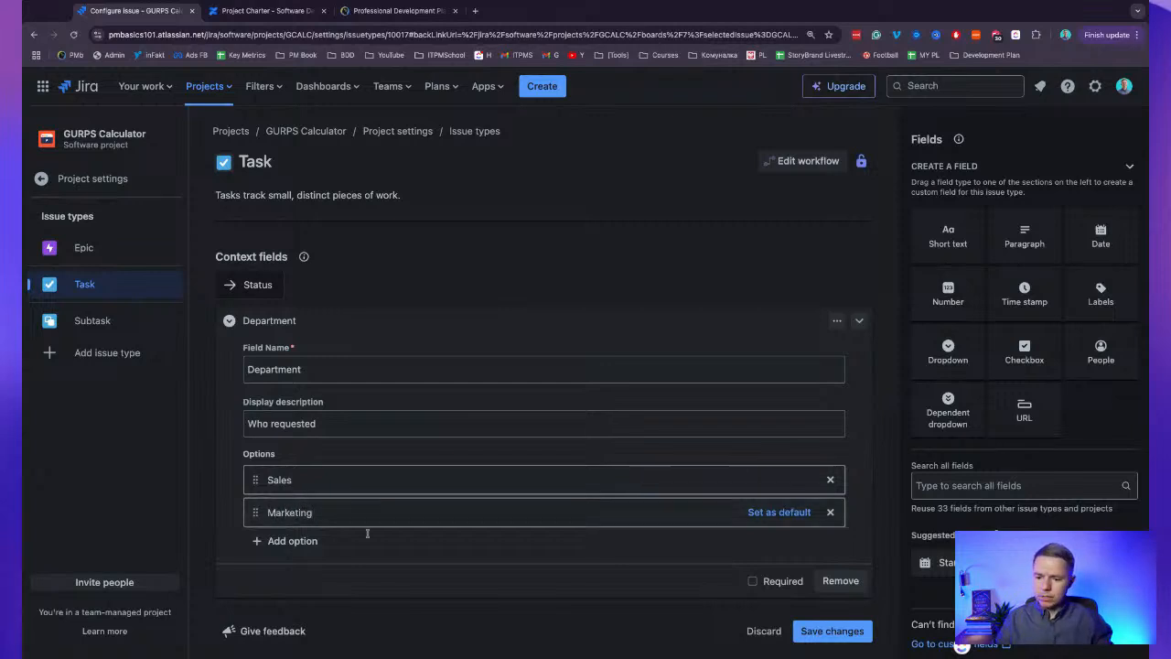
left_click(827, 628)
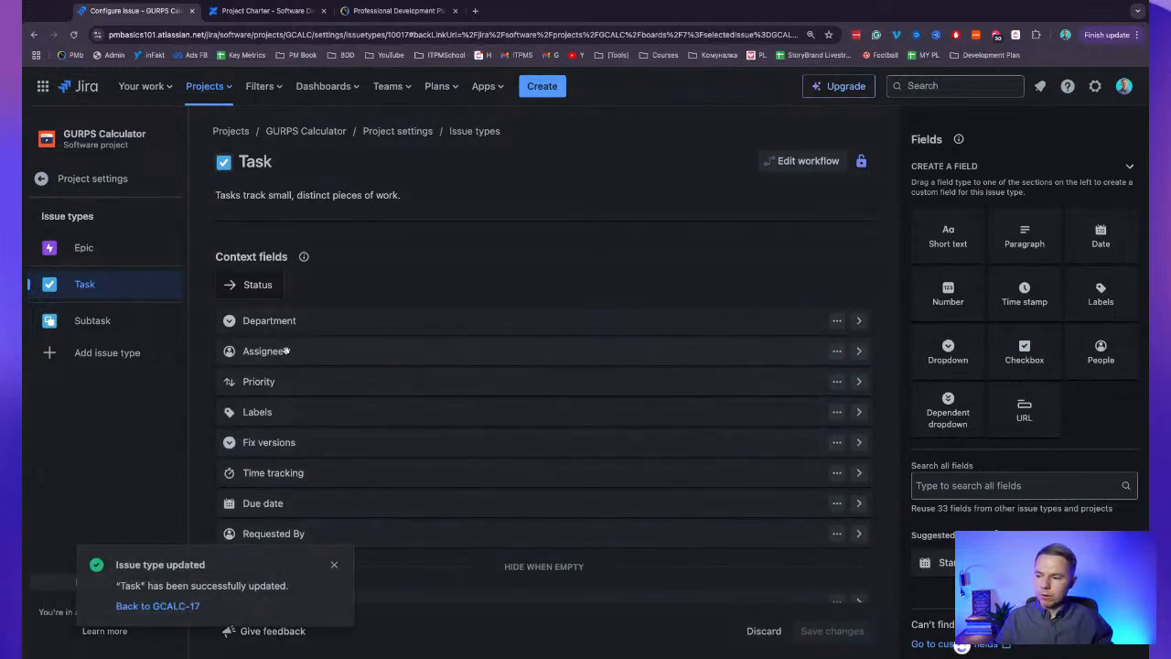
Leave the issue type configuration and project settings and return to the GCALC board.
left_click(94, 179)
left_click(91, 178)
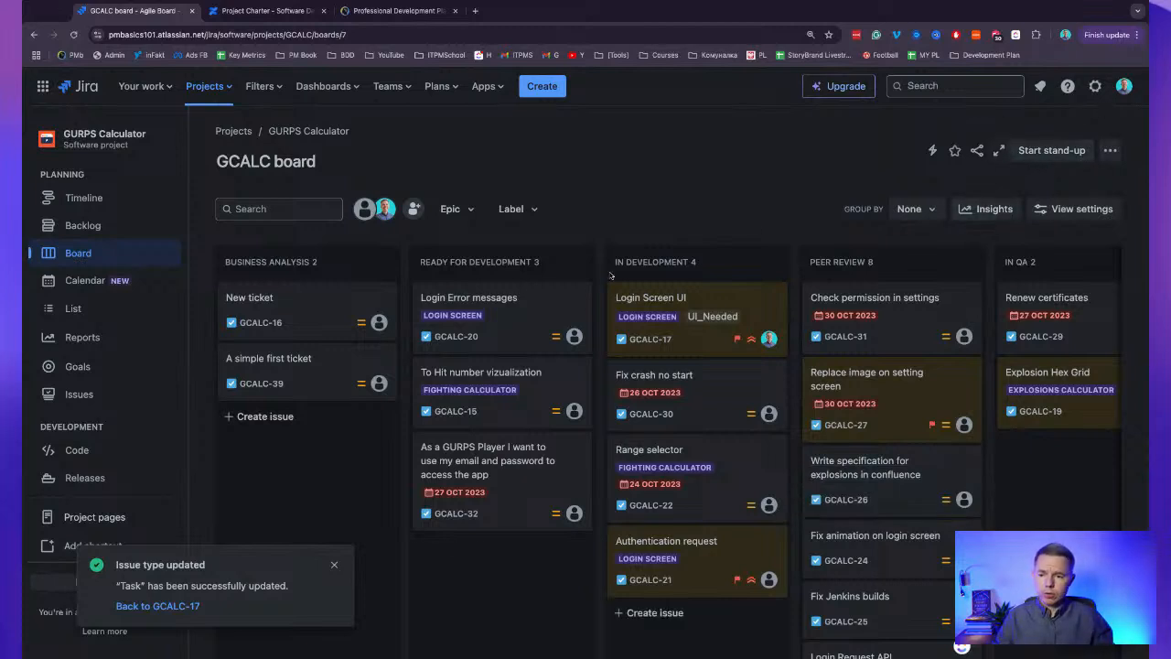
left_click(203, 86)
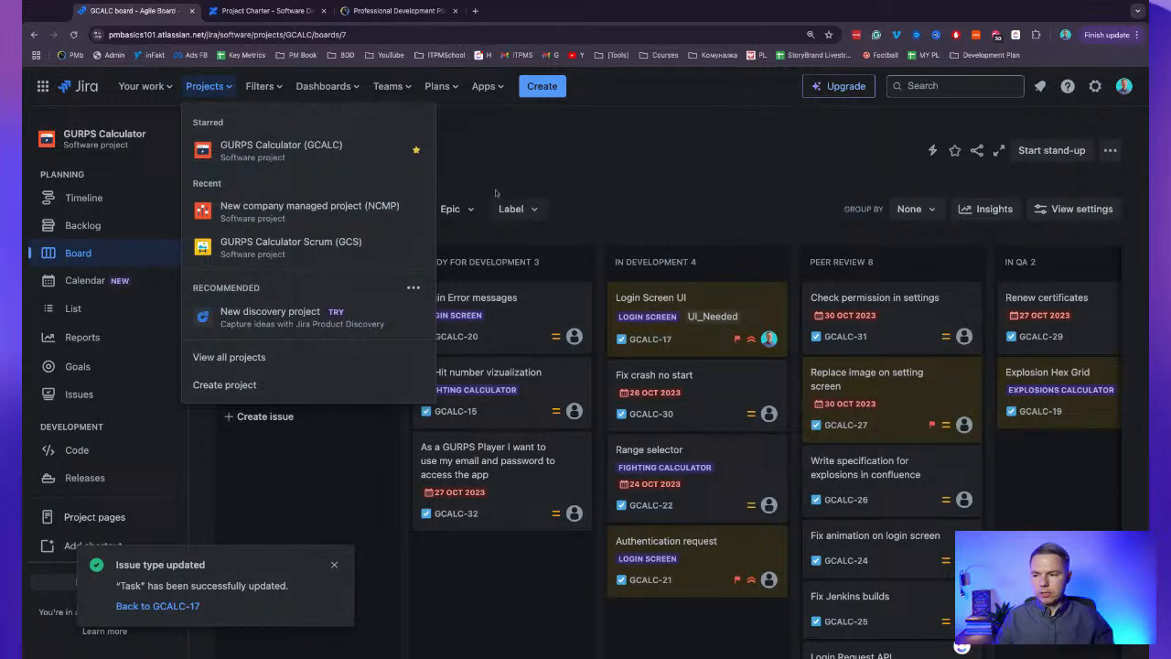
left_click(773, 154)
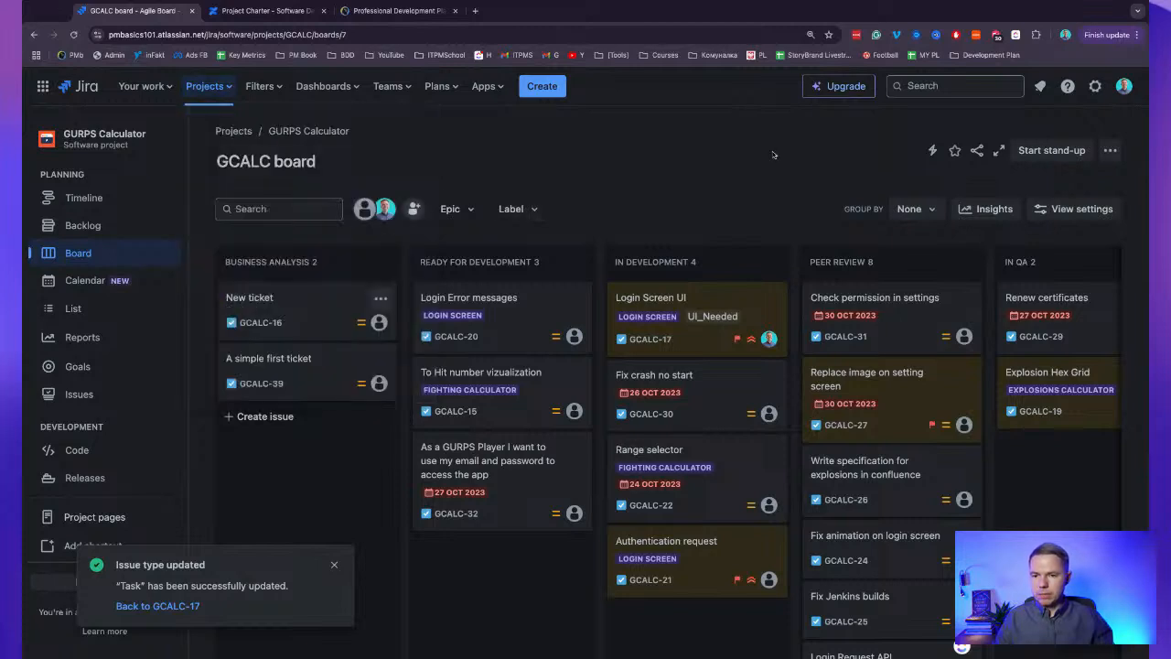
Open the site-wide Jira settings for issues and dismiss the update notification.
left_click(1096, 86)
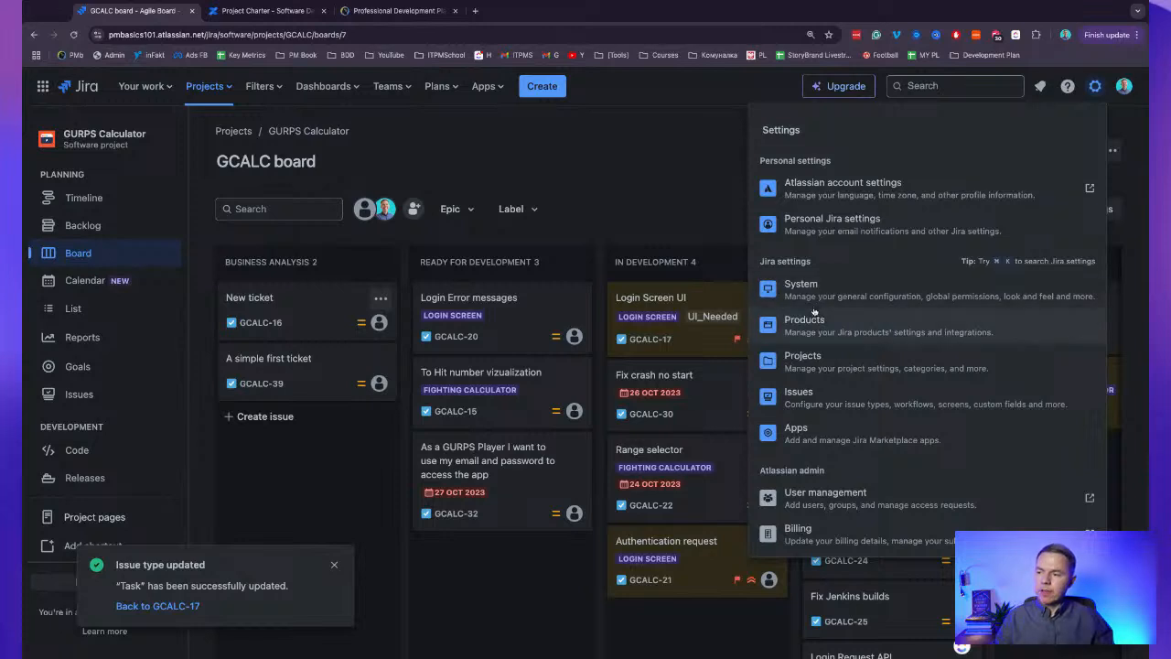
left_click(839, 401)
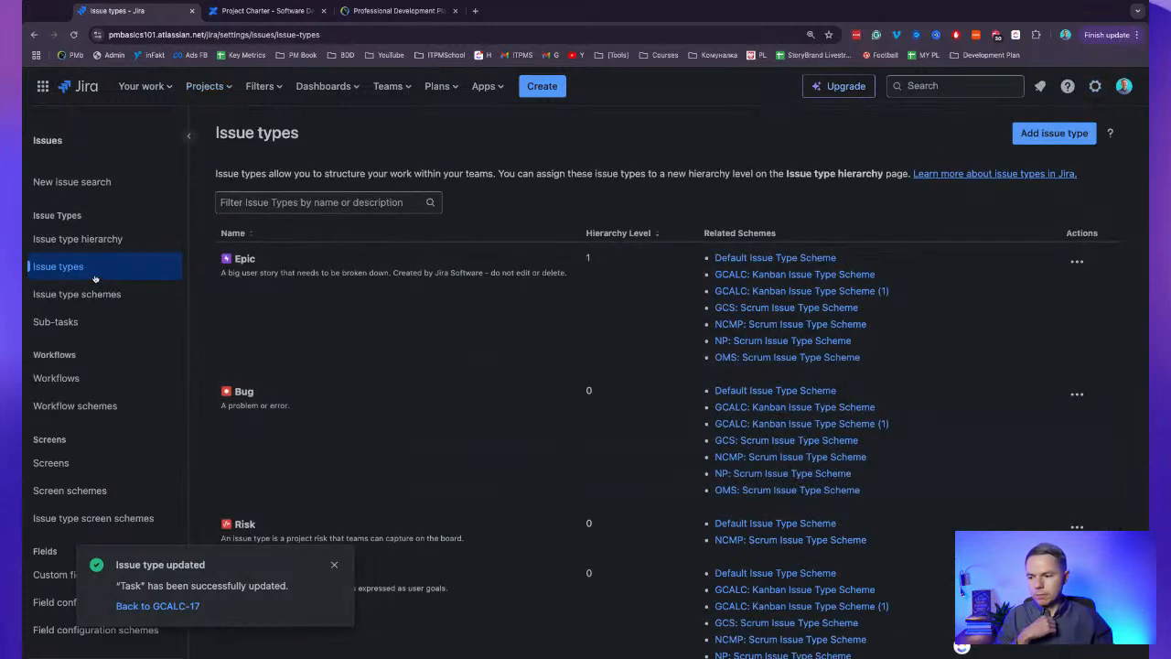
left_click(334, 566)
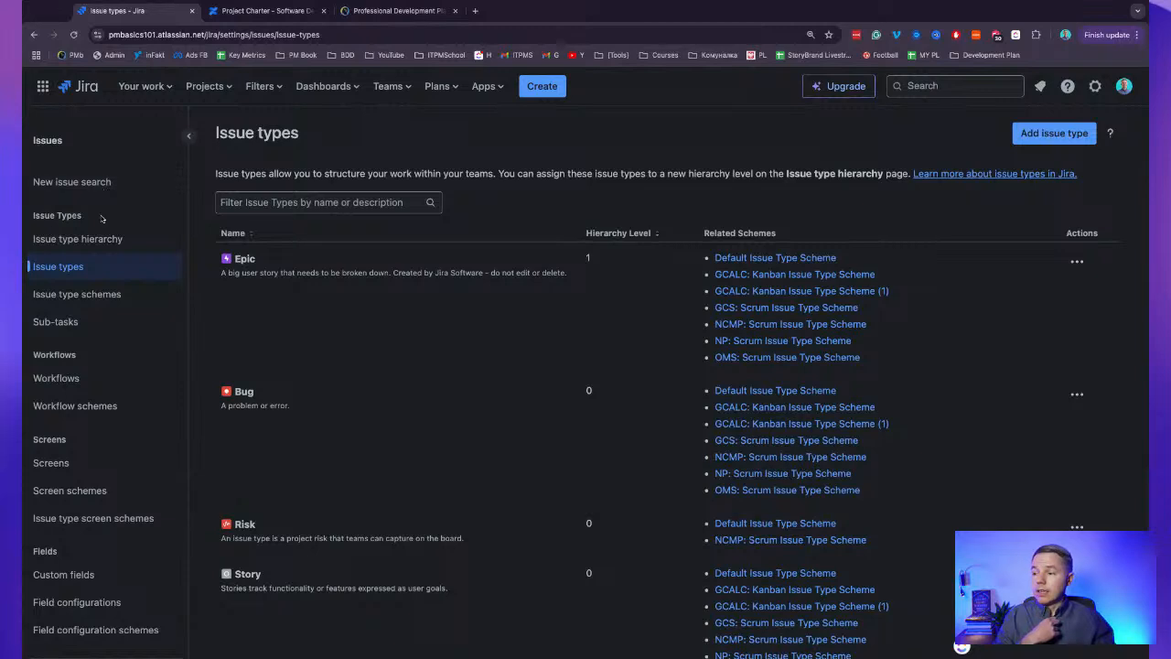
Review the issue type hierarchy, issue types, issue type schemes, sub-tasks, workflows and workflow schemes in the issue settings.
left_click(60, 237)
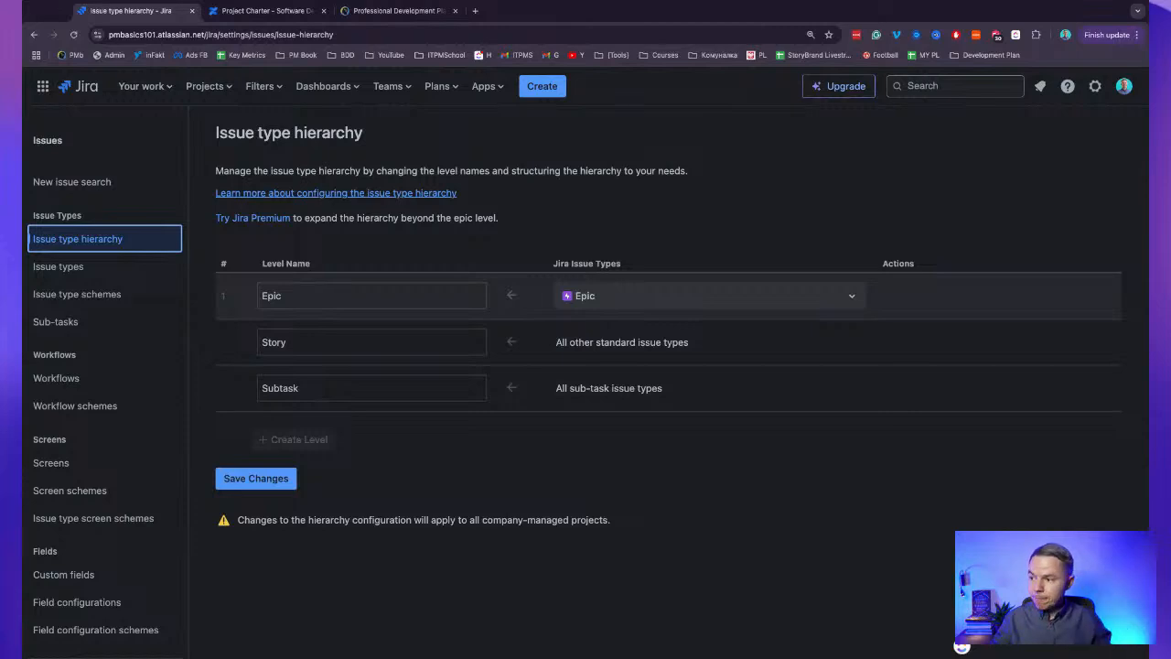
left_click(79, 266)
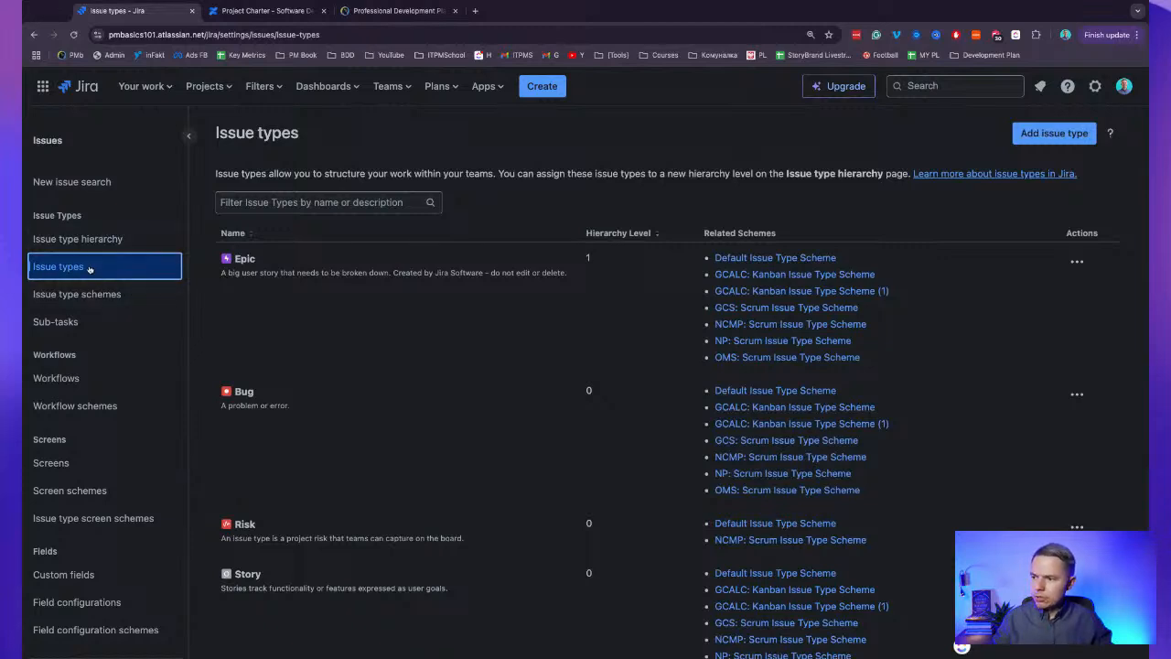
left_click(111, 294)
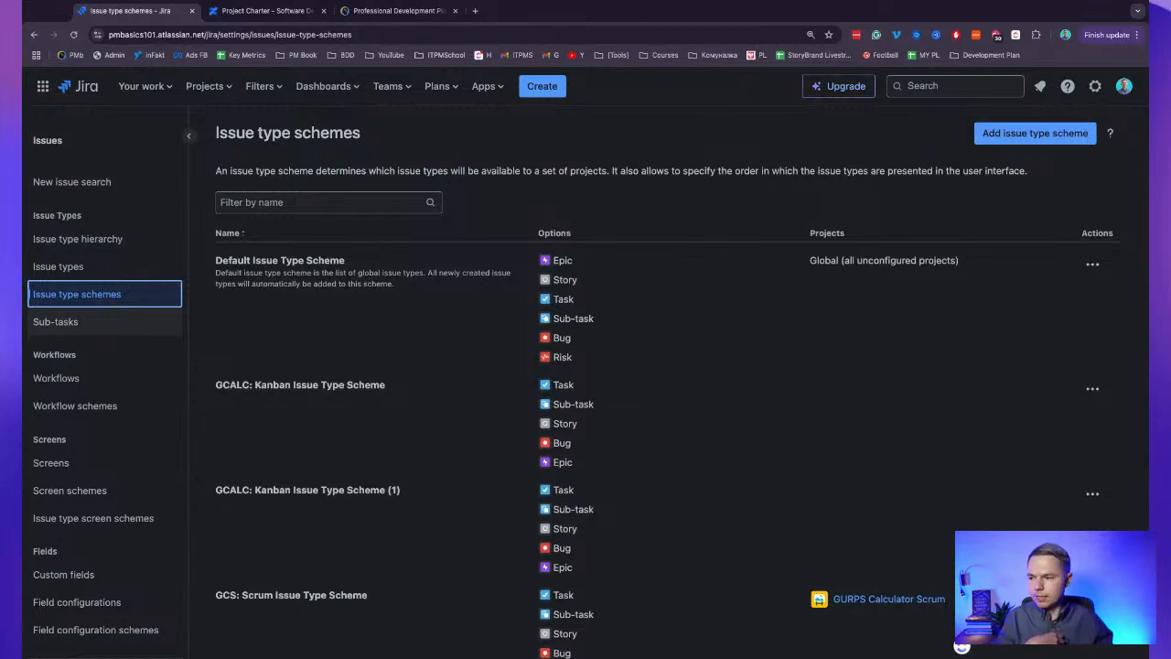
left_click(56, 322)
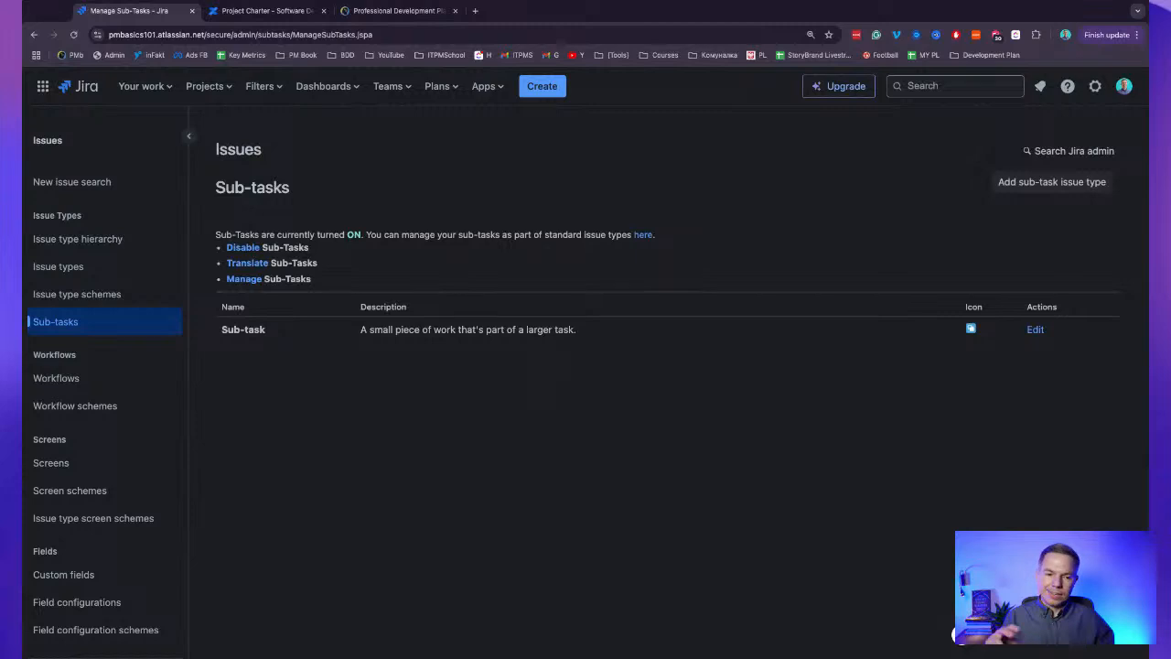
left_click(100, 381)
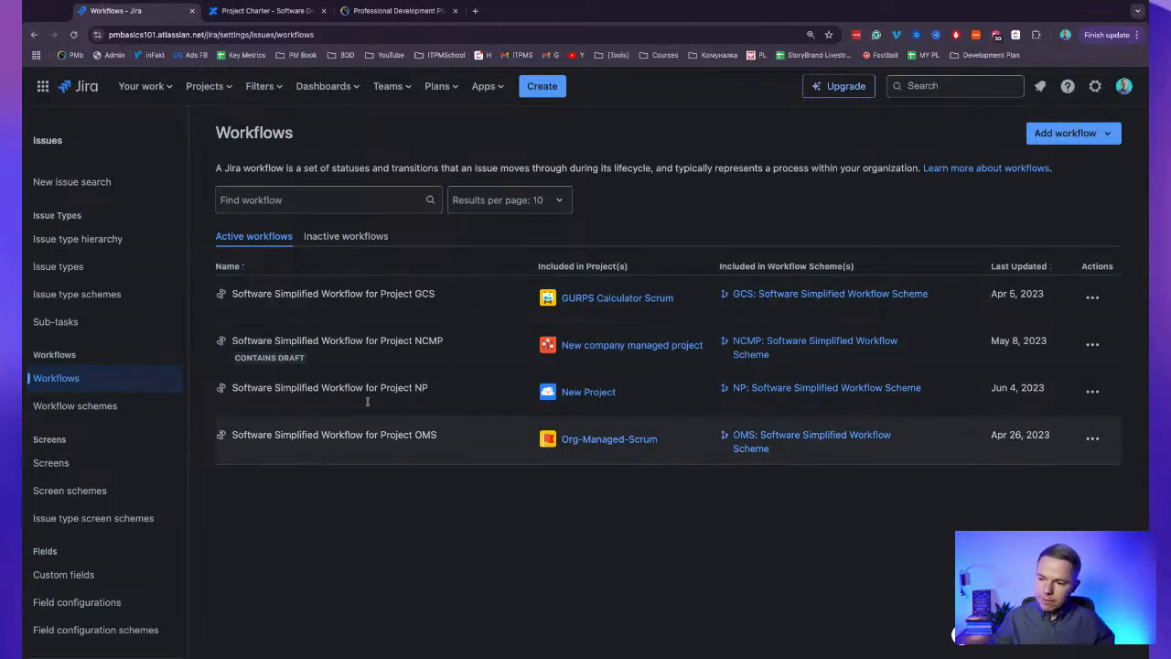
left_click(75, 406)
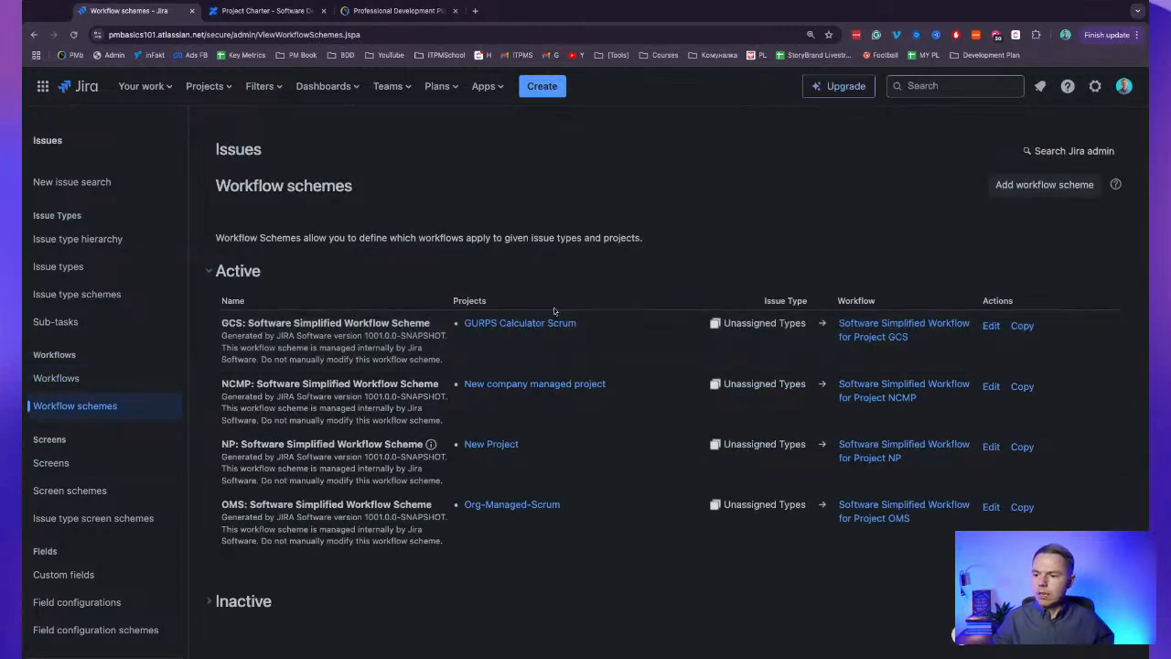
Review the screens, screen schemes and issue type screen schemes in the issue settings.
scroll(114, 450, "down", 1)
scroll(115, 430, "down", 2)
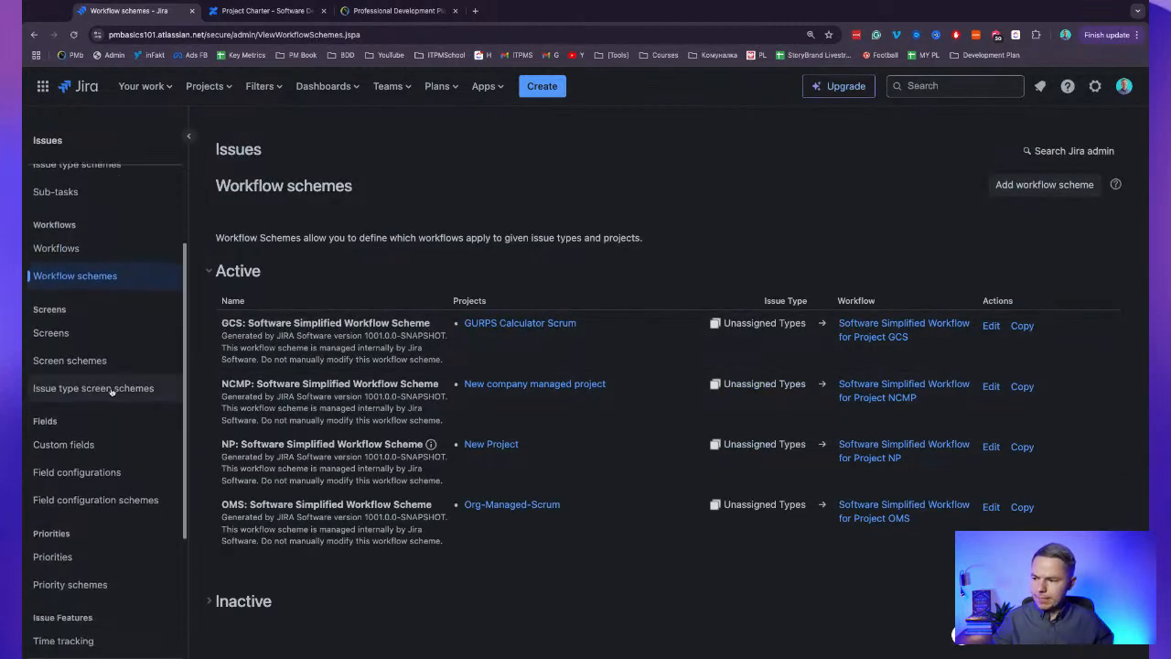
left_click(95, 337)
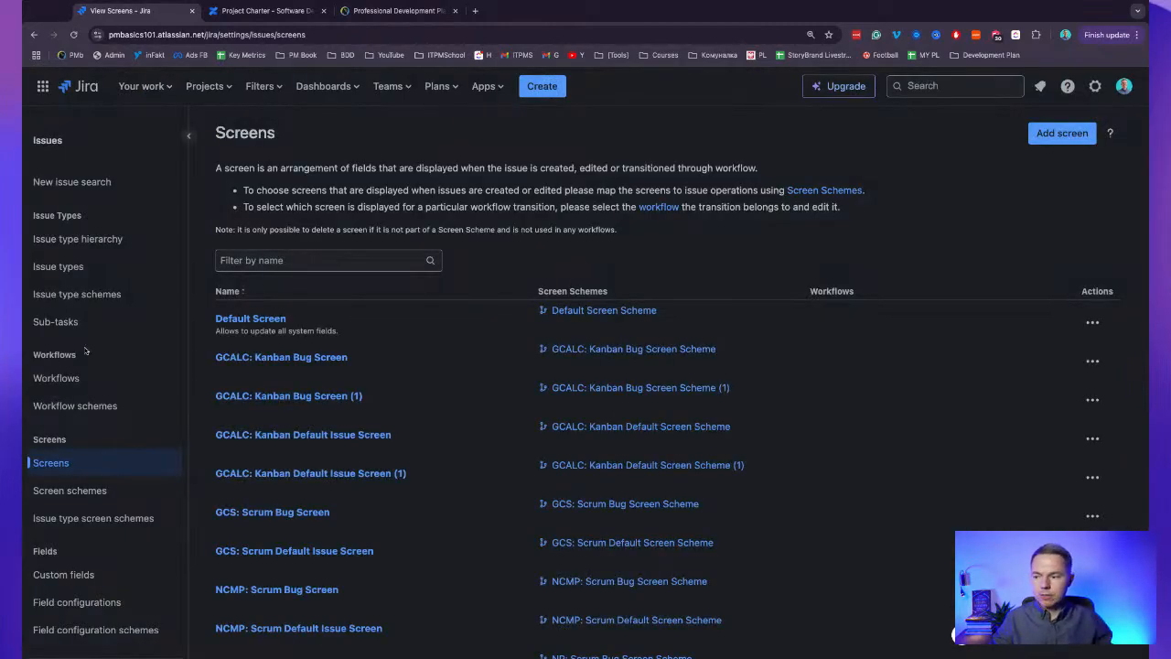
left_click(101, 490)
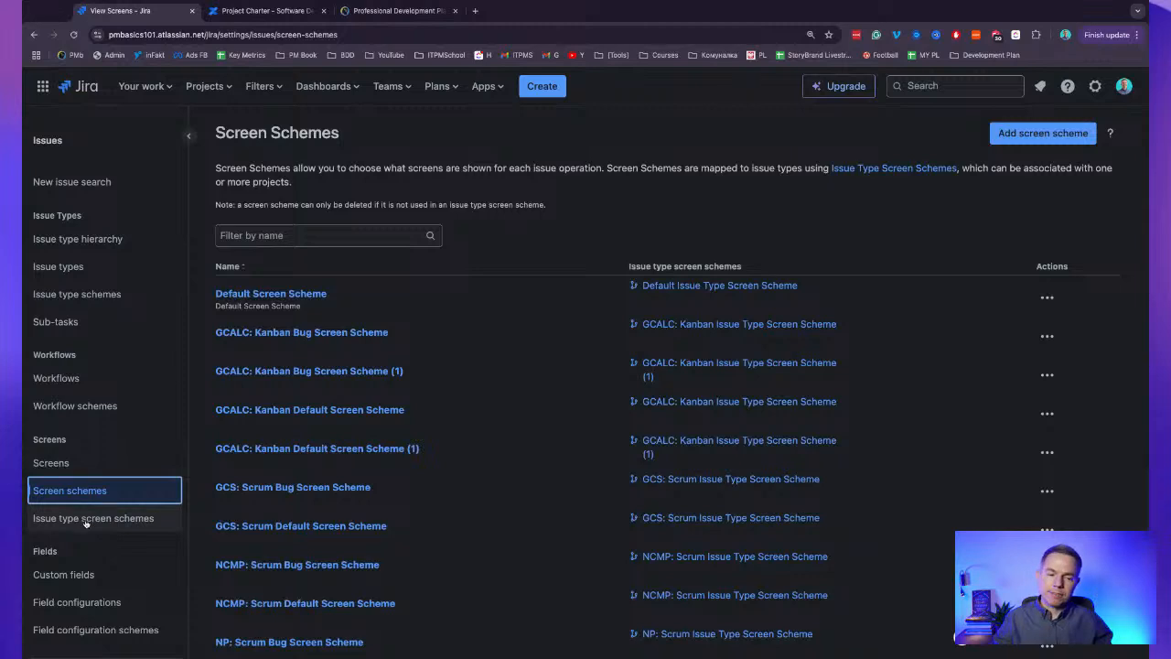
left_click(87, 519)
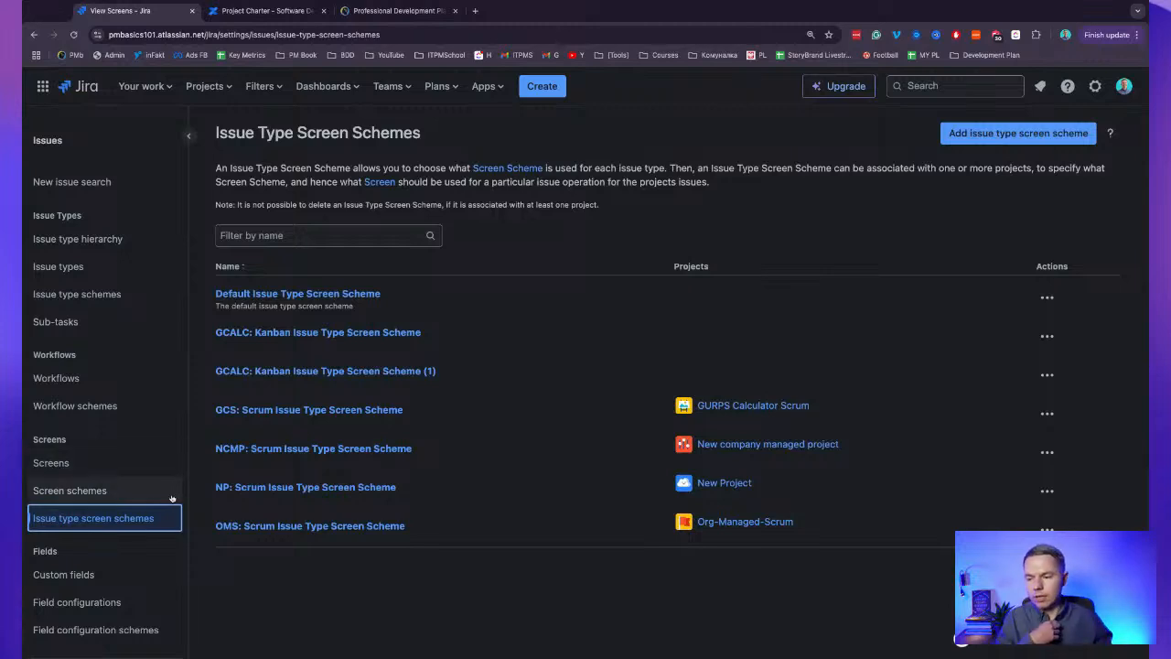
Open the custom fields settings and look through the list of active custom fields.
scroll(147, 436, "down", 2)
scroll(147, 436, "down", 1)
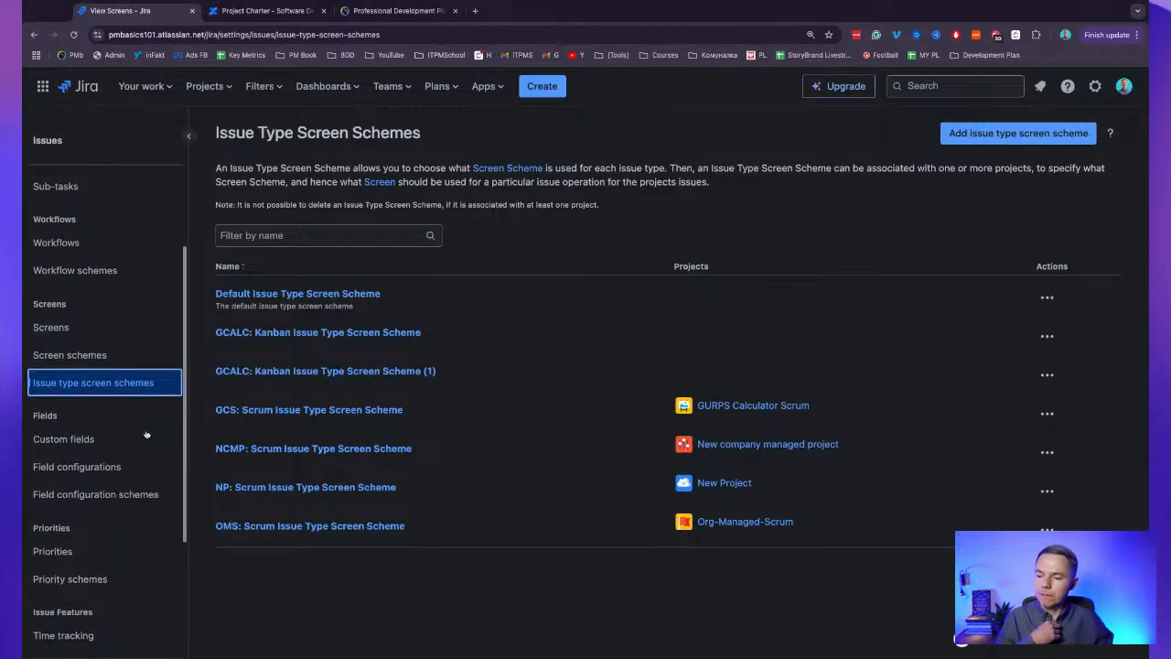
scroll(144, 423, "down", 1)
left_click(128, 388)
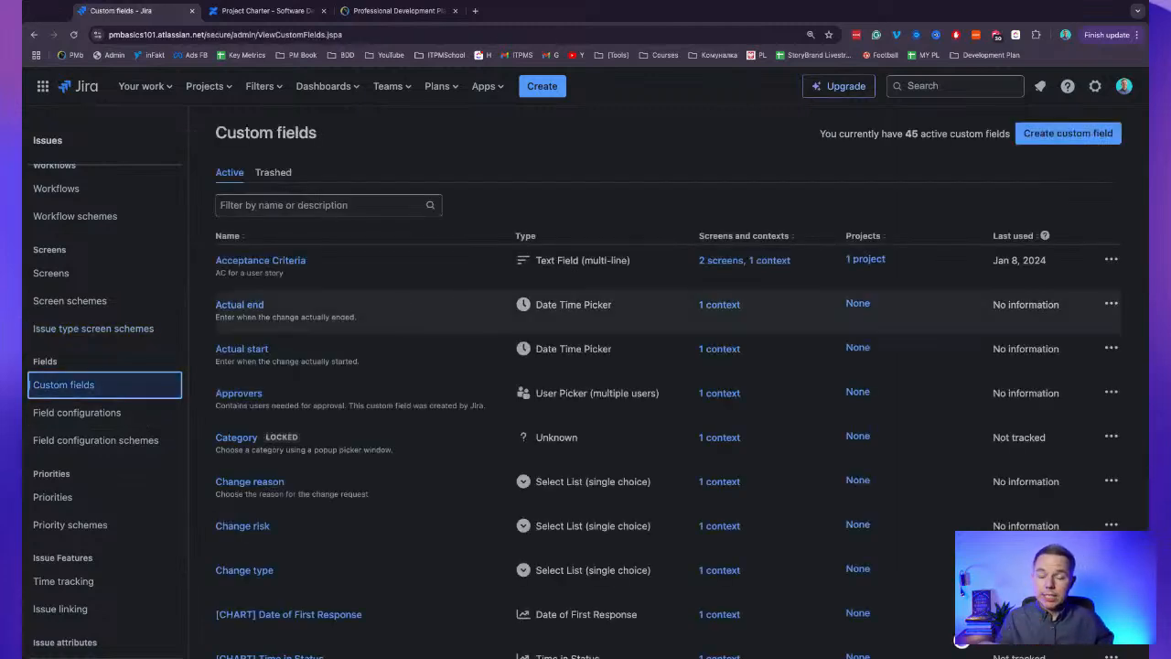
scroll(457, 294, "down", 1)
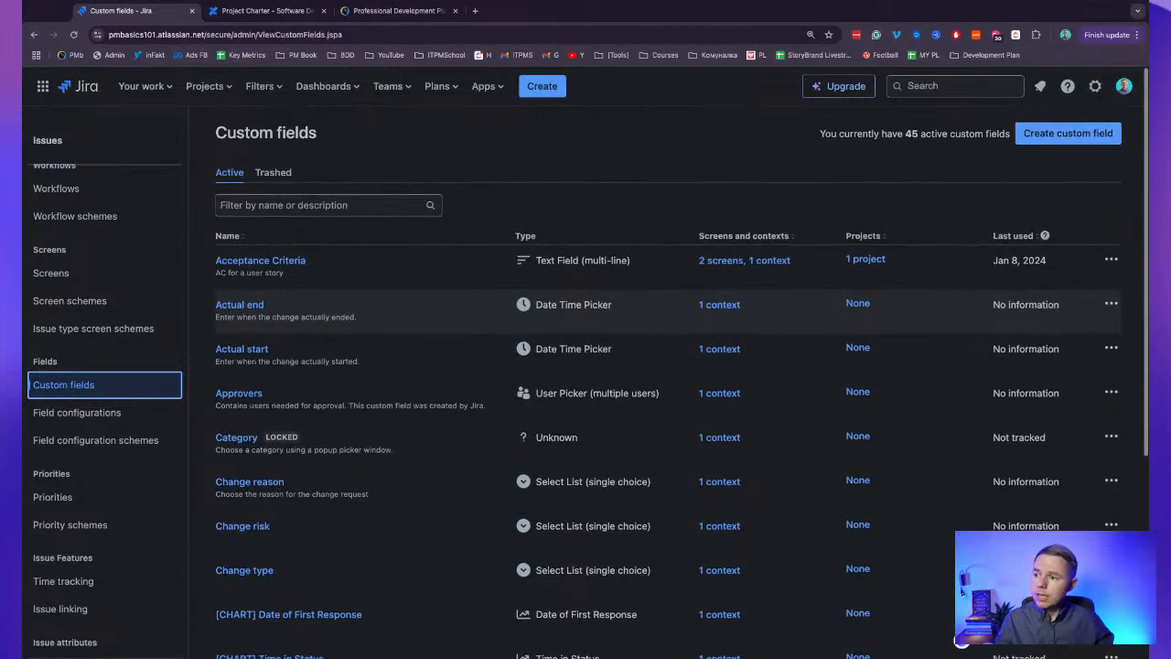
scroll(436, 291, "down", 3)
scroll(435, 291, "up", 3)
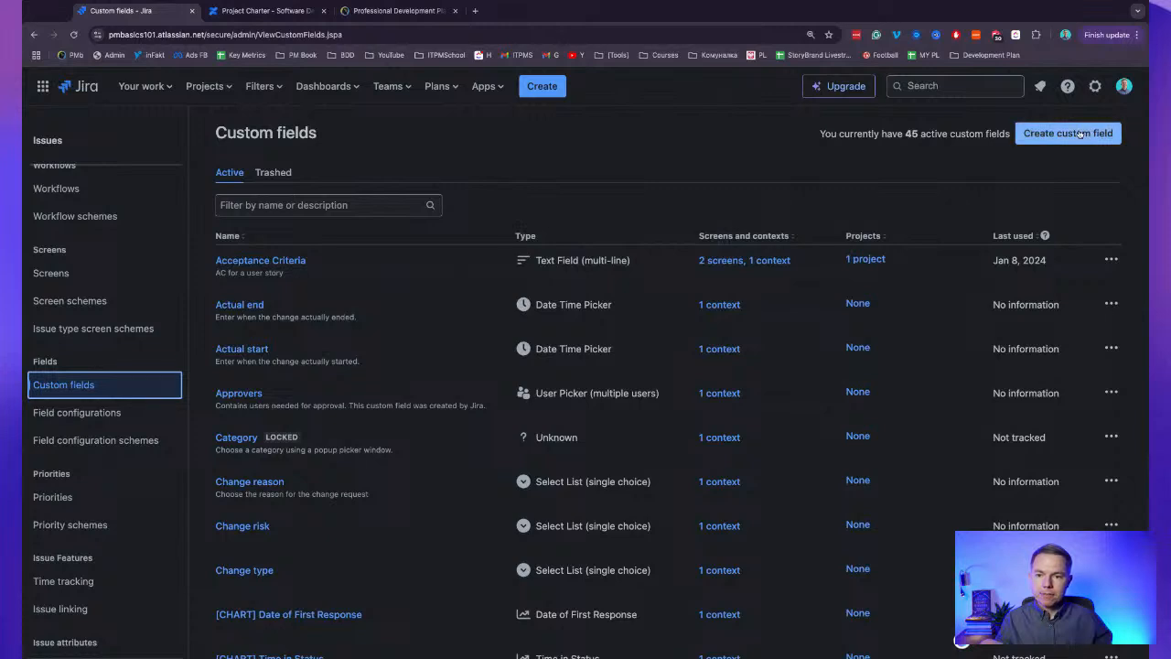
Start creating a custom field and compare the Advanced, All and Standard field type categories.
left_click(1106, 130)
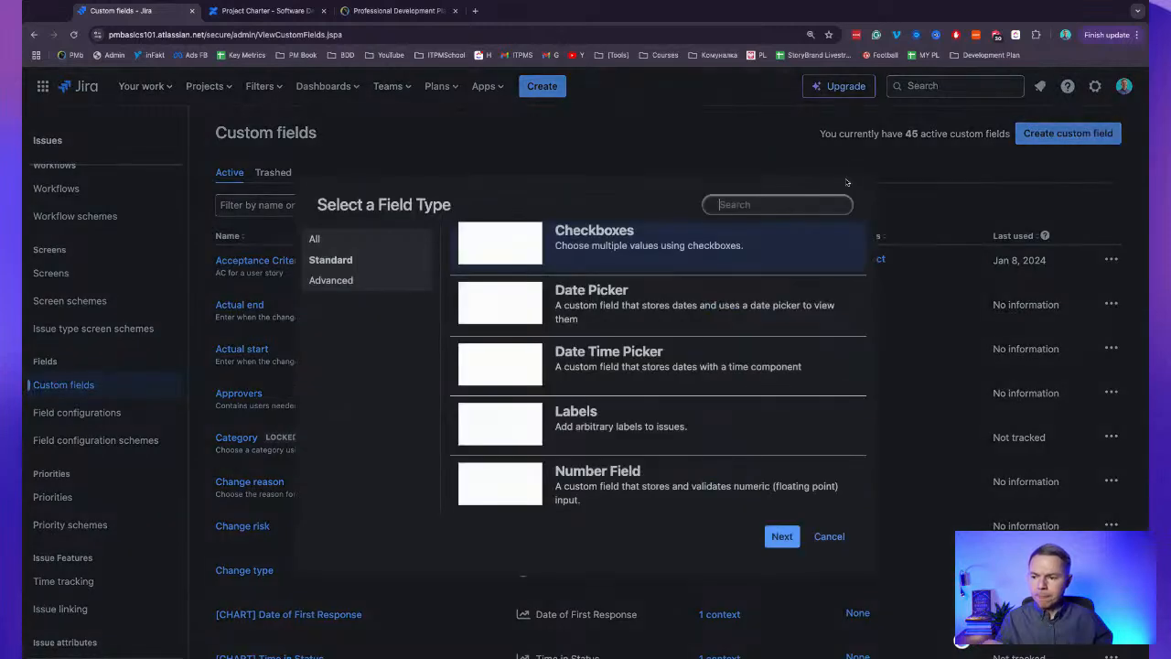
left_click(379, 279)
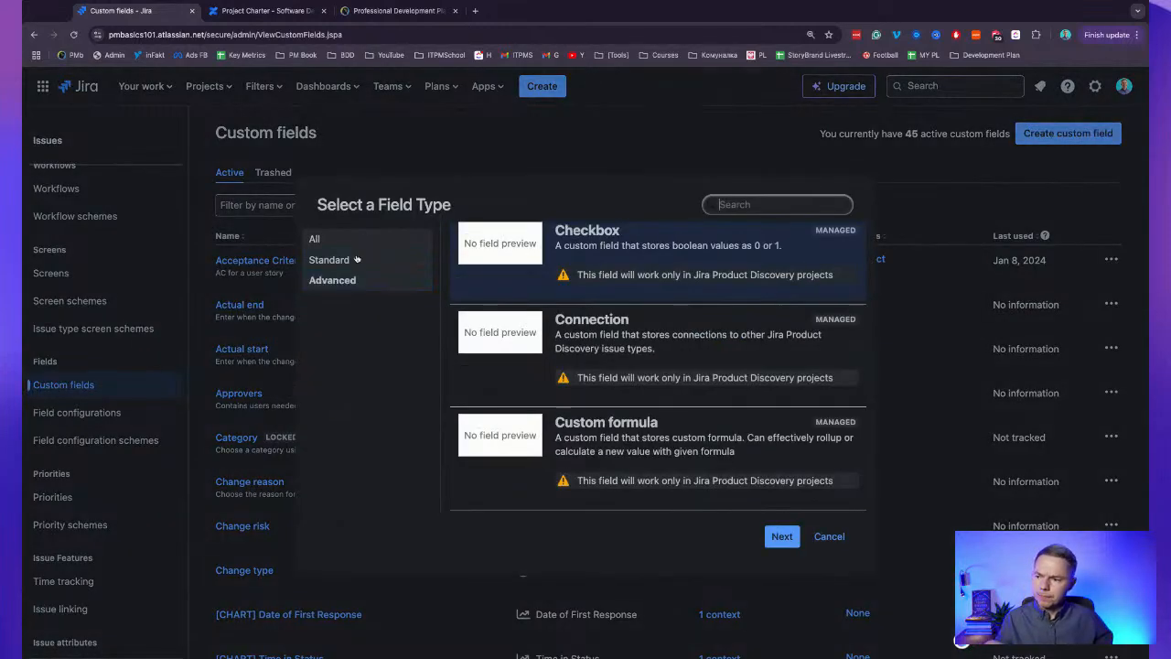
left_click(356, 241)
left_click(361, 260)
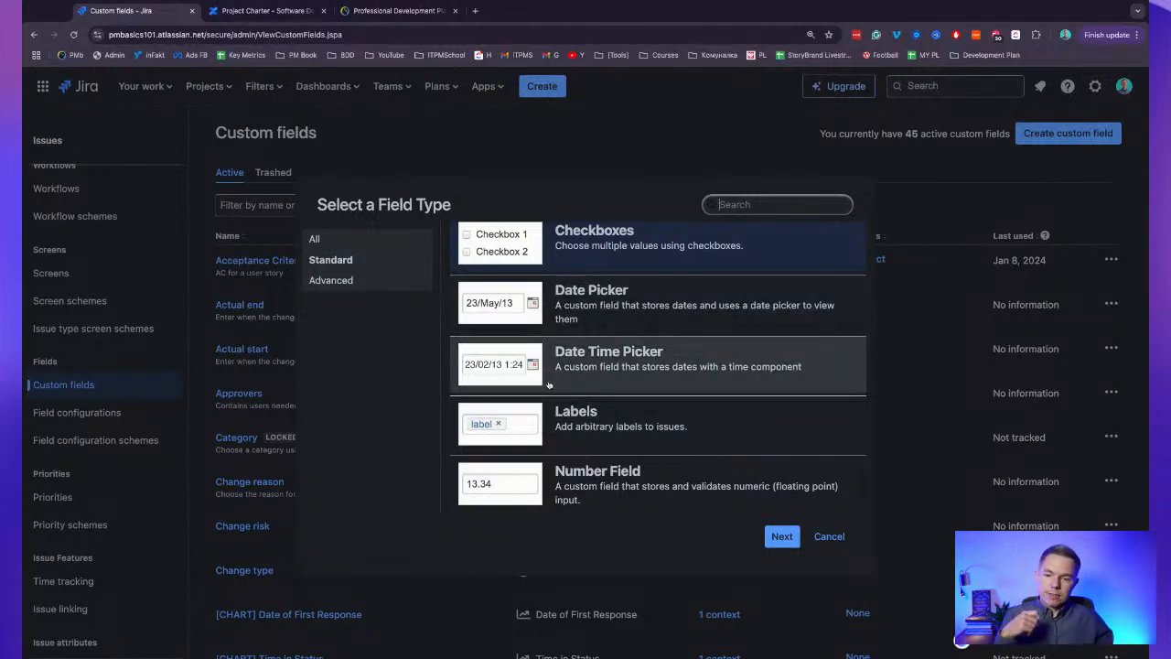
Look through the standard field types from Checkboxes to User Picker, and cancel the custom field creation.
scroll(553, 385, "down", 1)
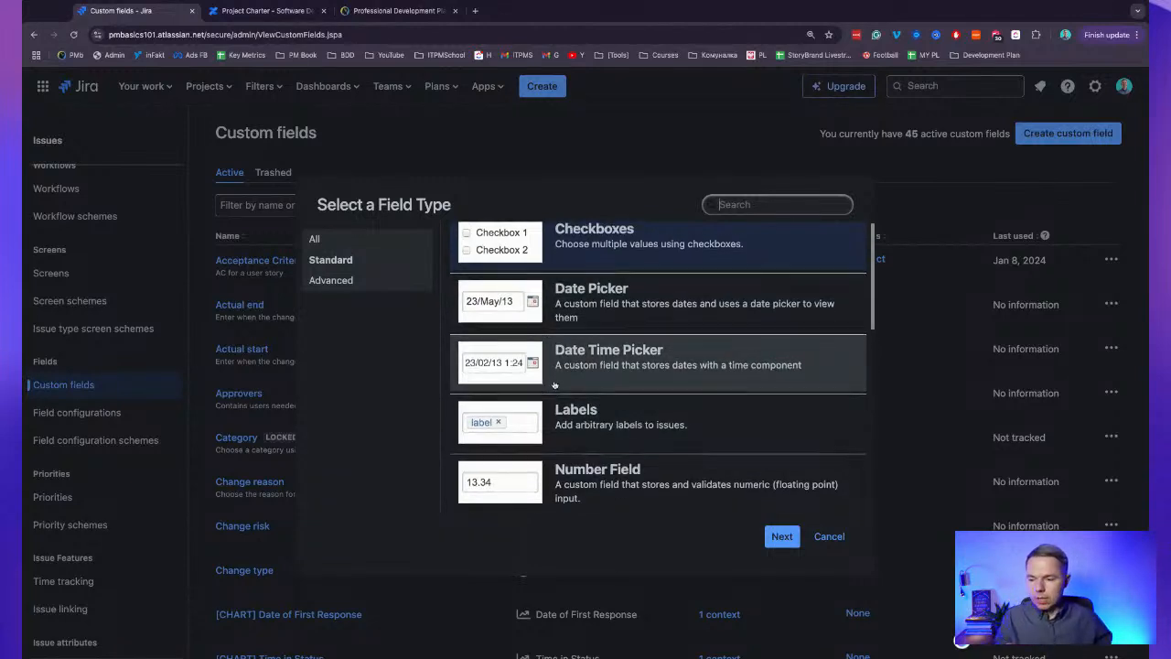
scroll(554, 386, "down", 3)
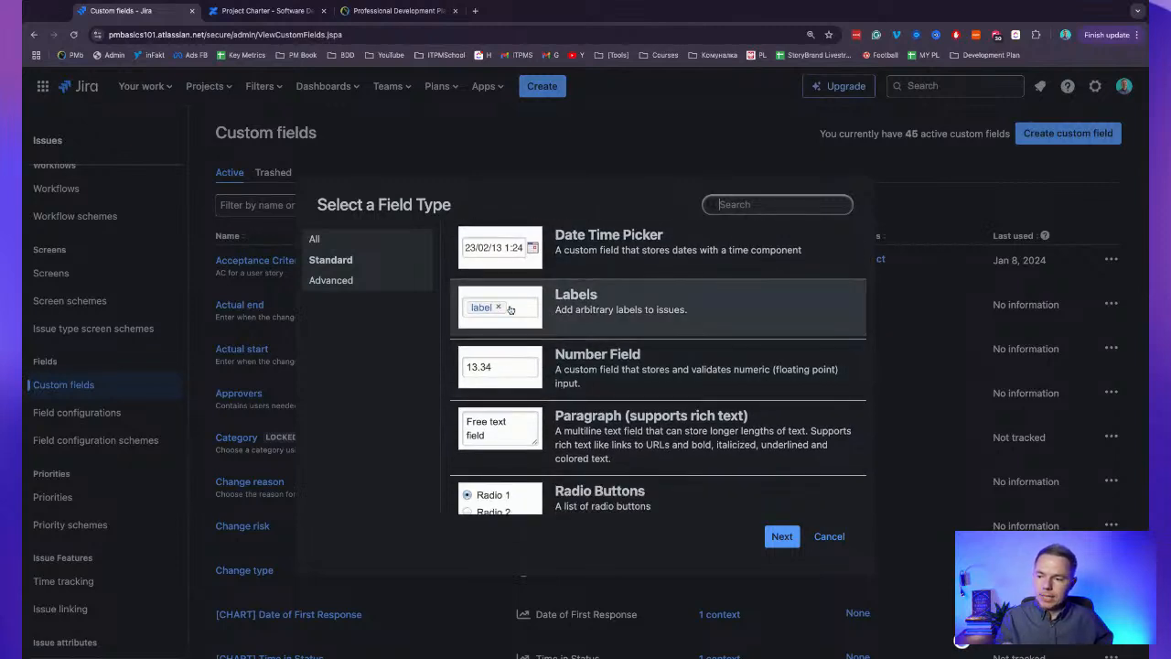
scroll(510, 309, "up", 1)
scroll(506, 390, "up", 3)
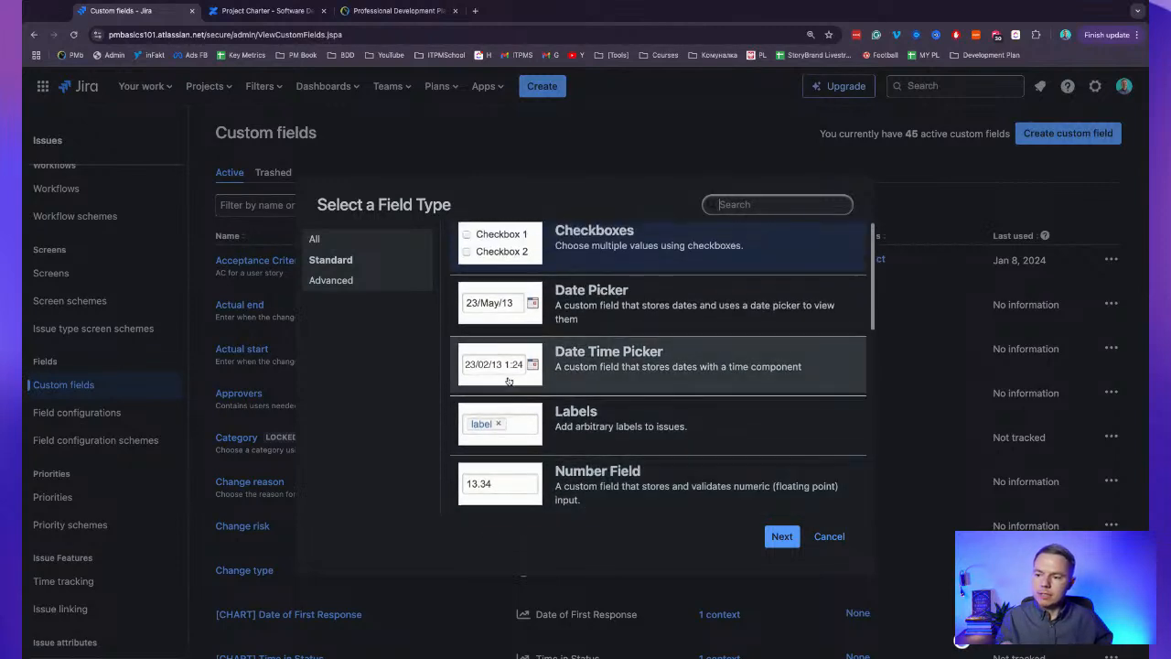
scroll(539, 325, "down", 5)
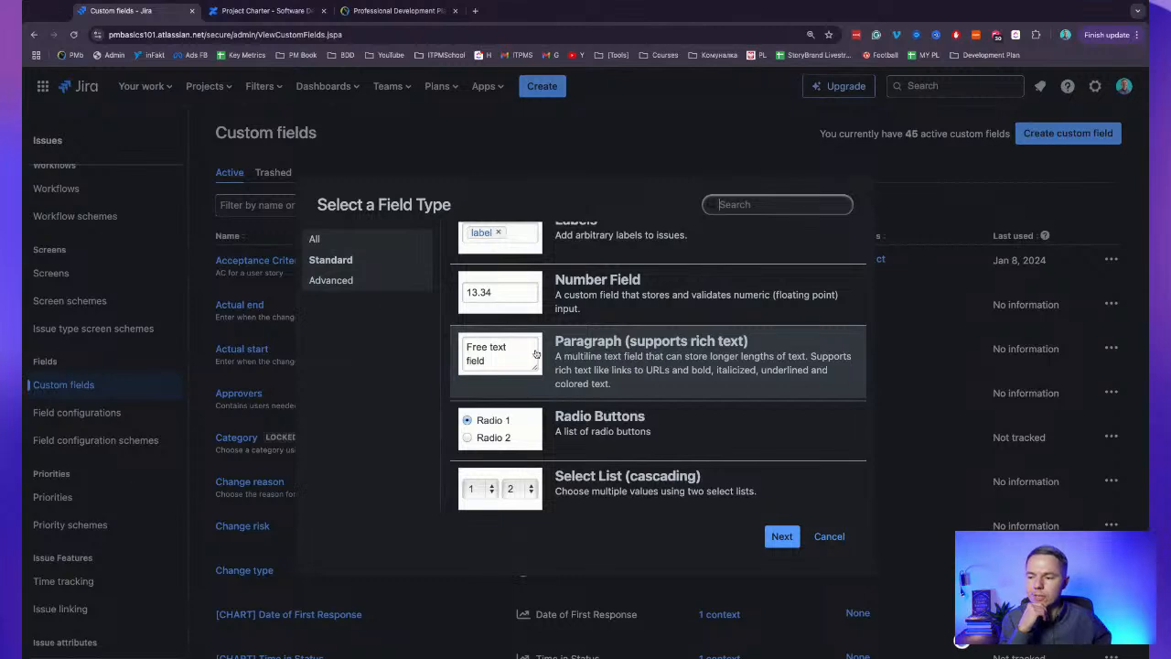
scroll(570, 337, "up", 1)
scroll(570, 336, "down", 2)
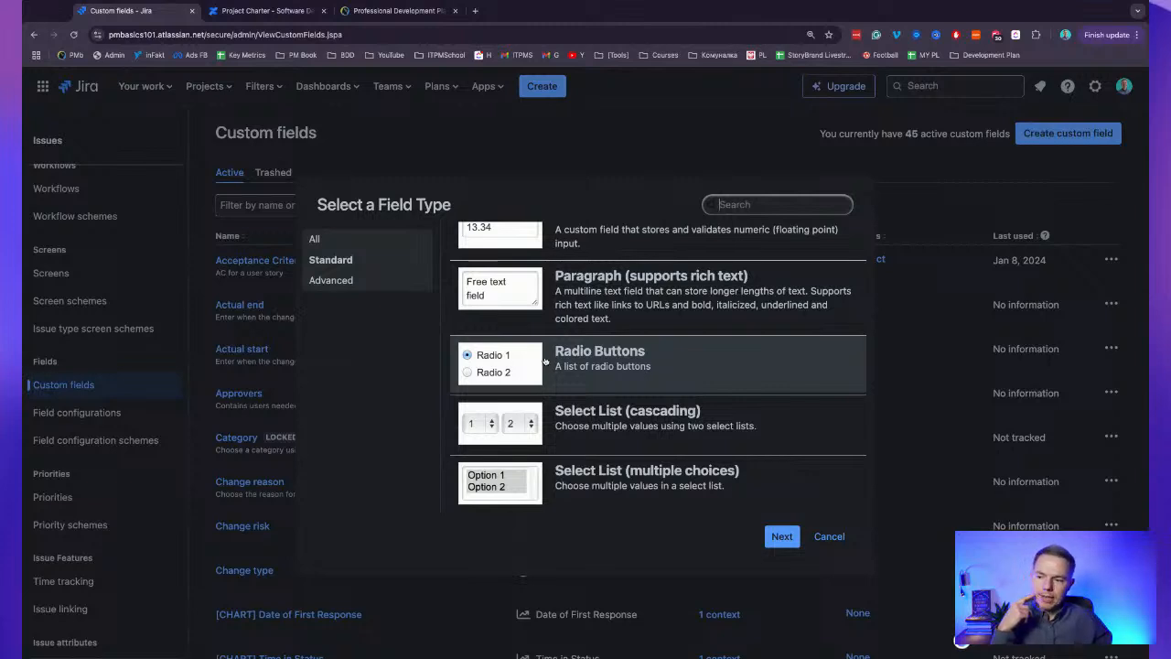
scroll(632, 351, "down", 4)
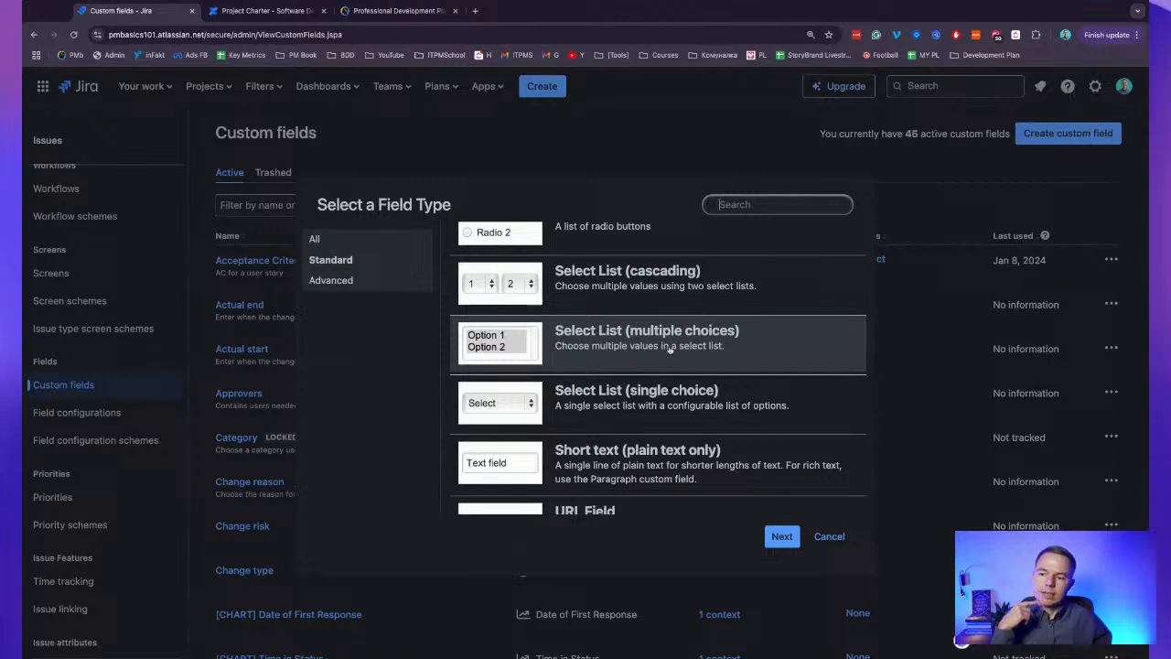
scroll(669, 348, "down", 3)
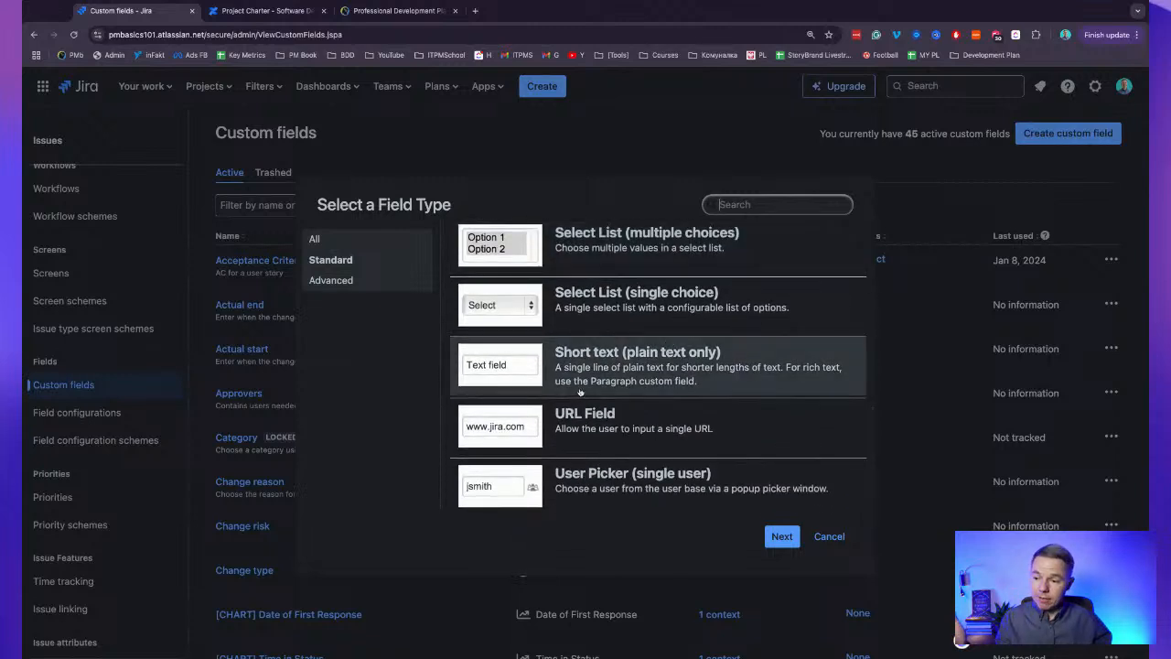
left_click(830, 537)
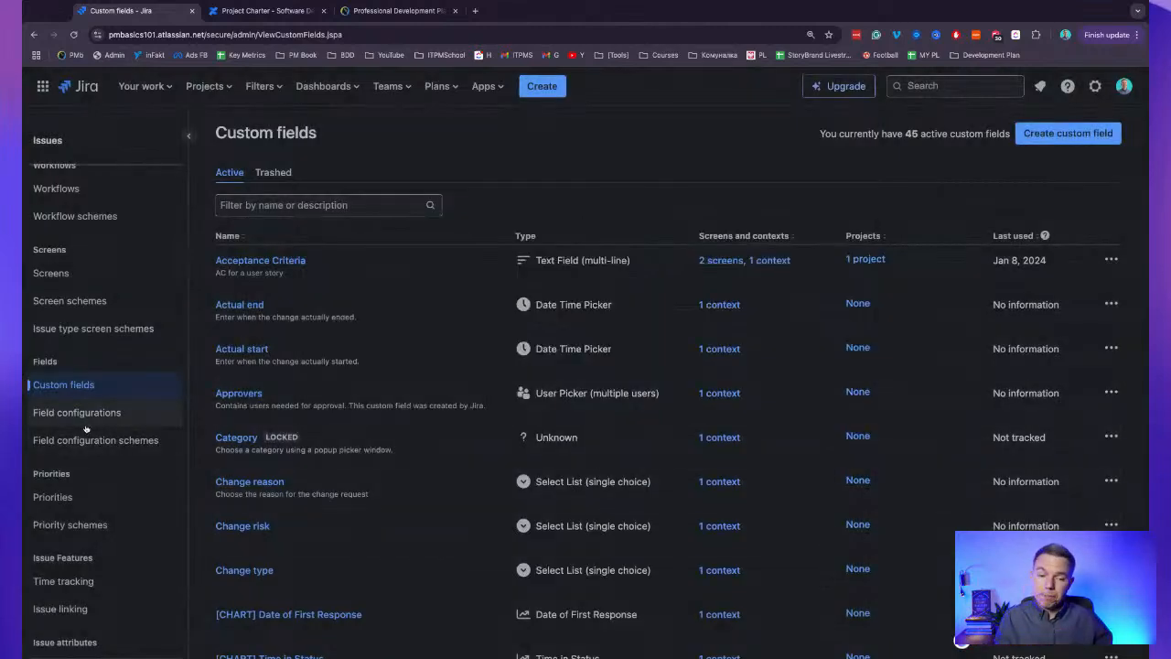
Open the field configurations and look over the remaining sections of the issue settings.
left_click(71, 419)
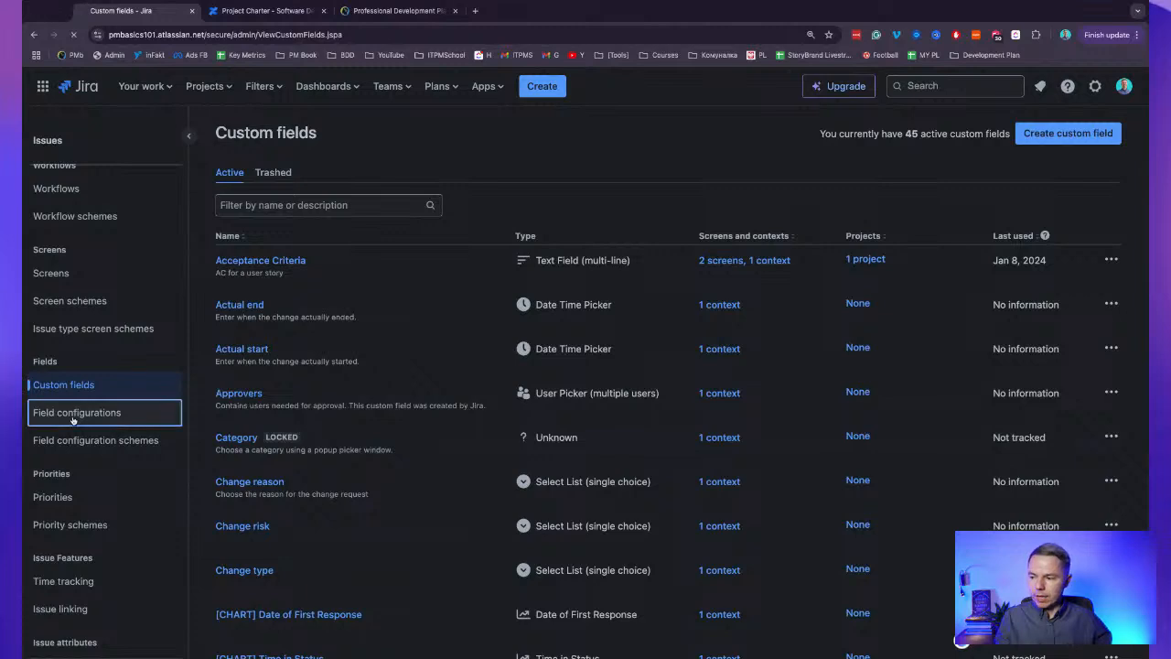
scroll(80, 408, "down", 4)
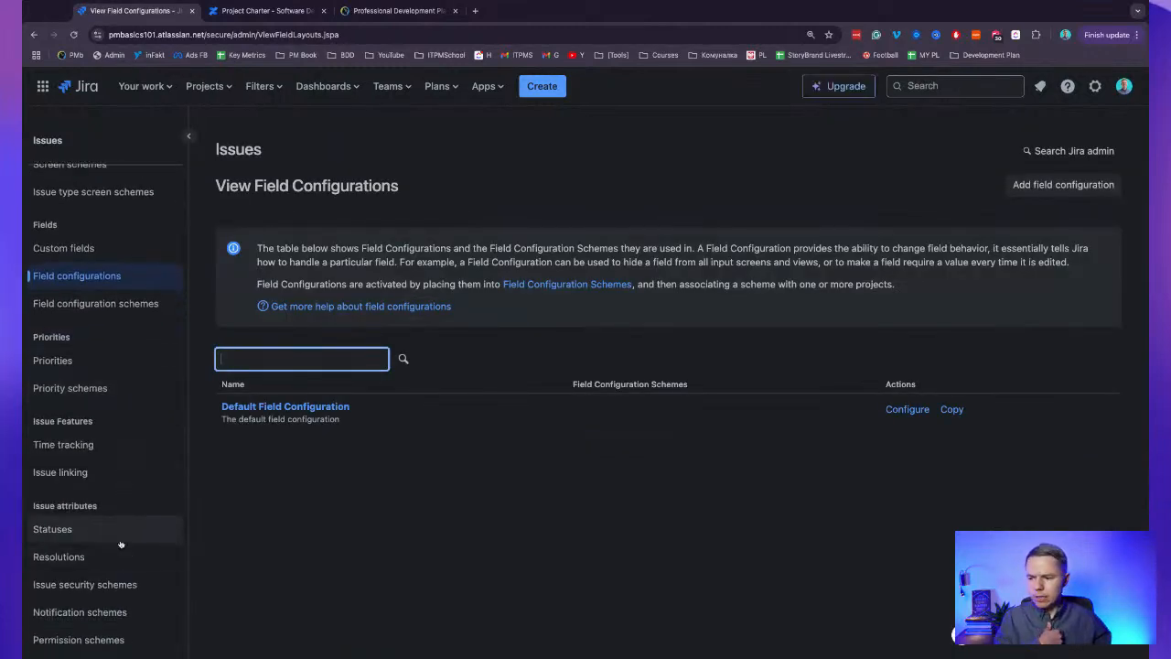
scroll(73, 311, "up", 4)
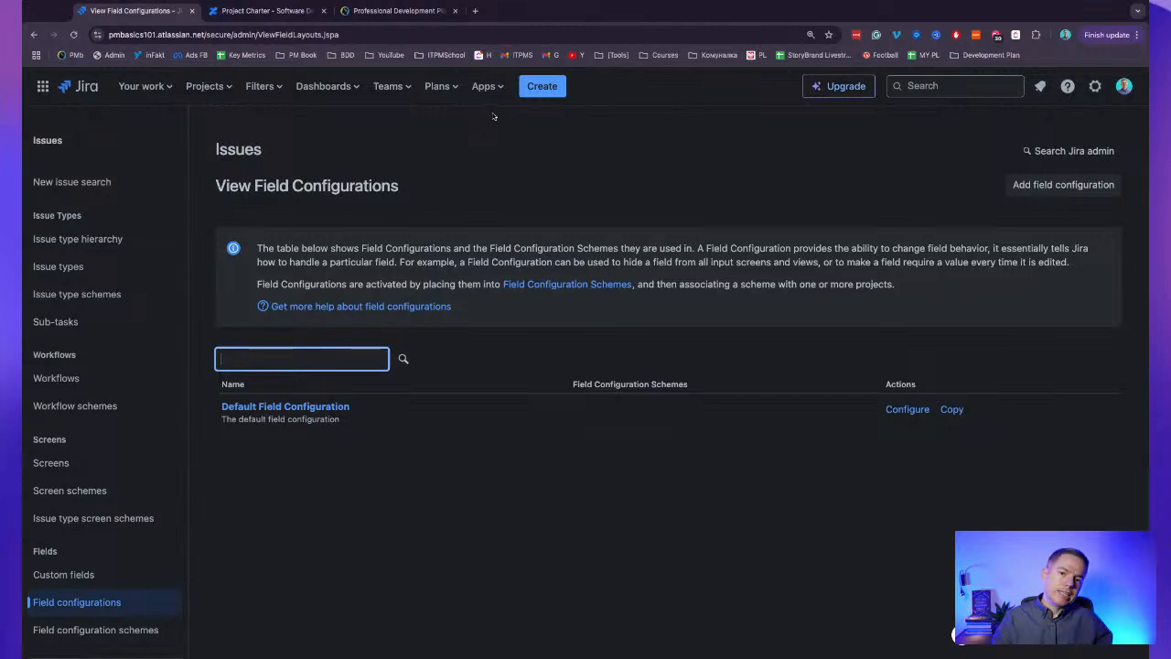
Open the issue type schemes and review which issue types and projects each scheme covers.
left_click(83, 322)
left_click(99, 295)
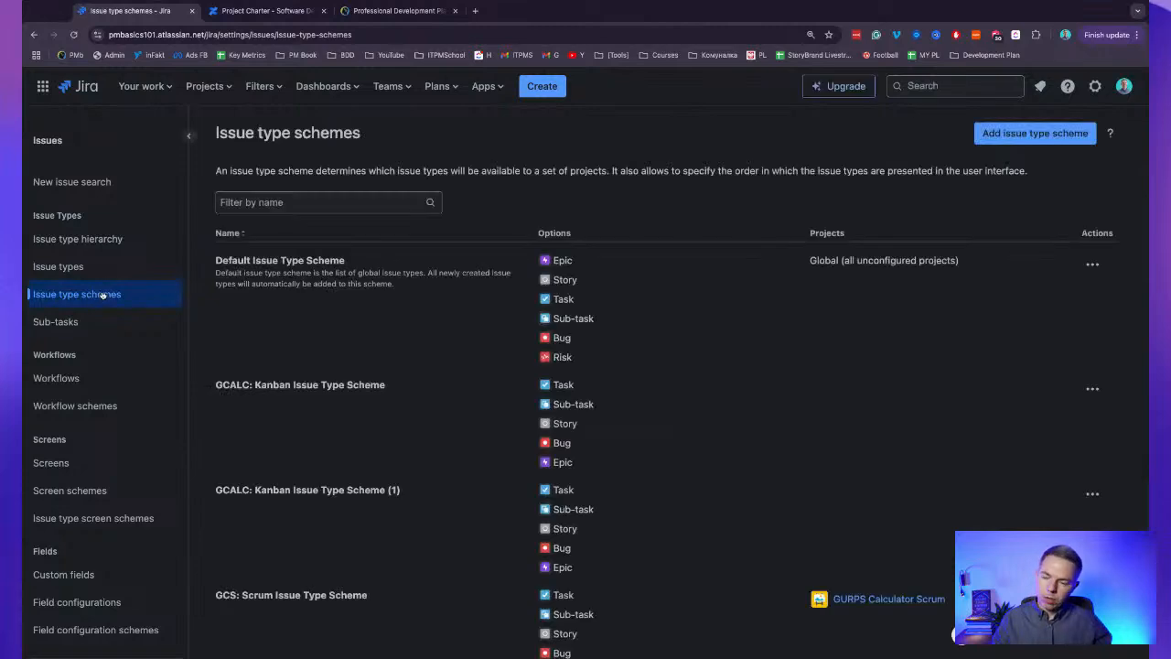
scroll(814, 341, "down", 2)
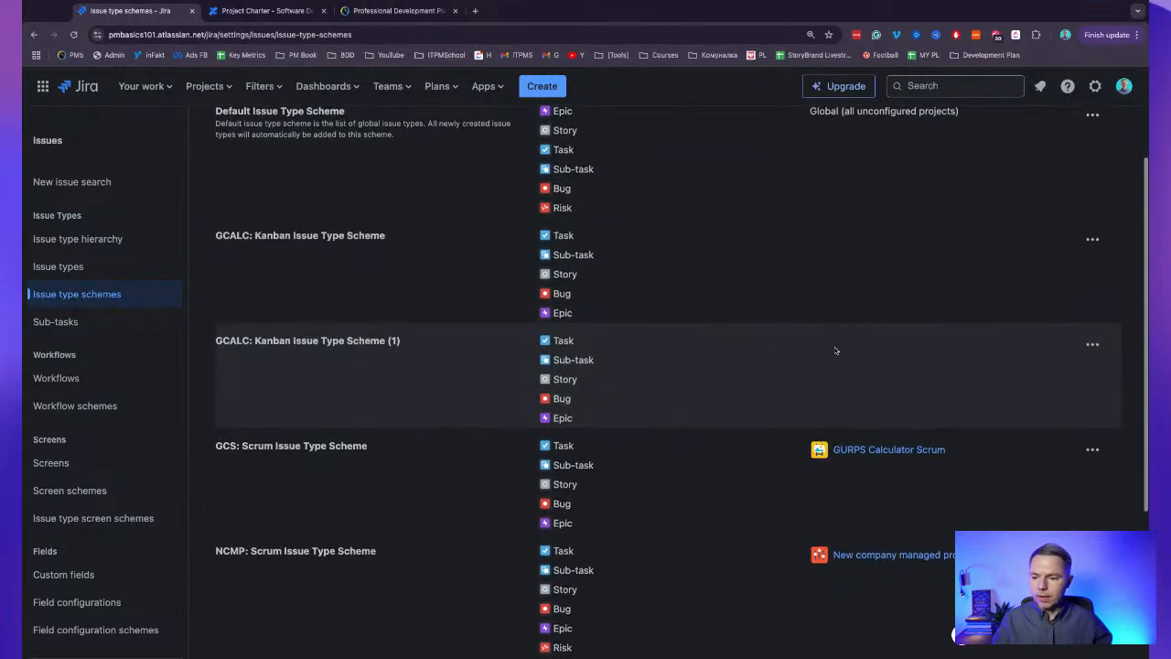
scroll(836, 348, "down", 1)
scroll(823, 351, "down", 2)
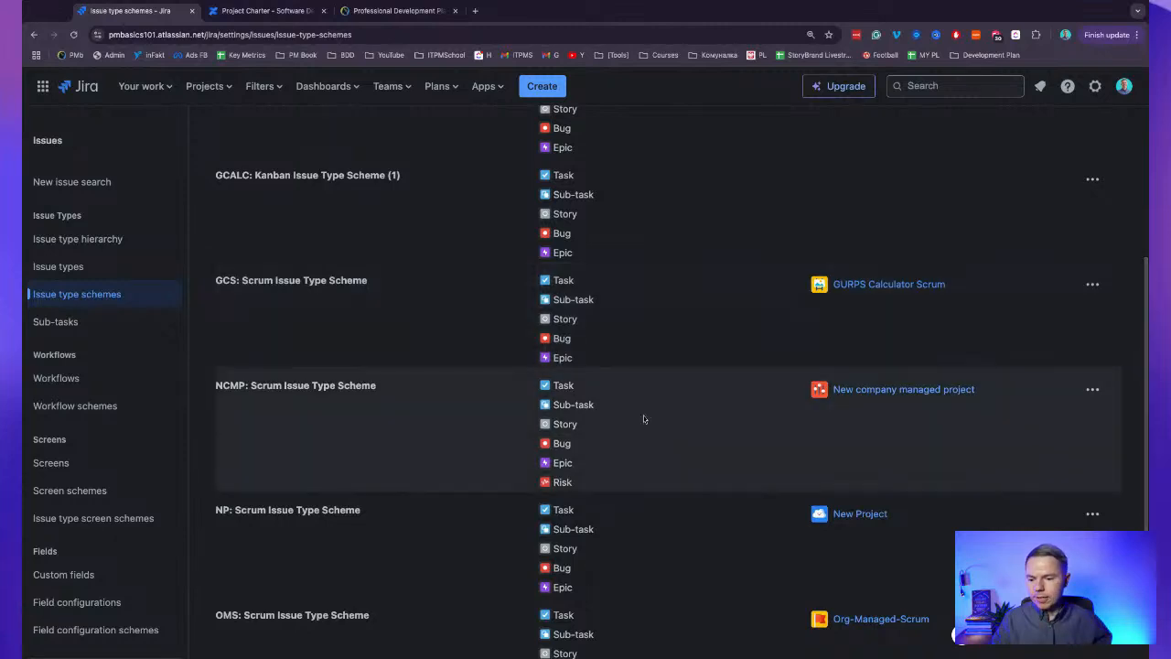
scroll(645, 414, "down", 1)
scroll(651, 408, "up", 6)
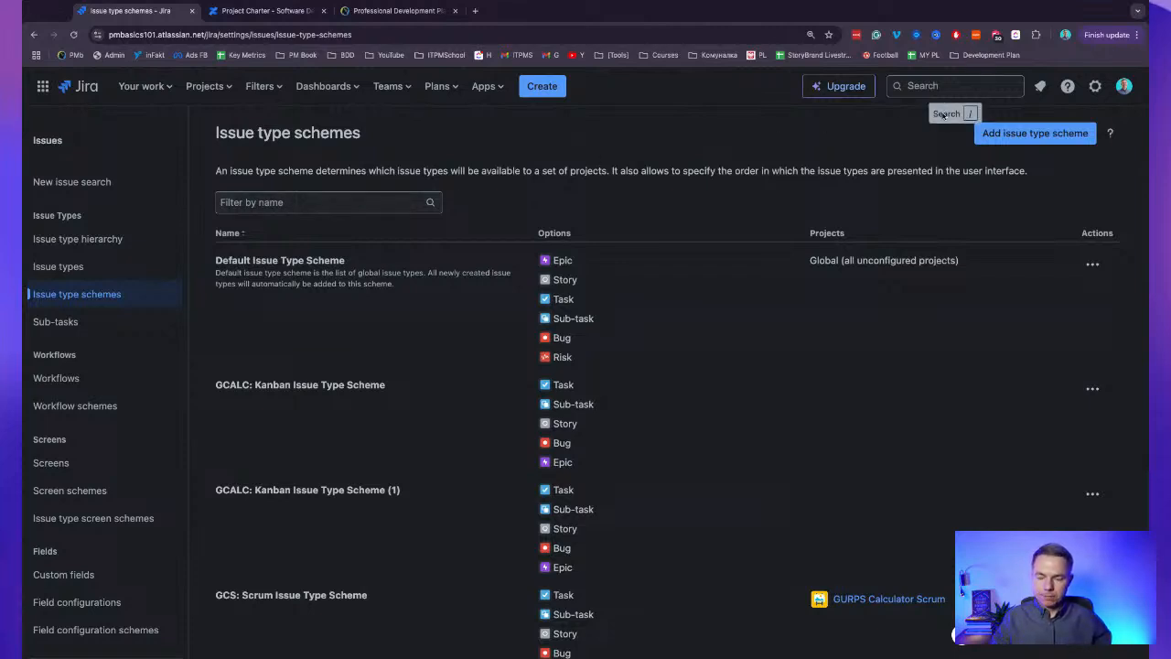
triple_click(682, 171)
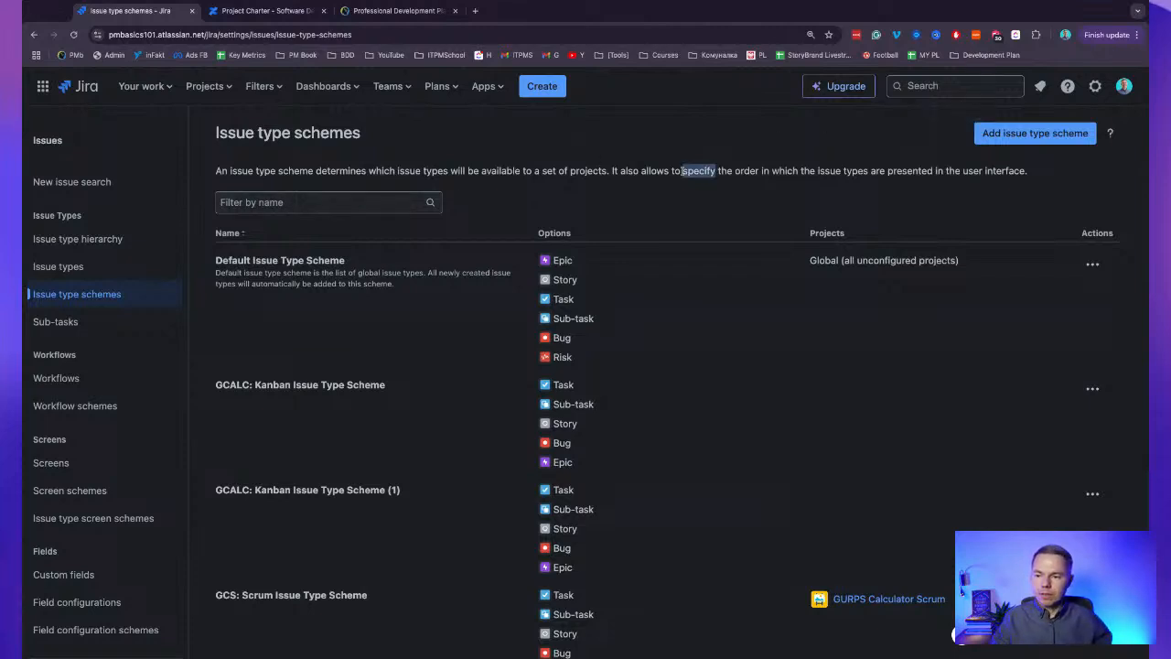
left_click(684, 172)
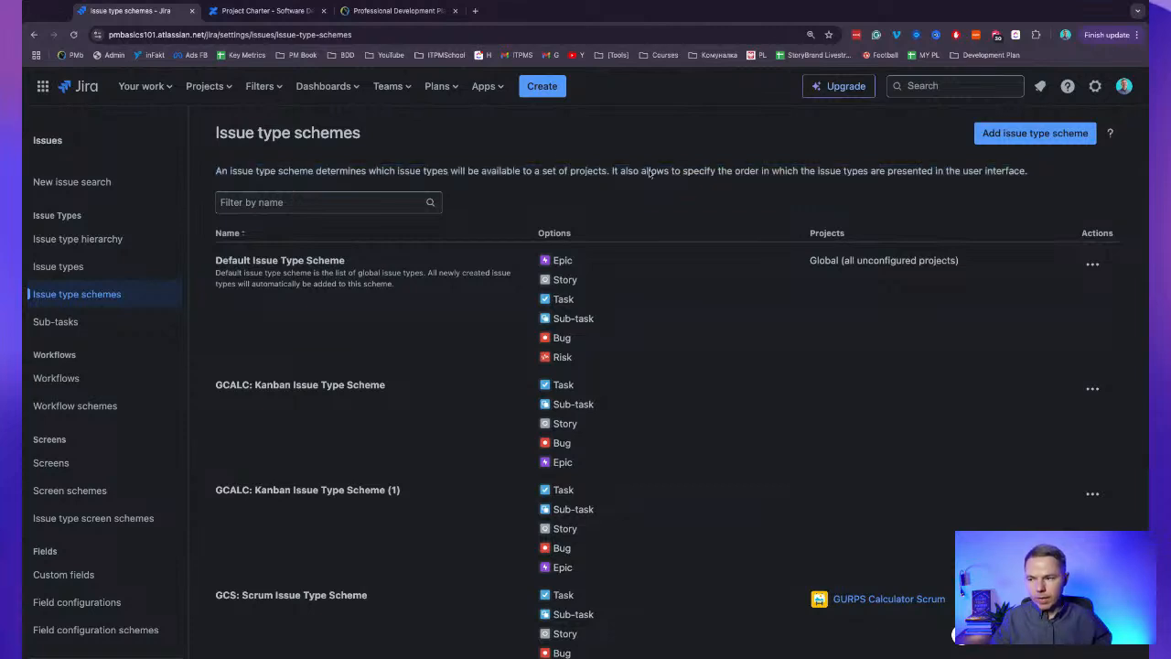
Open the GURPS Calculator project, examine the columns of its issue list, and go to its backlog.
left_click(229, 86)
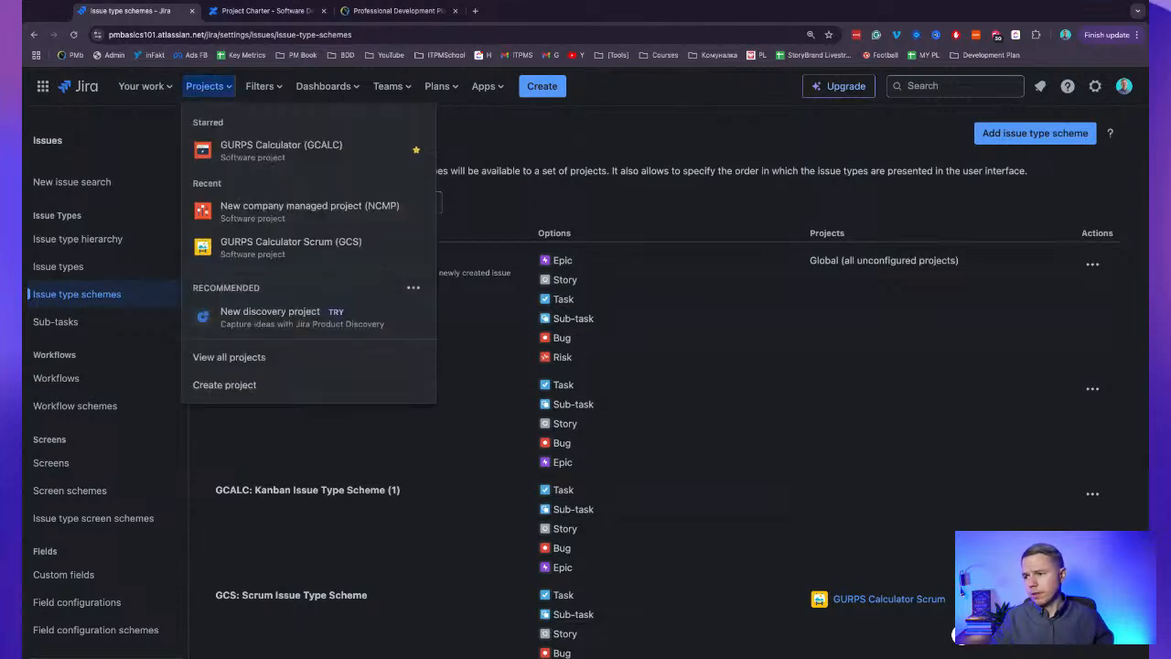
left_click(300, 144)
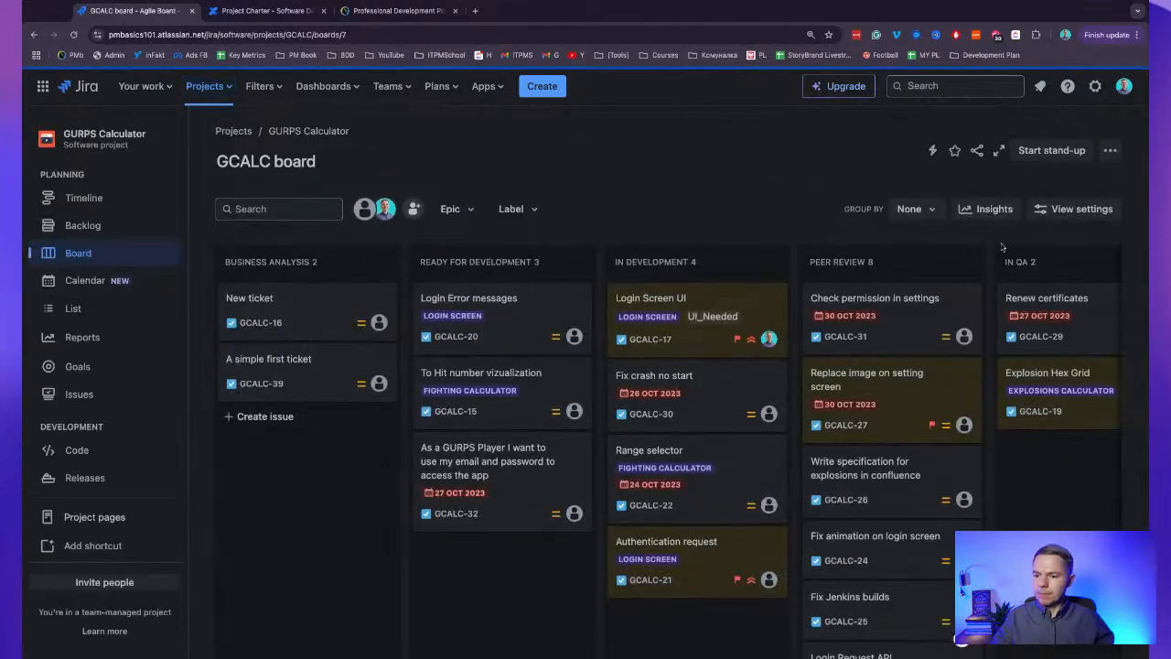
left_click(74, 309)
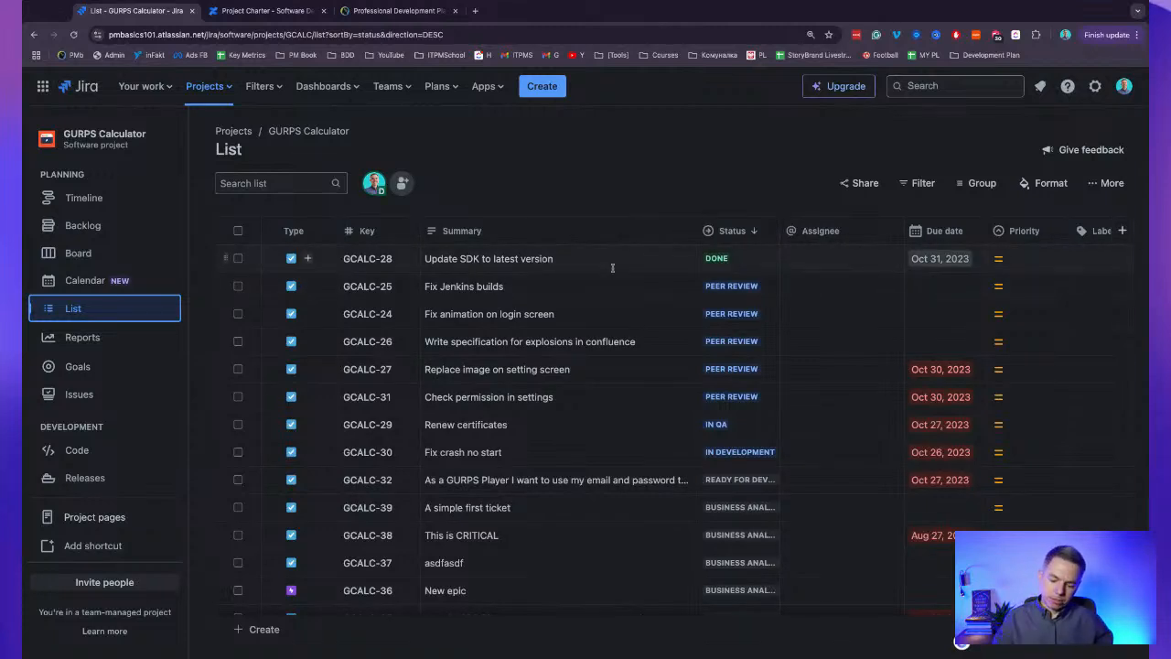
scroll(567, 273, "right", 10)
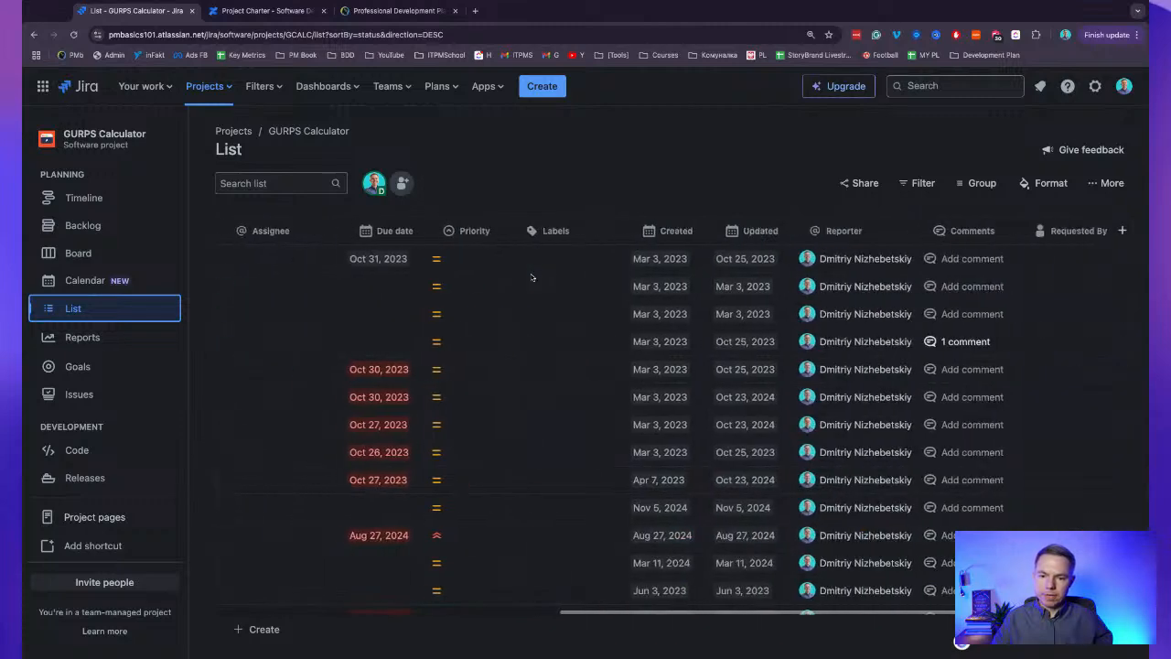
scroll(535, 278, "left", 10)
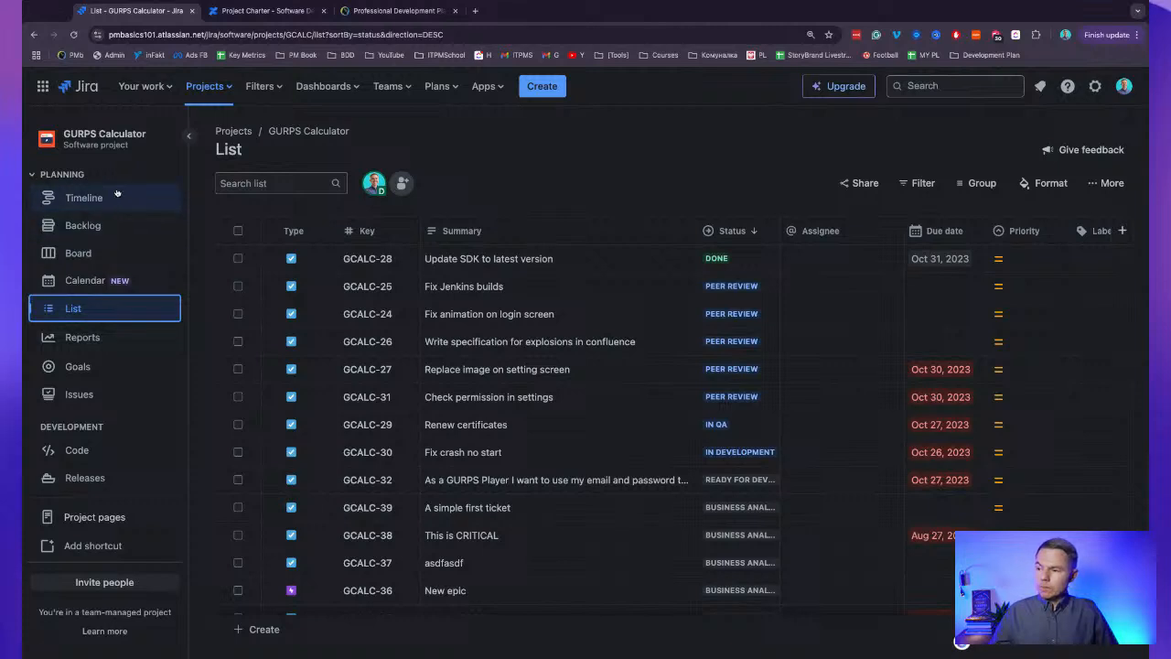
left_click(141, 224)
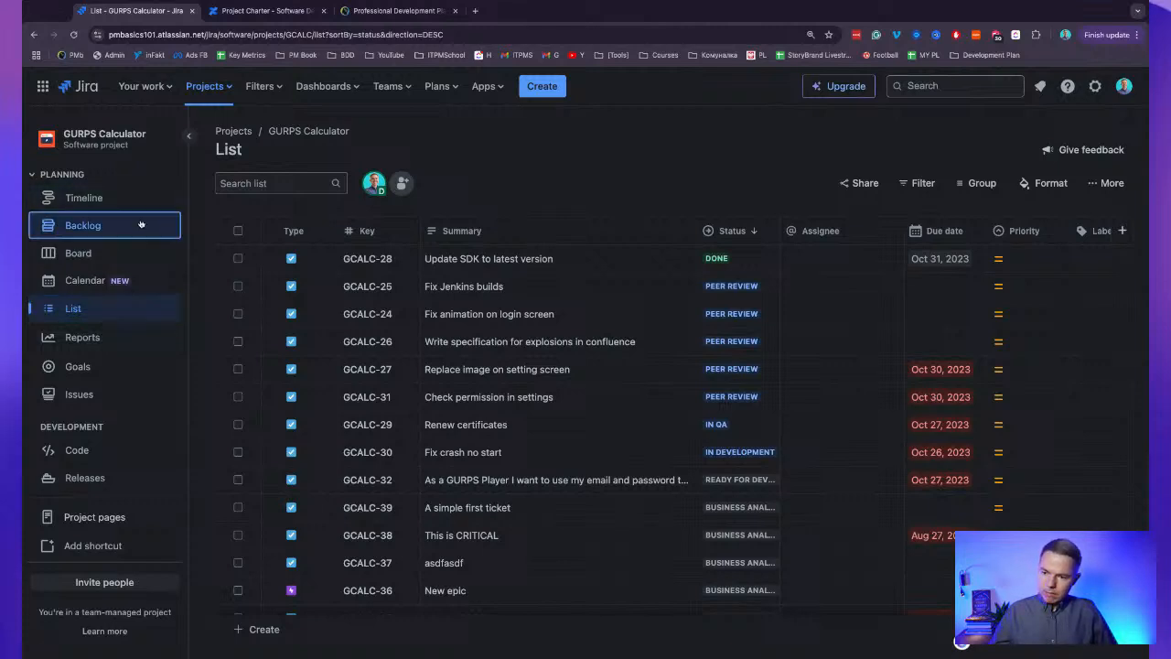
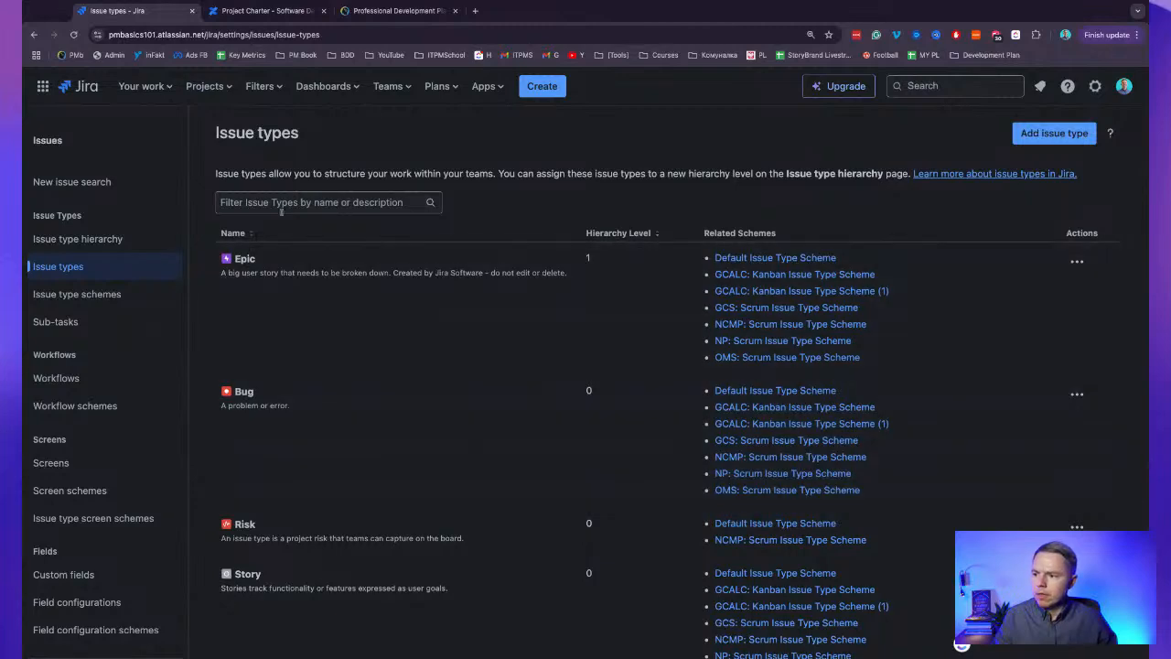
Review the issue type hierarchy and the list of issue types in the Jira issue settings.
left_click(62, 238)
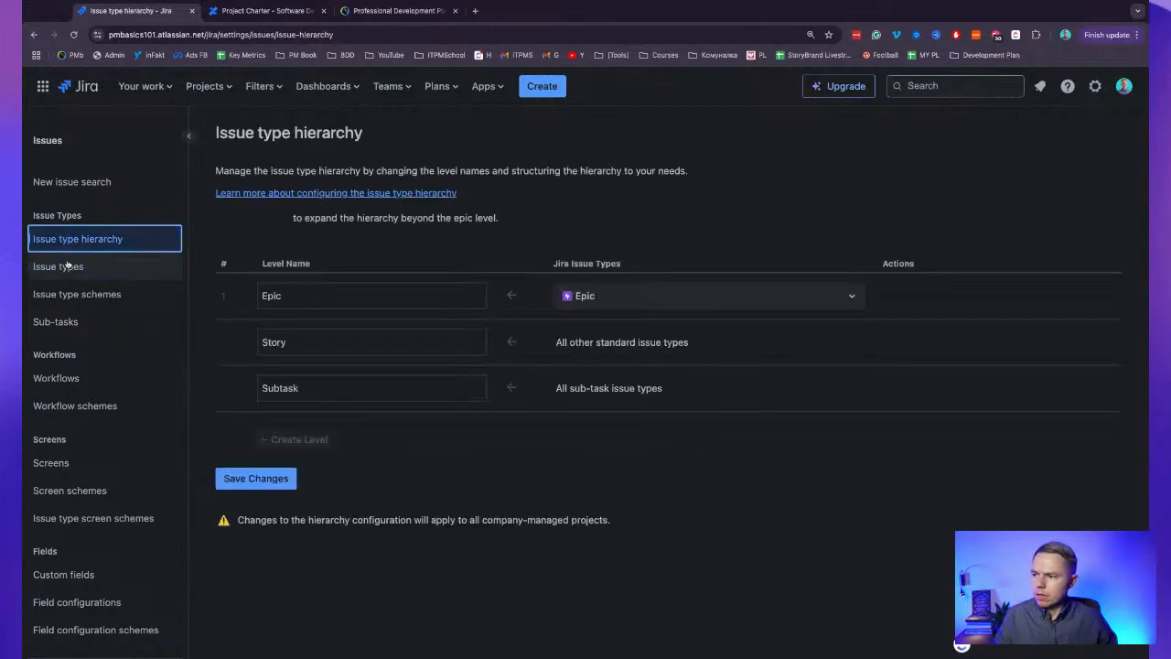
left_click(66, 265)
scroll(334, 403, "down", 3)
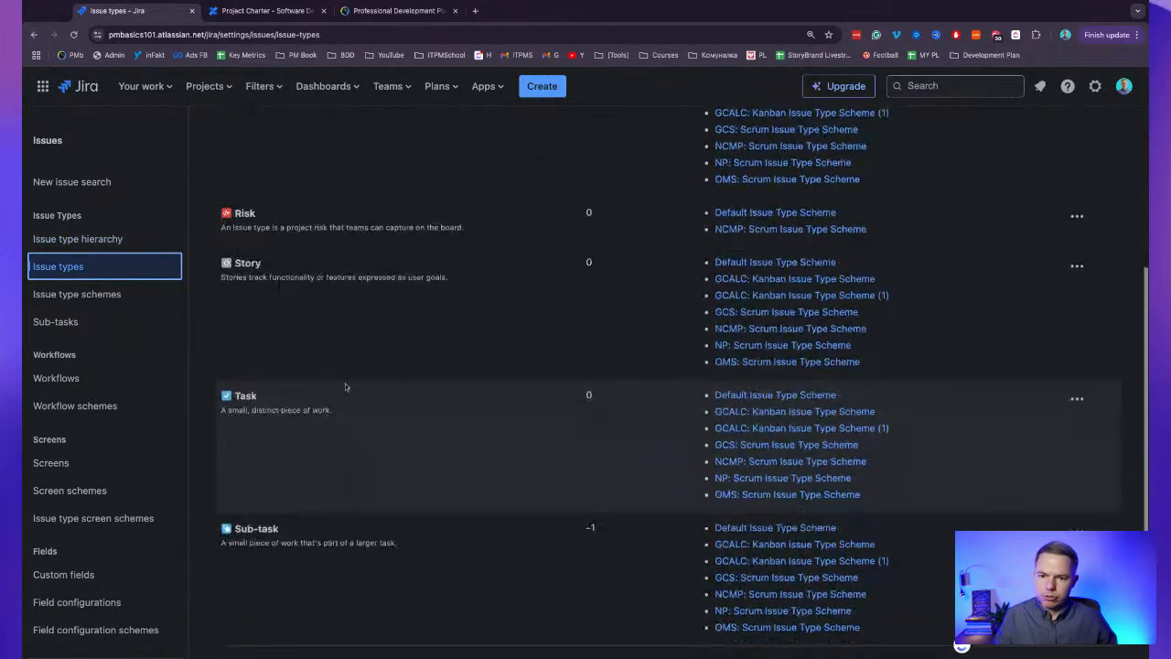
scroll(334, 404, "up", 4)
Try to add a standard issue type named Risk with the description "Is a risk".
left_click(1053, 132)
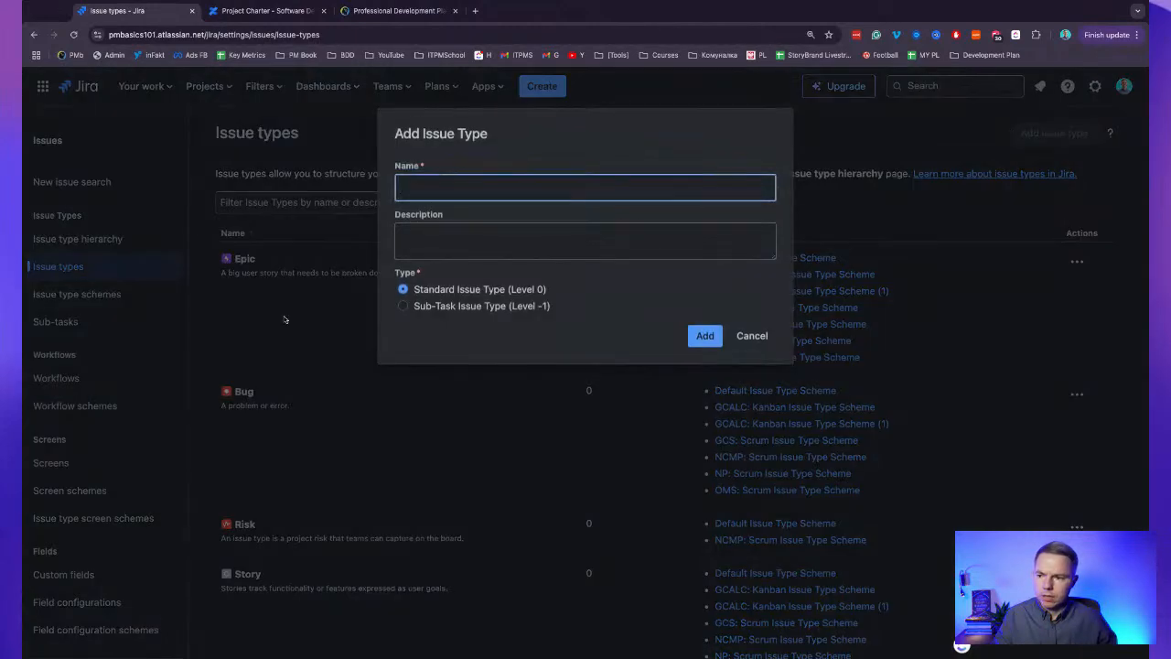
type("R")
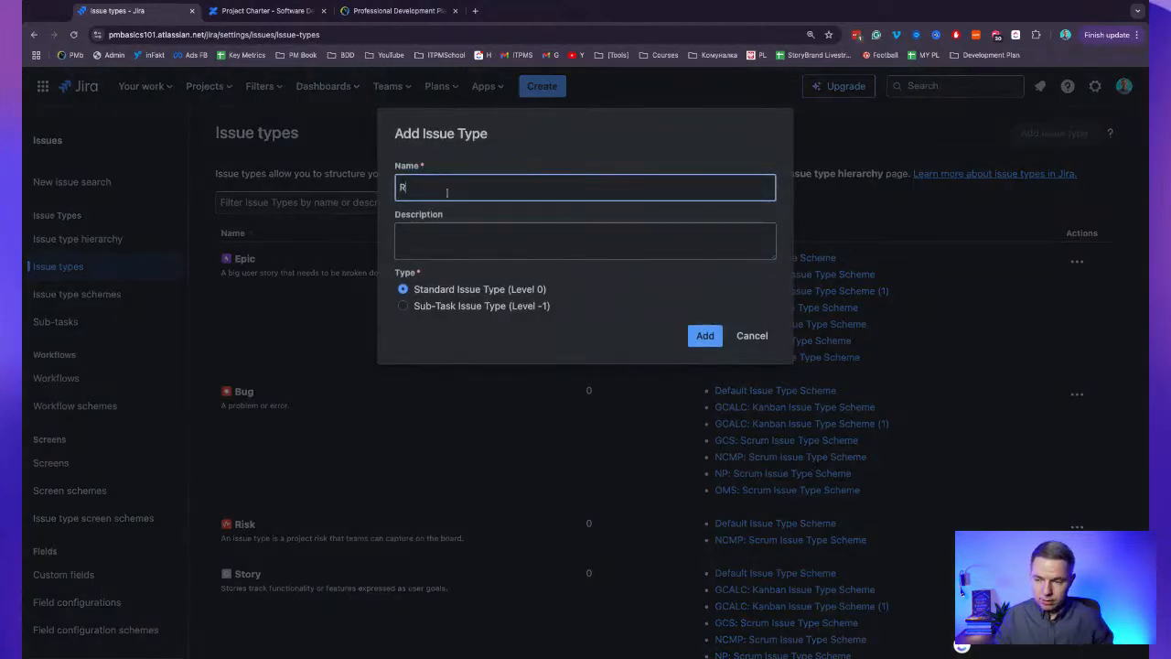
type("isk")
left_click(482, 230)
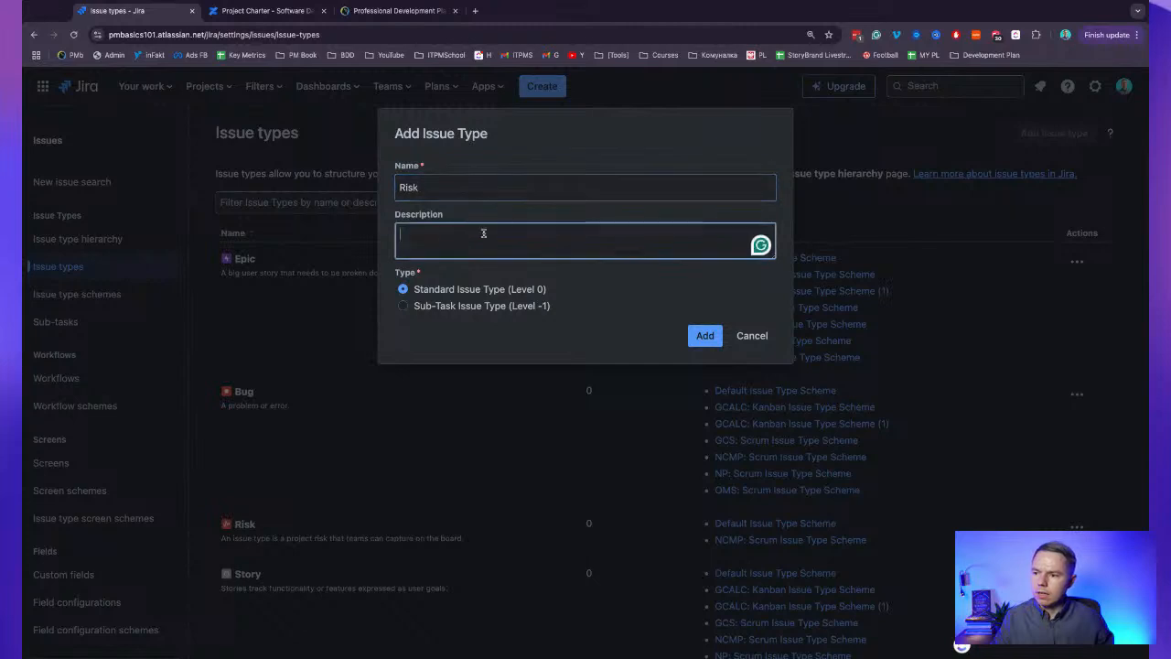
type("Is a ")
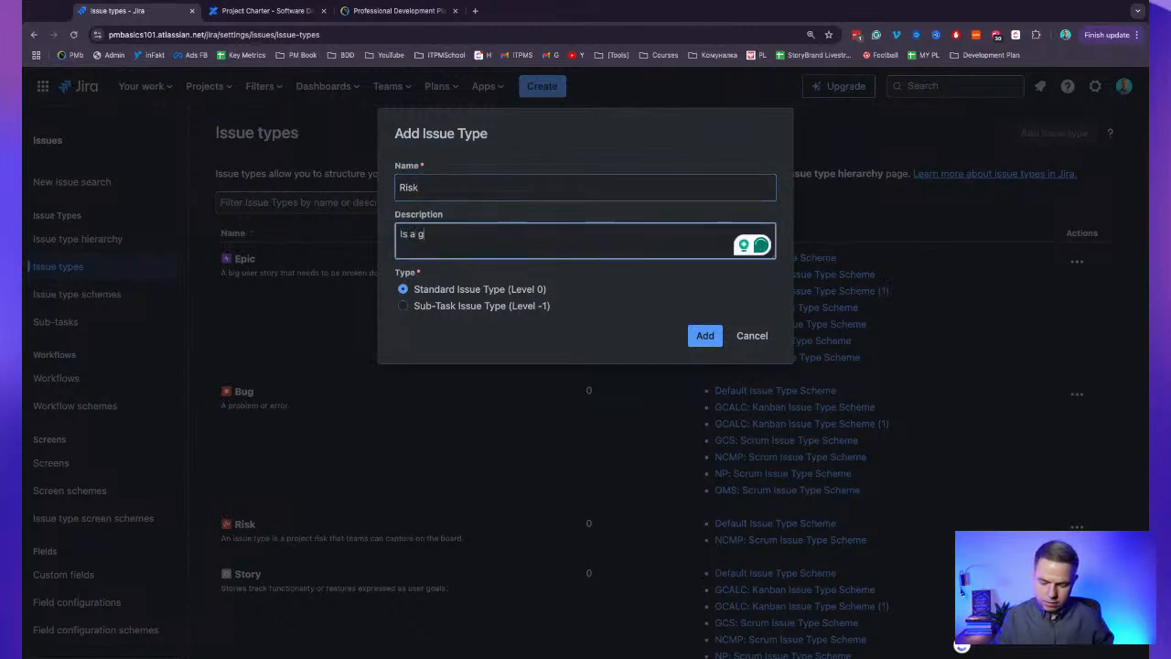
type("risk")
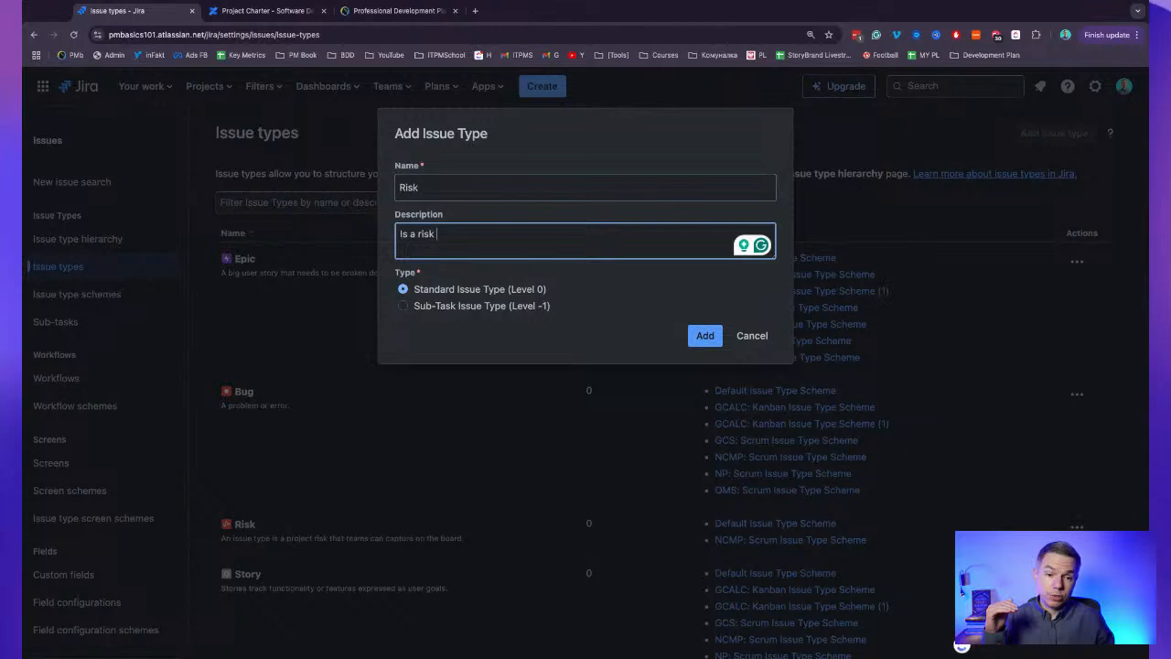
left_click(528, 312)
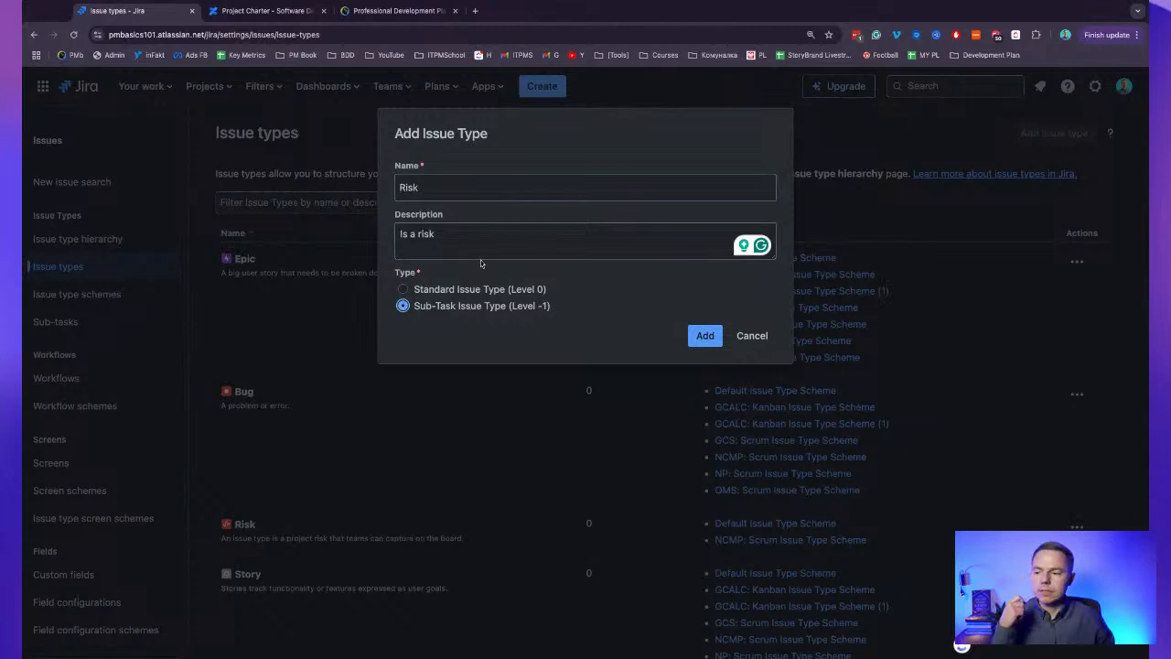
left_click(472, 291)
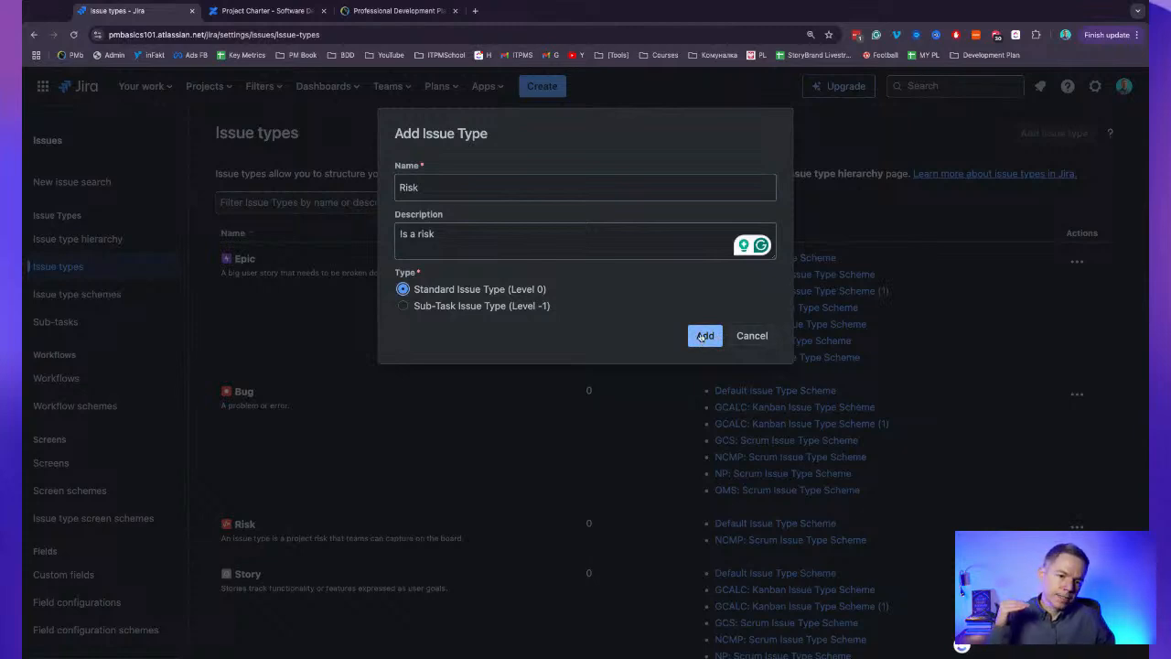
left_click(702, 337)
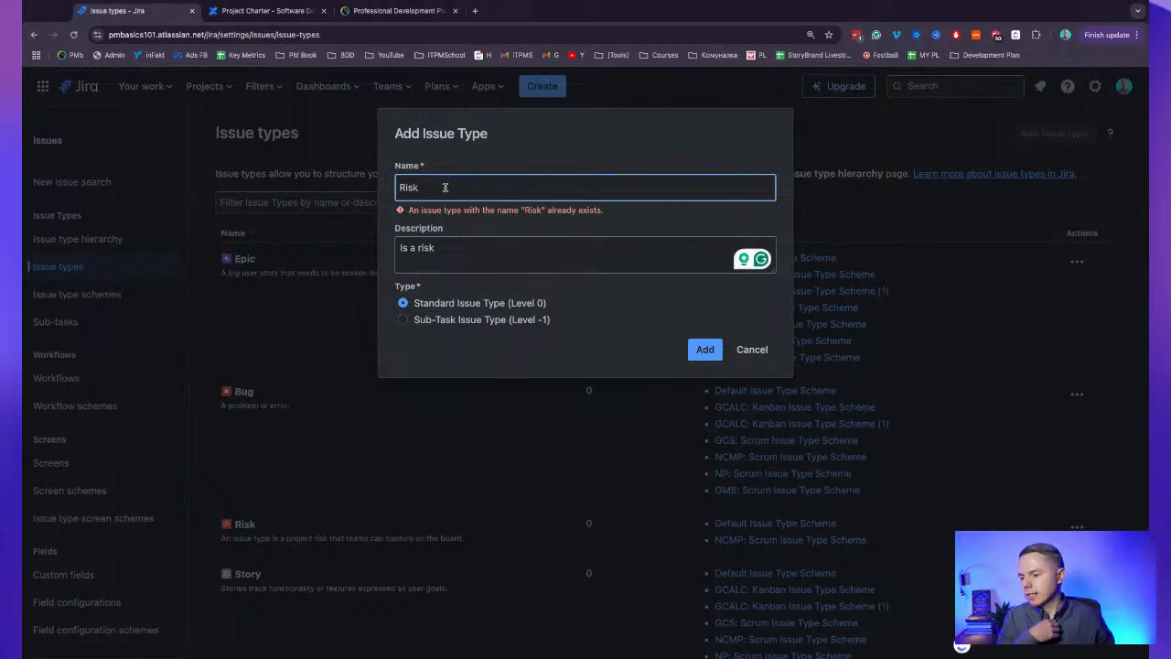
left_click(767, 355)
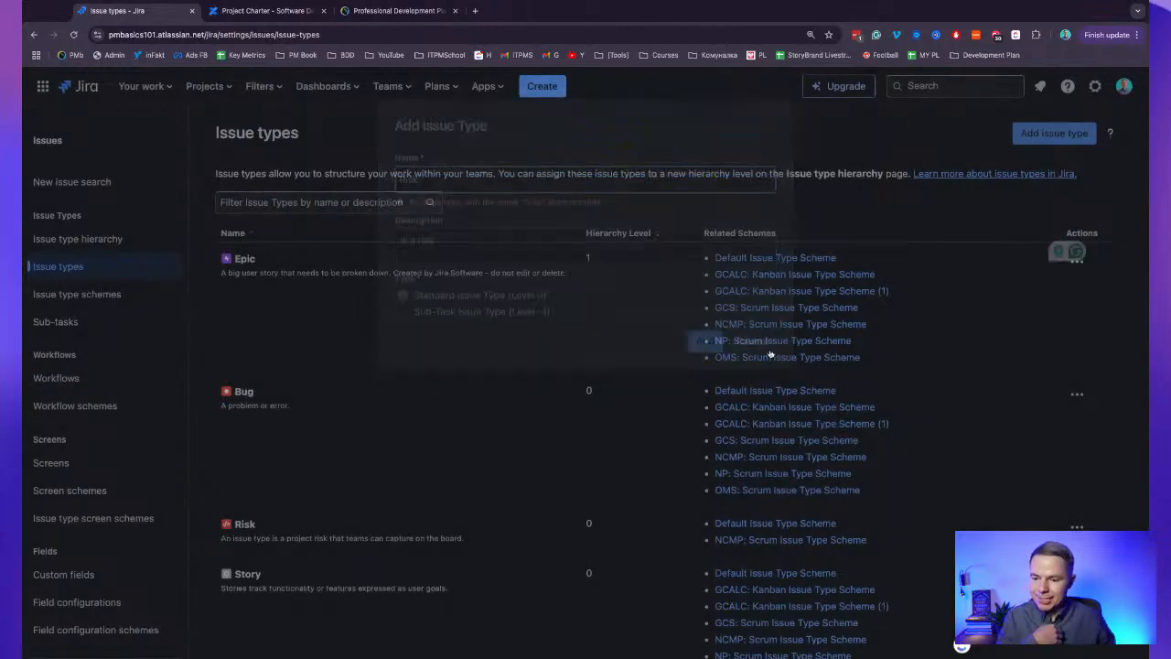
left_click(275, 532)
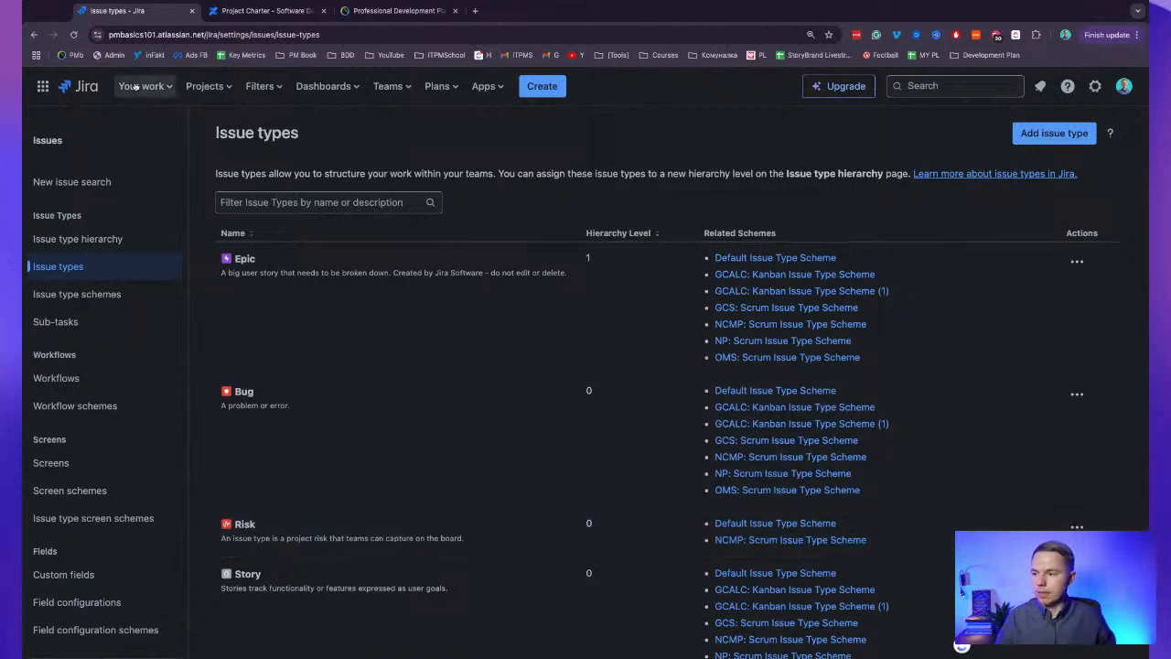
Start a new issue in New company managed project (NCMP) and check which issue types it offers.
left_click(542, 86)
left_click(524, 270)
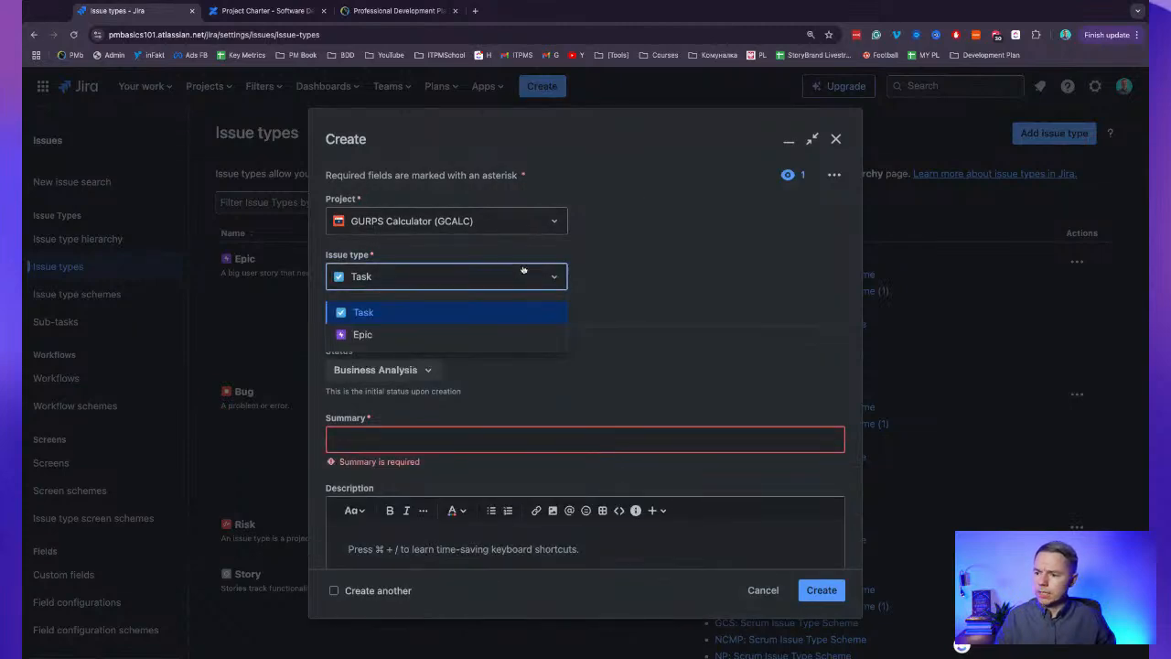
left_click(551, 219)
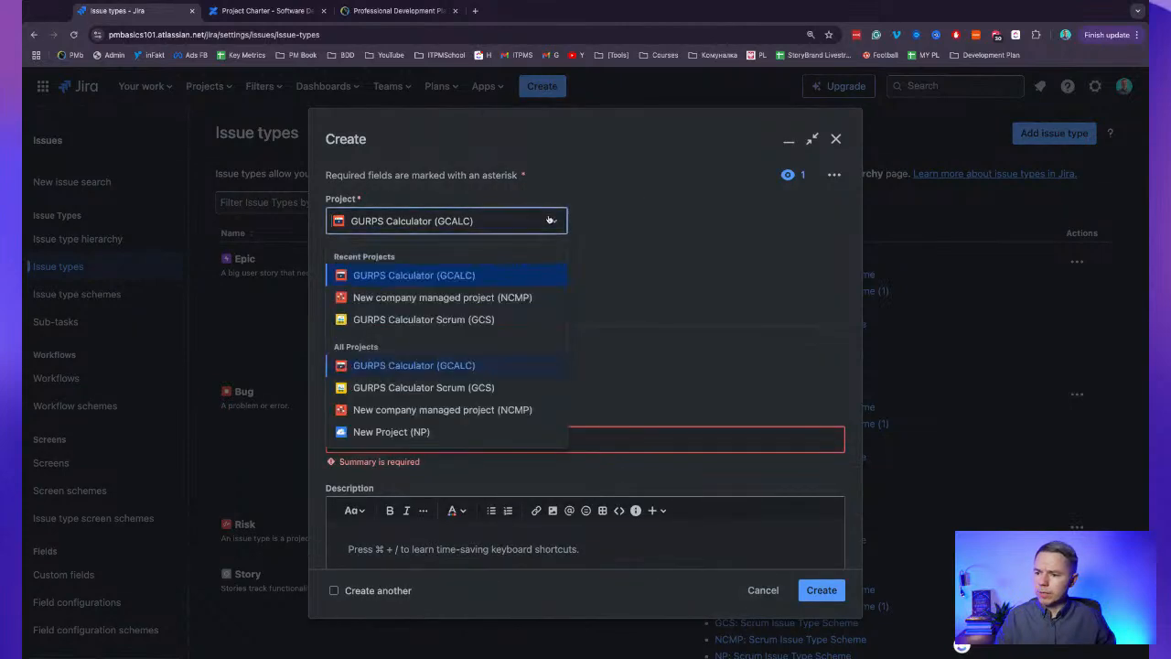
left_click(494, 297)
left_click(537, 276)
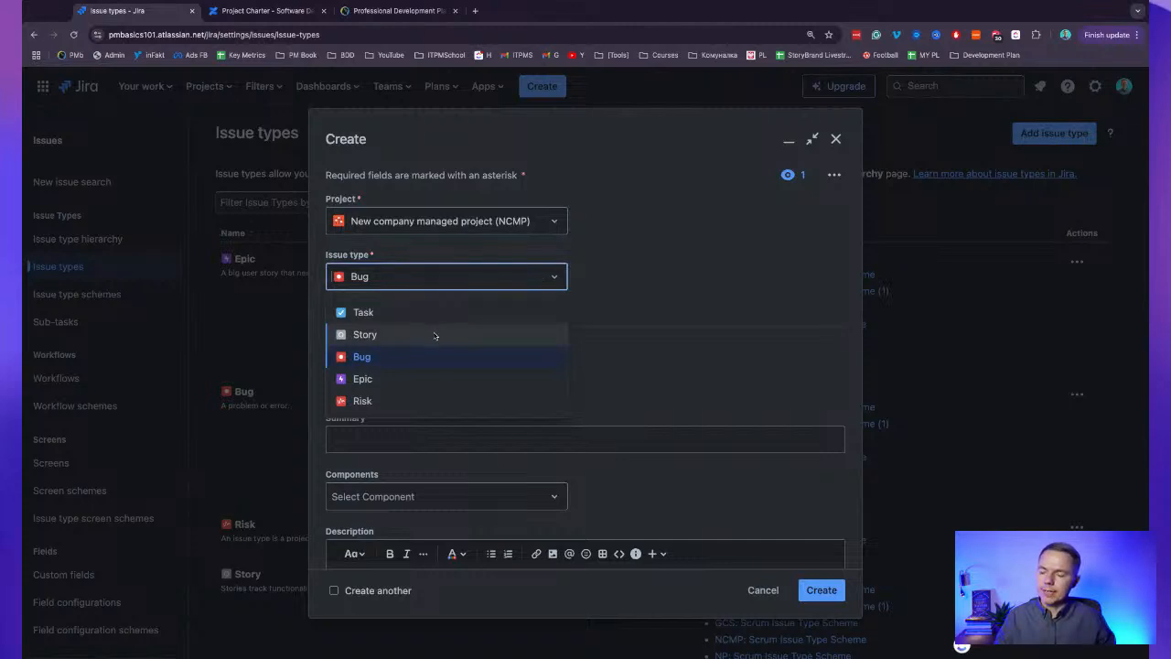
left_click(713, 281)
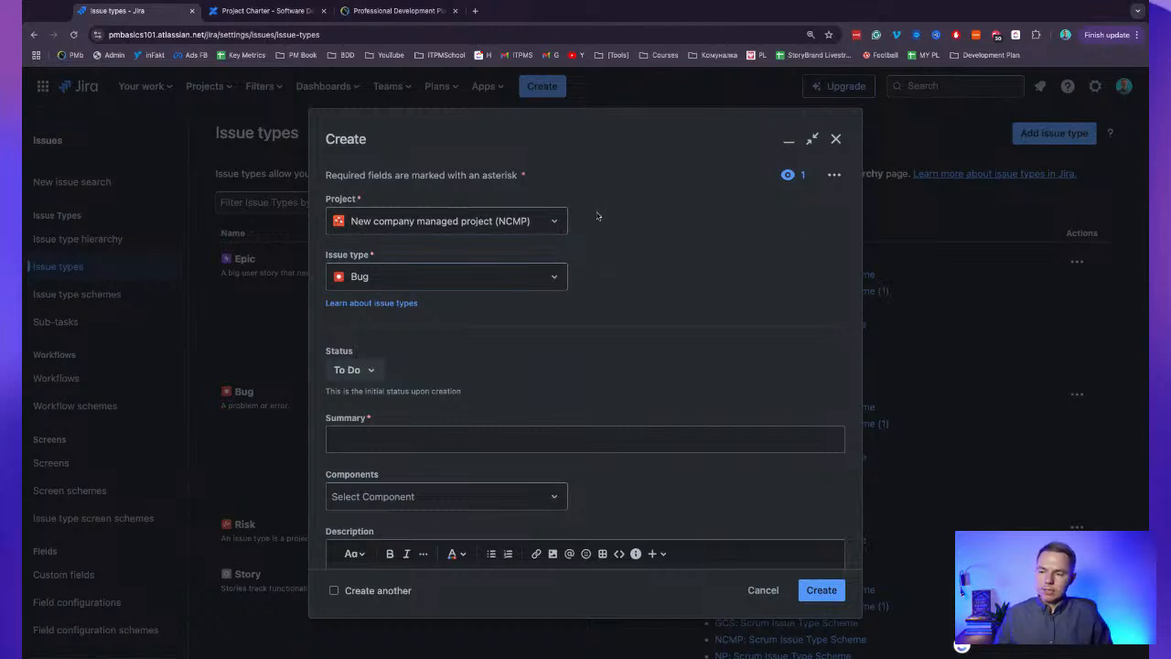
Look over the fields of the Bug creation form and the projects available for the new issue.
scroll(597, 216, "down", 15)
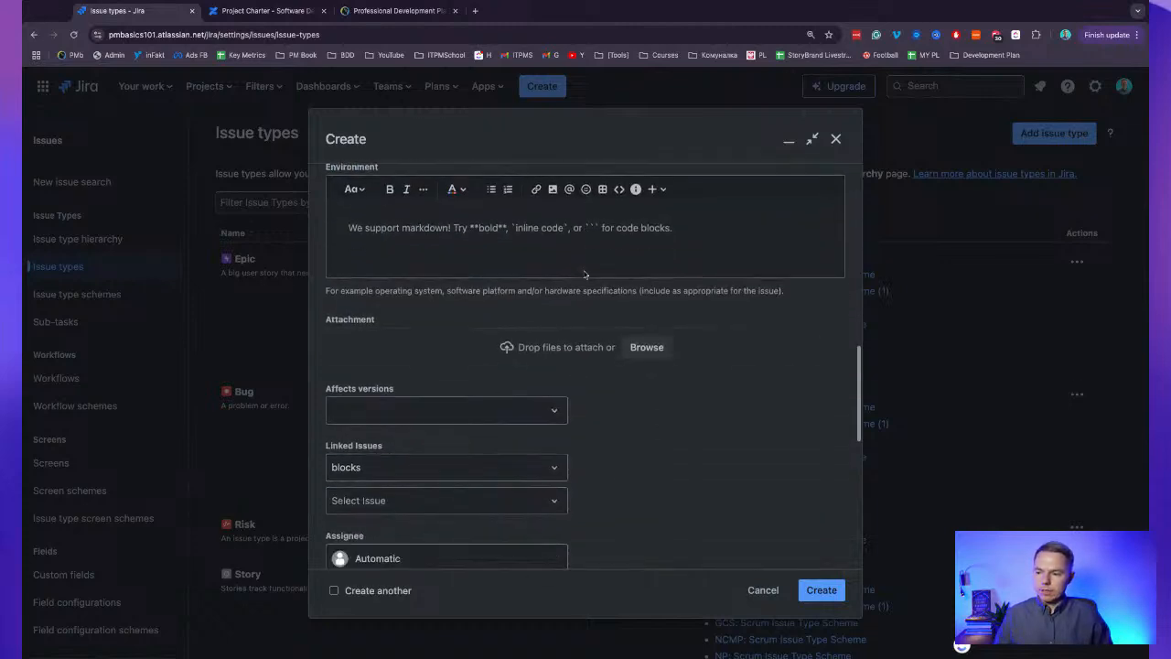
scroll(585, 275, "down", 5)
scroll(585, 274, "up", 10)
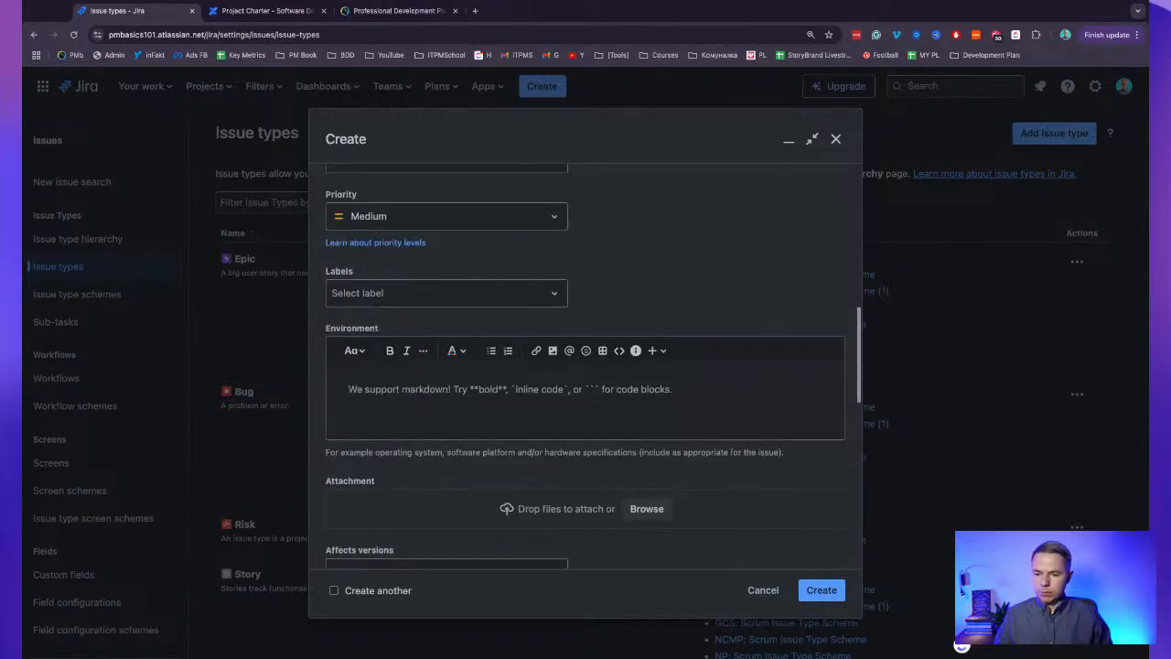
scroll(586, 366, "up", 5)
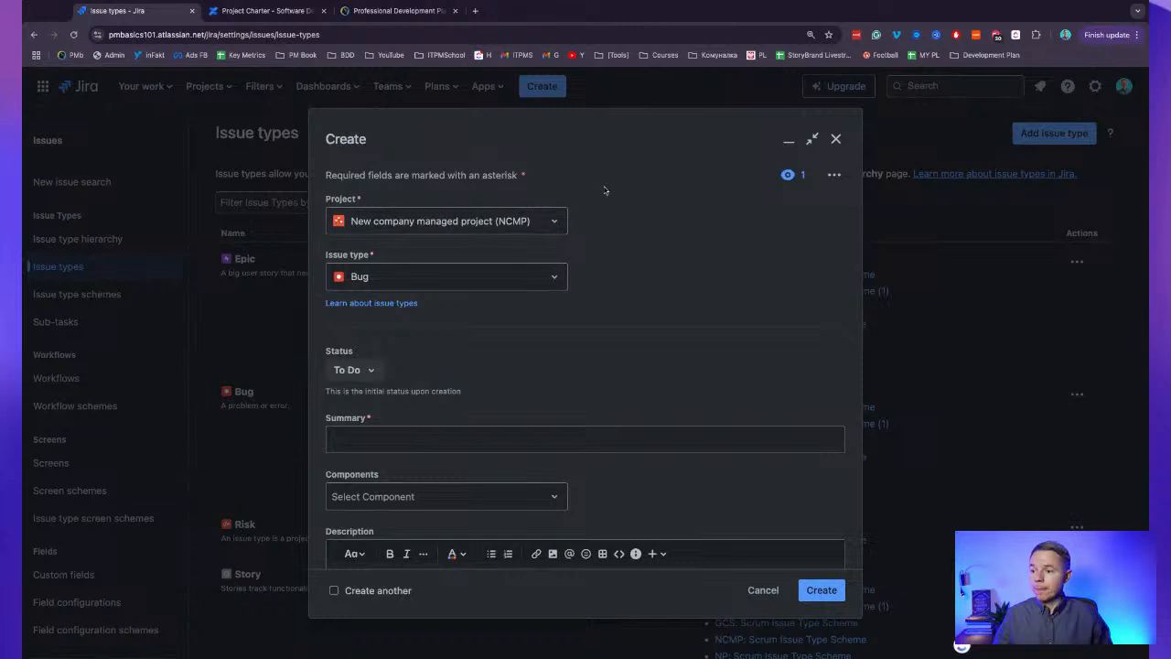
left_click(549, 213)
left_click(540, 222)
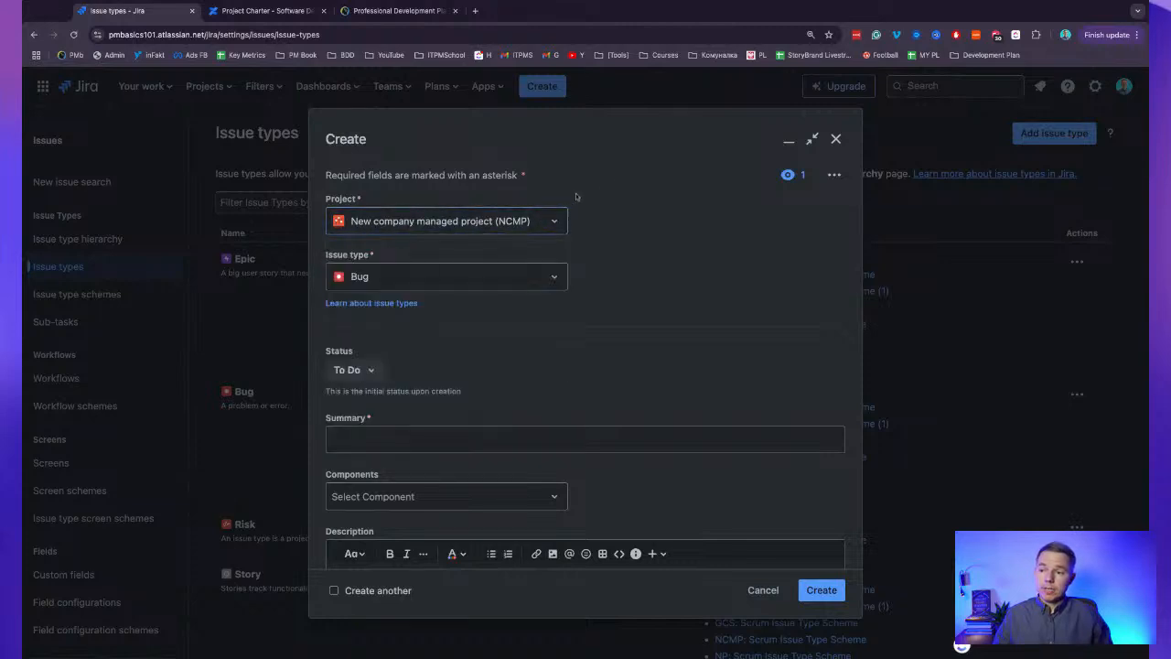
left_click(519, 229)
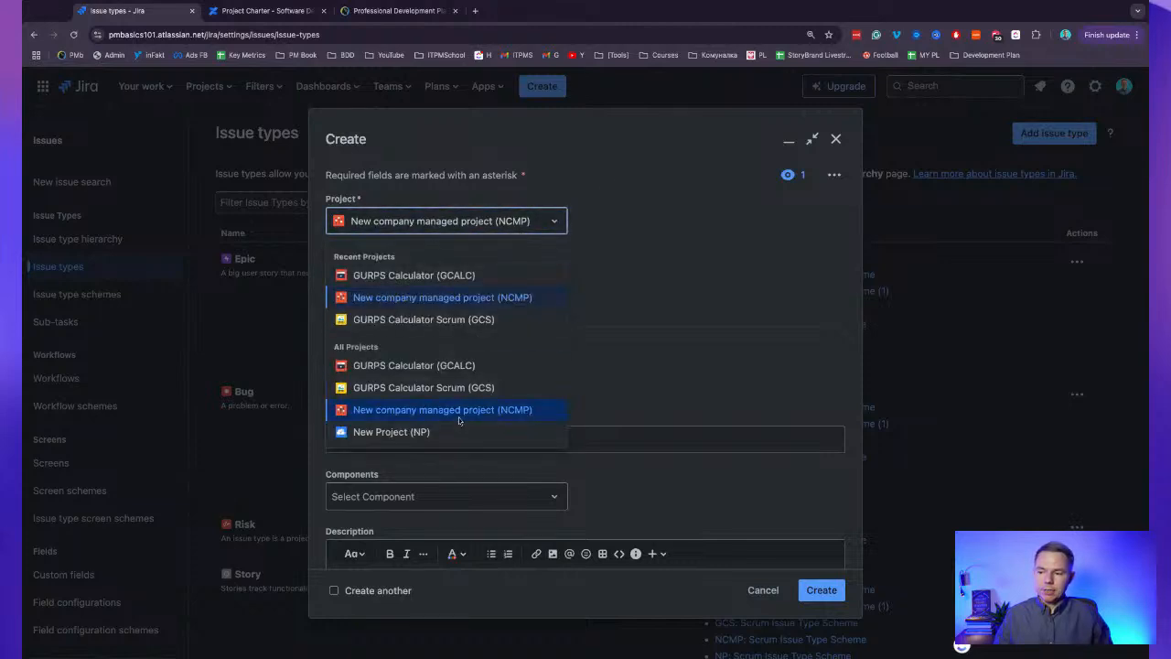
scroll(471, 378, "down", 2)
scroll(546, 318, "up", 1)
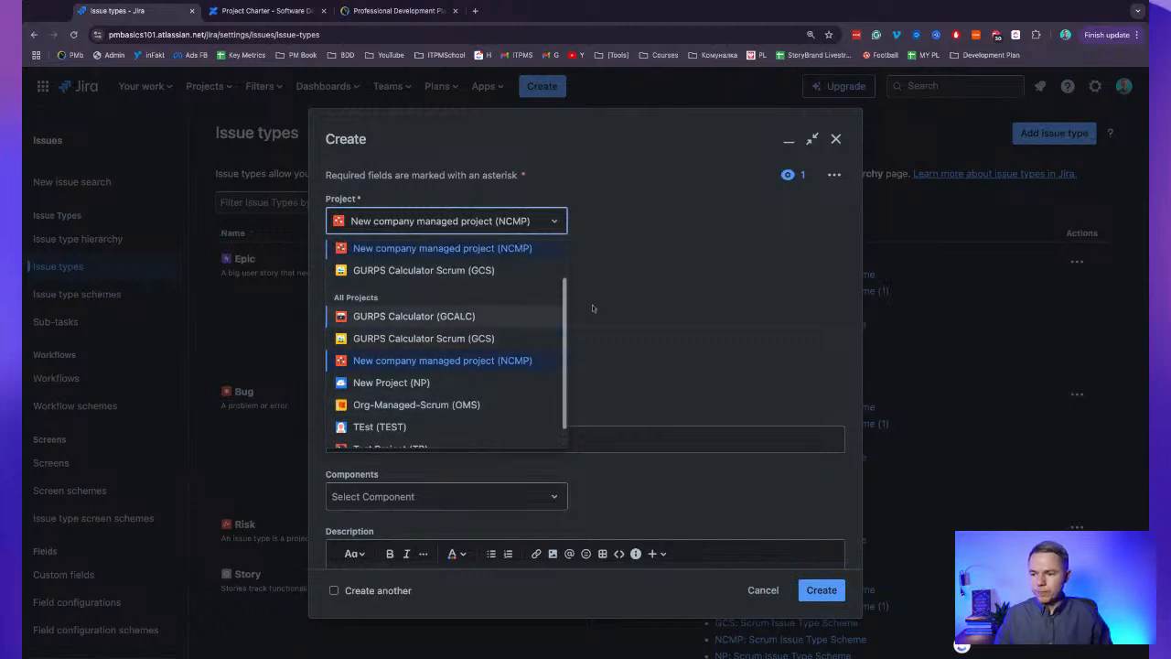
left_click(674, 282)
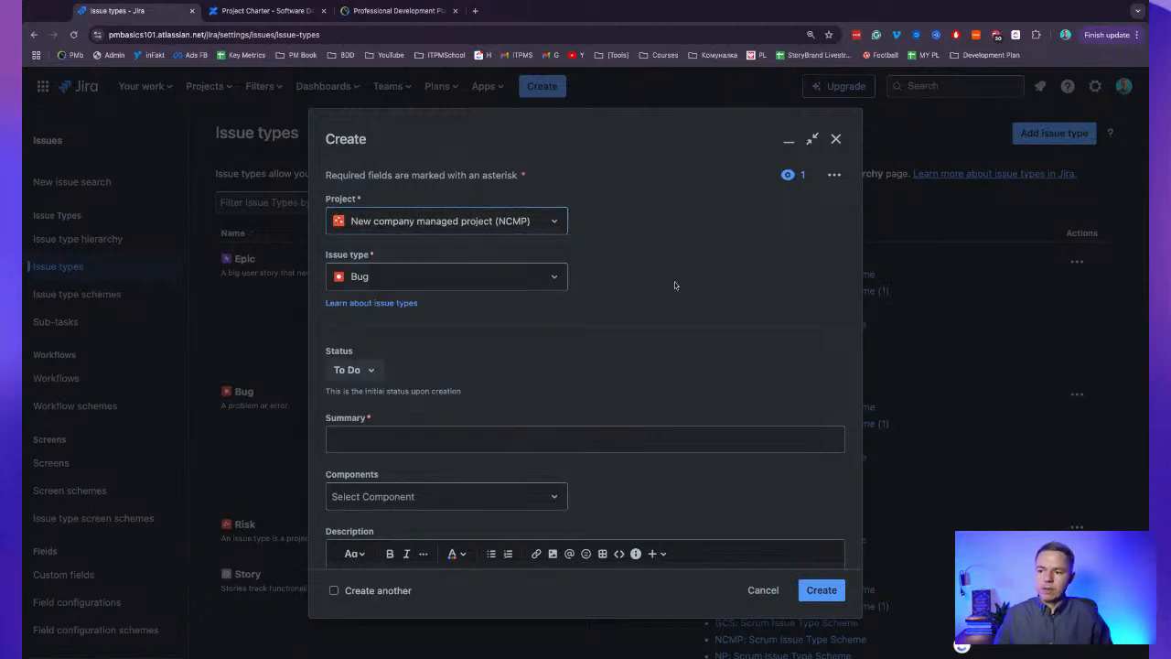
Set the new issue's type to Risk and check which statuses can be chosen for it.
left_click(407, 277)
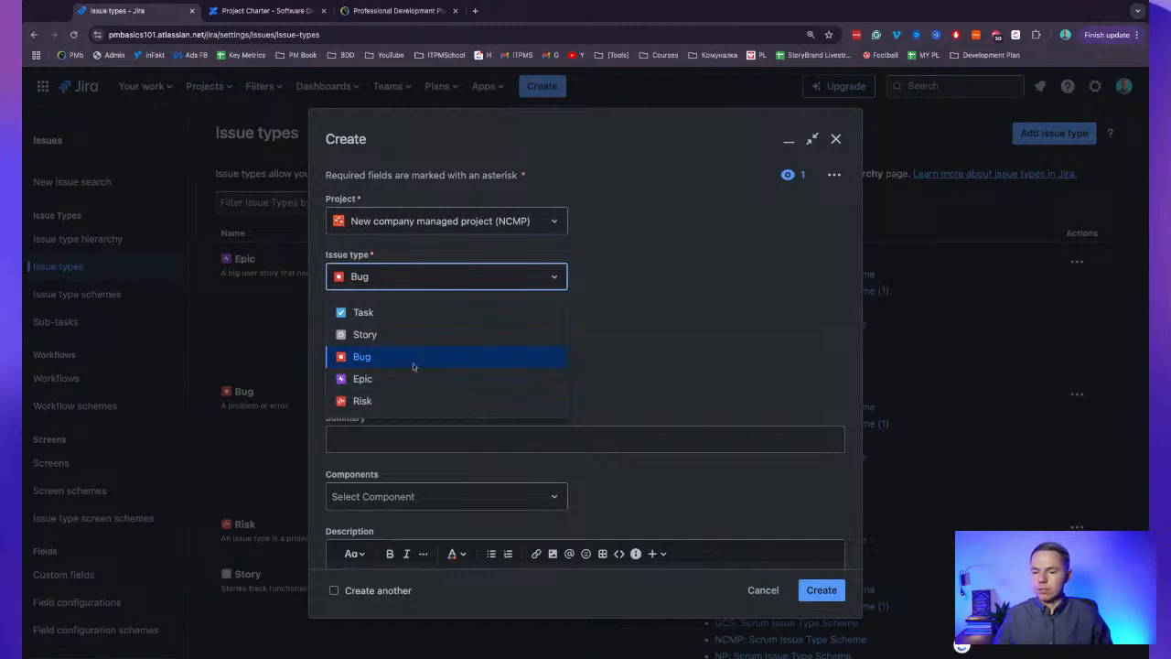
left_click(412, 404)
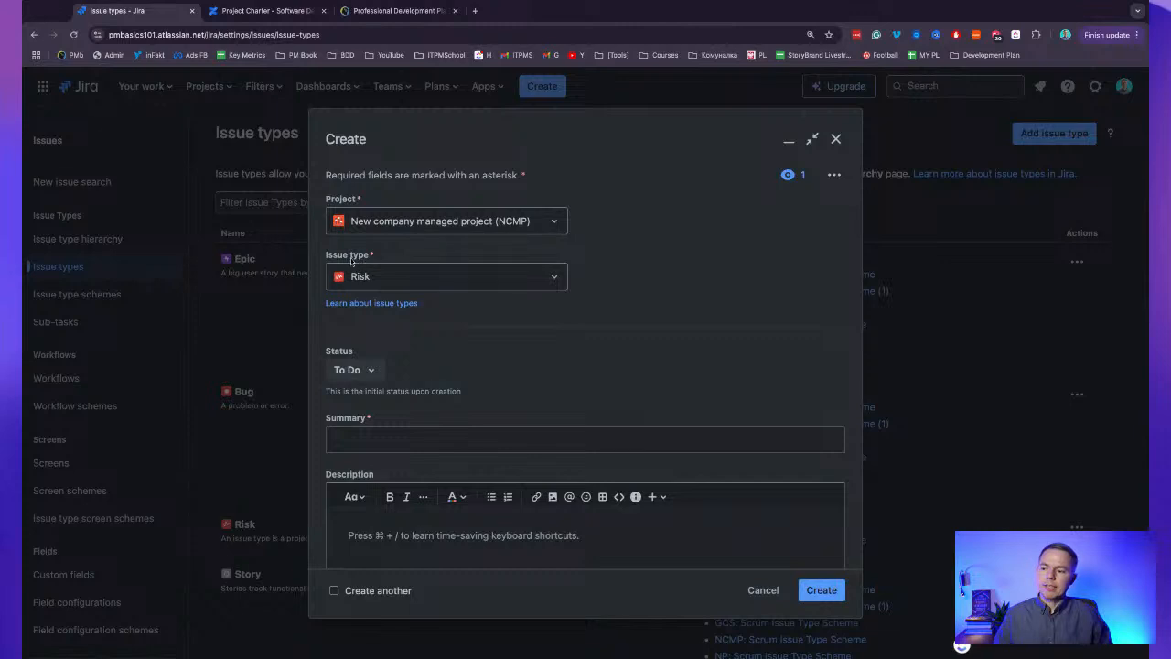
left_click(364, 370)
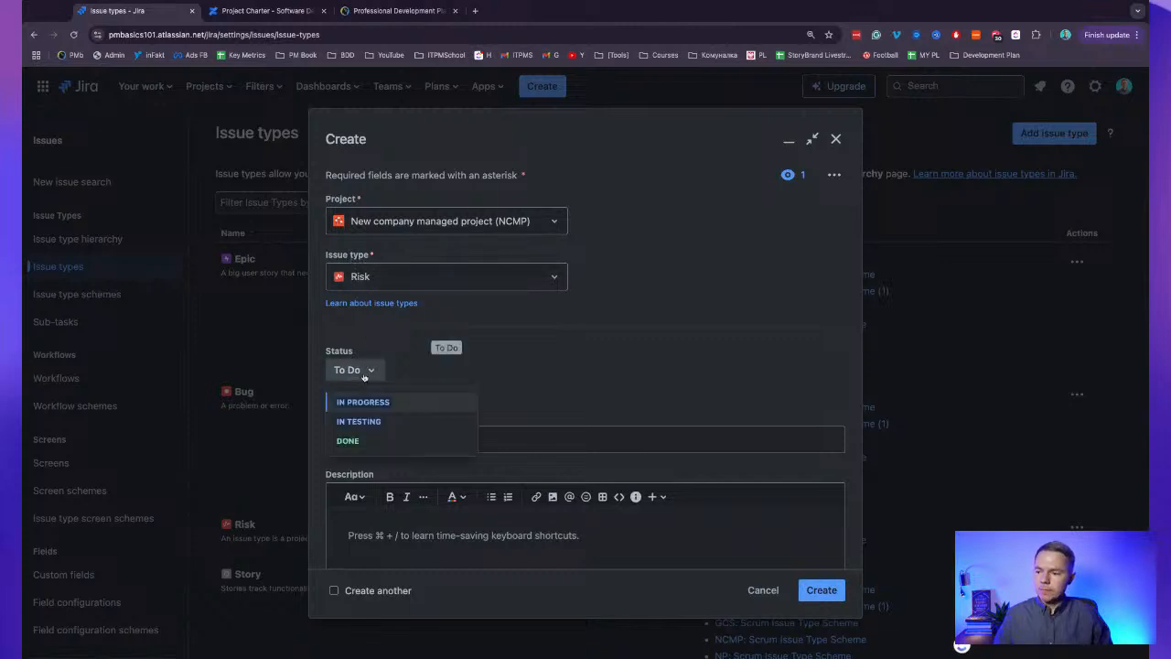
left_click(376, 375)
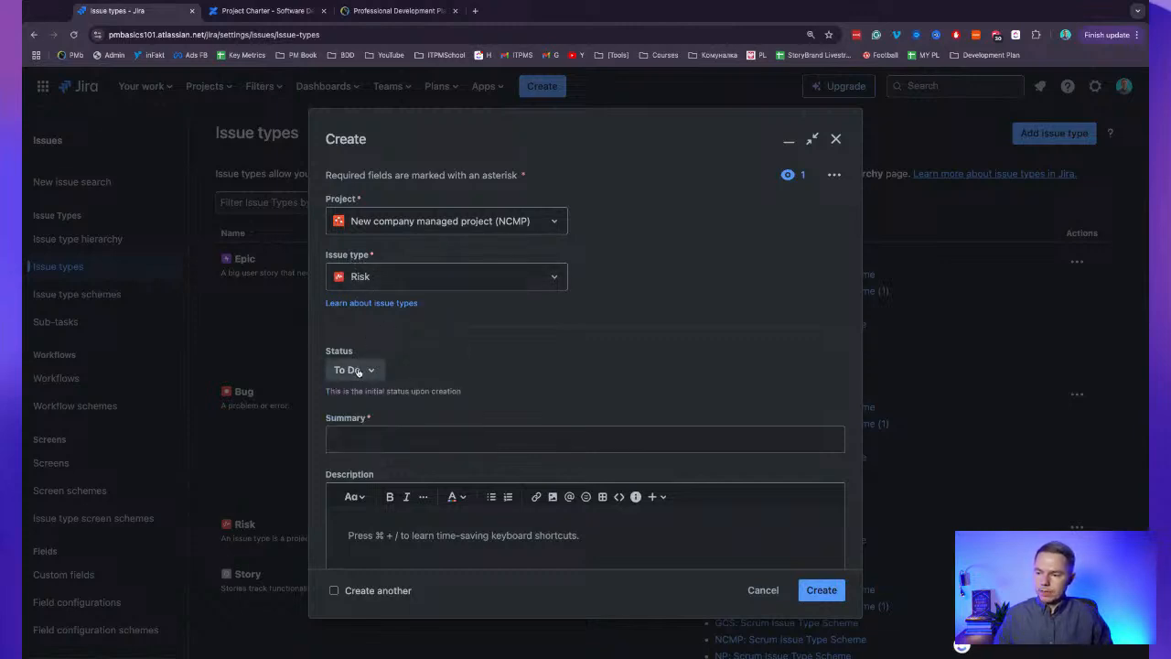
scroll(387, 341, "down", 2)
left_click(359, 283)
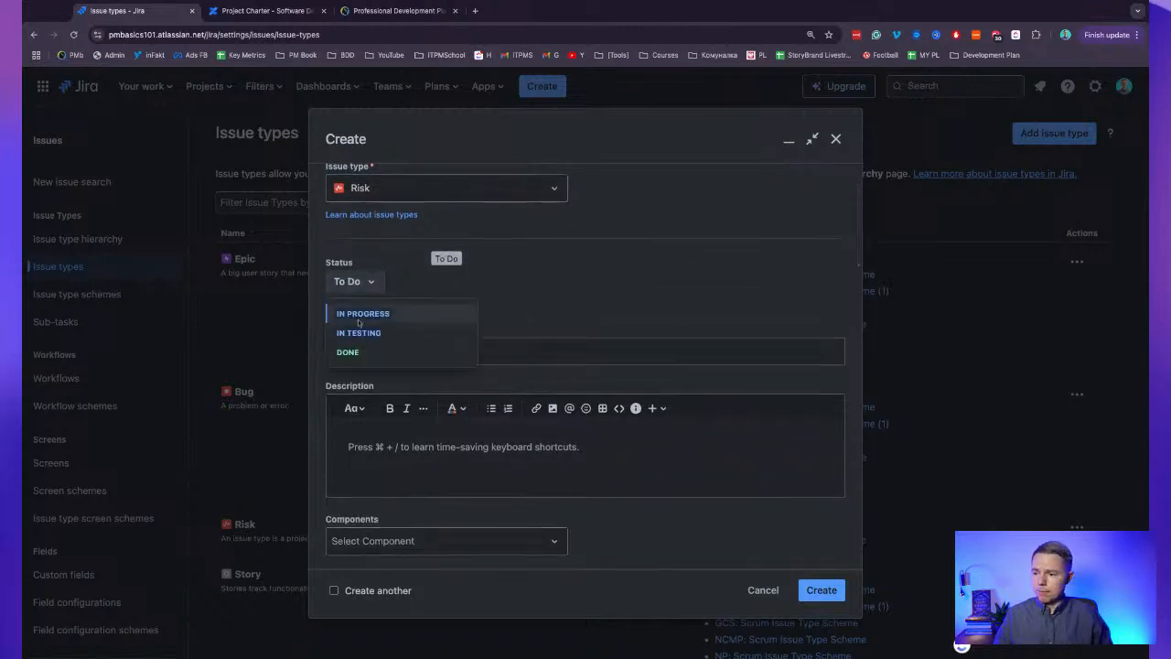
left_click(487, 265)
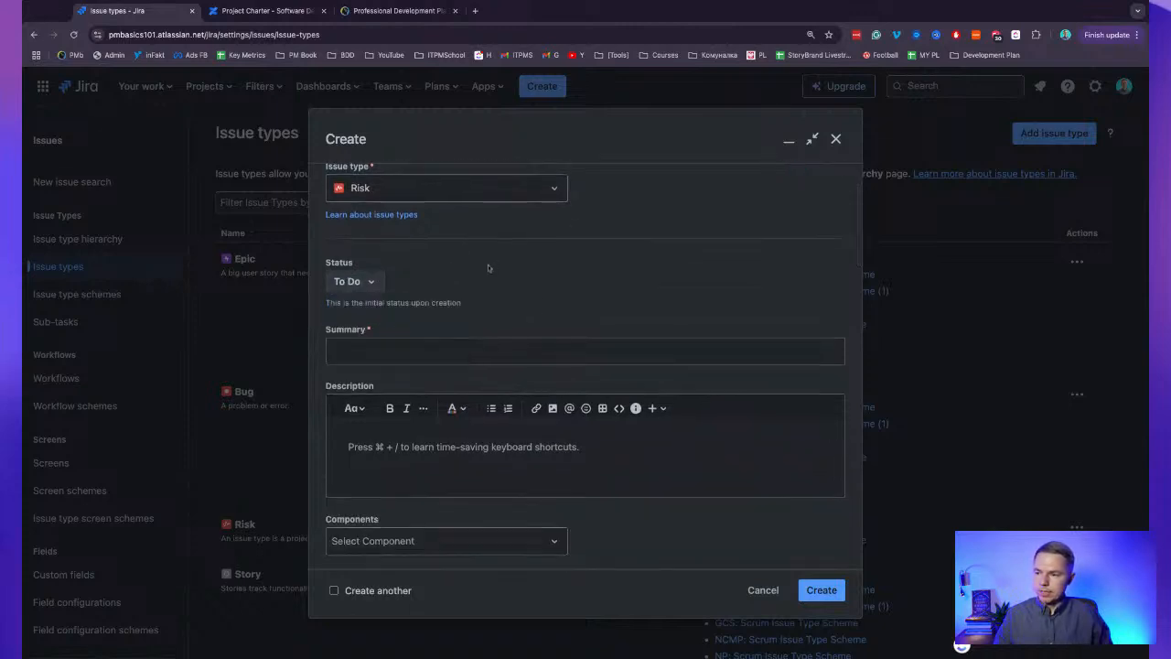
Examine the Risk form's fields and the options offered for its components.
left_click(395, 349)
scroll(396, 349, "down", 4)
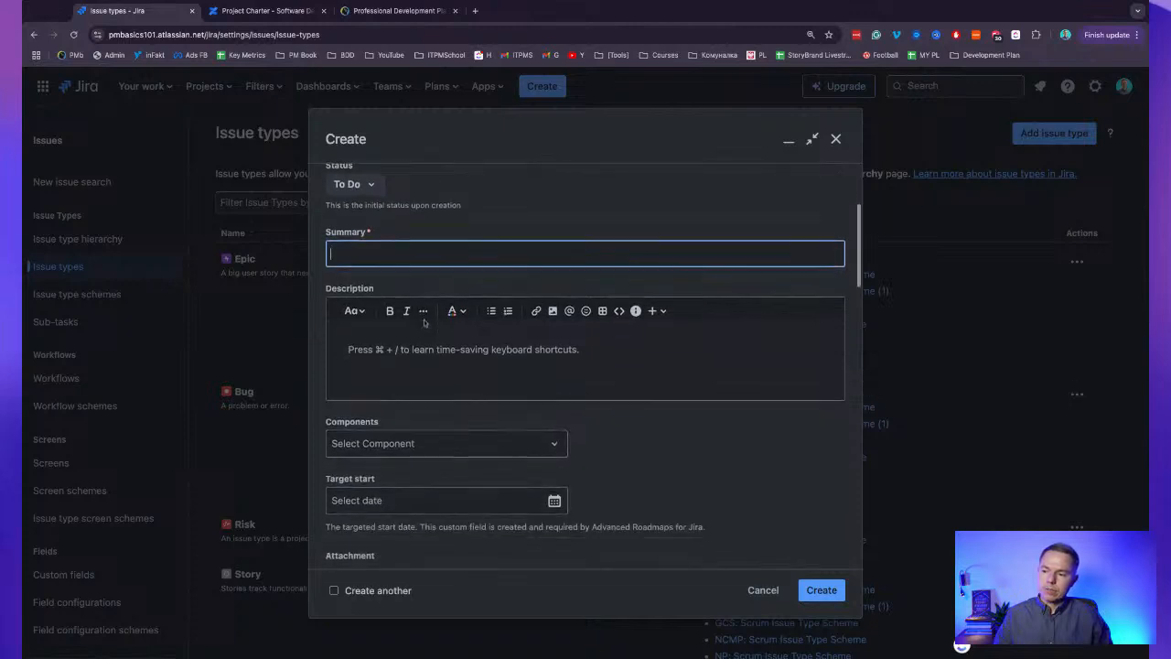
left_click(358, 393)
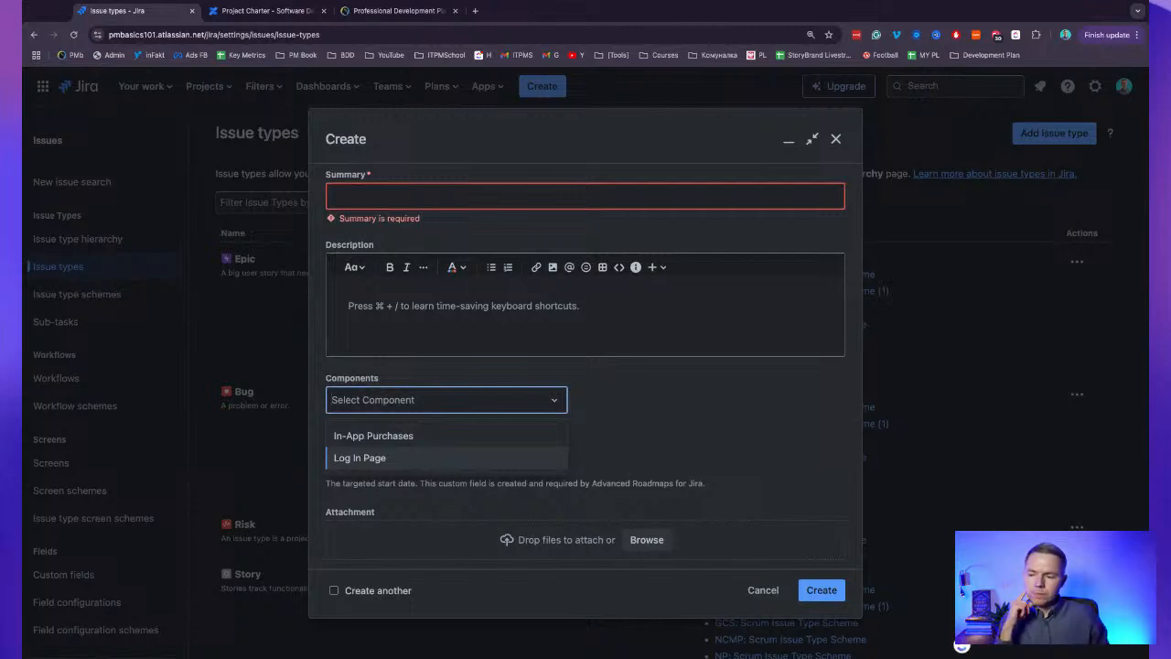
left_click(633, 430)
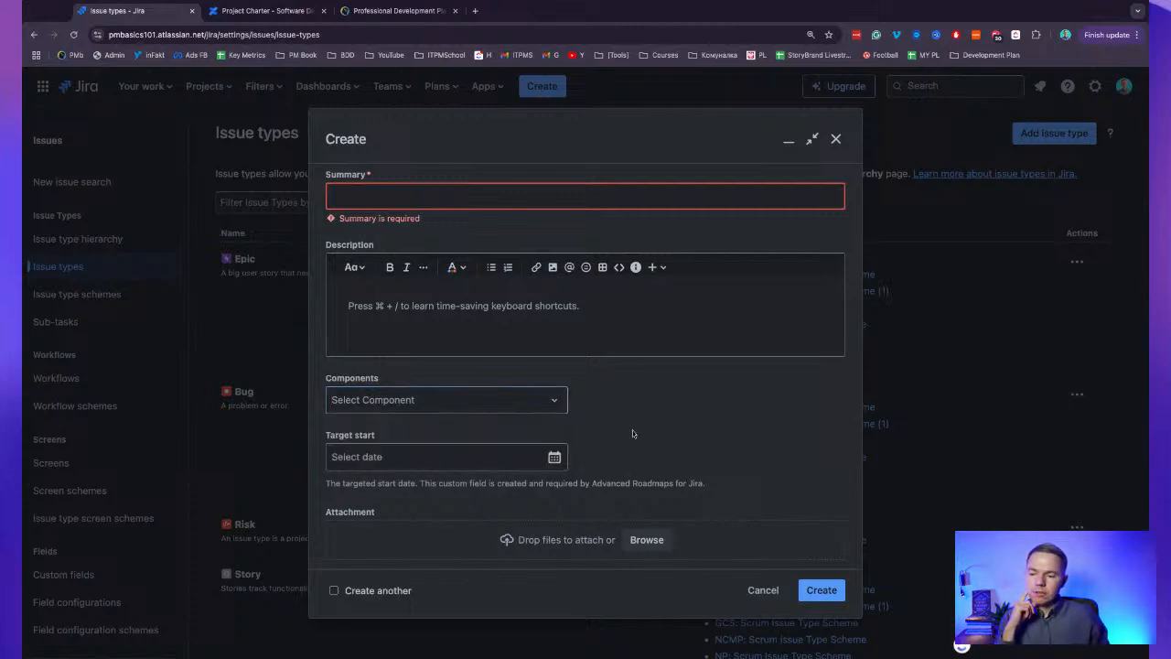
left_click(488, 400)
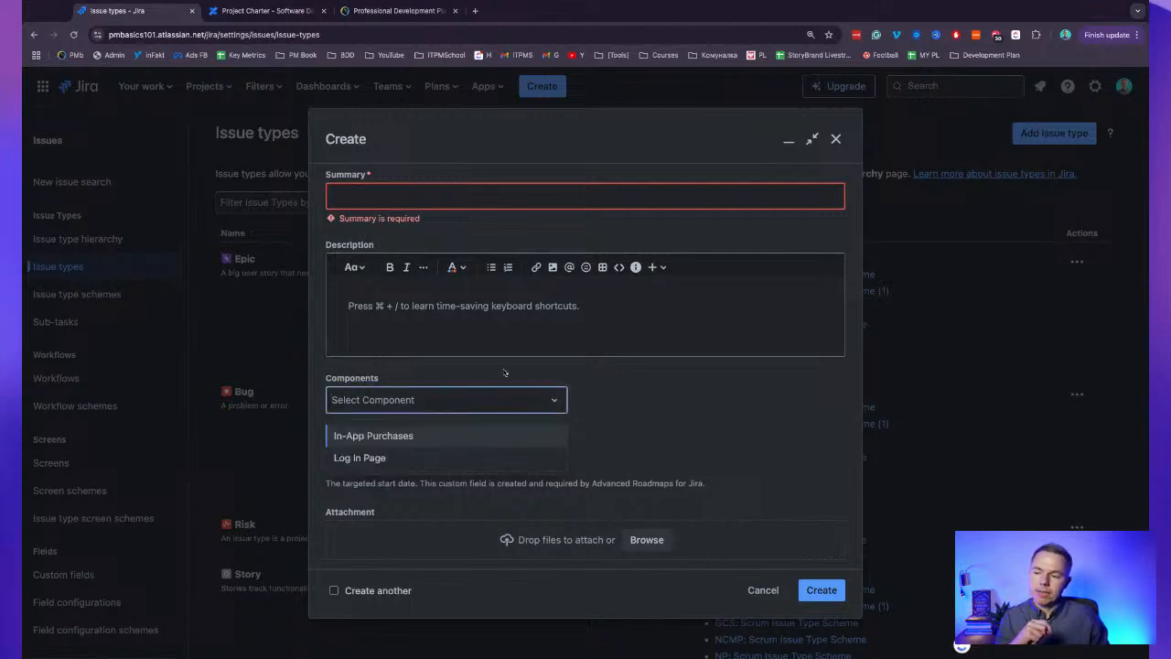
left_click(640, 397)
Fill in the risk's summary as "Application may not work during summer break:)".
scroll(627, 363, "up", 1)
left_click(468, 210)
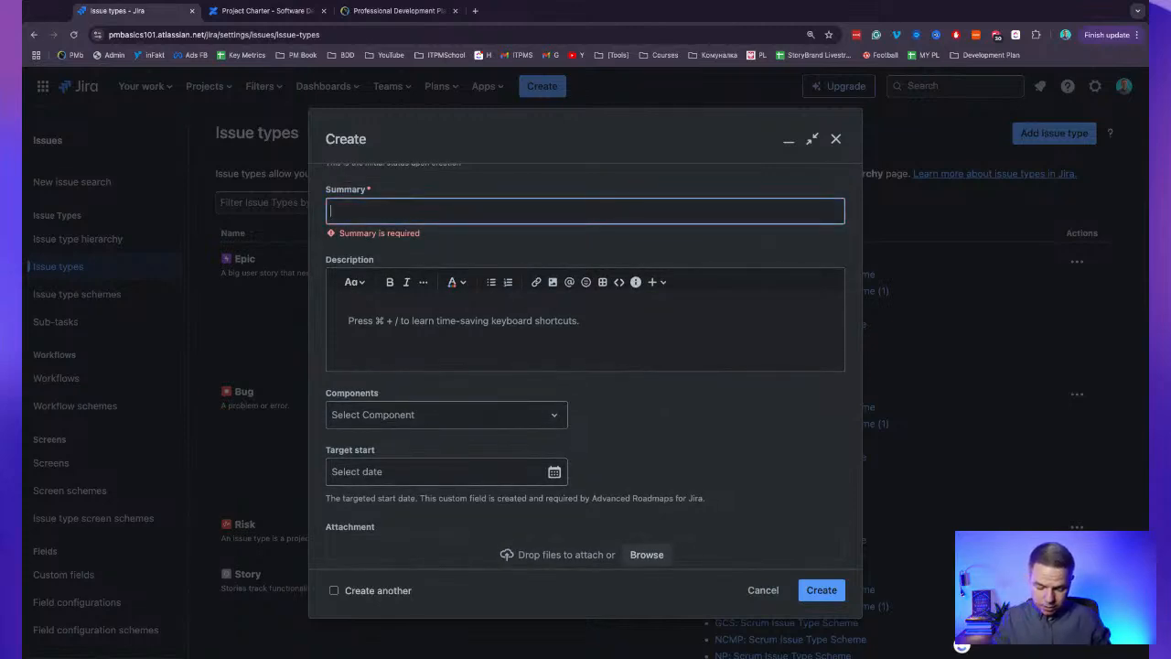
type("Applic")
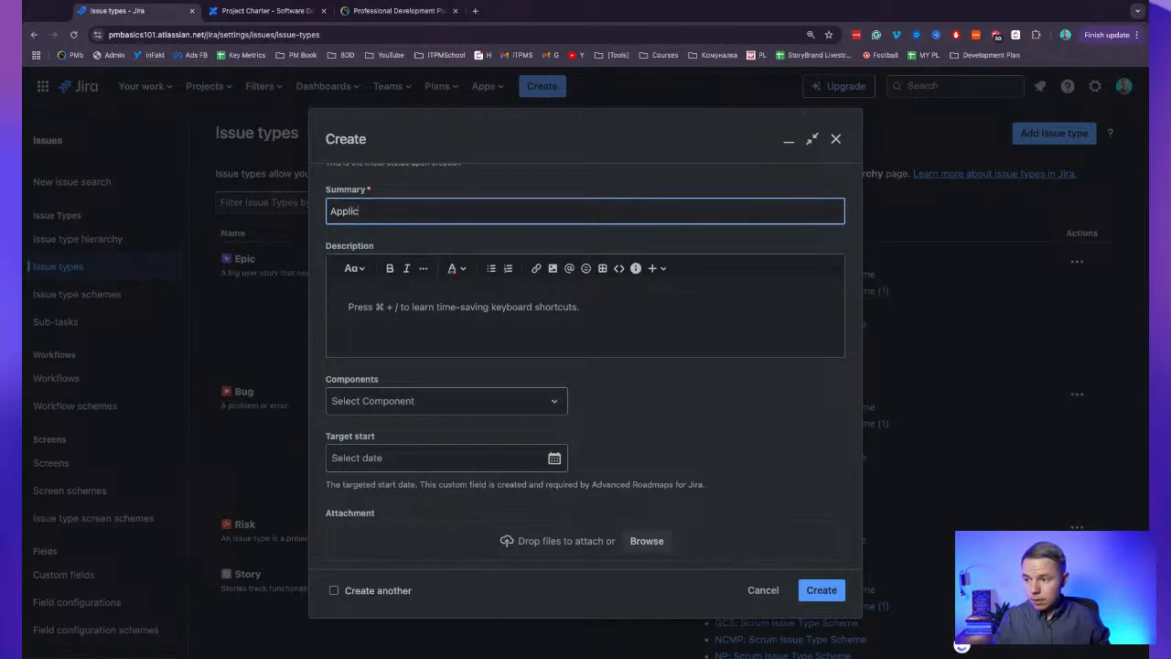
type("ation am")
key("BackSpace")
key("BackSpace")
type("may not work ")
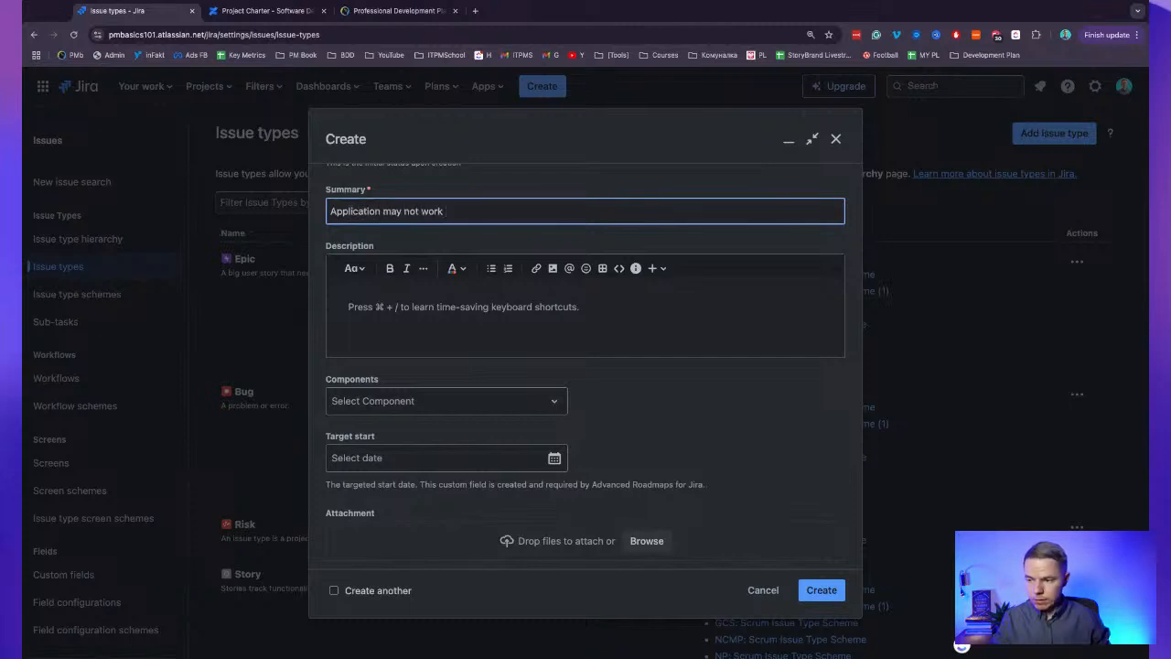
type("during ")
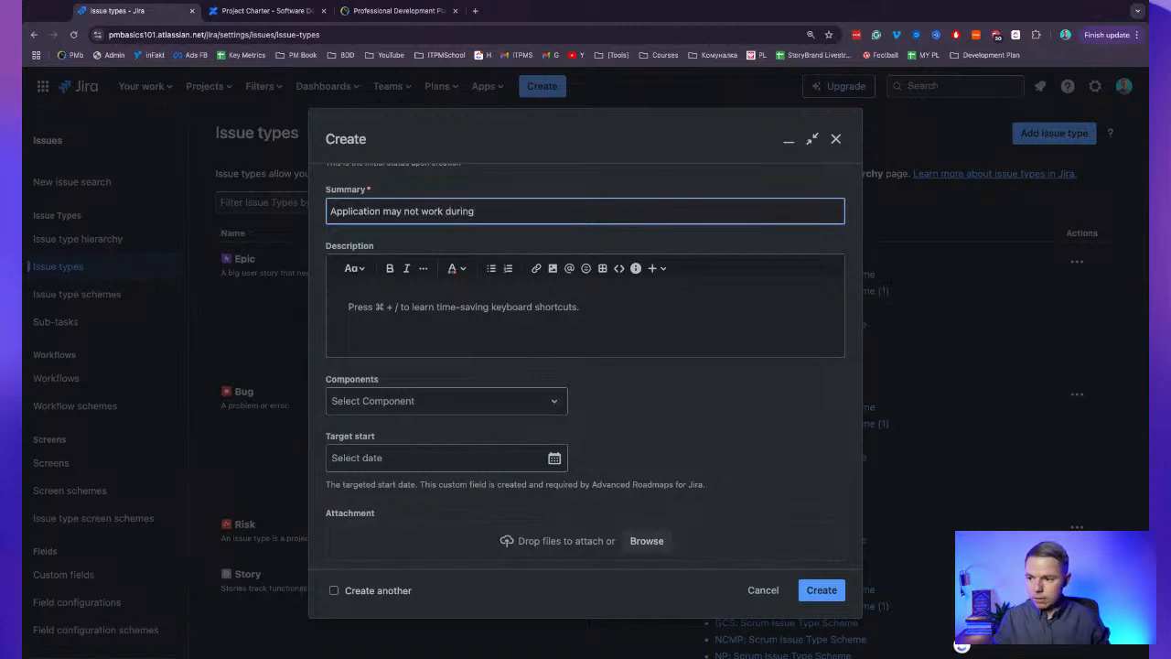
type("summer")
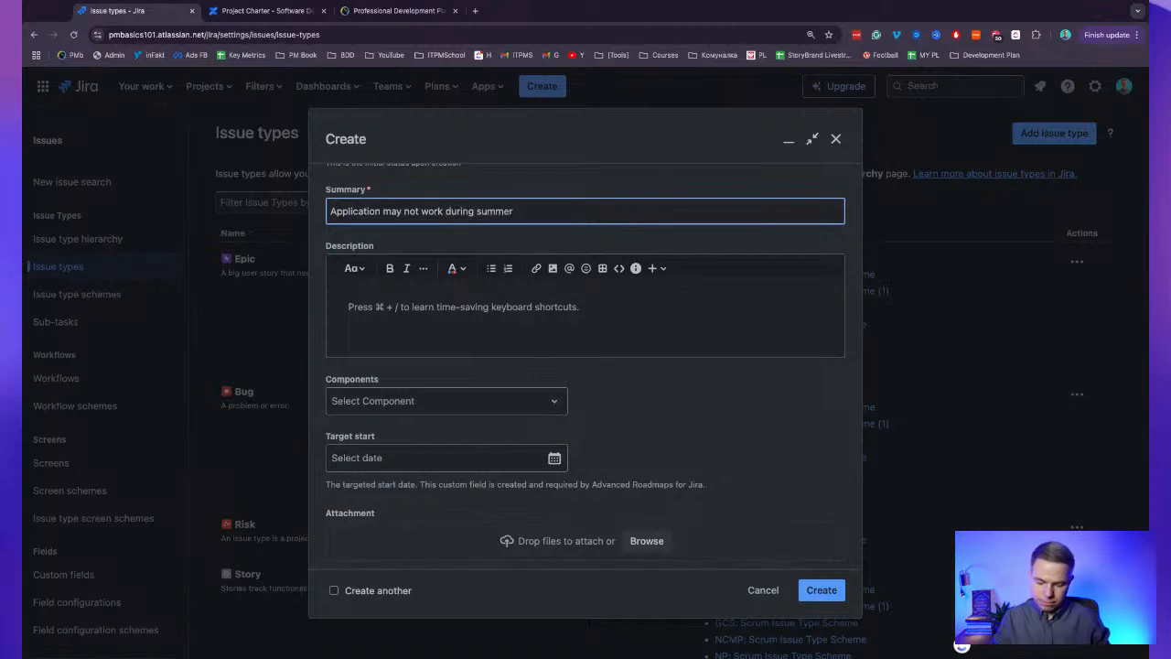
type(" break:)")
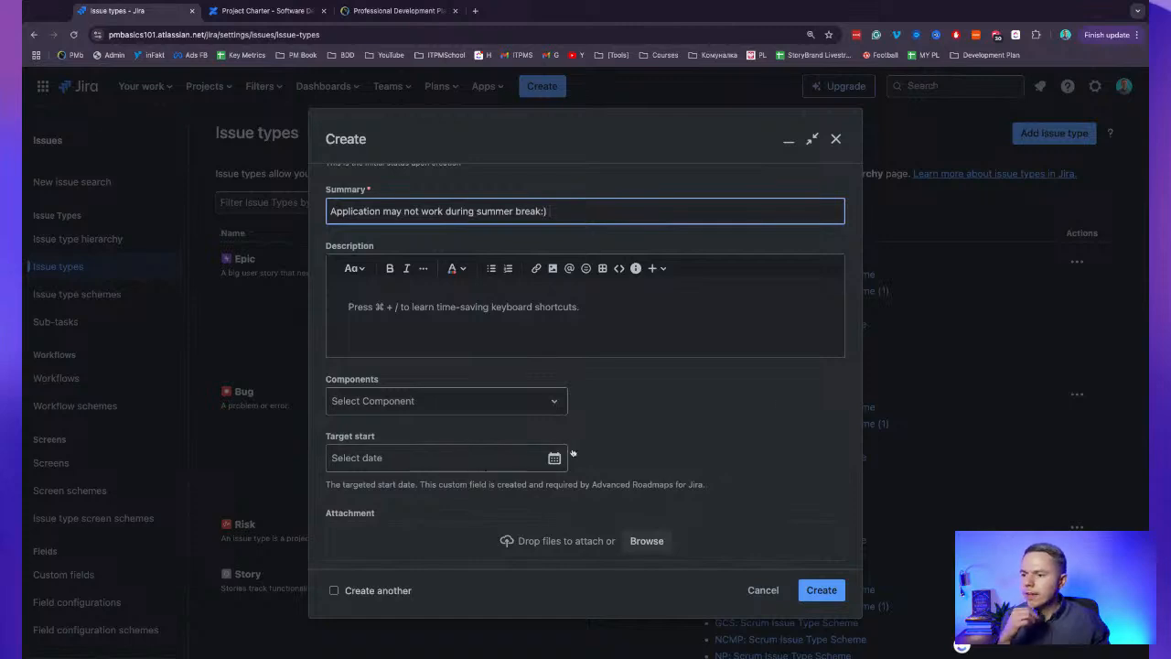
Set the risk's component to Log In Page and check the target start date field, leaving it empty.
left_click(453, 399)
left_click(423, 458)
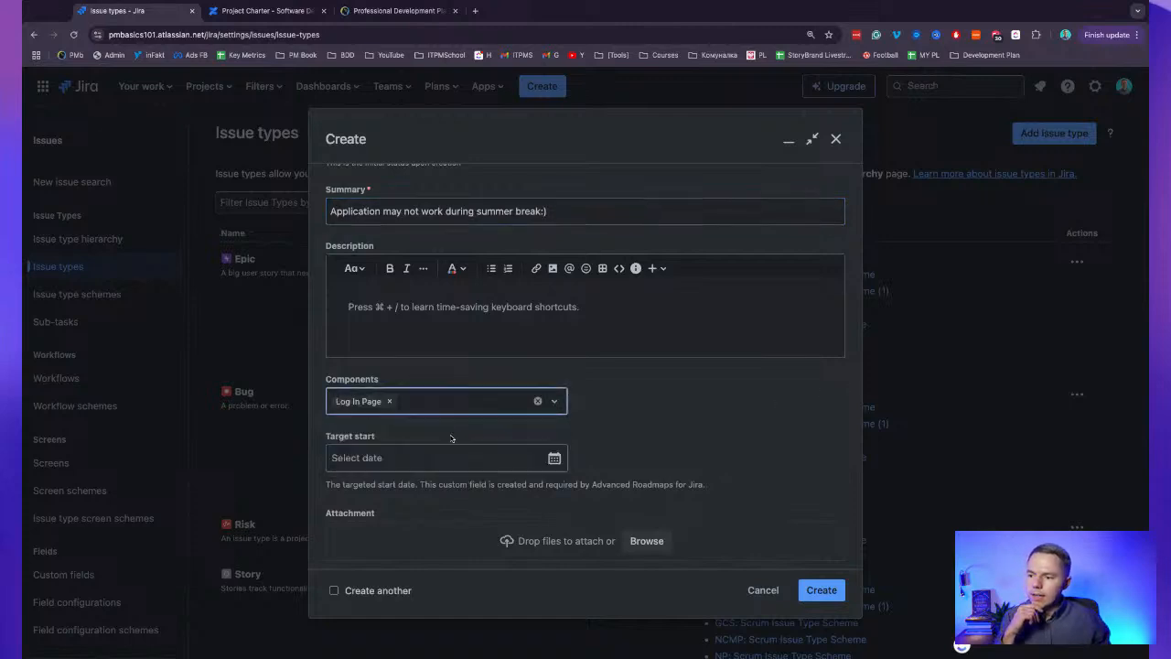
left_click(437, 459)
left_click(655, 457)
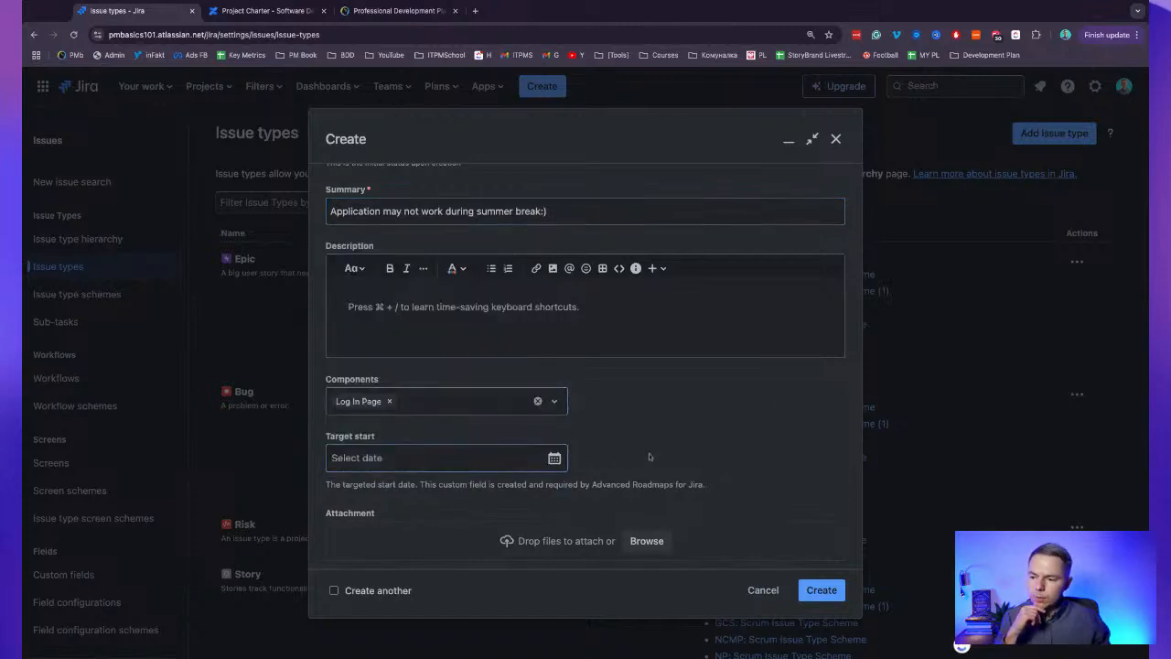
Link the risk to the in-app purchases epic NCMP-4 with the "relates to" relationship.
scroll(652, 456, "down", 2)
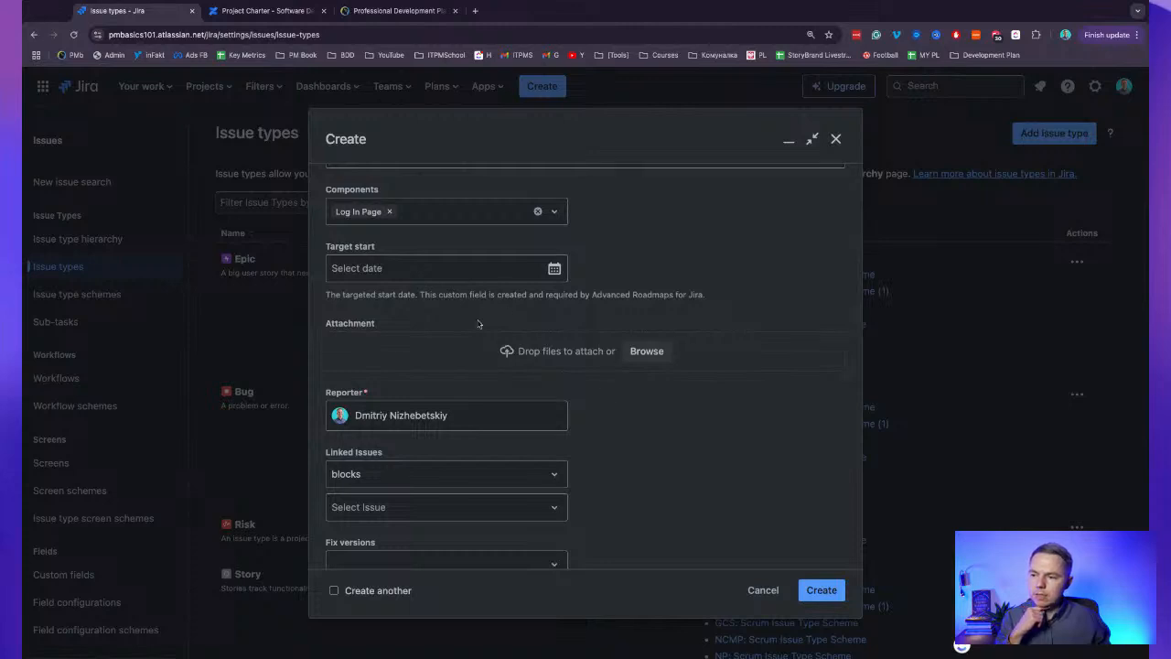
scroll(623, 422, "down", 2)
scroll(426, 388, "down", 2)
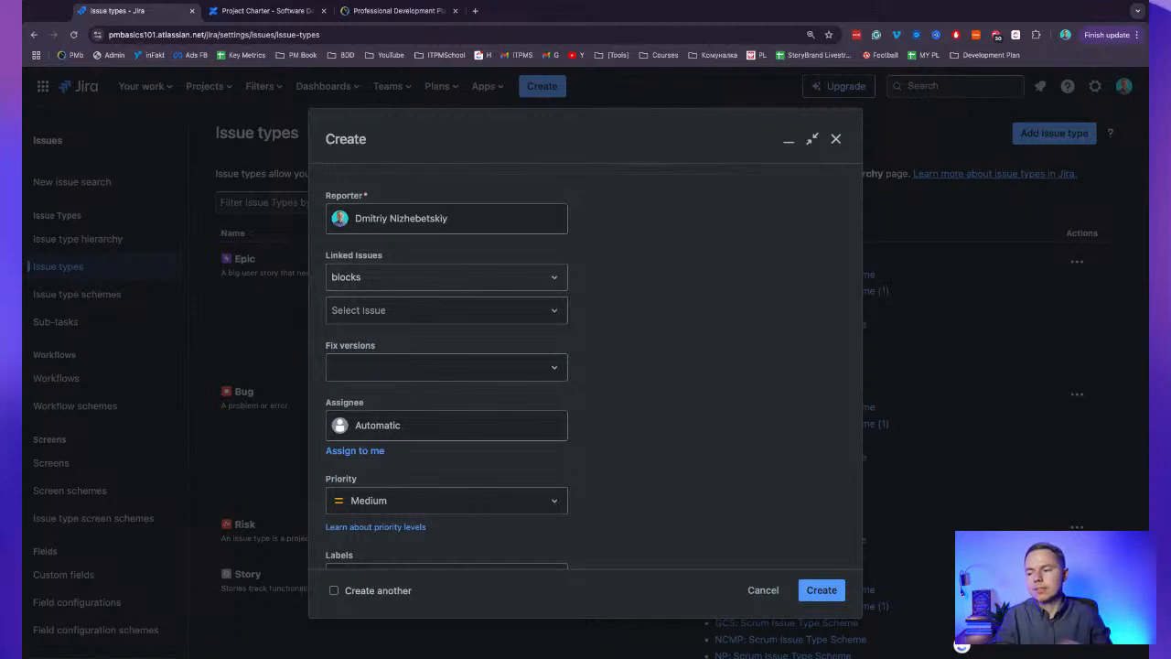
left_click(388, 277)
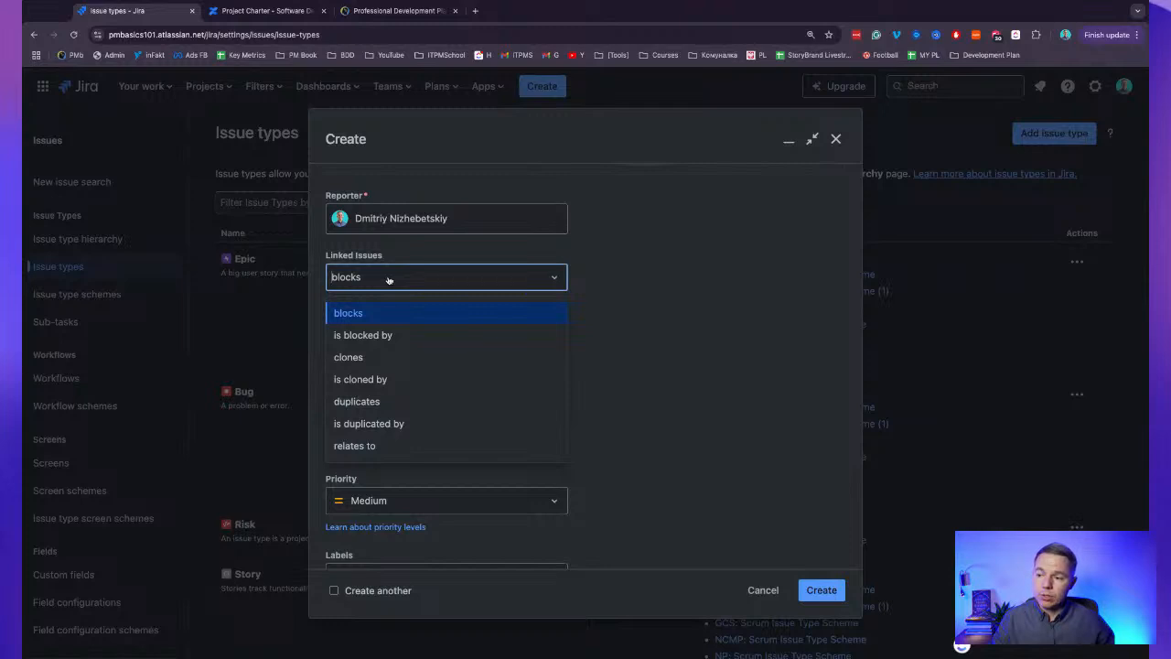
left_click(404, 256)
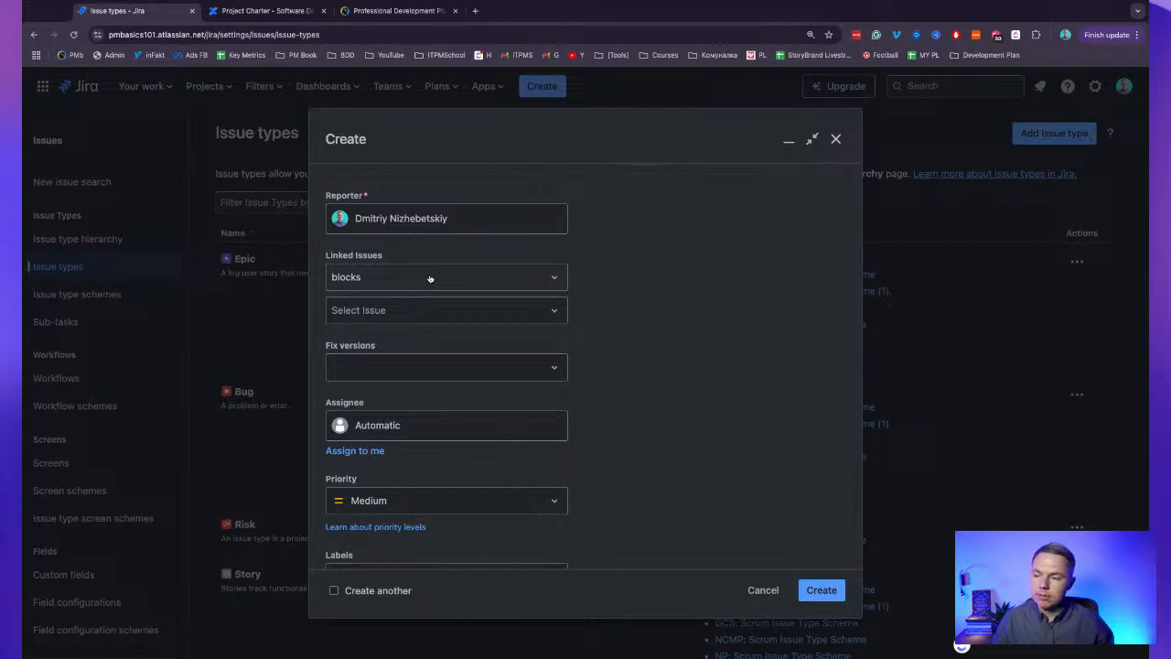
left_click(430, 281)
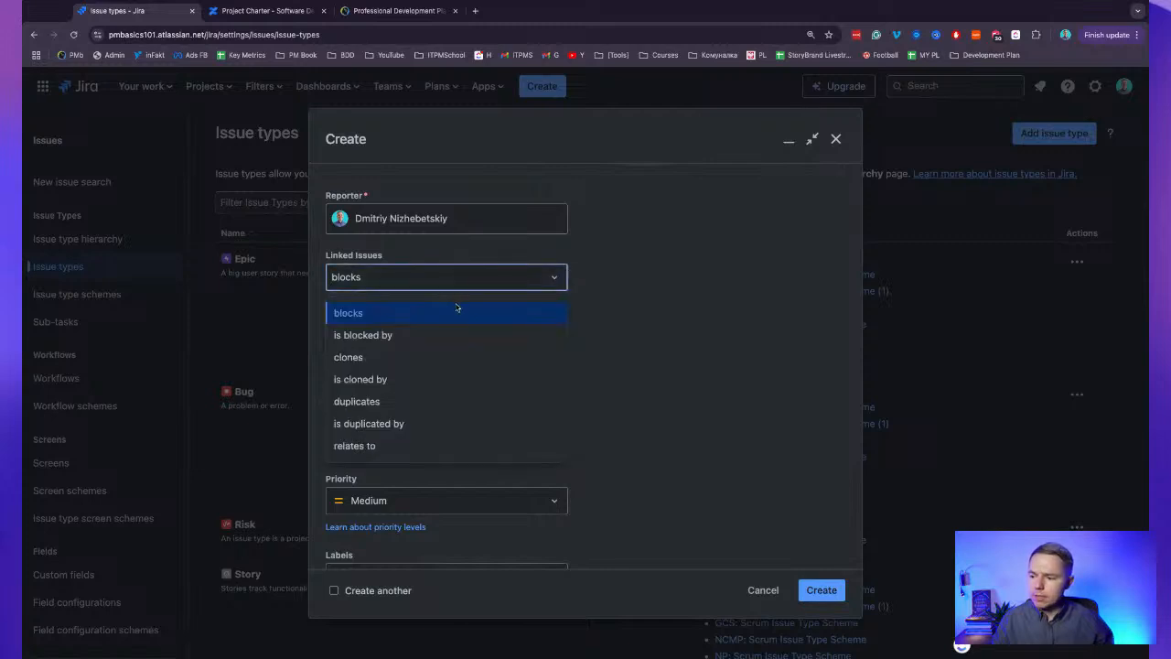
left_click(445, 446)
left_click(413, 314)
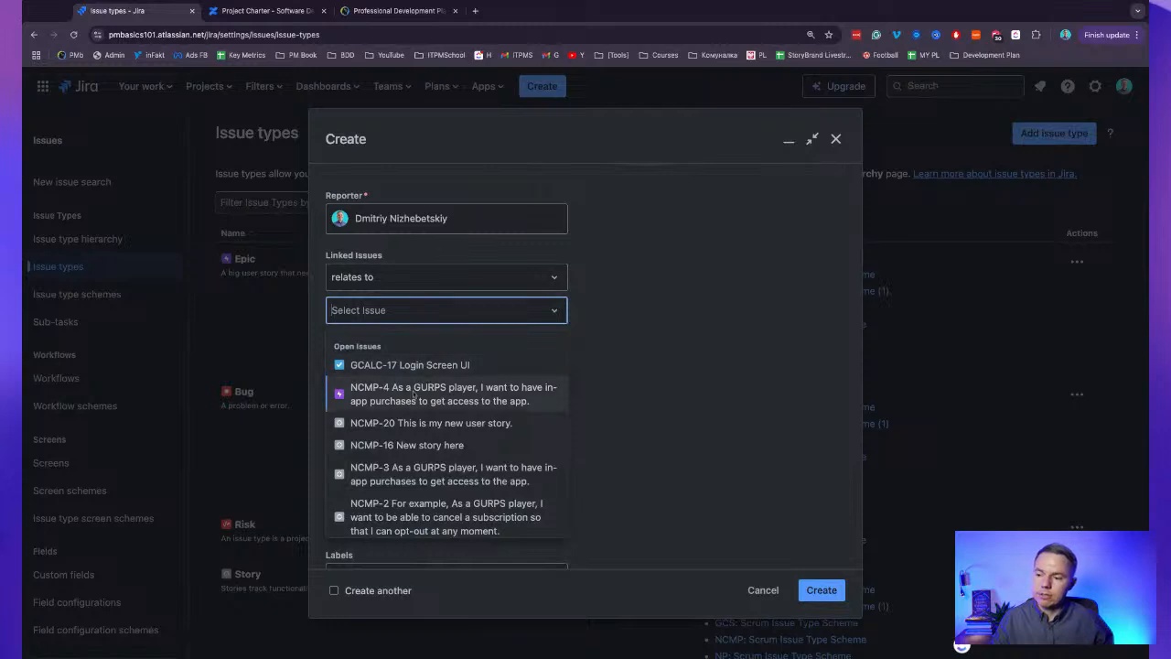
left_click(413, 394)
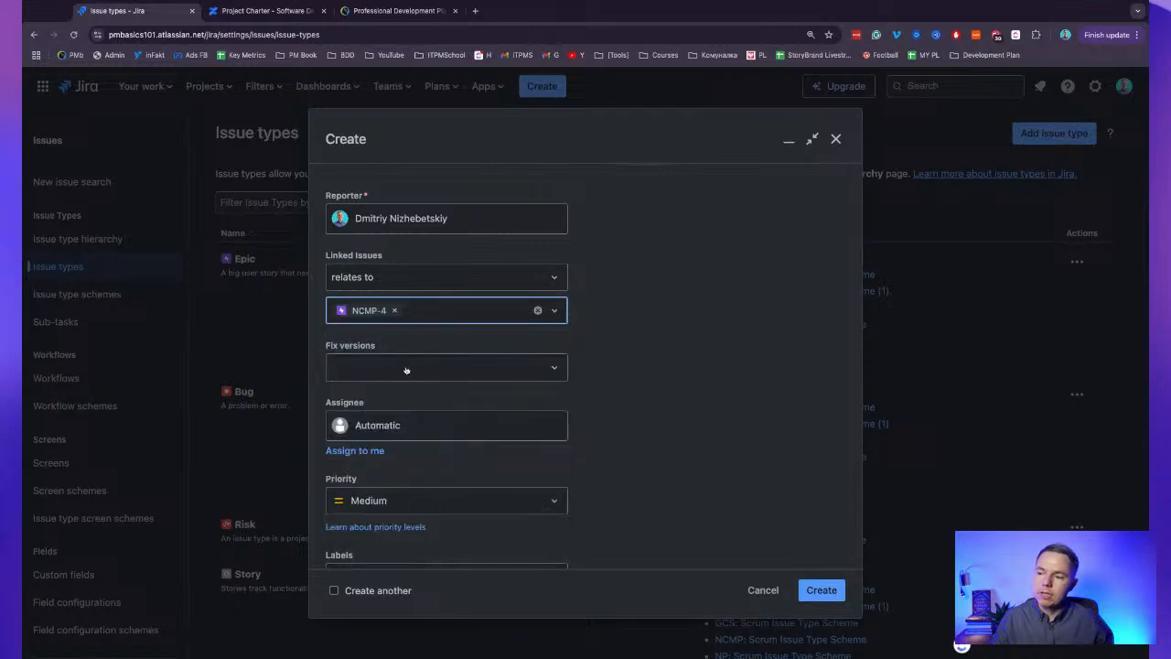
Add NCMP-19 as a second related issue and set the fix version to Release #2.
left_click(423, 311)
scroll(431, 389, "down", 5)
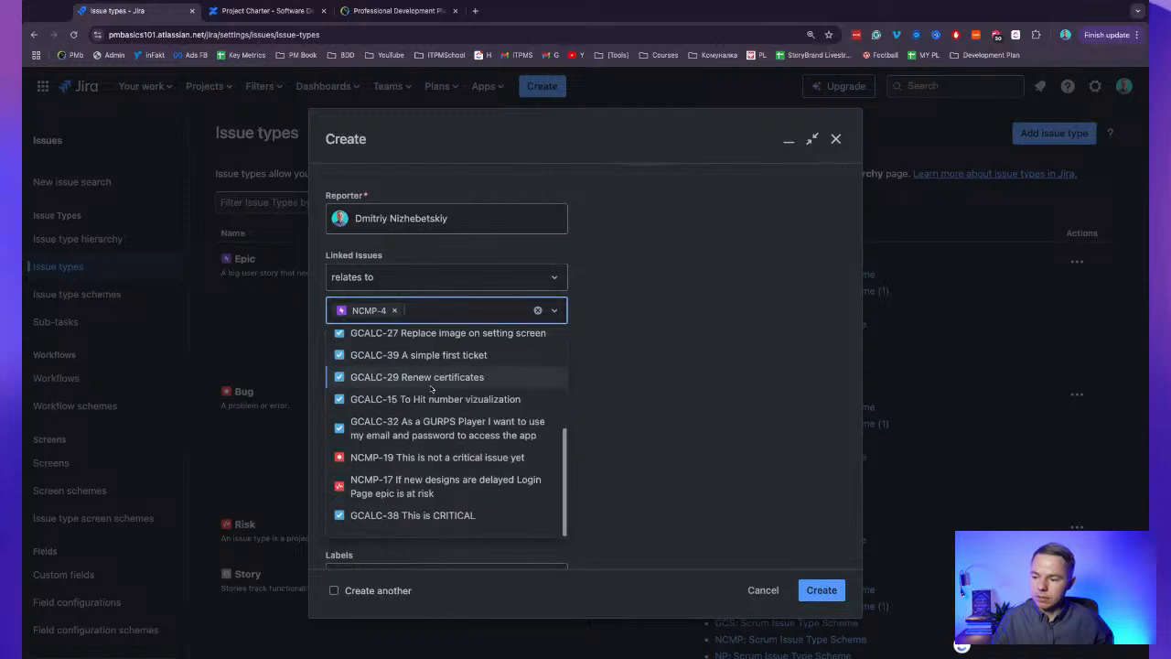
left_click(398, 462)
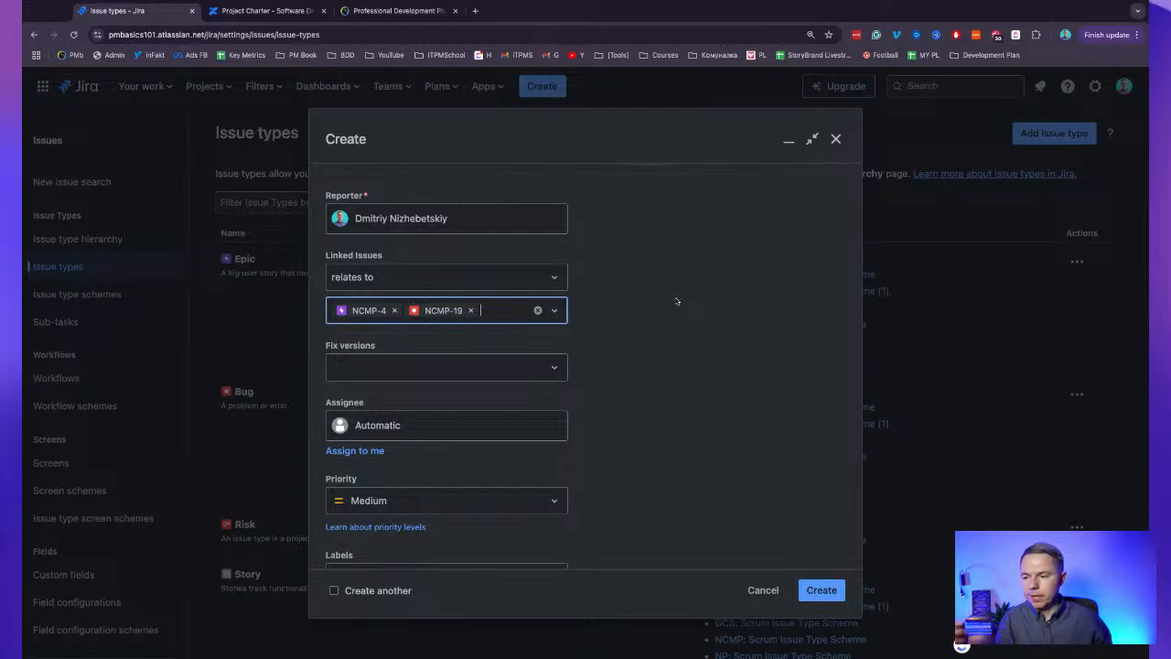
left_click(540, 377)
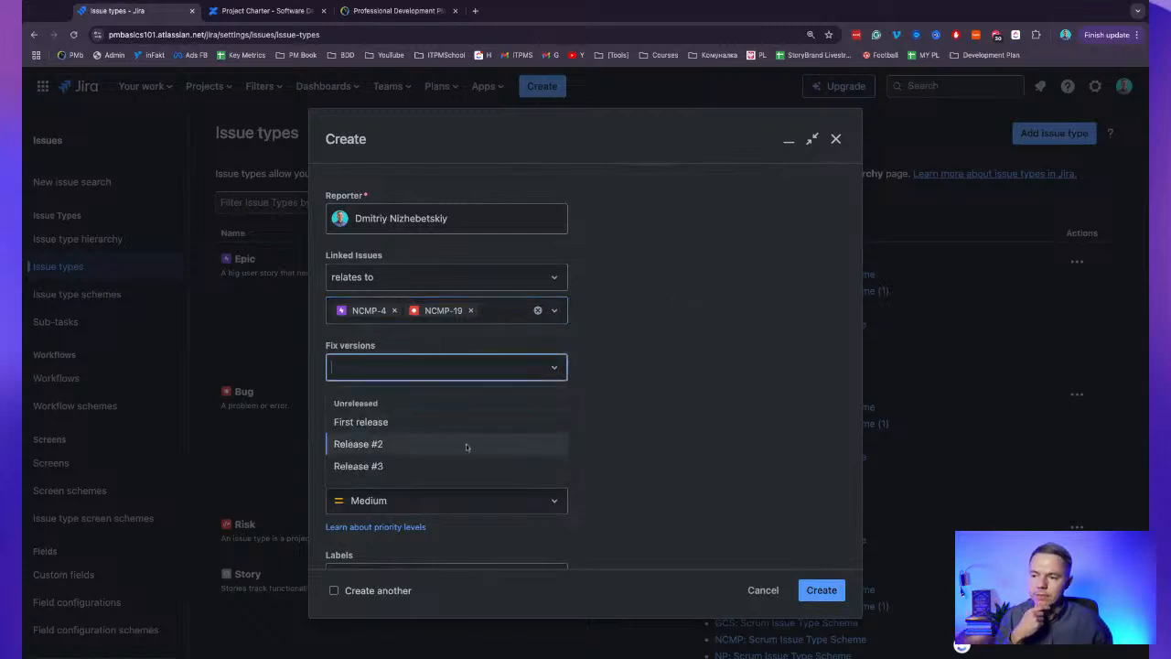
left_click(419, 443)
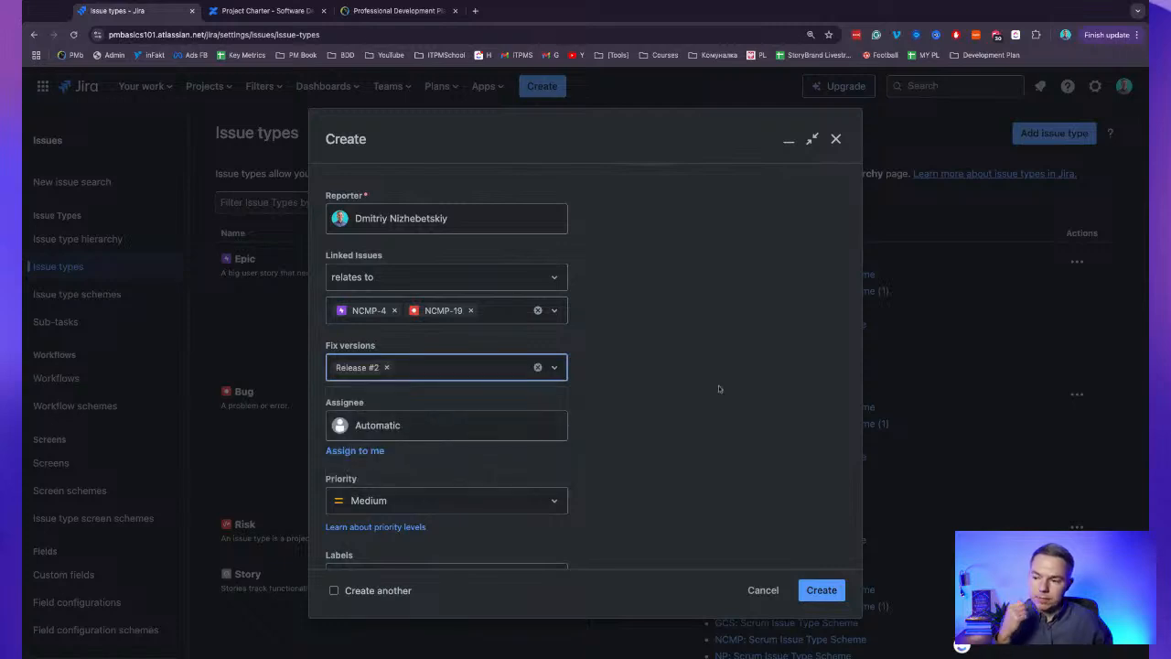
Assign the risk to your own account and set its priority to Highest.
scroll(618, 340, "down", 2)
left_click(348, 270)
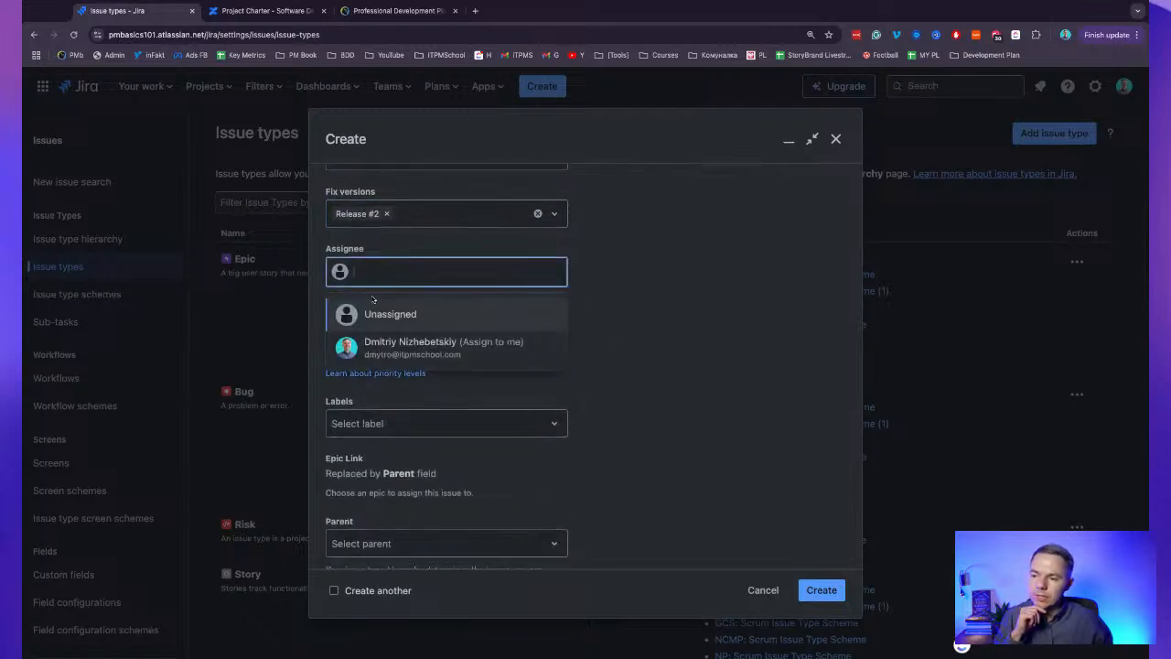
left_click(385, 340)
left_click(536, 347)
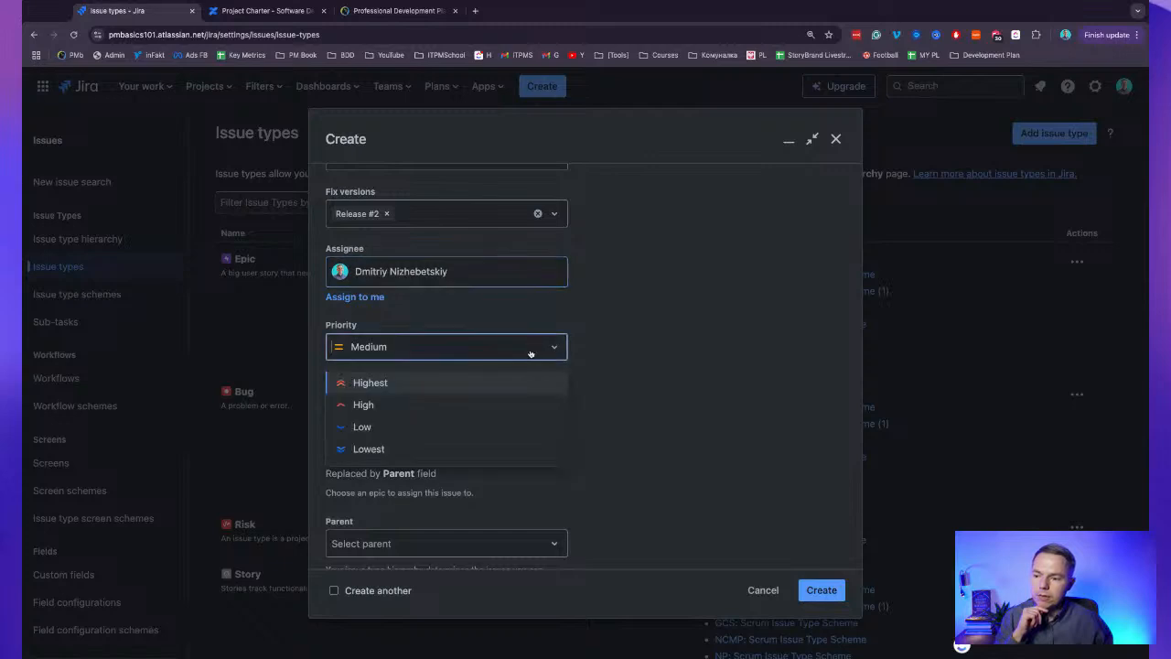
left_click(506, 383)
Try to add the label "Release #1" to the risk and remove it again.
scroll(673, 329, "down", 1)
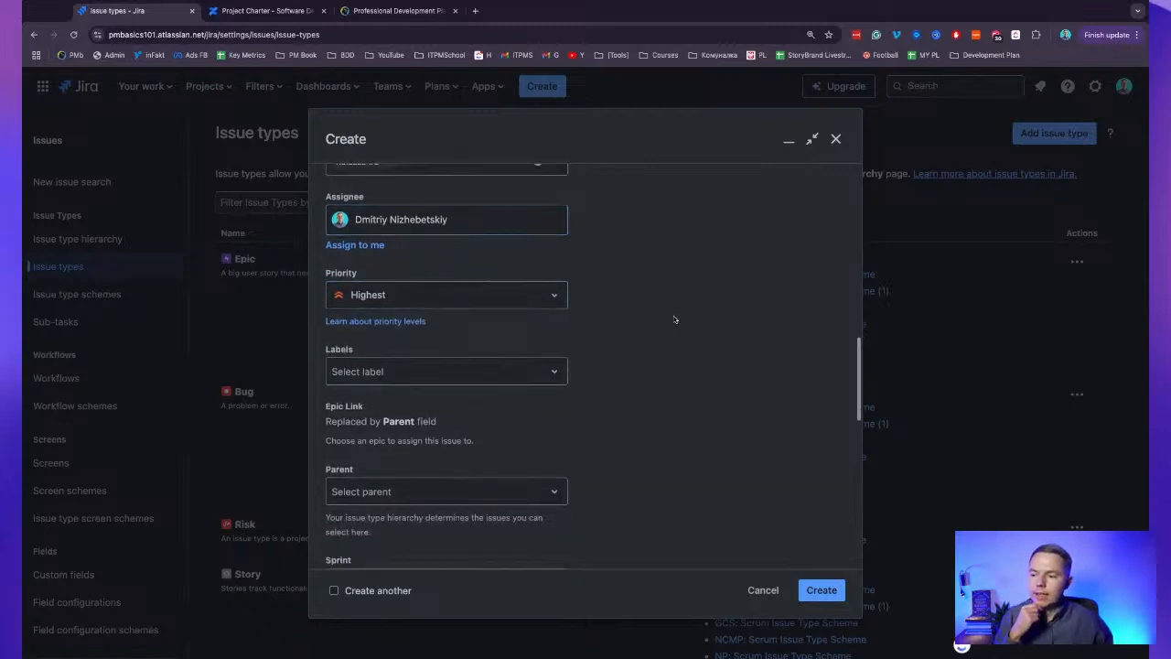
left_click(527, 328)
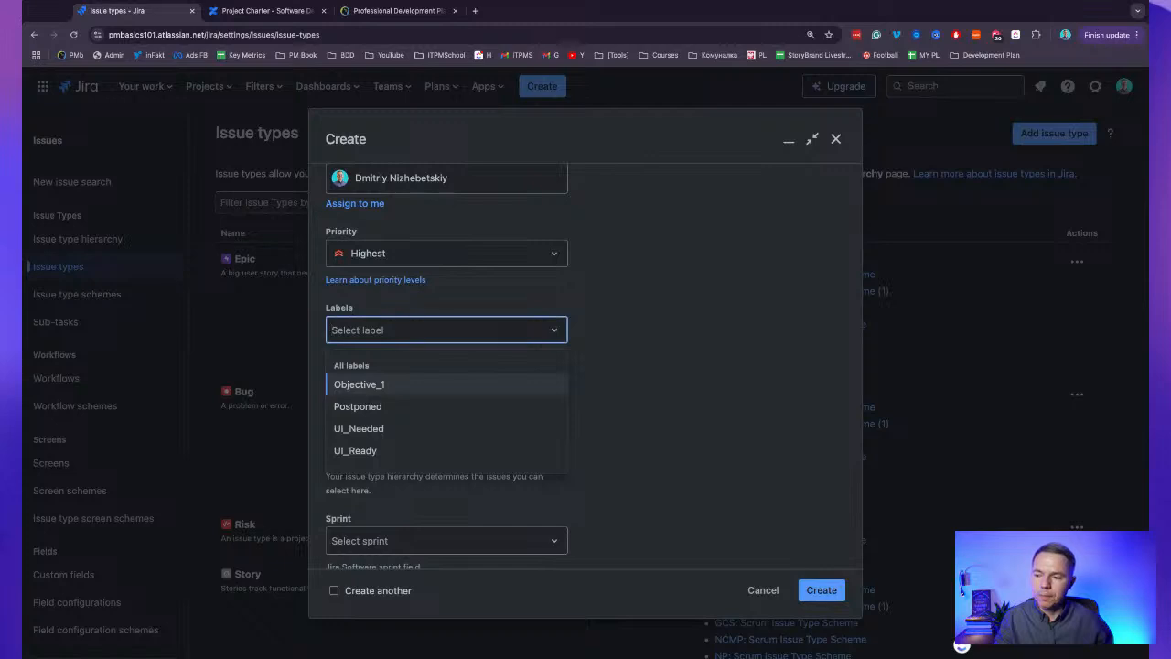
left_click(411, 331)
left_click(411, 332)
type("R")
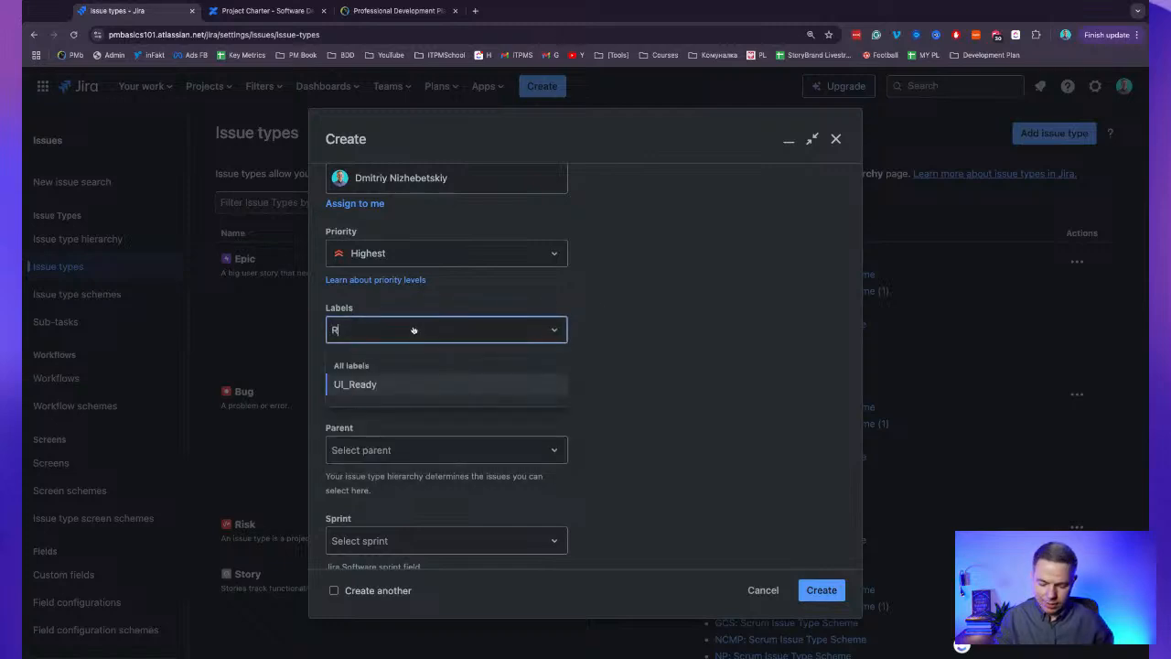
type("eale")
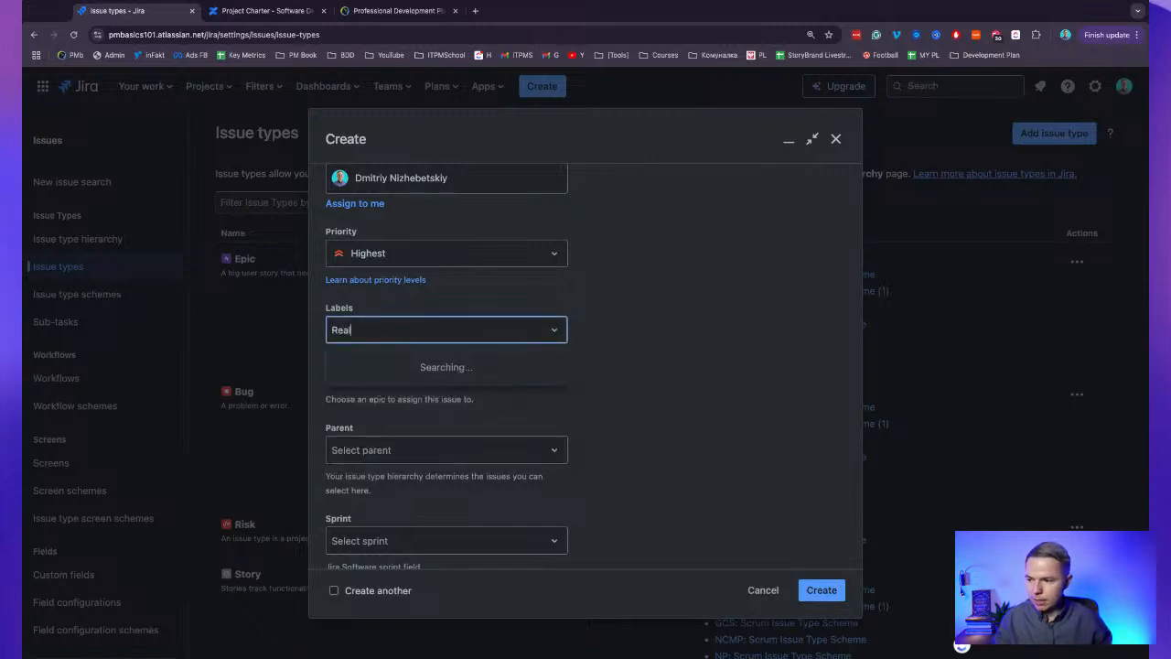
key("BackSpace")
key("BackSpace")
key("BackSpace")
type("ea")
key("BackSpace")
key("BackSpace")
type("lease")
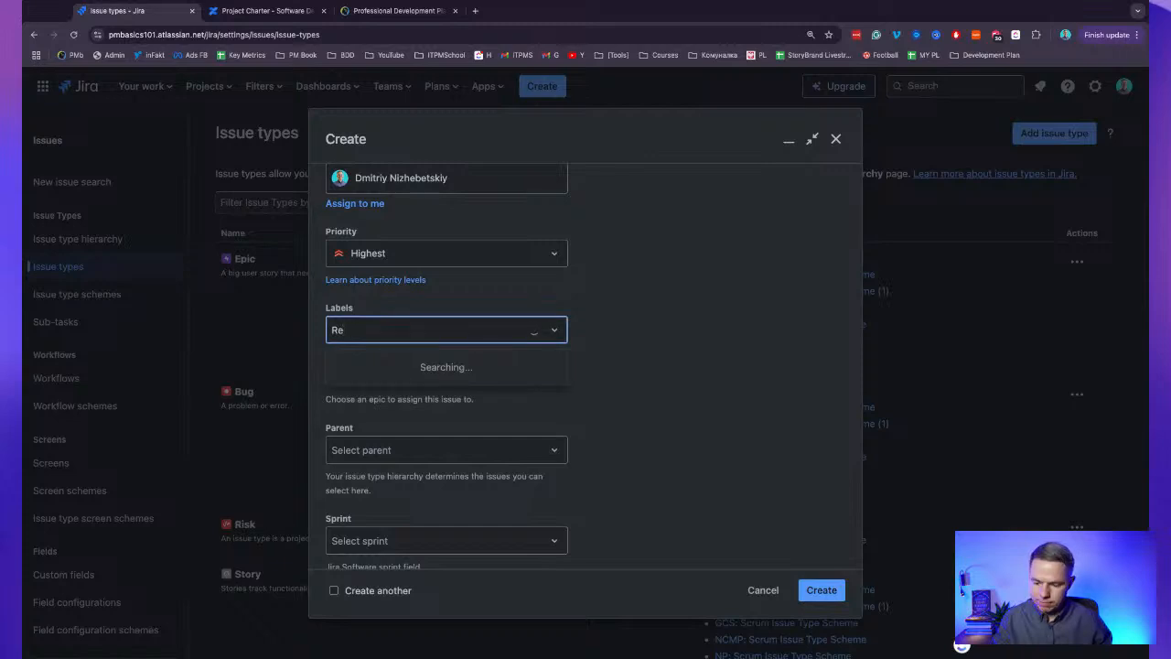
type(" #1")
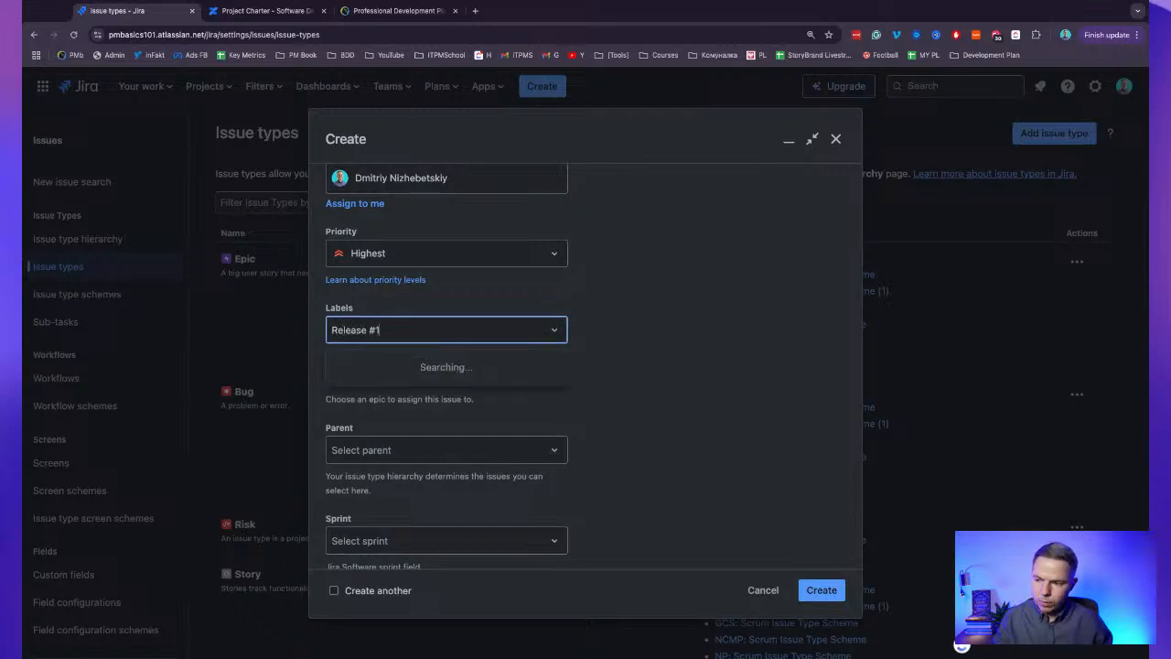
key("Return")
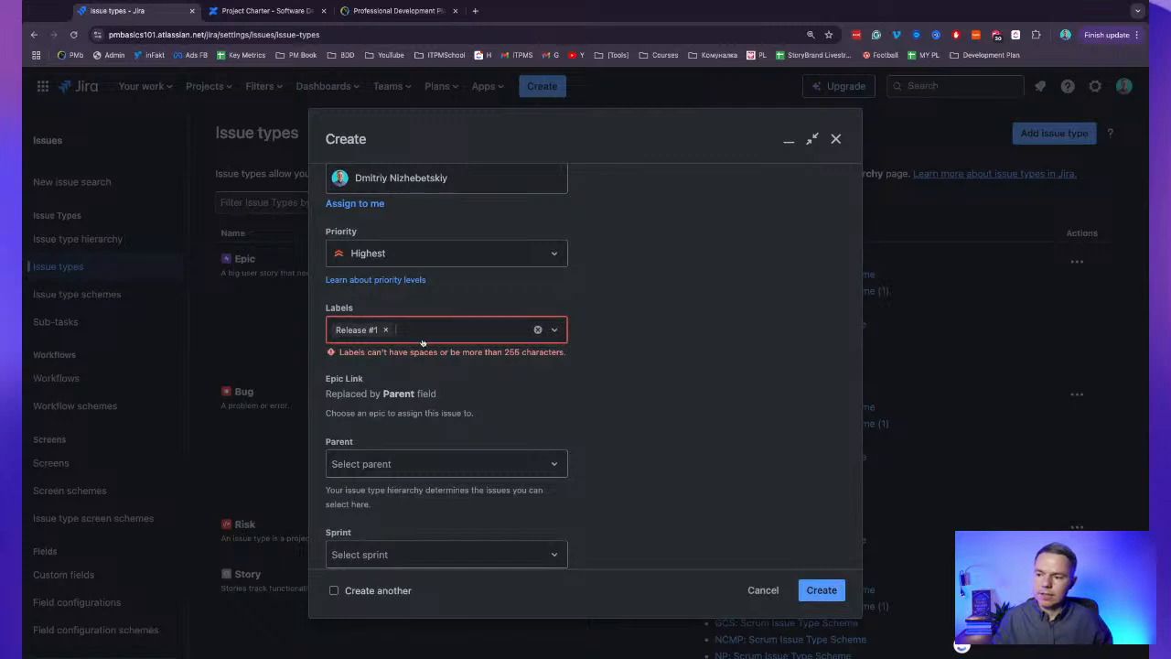
left_click(386, 330)
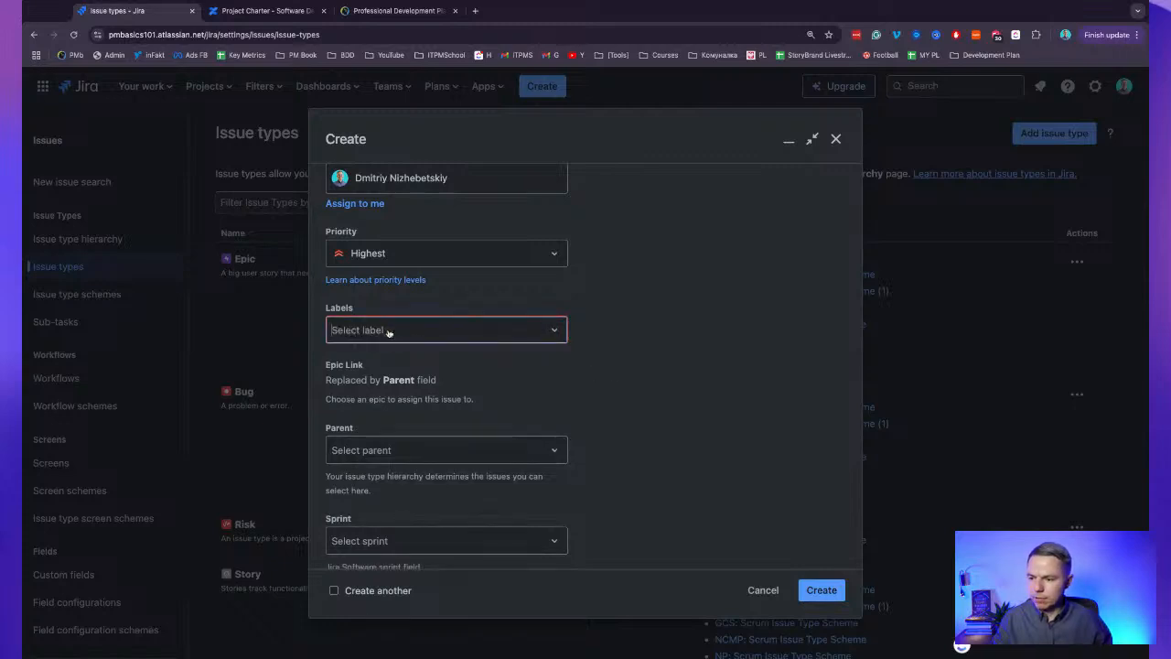
Add the new label "Release_1" to the risk.
type("Release_")
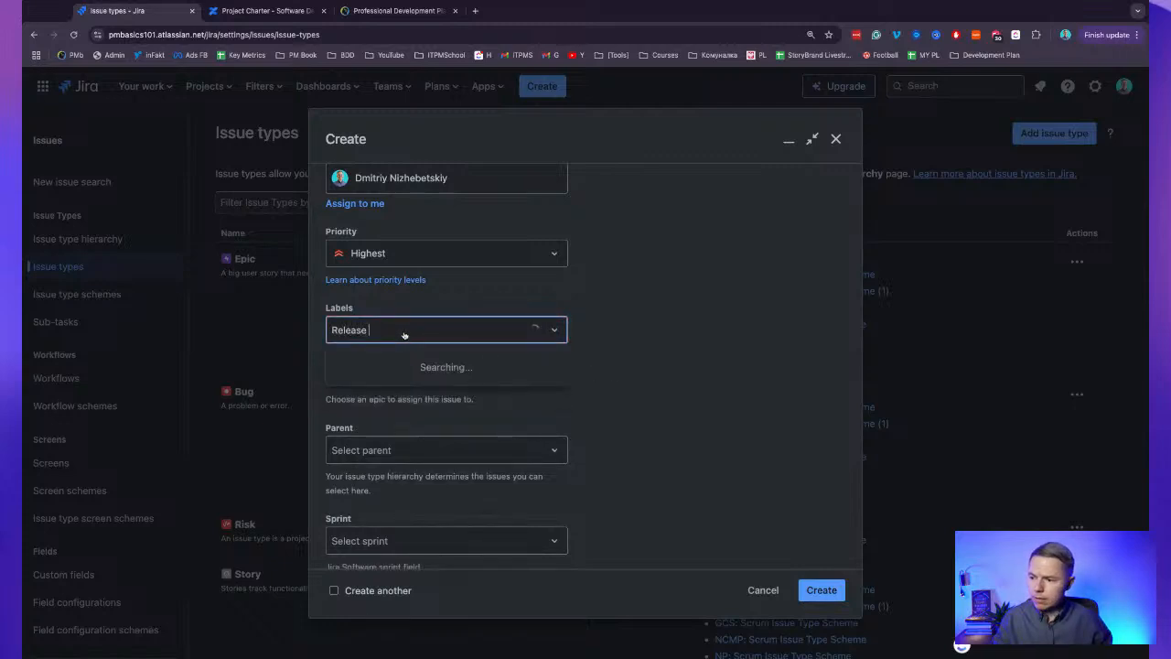
type("1")
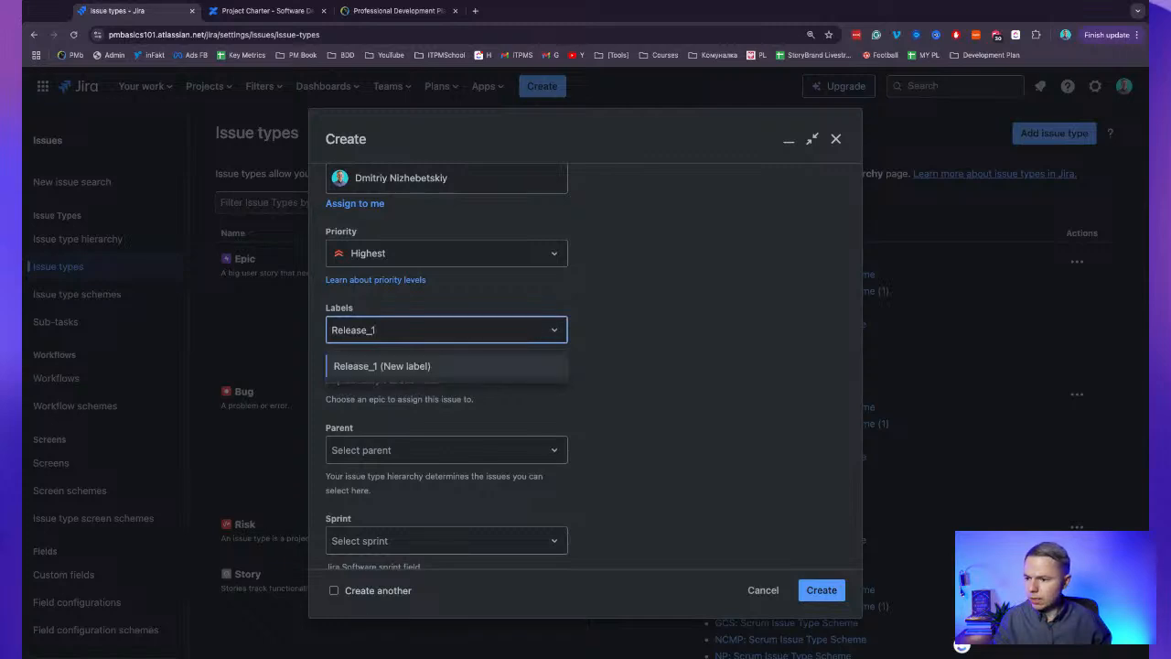
key("Return")
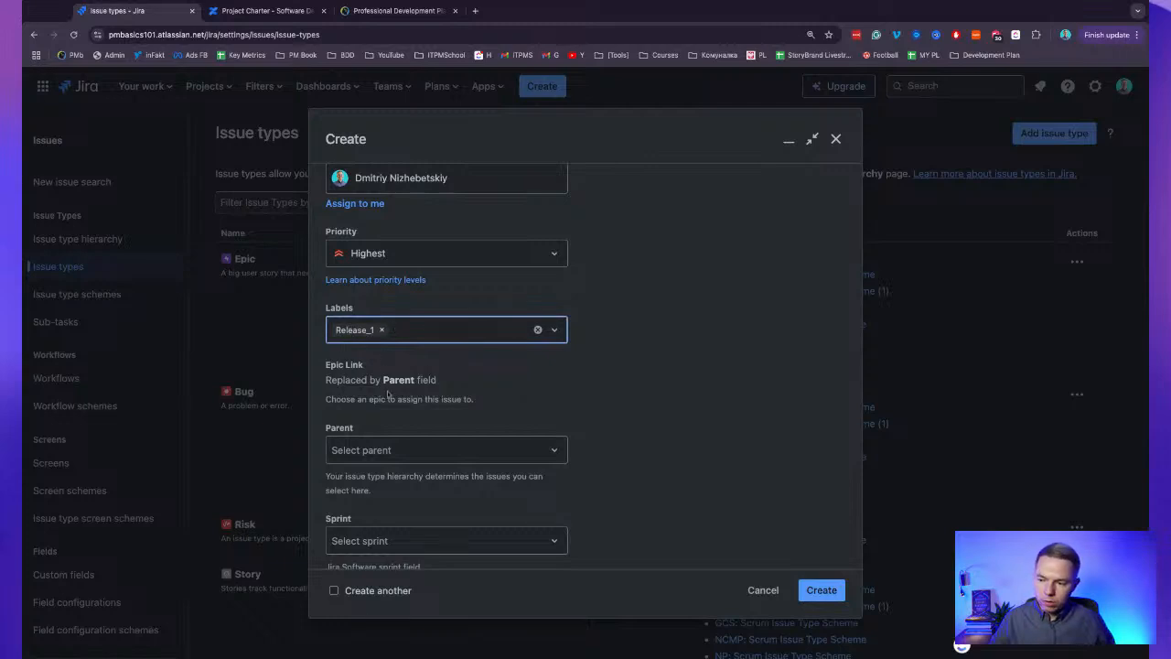
Check which parent issues can be chosen without picking one, and look over the following fields of the Risk form.
scroll(387, 391, "down", 1)
scroll(387, 391, "down", 1)
left_click(476, 405)
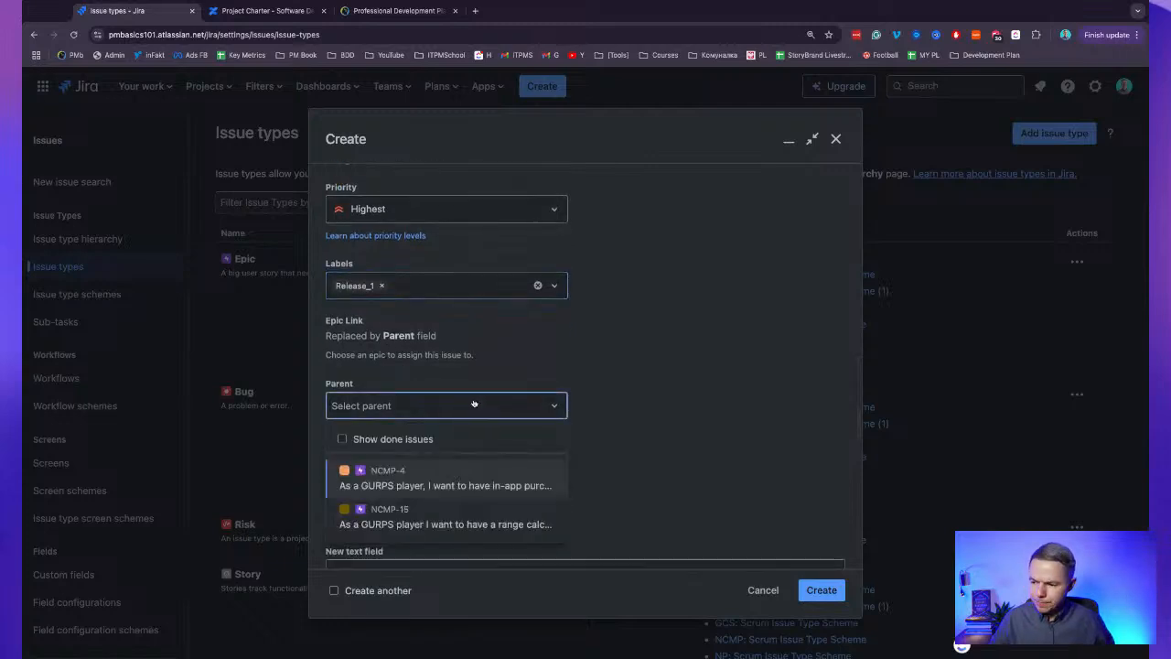
left_click(542, 357)
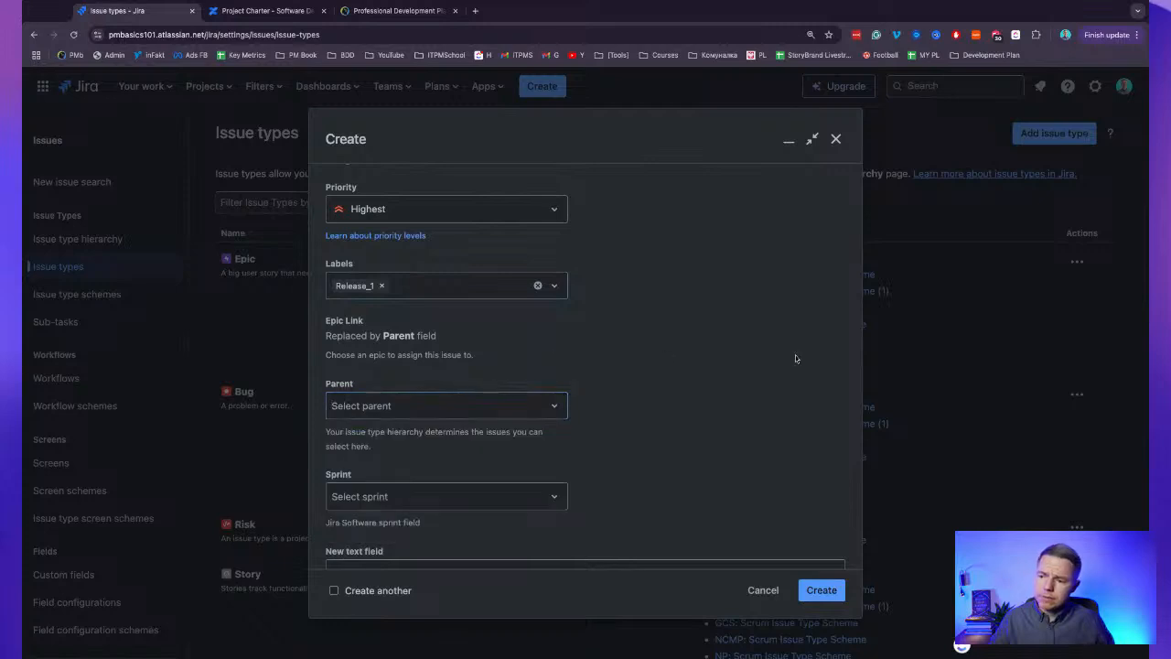
scroll(796, 355, "down", 3)
scroll(795, 357, "down", 1)
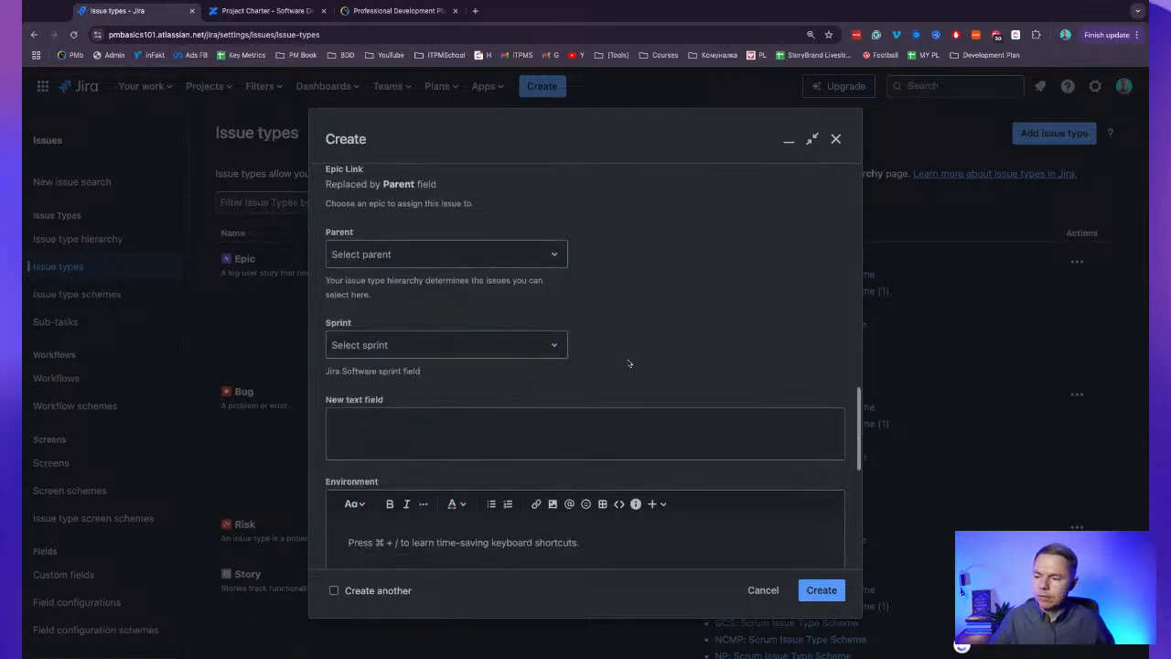
Assign the risk to the active sprint NCMP Sprint 2.
left_click(439, 348)
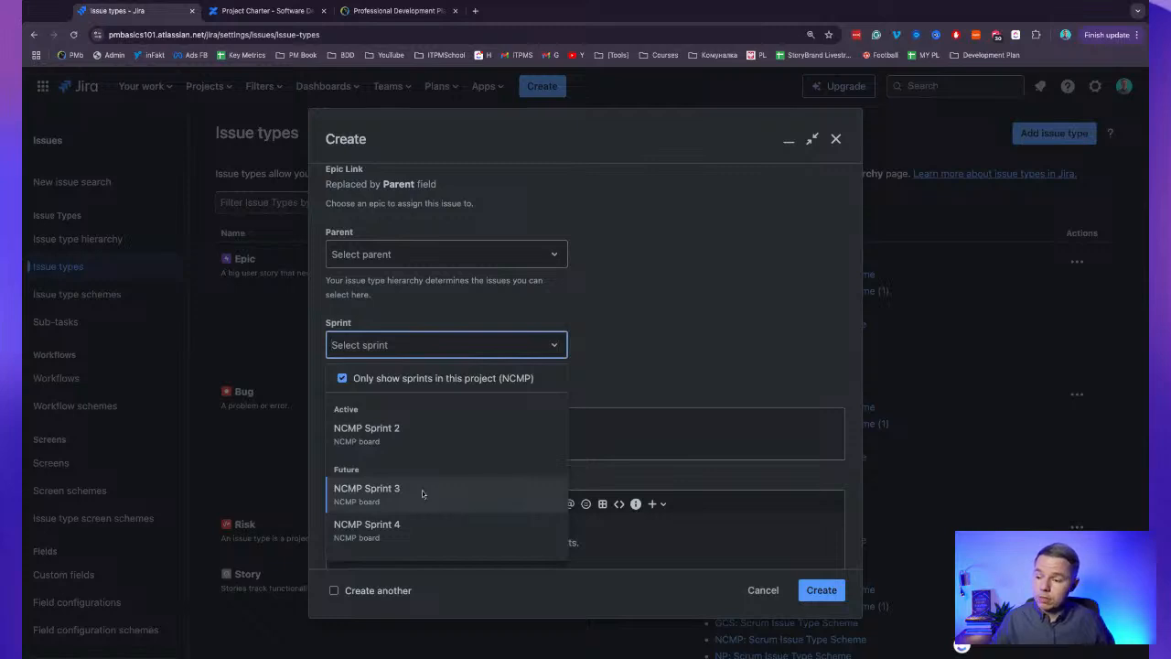
left_click(401, 438)
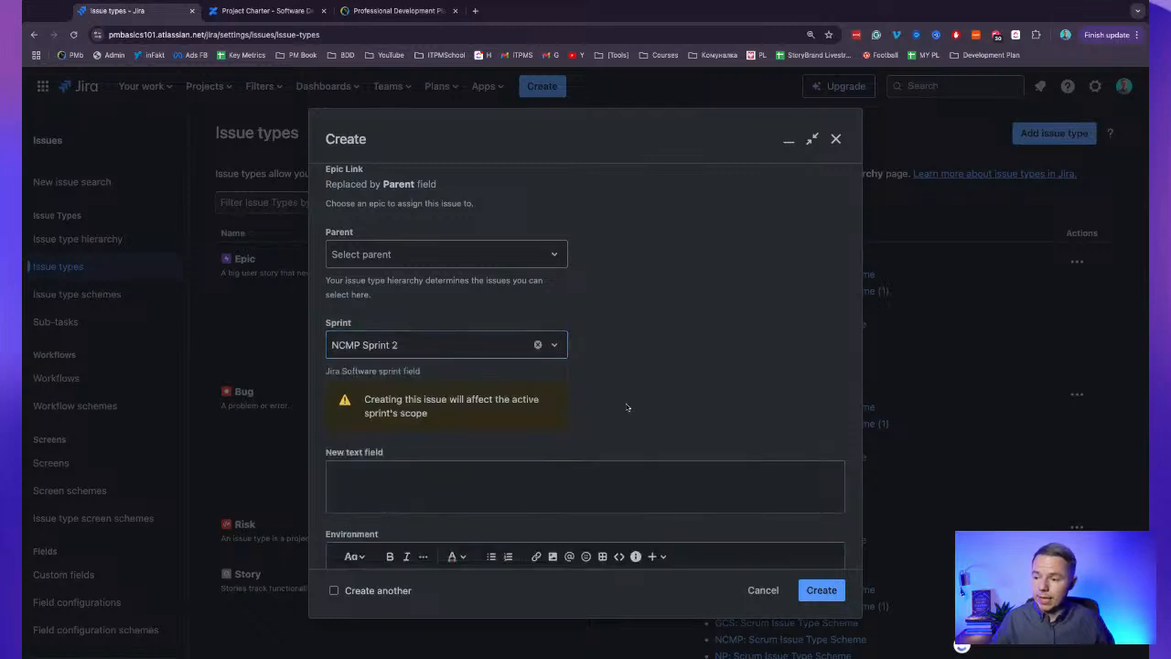
Rate the risk with High impact and Medium probability, and enter your own account as the requester.
scroll(585, 395, "down", 3)
scroll(621, 394, "down", 5)
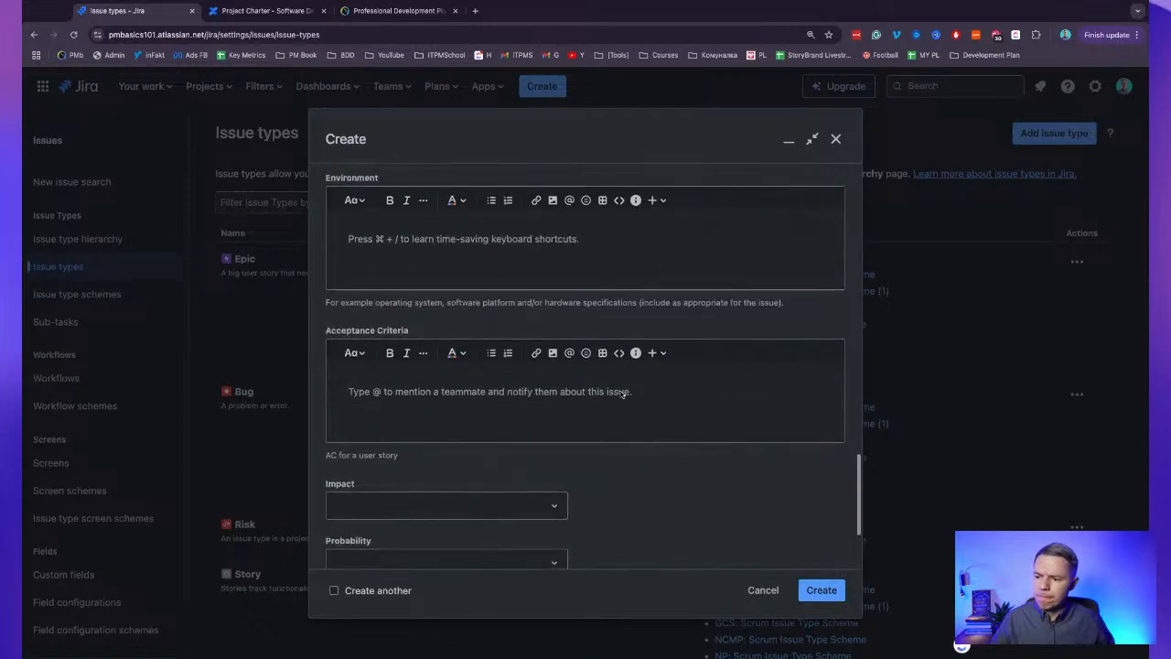
left_click(558, 350)
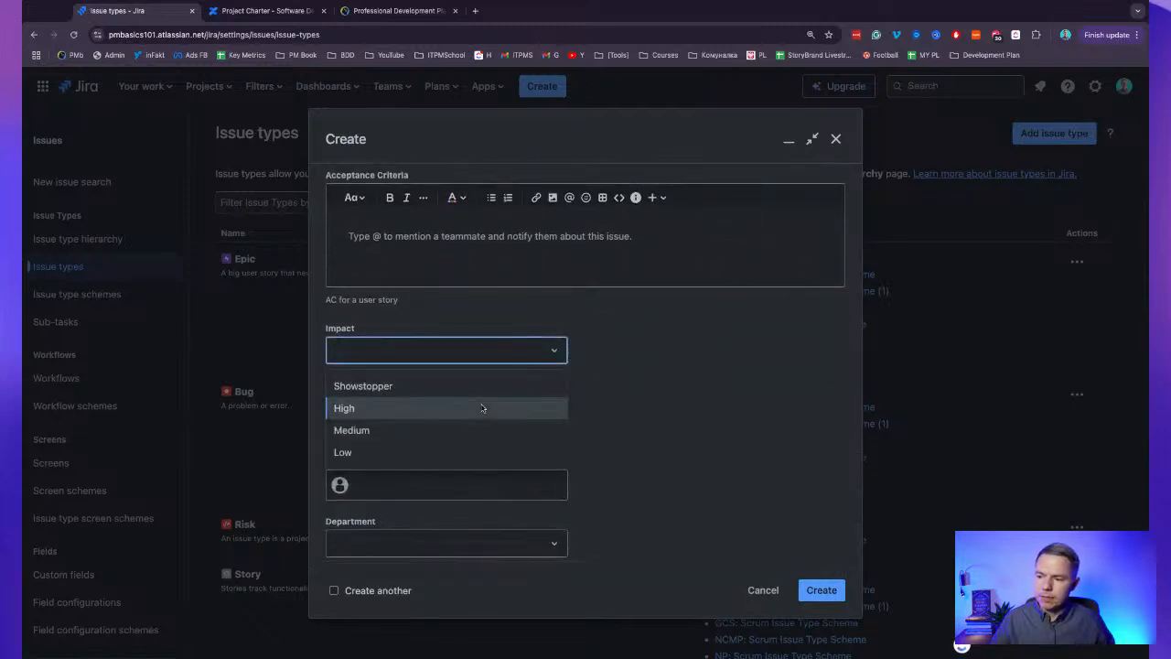
left_click(483, 408)
left_click(494, 407)
left_click(458, 464)
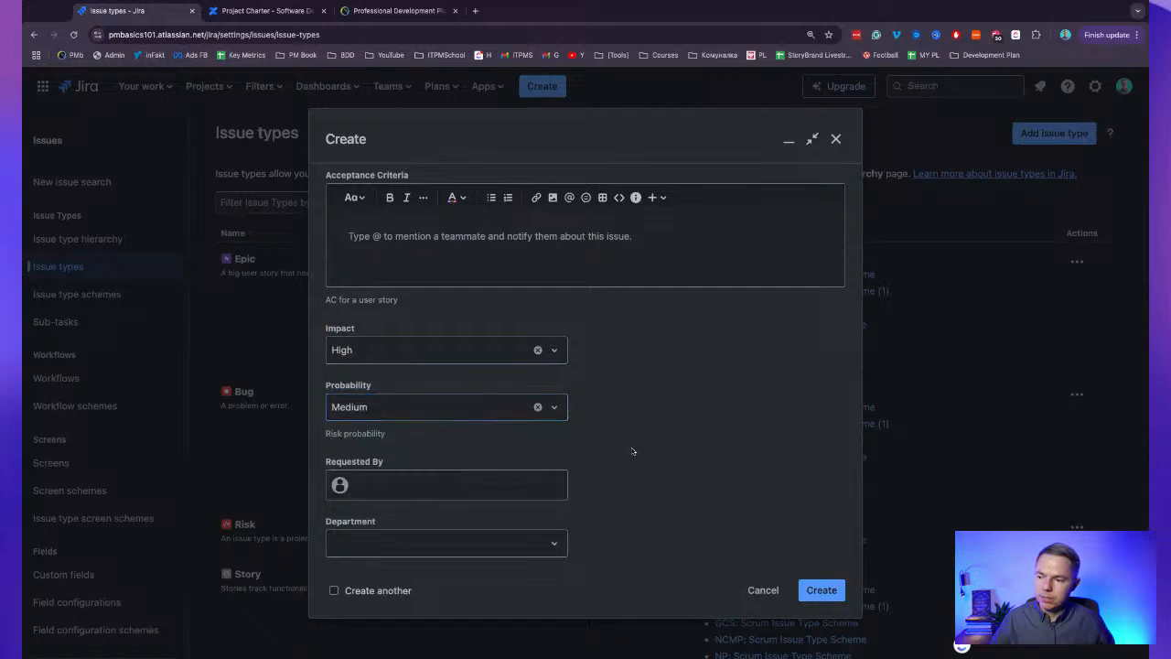
left_click(412, 485)
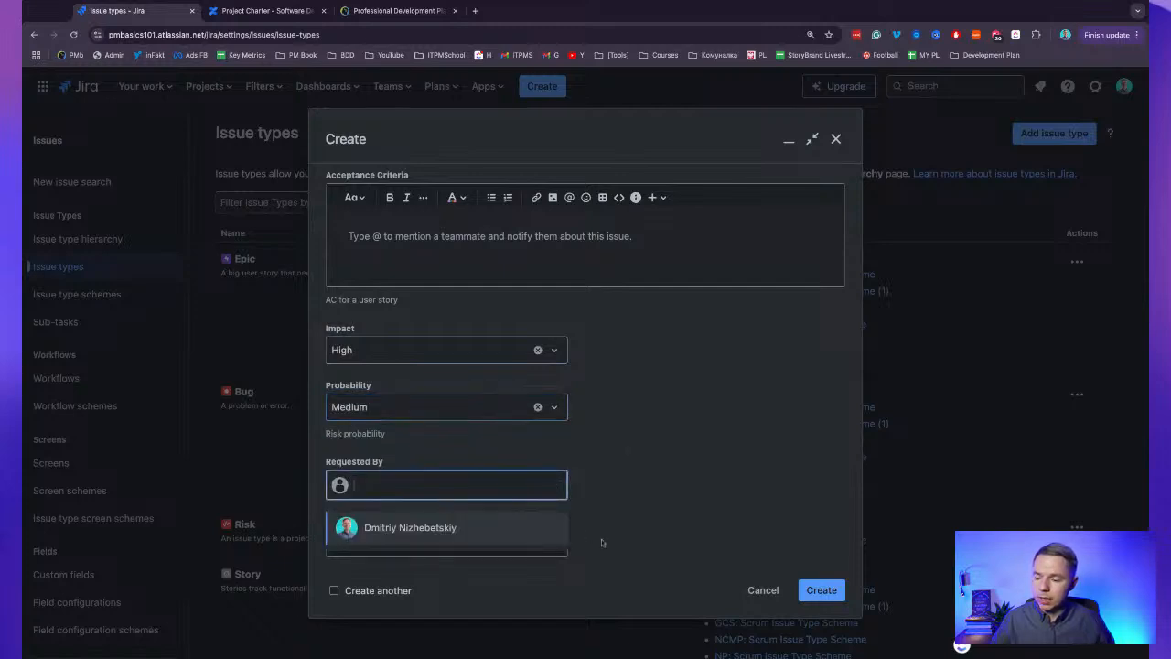
left_click(540, 528)
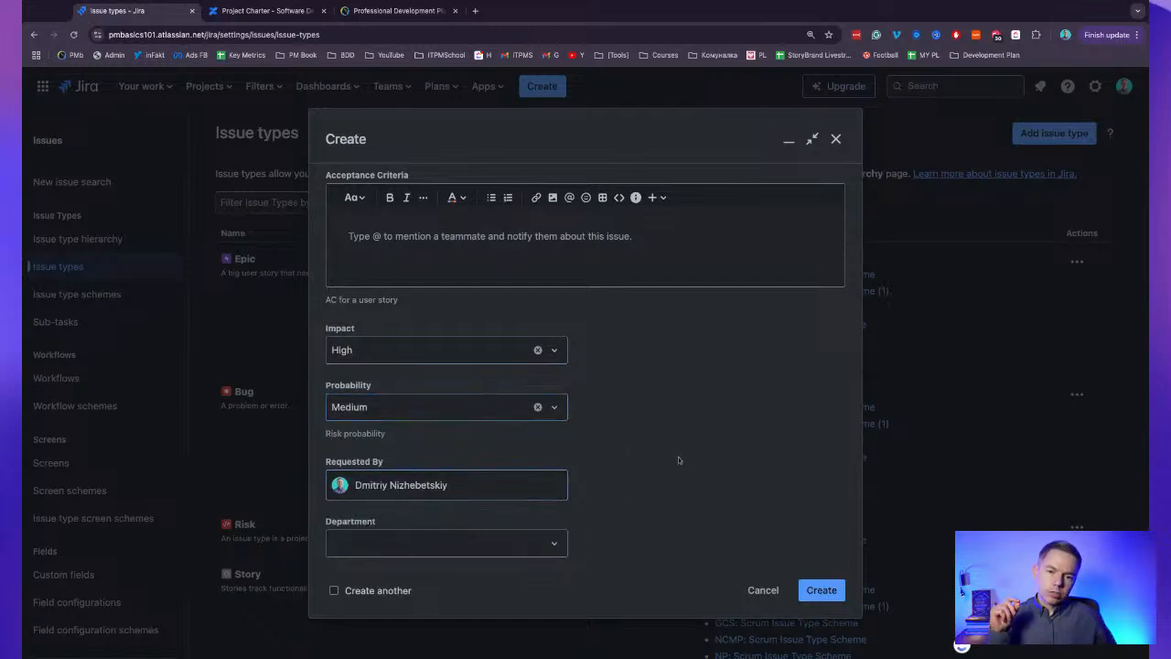
Review all entries of the Risk form, from project, issue type and summary down to impact, probability and department.
scroll(652, 448, "up", 10)
scroll(656, 442, "up", 10)
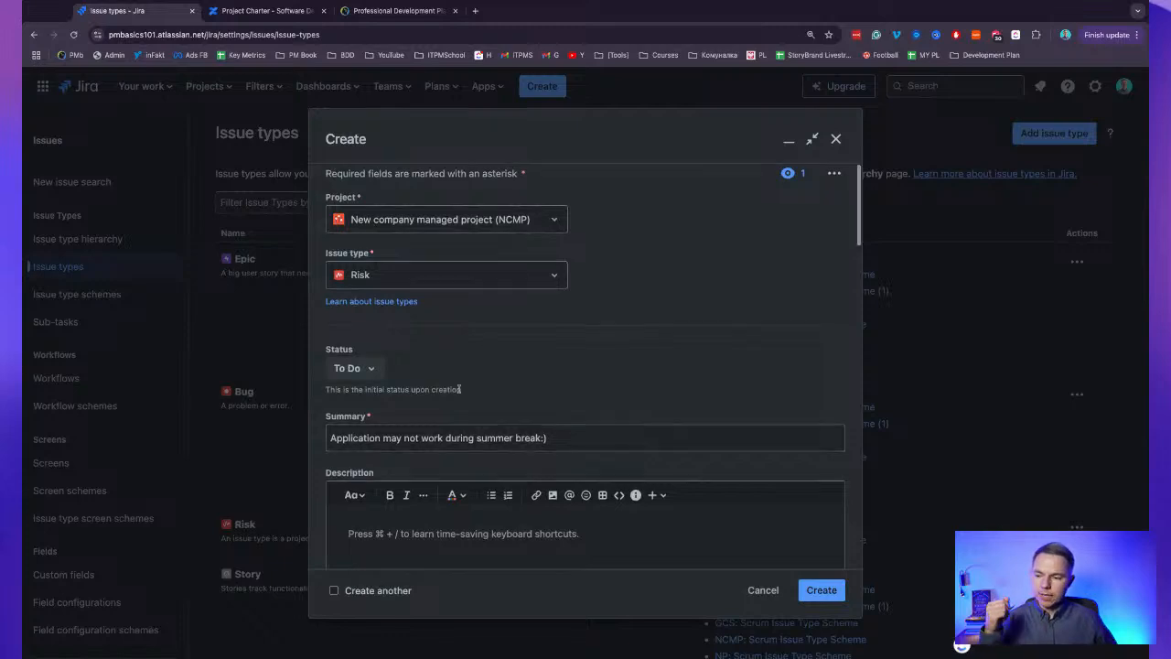
scroll(458, 384, "down", 3)
scroll(458, 388, "down", 8)
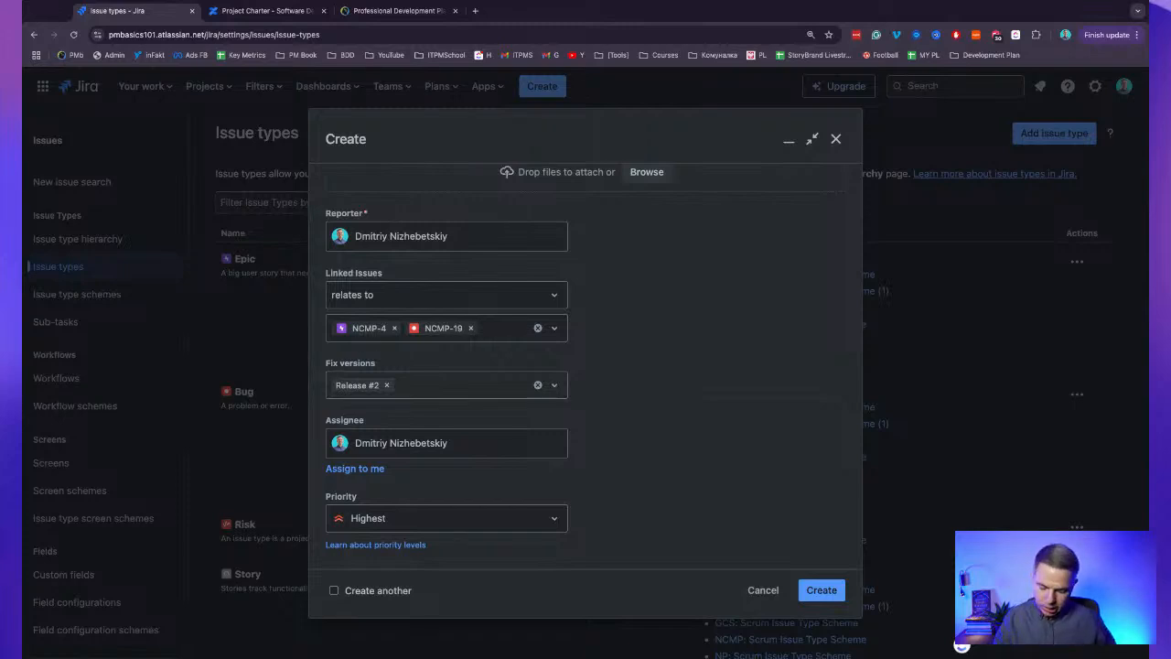
scroll(518, 352, "down", 1)
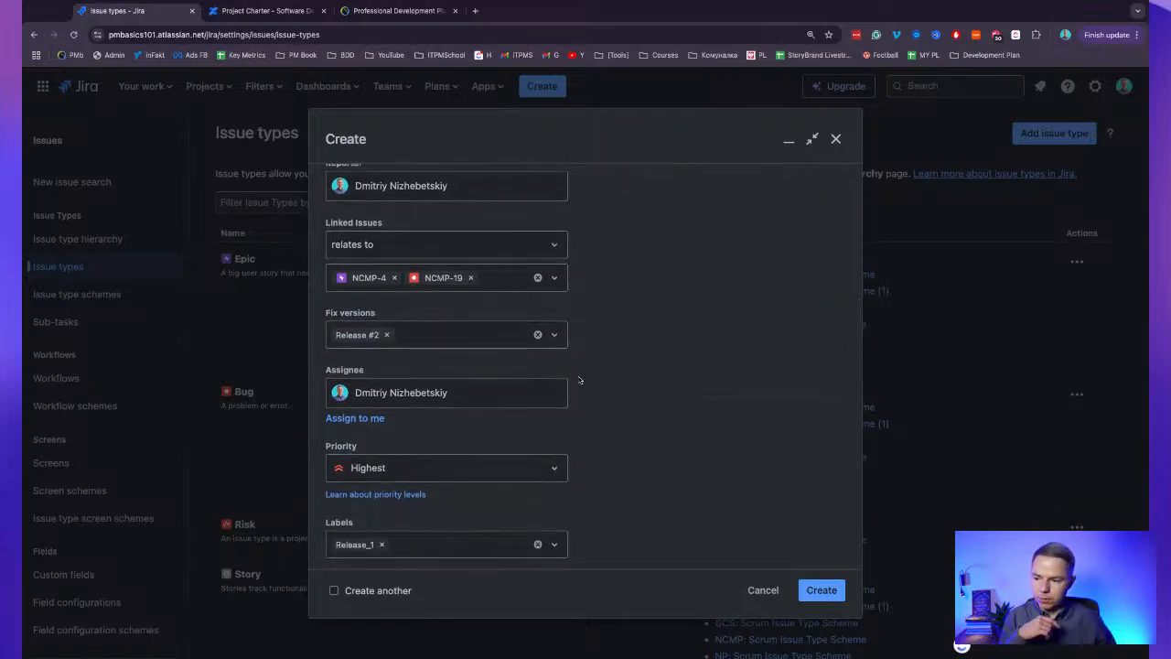
scroll(579, 382, "down", 2)
scroll(586, 389, "down", 3)
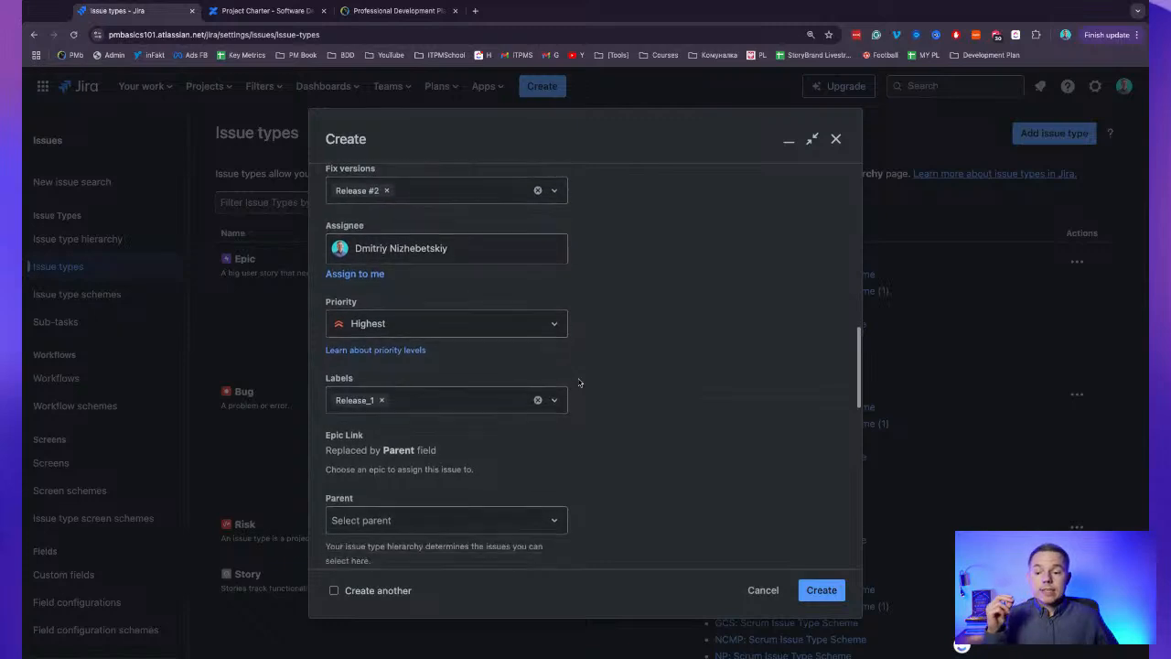
scroll(700, 460, "down", 3)
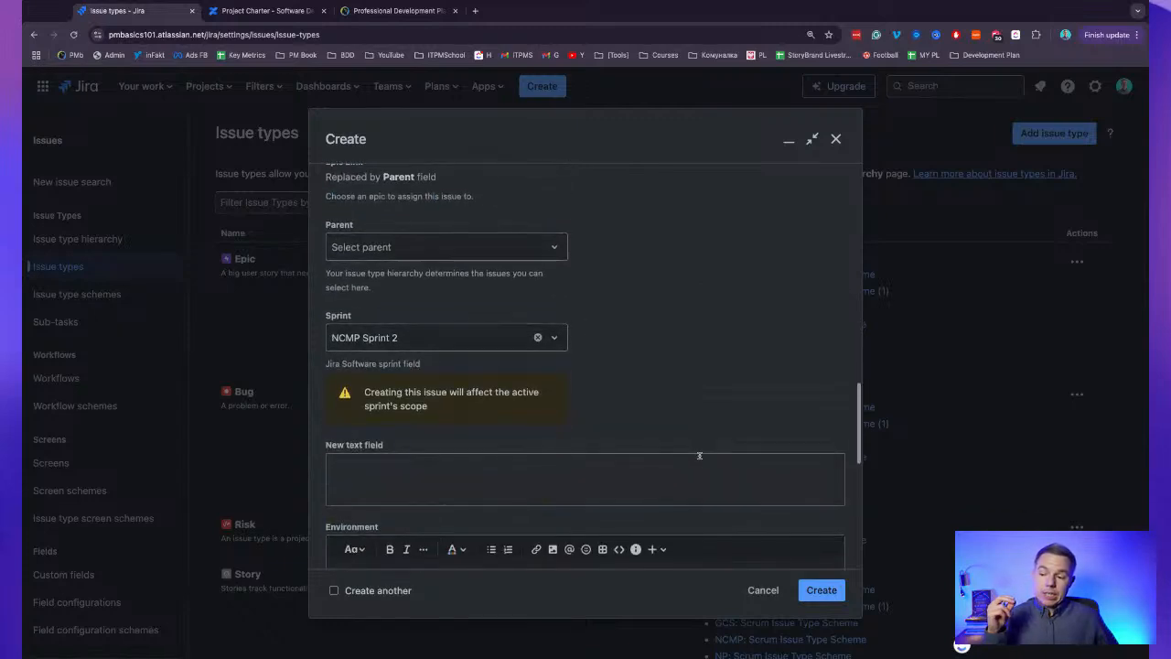
scroll(701, 455, "down", 3)
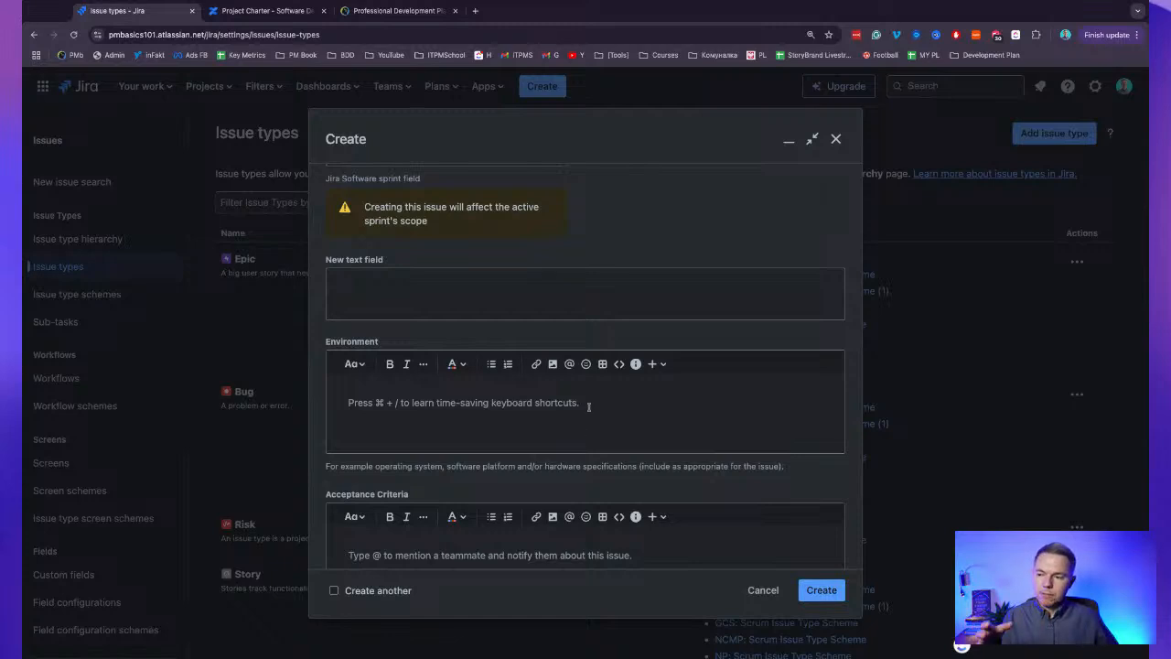
scroll(586, 366, "up", 7)
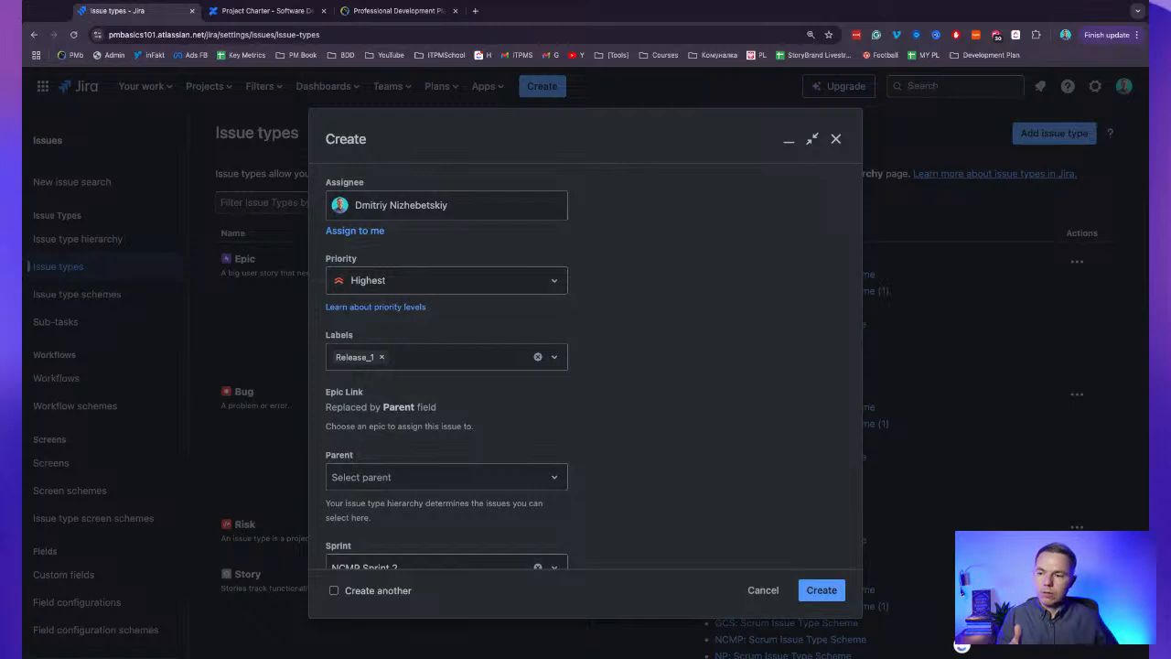
scroll(585, 366, "up", 12)
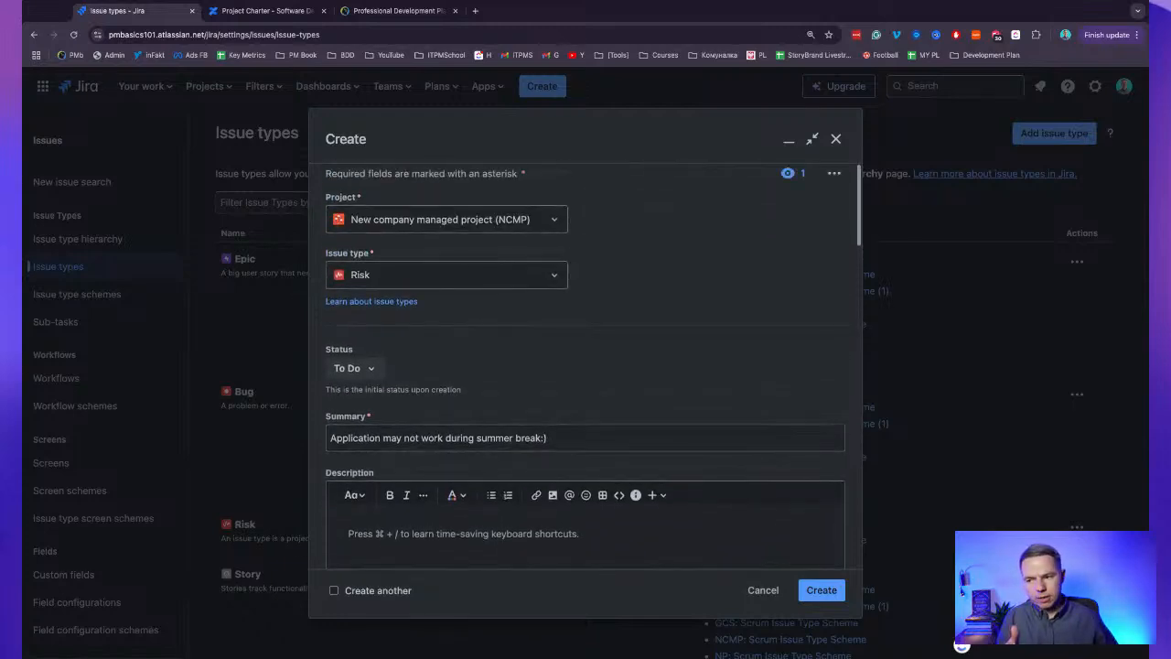
scroll(586, 366, "down", 1)
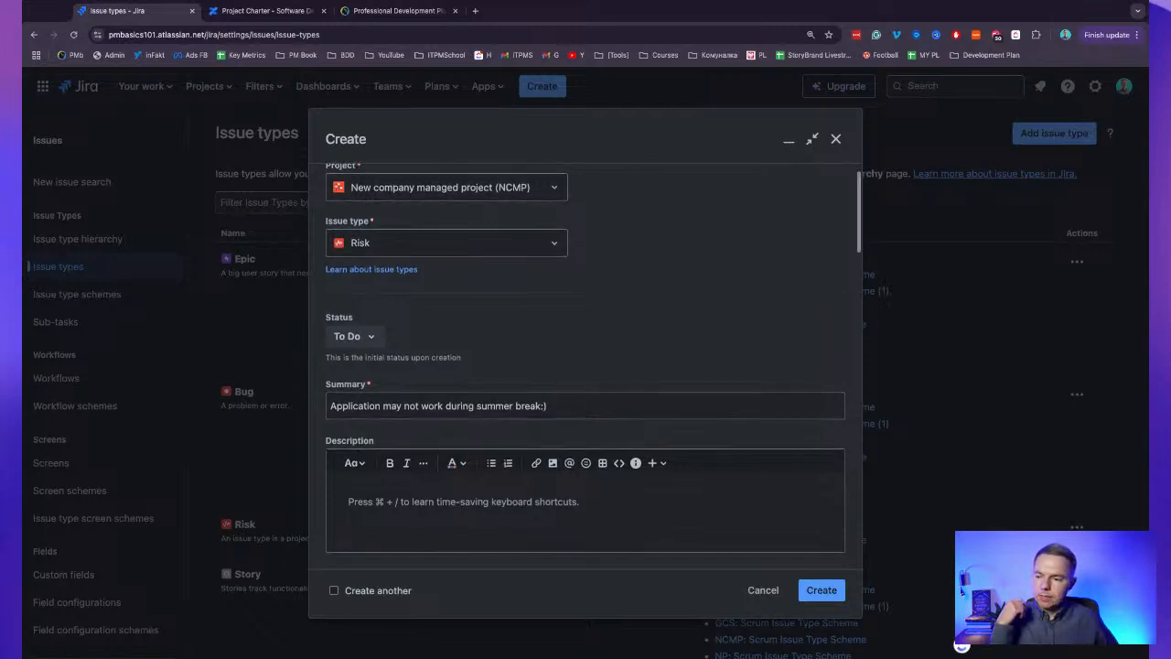
scroll(586, 366, "down", 5)
scroll(586, 366, "down", 4)
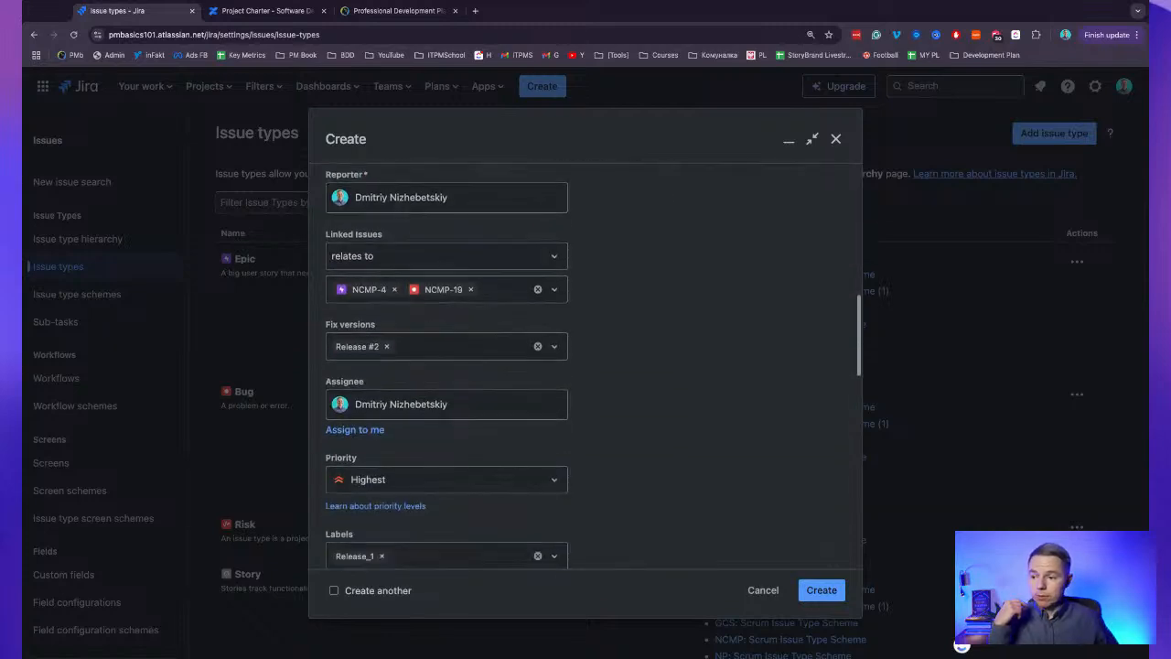
scroll(590, 389, "down", 1)
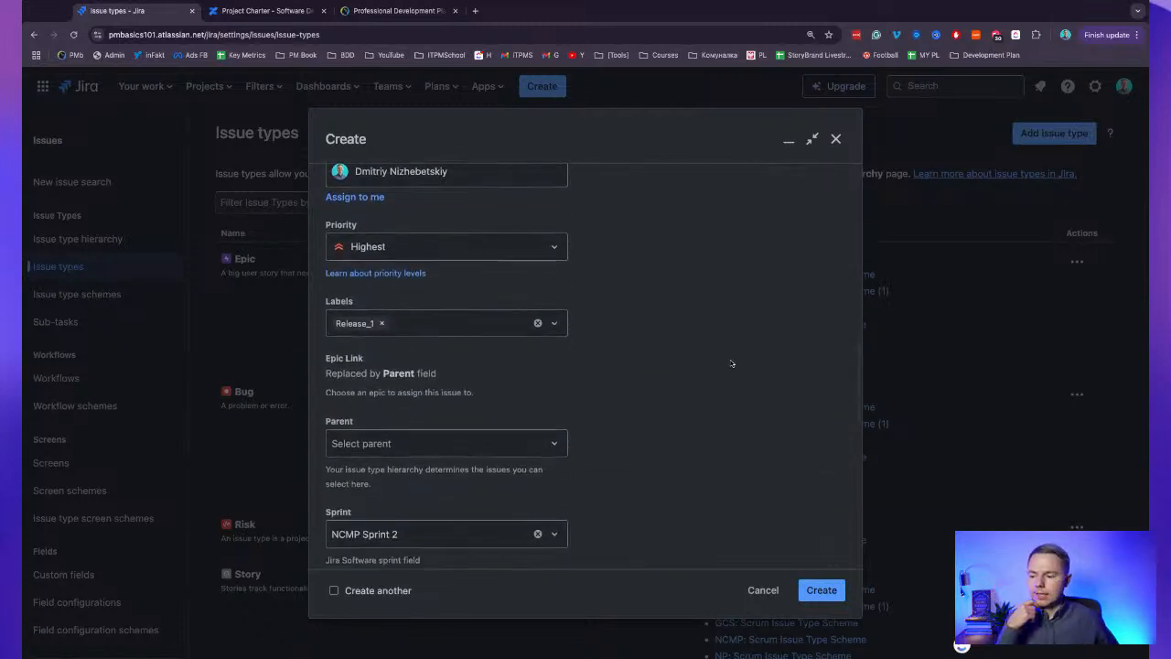
scroll(505, 394, "down", 10)
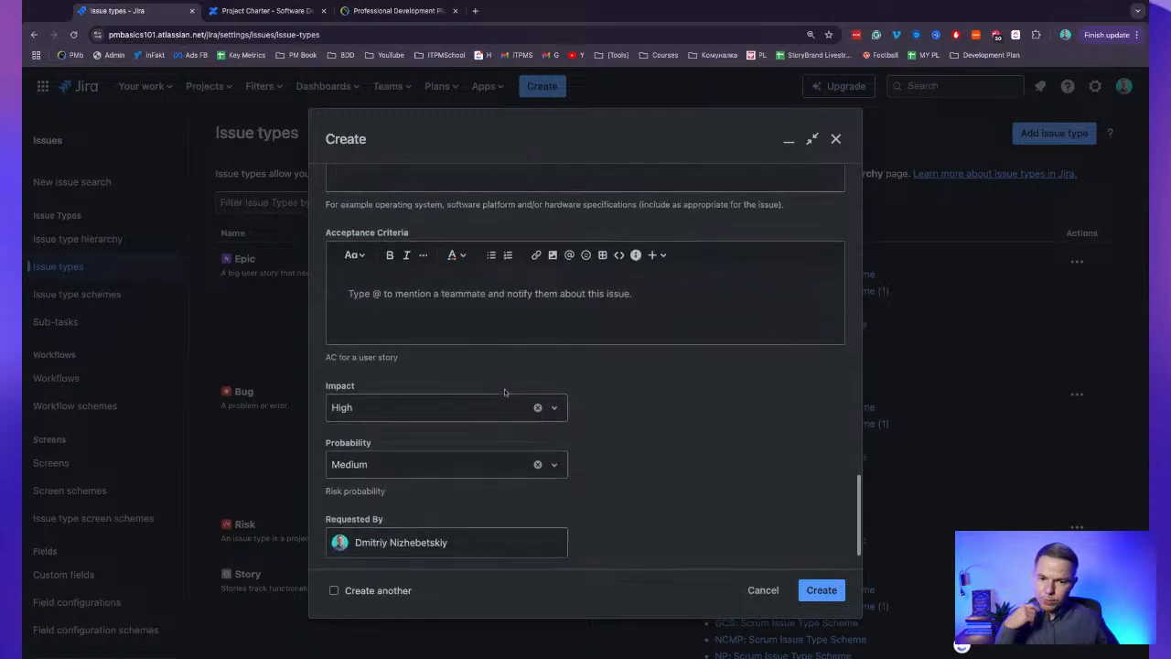
scroll(504, 393, "up", 15)
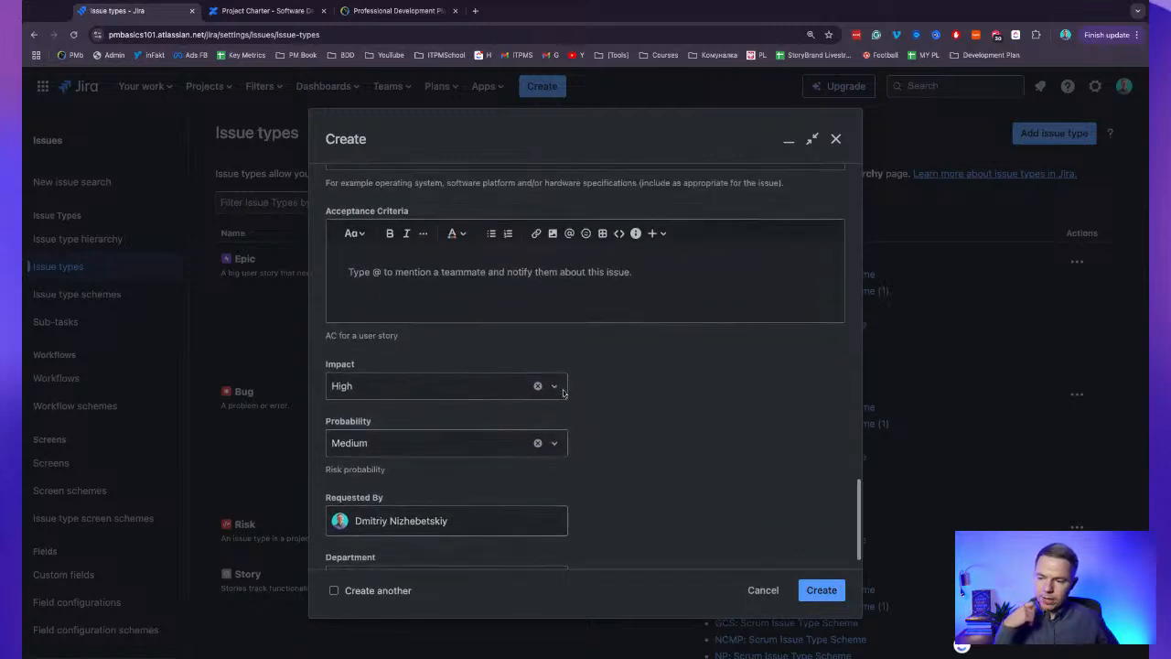
scroll(564, 395, "down", 6)
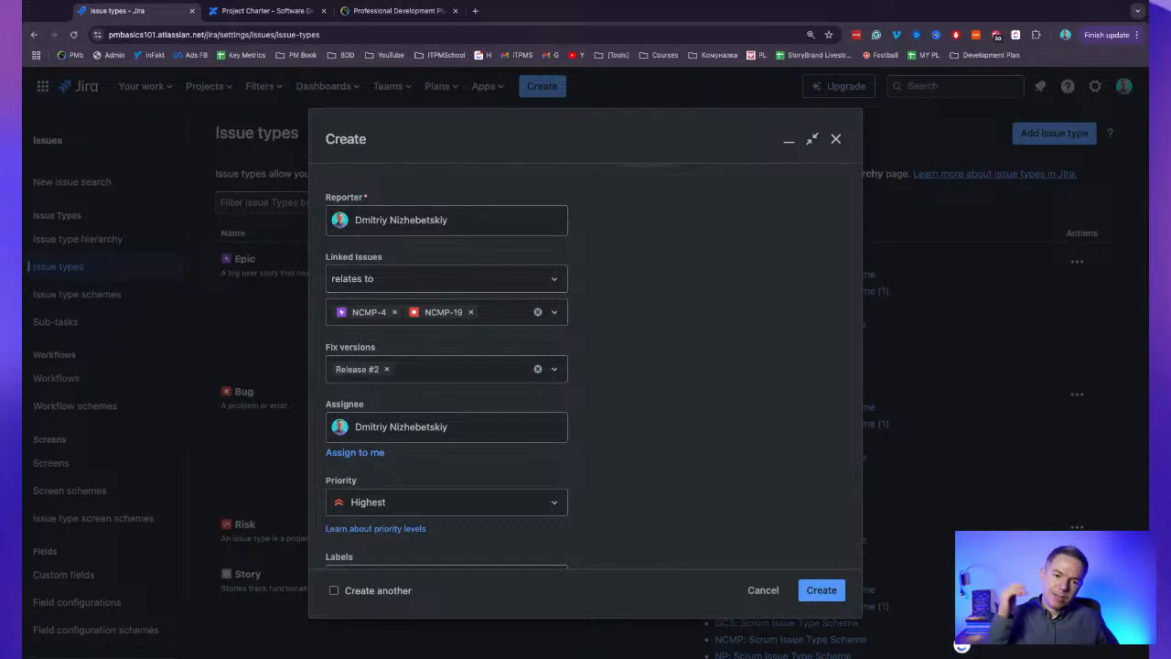
scroll(586, 366, "down", 3)
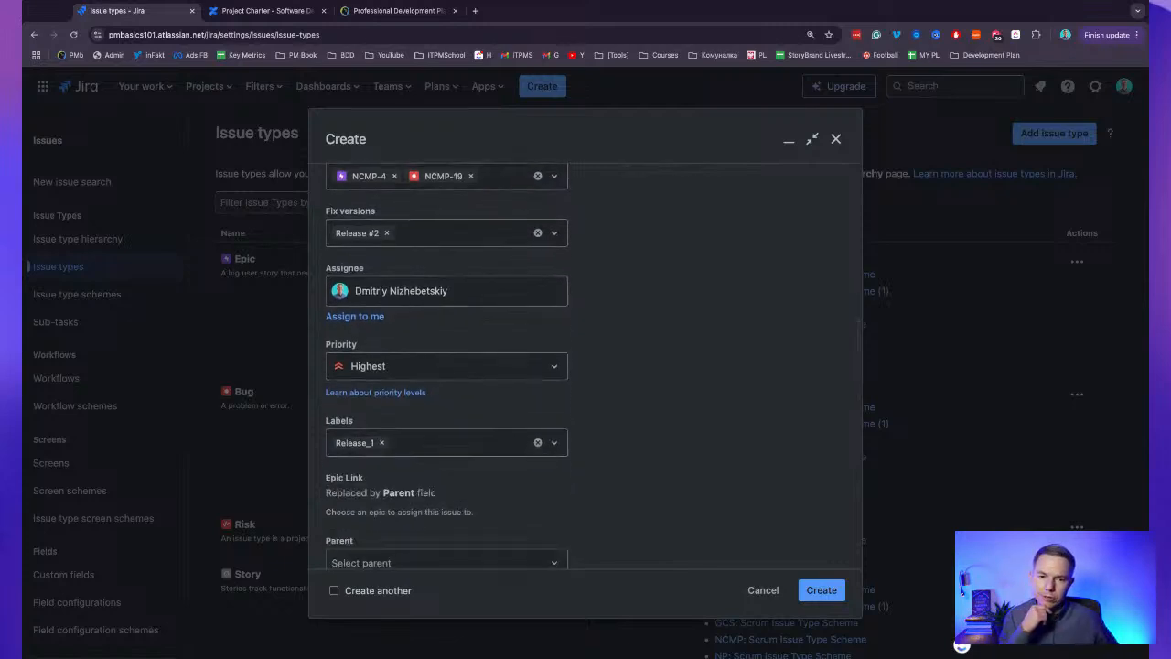
scroll(586, 367, "down", 3)
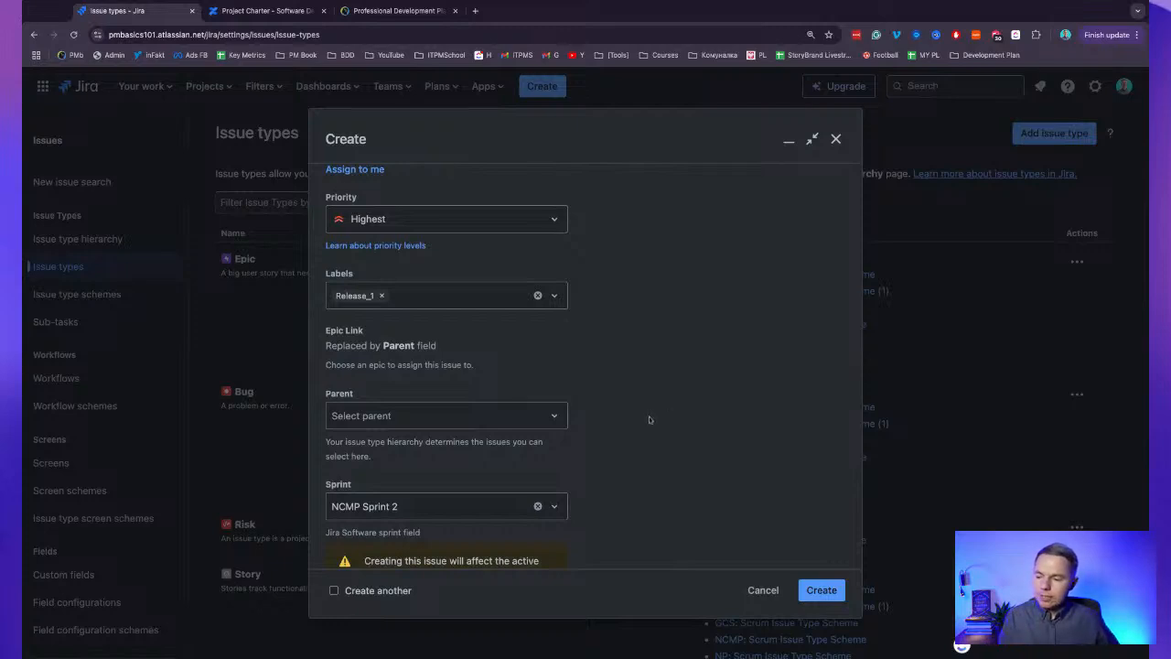
scroll(647, 431, "down", 5)
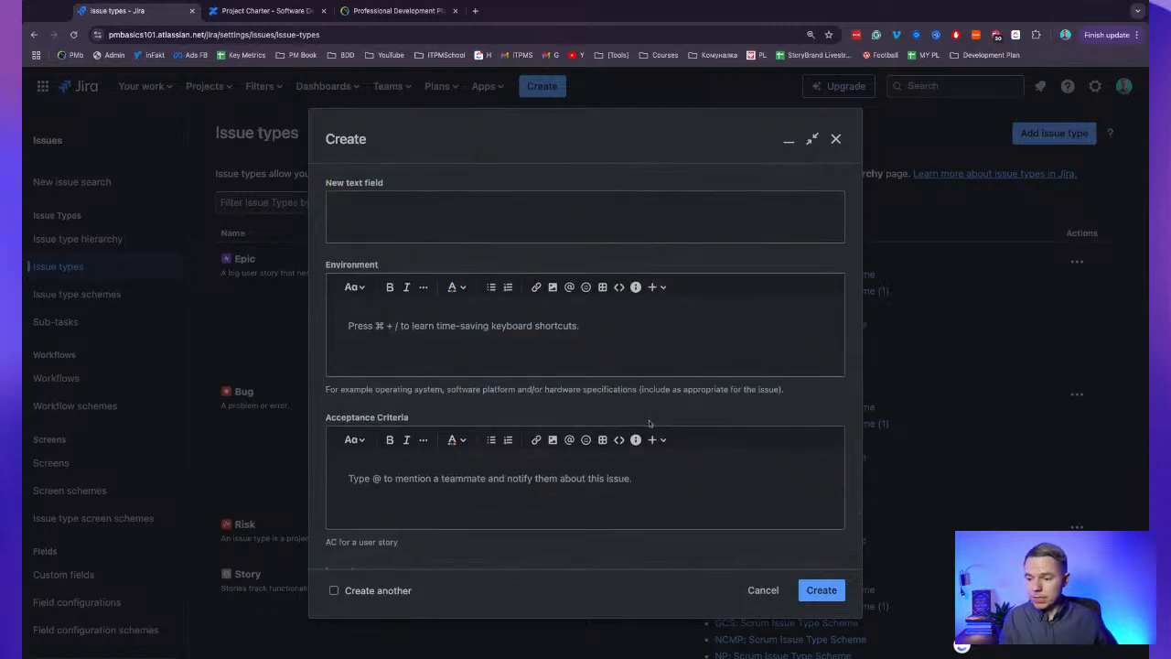
scroll(693, 401, "down", 2)
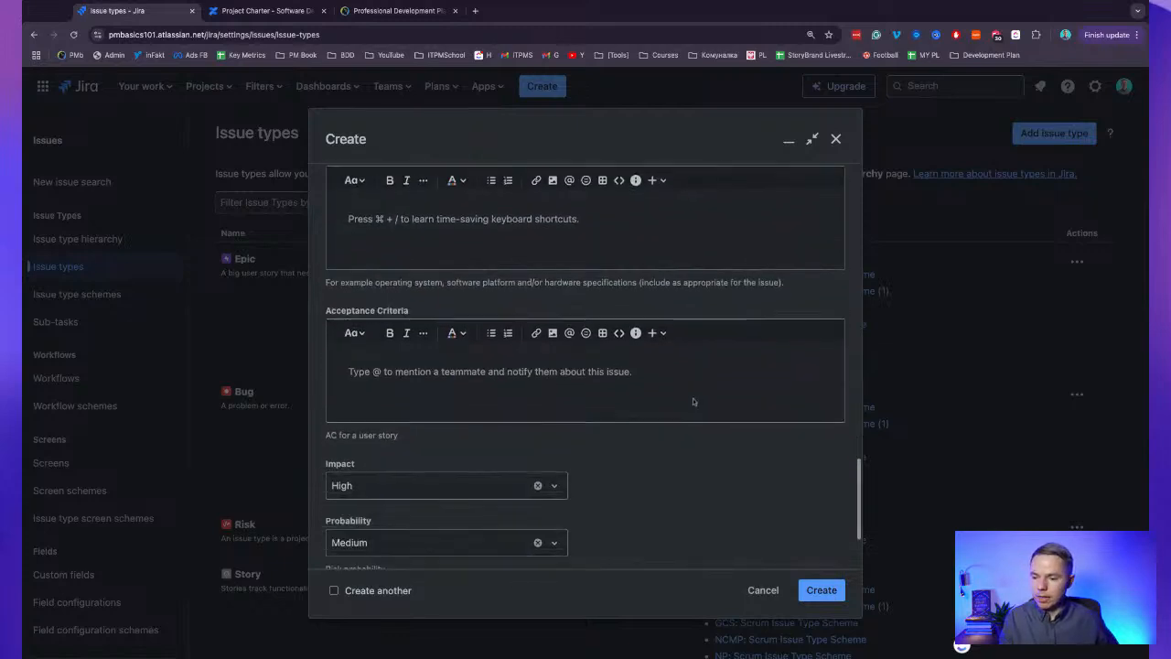
scroll(692, 398, "down", 3)
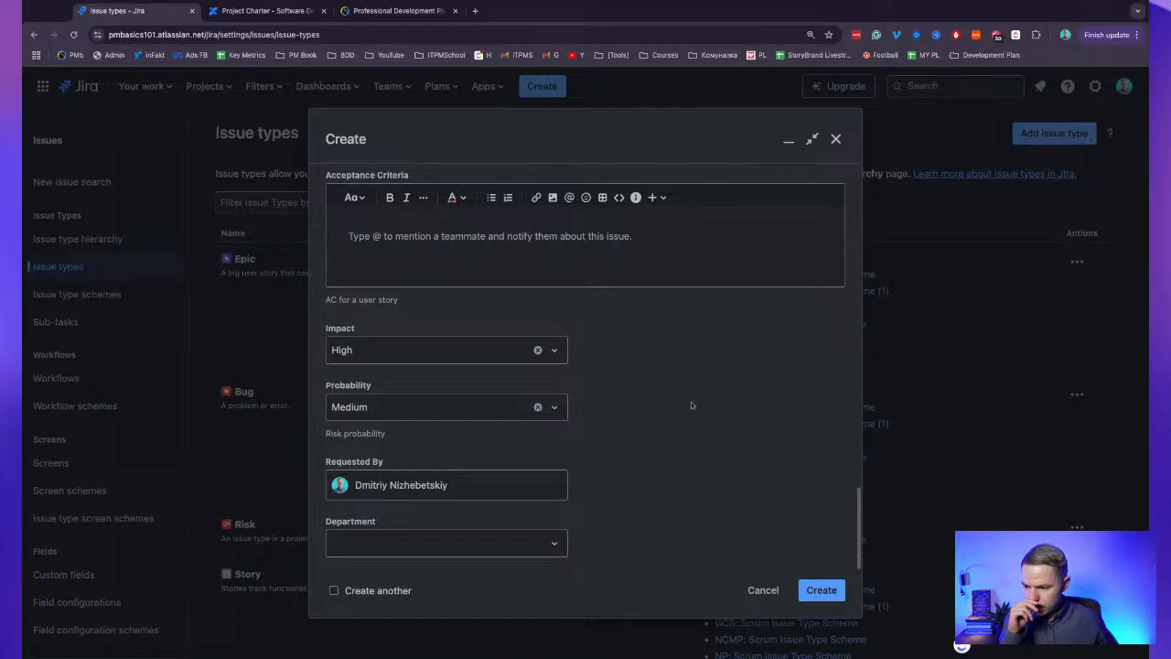
Set the department to Tech Support and create the risk issue.
left_click(549, 543)
left_click(537, 488)
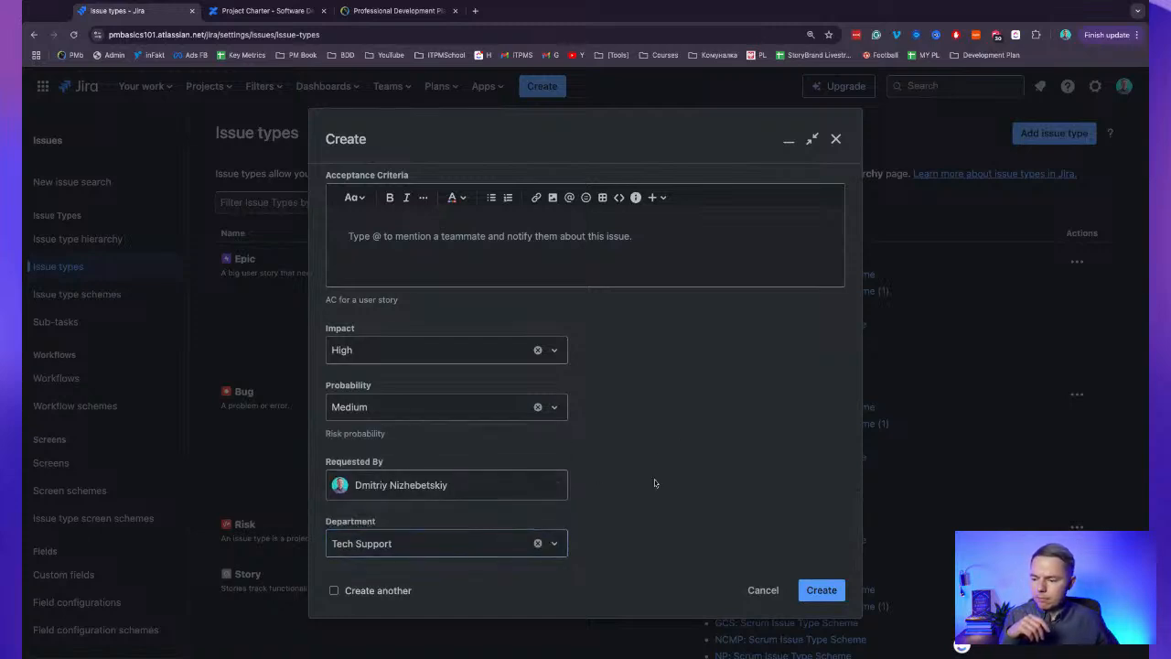
scroll(655, 482, "up", 5)
scroll(656, 477, "up", 10)
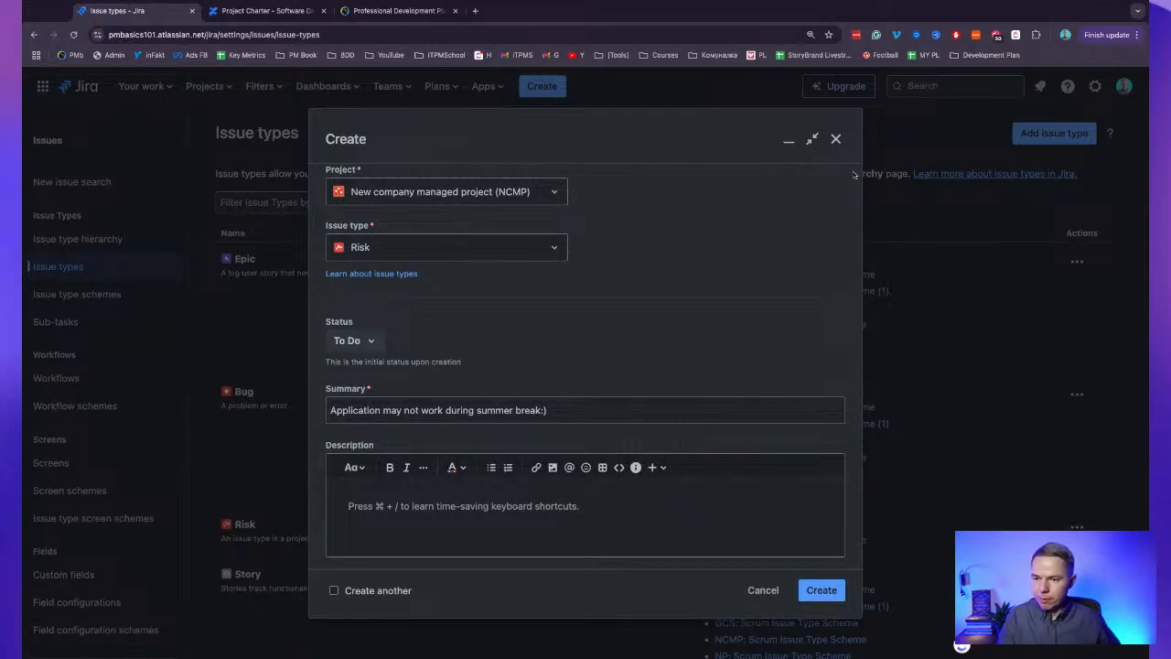
left_click(822, 593)
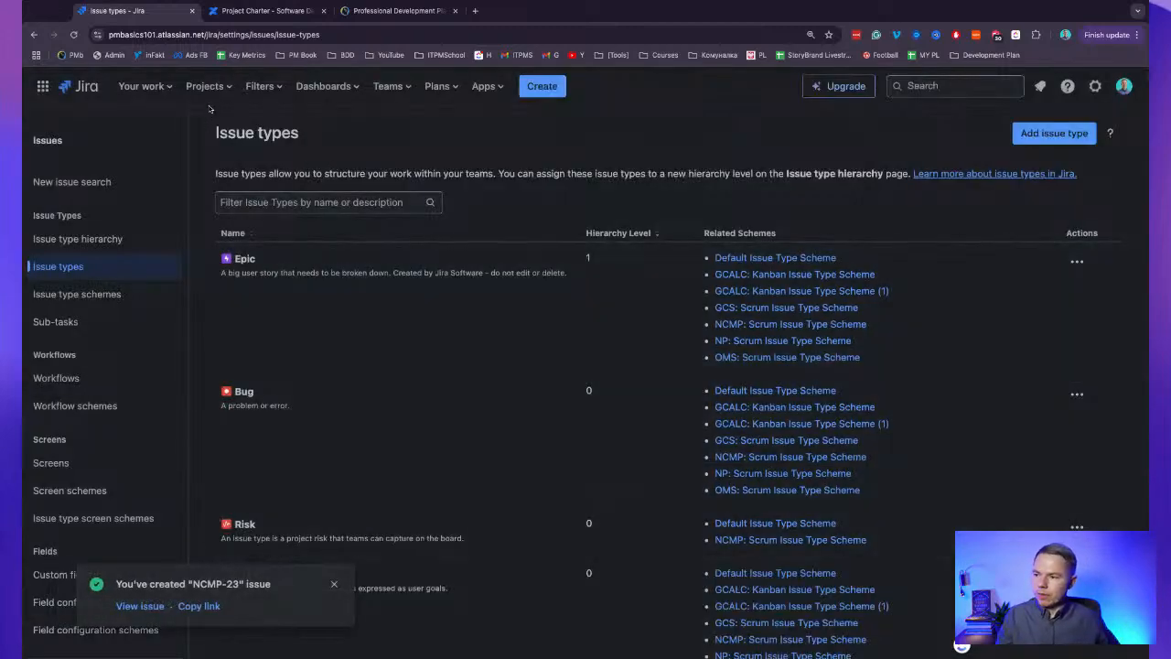
Look at the list of all saved filters, and open the view of all issues.
left_click(260, 87)
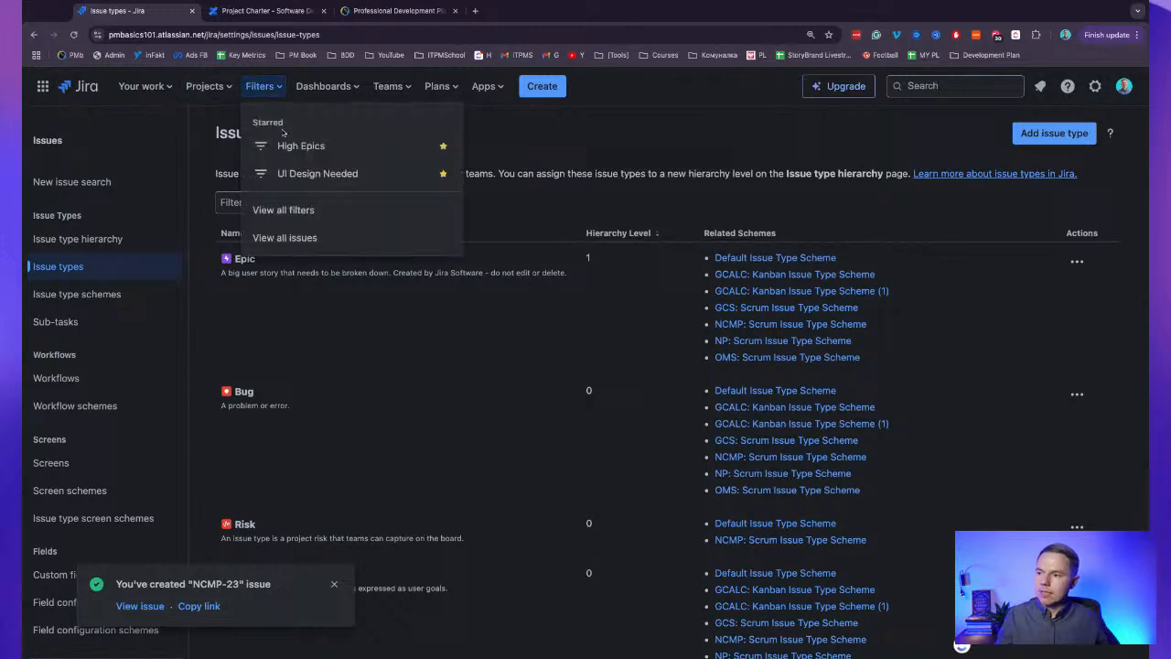
left_click(302, 210)
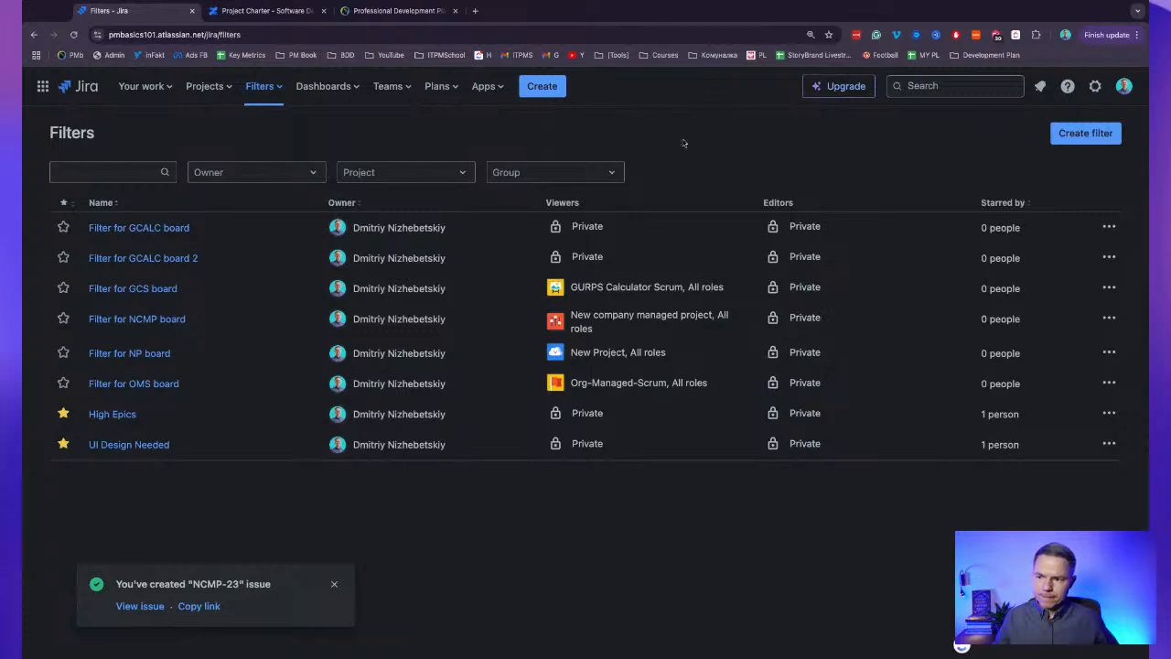
left_click(260, 87)
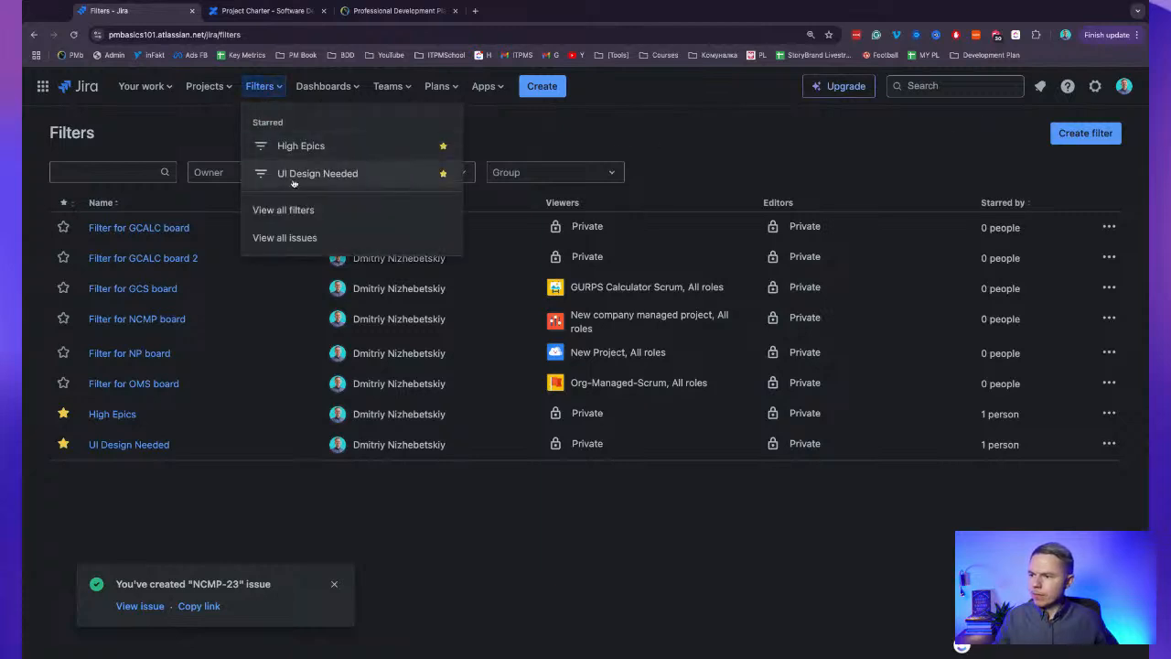
left_click(285, 240)
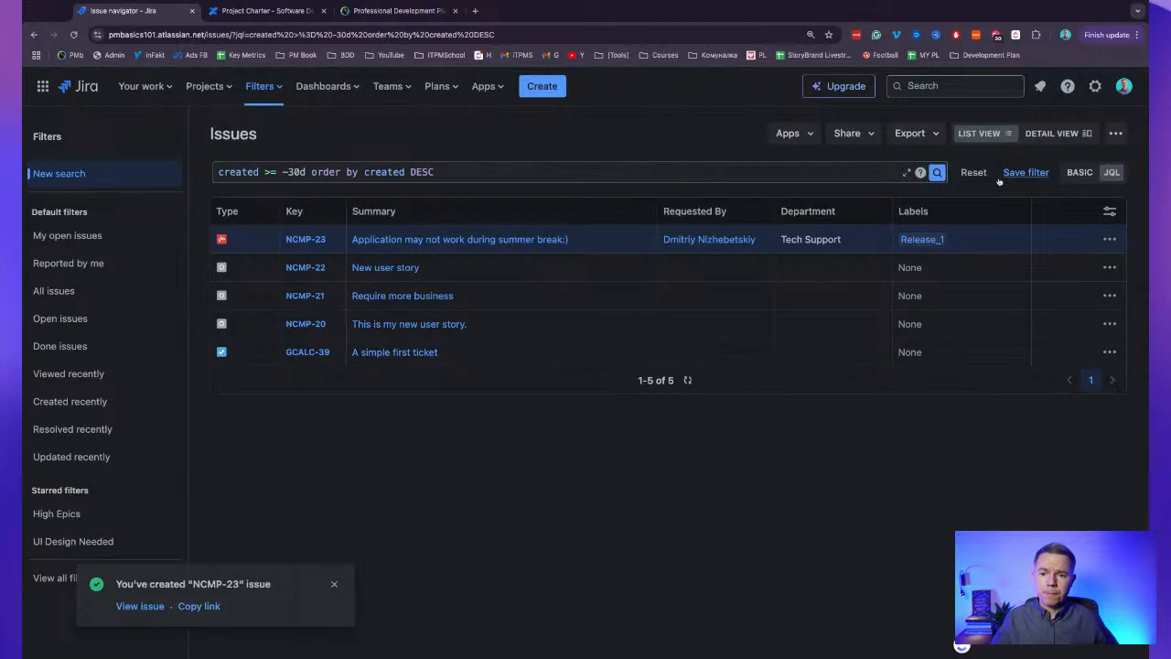
Switch the issue search to basic filtering and restrict it to the GURPS Calculator project and the Task issue type.
left_click(1080, 172)
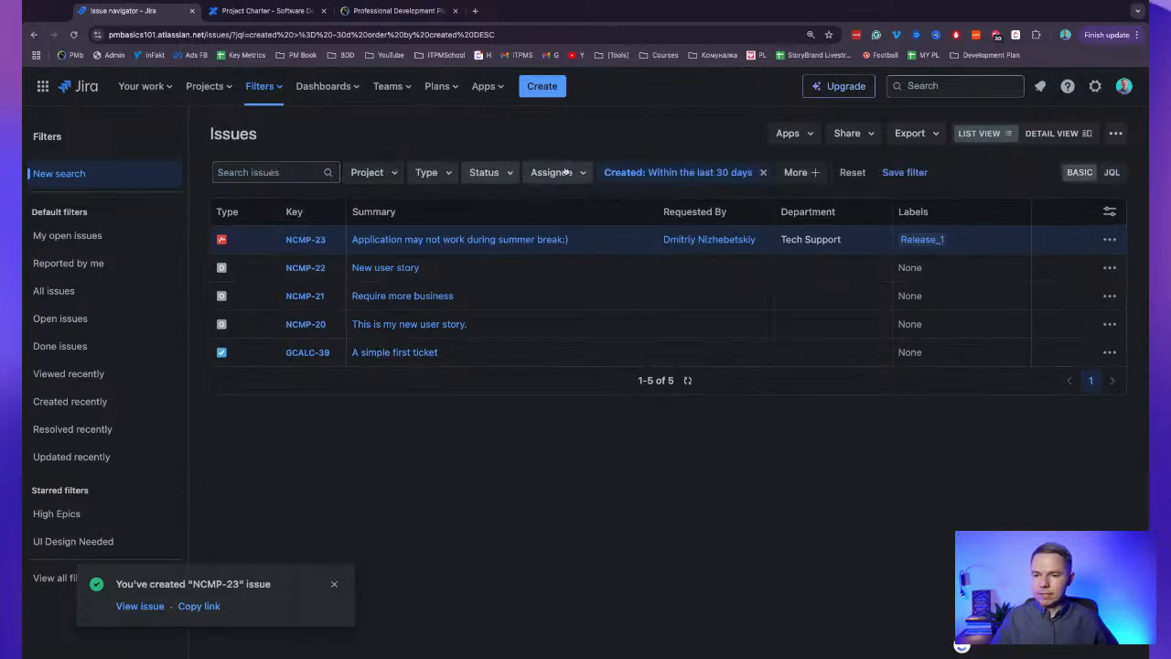
left_click(382, 176)
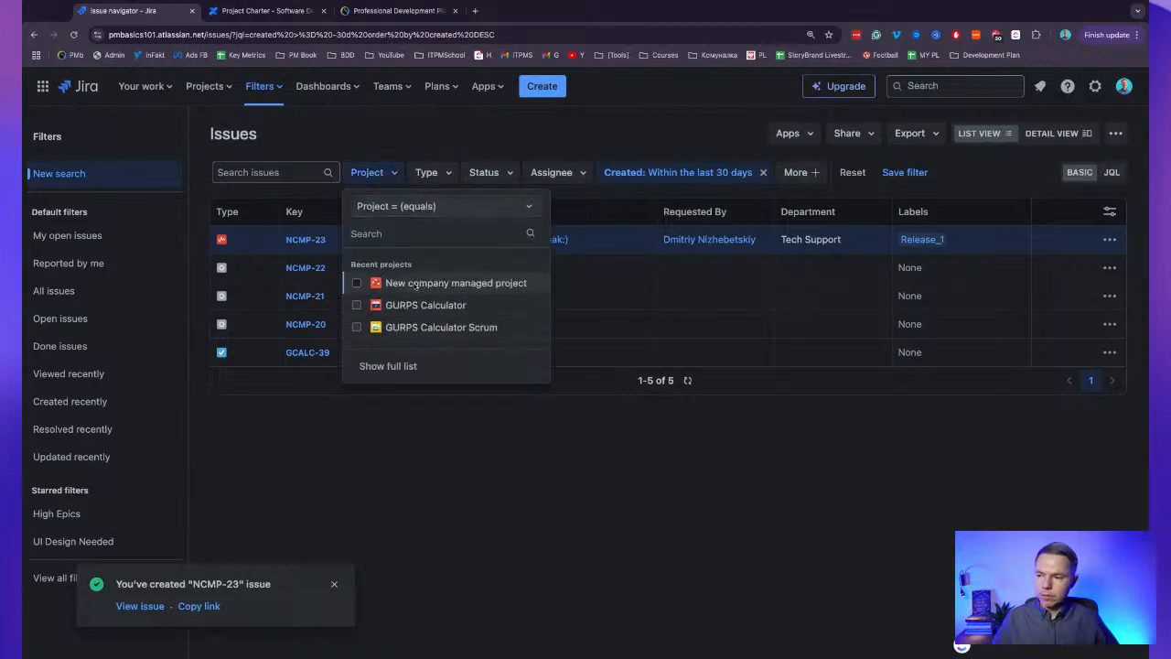
left_click(423, 305)
left_click(509, 129)
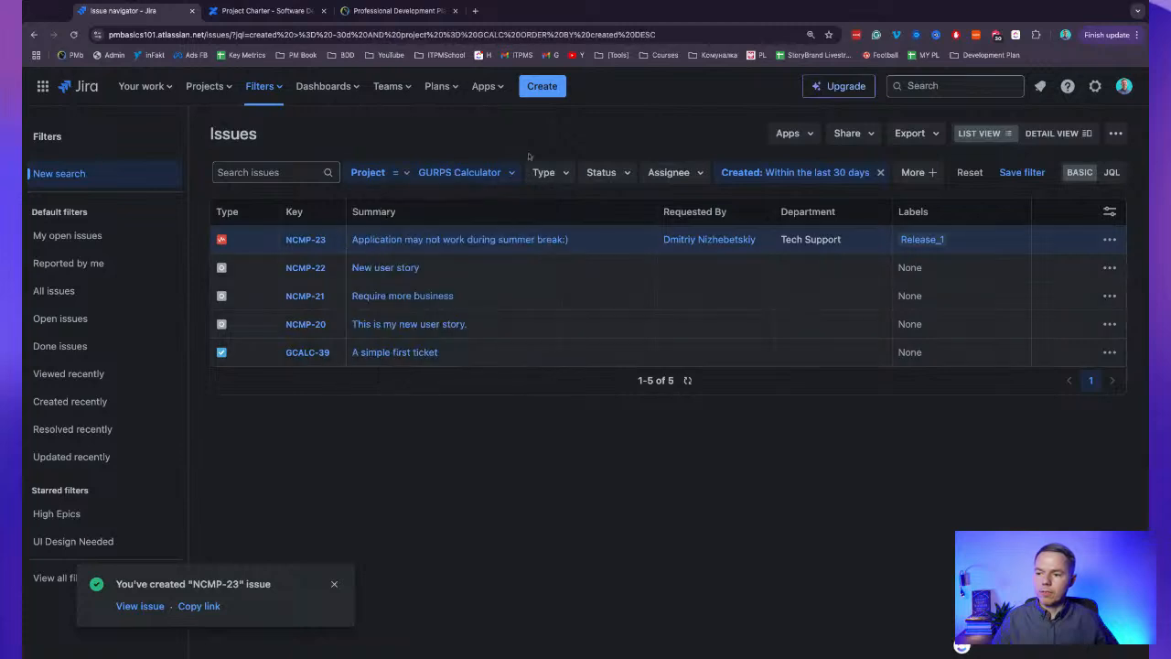
left_click(550, 172)
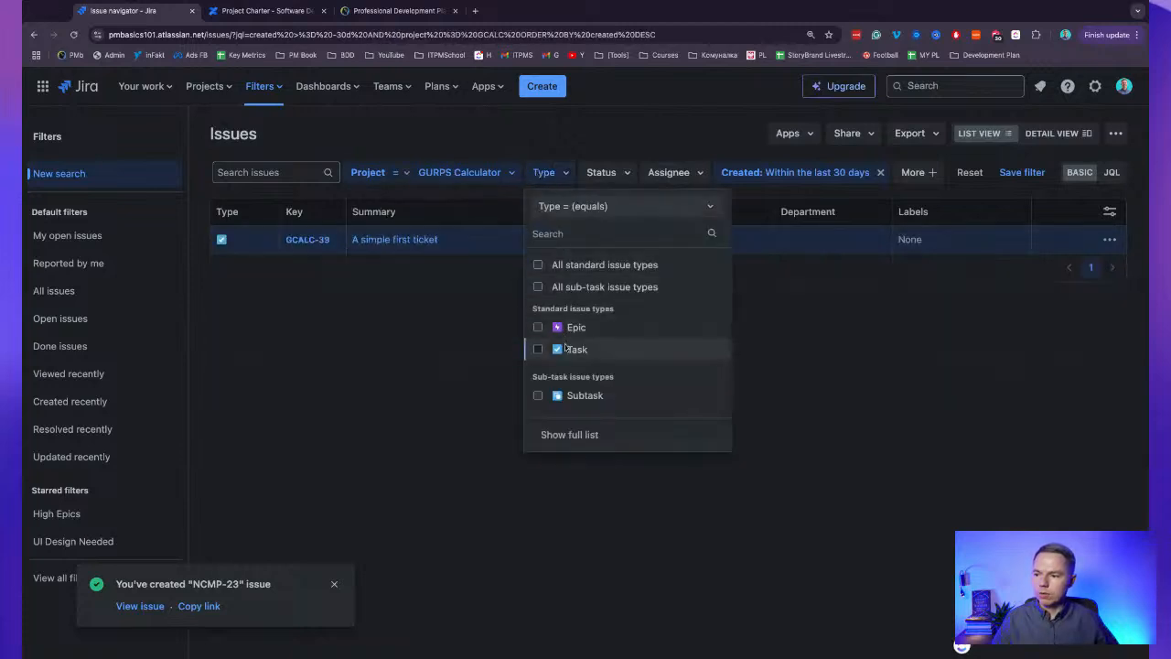
left_click(568, 350)
Add New company managed project to the project filter and set the issue type filter to Story only.
left_click(465, 175)
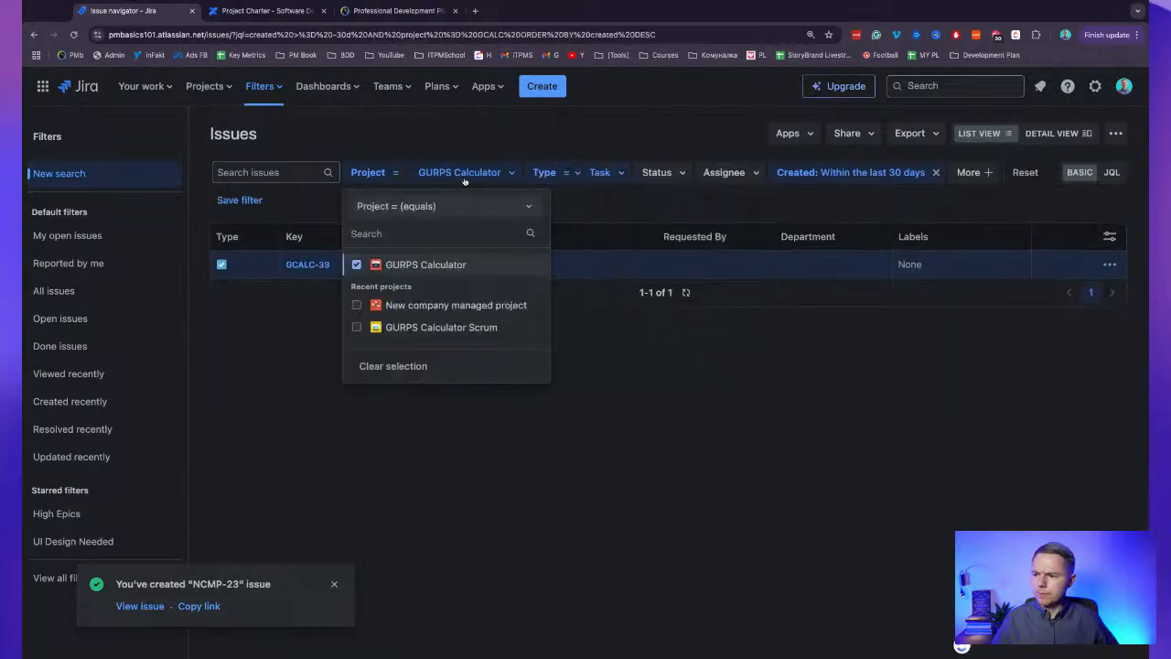
left_click(458, 308)
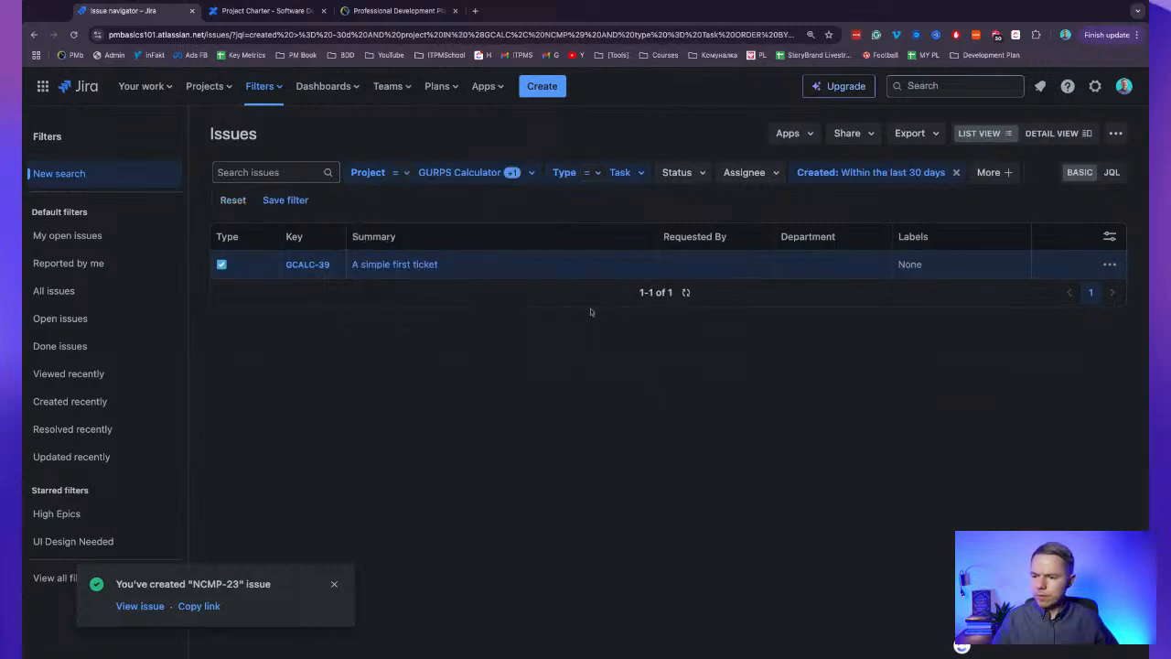
left_click(581, 198)
left_click(621, 173)
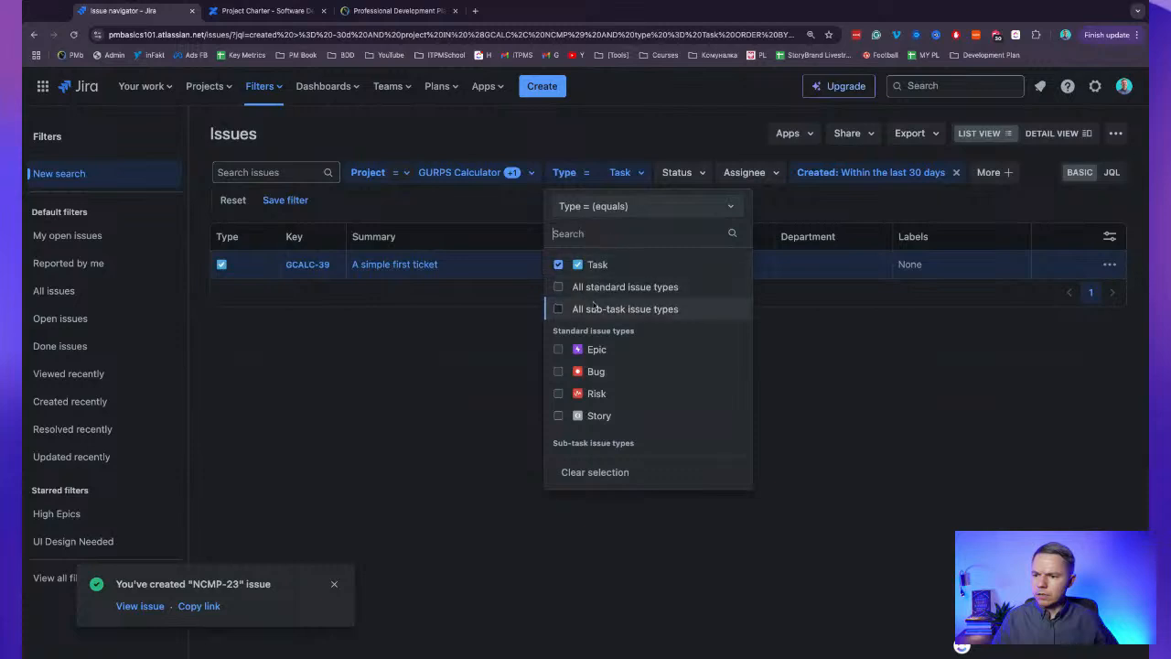
left_click(604, 268)
left_click(560, 416)
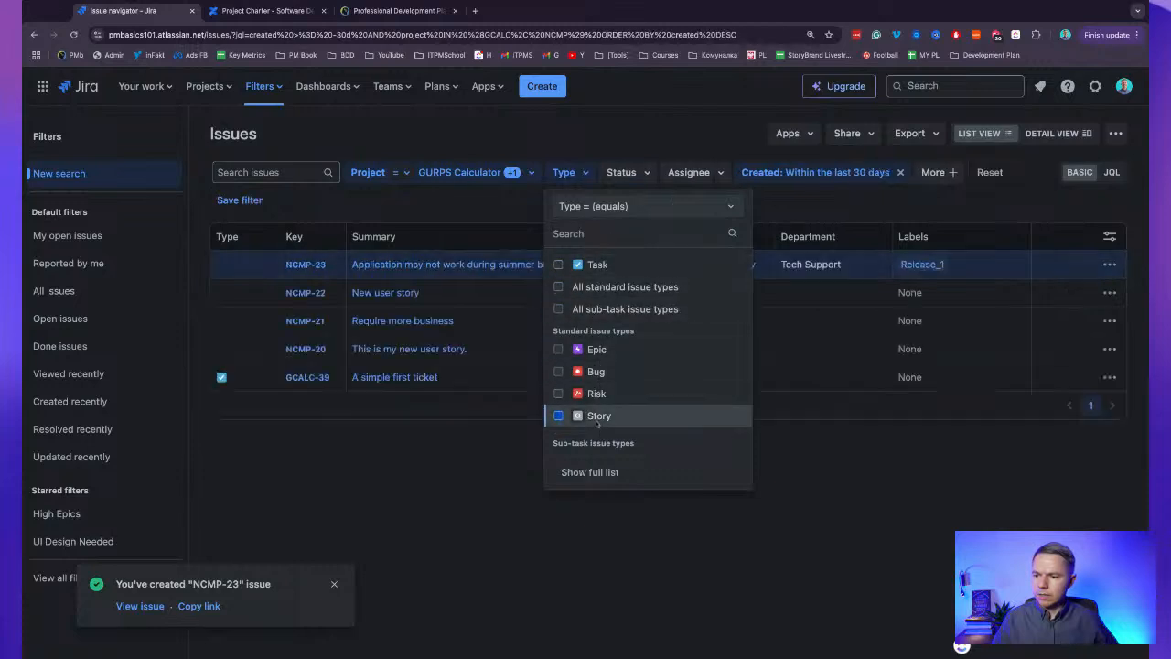
left_click(416, 431)
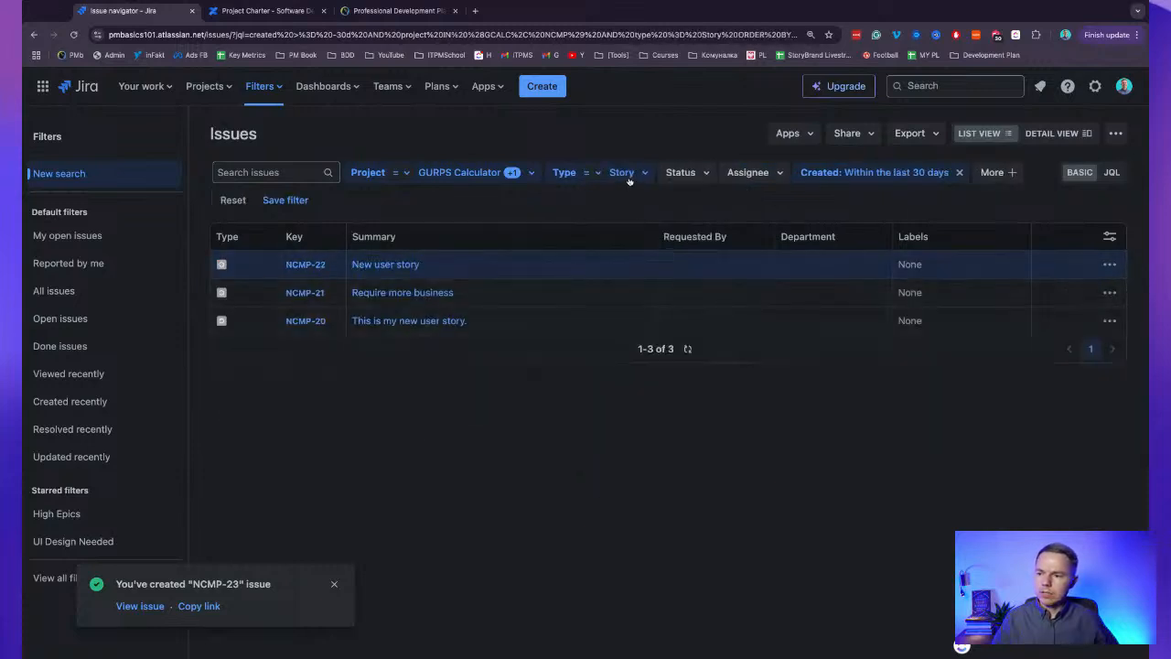
Look at the options of the status and assignee filters without selecting any.
left_click(699, 182)
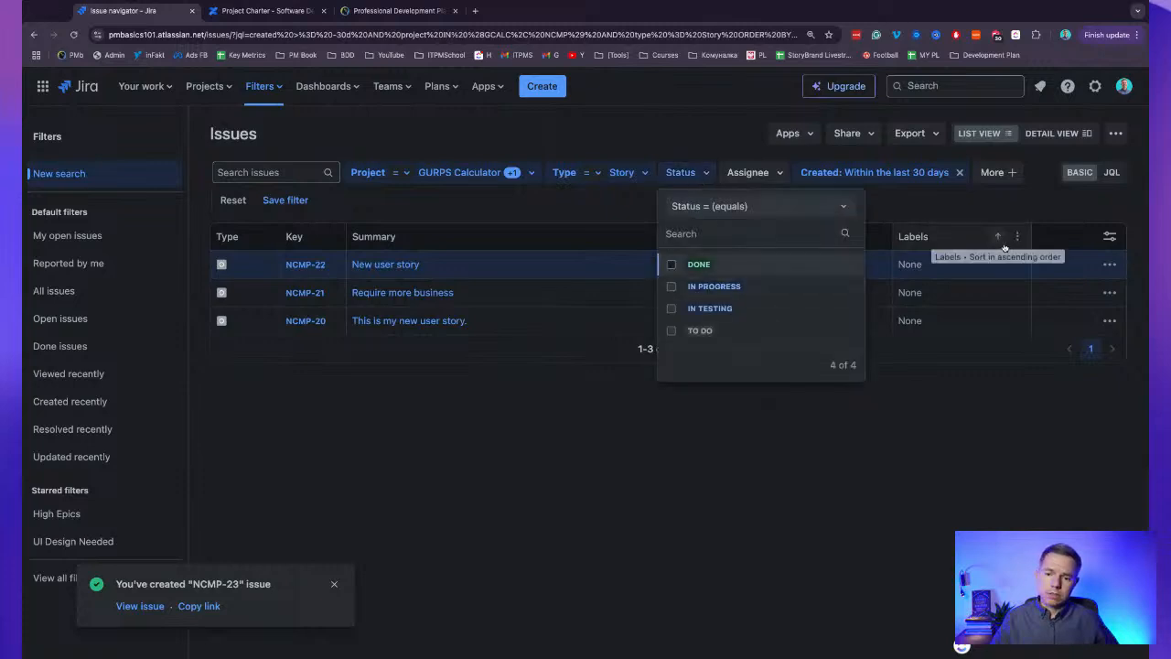
left_click(938, 208)
left_click(749, 172)
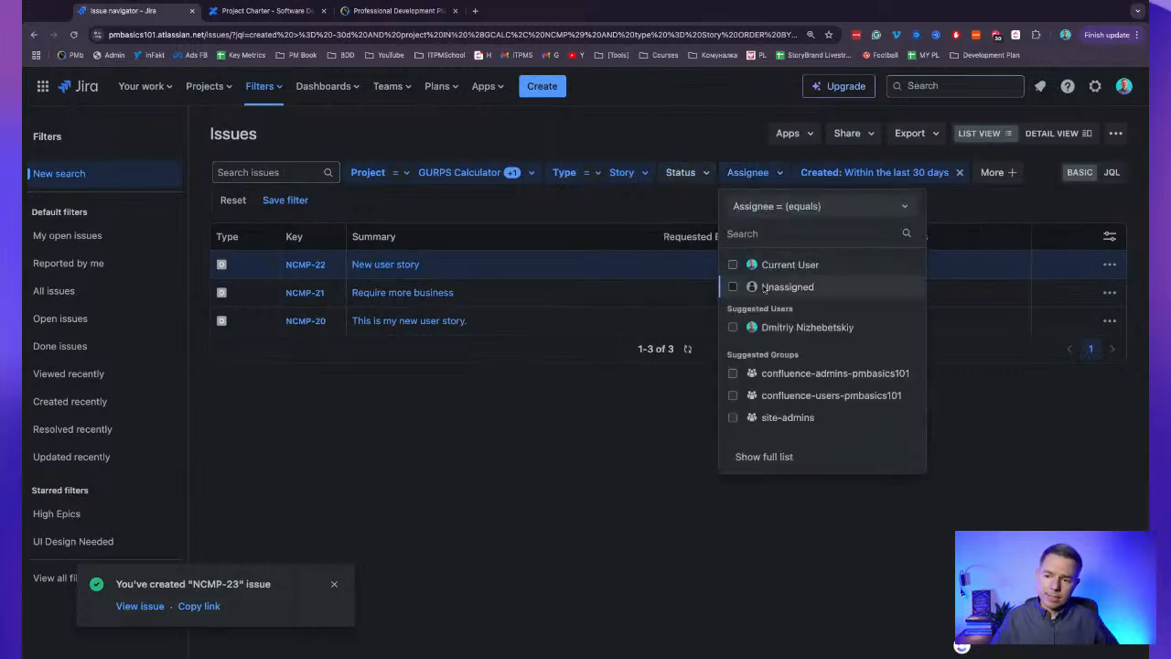
left_click(1002, 210)
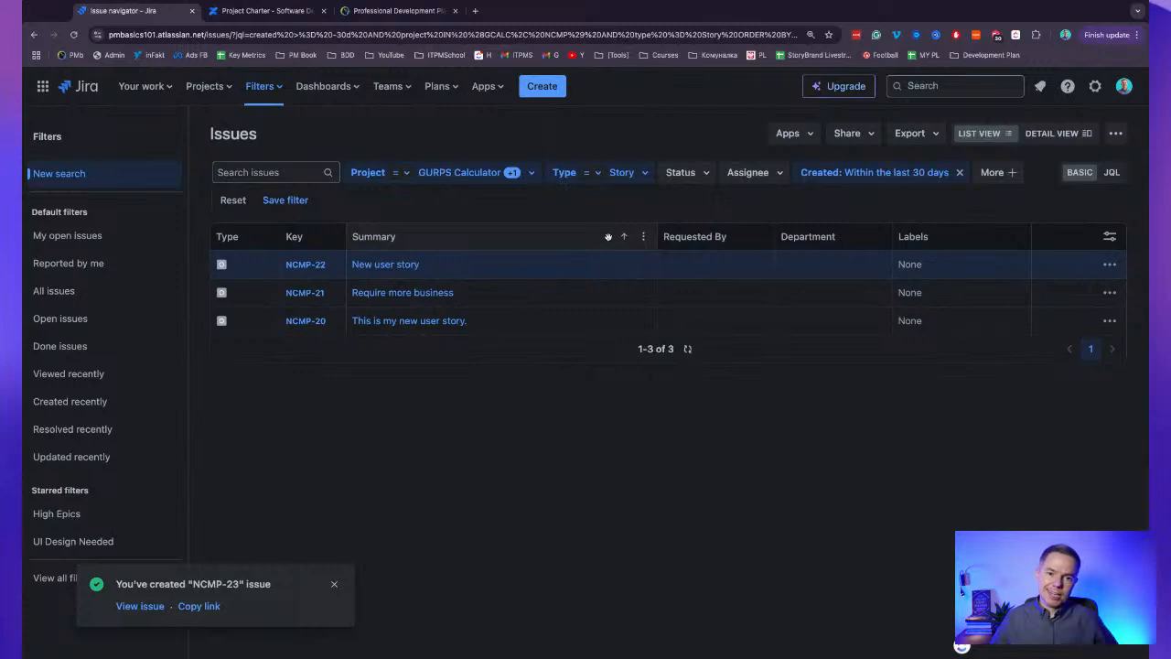
Show the current issue search as a JQL query and read its full text.
left_click(1112, 174)
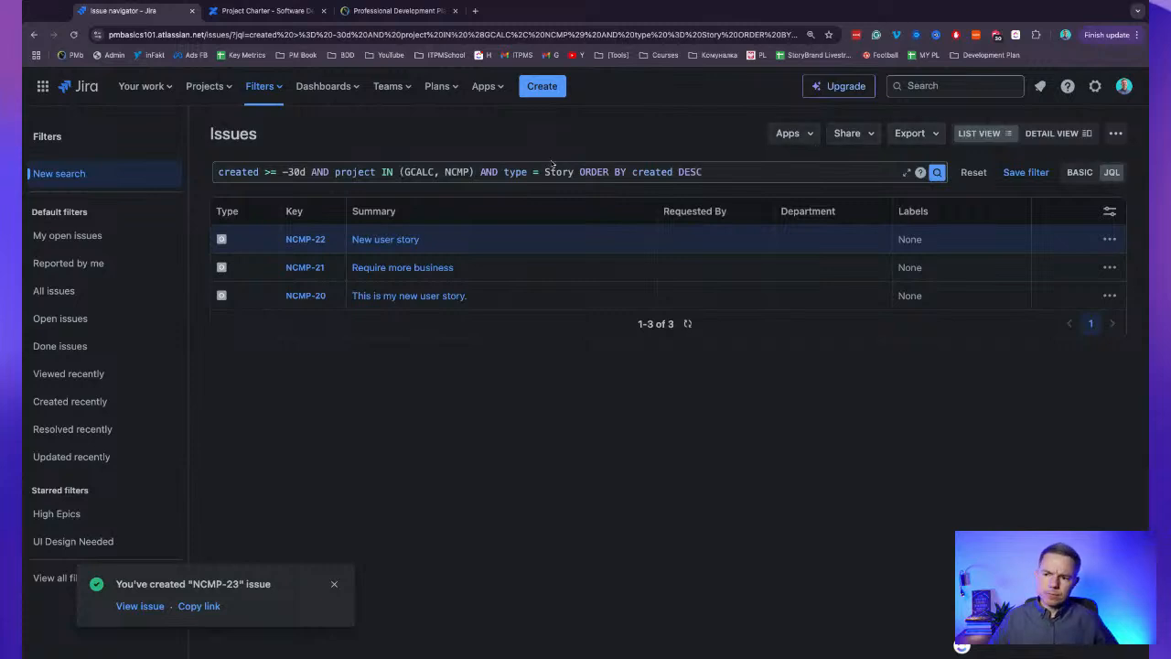
left_click_drag(239, 174, 703, 173)
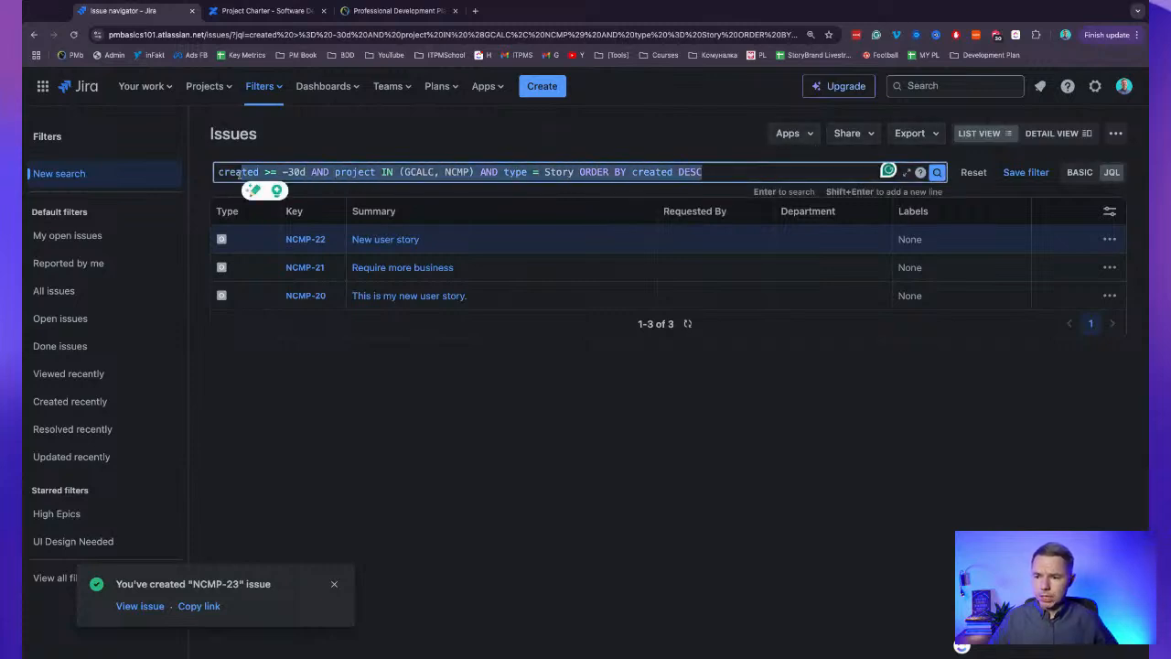
left_click(730, 172)
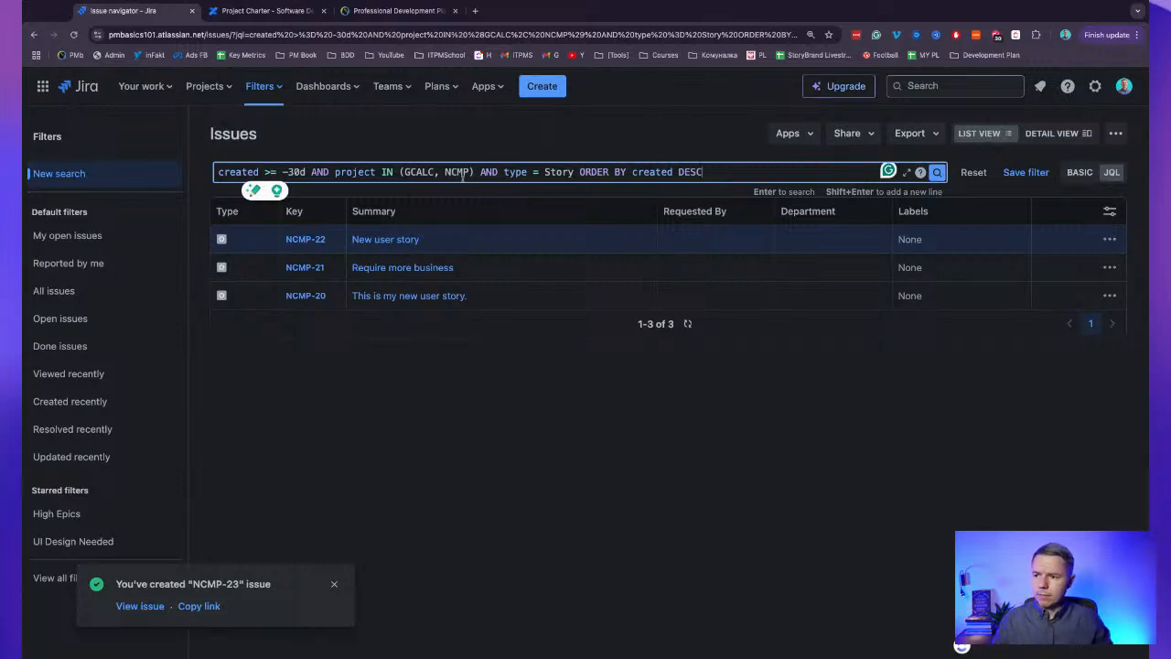
triple_click(586, 172)
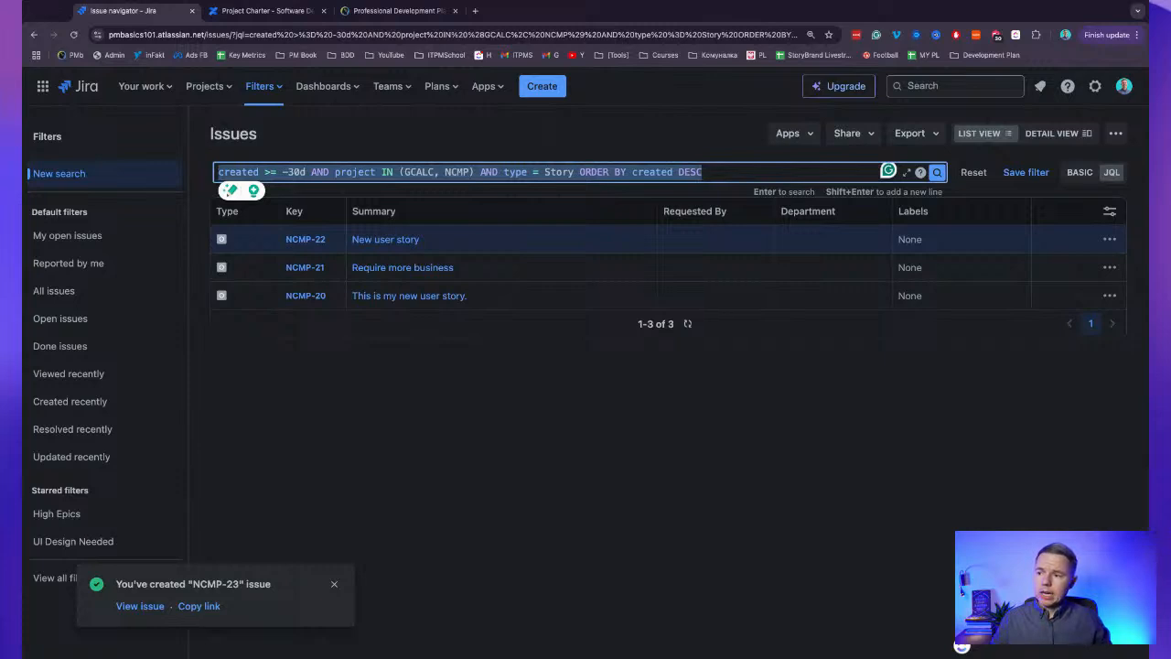
left_click(699, 168)
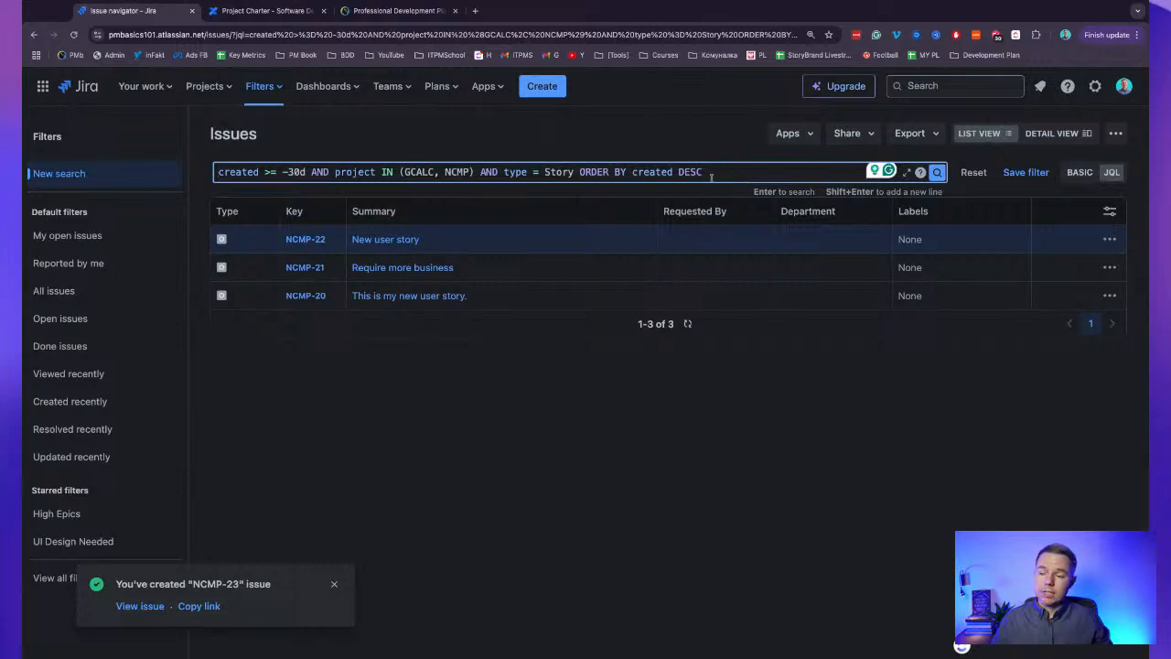
Examine the AND operators and the ORDER BY clause in the JQL query, highlighting each of them.
double_click(485, 172)
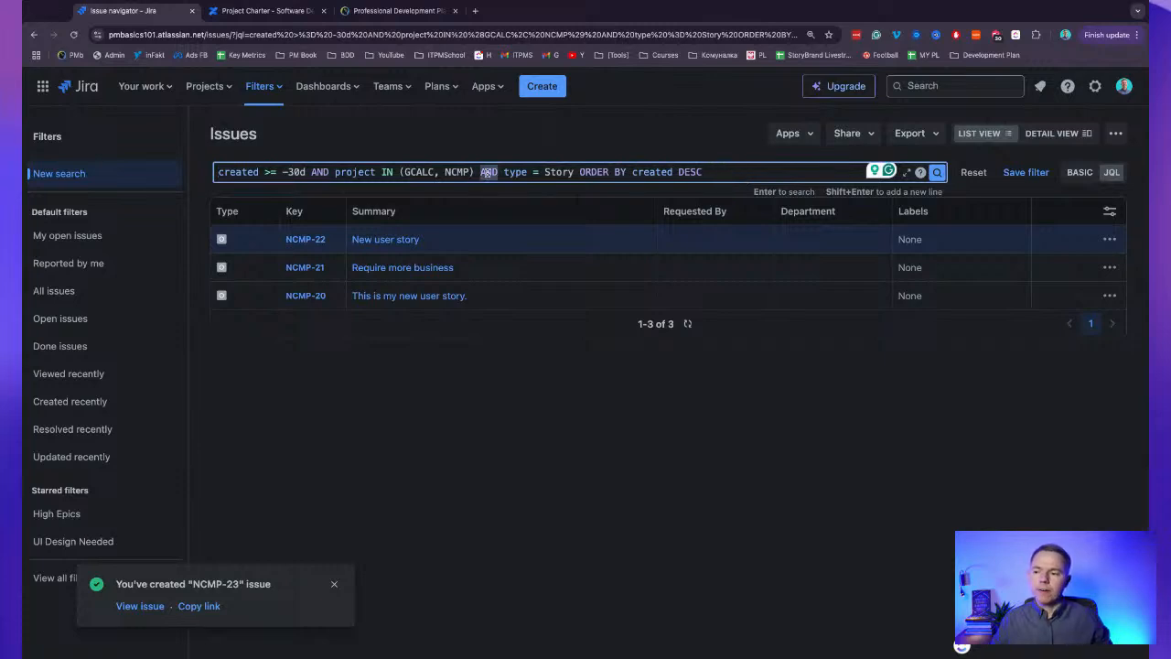
double_click(320, 172)
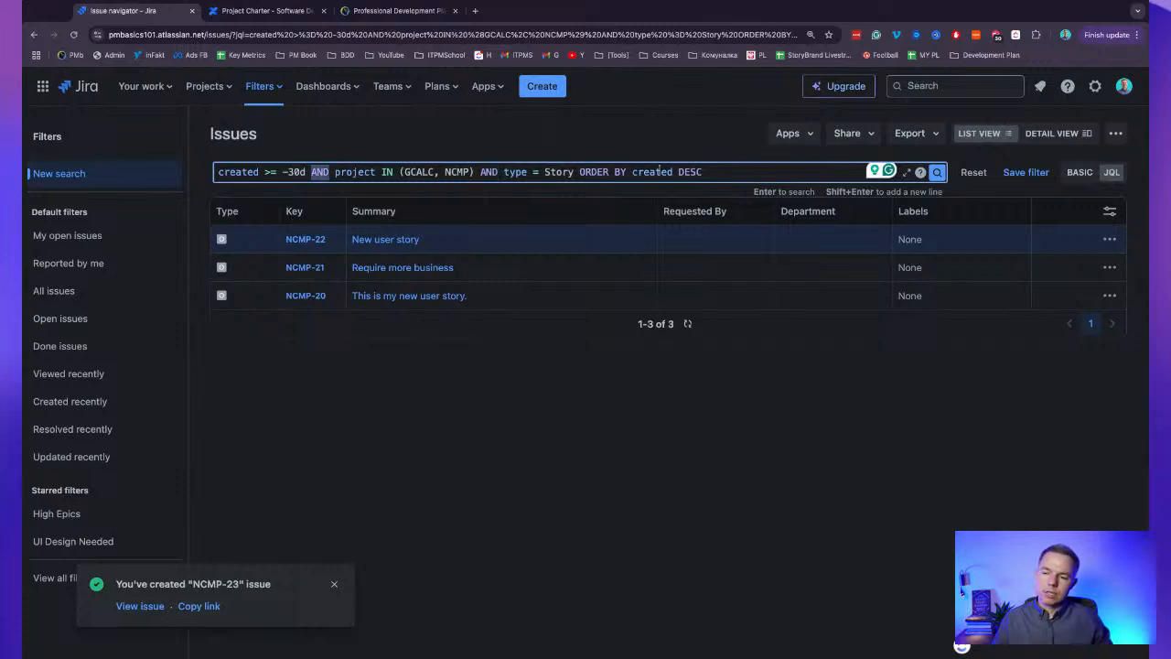
left_click(716, 175)
key("shift+Left")
key("shift+Left")
key("shift+Left")
key("shift+Left")
key("shift+Left")
key("shift+Left")
key("shift+Left")
key("shift+Left")
key("shift+Left")
key("shift+Left")
key("shift+Left")
key("shift+Left")
key("shift+Left")
key("shift+Left")
key("shift+Left")
key("shift+Left")
key("shift+Left")
key("shift+Left")
key("shift+Left")
key("shift+Left")
key("shift+Right")
key("shift+Right")
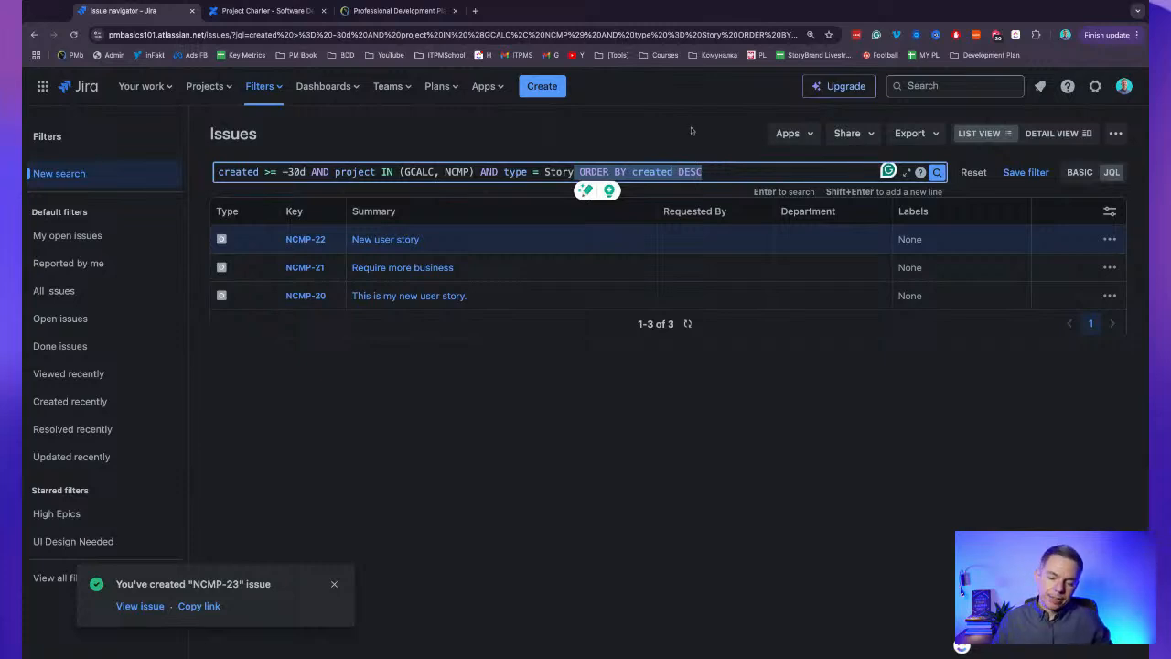
left_click(692, 131)
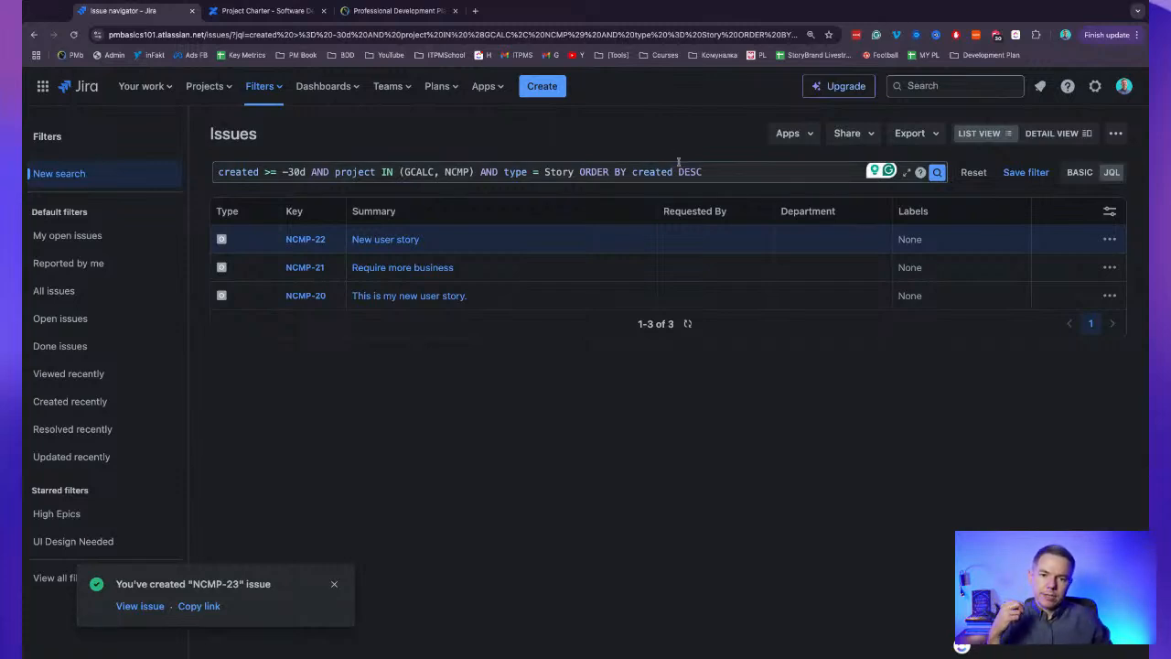
Open the syntax help for JQL queries and look through the topics on the documentation page.
triple_click(578, 171)
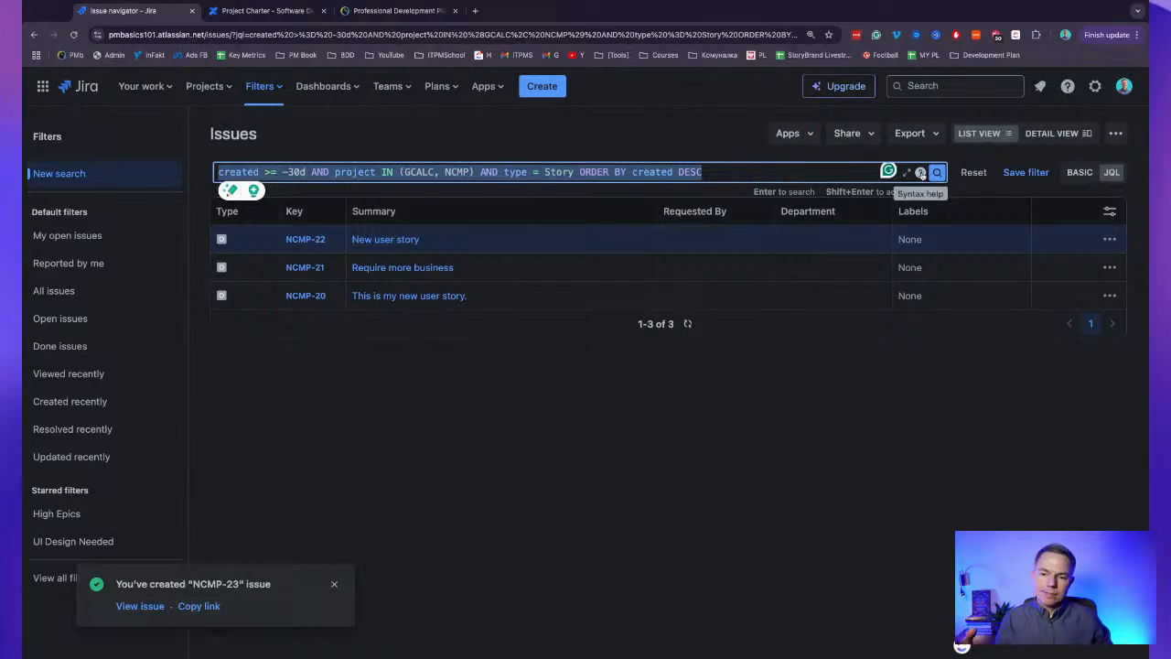
left_click(921, 173)
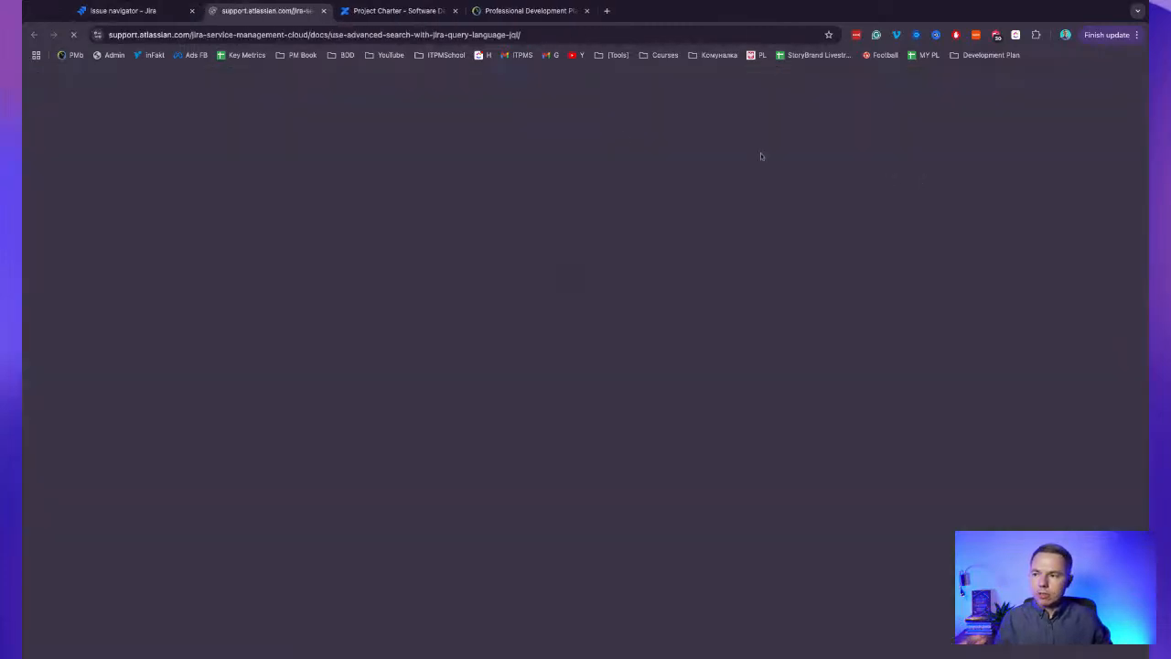
scroll(407, 386, "down", 6)
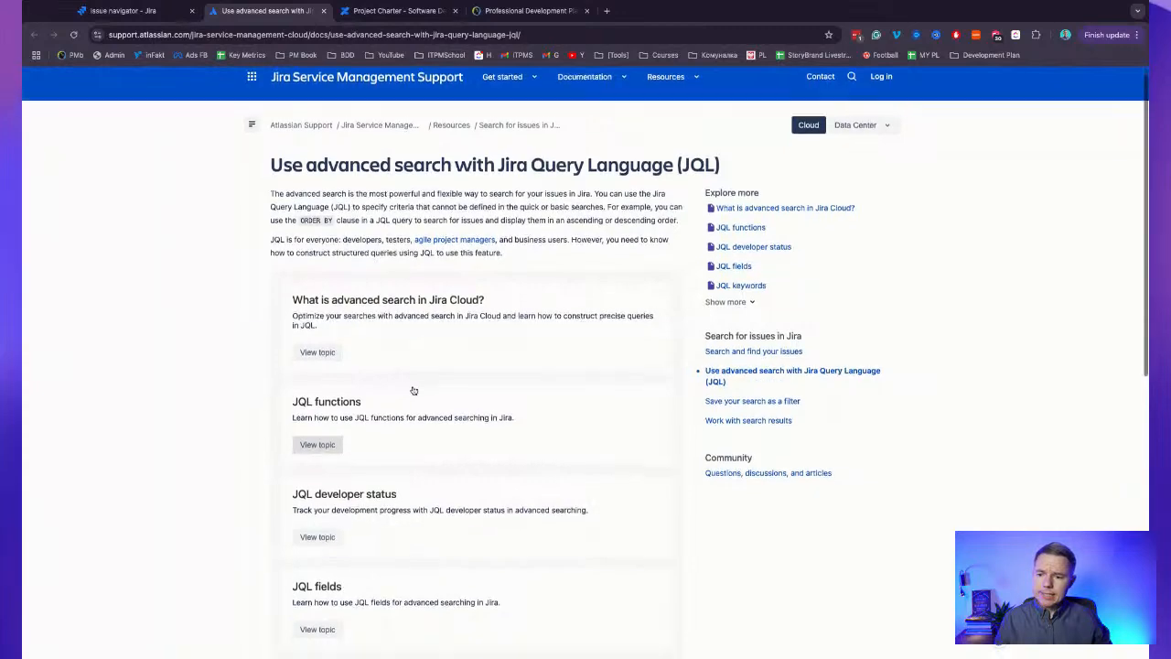
scroll(421, 382, "up", 10)
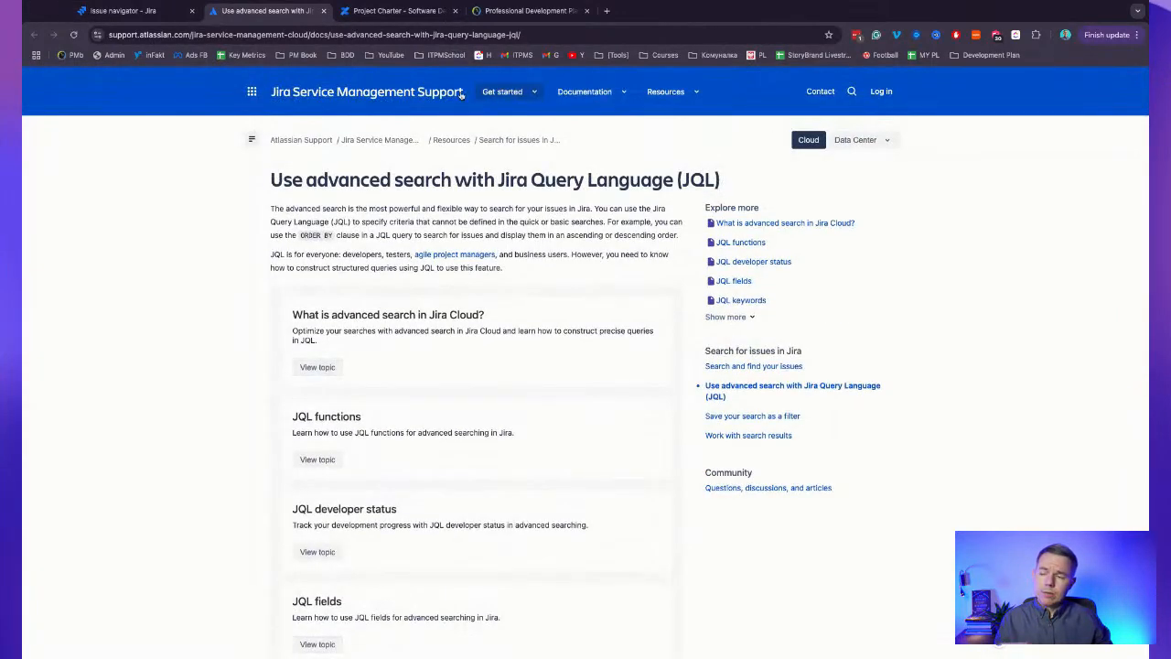
Return to the issue search and show its query as basic filters again.
left_click(147, 11)
left_click(543, 146)
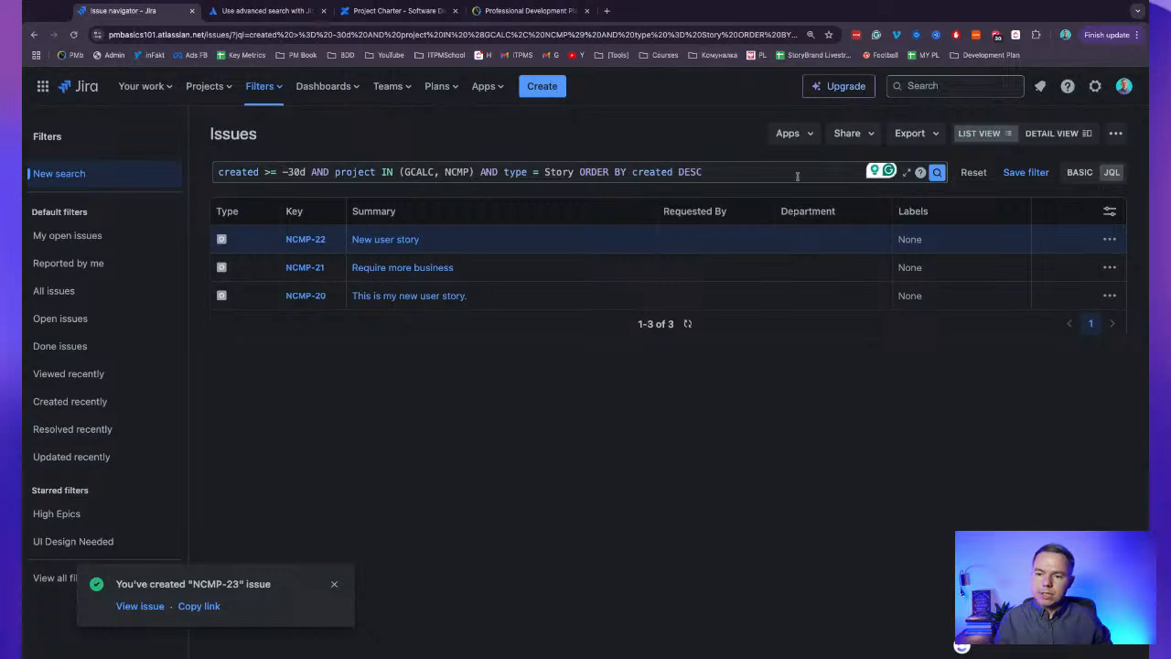
left_click(1079, 172)
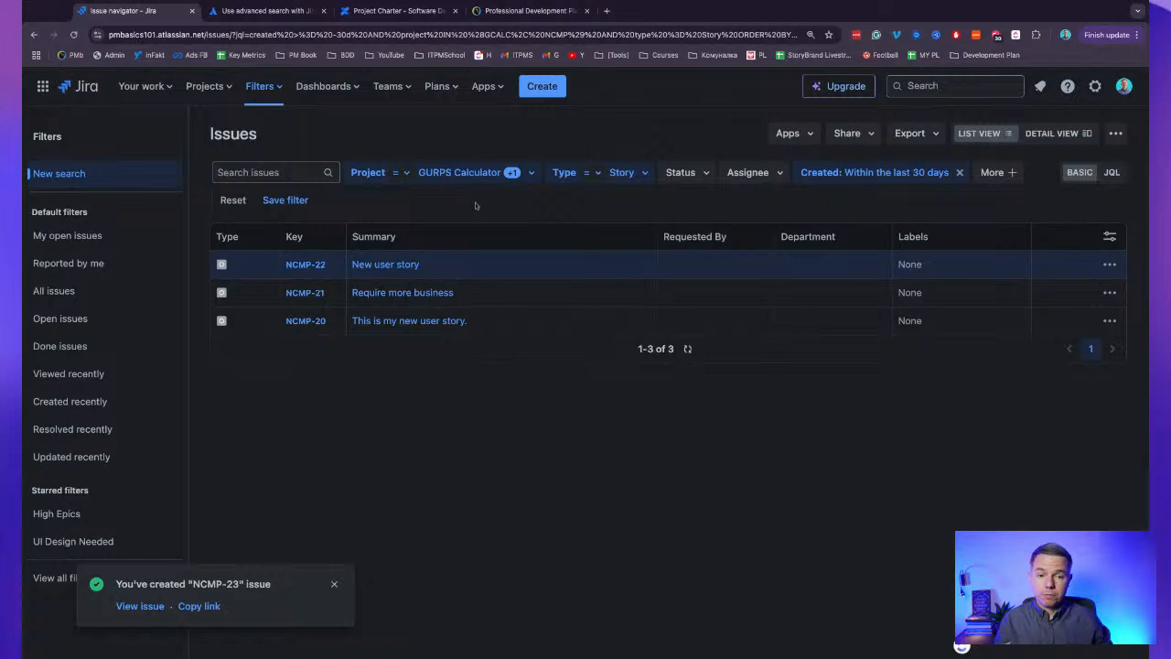
Open the GURPS Calculator project and show its issues in the List view.
left_click(198, 90)
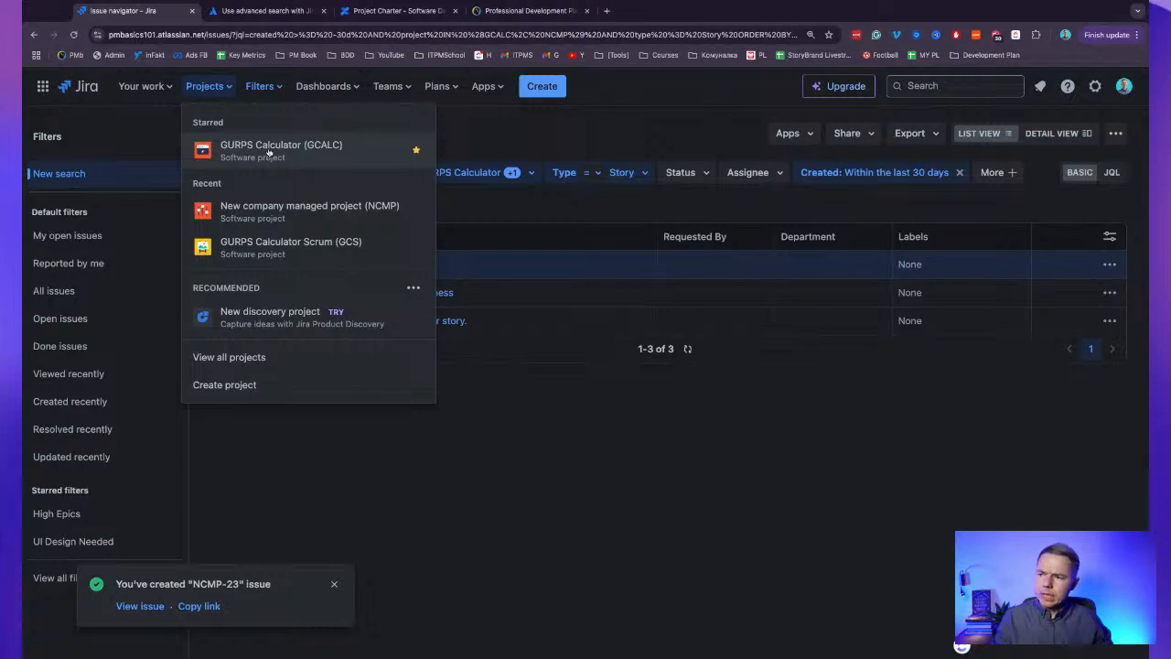
left_click(268, 151)
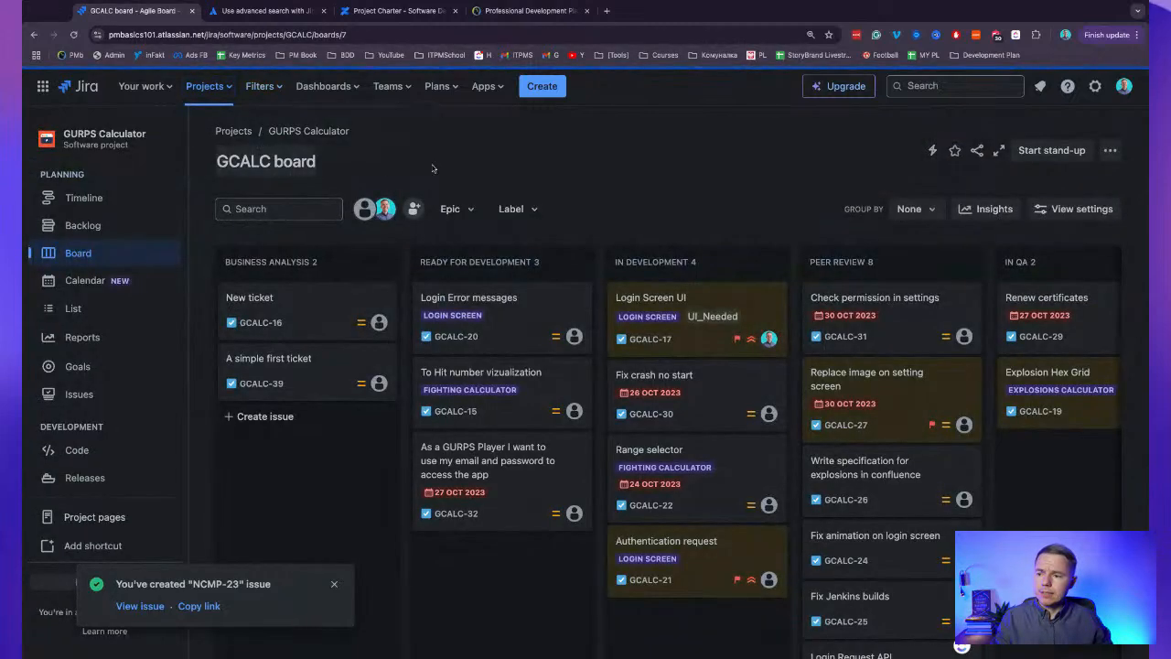
left_click(99, 311)
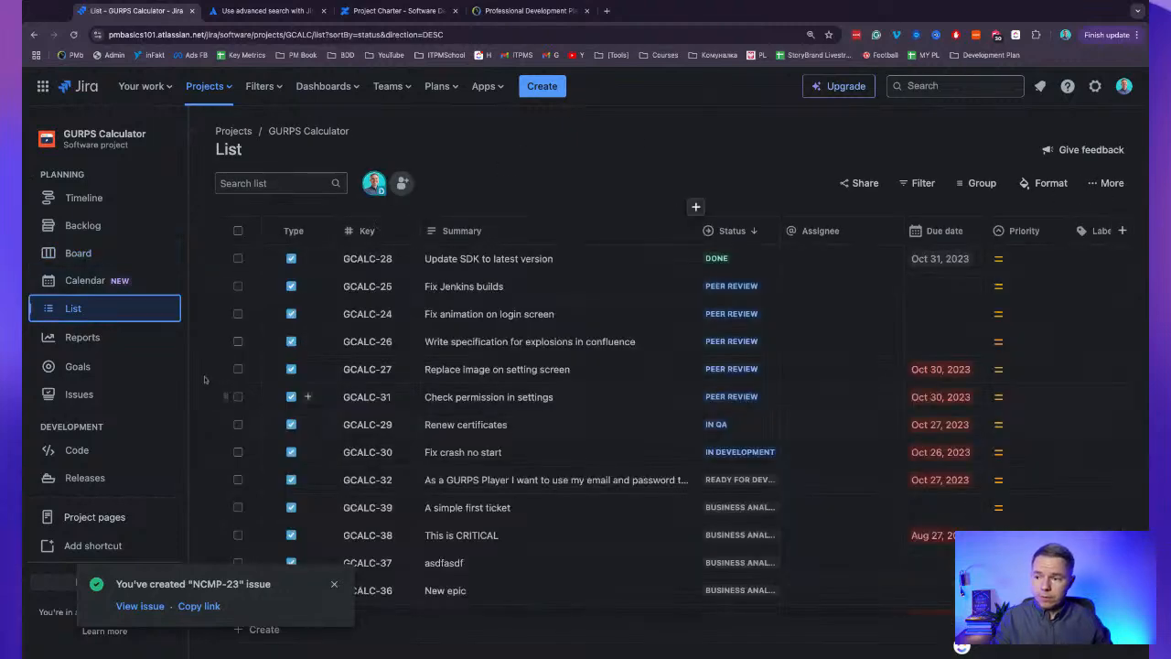
Add the label Objective_1 to the issue "Update SDK to latest version" directly in the project list.
scroll(561, 338, "down", 3)
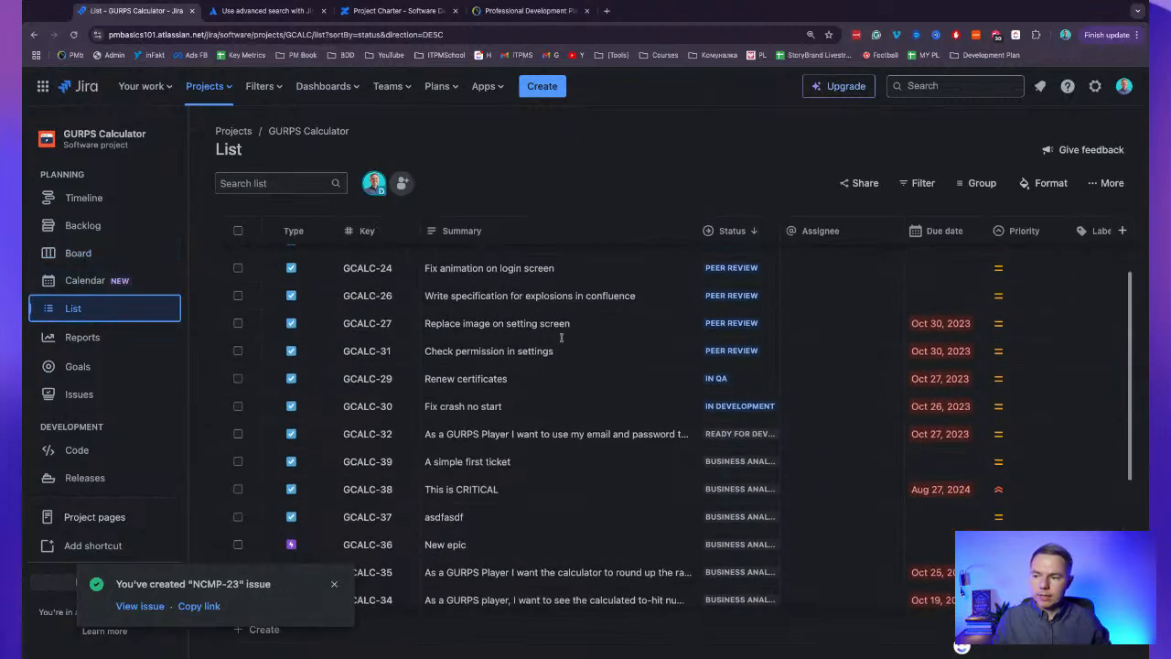
scroll(561, 339, "right", 1)
scroll(561, 338, "right", 6)
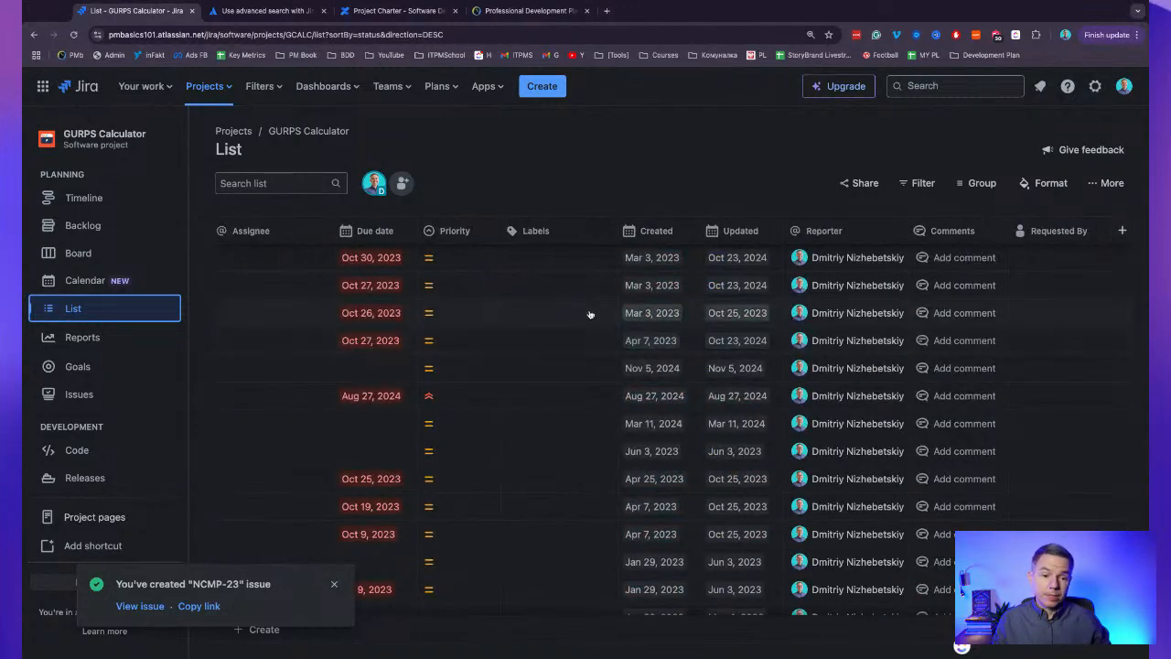
scroll(518, 321, "up", 3)
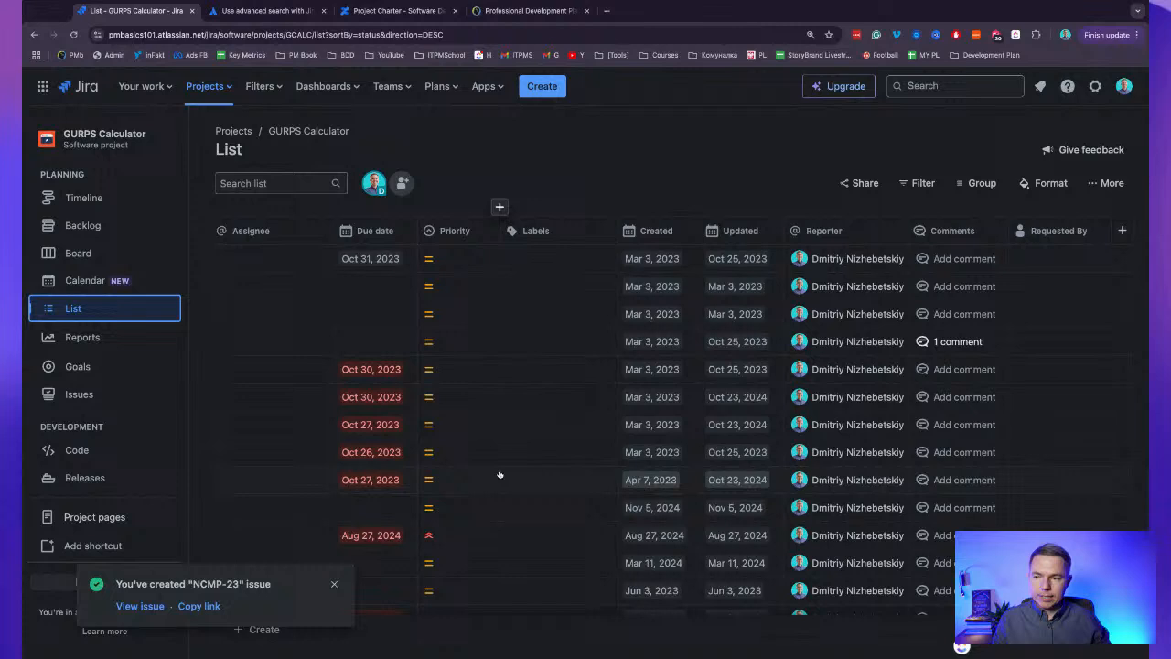
left_click(558, 258)
left_click(539, 294)
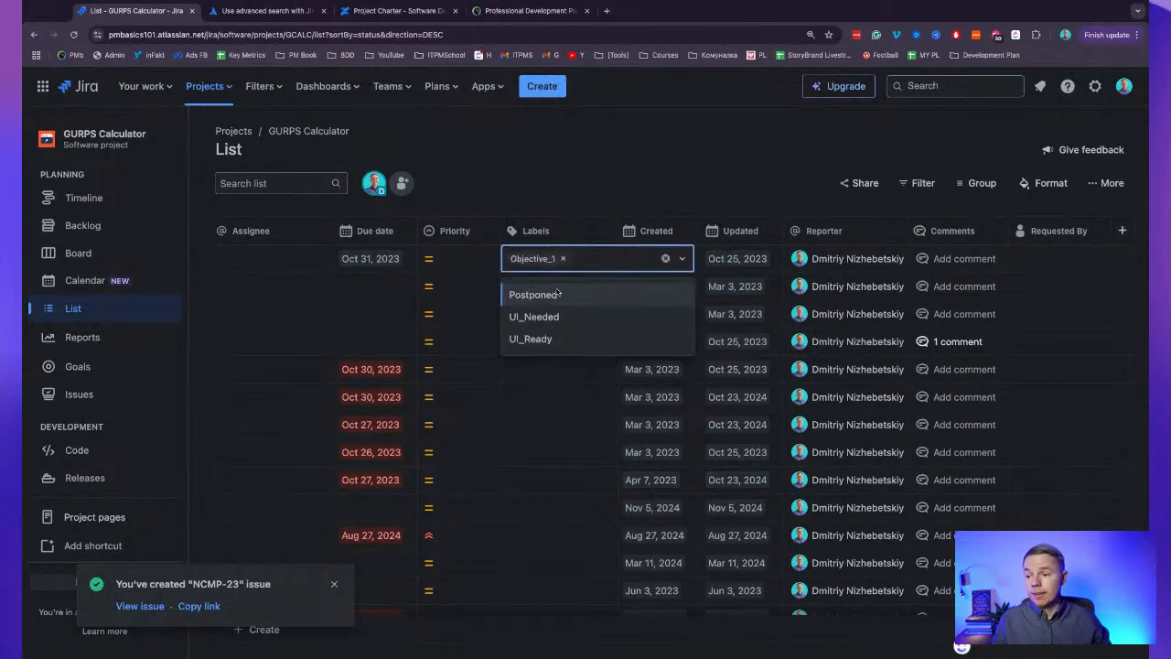
left_click(592, 195)
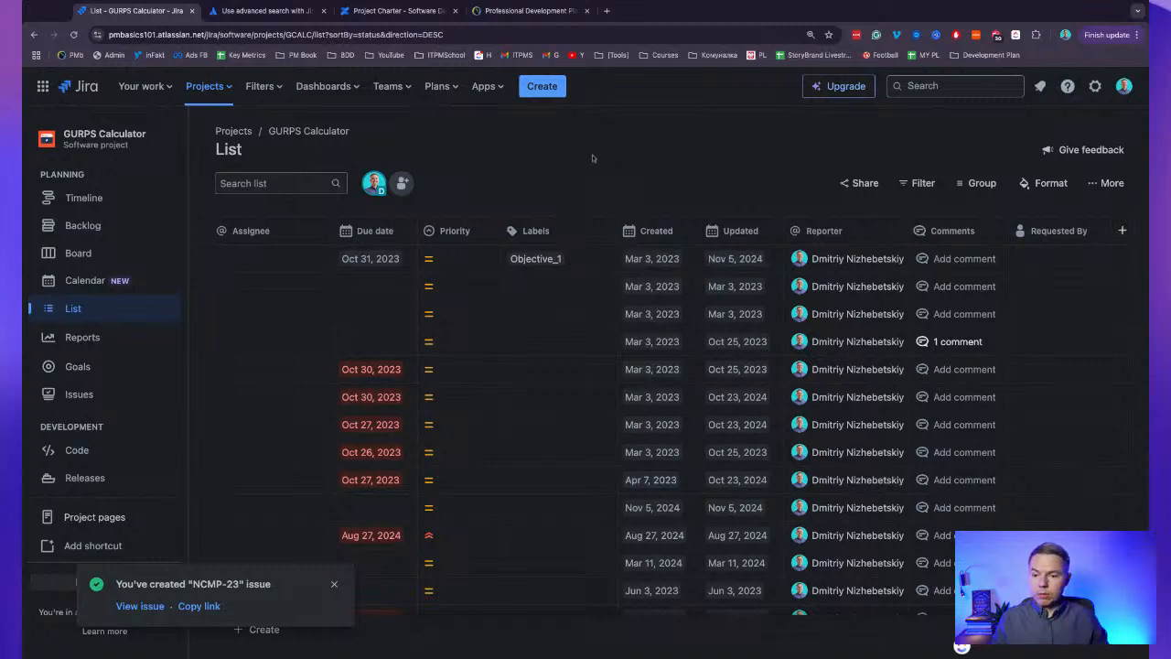
View the comments on "Write specification for explosions in confluence" from the list, close the issue panel, and dismiss the issue-created notification.
left_click(957, 342)
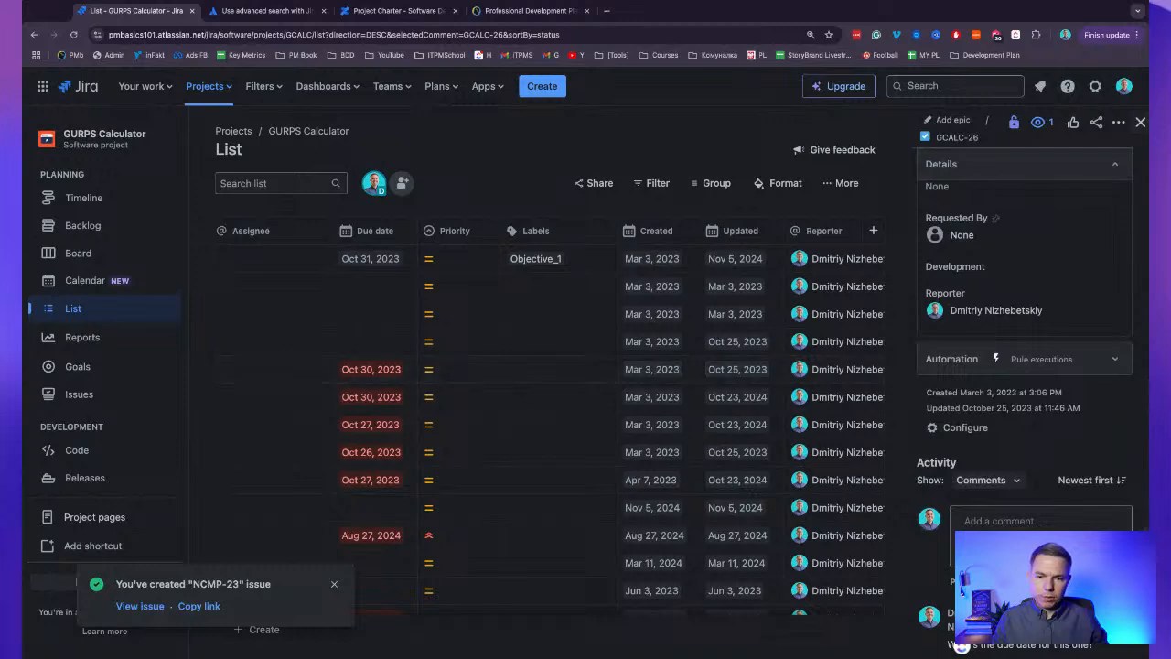
left_click(1140, 122)
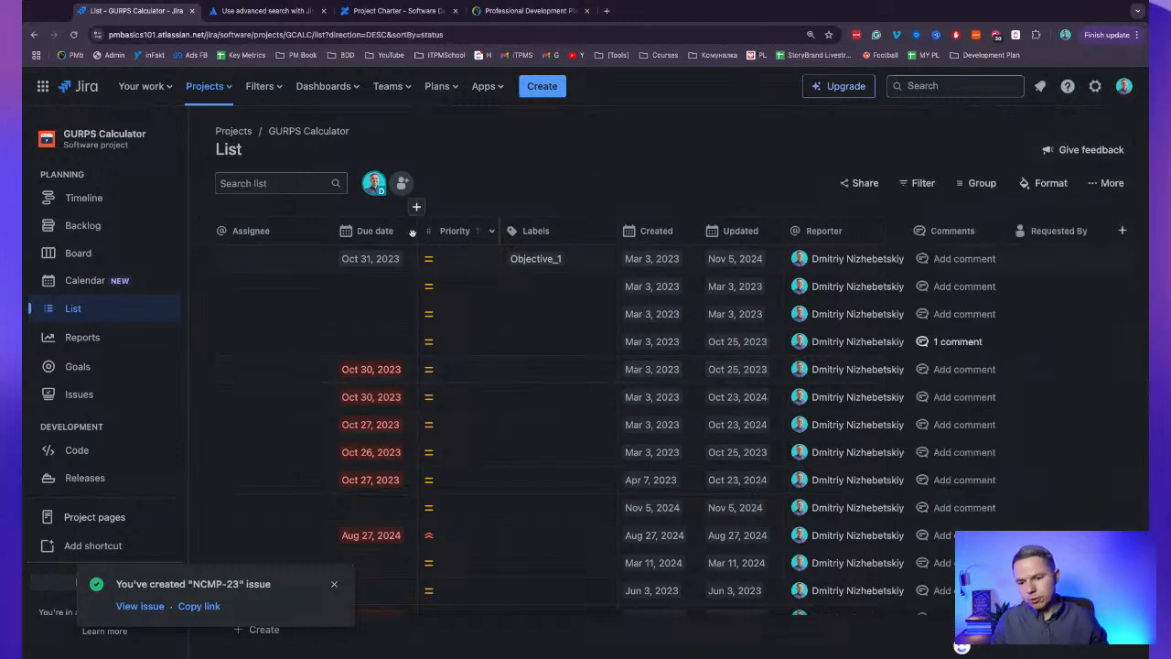
scroll(314, 324, "left", 10)
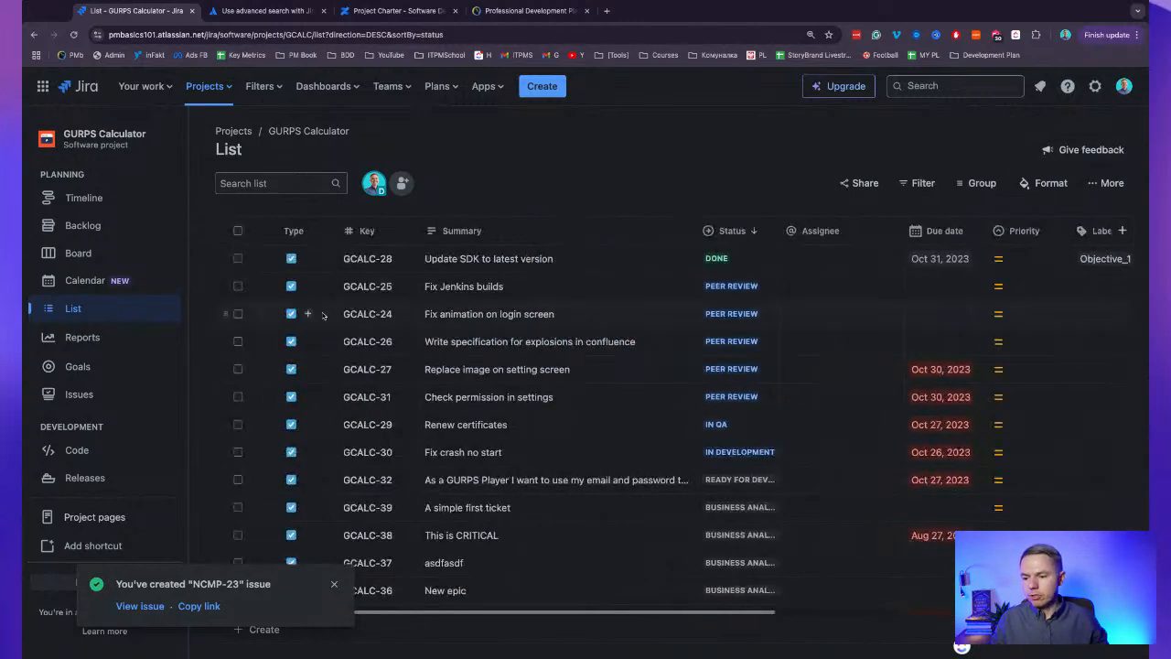
left_click(335, 586)
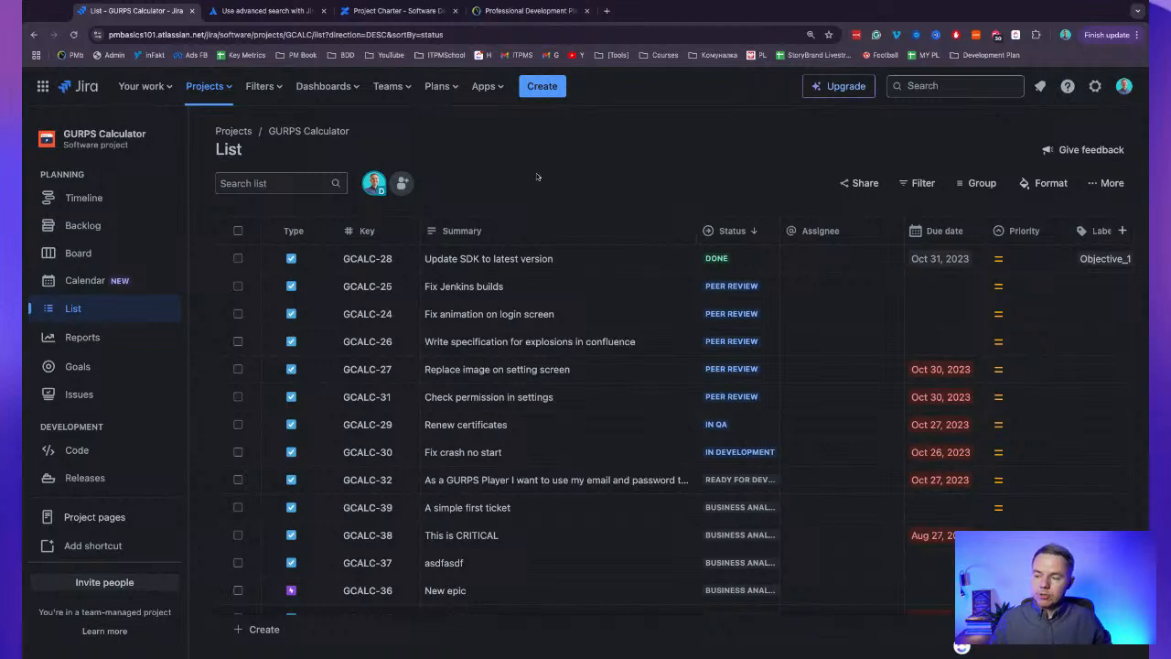
Open the project's Issues page and show its query as JQL.
left_click(81, 393)
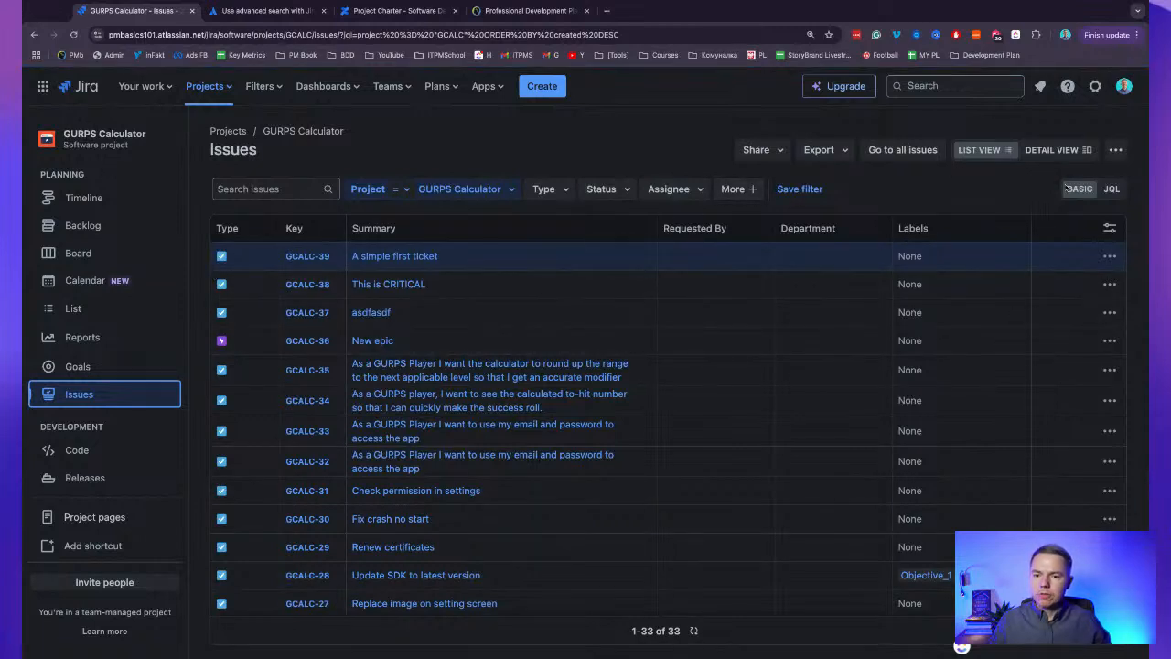
left_click(1110, 189)
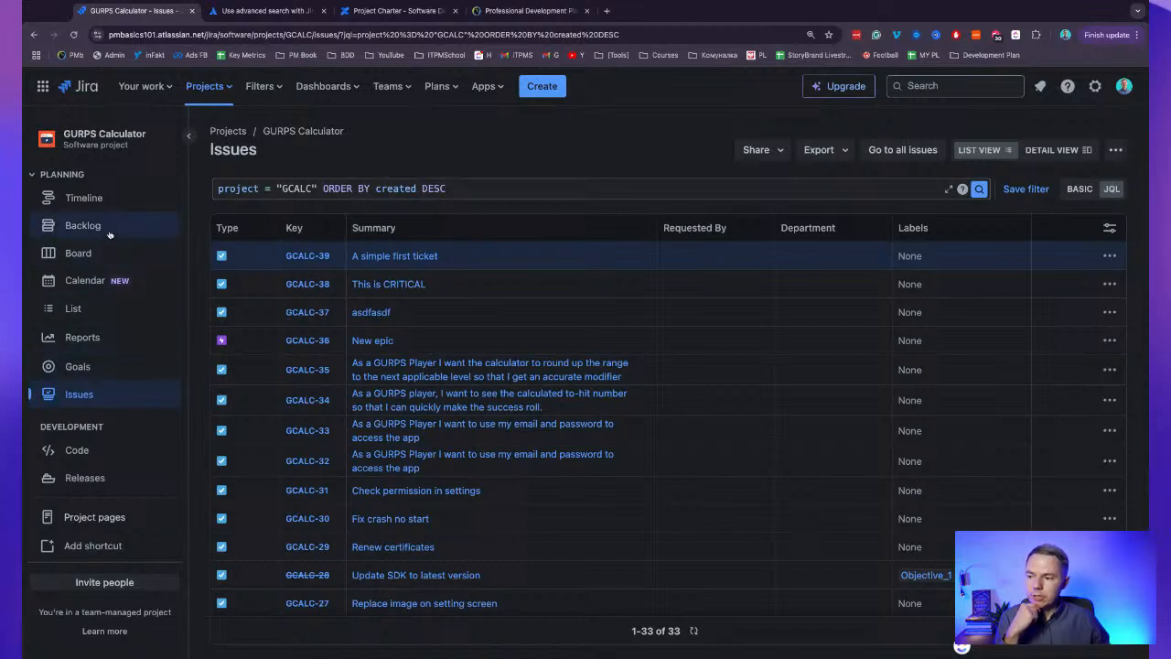
left_click(1096, 86)
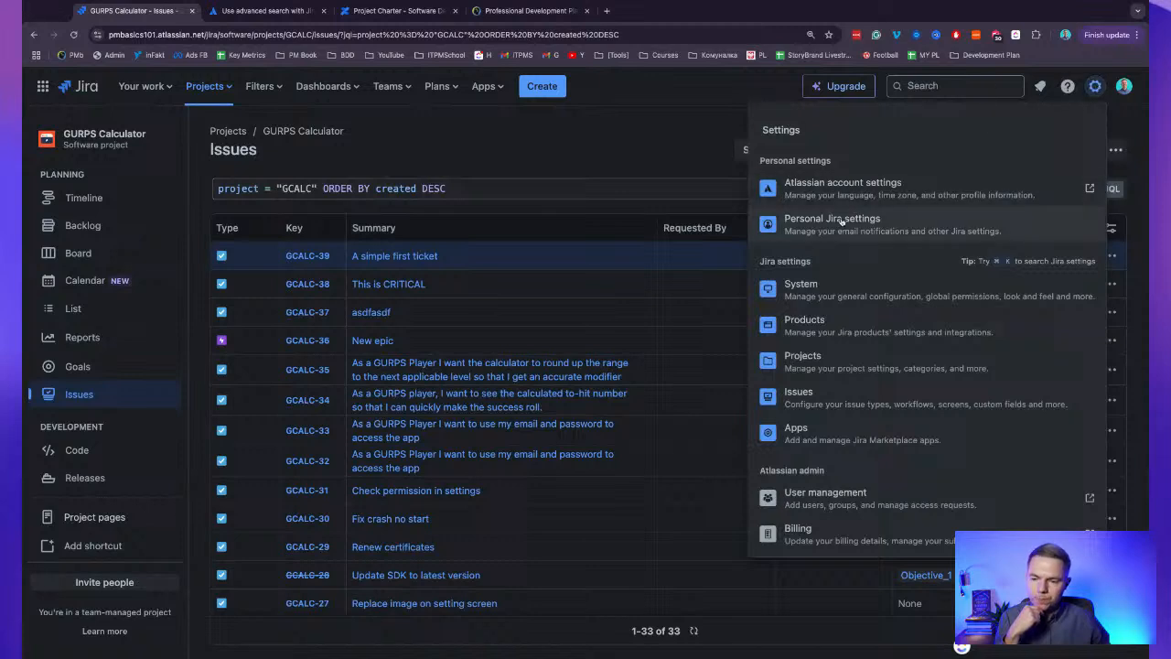
left_click(570, 169)
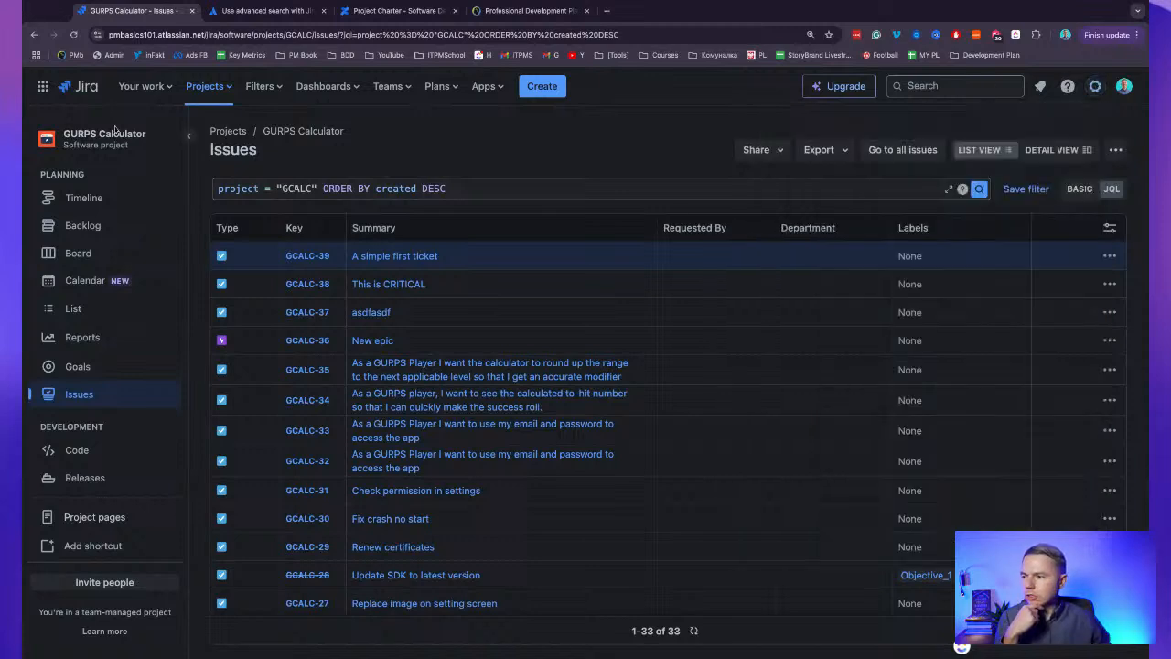
left_click(142, 86)
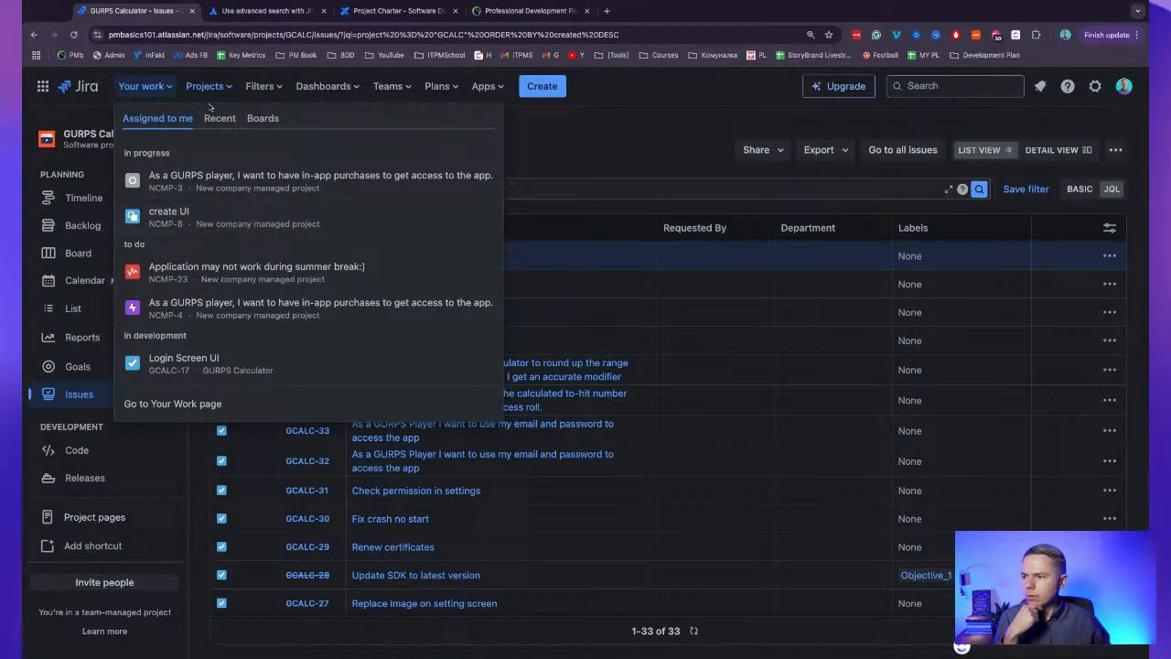
Open the GURPS Calculator project from the list of all projects and bring up its board's workflow editor.
left_click(205, 86)
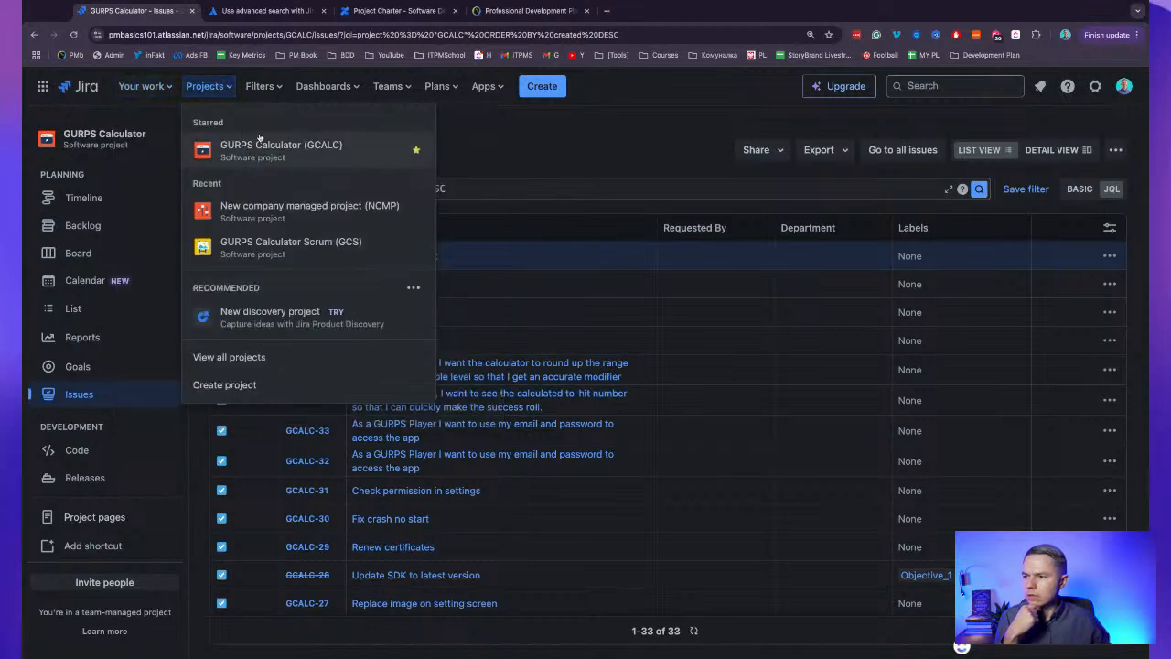
left_click(199, 86)
left_click(199, 92)
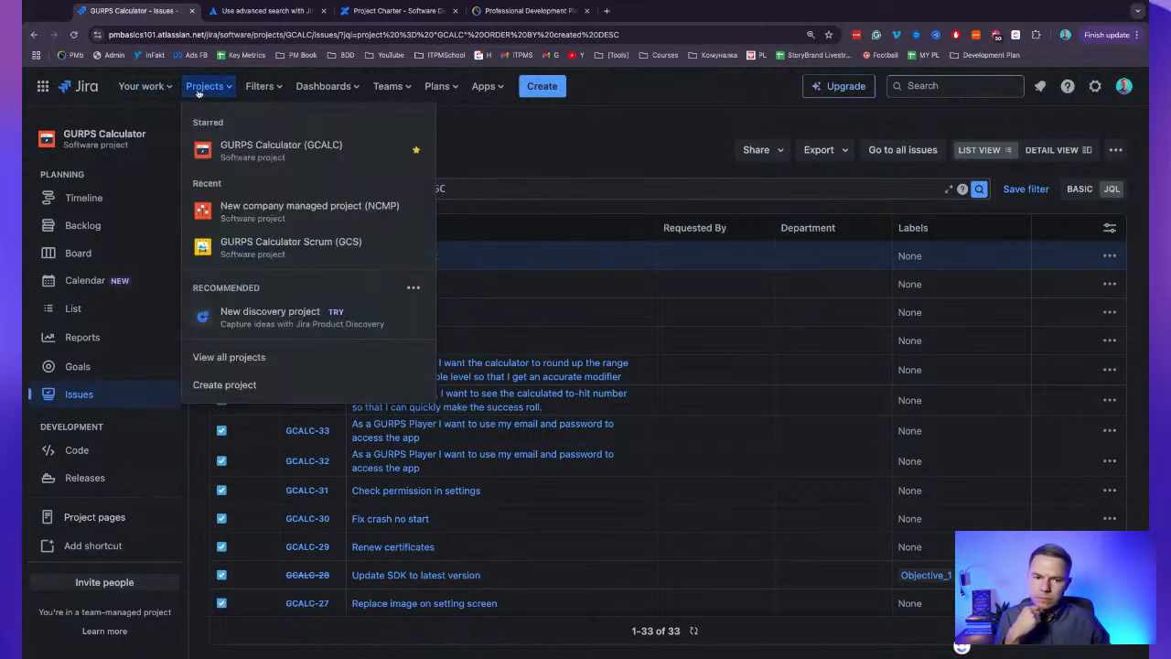
left_click(230, 357)
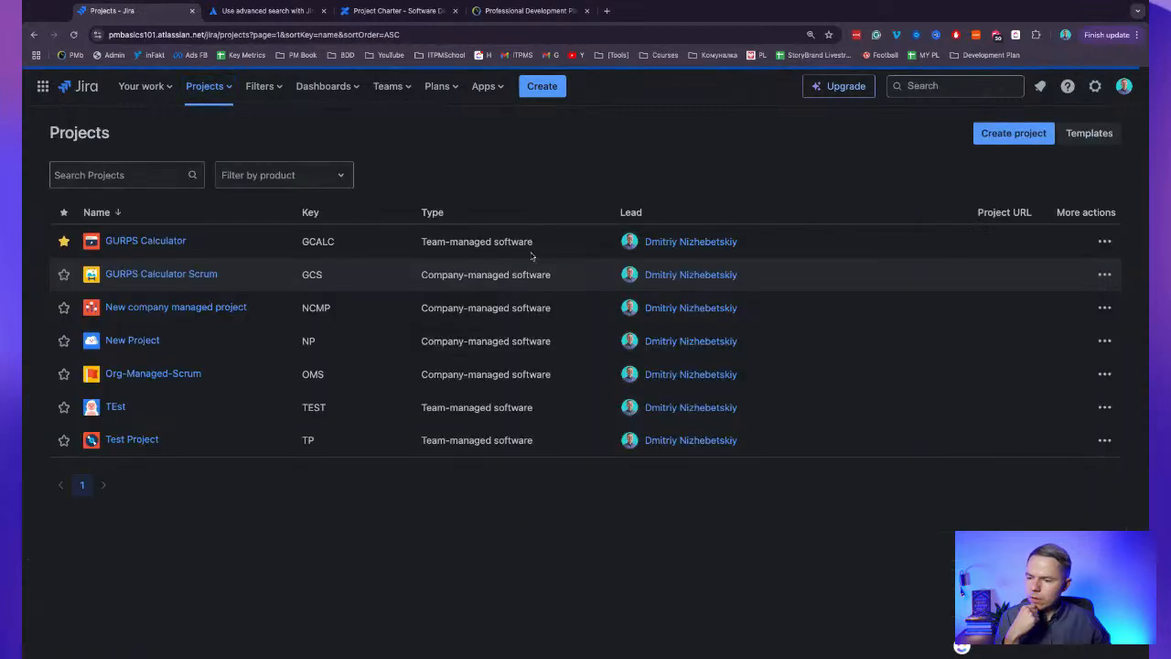
left_click(122, 244)
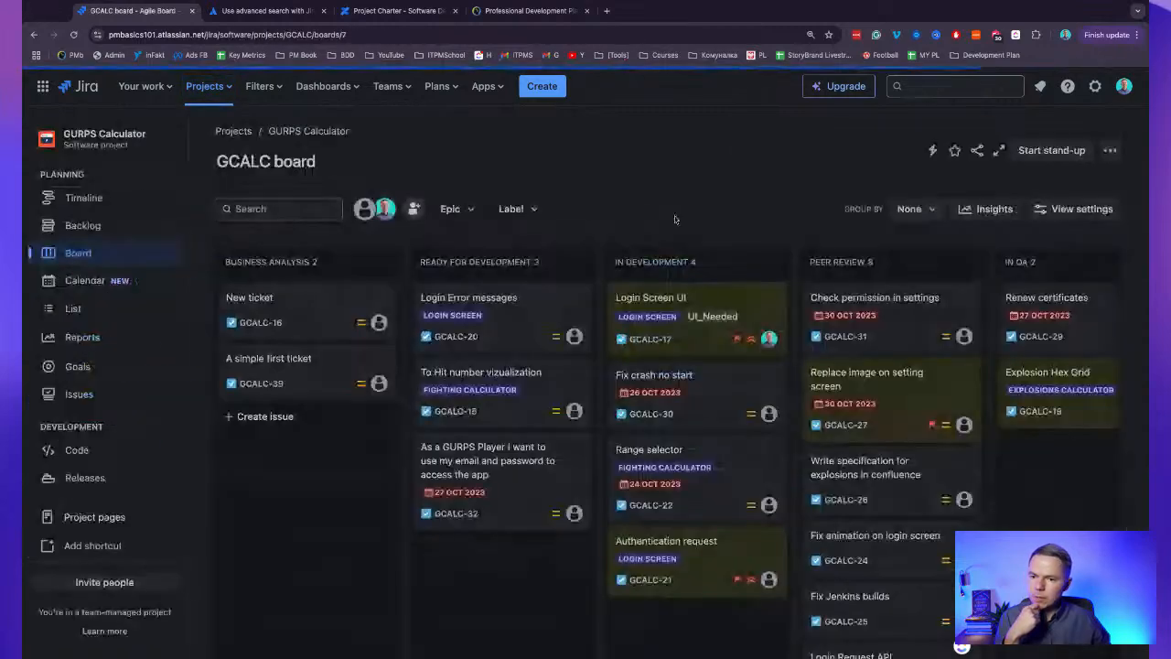
left_click(1105, 150)
left_click(1052, 185)
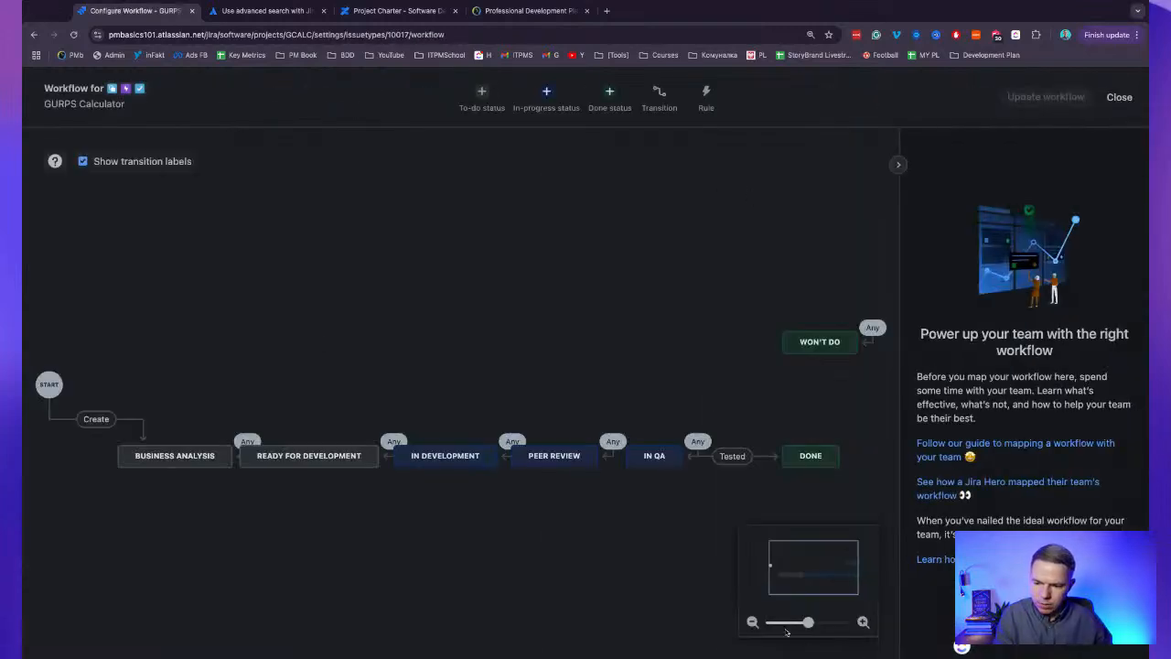
Try repositioning the Business Analysis, Ready For Development and In Development statuses in the workflow diagram, and discard the changes.
left_click(752, 622)
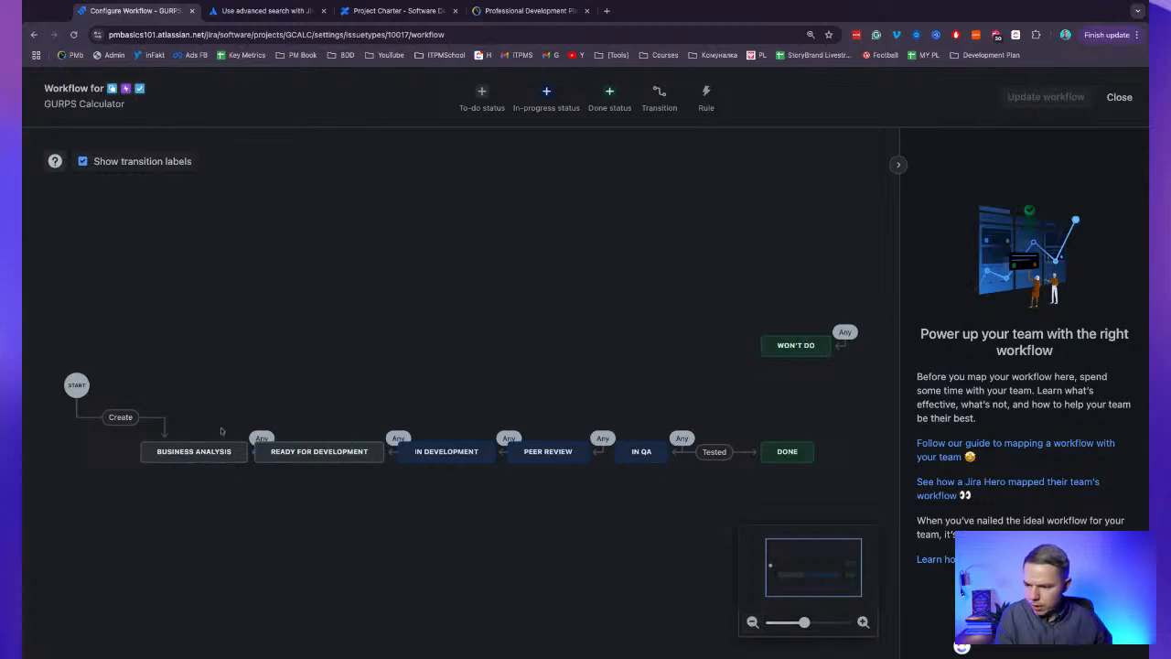
left_click_drag(189, 458, 166, 518)
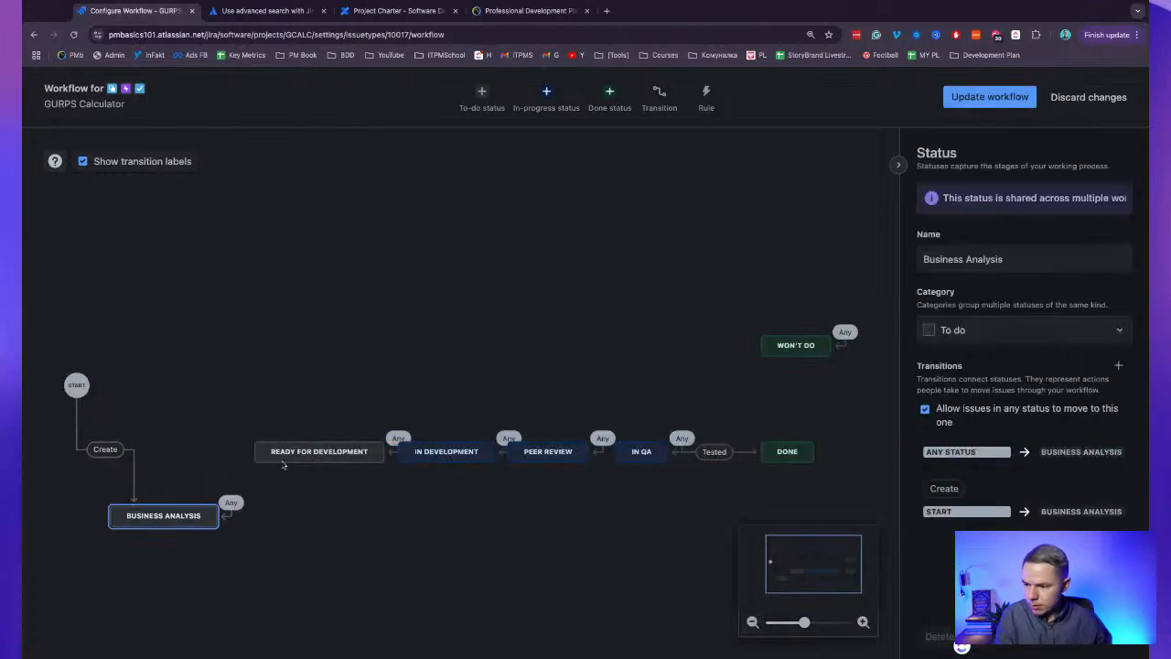
left_click_drag(301, 447, 295, 383)
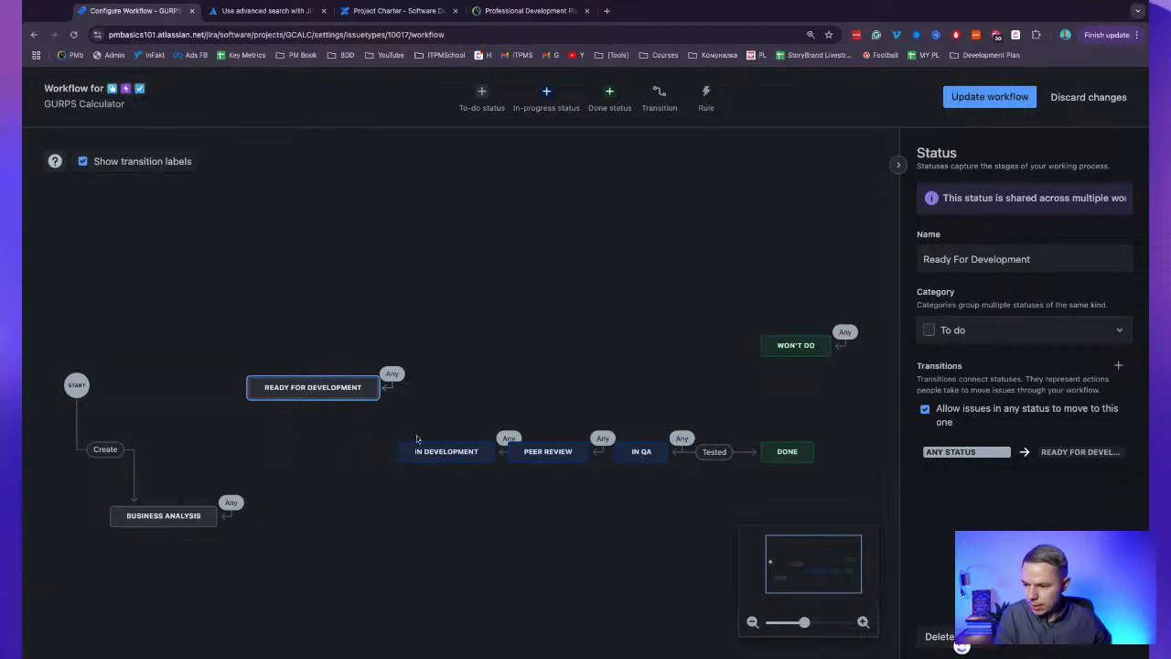
left_click_drag(426, 444, 382, 494)
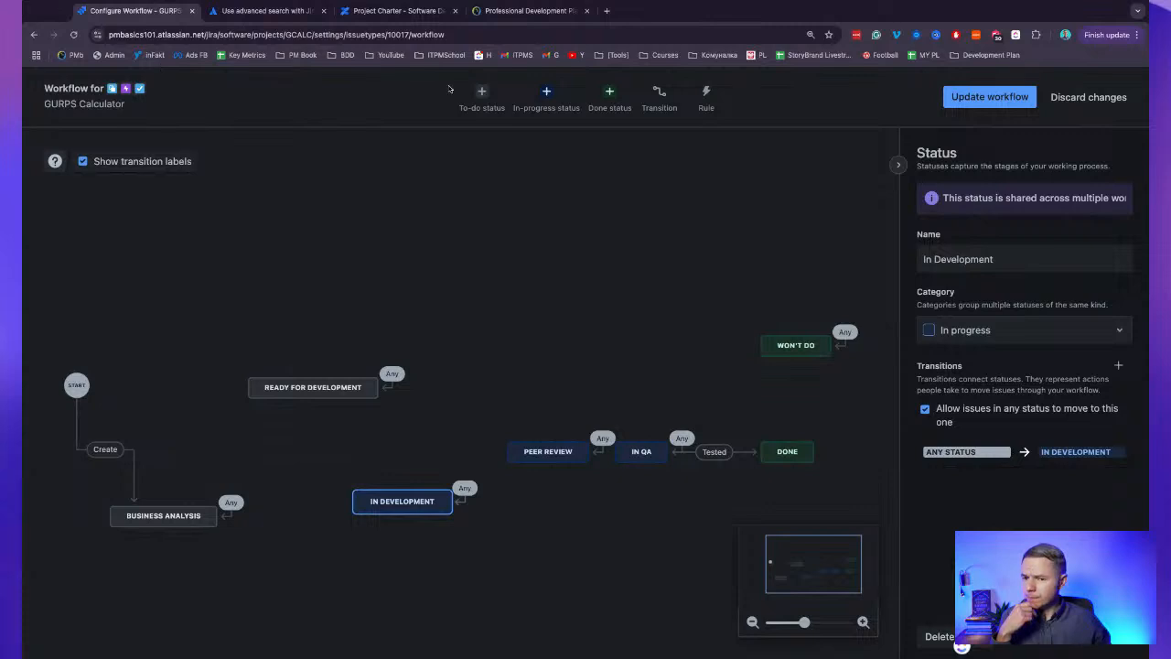
left_click(1106, 98)
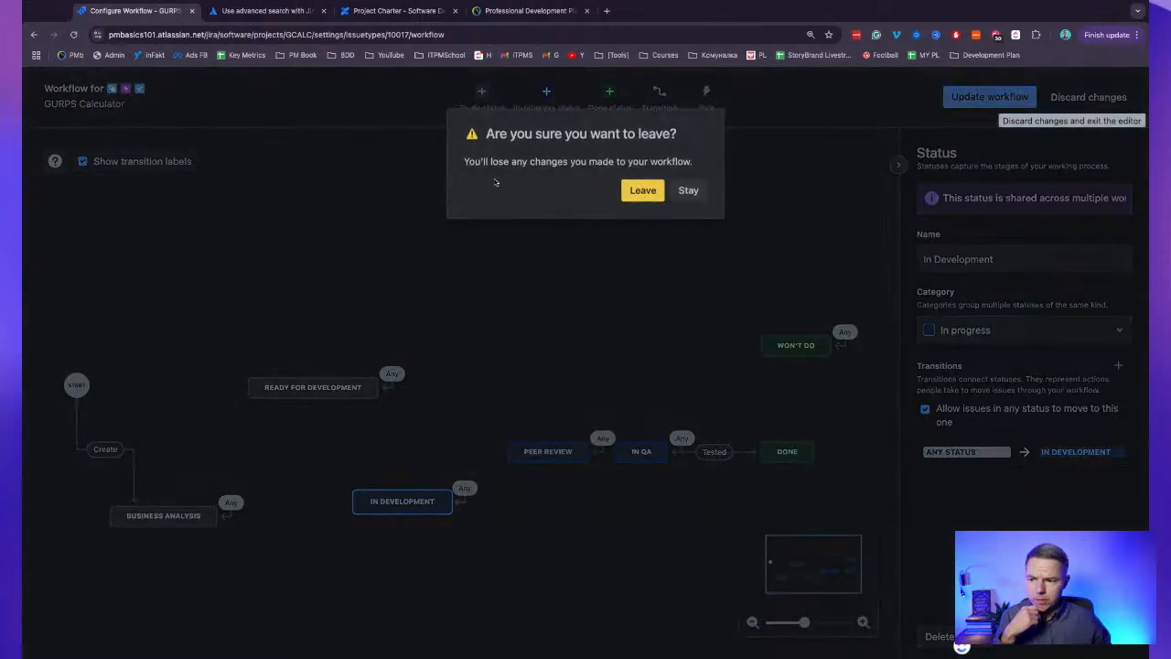
left_click(642, 189)
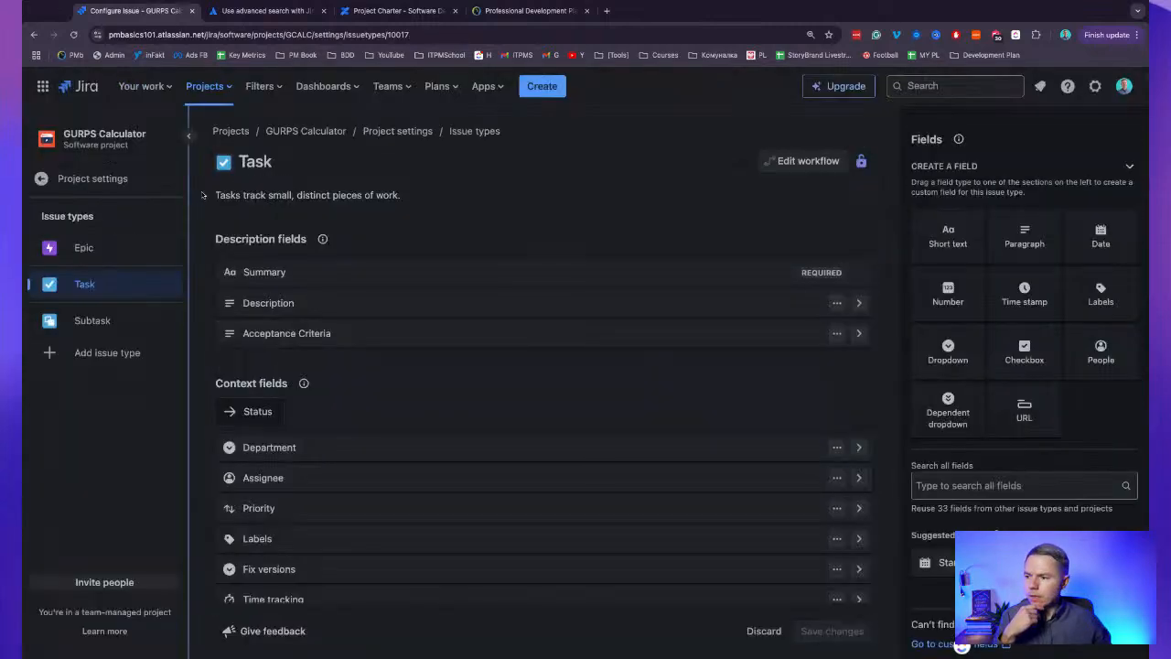
Return to the GCALC board, open the issue "Login Error messages" and set its status to In Development.
left_click(317, 135)
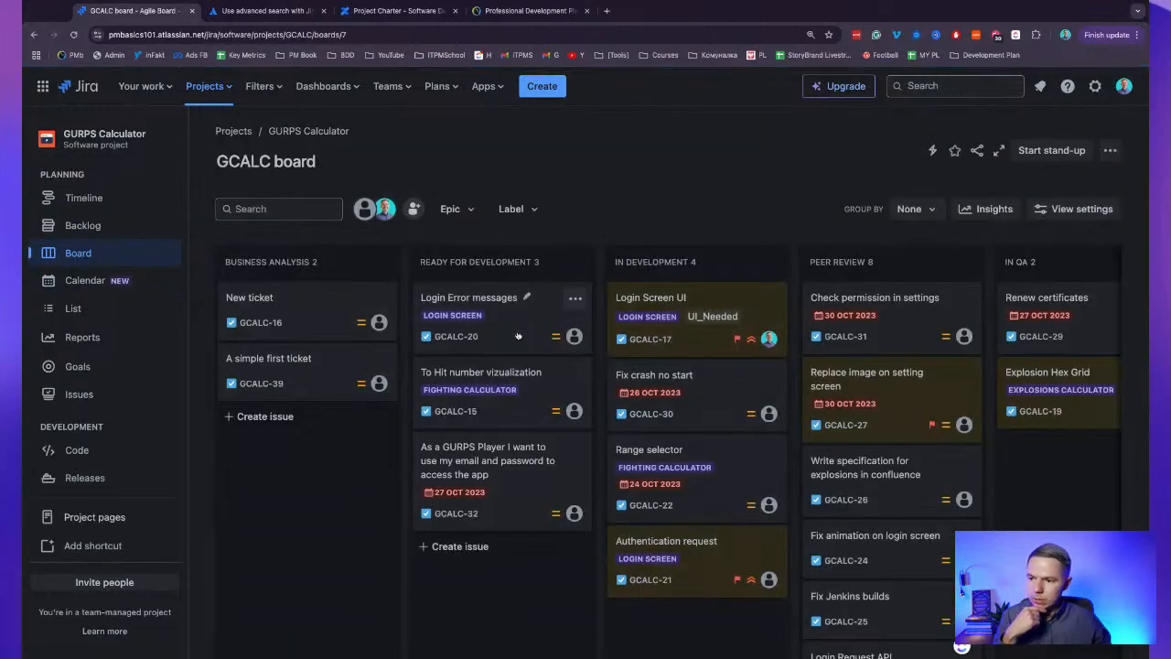
left_click(518, 337)
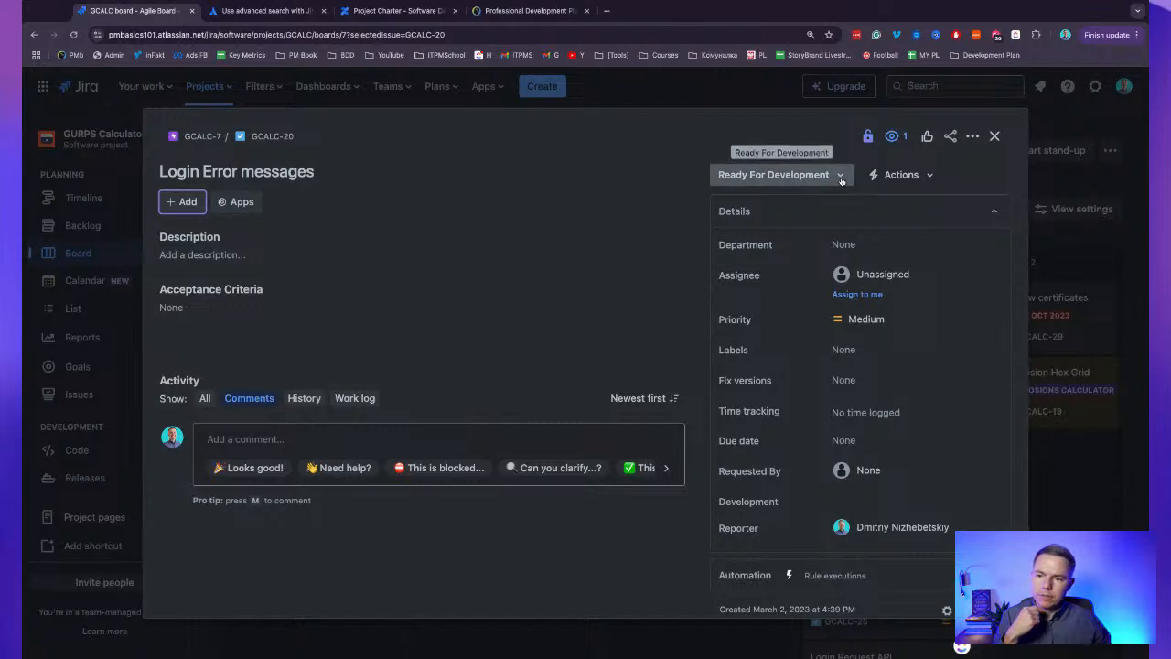
left_click(841, 175)
left_click(760, 225)
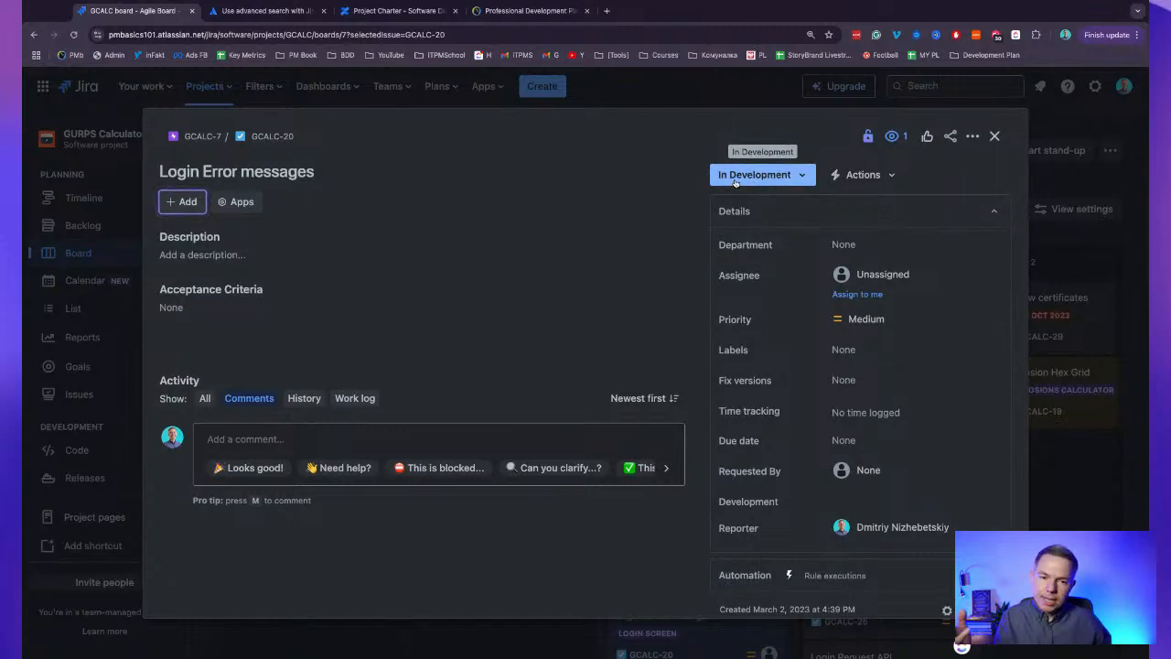
Look through the statuses available for "Login Error messages" and close the issue.
left_click(734, 182)
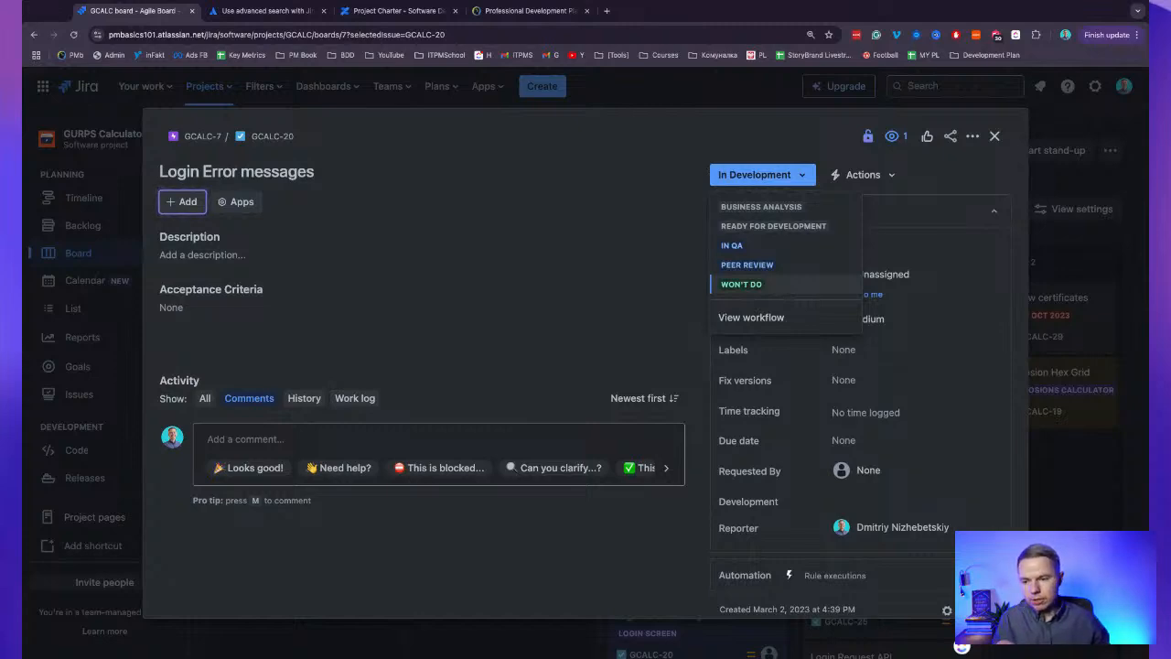
left_click(767, 175)
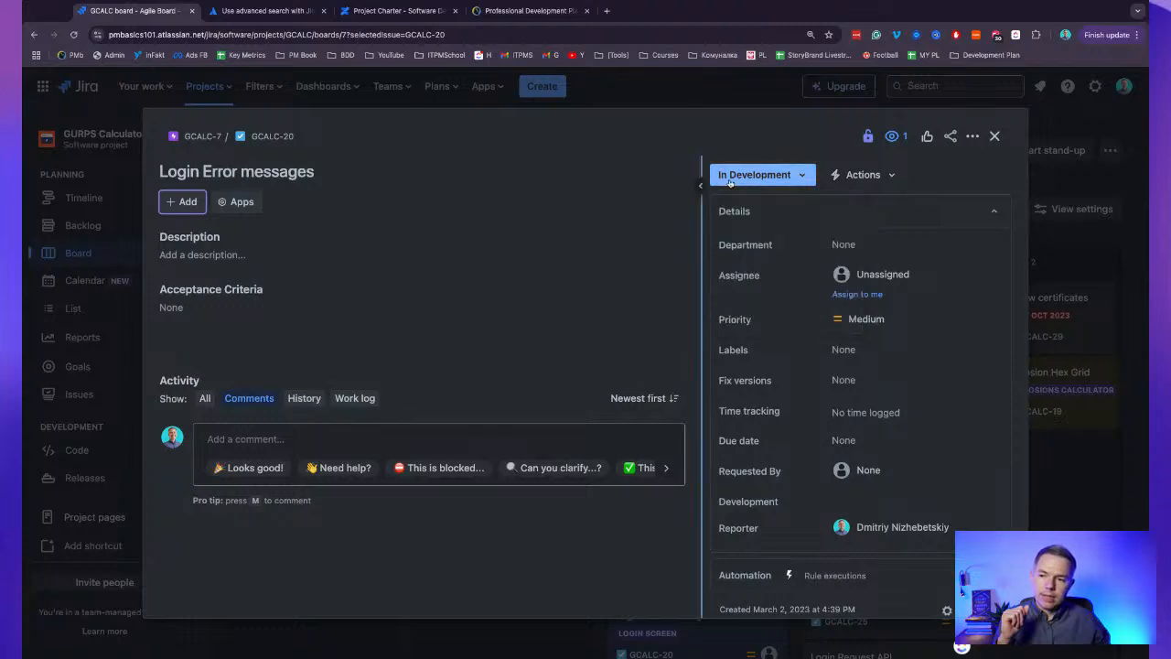
left_click(767, 175)
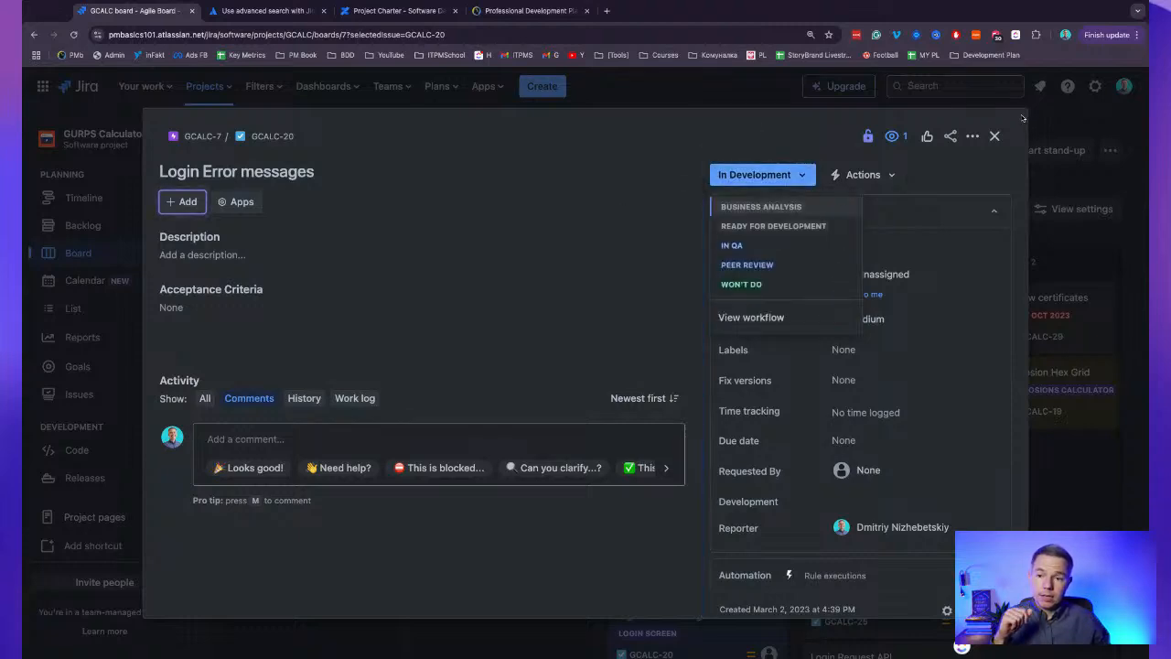
left_click(995, 136)
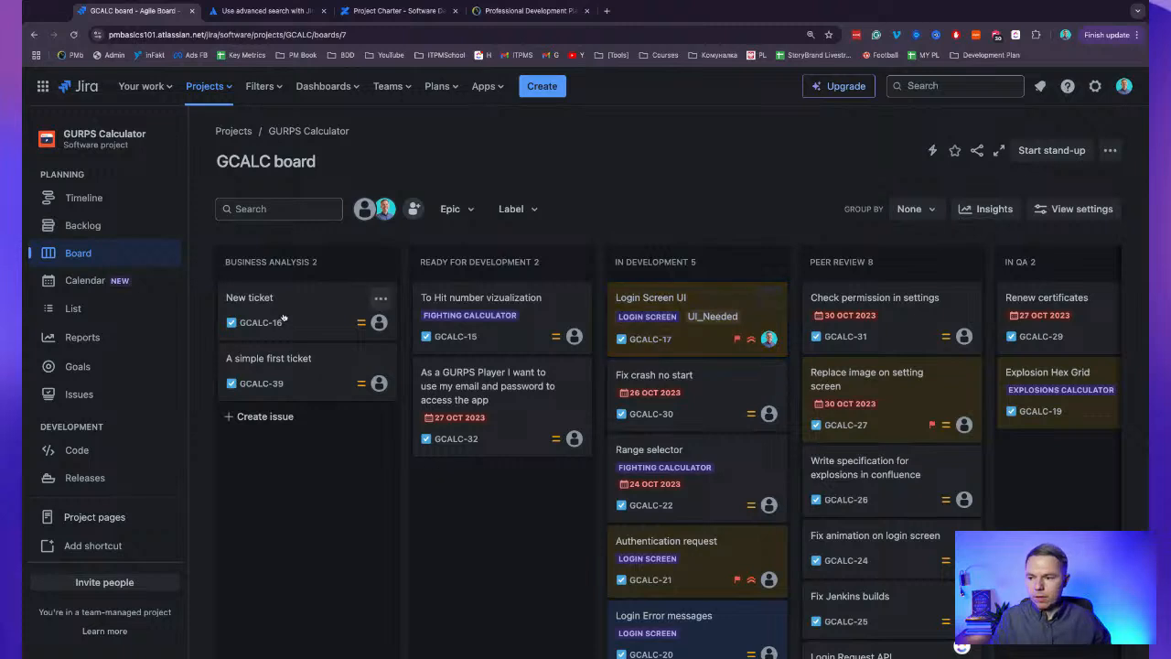
Move the card "A simple first ticket" through Ready For Development and In Development to the Peer Review column.
left_click_drag(326, 388, 503, 312)
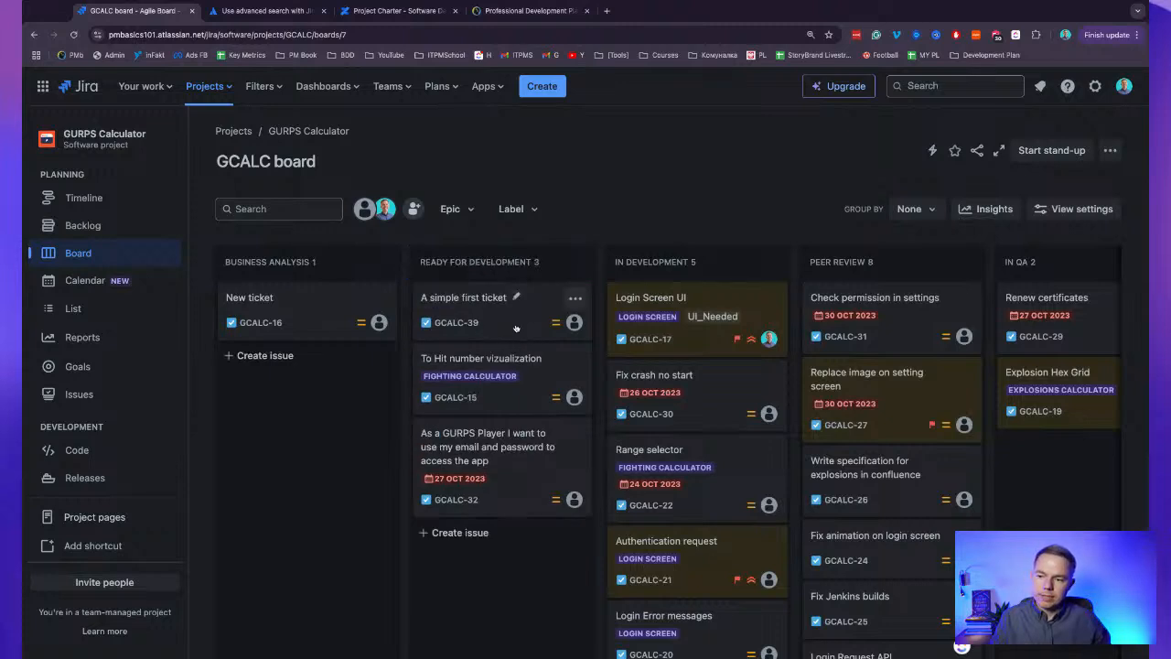
left_click_drag(515, 327, 690, 348)
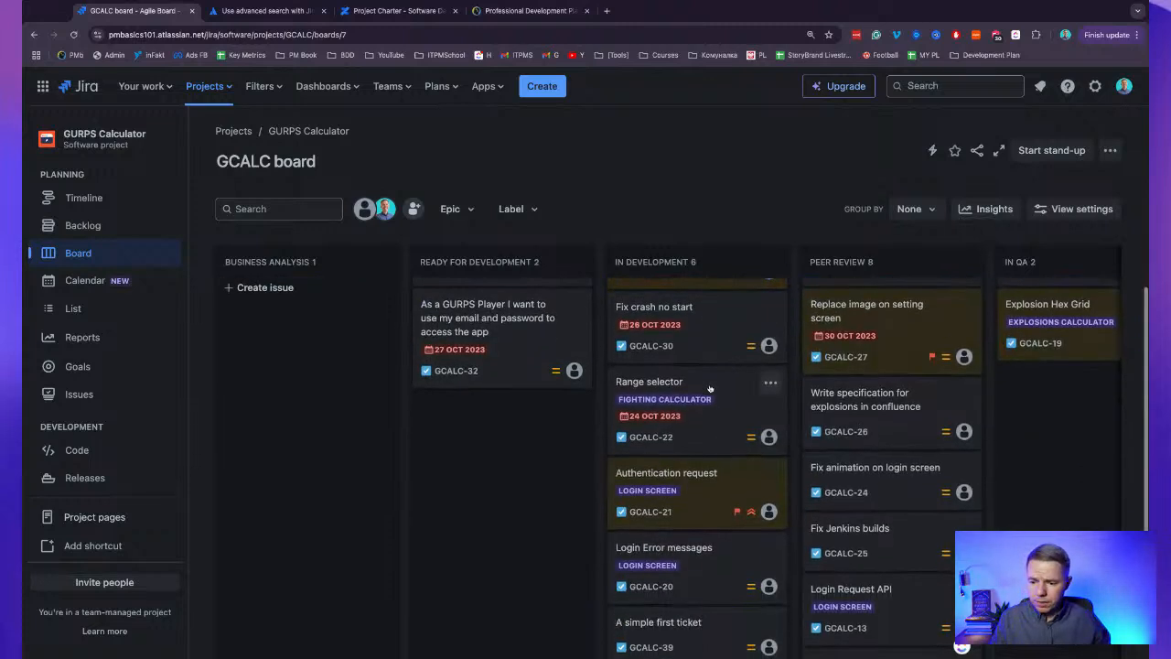
scroll(709, 389, "down", 2)
left_click_drag(701, 615, 892, 316)
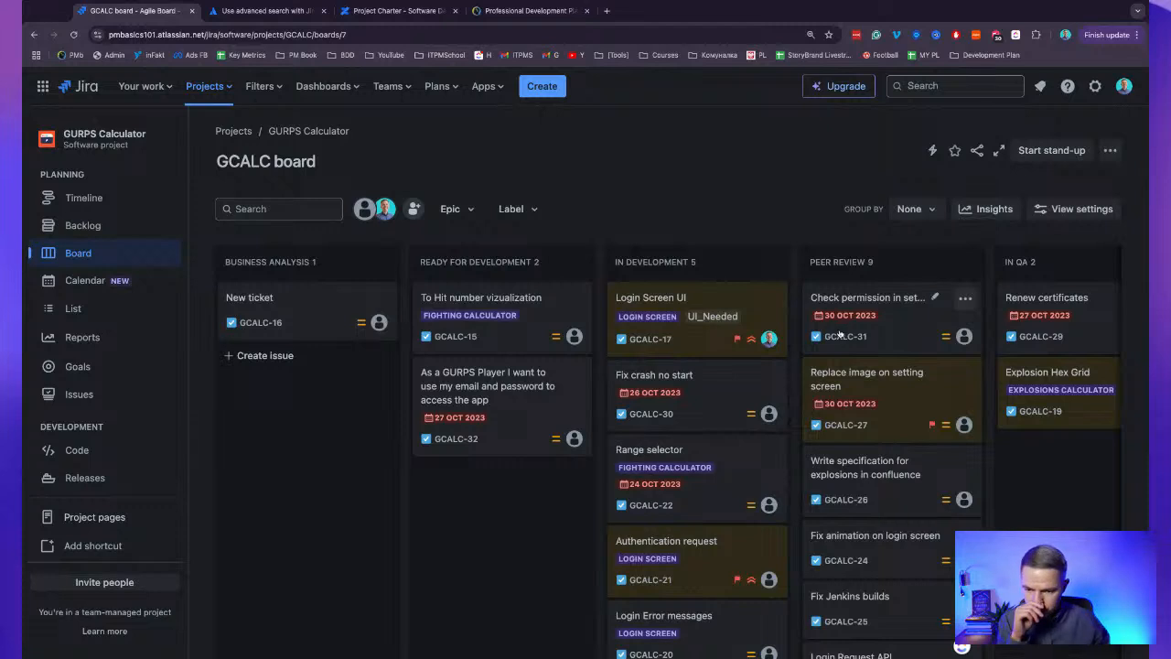
Move the card "Fix Jenkins builds" to the In QA column and "Explosion Hex Grid" to the Done column.
scroll(858, 349, "down", 1)
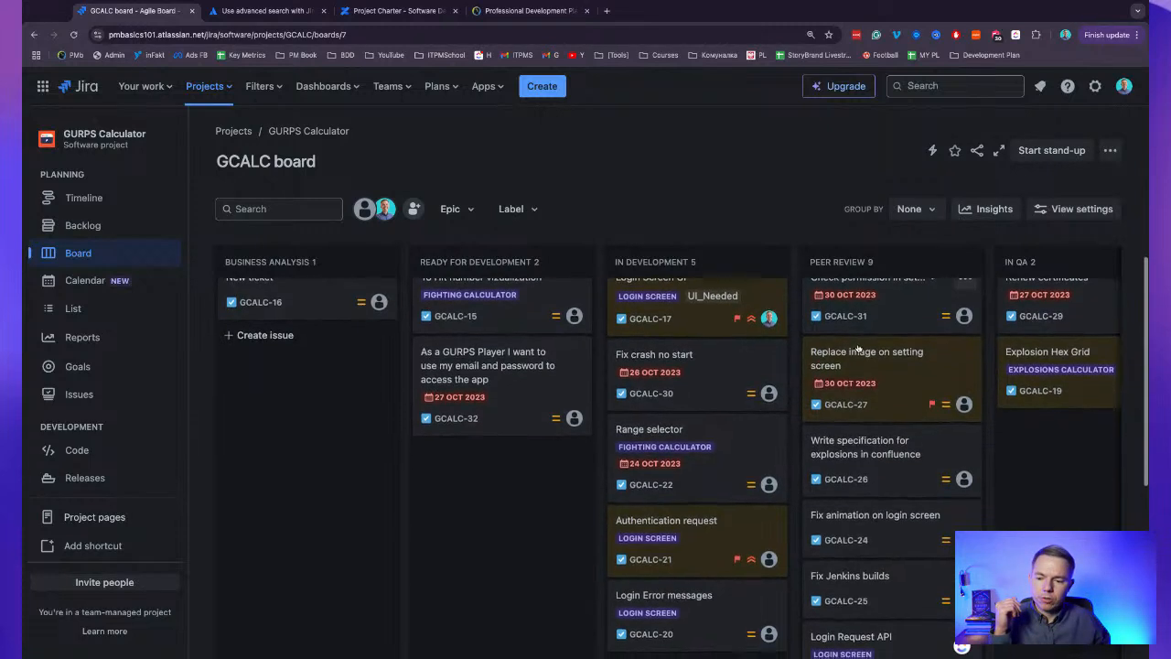
scroll(858, 349, "down", 1)
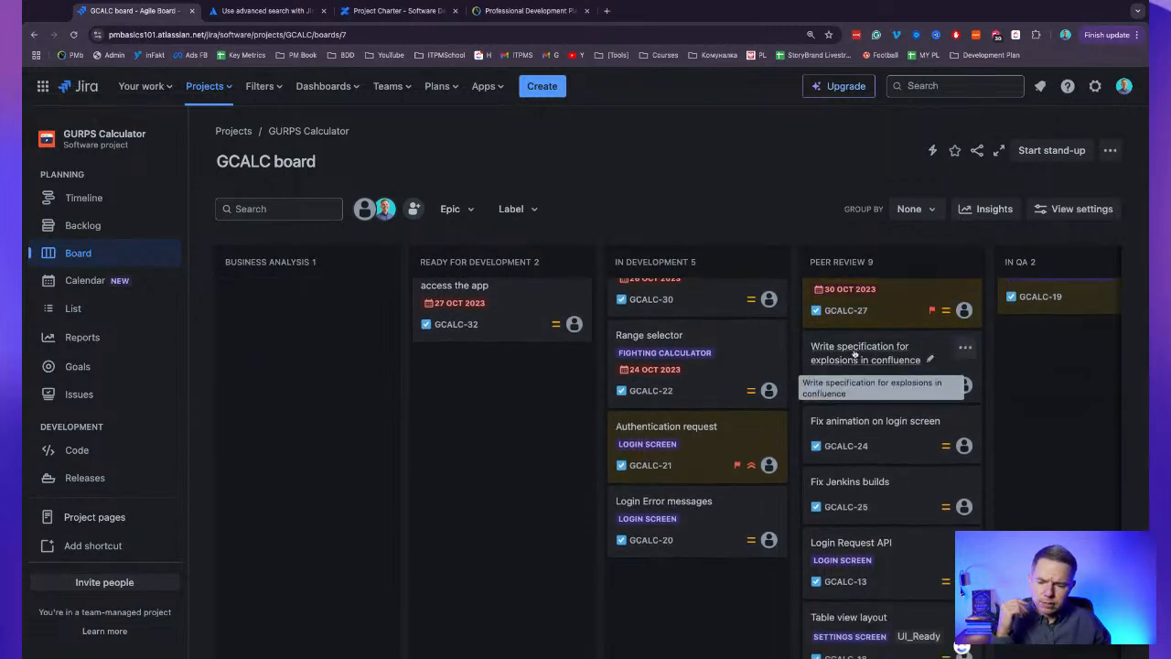
left_click_drag(904, 506, 943, 357)
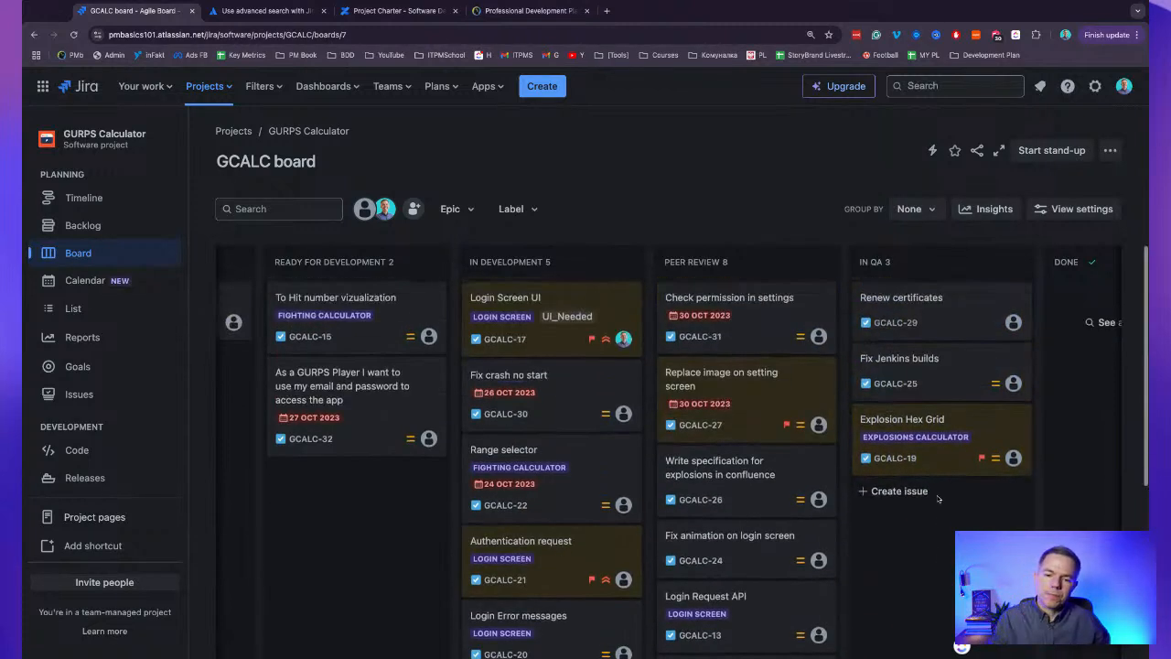
scroll(924, 494, "right", 3)
left_click_drag(884, 483, 878, 479)
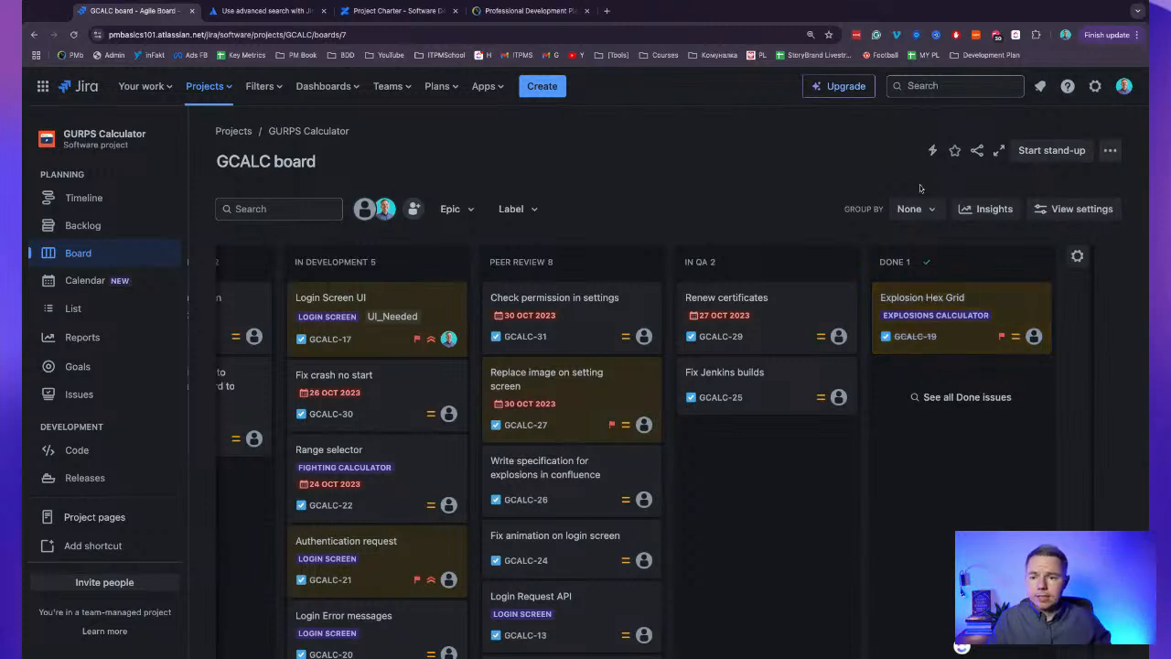
Open the board's workflow and rearrange the status boxes, placing Business Analysis through In QA in a lower row with Done above the end.
left_click(1110, 150)
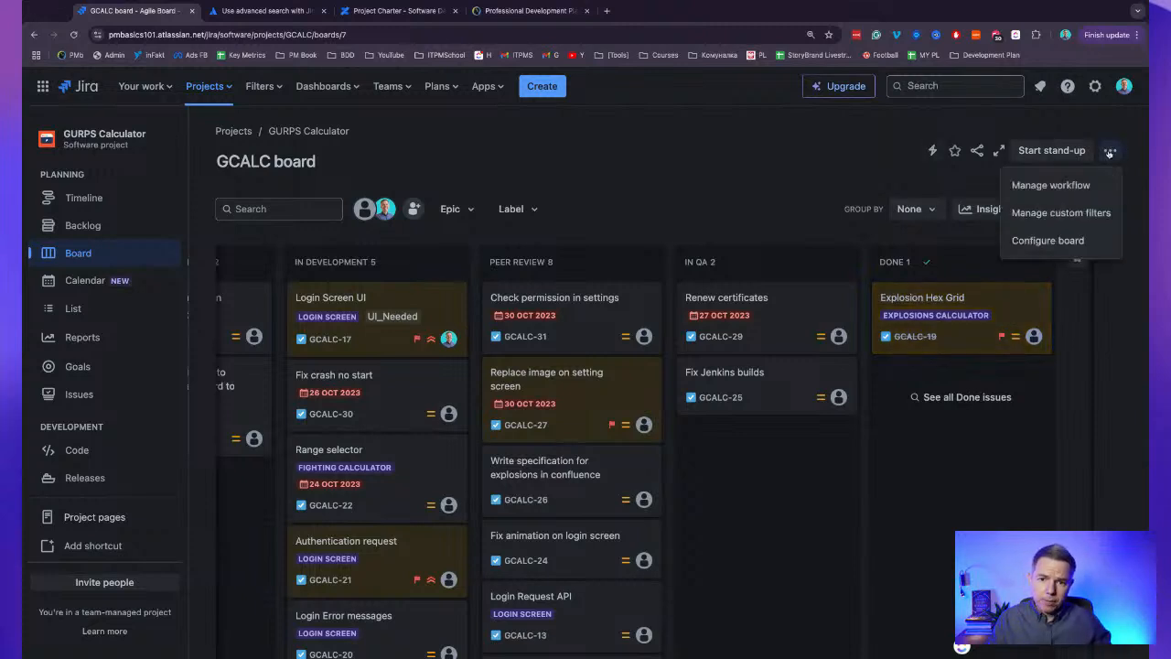
left_click(1034, 184)
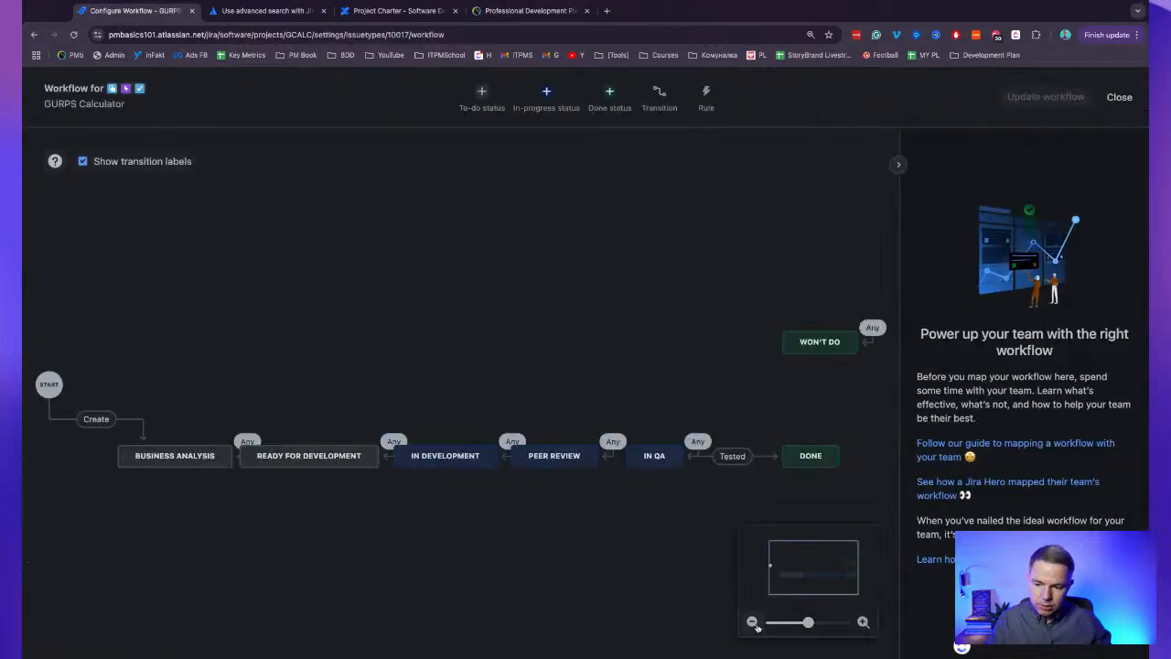
left_click(752, 623)
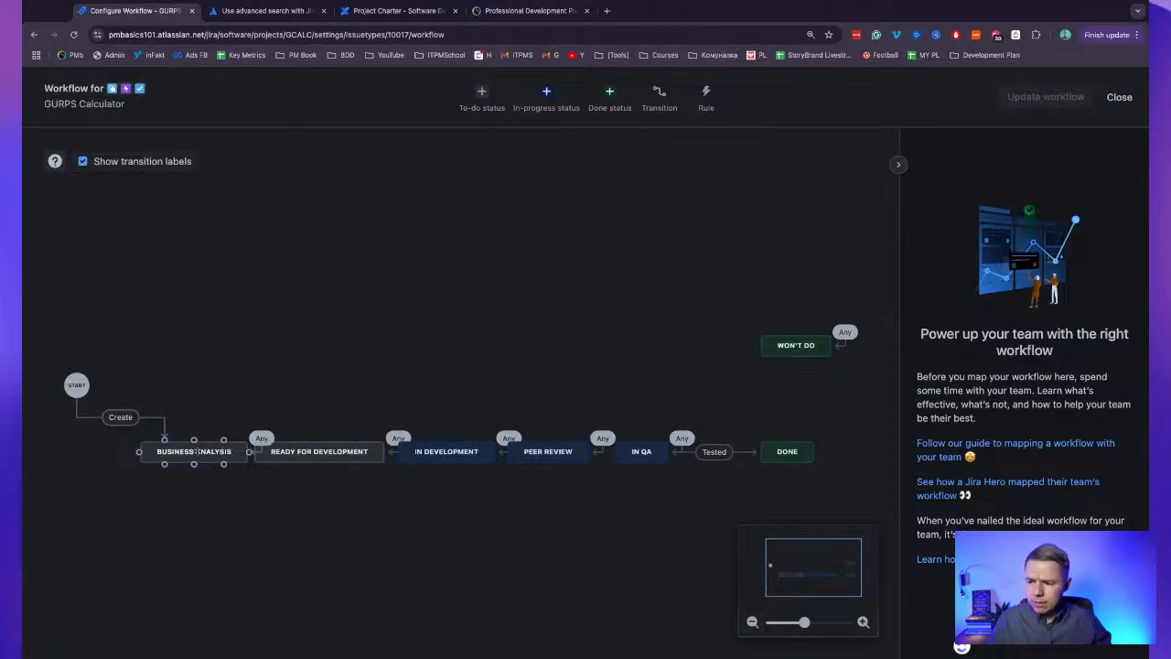
left_click_drag(188, 452, 124, 516)
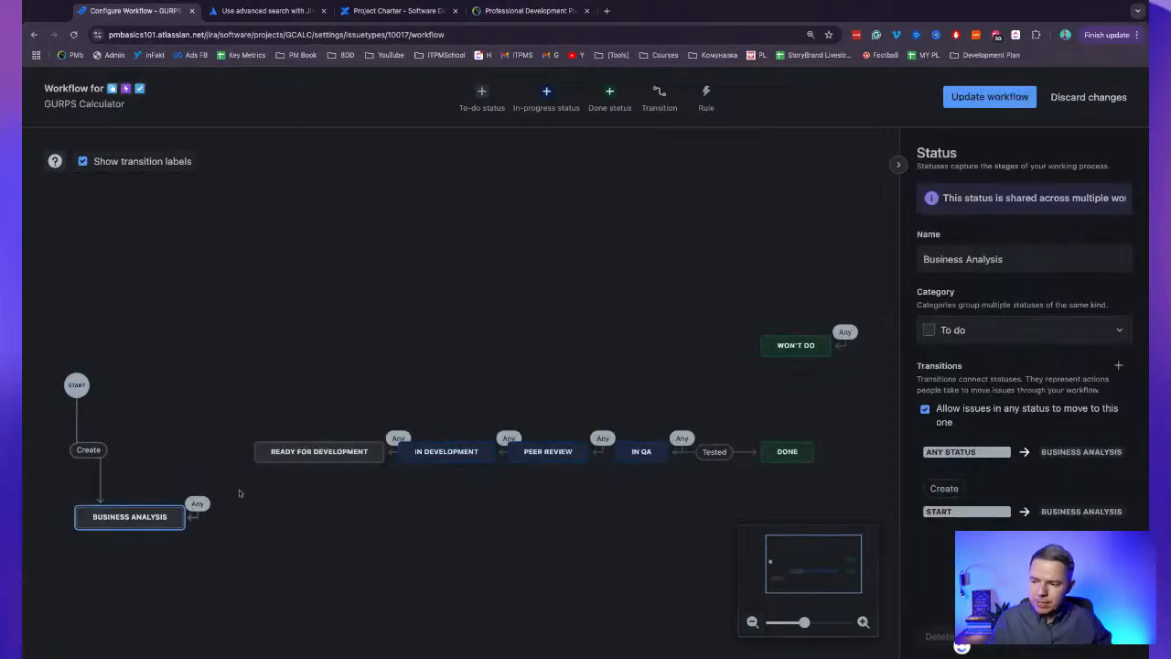
left_click_drag(335, 453, 309, 518)
left_click_drag(433, 449, 431, 516)
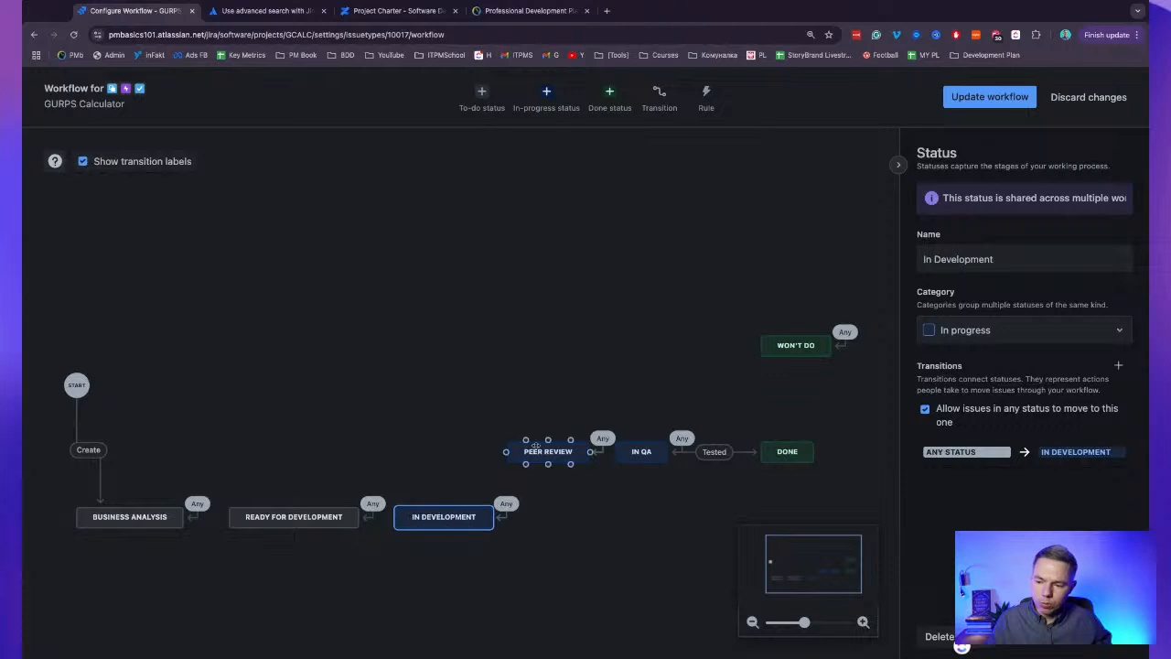
left_click_drag(536, 449, 560, 515)
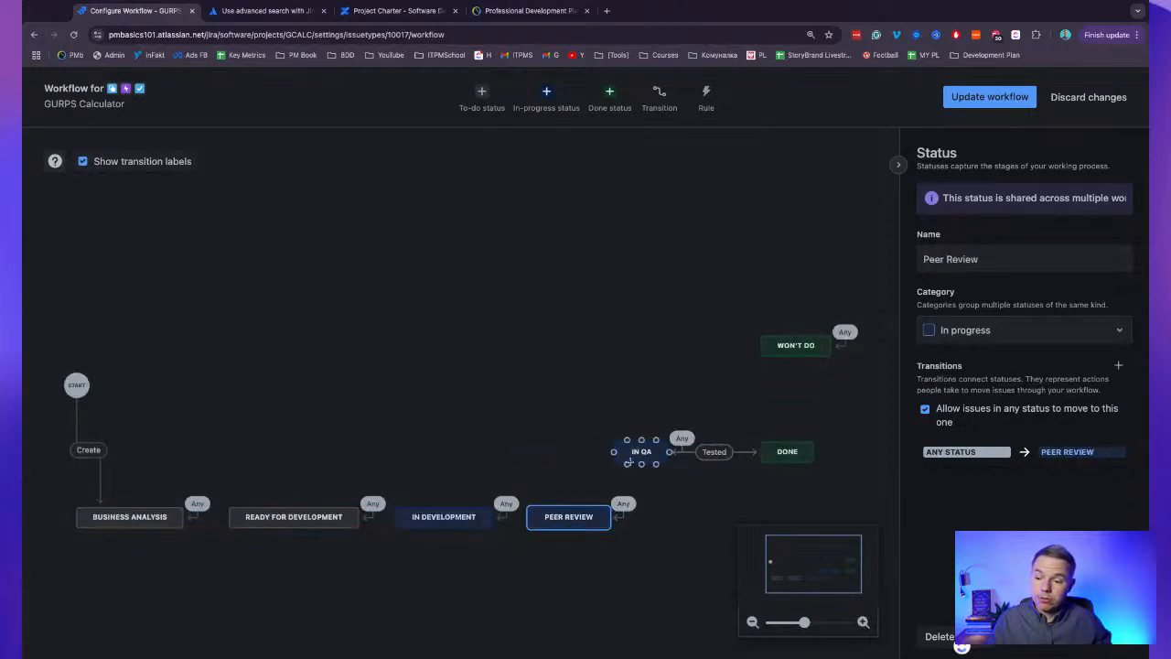
left_click_drag(641, 452, 670, 517)
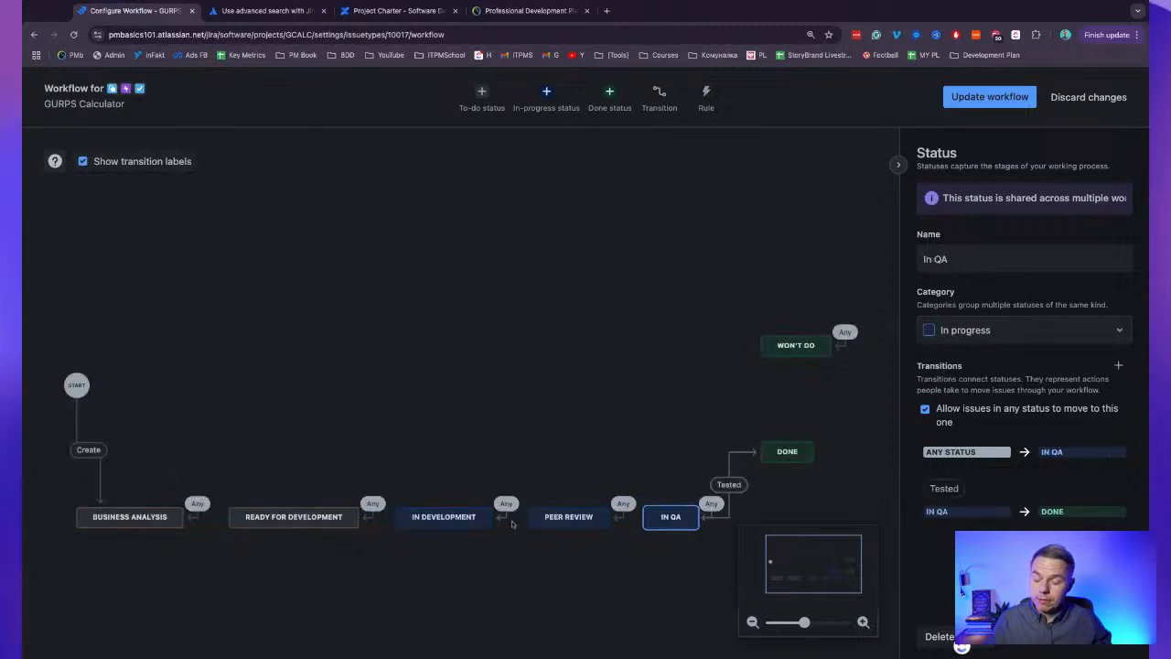
left_click_drag(792, 455, 792, 454)
left_click(817, 454)
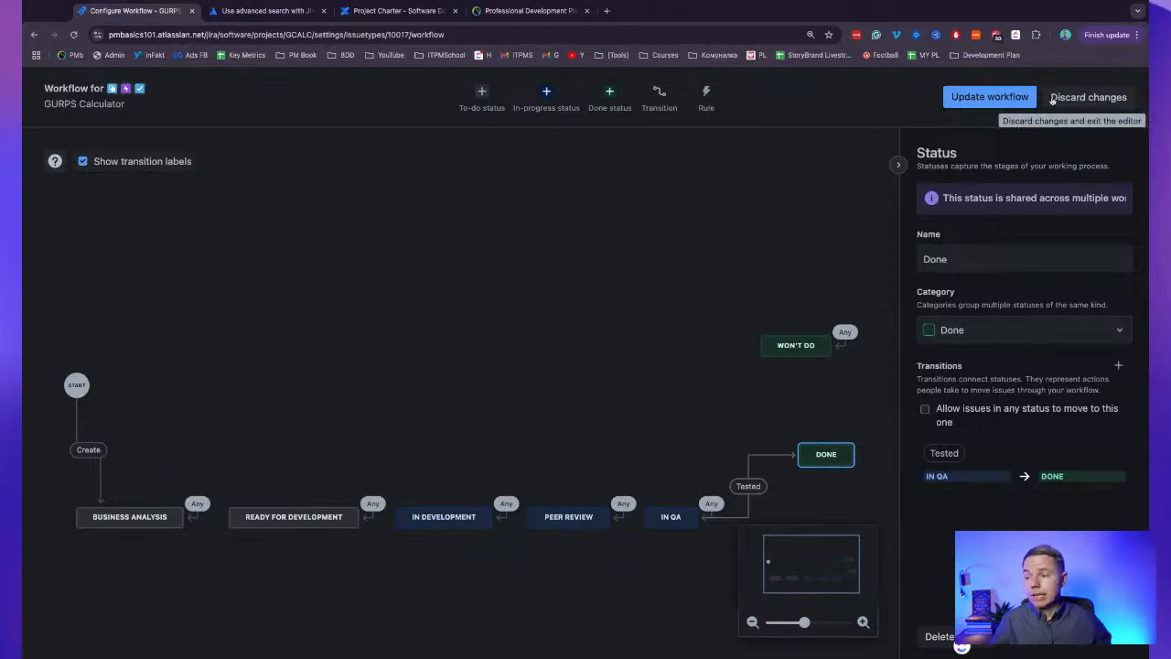
Discard the workflow layout changes and return to the GURPS Calculator (GCALC) board.
left_click(1088, 101)
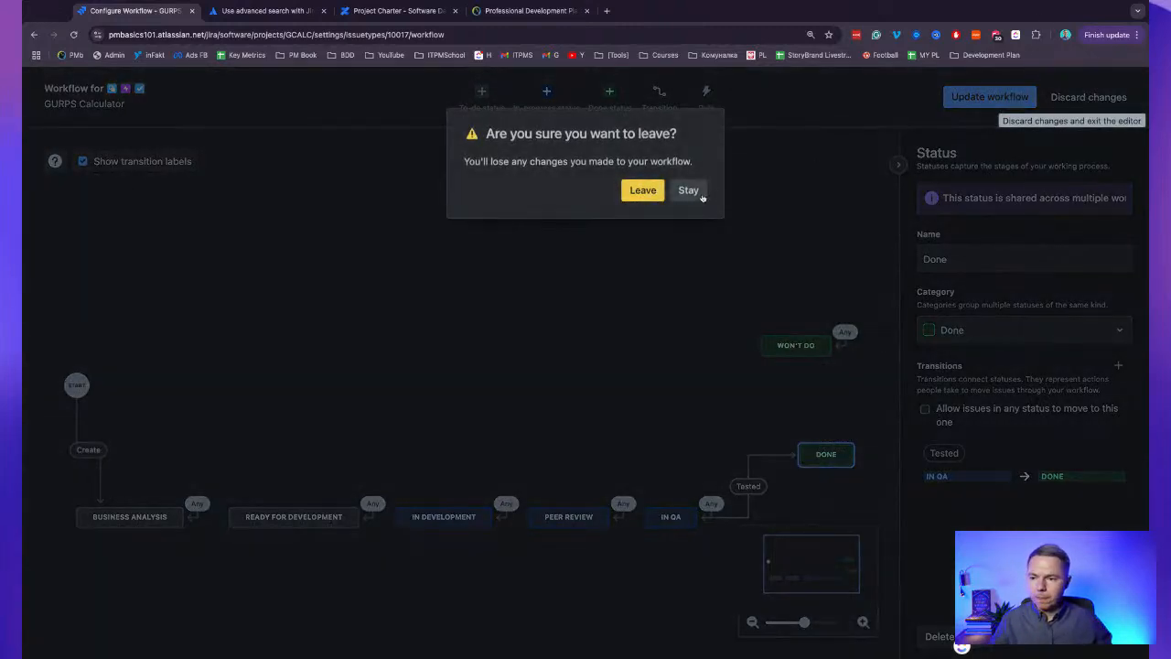
left_click(661, 194)
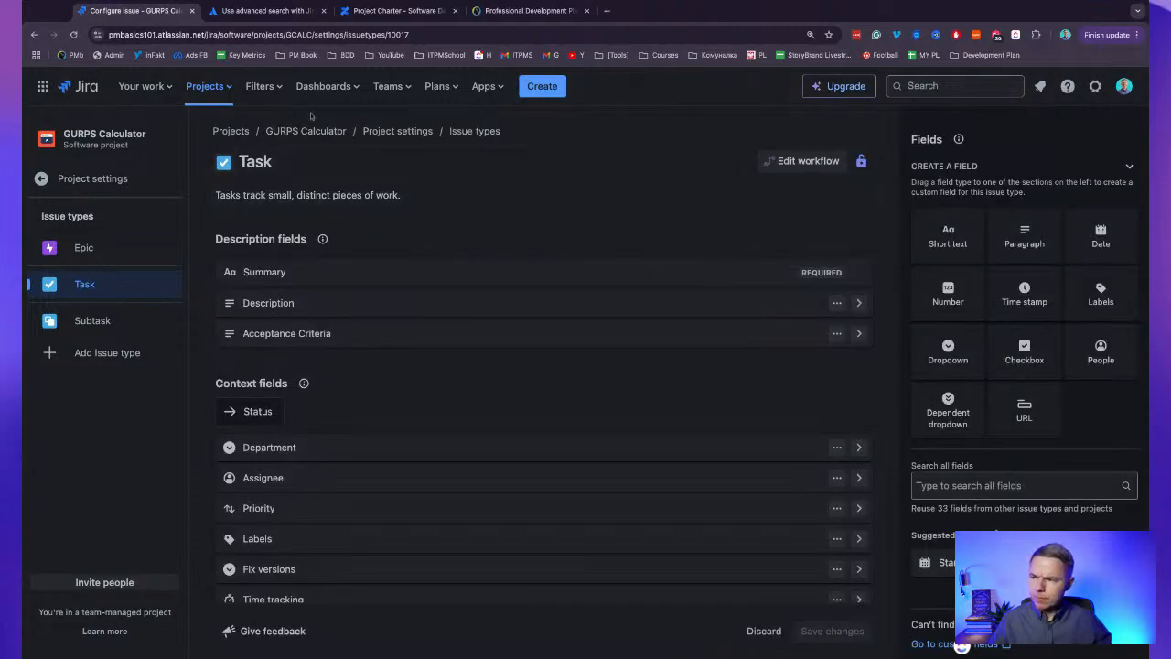
left_click(203, 95)
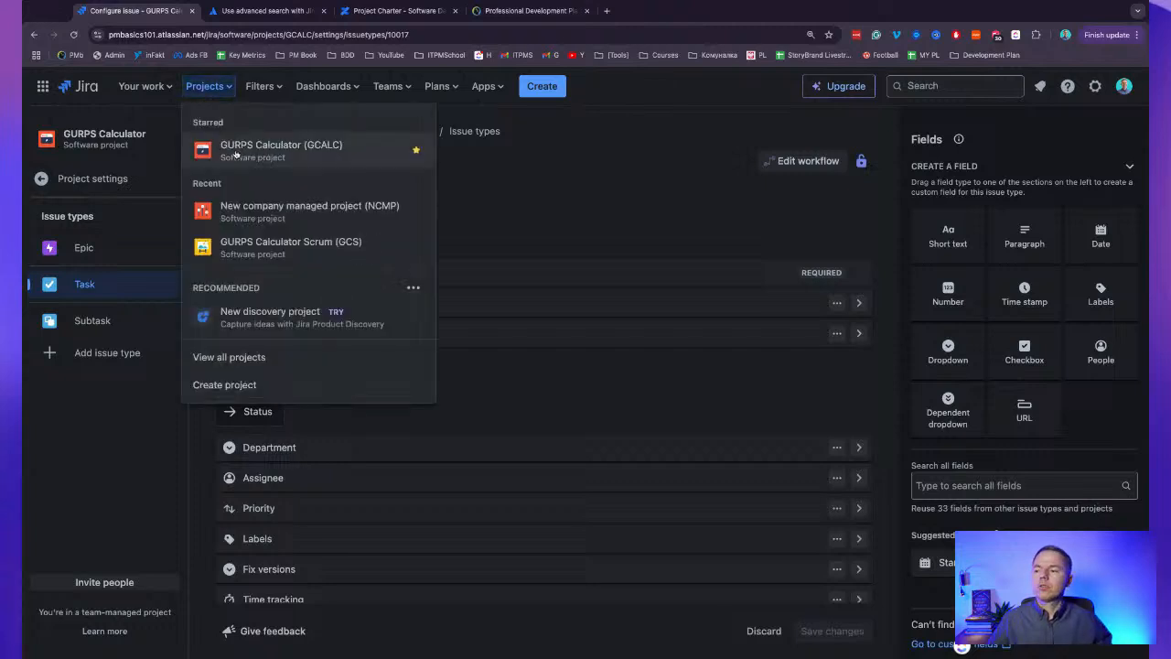
left_click(236, 152)
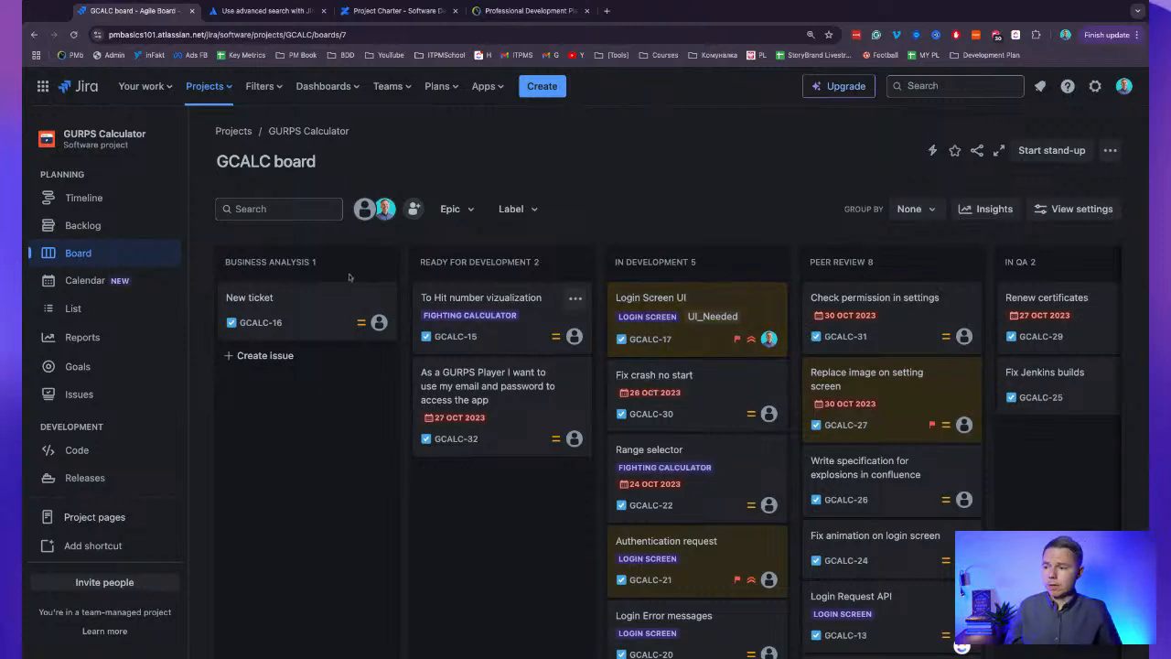
Switch to the New company managed project (NCMP) and view its active sprint board.
left_click(217, 92)
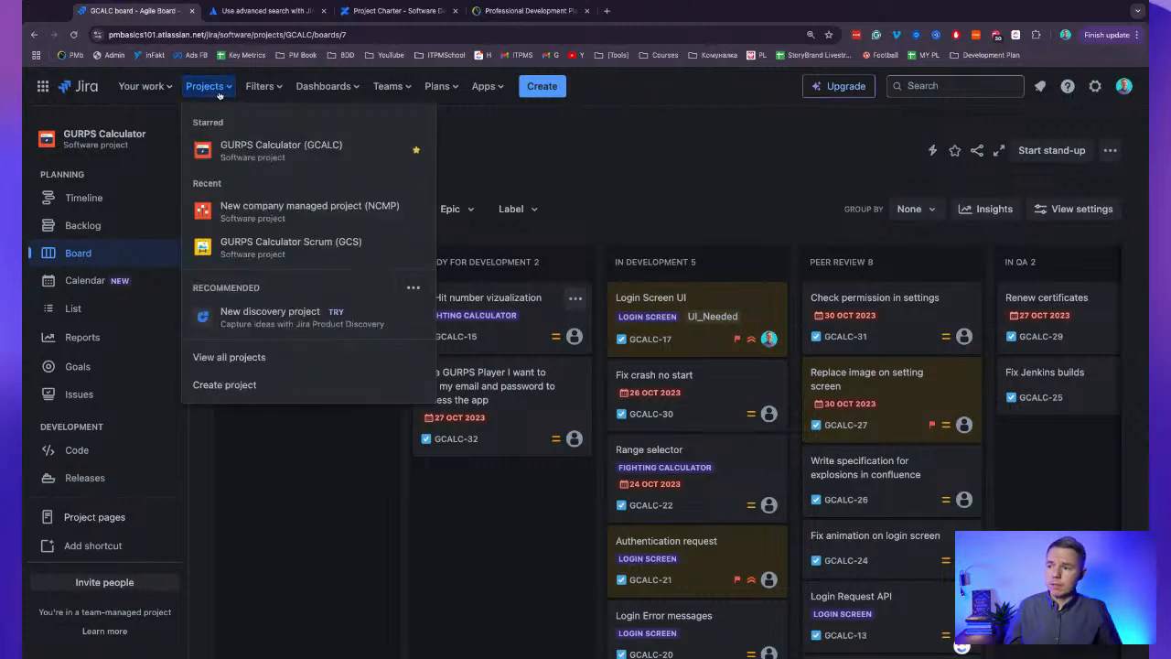
left_click(275, 211)
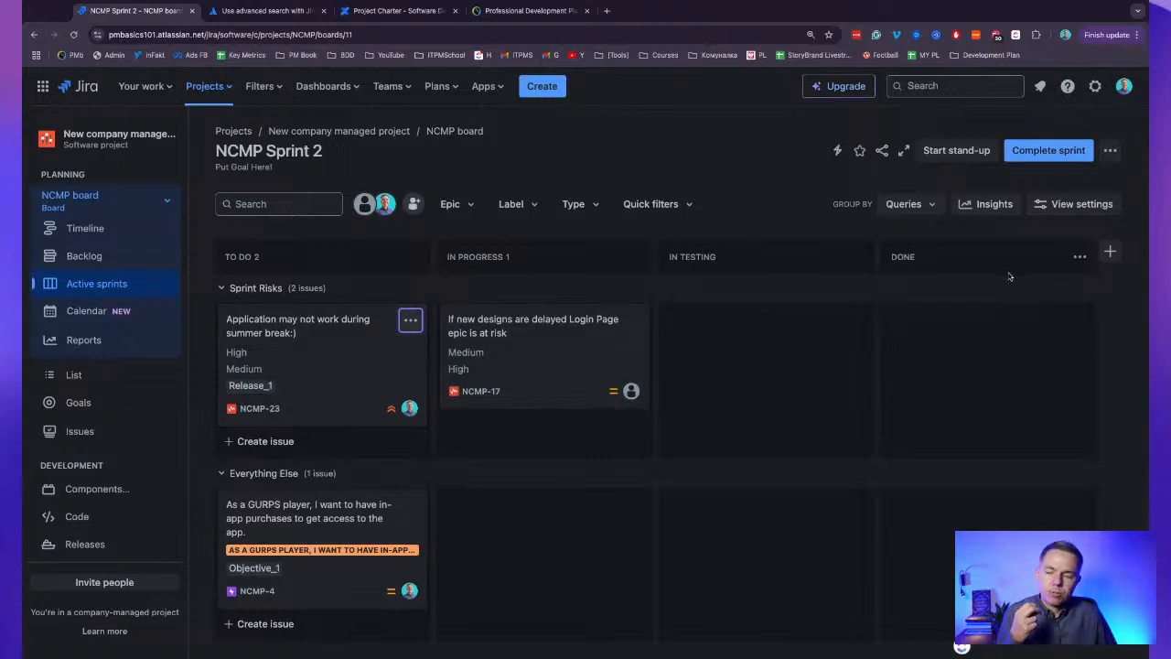
left_click(206, 86)
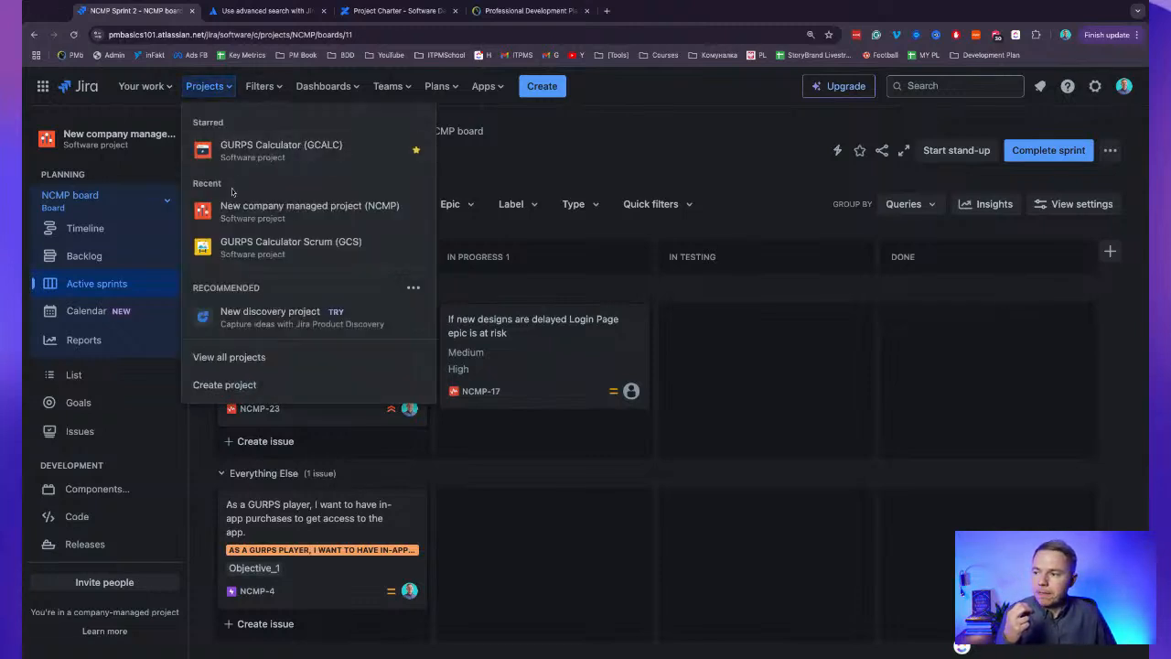
left_click(211, 97)
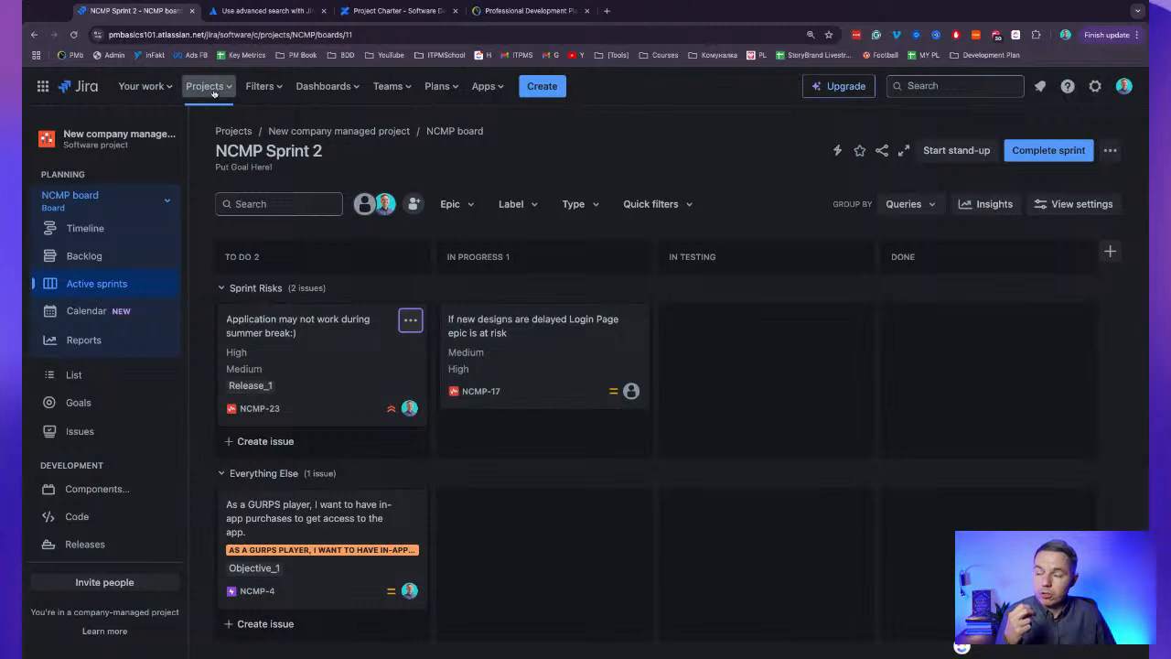
Show the list of all projects and check the project type of GURPS Calculator Scrum.
left_click(210, 92)
left_click(240, 357)
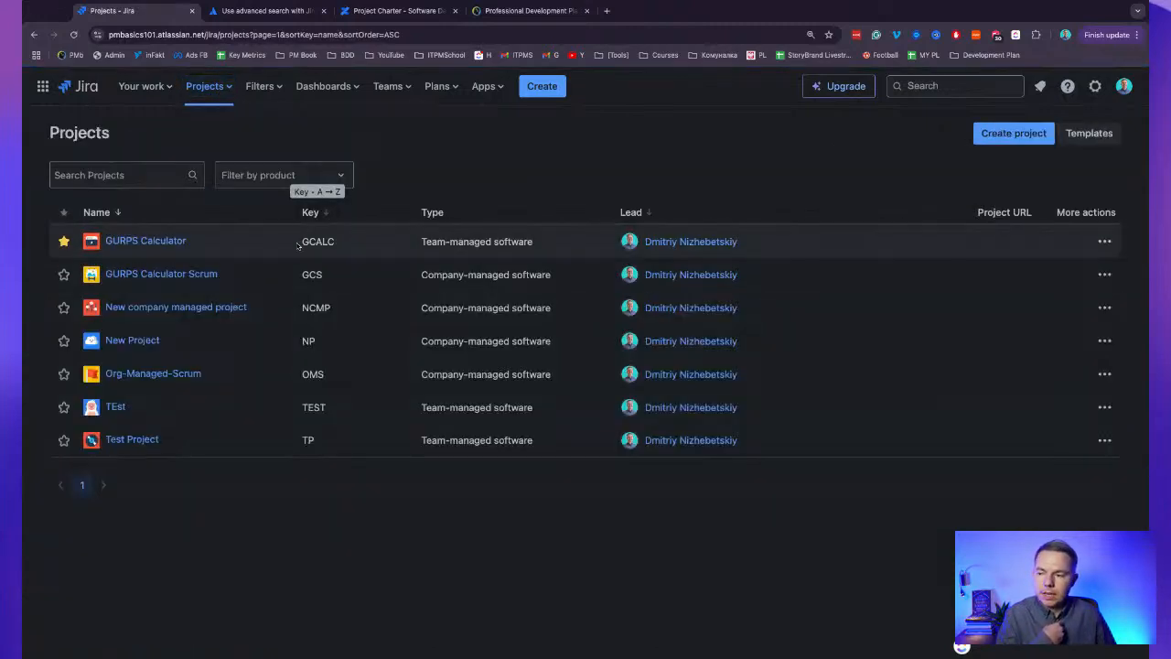
triple_click(445, 277)
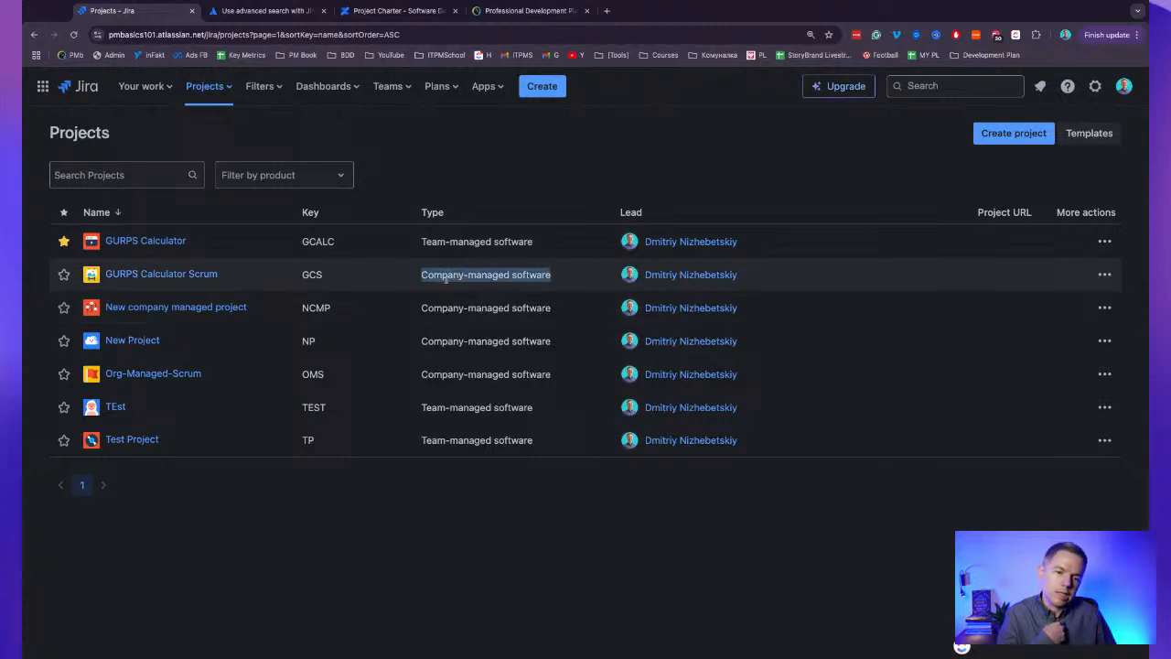
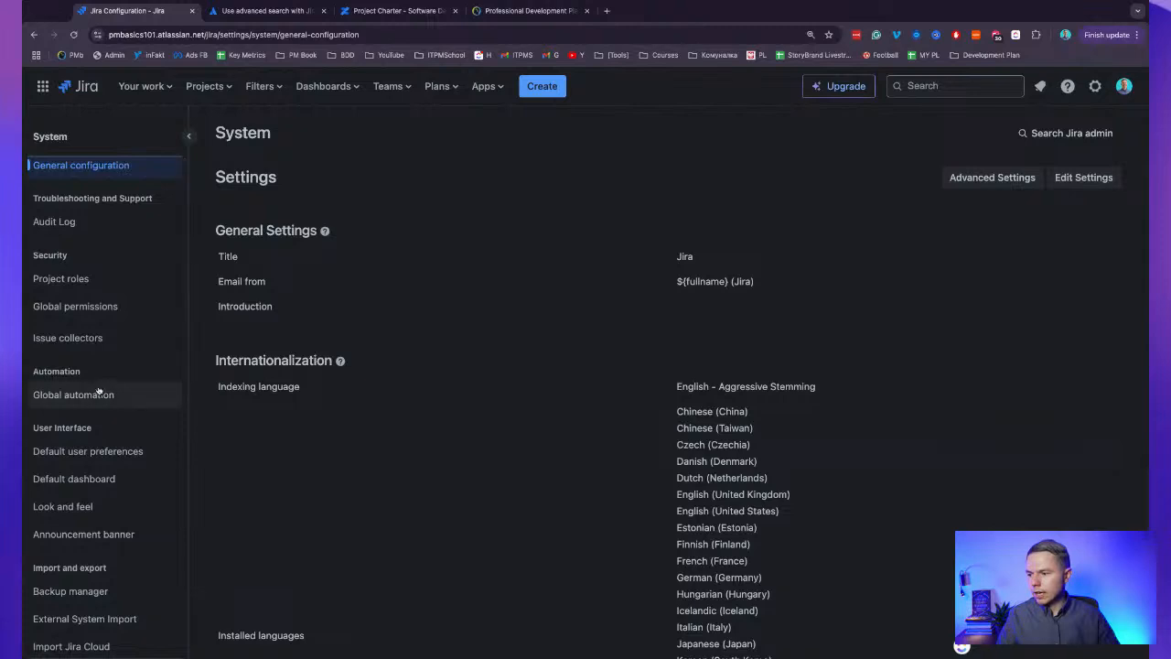
Open the global automation rule for critical defect notifications and review its trigger, issue type condition and priority condition.
left_click(98, 394)
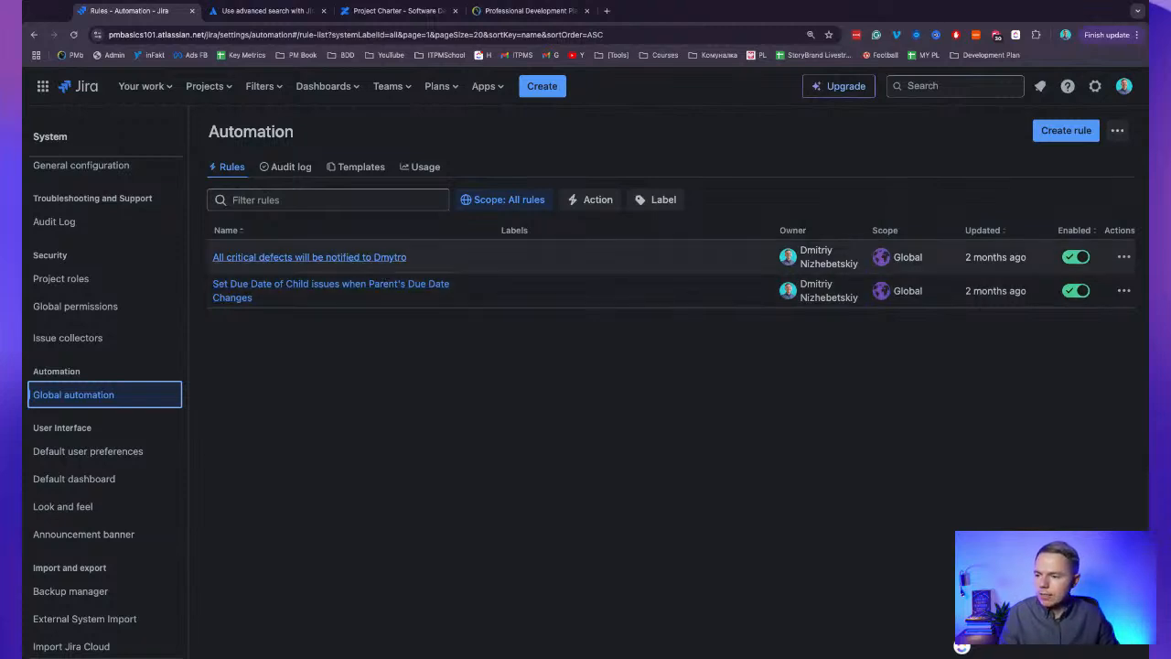
left_click(309, 258)
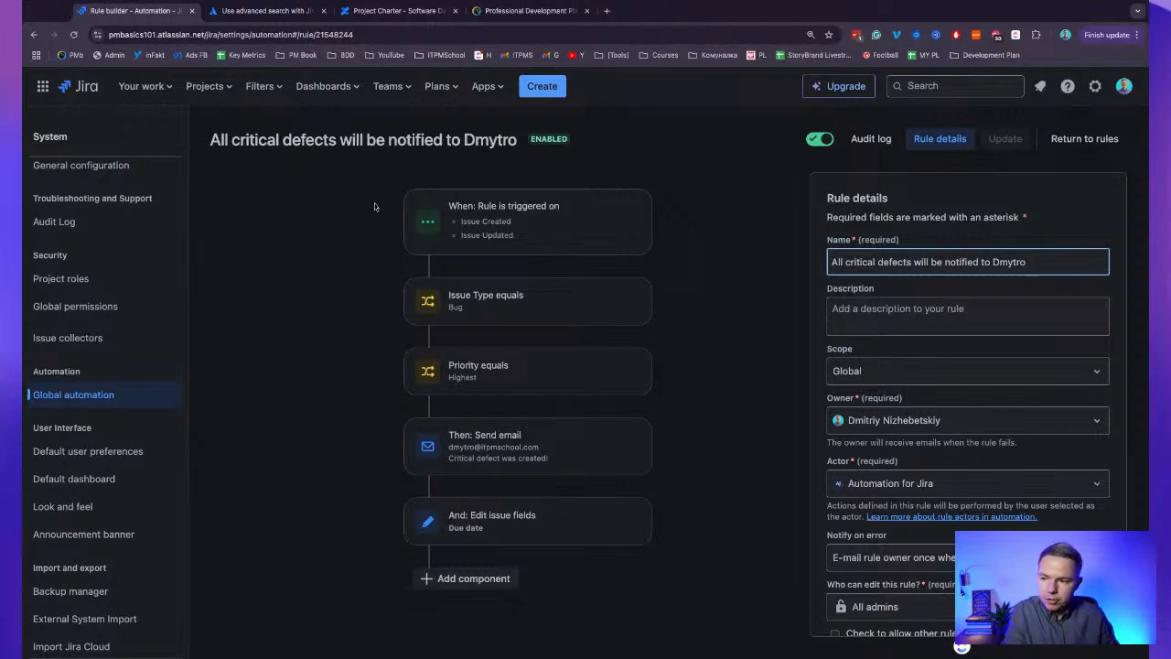
left_click(562, 231)
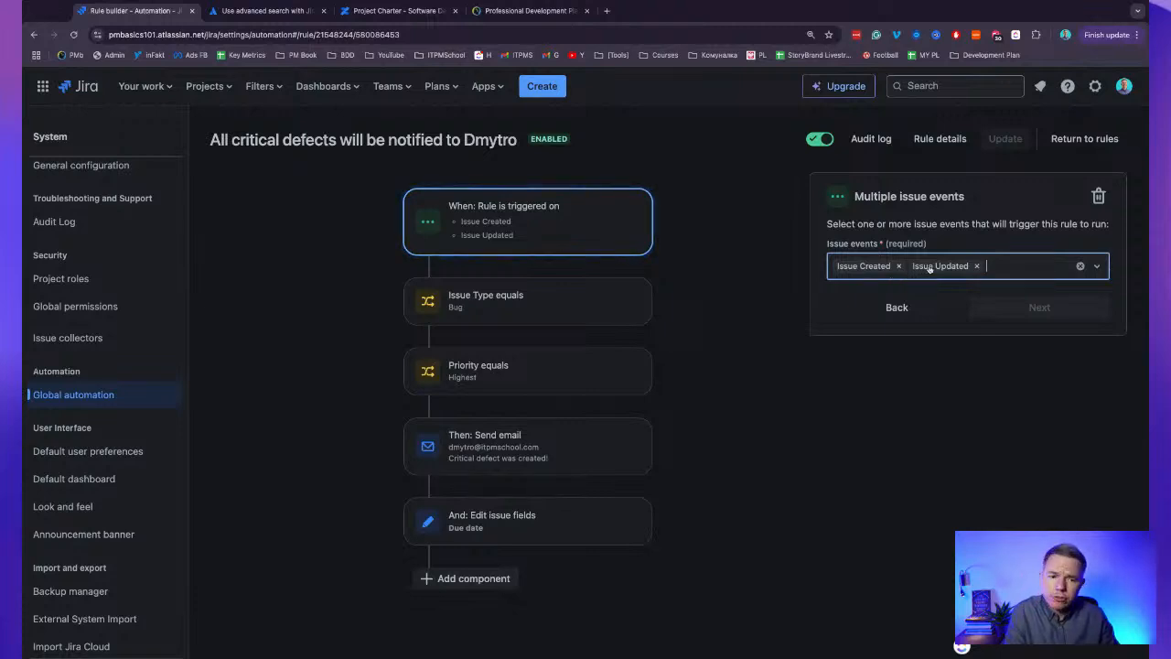
left_click(502, 294)
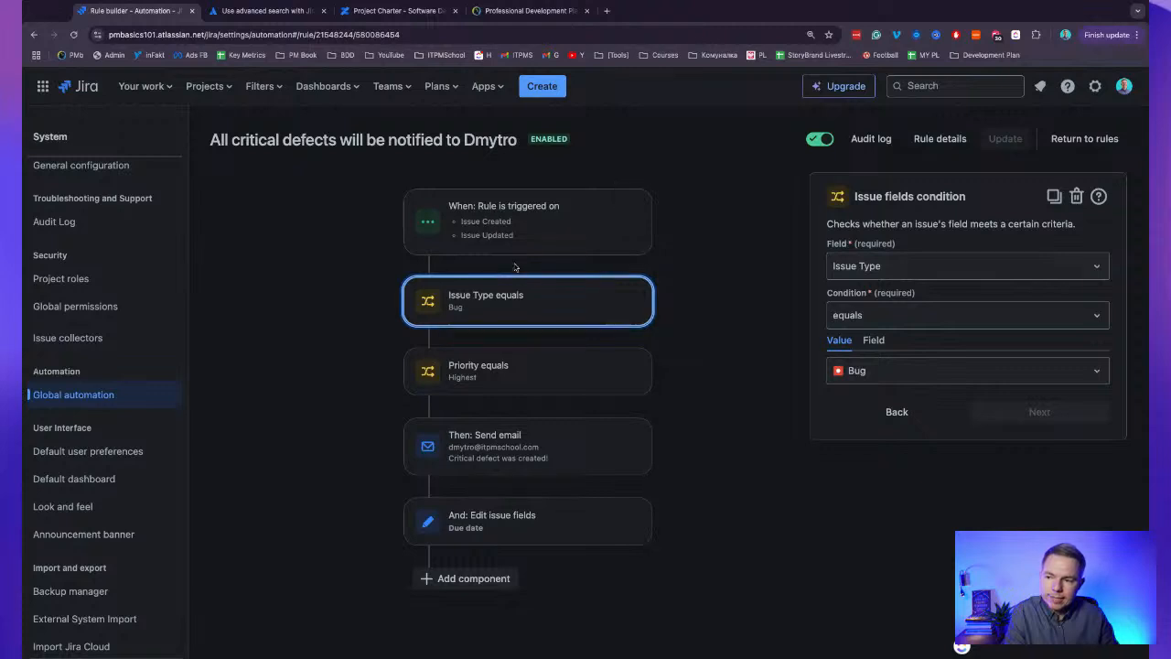
left_click(512, 371)
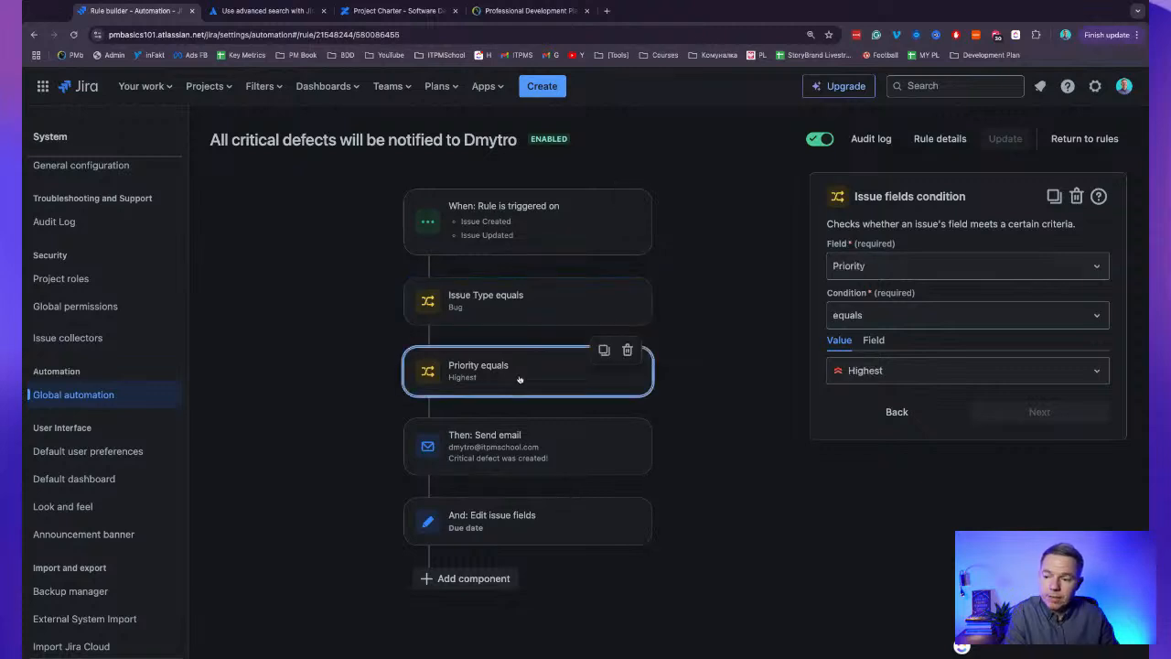
Review the rule's Send email action and the due date expression in its Edit issue fields action.
left_click(518, 437)
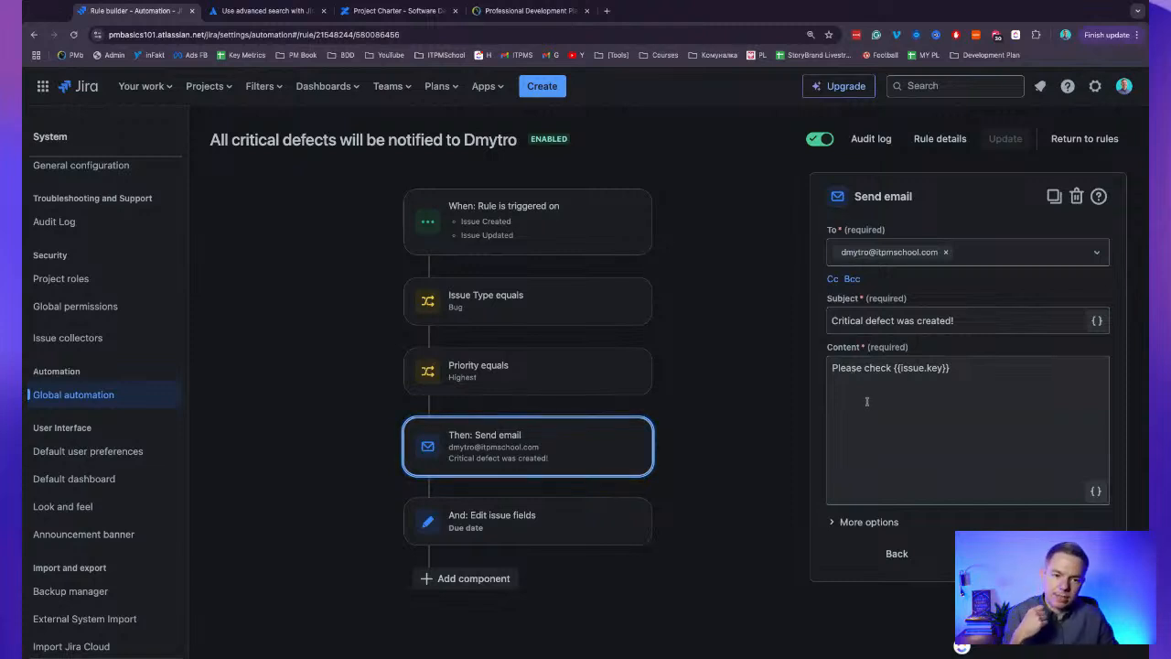
left_click(533, 517)
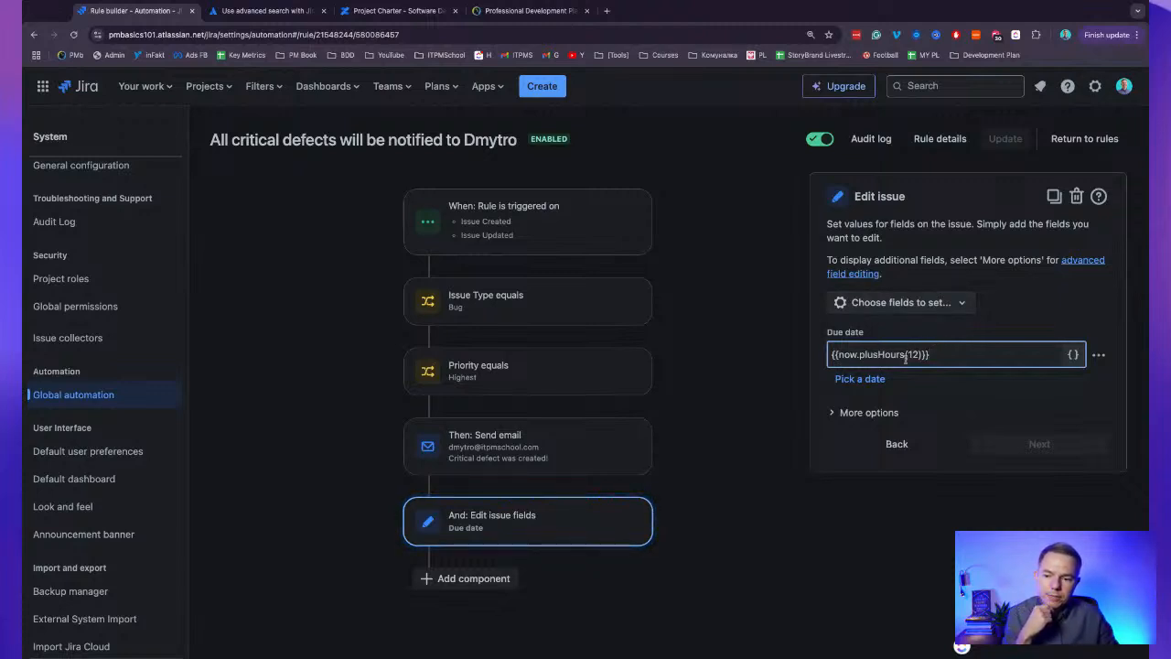
triple_click(935, 356)
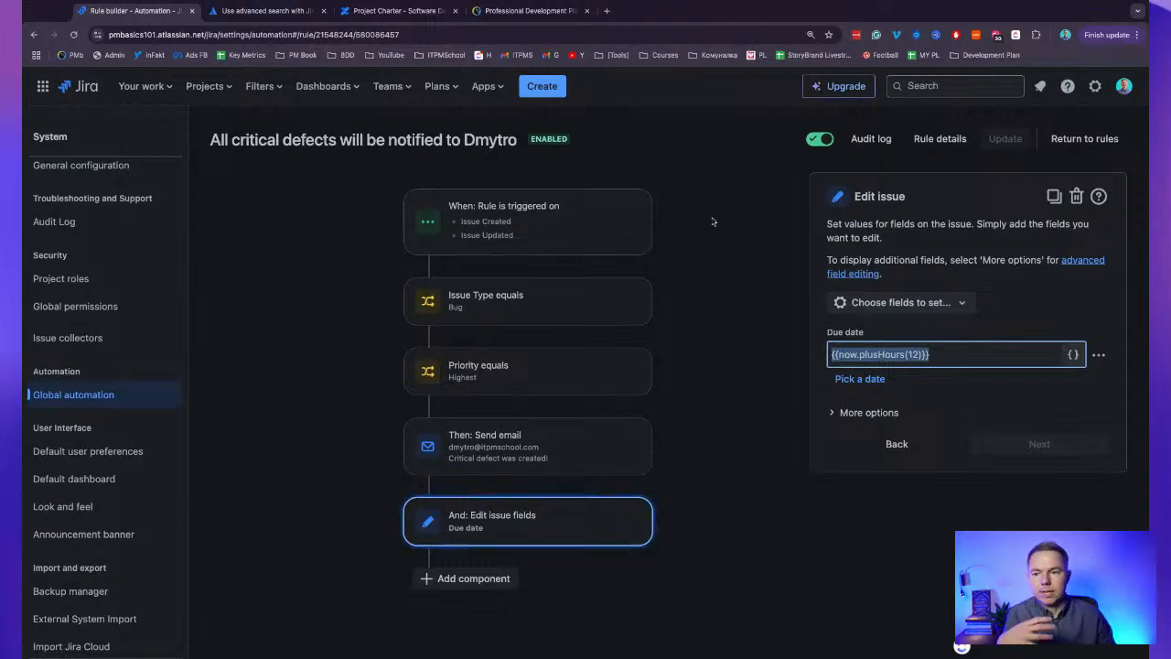
Go through the rule's components once more in order, from the trigger to the Edit issue fields action.
left_click(555, 247)
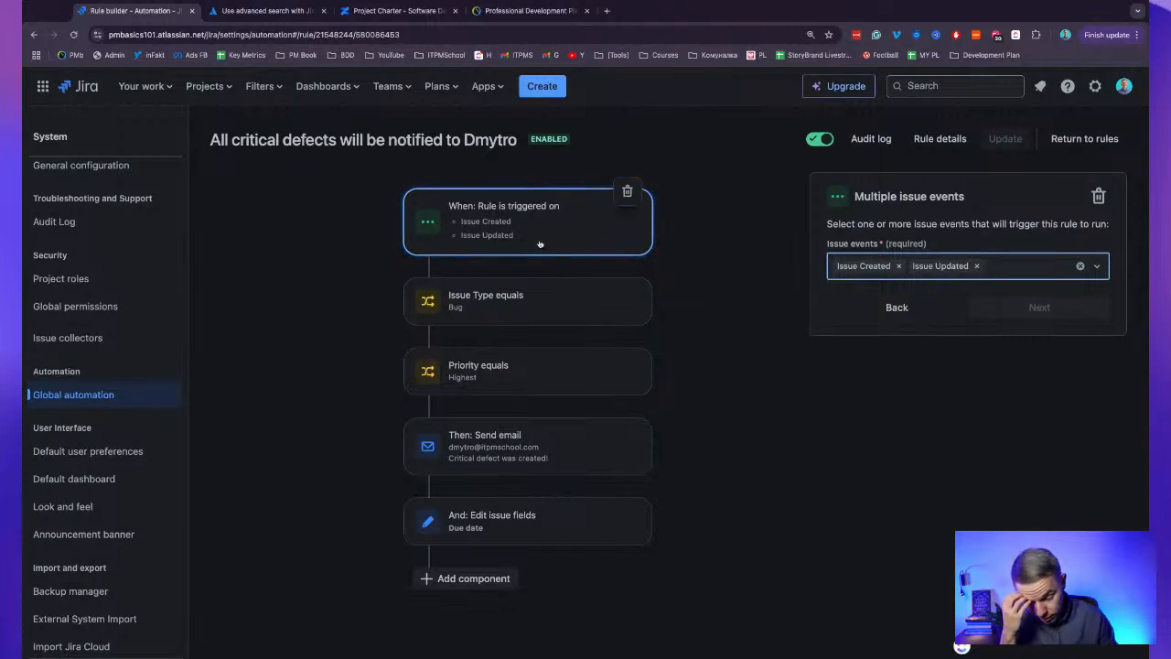
left_click(530, 307)
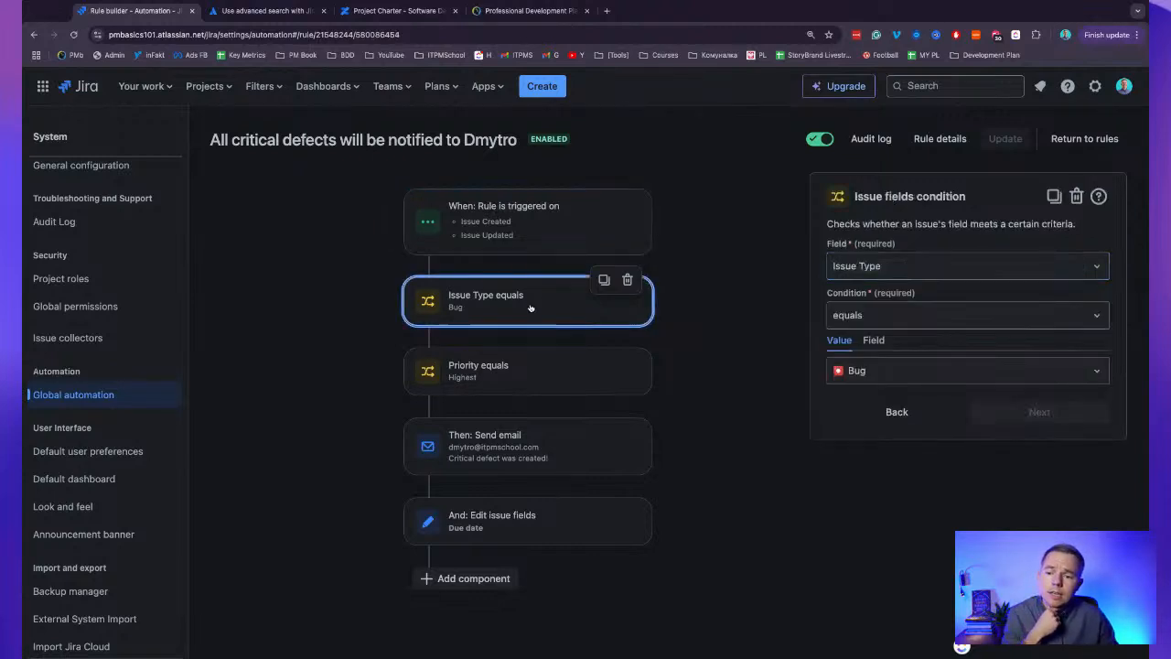
left_click(527, 381)
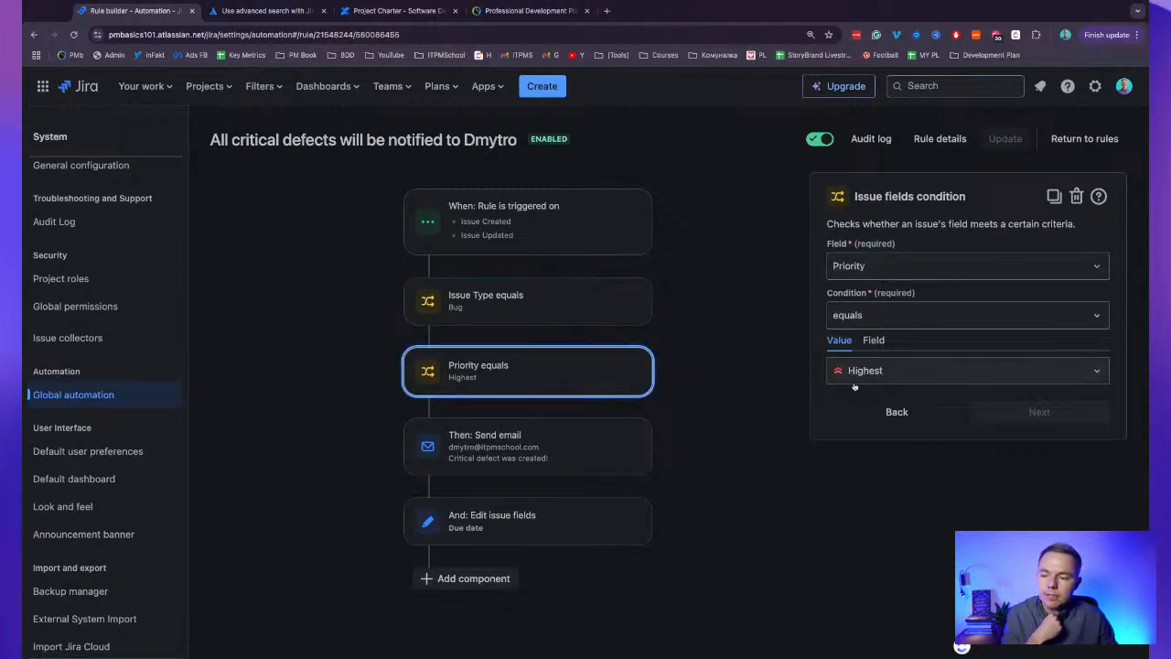
left_click(548, 448)
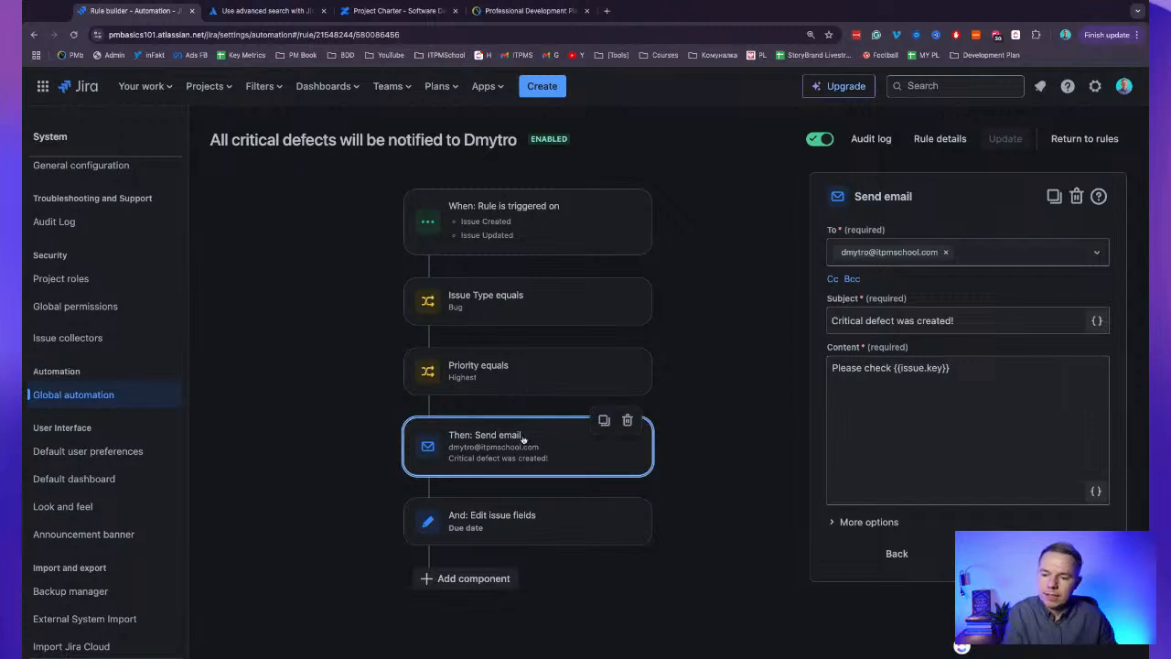
left_click(503, 515)
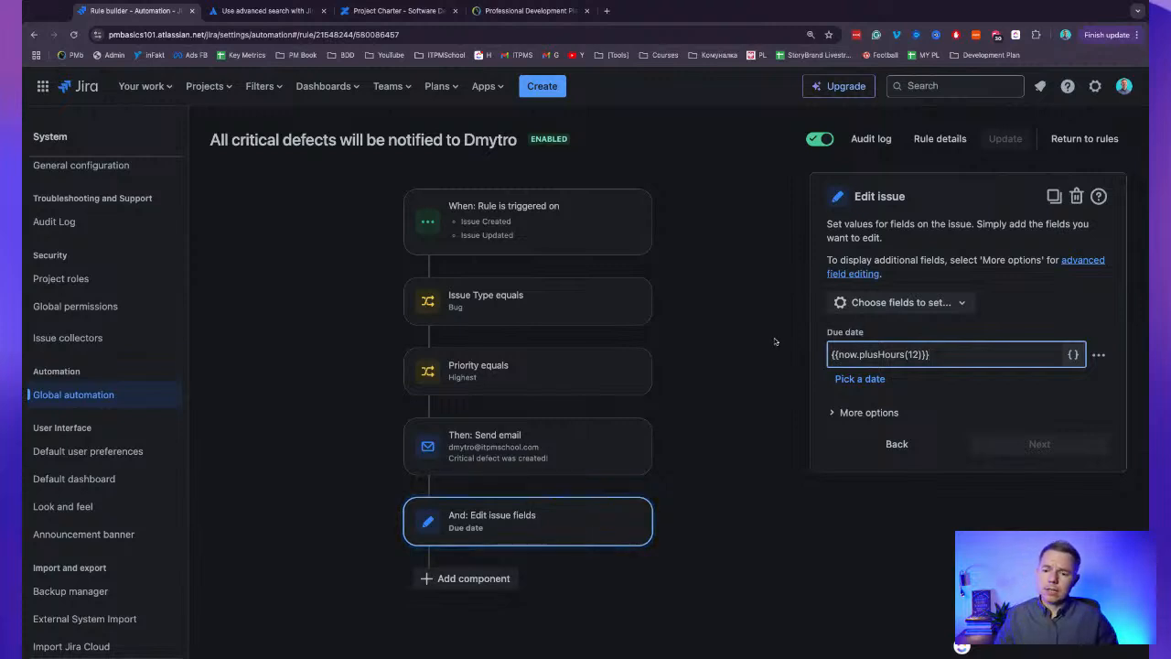
Return to the Send email action and examine the {{issue.key}} smart value in the email content.
left_click(609, 431)
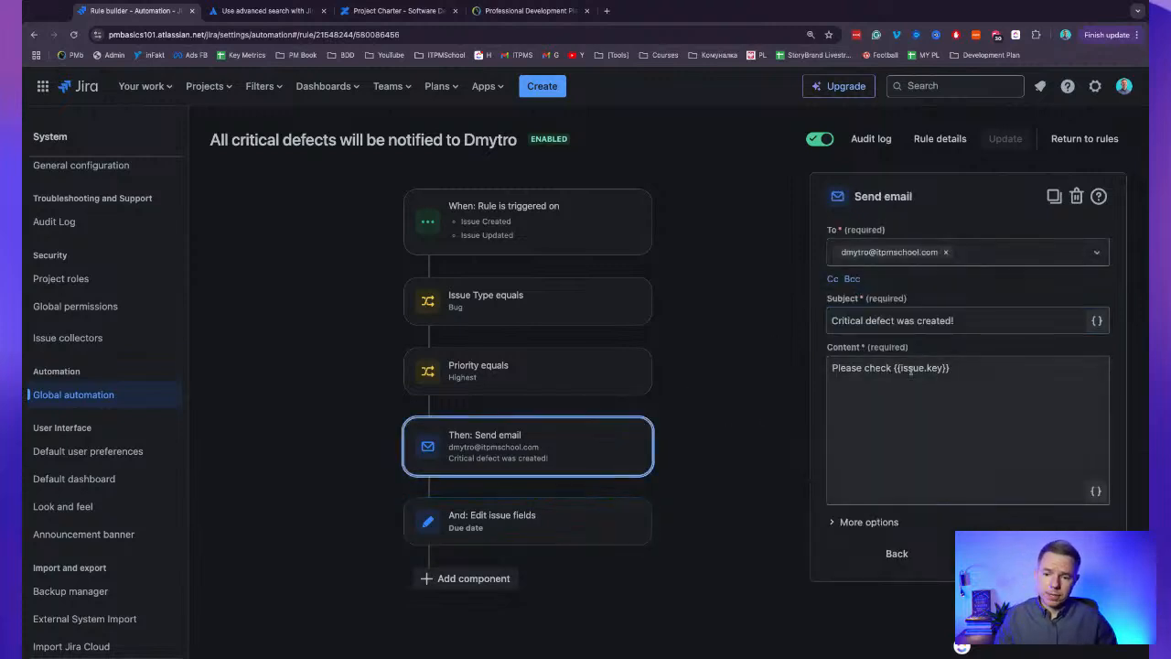
left_click_drag(895, 368, 949, 368)
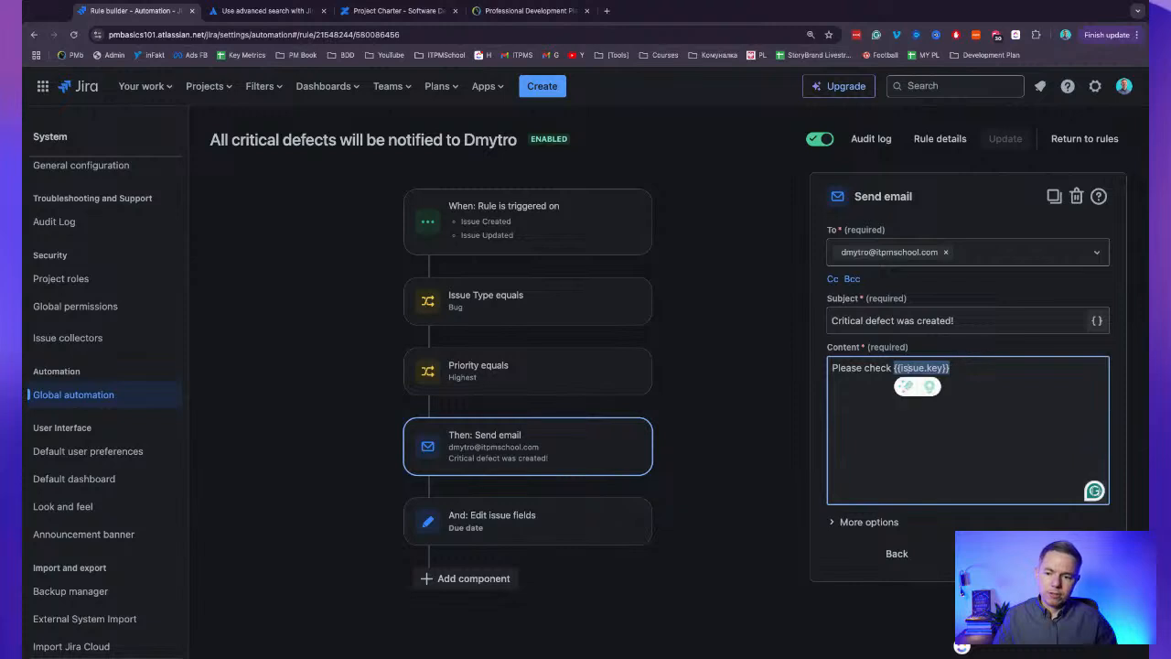
left_click(923, 368)
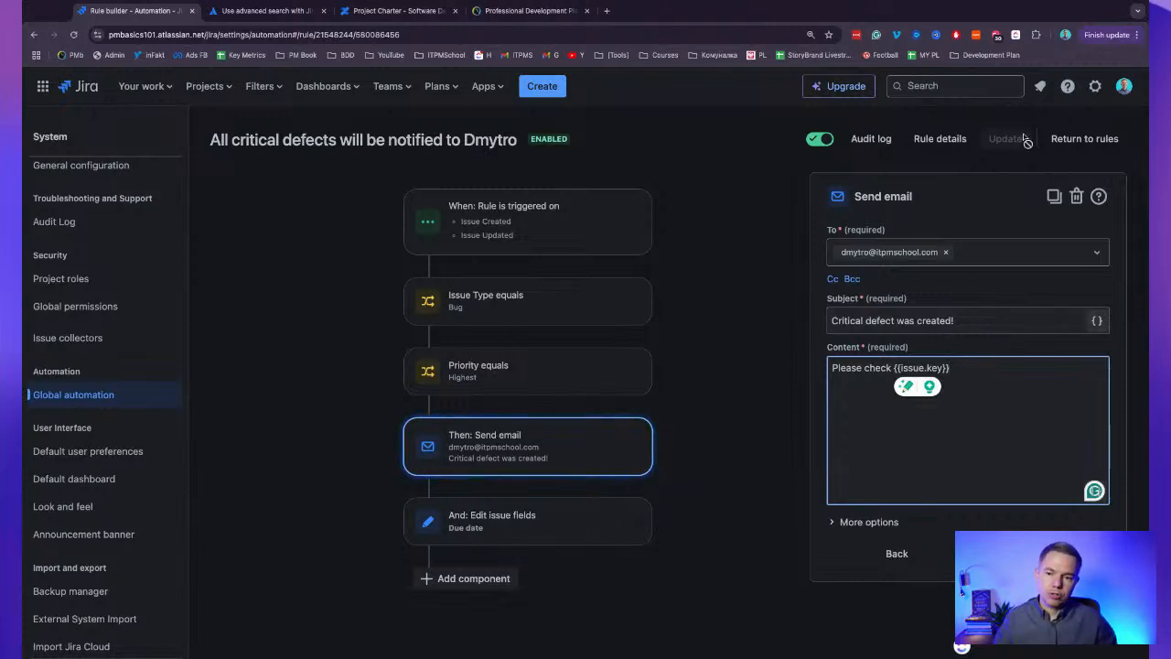
Open the global rule that sets child issues' due dates from the parent, and review its Epic condition and Edit issue fields action.
left_click(1101, 141)
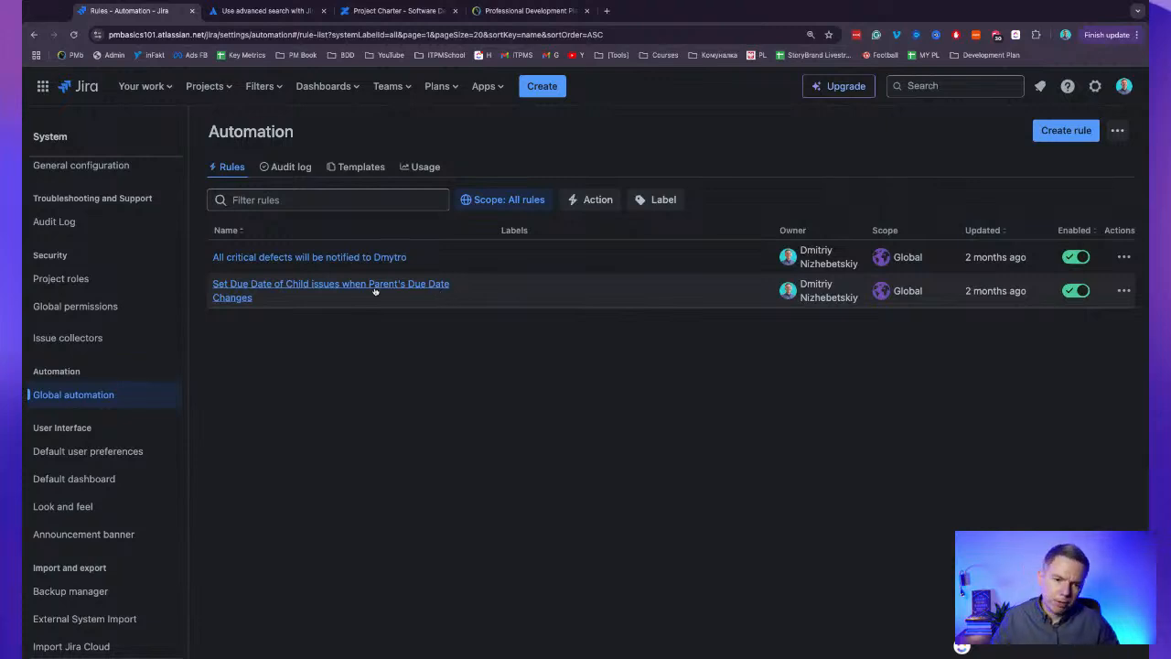
left_click(374, 289)
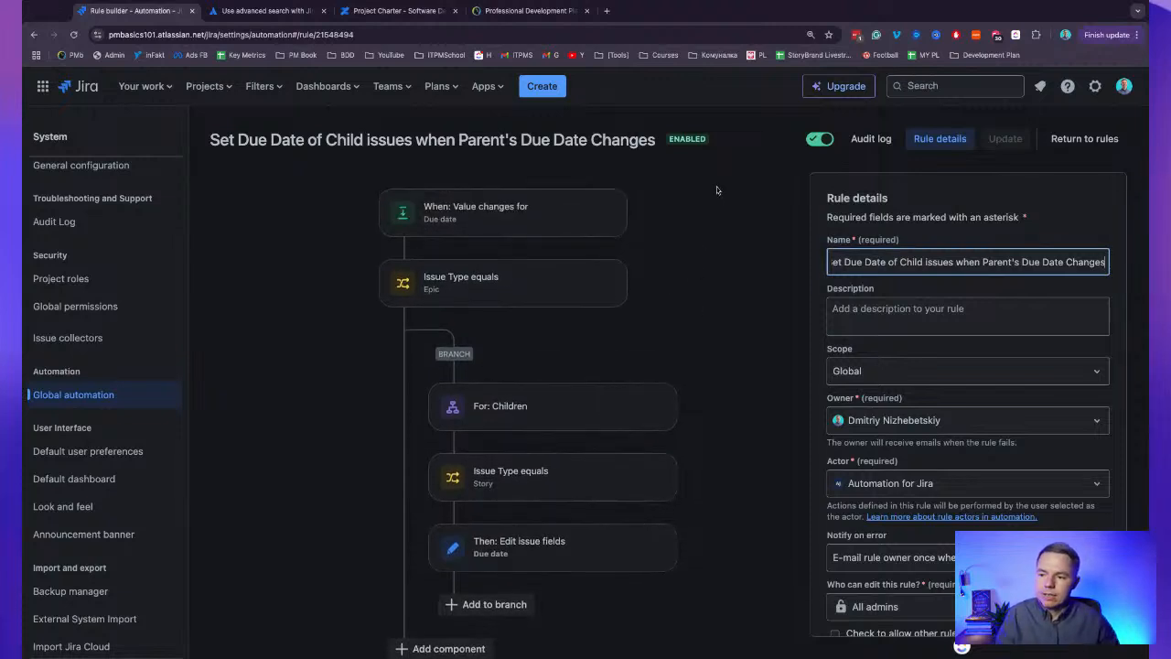
mouse_move(476, 219)
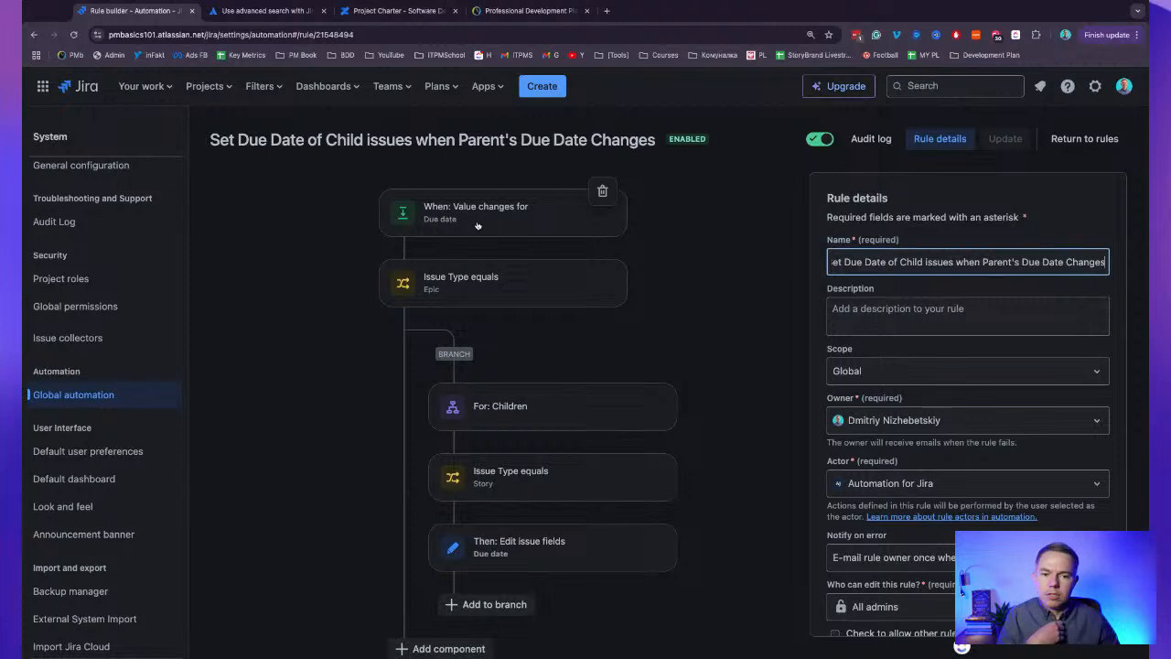
left_click(478, 297)
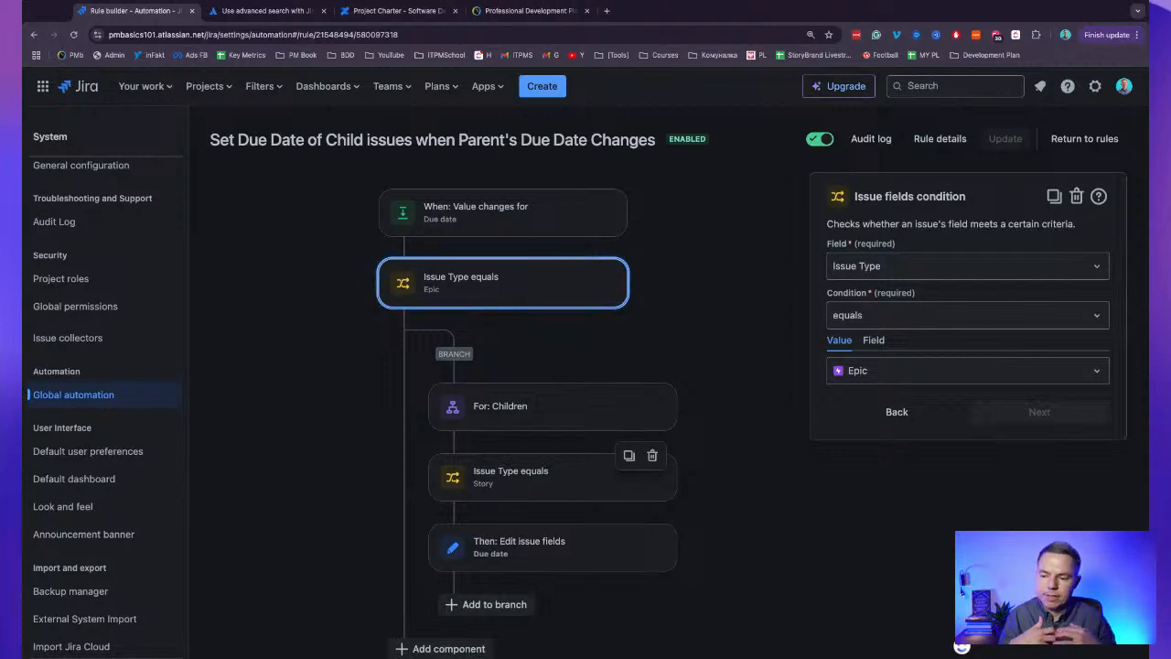
left_click(571, 560)
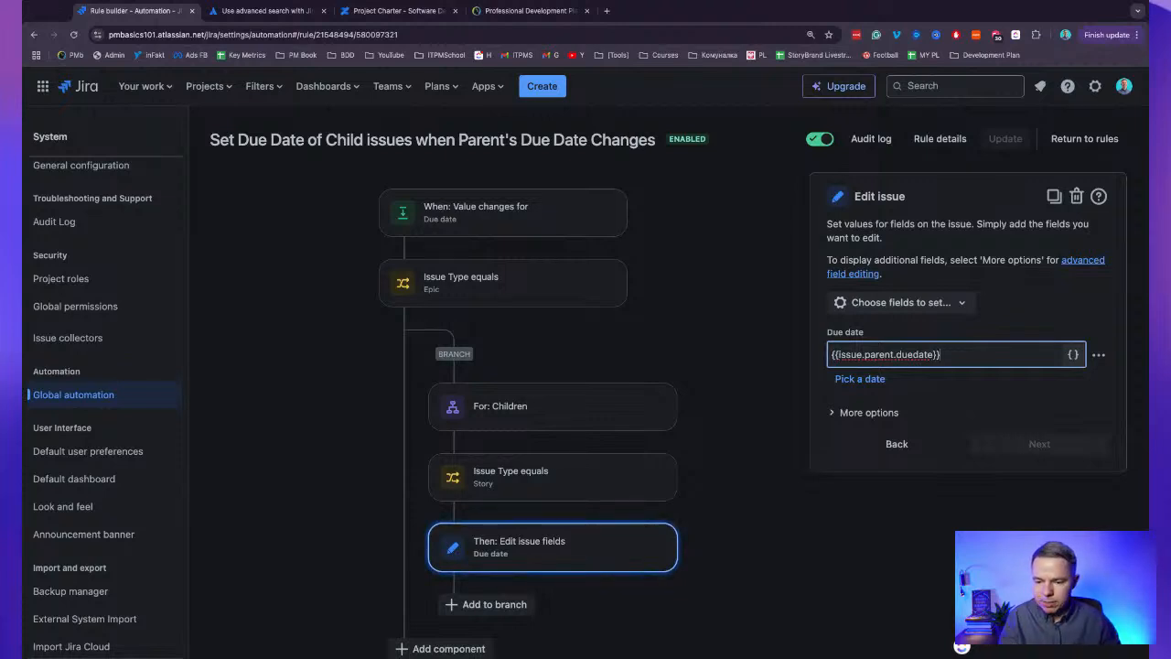
left_click(793, 526)
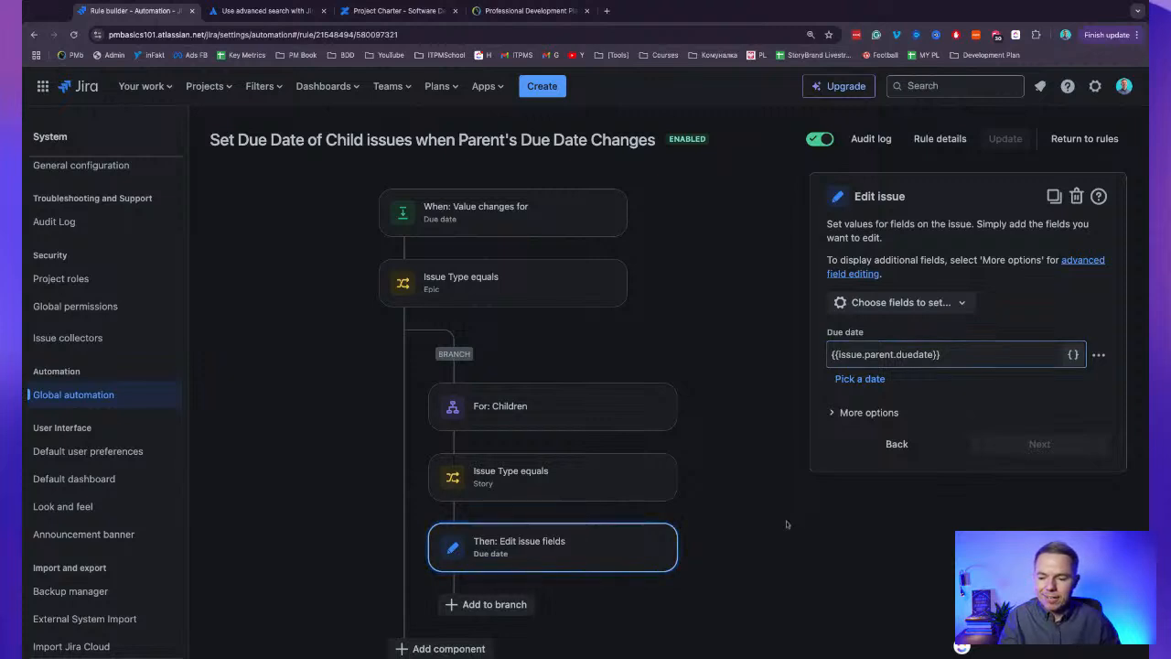
Walk through the rule's components from the due date trigger to the Edit issue fields action, and return to the rules list.
left_click(461, 299)
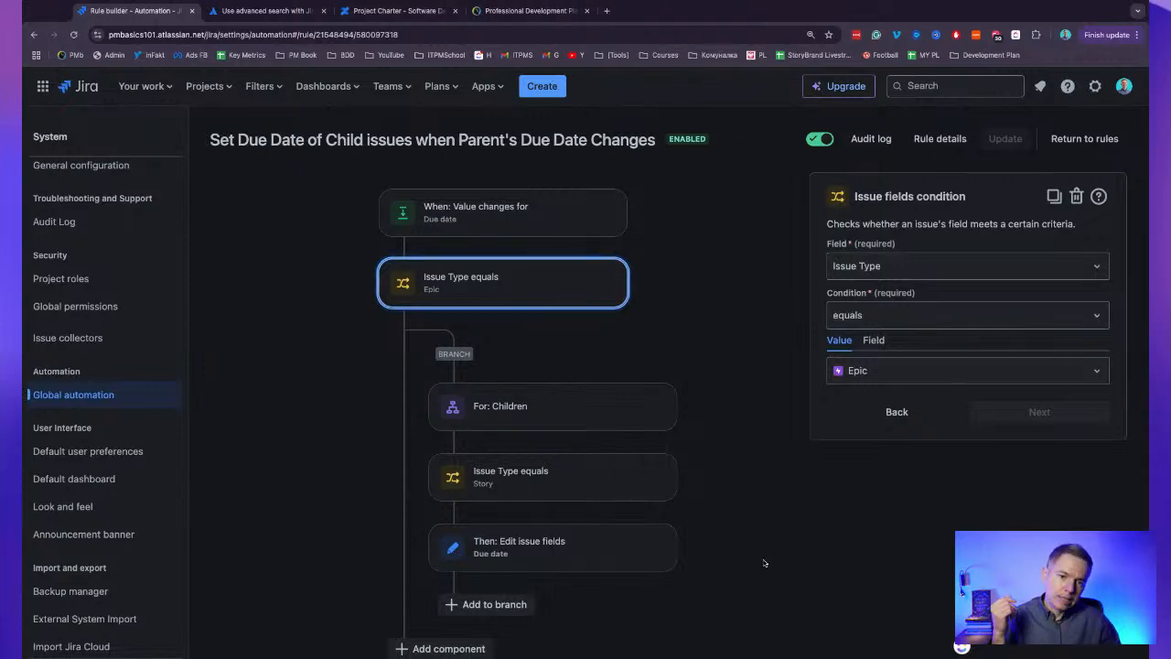
scroll(765, 540, "down", 1)
scroll(759, 563, "up", 1)
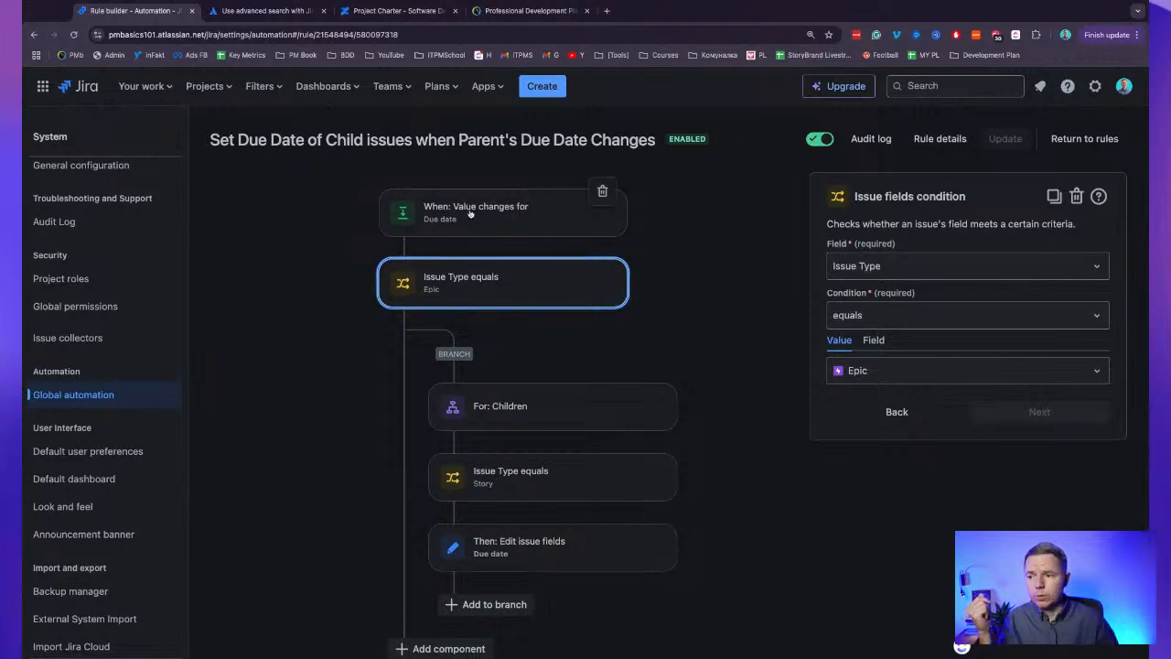
left_click(518, 220)
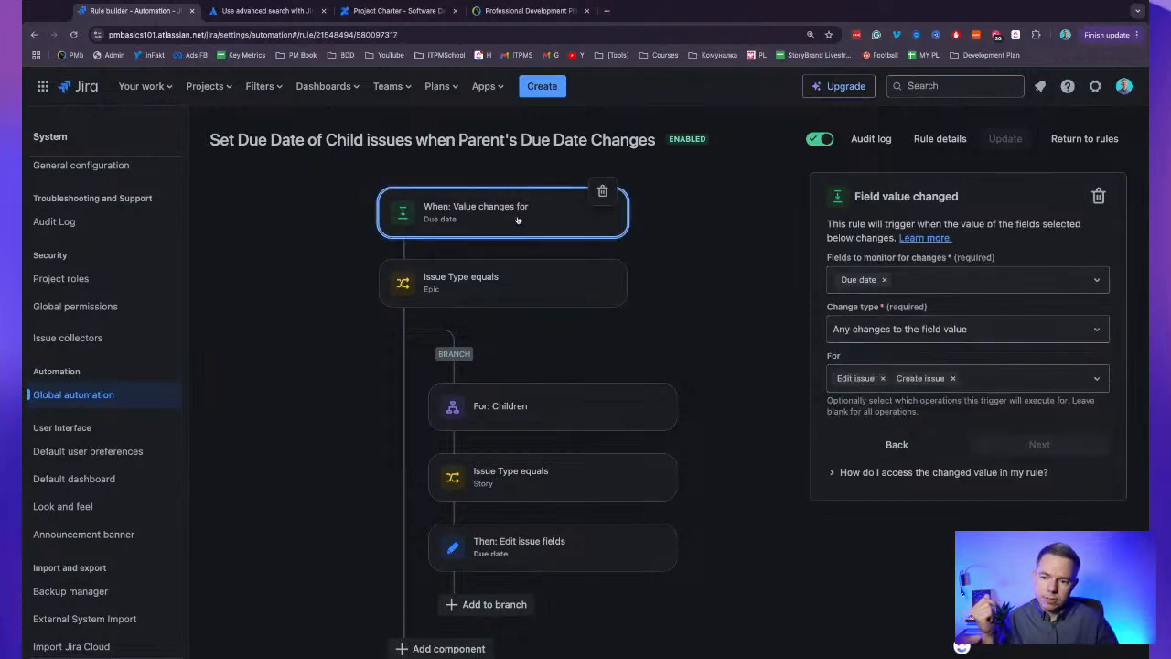
left_click(514, 283)
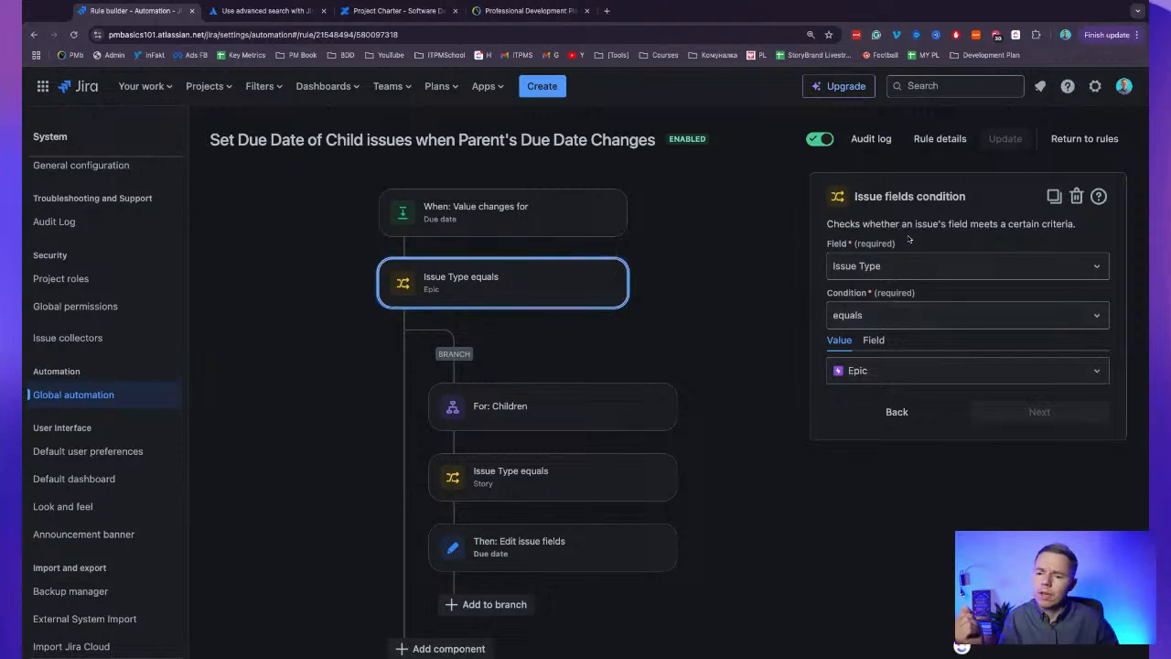
left_click(521, 417)
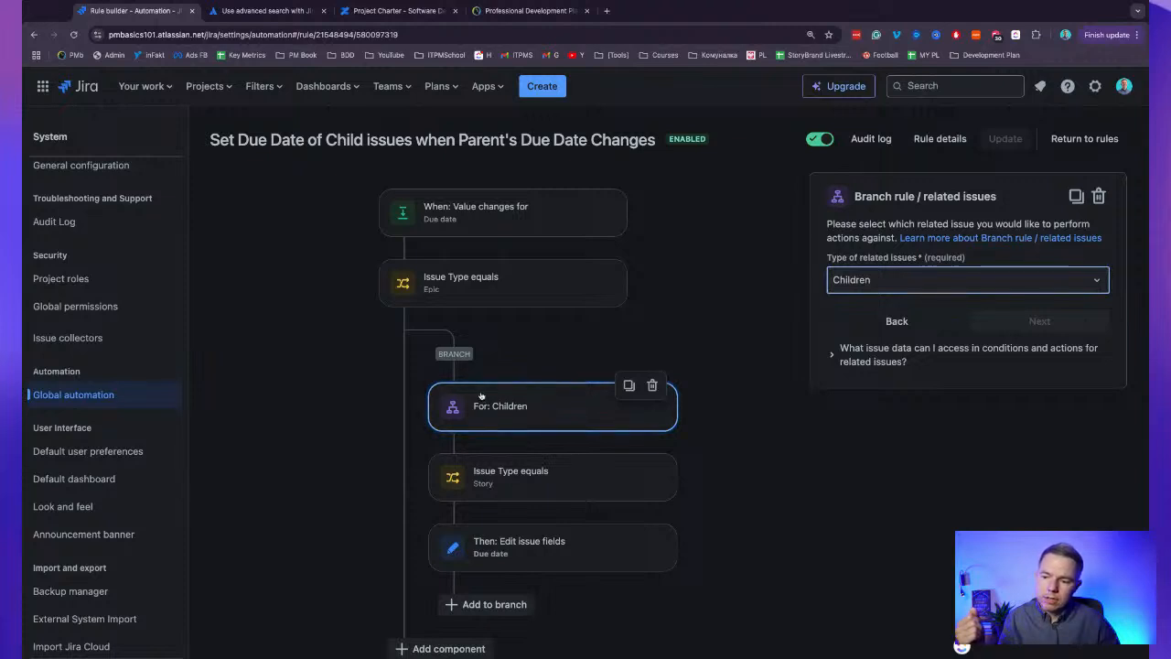
left_click(524, 474)
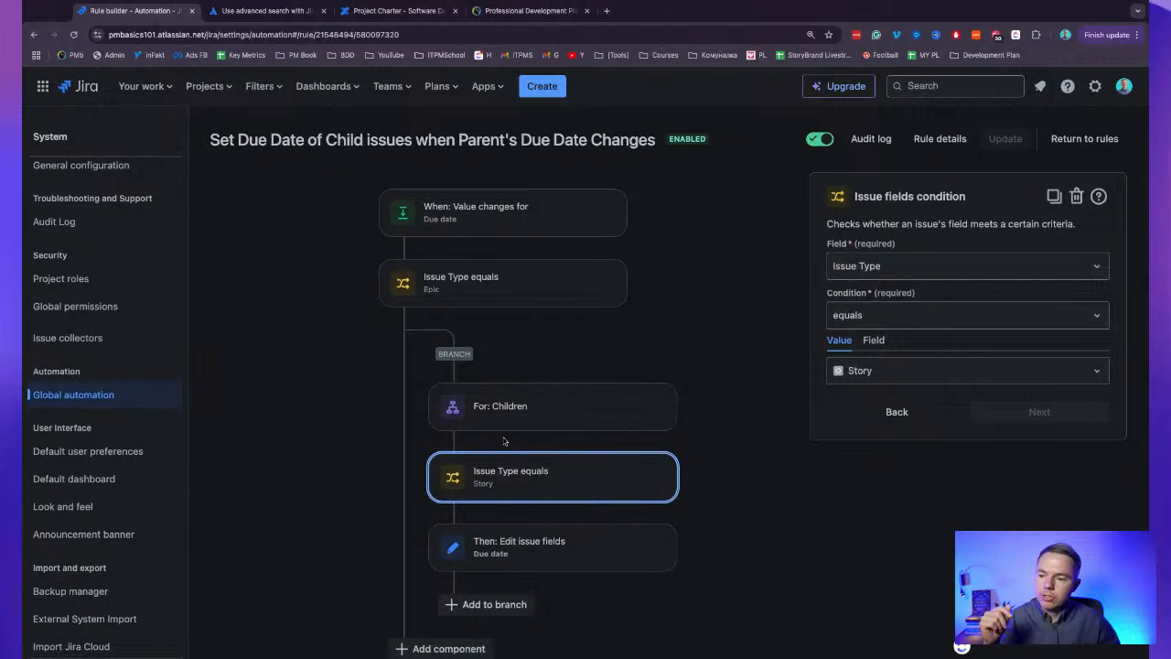
left_click(555, 538)
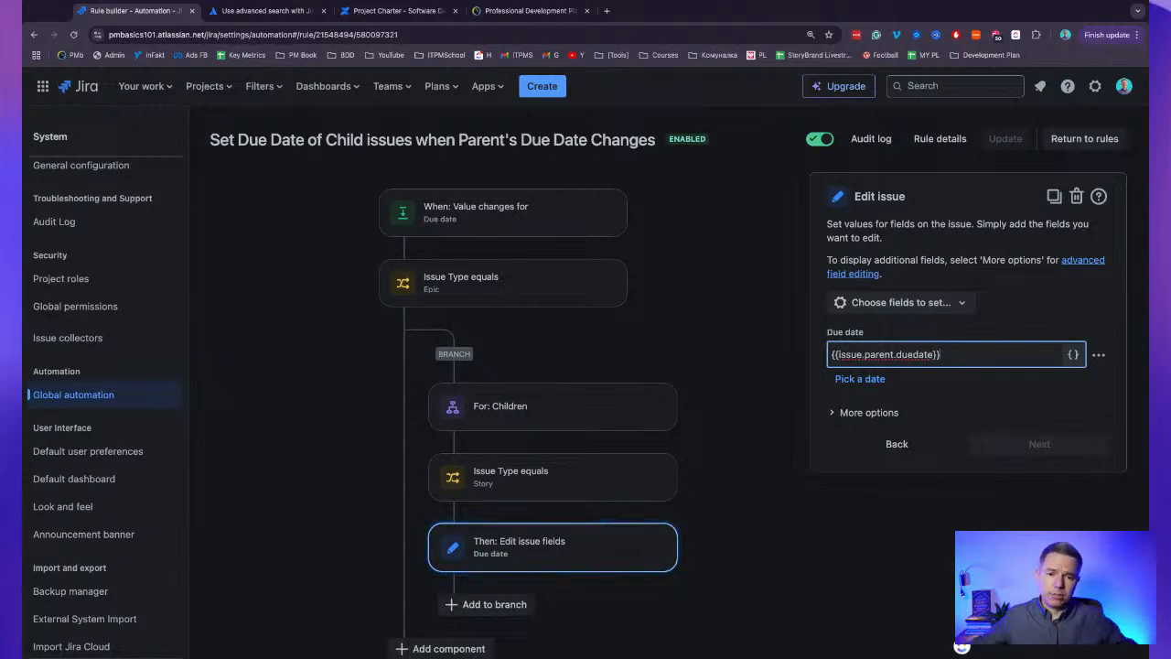
left_click(1110, 139)
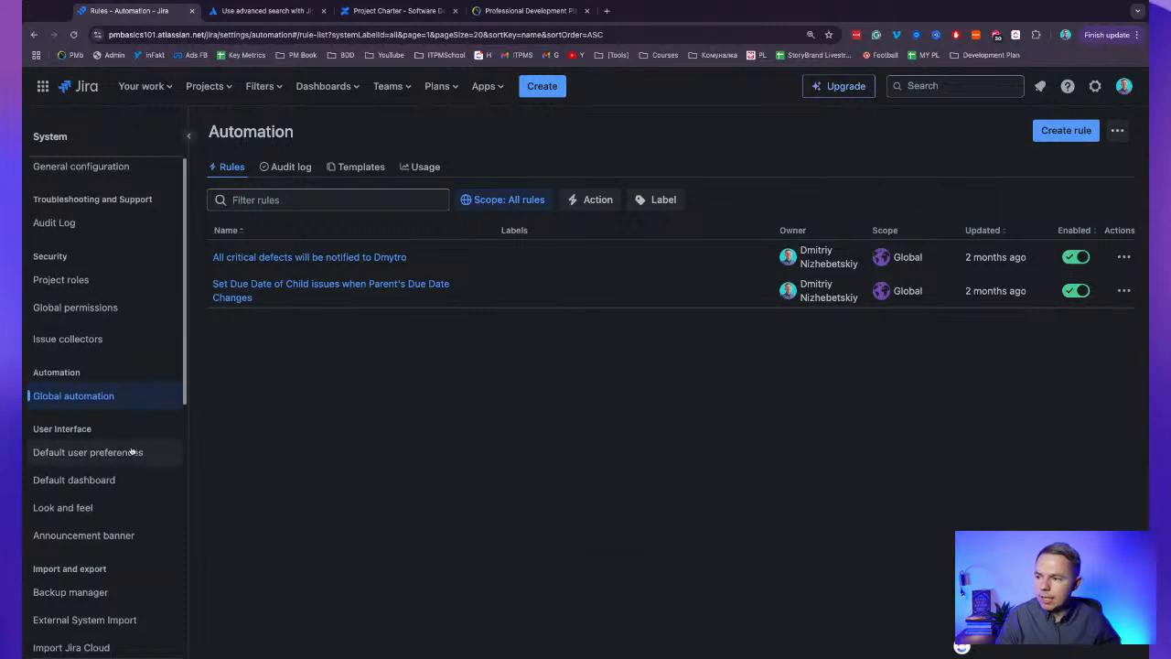
scroll(135, 452, "up", 1)
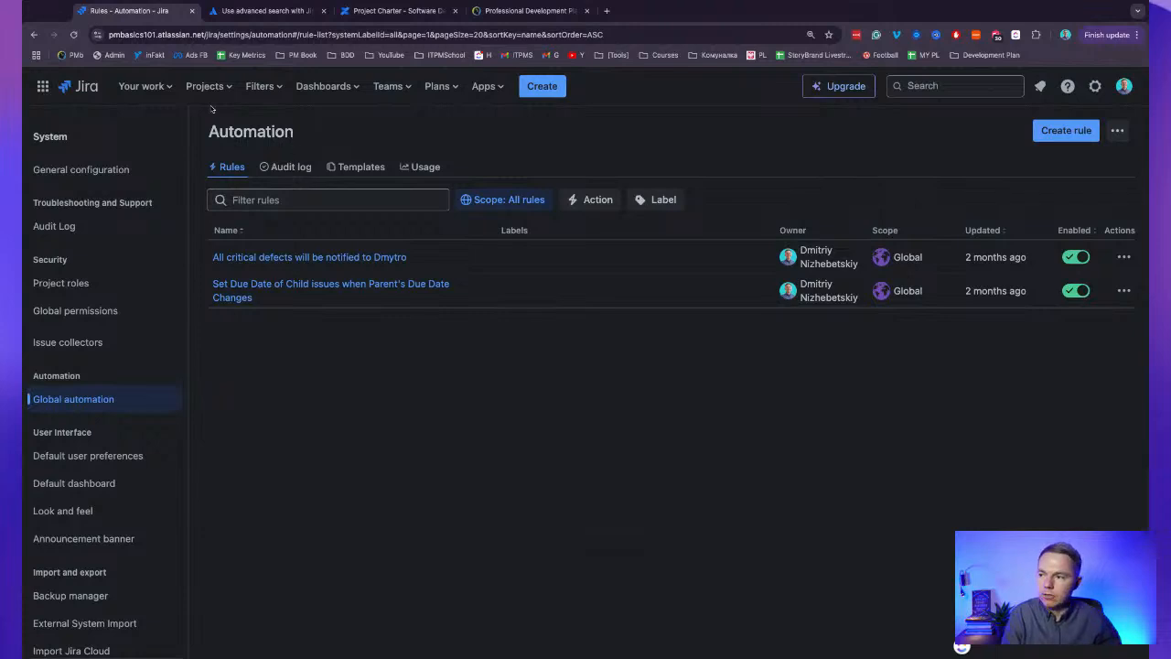
left_click(144, 87)
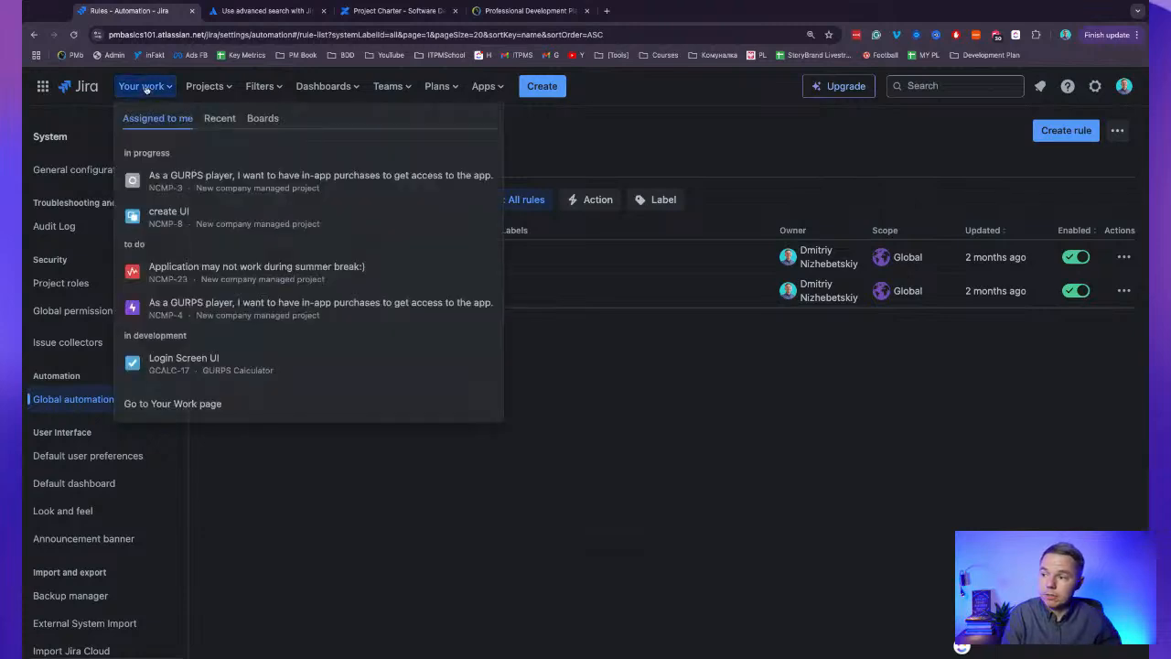
left_click(207, 86)
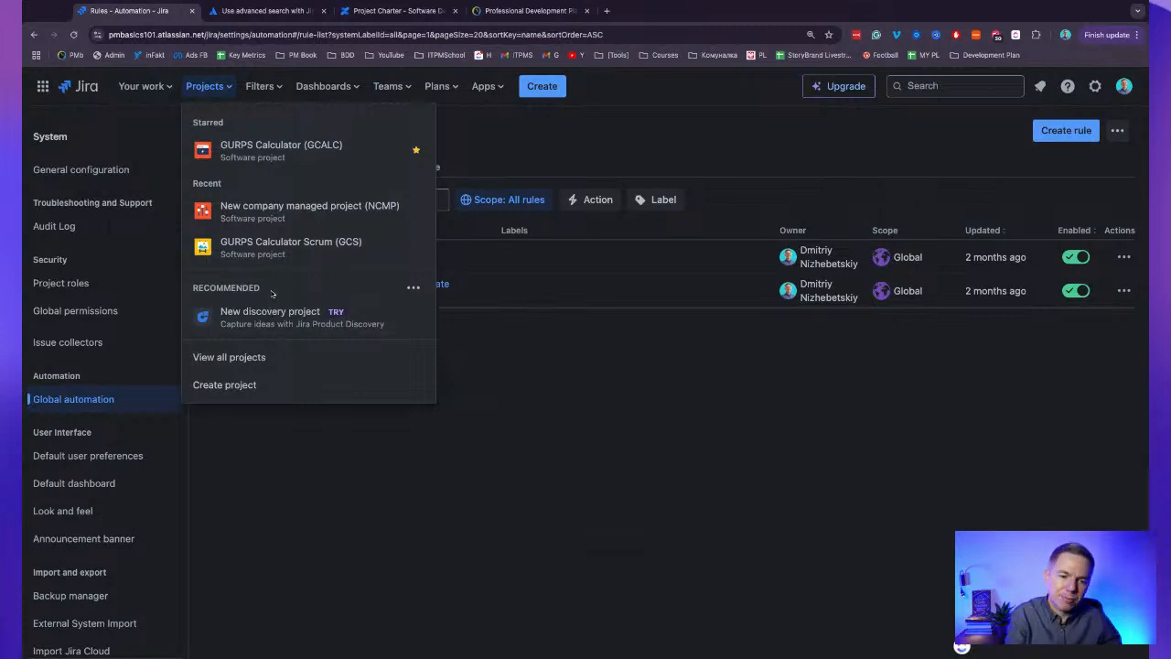
left_click(745, 389)
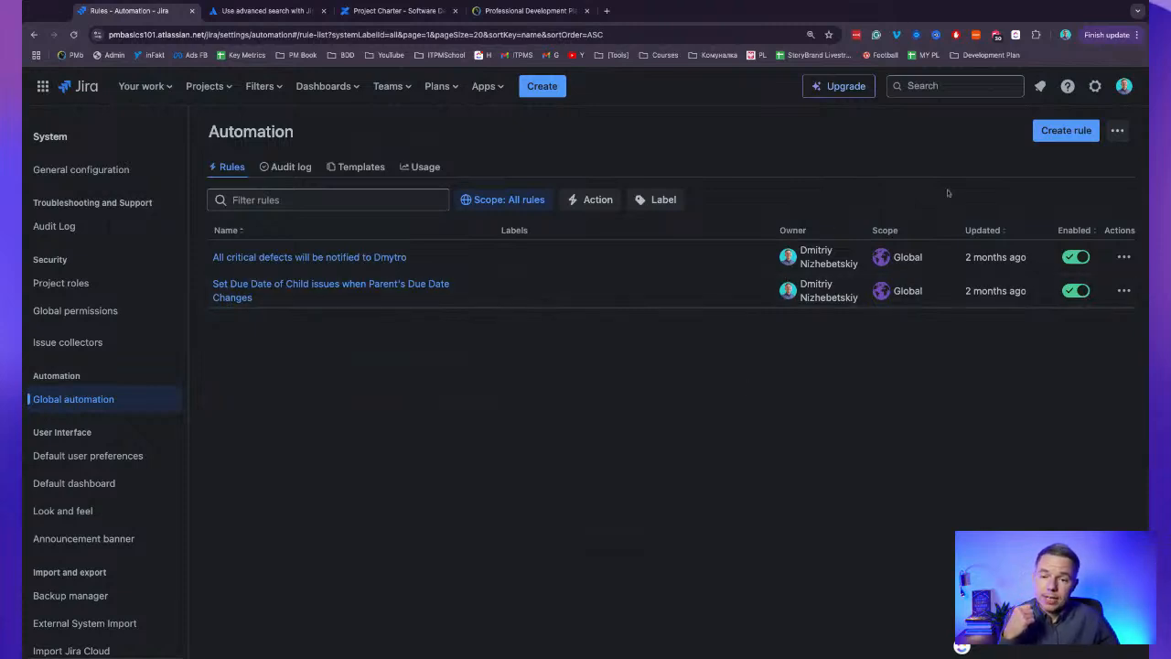
left_click(1097, 86)
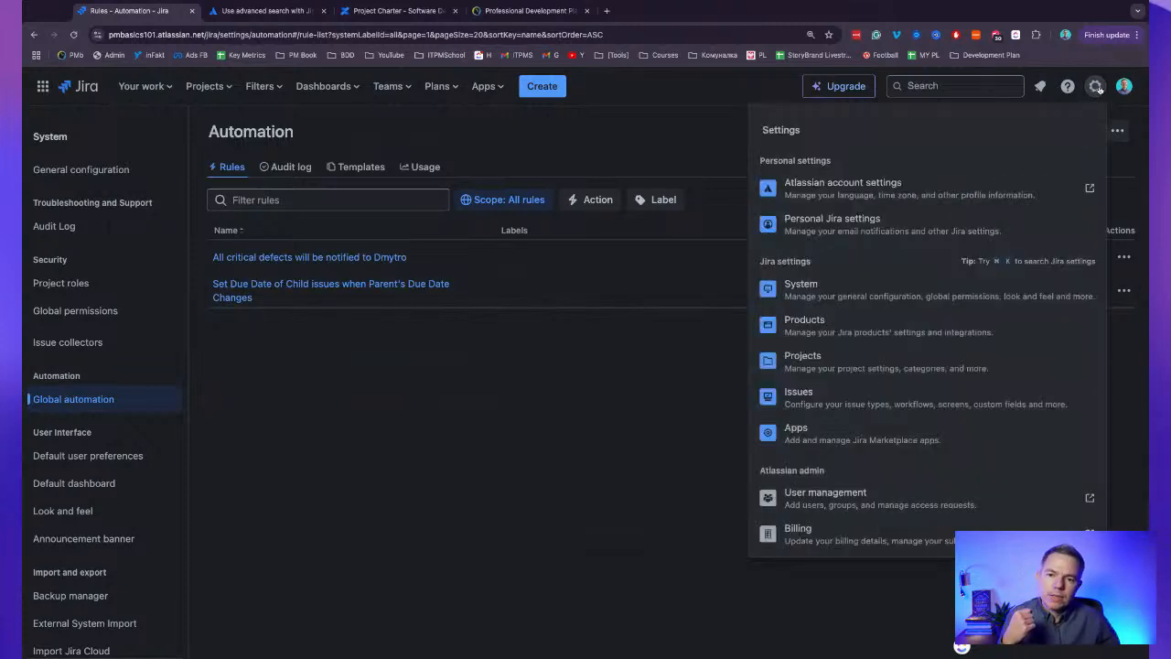
left_click(1096, 86)
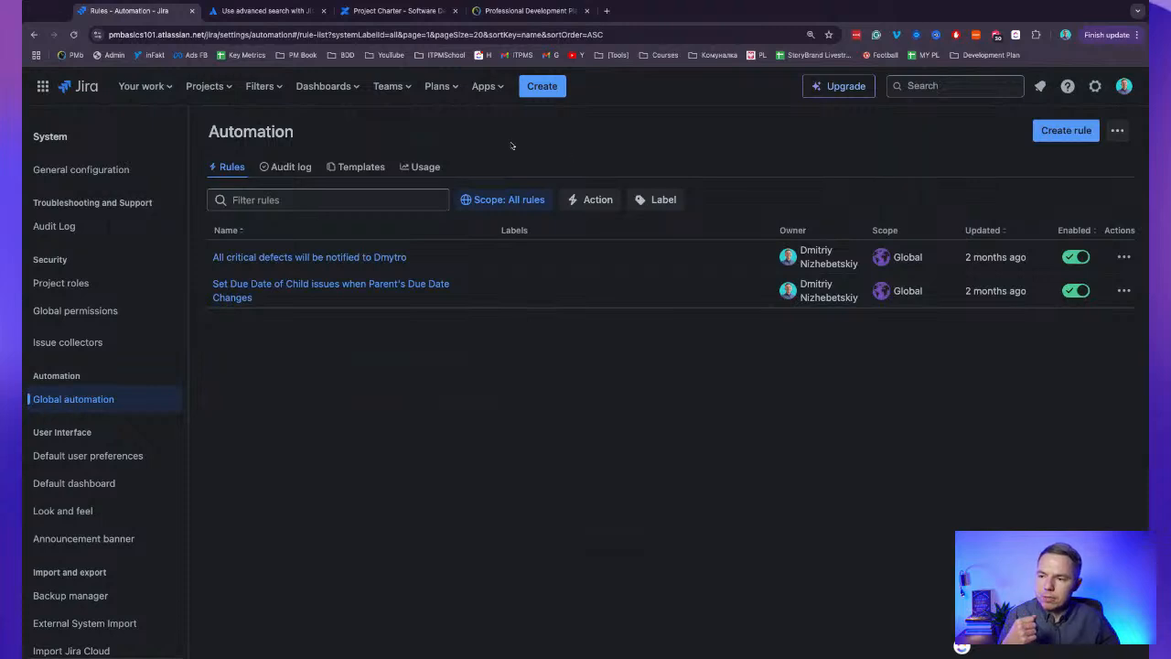
Open the GURPS Calculator project board and review the detail fields of issue GCALC-32.
left_click(204, 86)
left_click(262, 148)
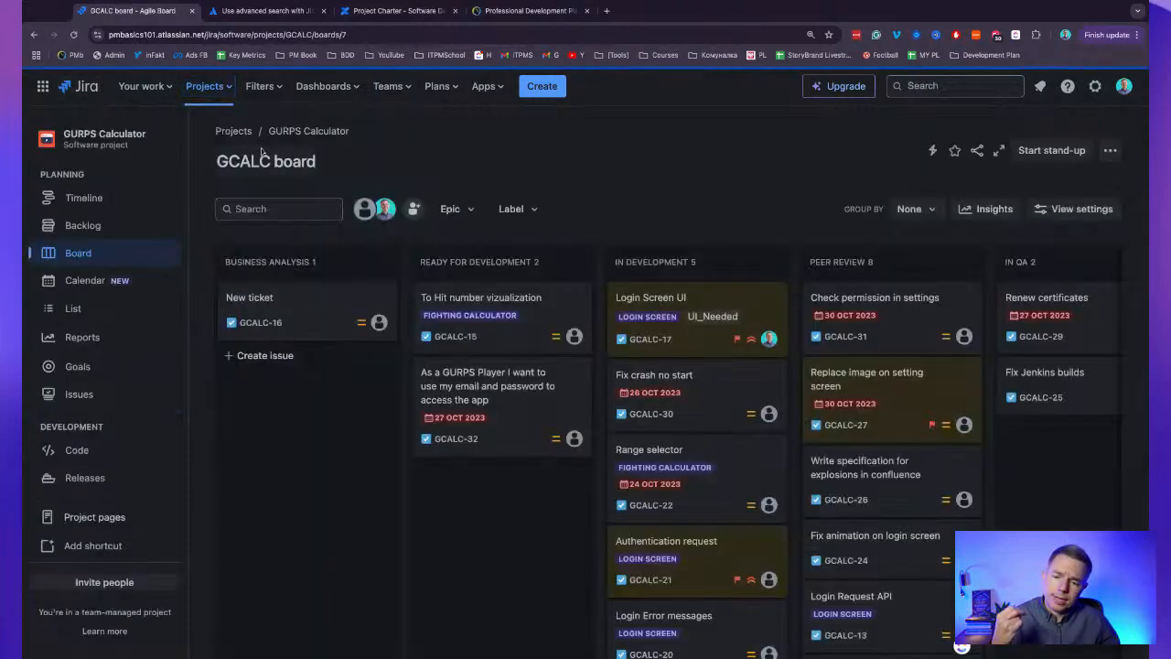
left_click(542, 418)
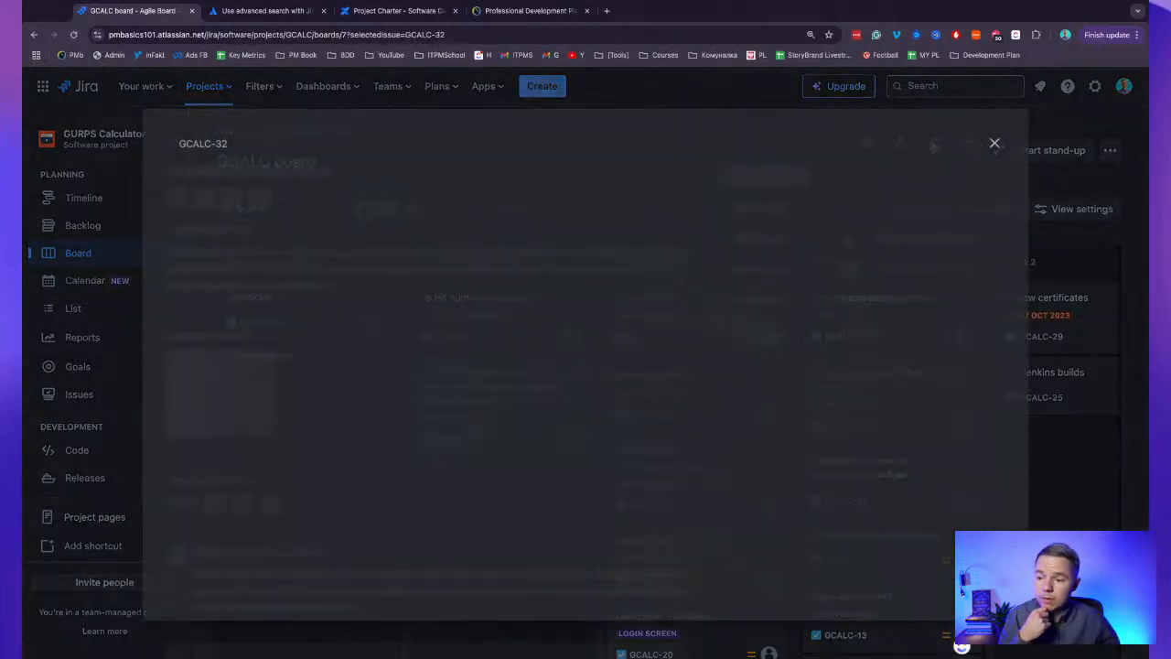
scroll(972, 411, "down", 1)
scroll(972, 411, "down", 1)
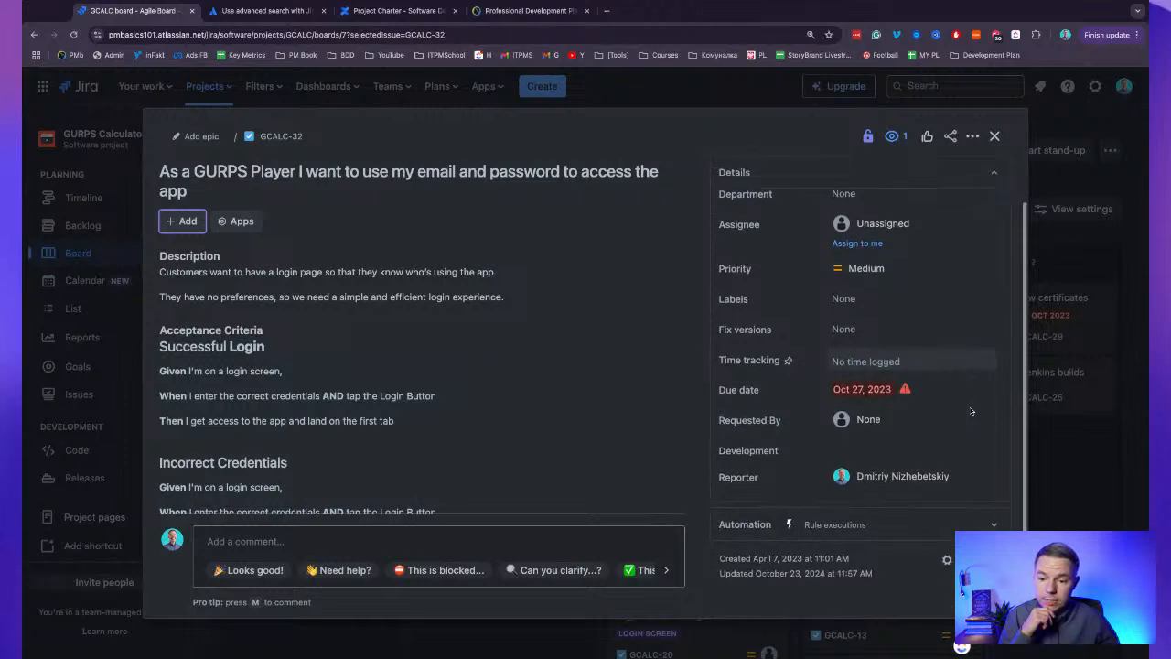
Check the Automation section of GCALC-32 for recent rule runs and close the issue.
left_click(962, 528)
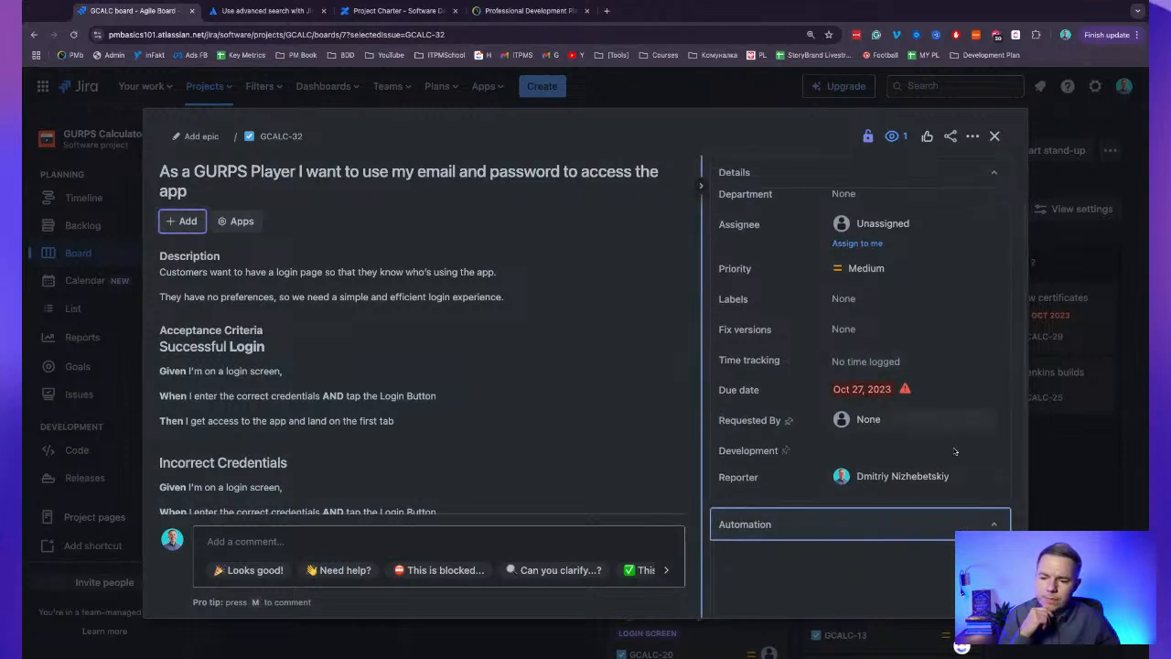
scroll(941, 510, "down", 3)
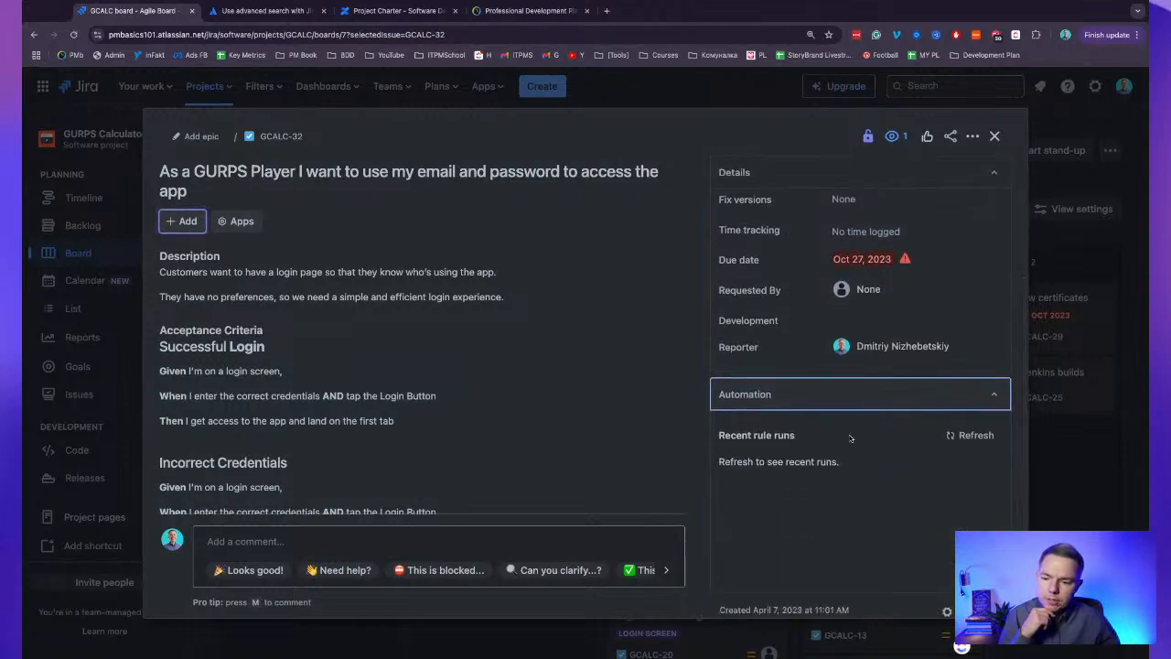
left_click(849, 397)
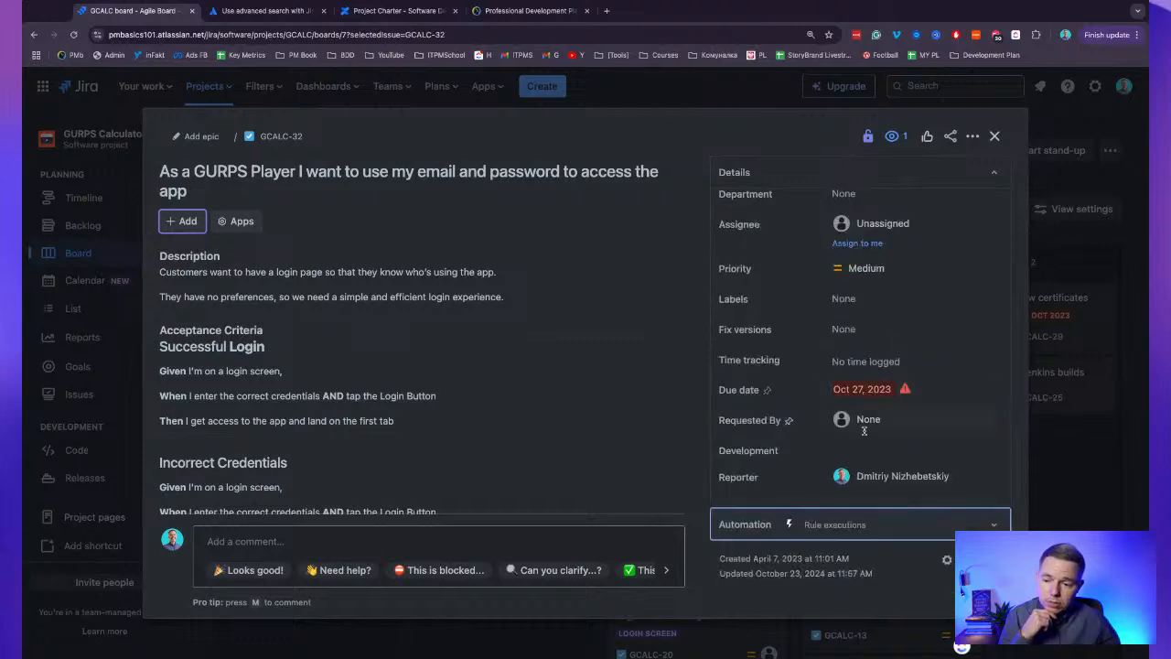
left_click(974, 524)
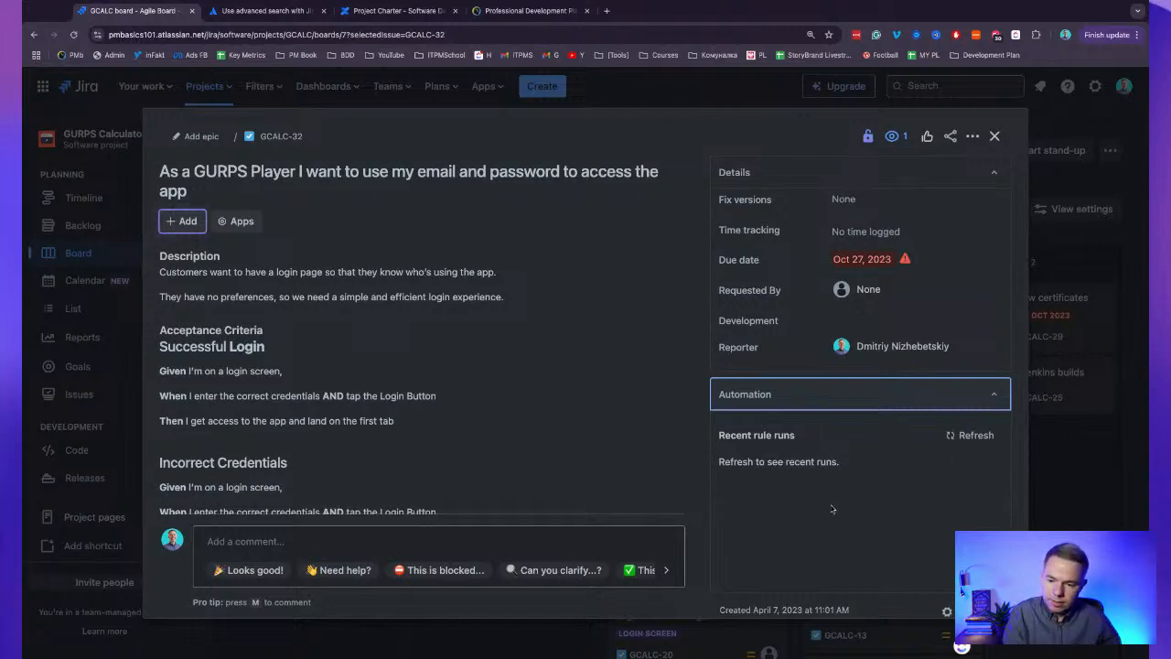
scroll(810, 393, "down", 1)
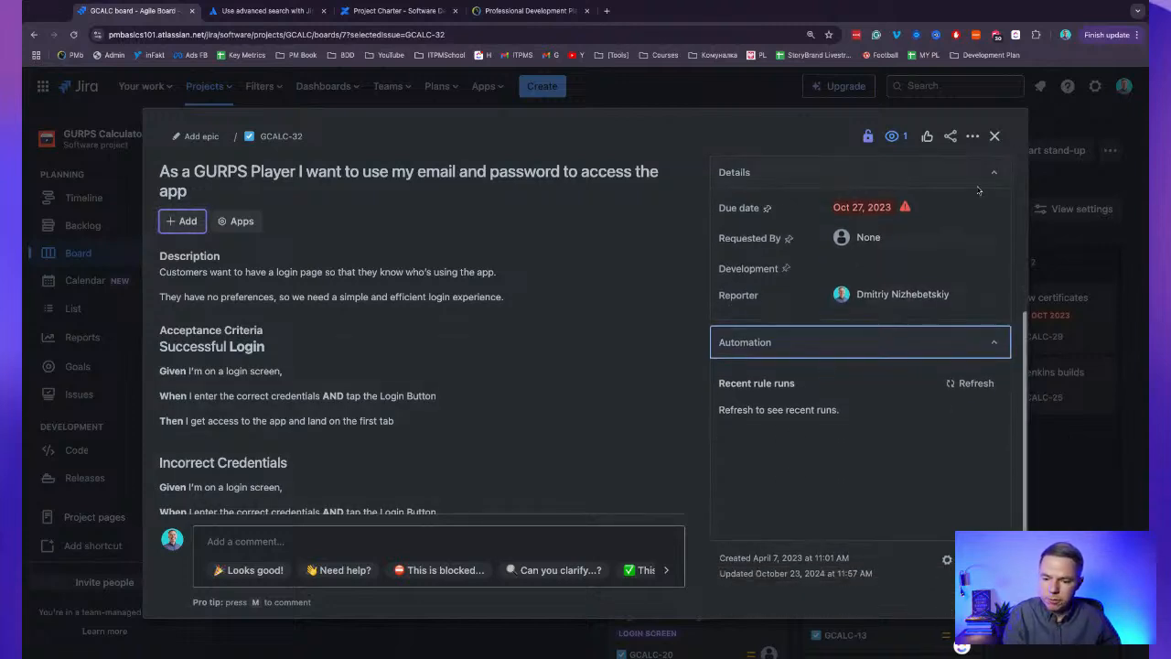
left_click(995, 136)
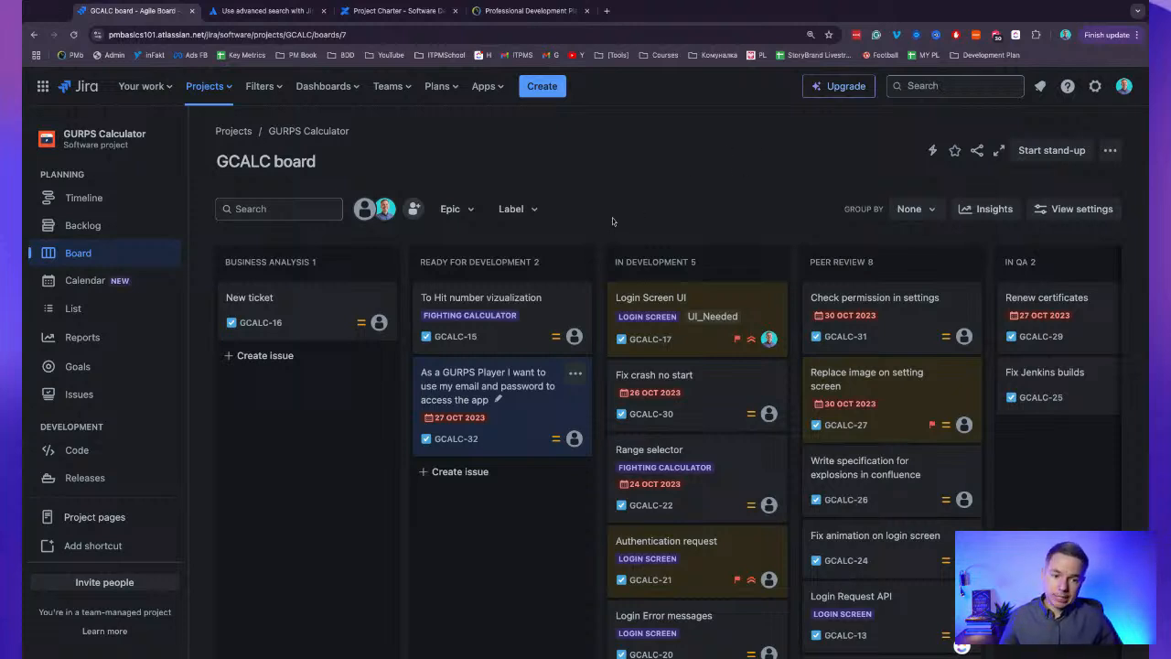
Open issue GCALC-15 to examine its parent epic link and its issue key, and close it.
left_click(536, 323)
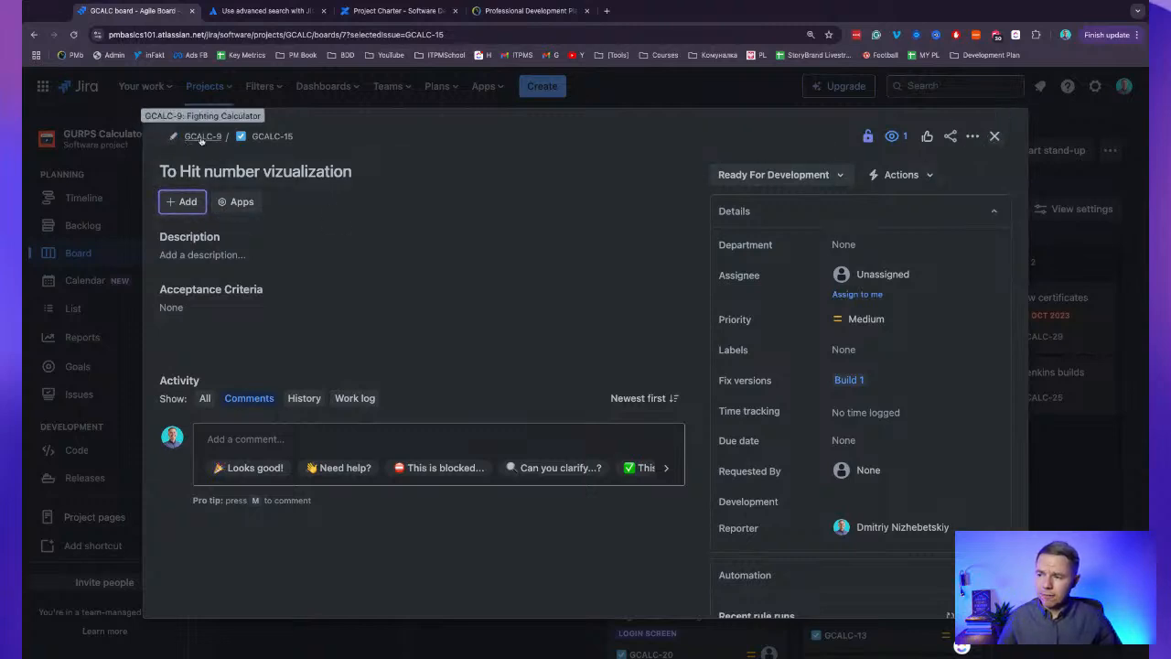
left_click_drag(323, 140, 244, 137)
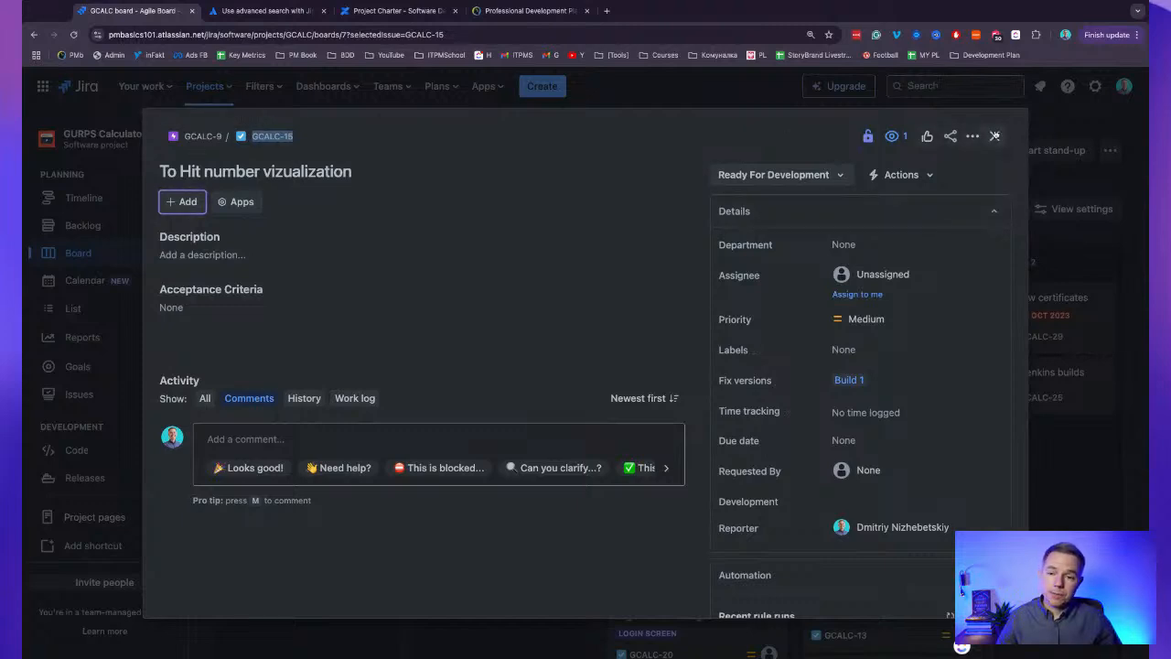
left_click(995, 136)
Open the project's List view and look through its columns and issue rows.
left_click(81, 308)
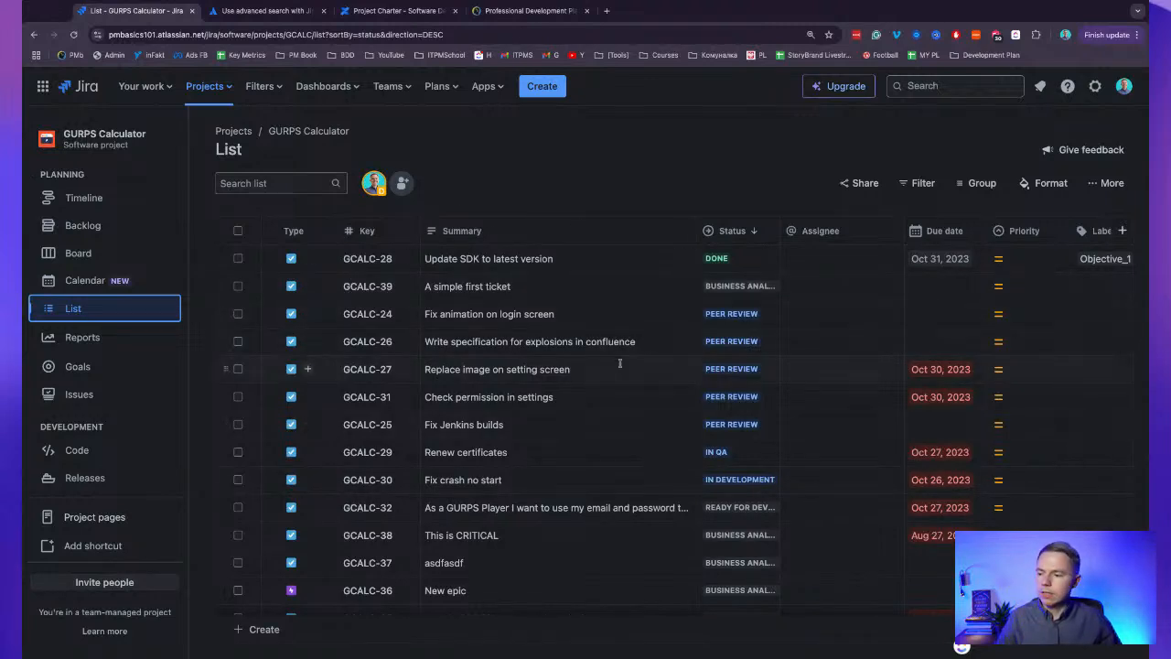
scroll(591, 363, "right", 10)
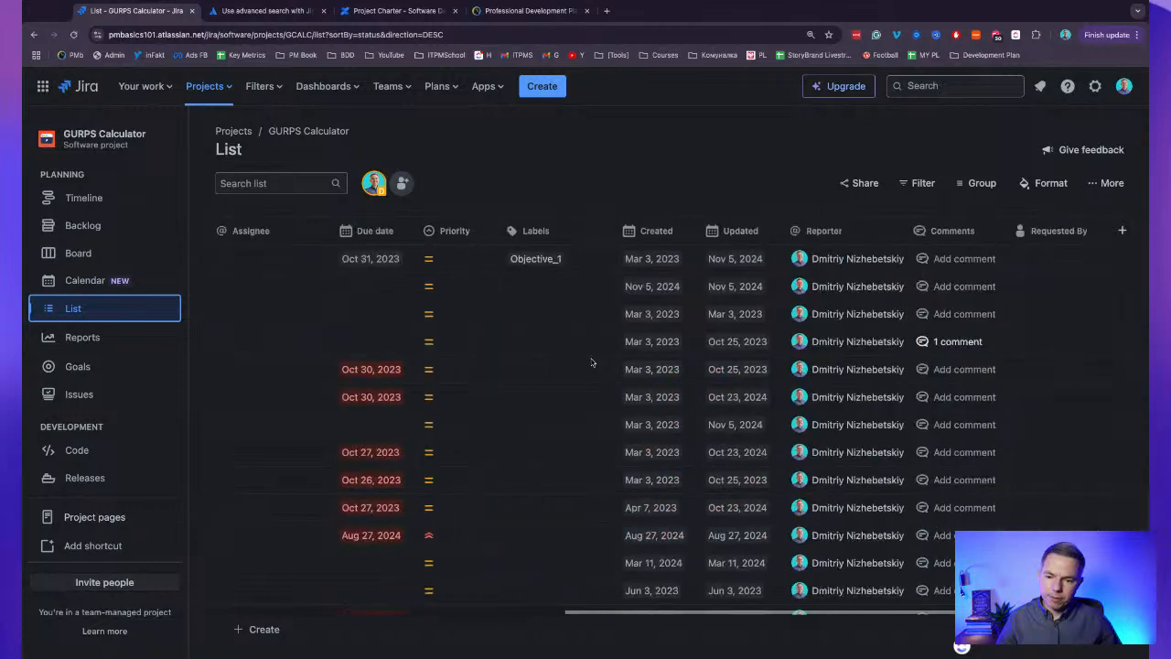
scroll(591, 363, "down", 5)
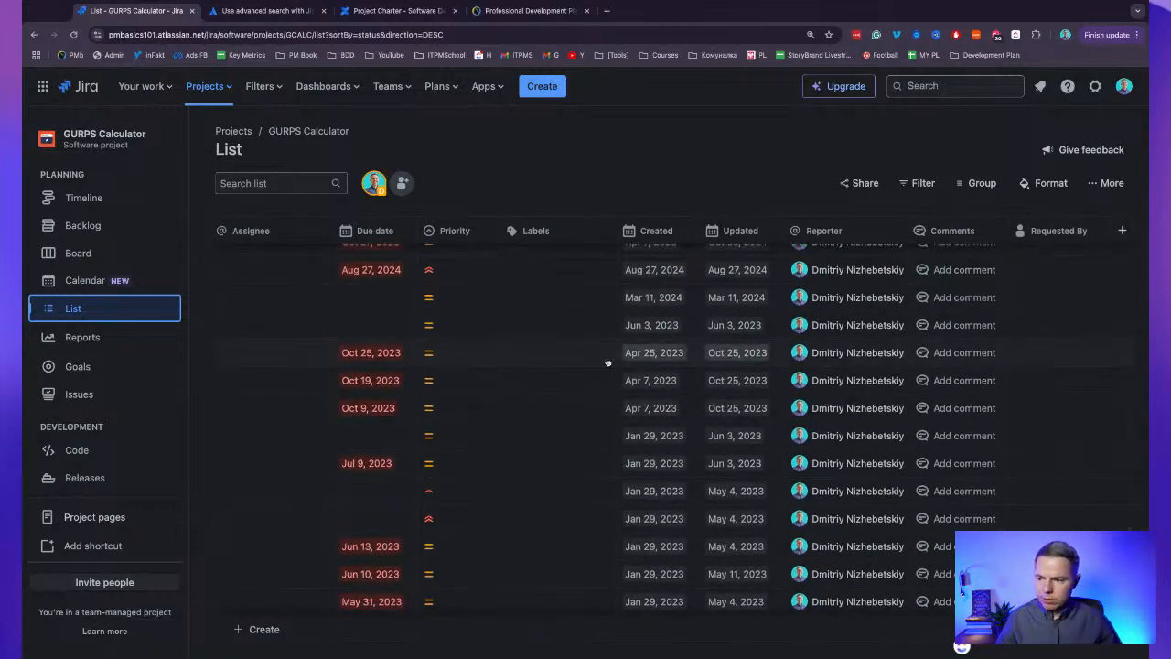
scroll(607, 362, "up", 5)
scroll(796, 366, "left", 10)
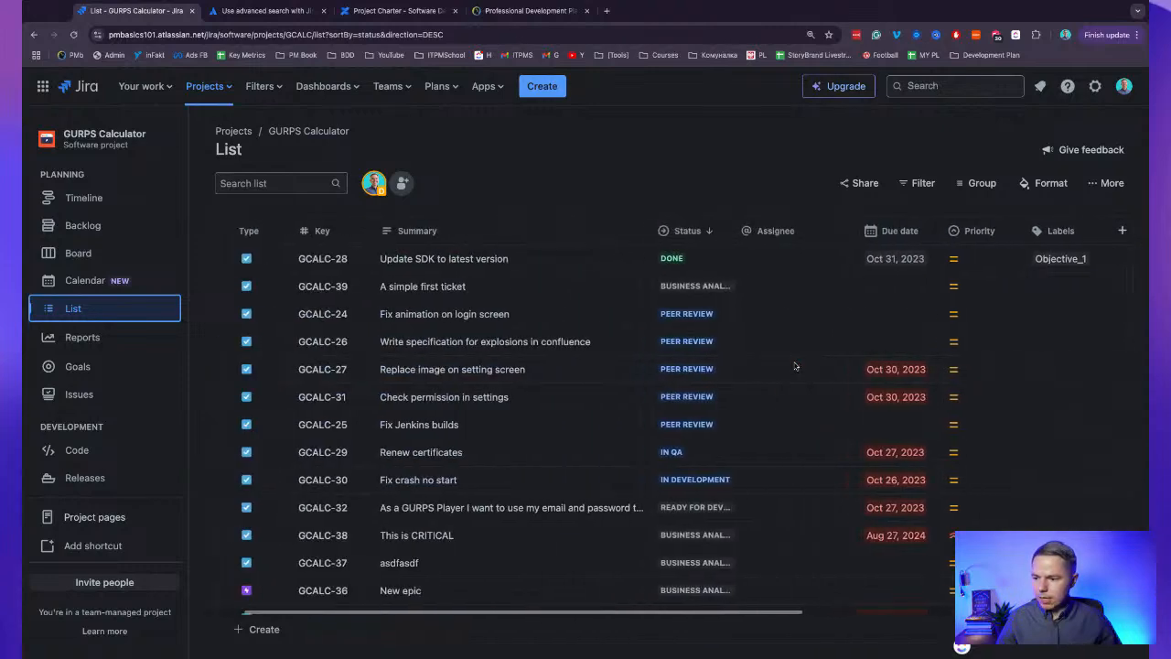
Check the List view's extra view options, and expand the GCALC-7 Login Screen epic in the project's Timeline.
scroll(796, 366, "left", 2)
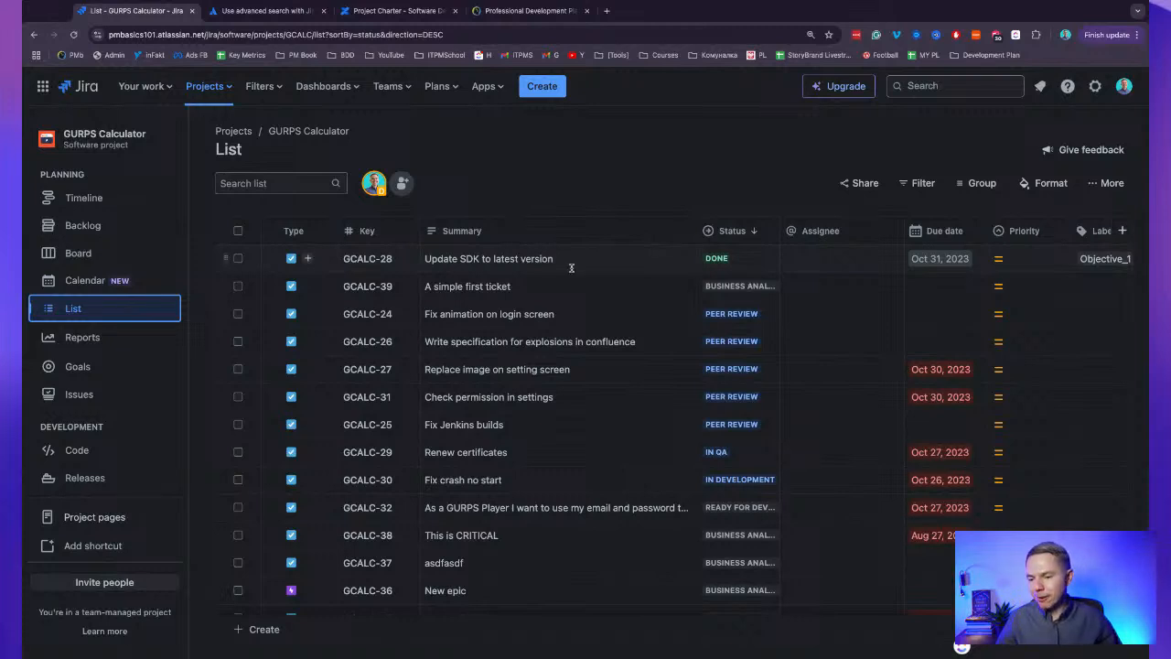
left_click(1111, 184)
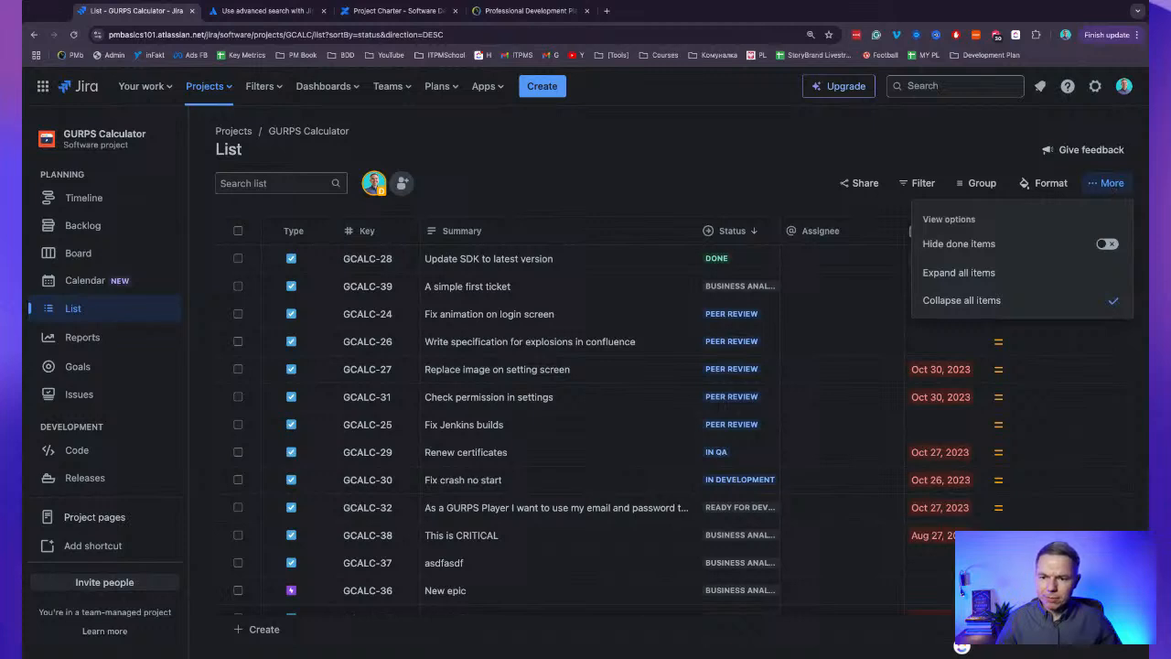
left_click(1108, 184)
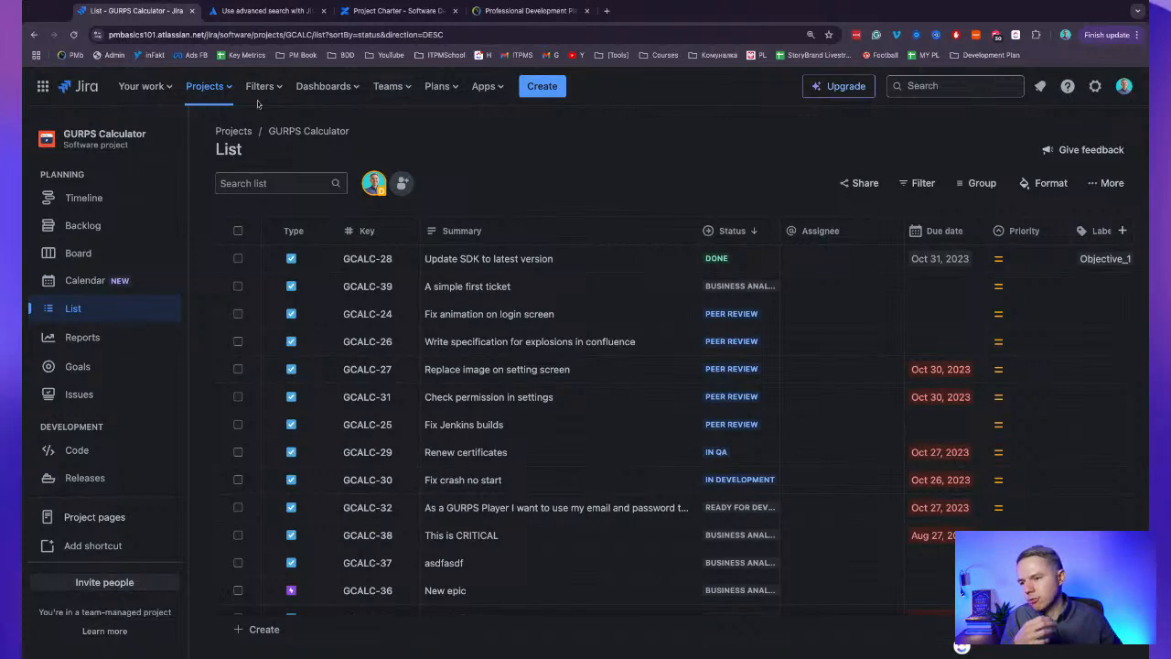
left_click(85, 198)
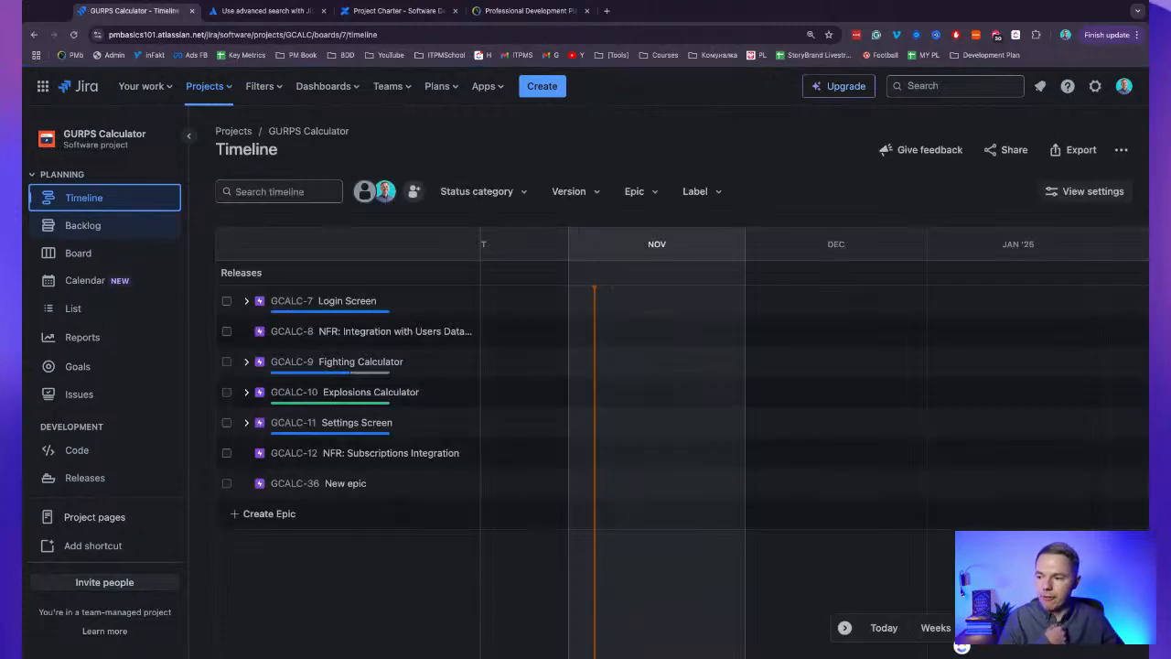
left_click(246, 302)
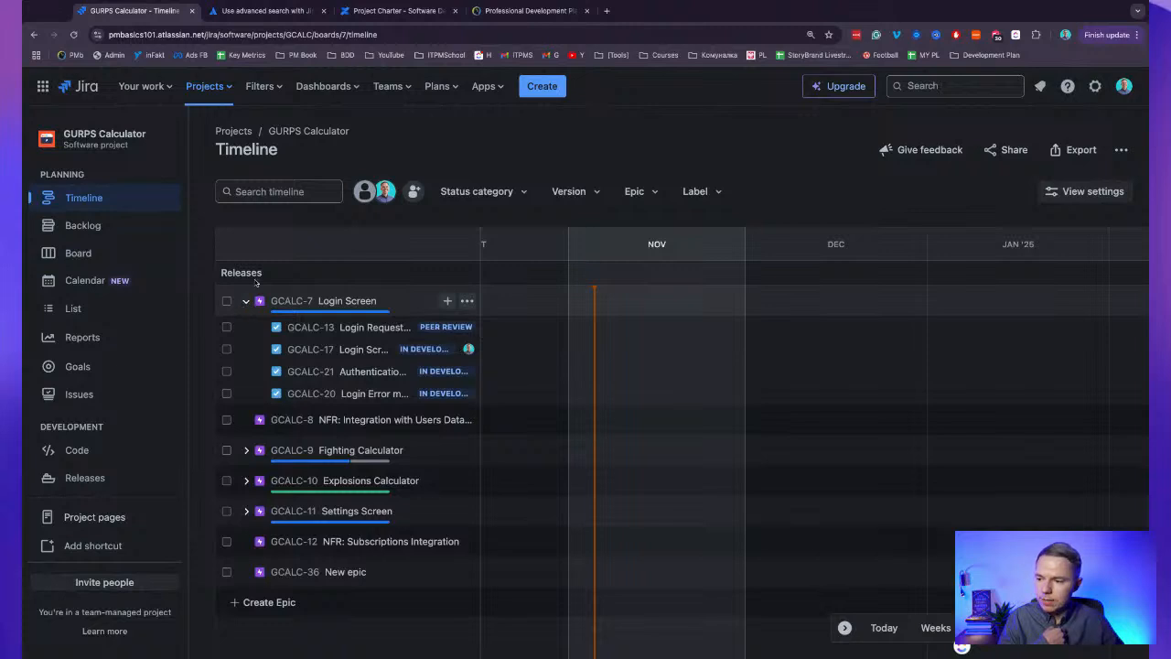
Look through the Board and Backlog sections of the project's Backlog, and view the columns of the GCALC board.
left_click(65, 227)
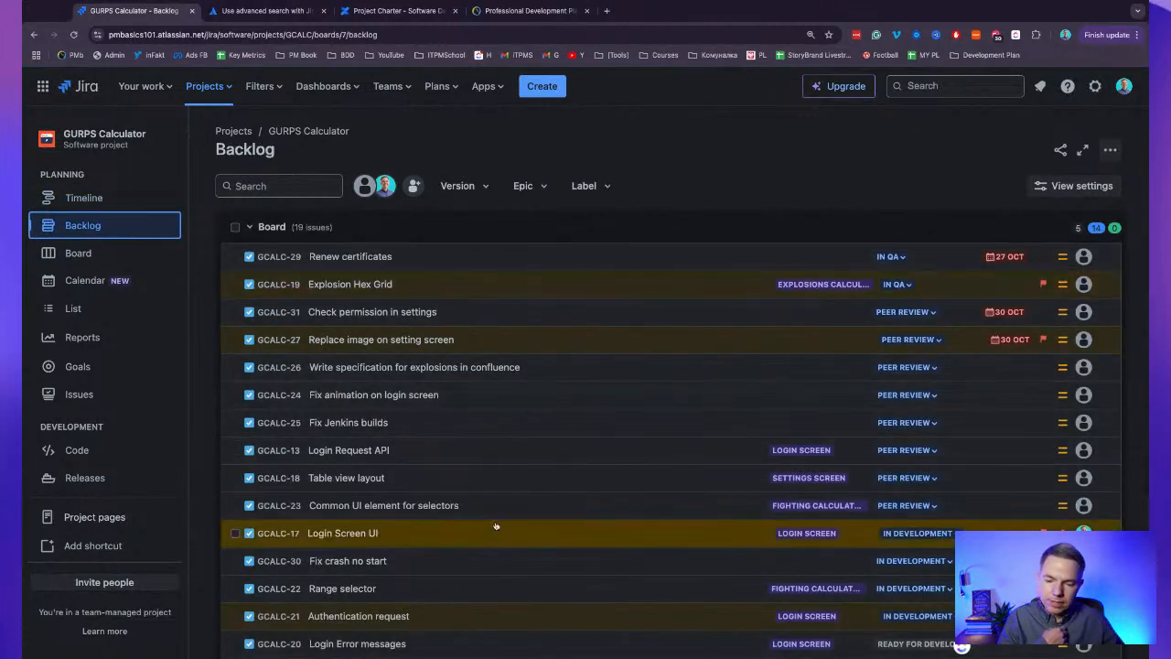
scroll(491, 530, "down", 5)
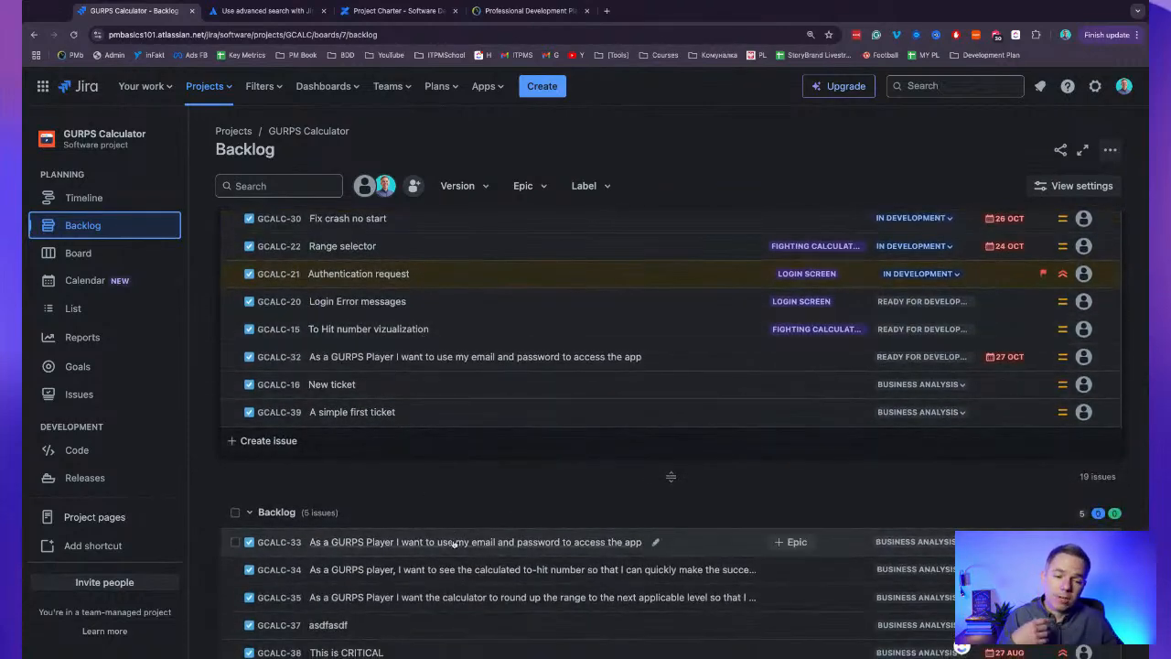
left_click_drag(454, 545, 702, 551)
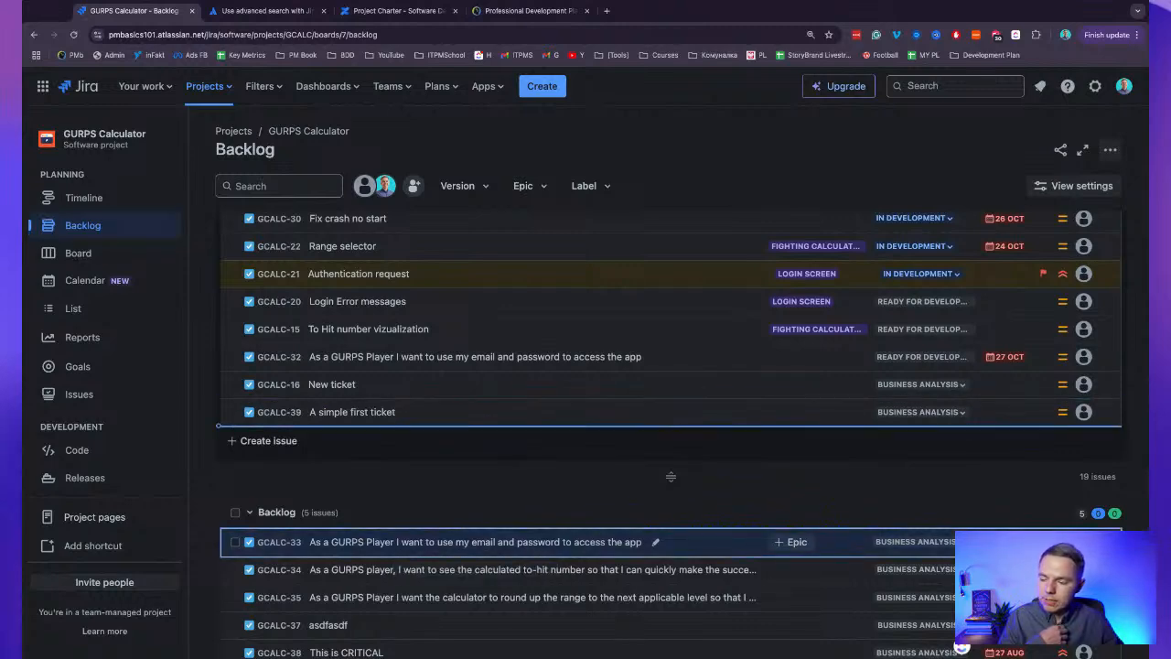
left_click_drag(670, 476, 670, 471)
left_click(81, 252)
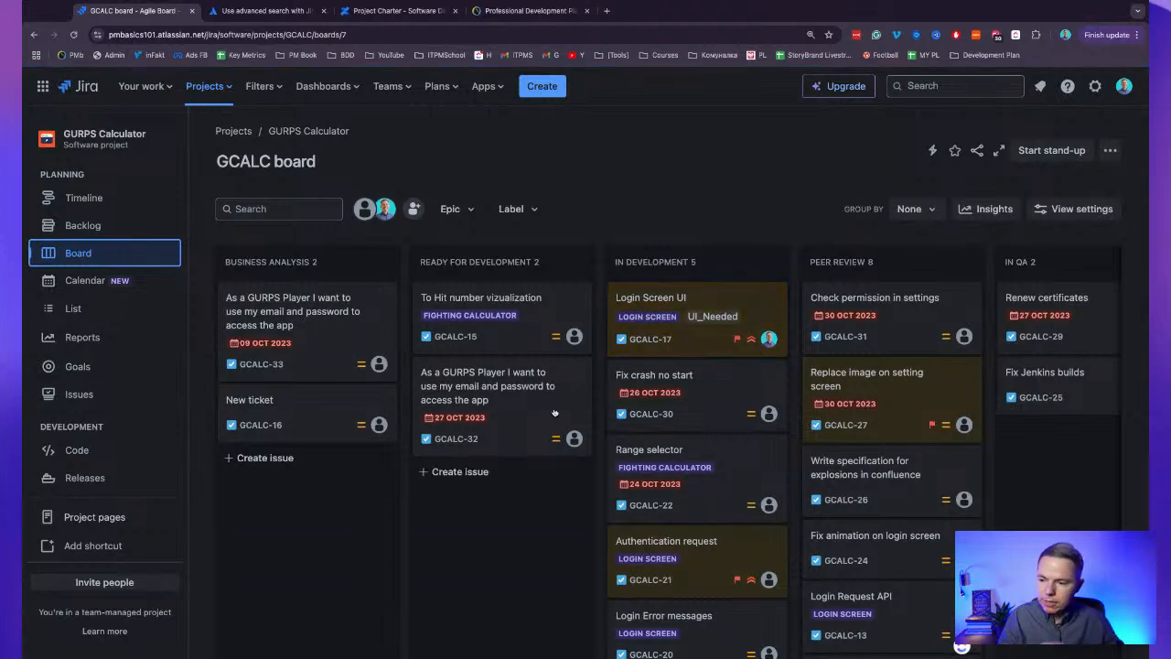
left_click_drag(524, 424, 518, 474)
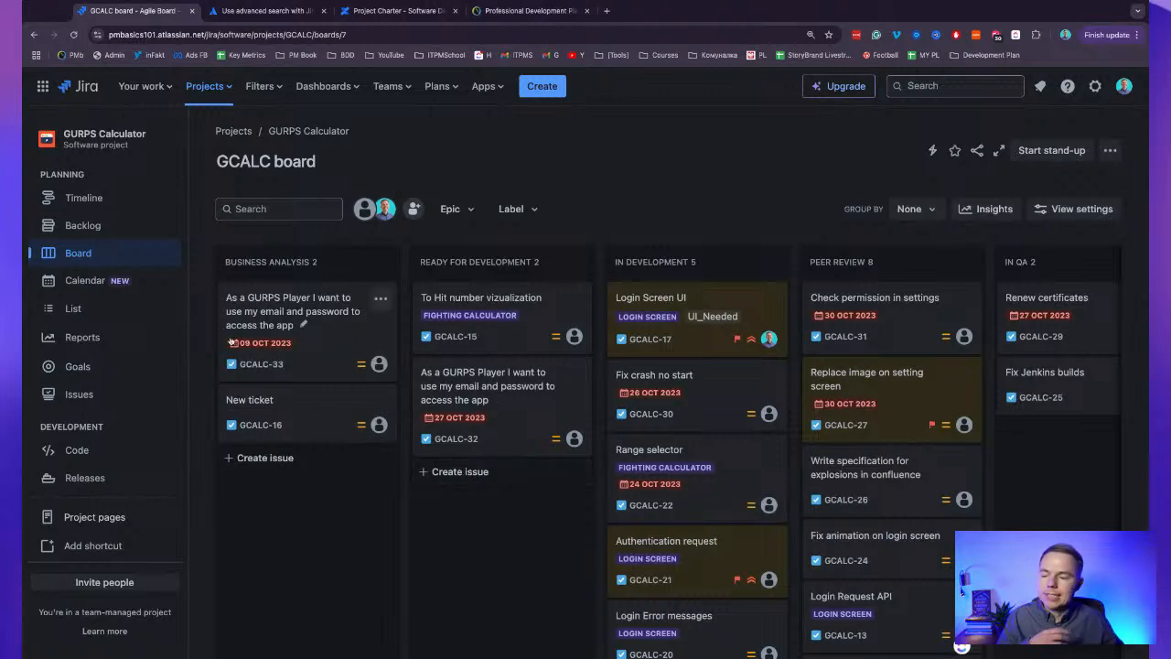
Schedule the unscheduled issue GCALC-39 on Wednesday, November 6, 2024 in the project's Calendar, and close the scheduling panel.
left_click(91, 282)
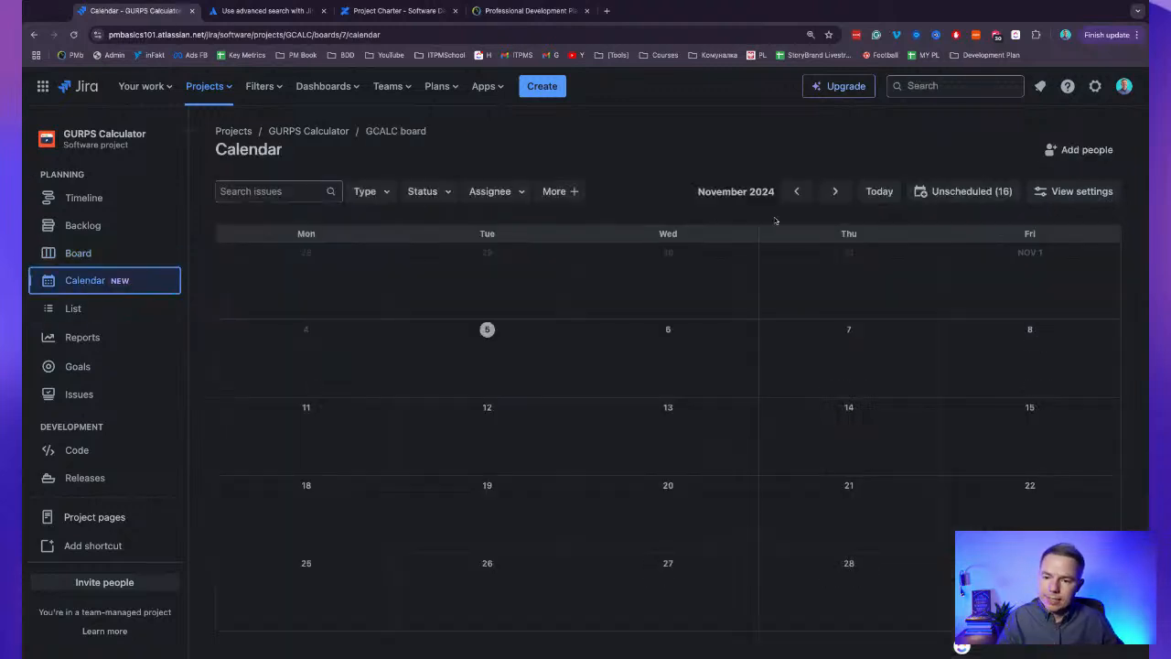
left_click(959, 196)
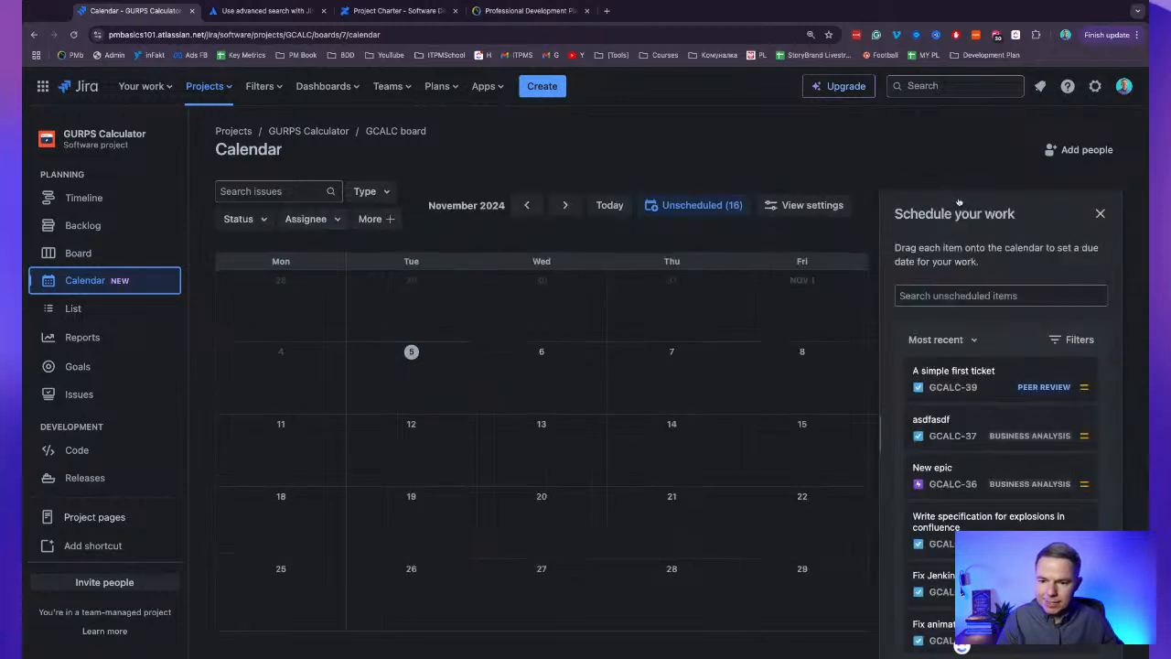
left_click_drag(942, 375, 542, 369)
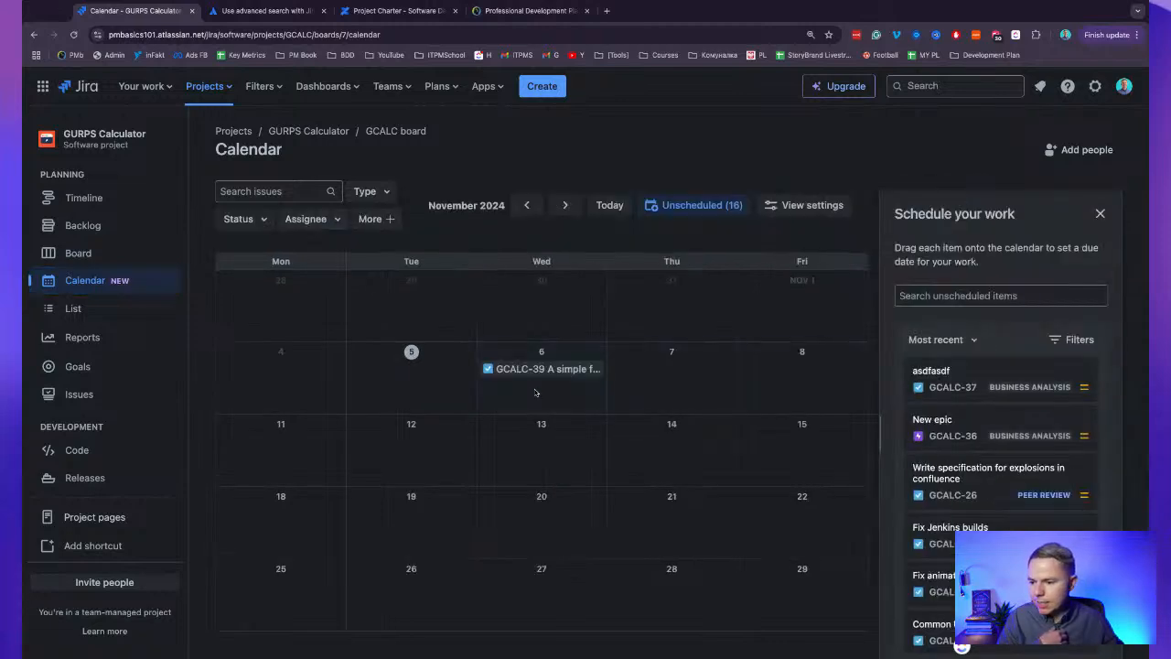
left_click(1101, 216)
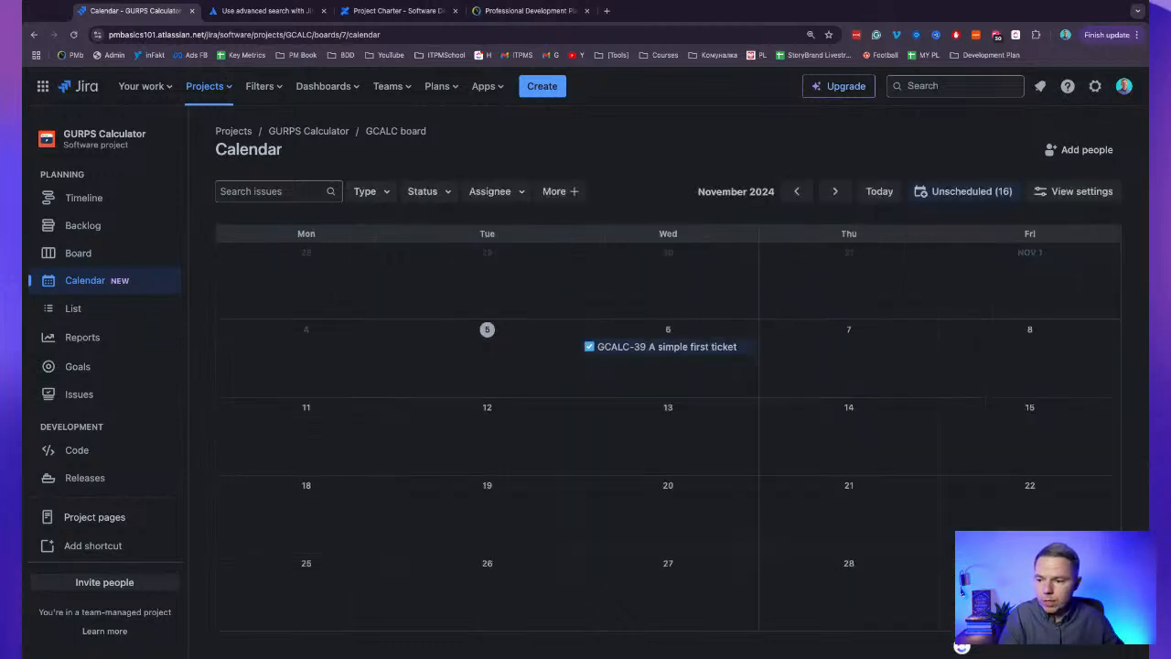
Revisit the List view, examine the Cumulative flow diagram among the project's reports, and return to the project.
left_click(85, 316)
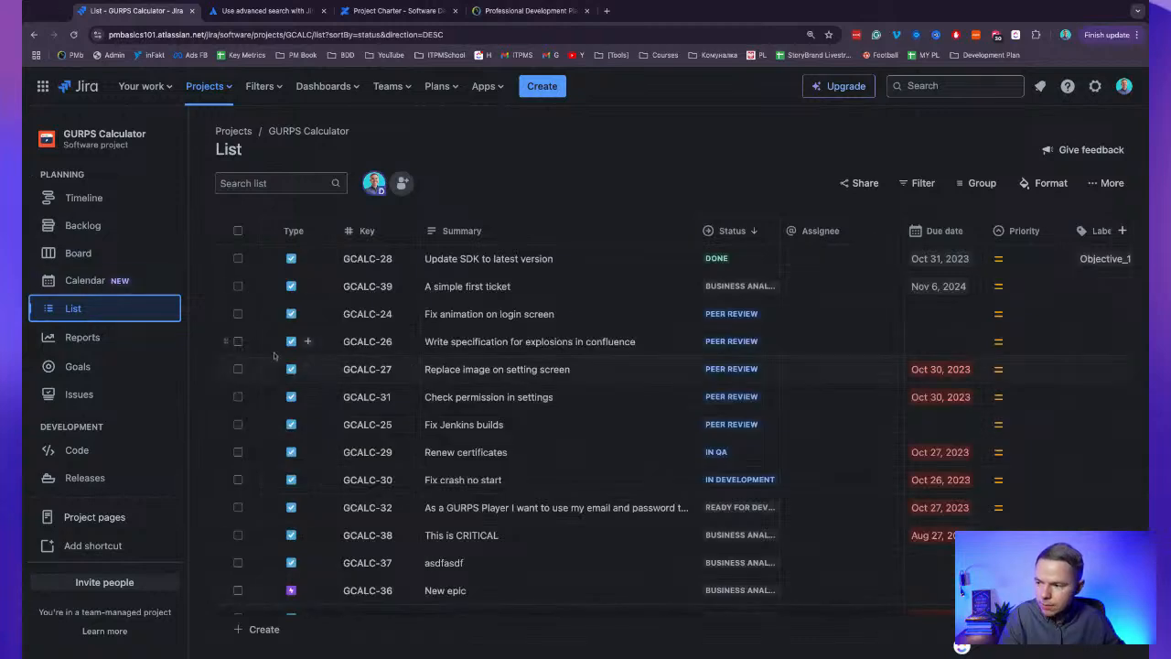
left_click(162, 342)
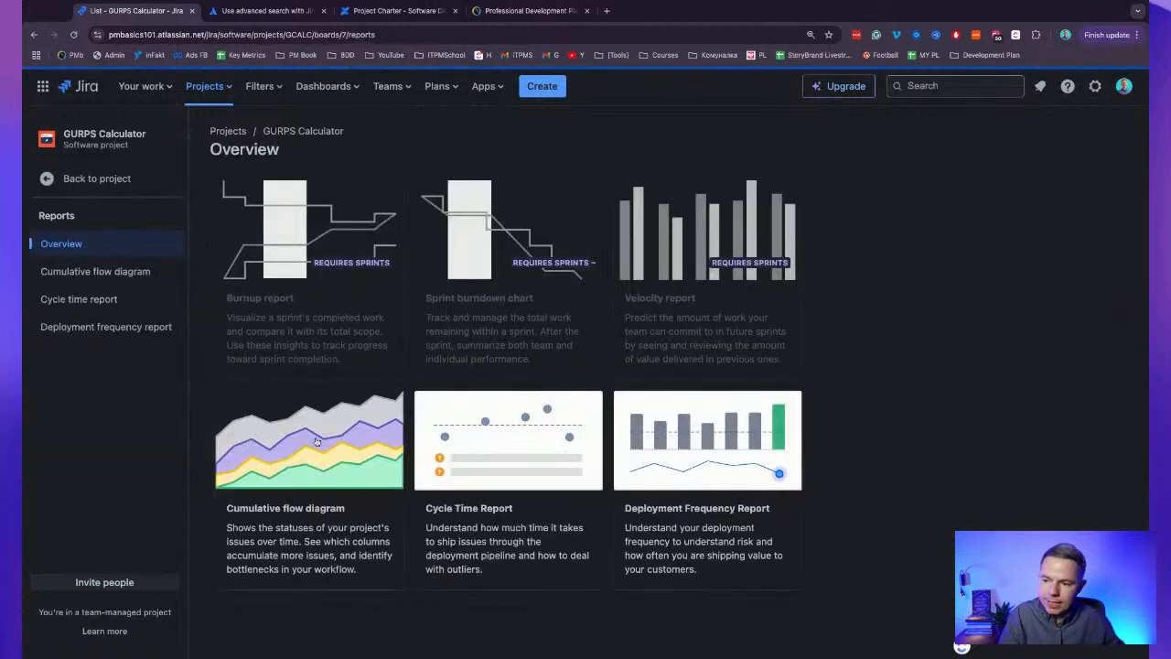
left_click(291, 454)
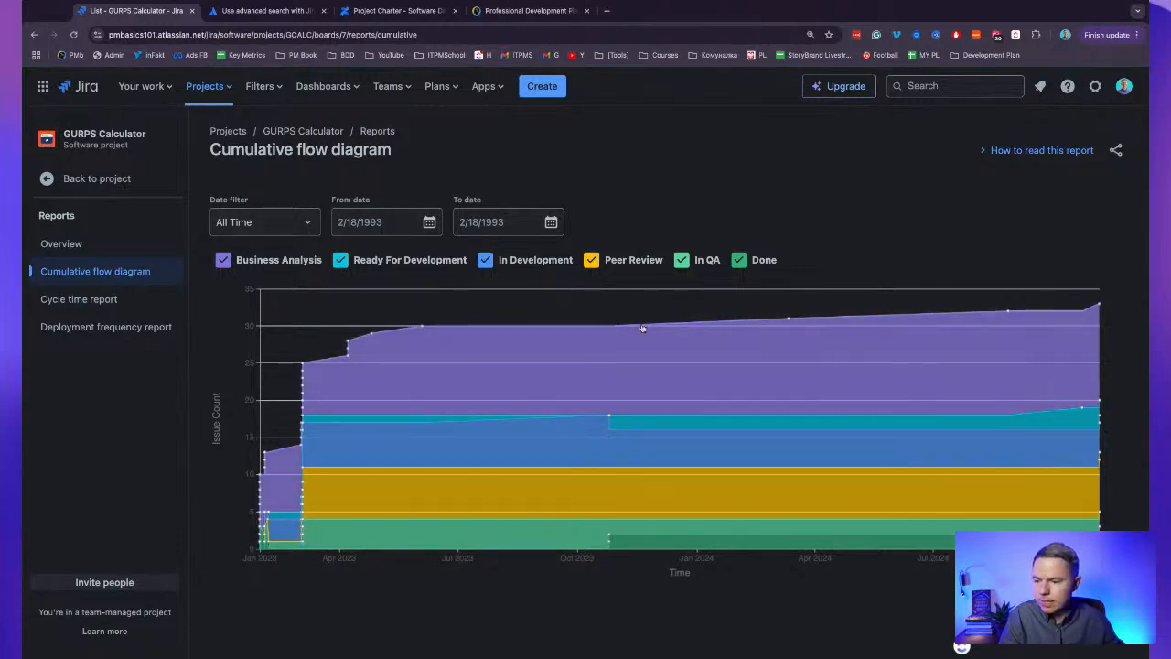
left_click(90, 180)
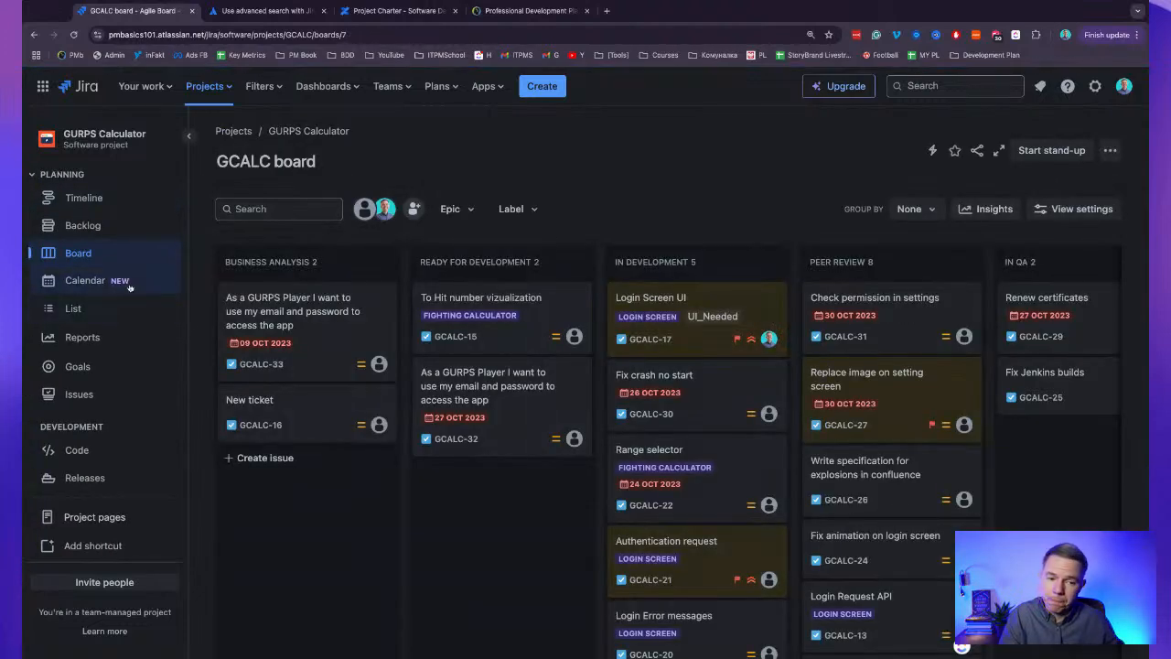
Look through the project's Goals, Issues and Code pages.
left_click(109, 369)
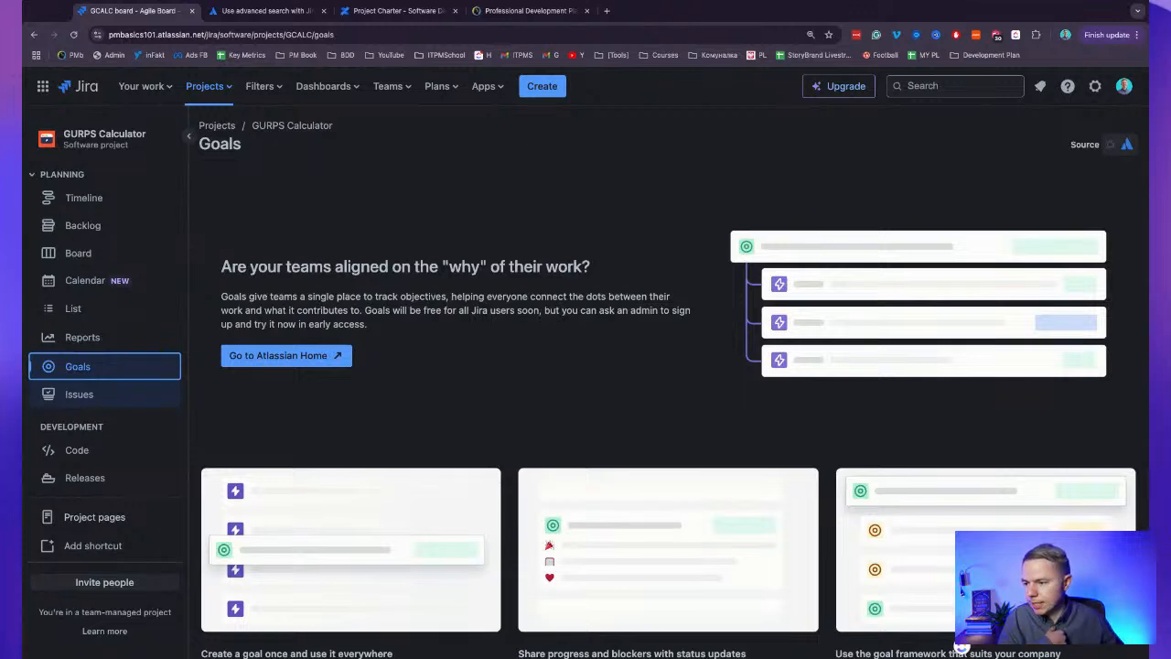
left_click(78, 393)
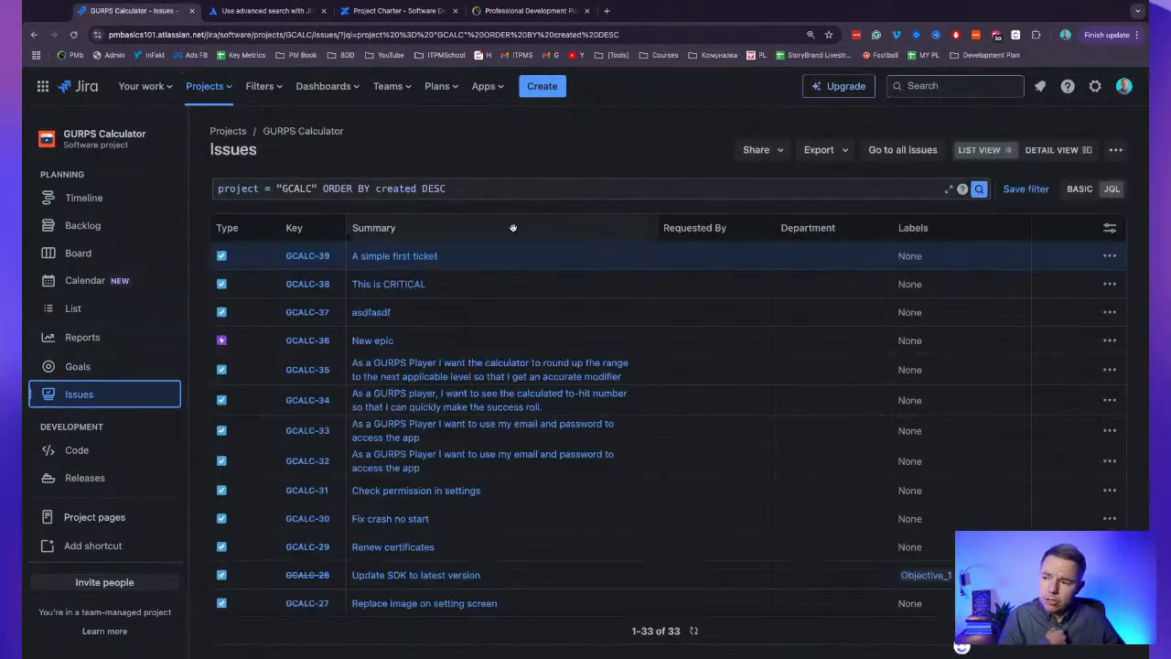
left_click(101, 449)
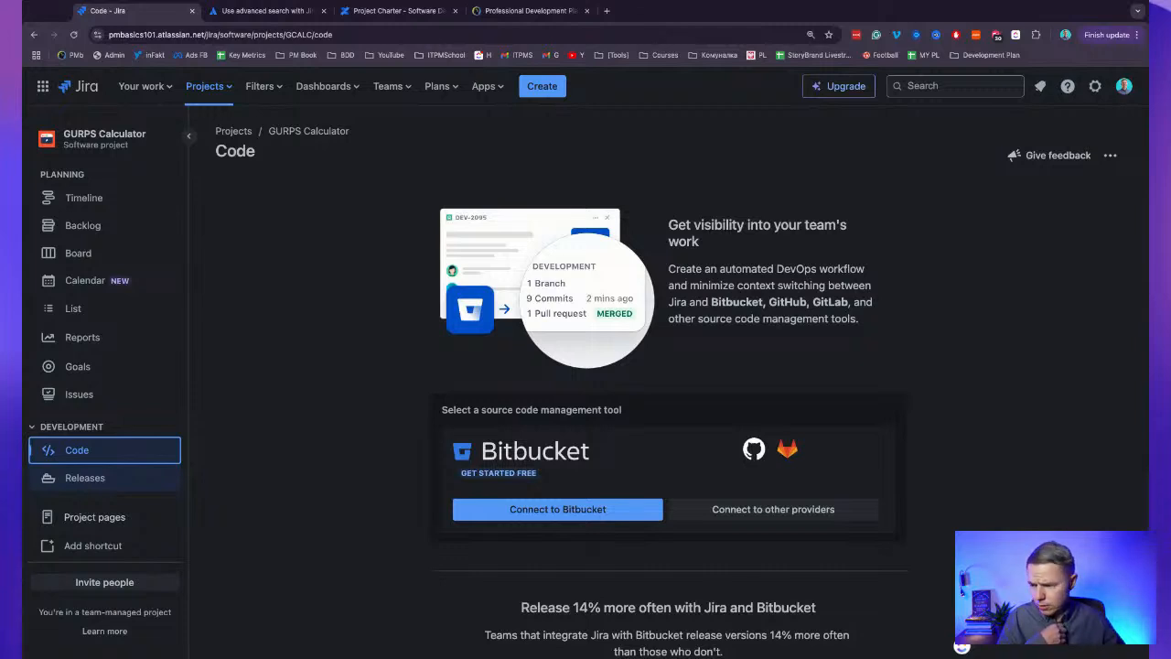
Open the Build 3 release to examine its sections and assigned issues, and check the kinds of related work that can be added.
left_click(84, 478)
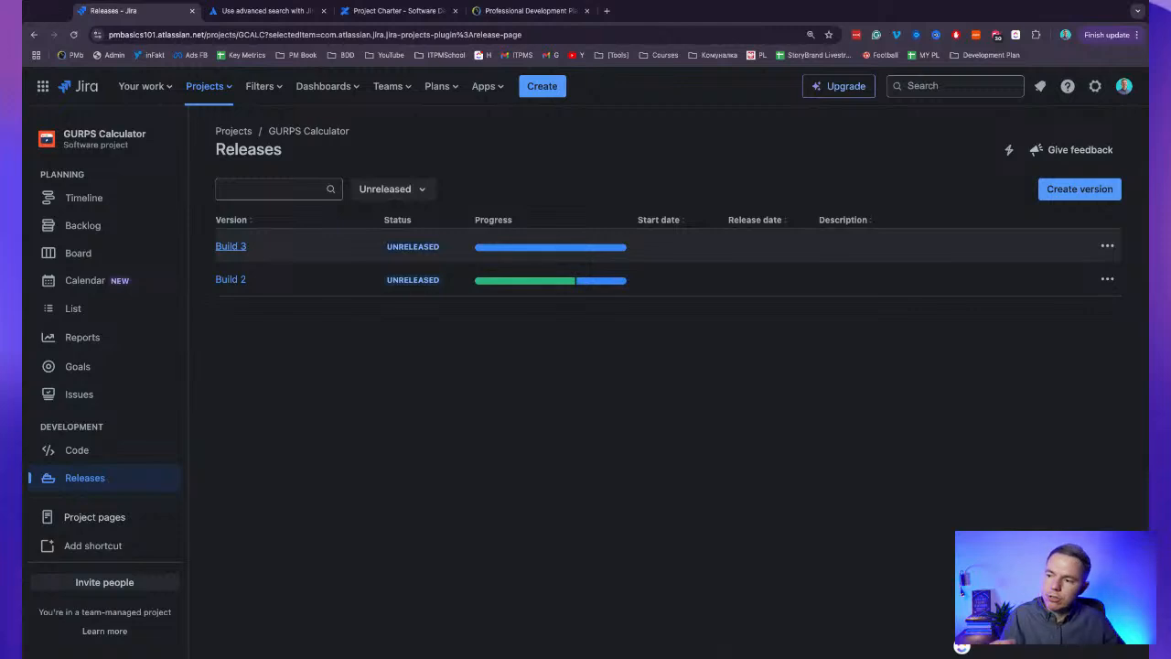
left_click(230, 246)
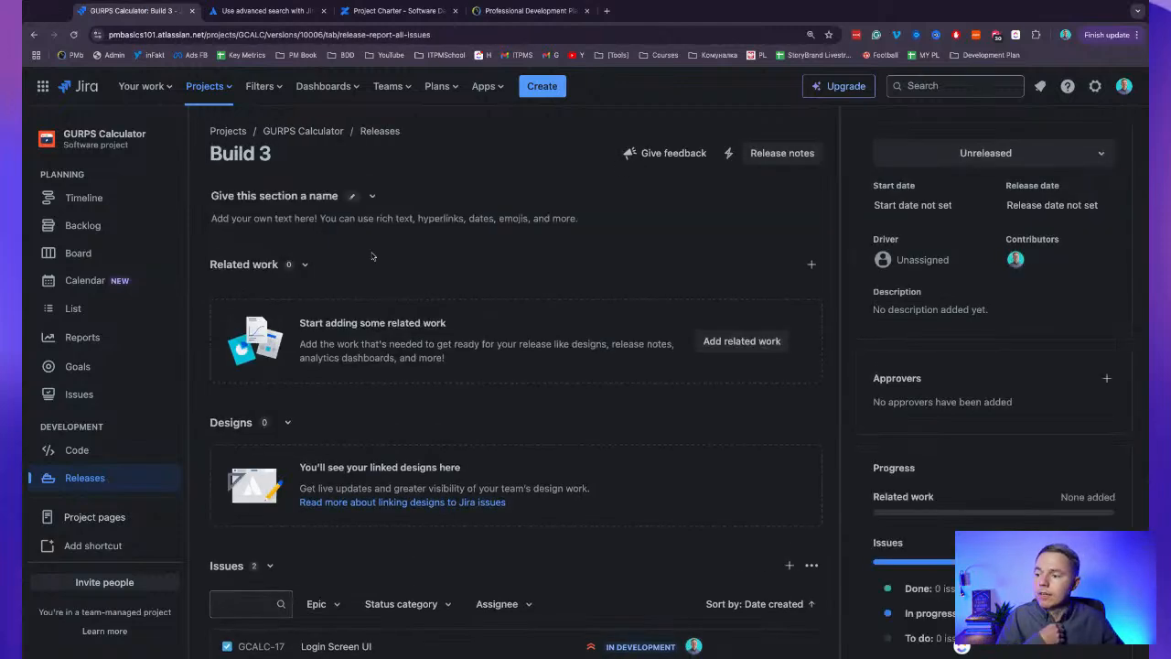
scroll(478, 264, "down", 3)
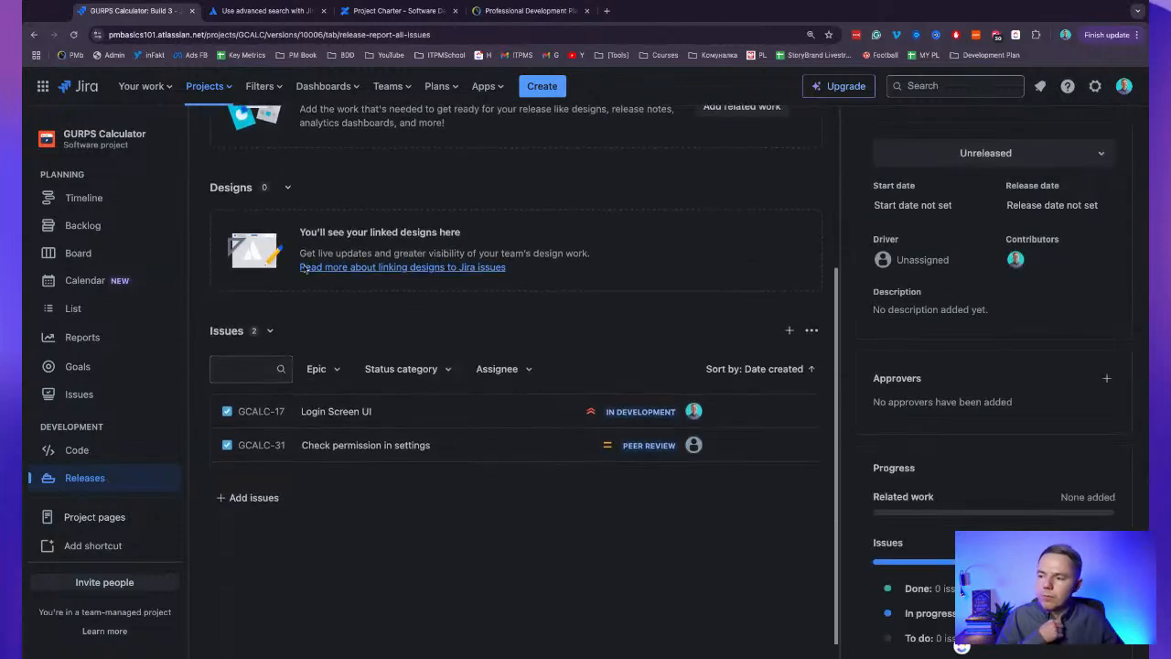
scroll(500, 316, "up", 1)
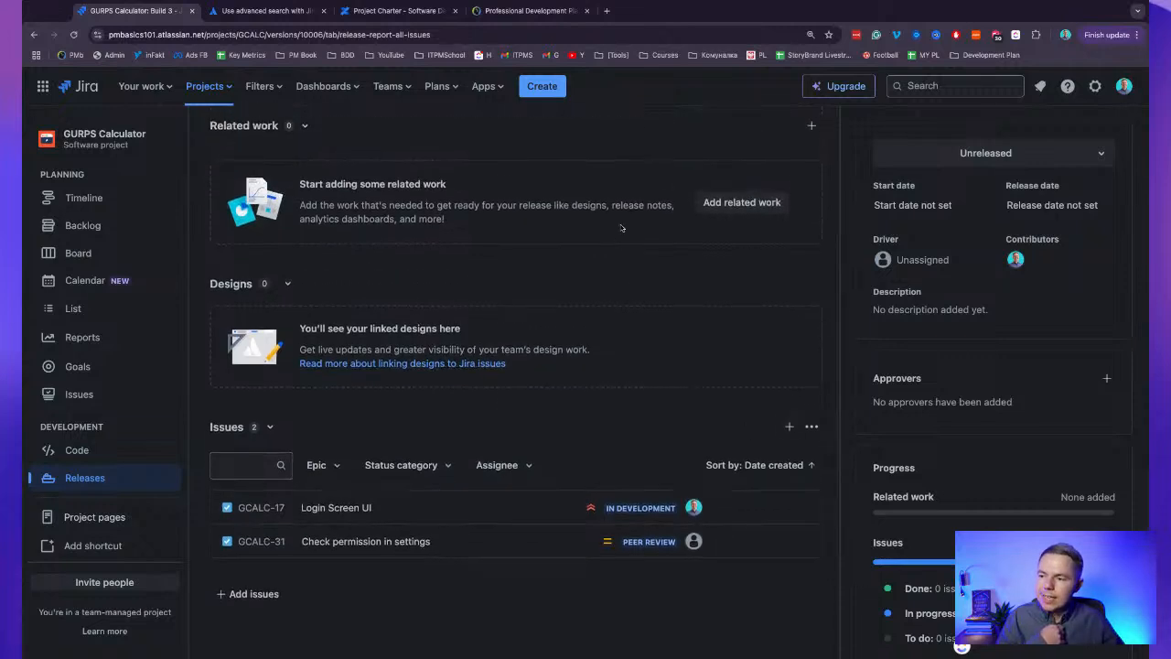
scroll(618, 382, "up", 2)
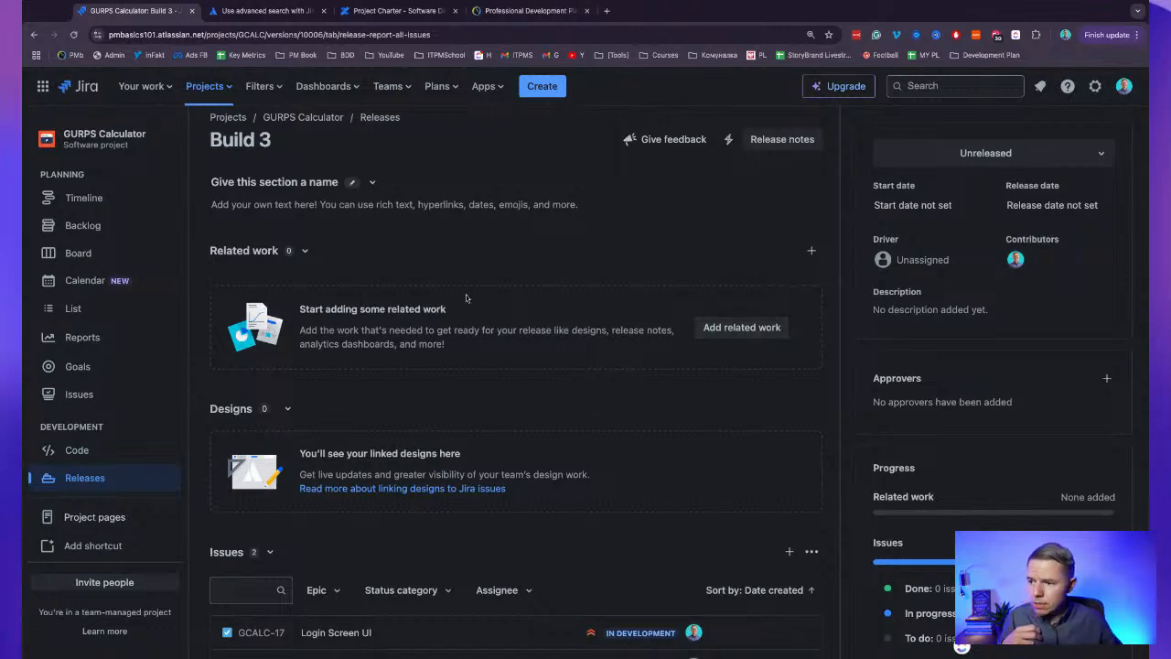
scroll(458, 432, "down", 1)
scroll(460, 431, "up", 1)
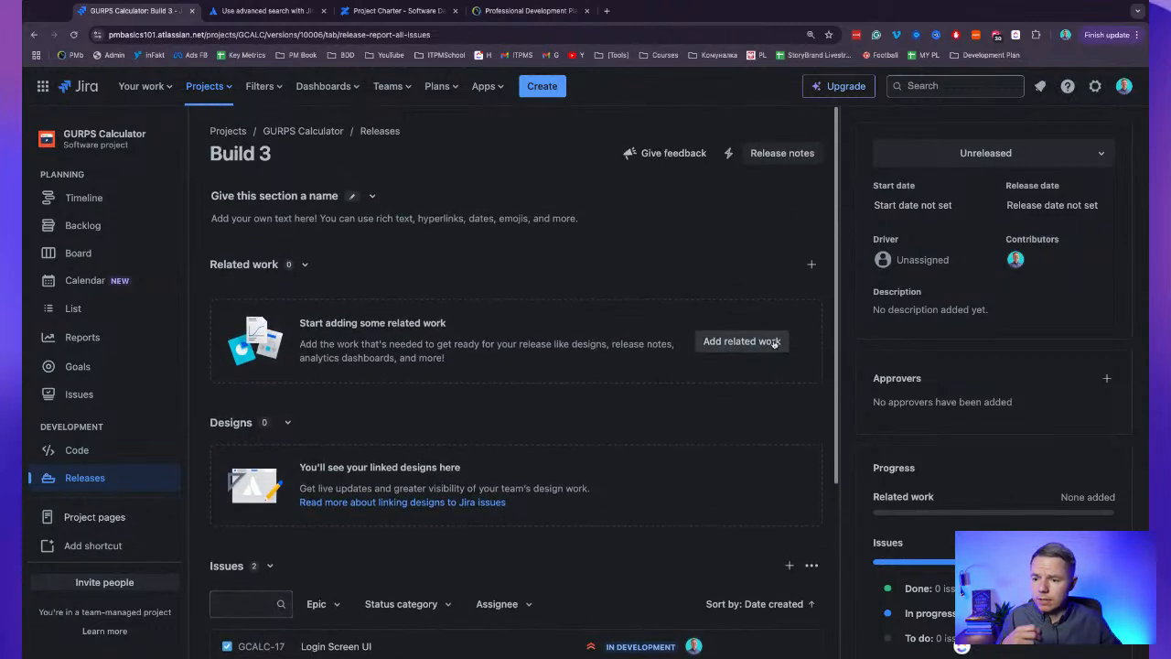
left_click(767, 341)
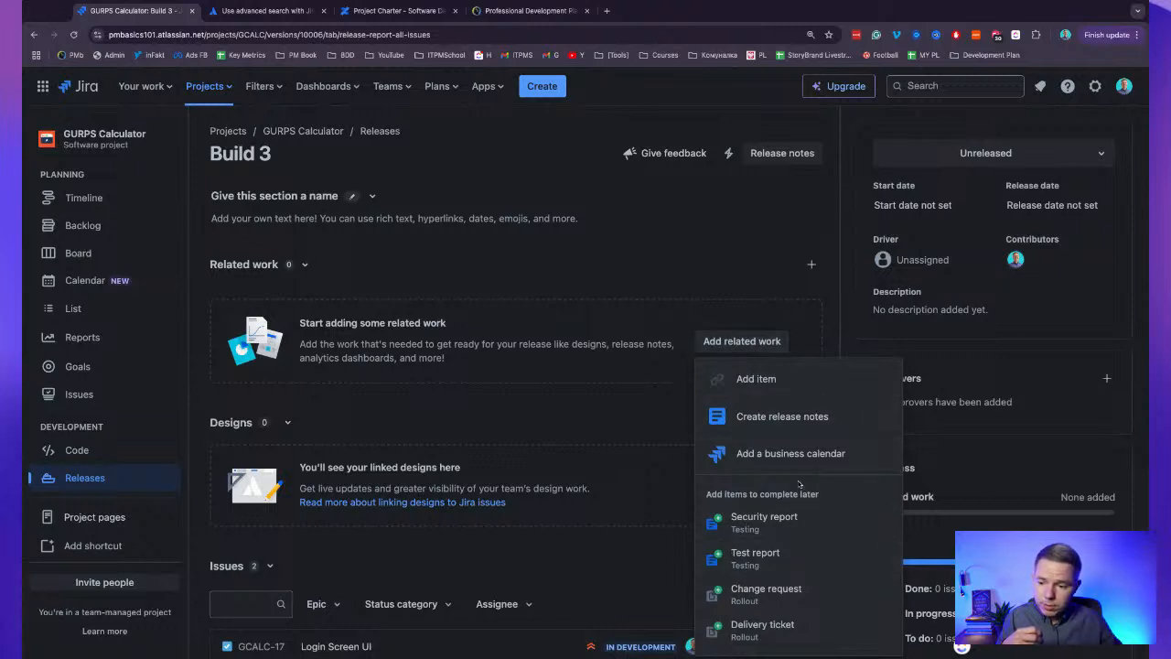
left_click(527, 369)
Open the project pages and expand GURPS Calc Home to see its child pages.
scroll(96, 430, "down", 1)
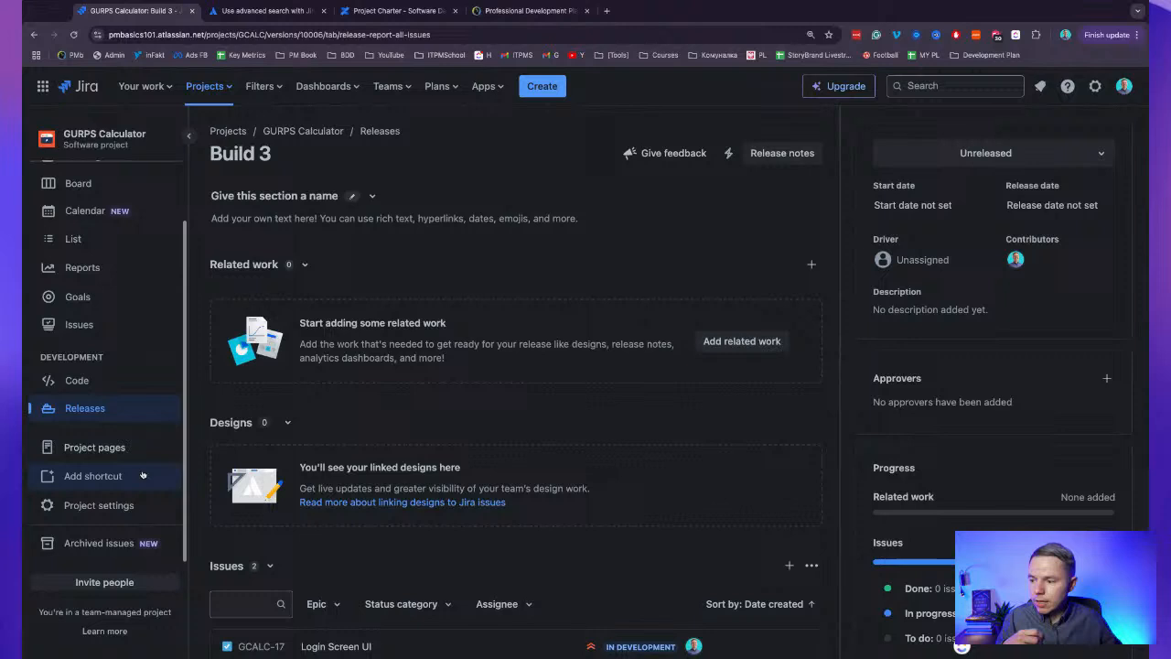
left_click(97, 450)
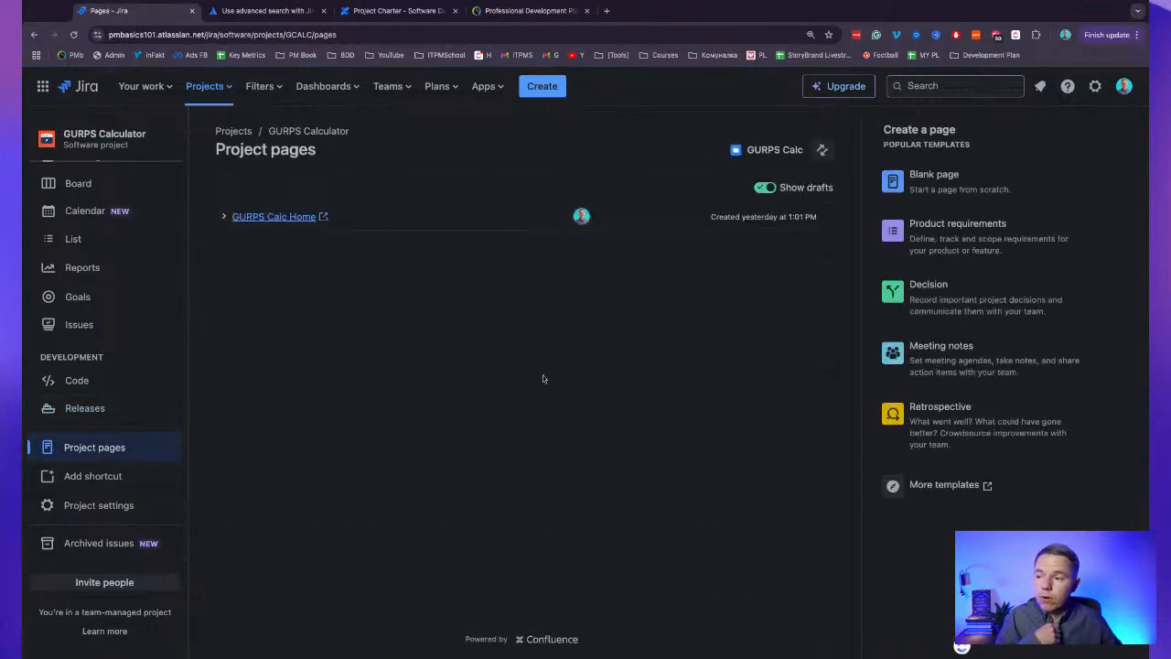
left_click(224, 216)
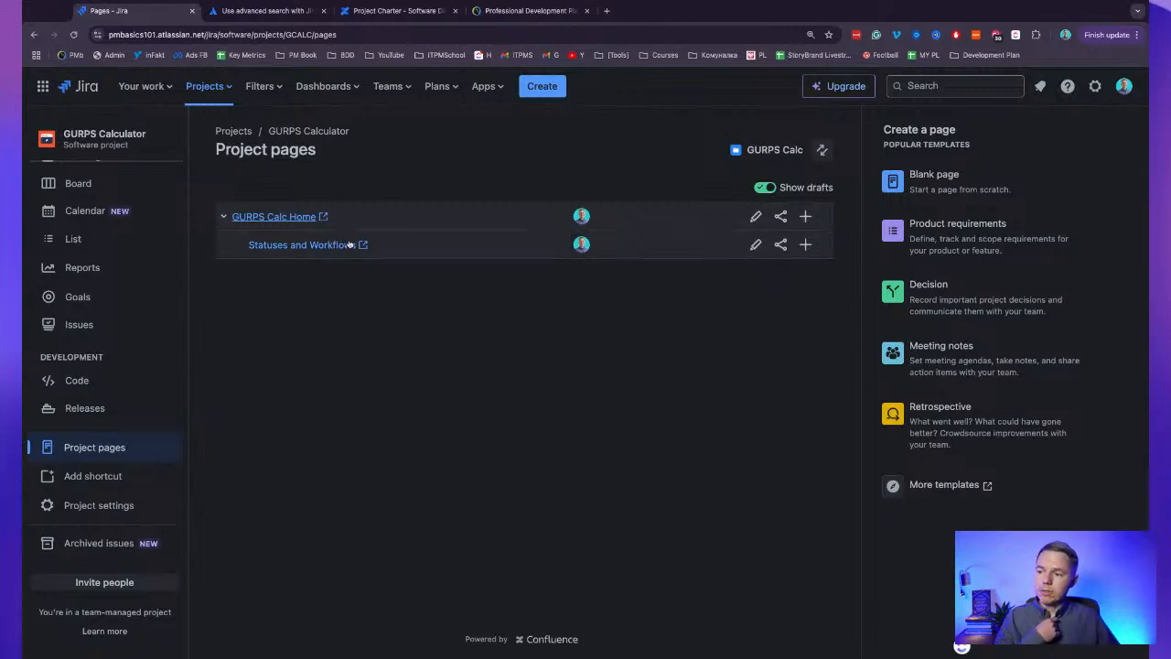
Check which kinds of shortcut items the project accepts, cancel without adding any, and return to the project's List view.
left_click(99, 478)
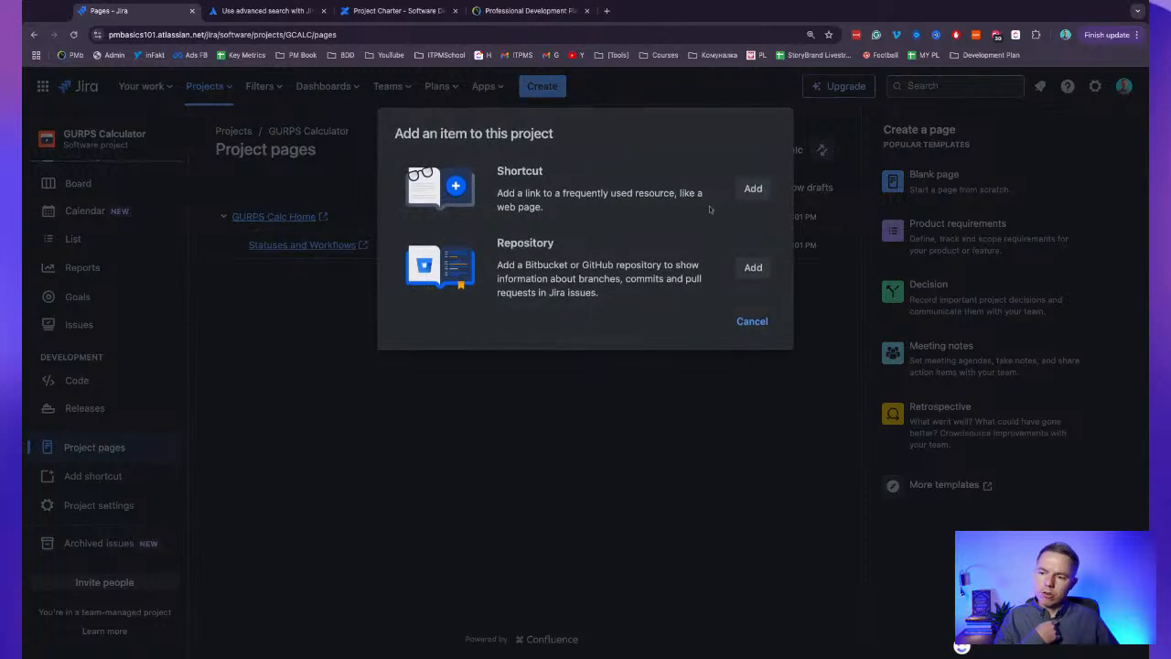
left_click(752, 320)
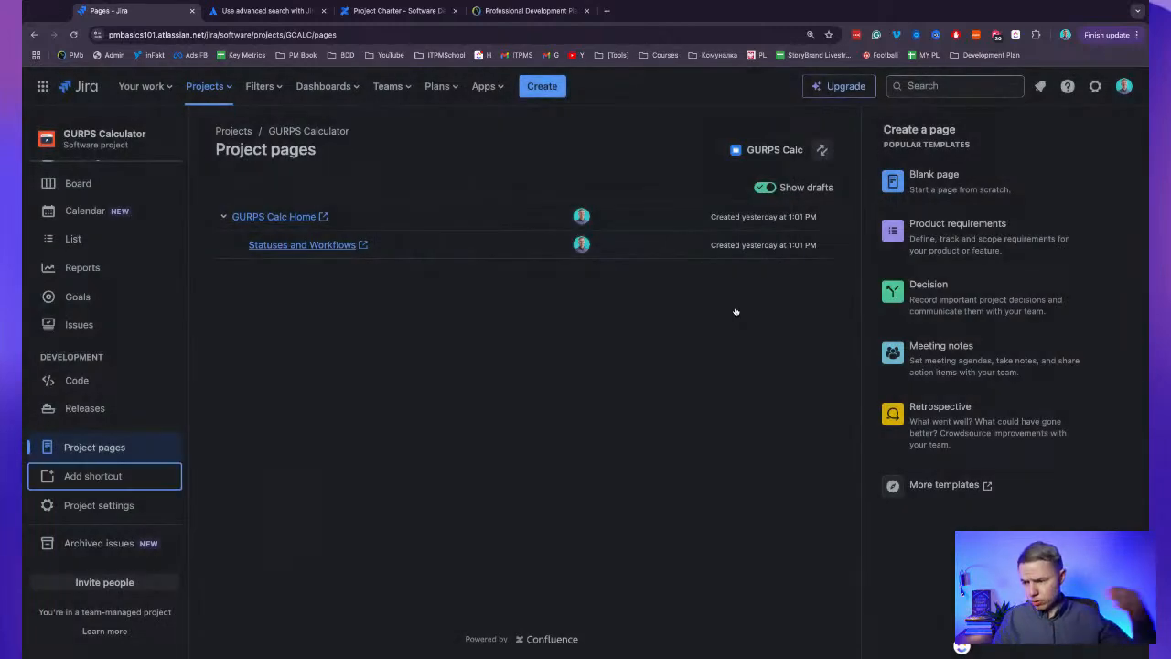
left_click(590, 415)
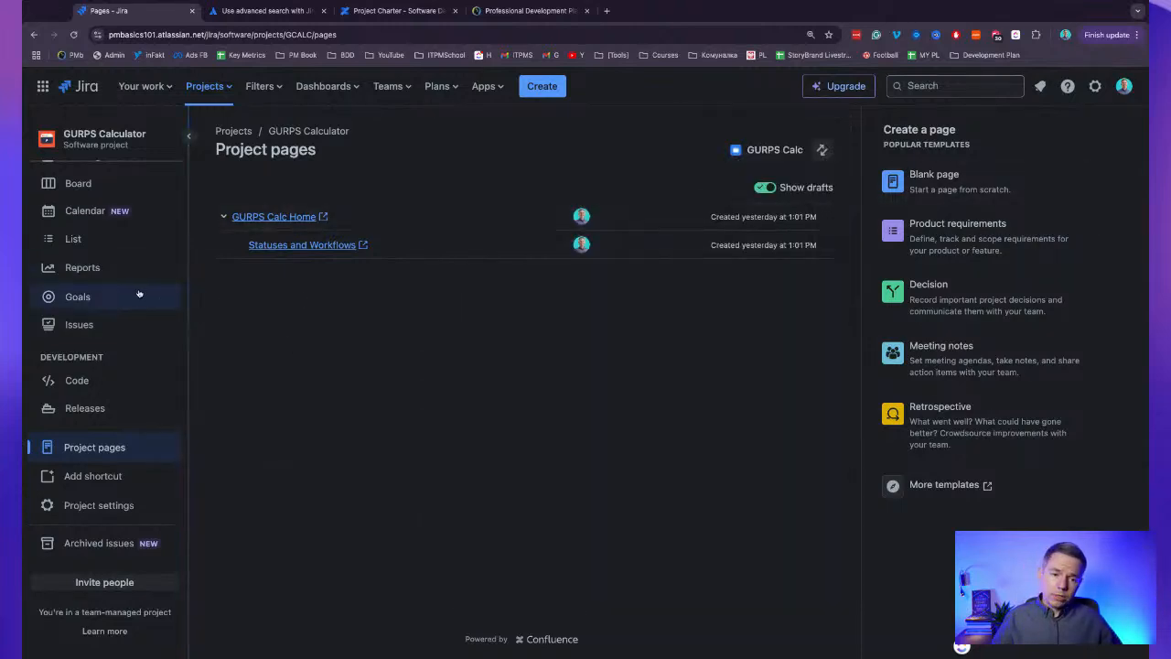
left_click(80, 239)
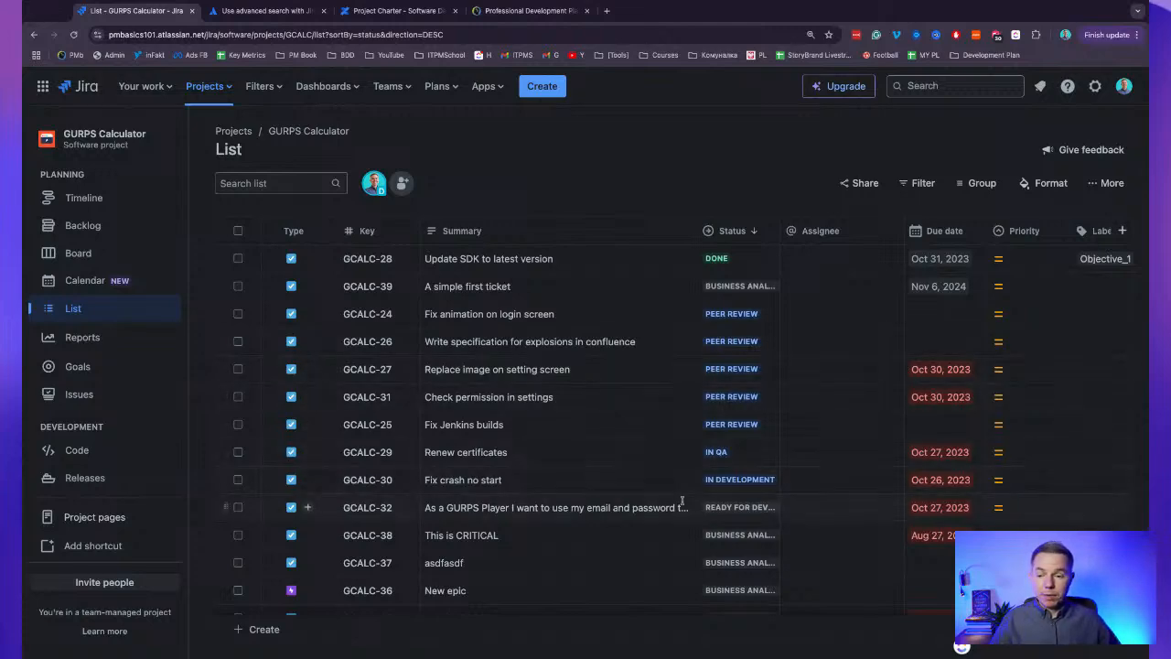
scroll(682, 501, "right", 10)
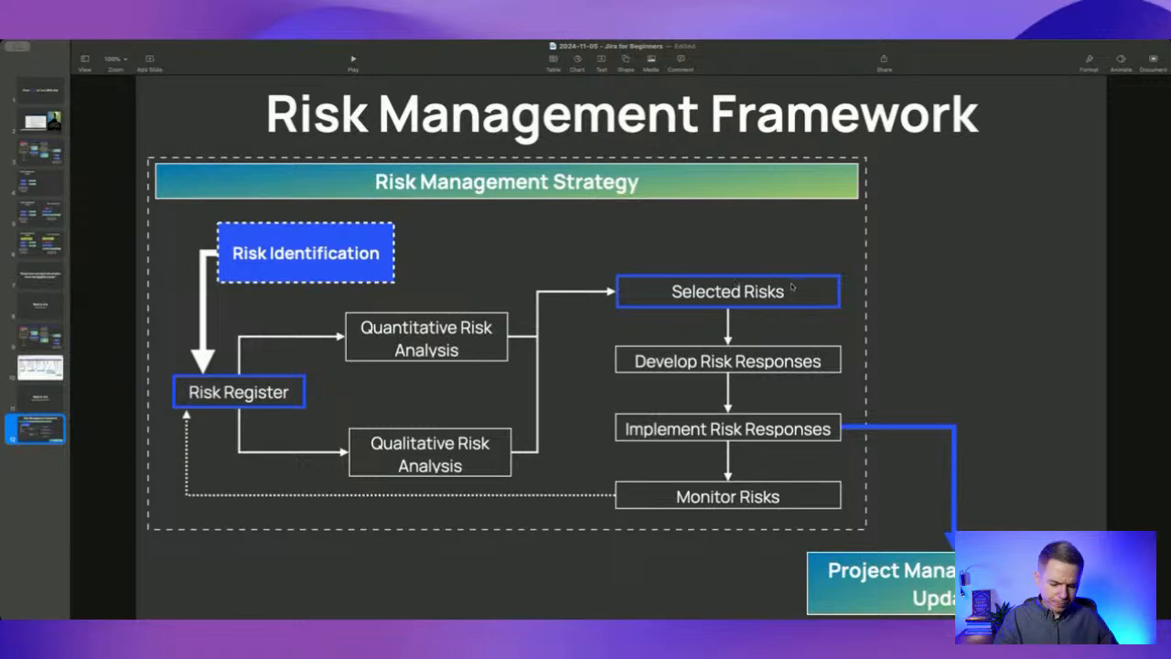
In the Jira for Beginners presentation, go back to the slide linking Project Charter, Requirements, Scope of Work, and Execution & Control.
left_click(922, 198)
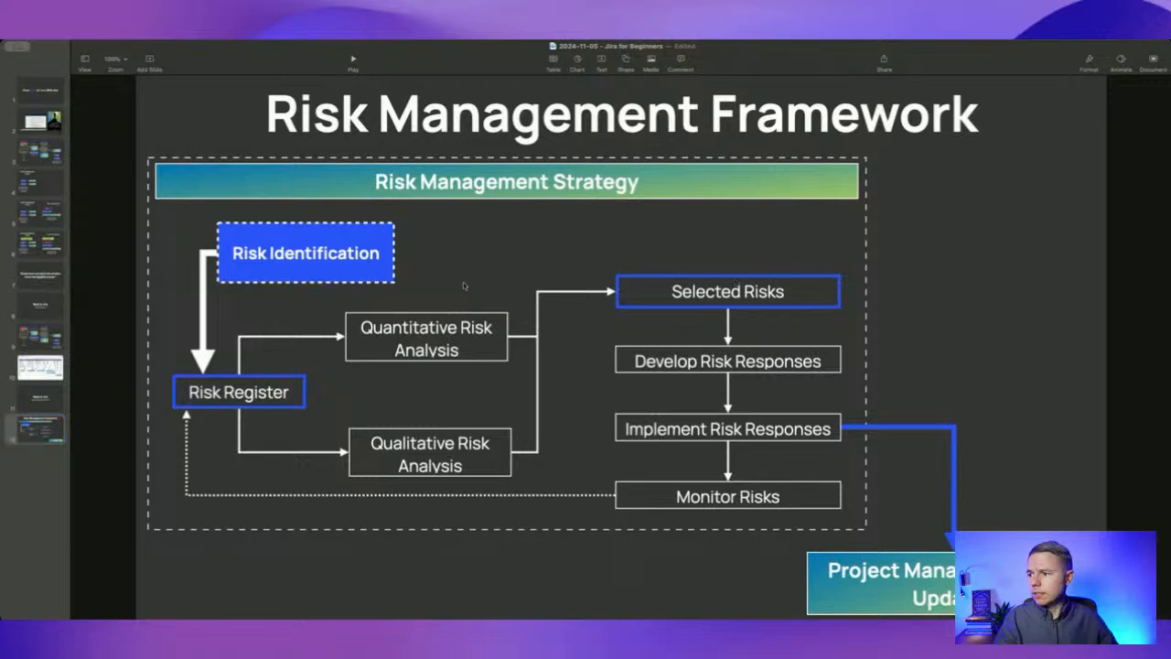
scroll(440, 294, "up", 2)
scroll(440, 294, "up", 2)
scroll(440, 294, "down", 1)
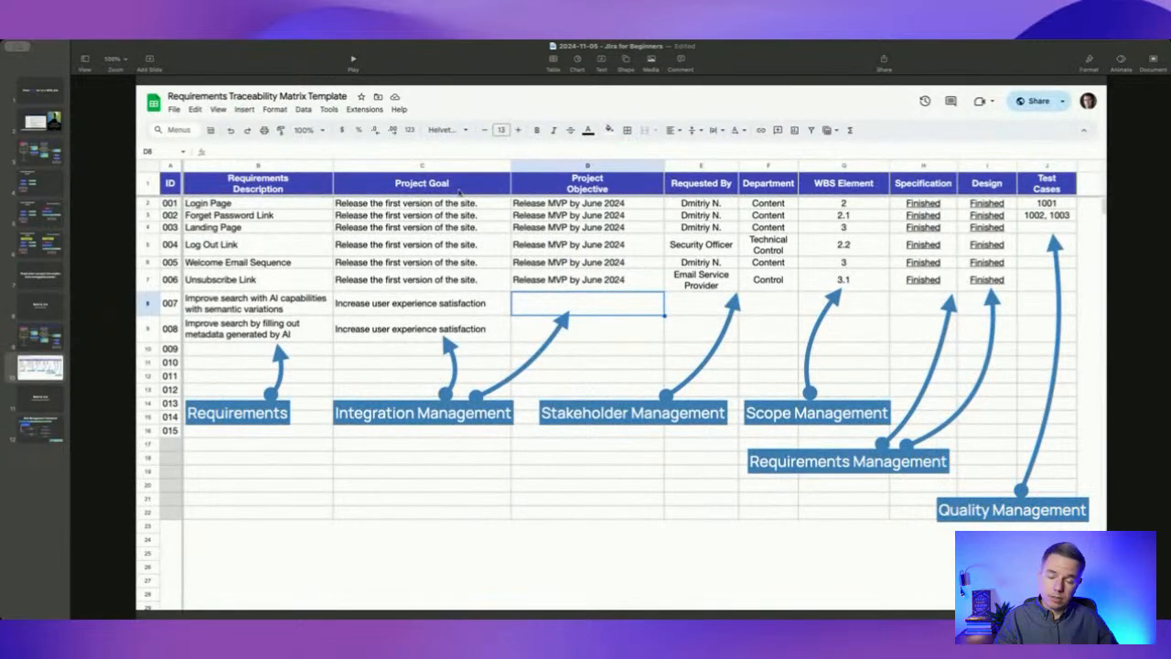
scroll(913, 220, "up", 1)
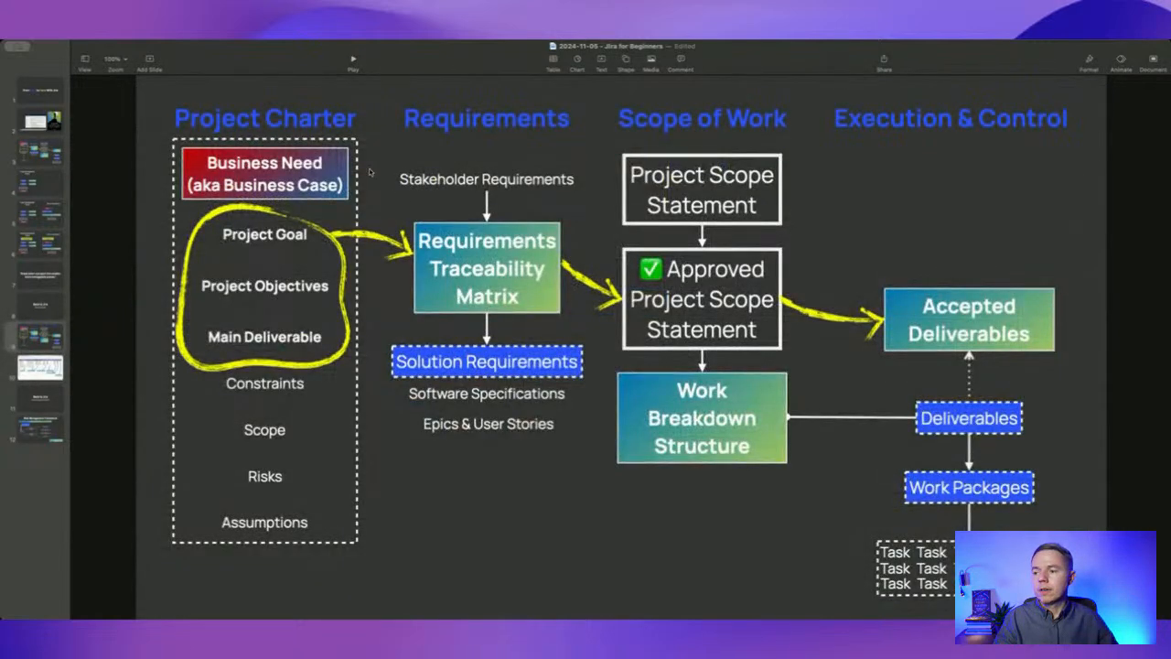